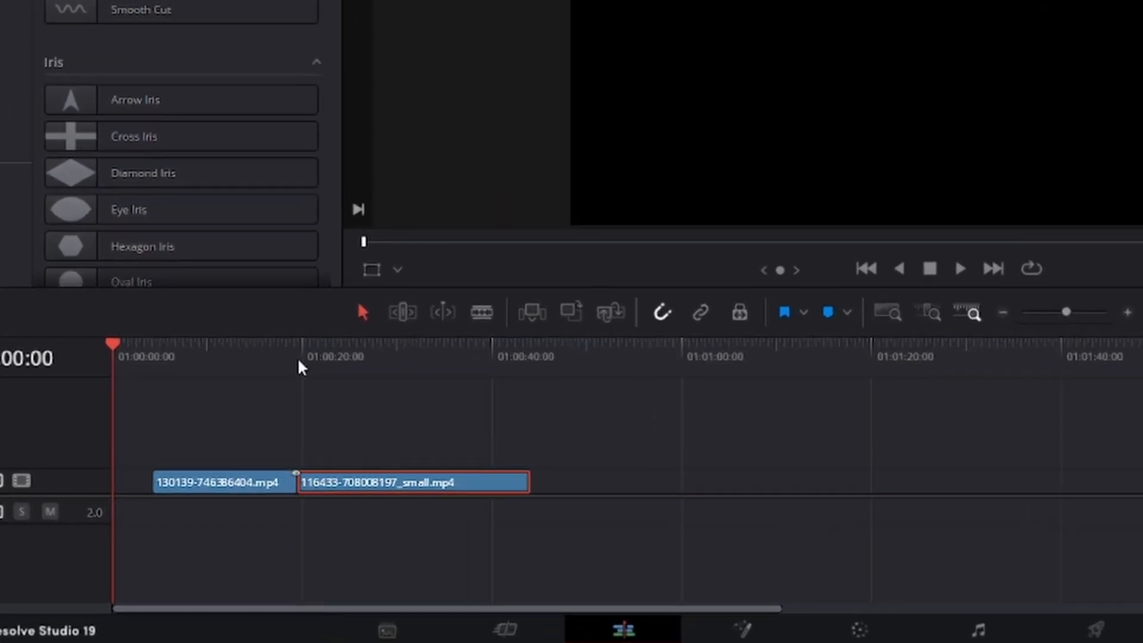
- Convert the cross dissolve between the two clips to a Fusion Cross Dissolve and open it in the Fusion page
{"action": "left_click", "coordinate": [297, 356]}
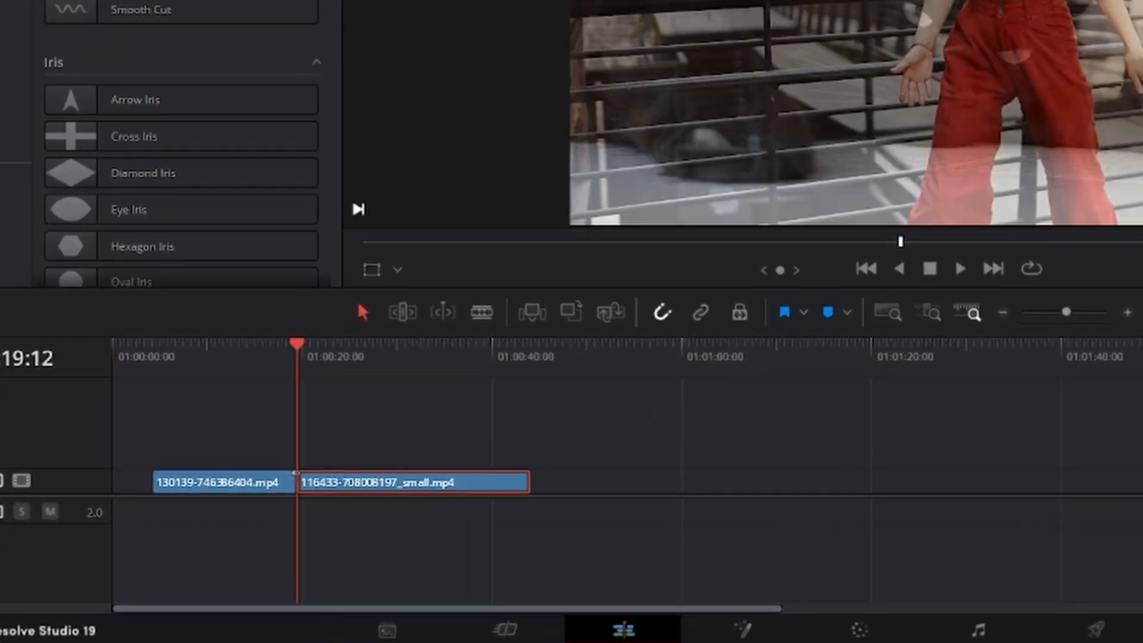
{"action": "left_click", "coordinate": [1128, 314]}
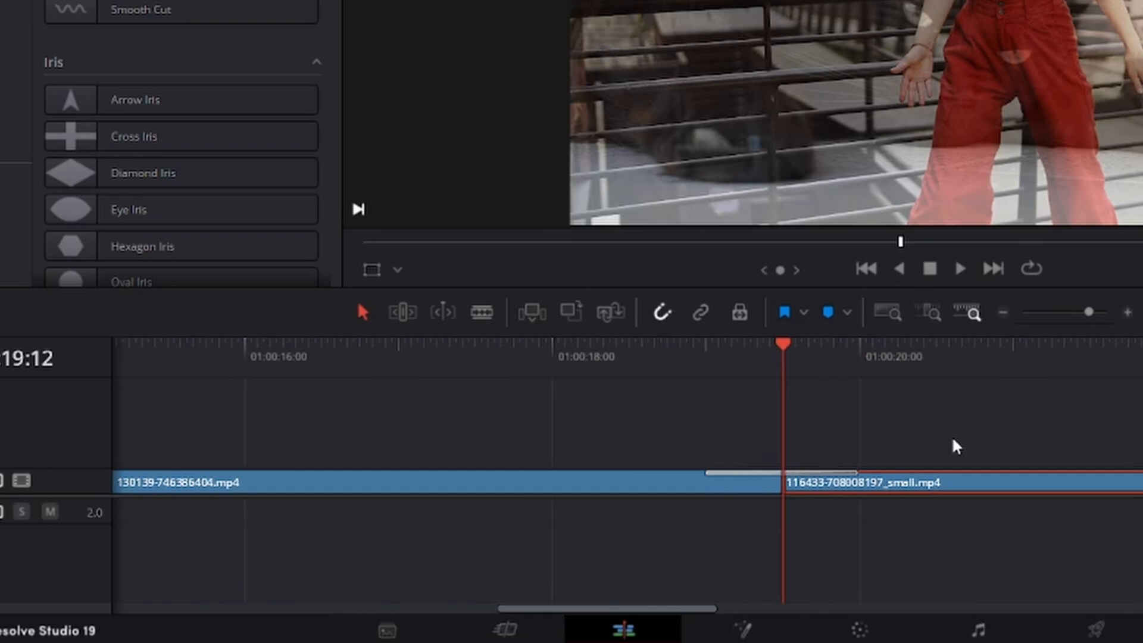
{"action": "left_click", "coordinate": [857, 471]}
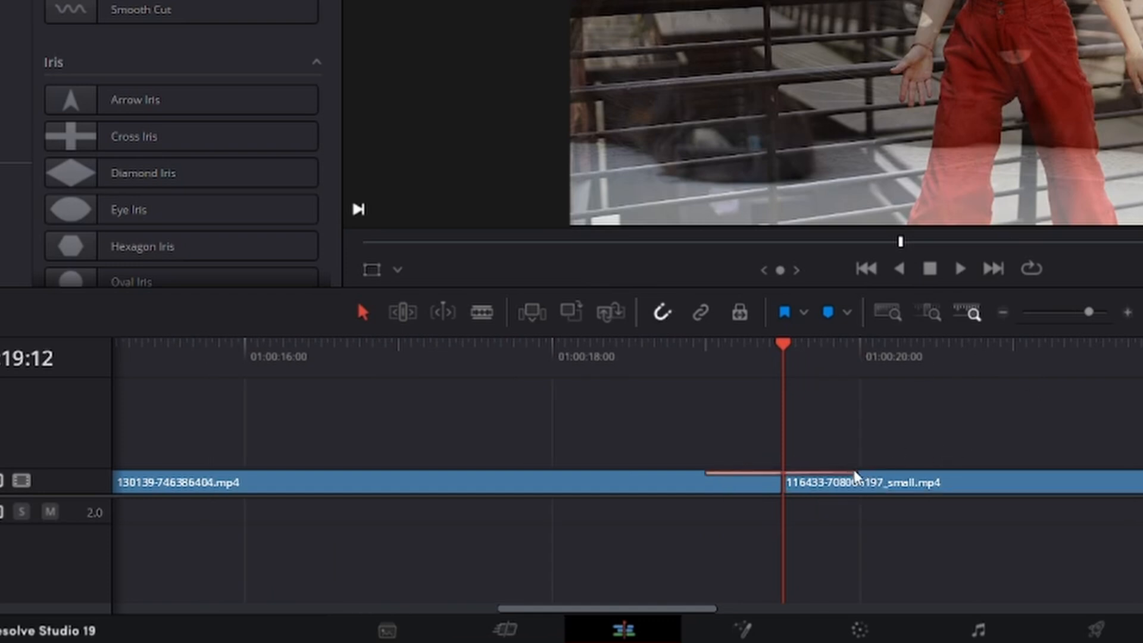
{"action": "right_click", "coordinate": [861, 466]}
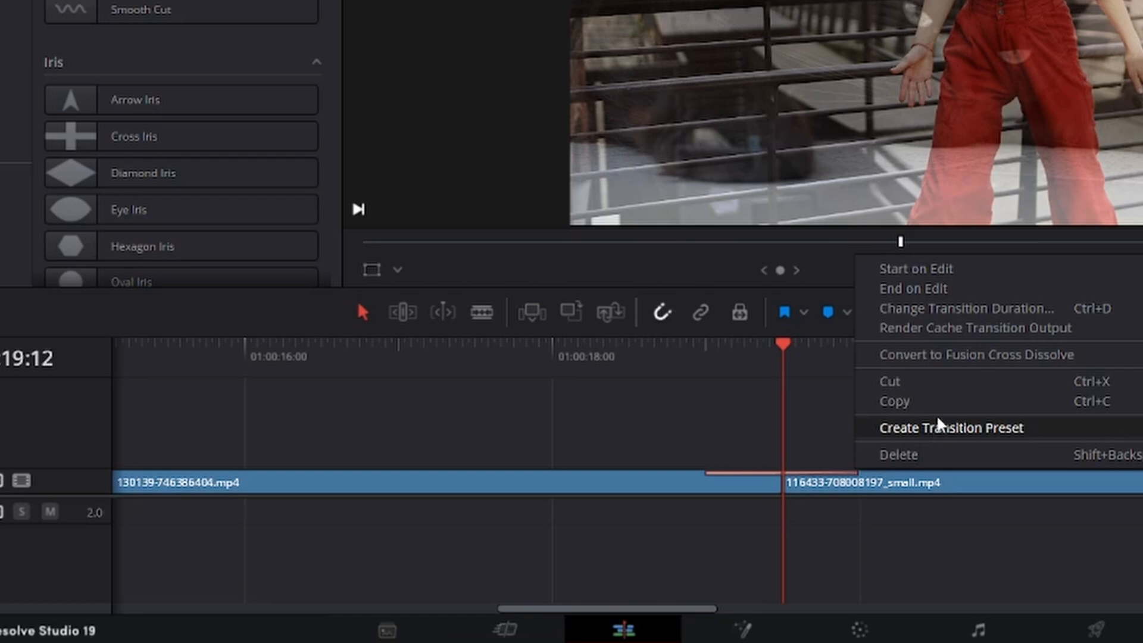
{"action": "left_click", "coordinate": [996, 353]}
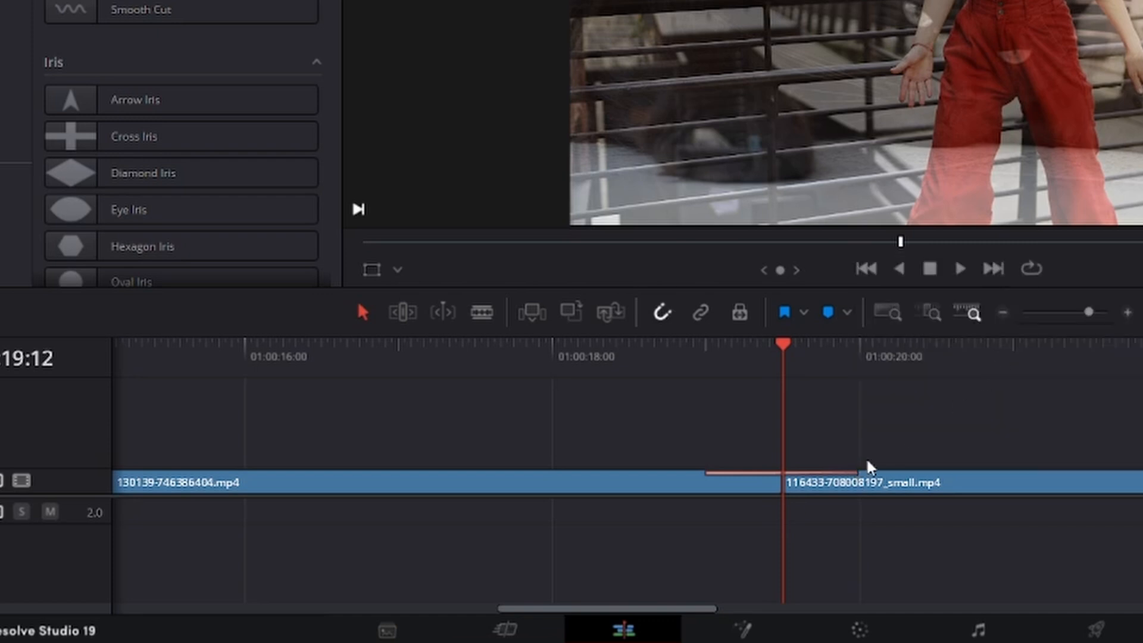
{"action": "right_click", "coordinate": [855, 472]}
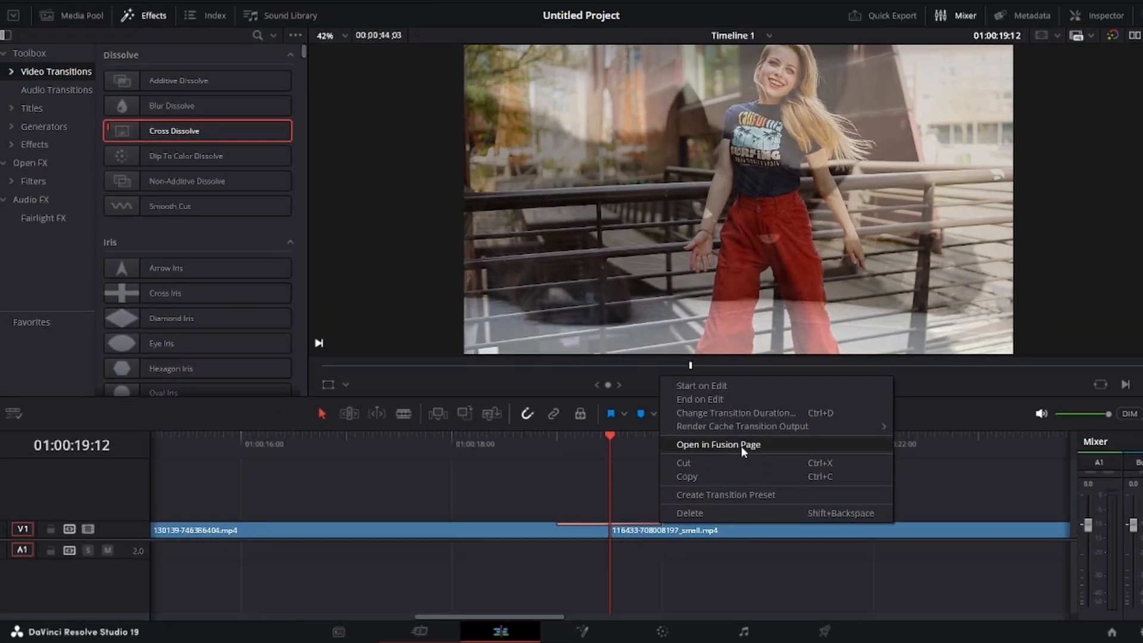
{"action": "left_click", "coordinate": [995, 352]}
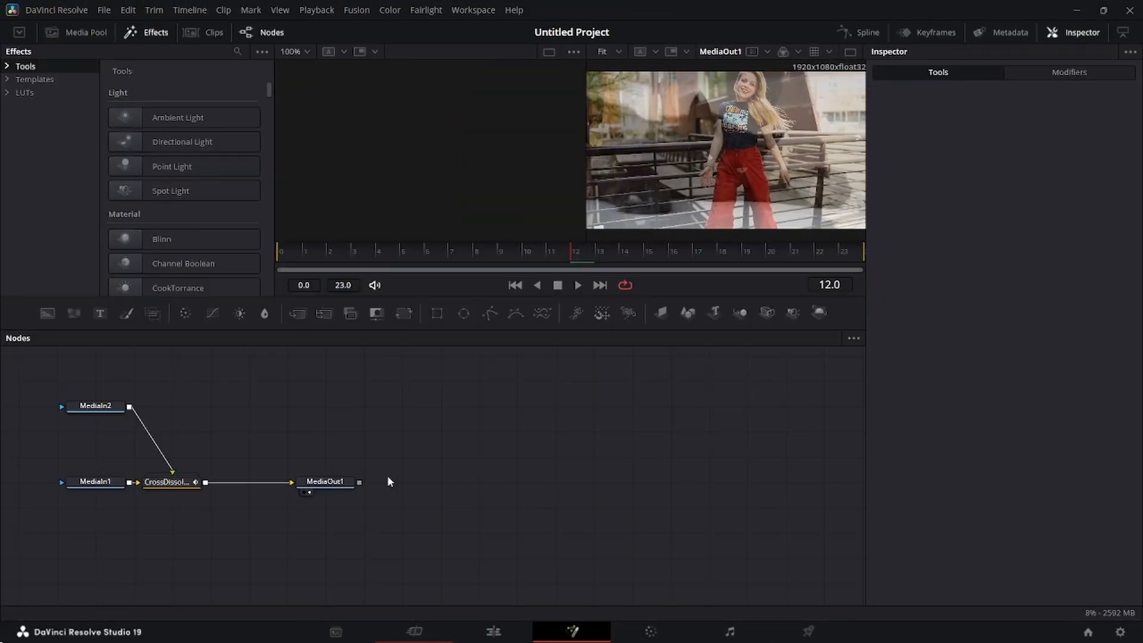
- Delete the CrossDissolve node and its link to MediaOut1, spacing MediaIn1 and MediaOut1 away from the other nodes
{"action": "left_click_drag", "start_coordinate": [324, 484], "coordinate": [778, 490]}
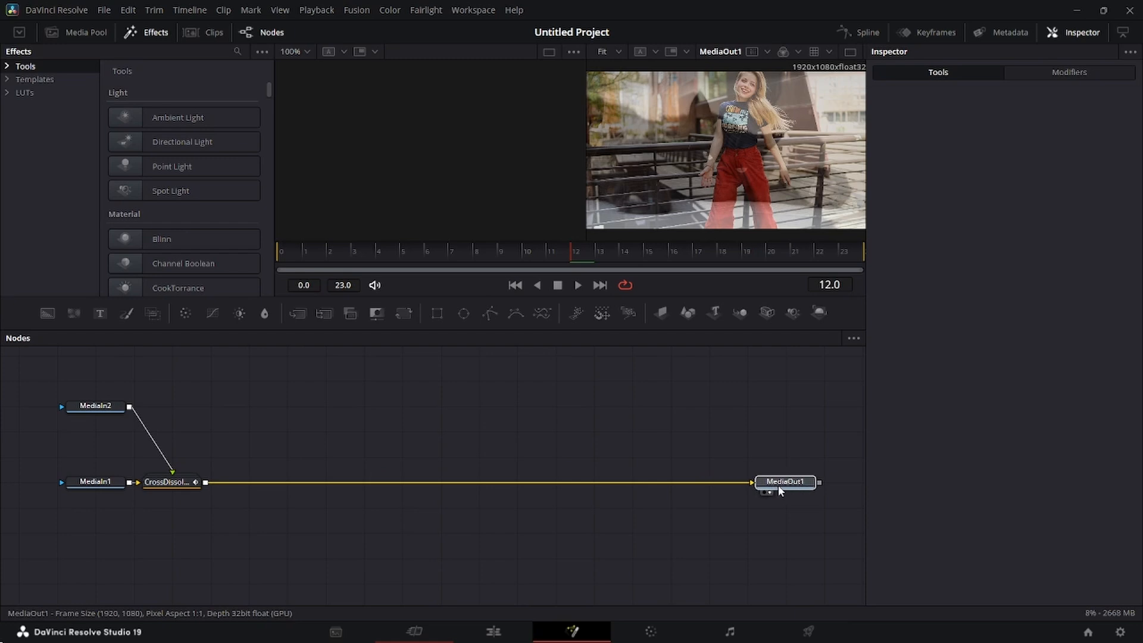
{"action": "left_click", "coordinate": [706, 483]}
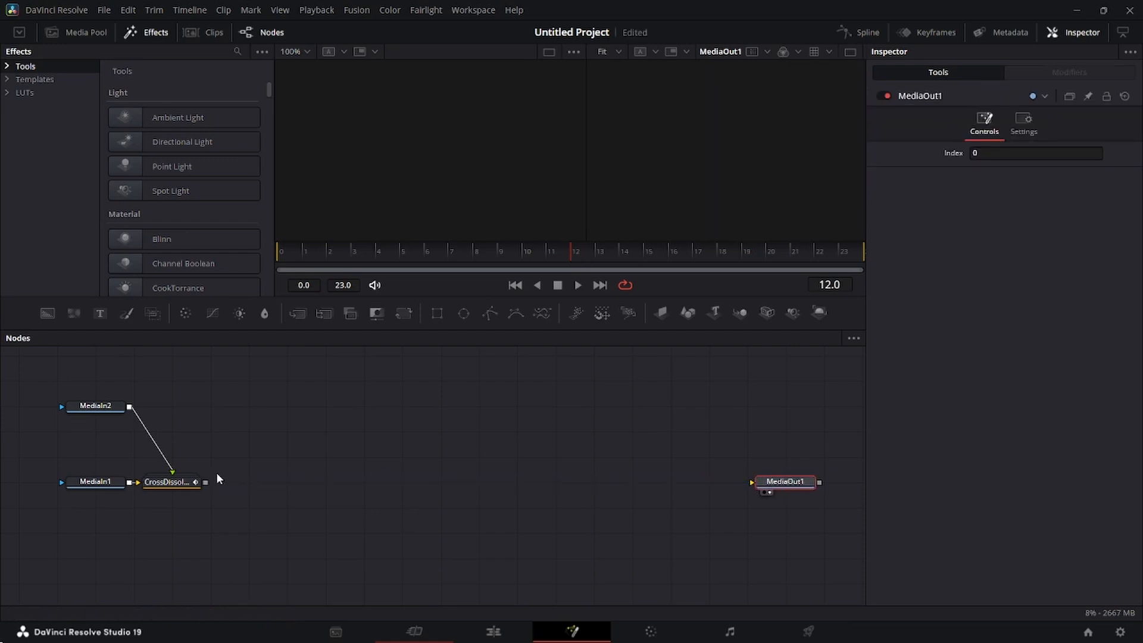
{"action": "left_click", "coordinate": [177, 485]}
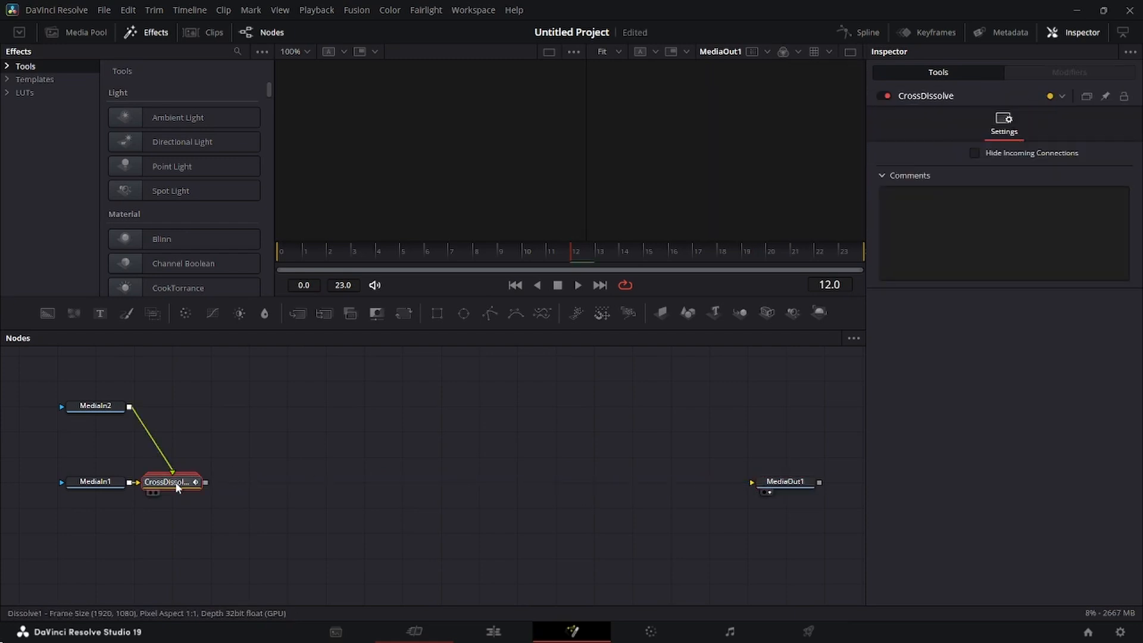
{"action": "key", "text": "Delete"}
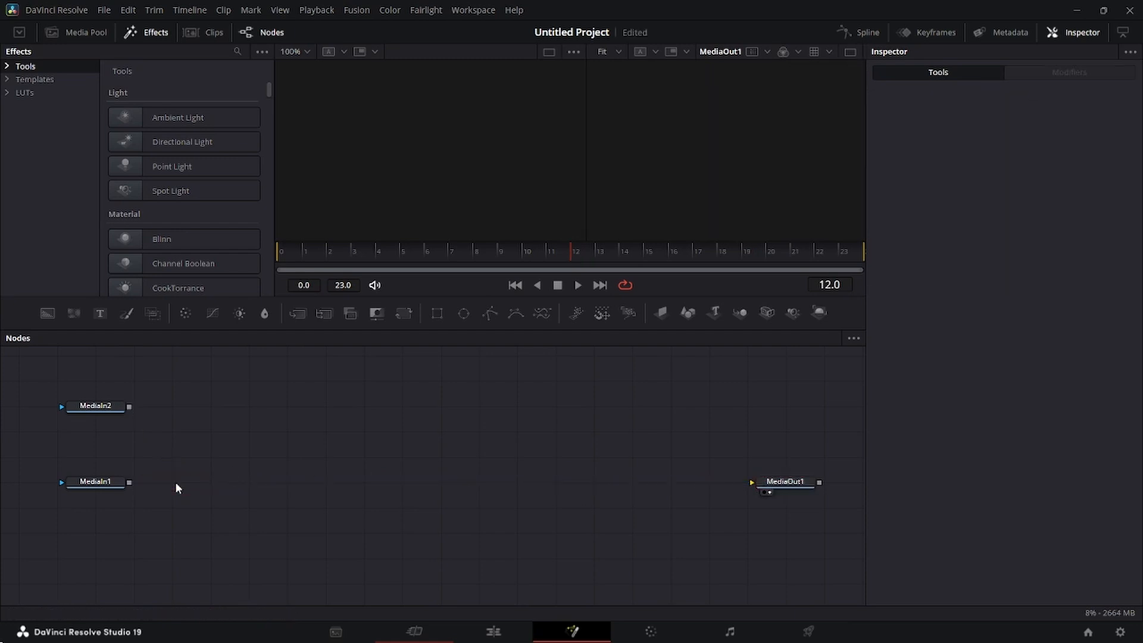
{"action": "left_click_drag", "start_coordinate": [91, 485], "coordinate": [82, 557]}
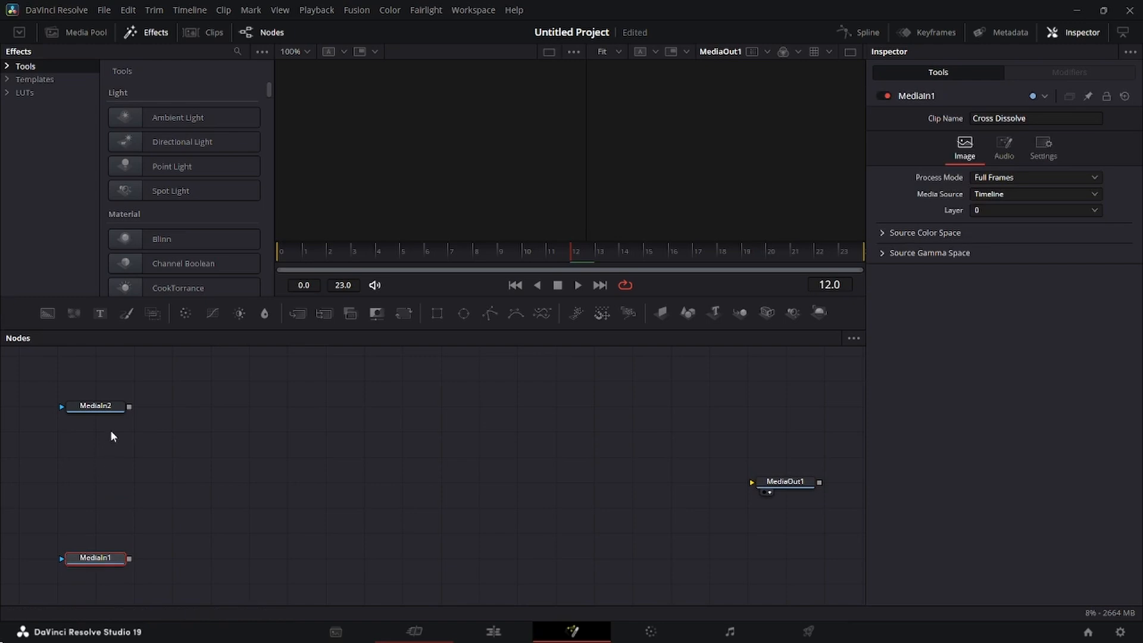
{"action": "left_click", "coordinate": [784, 488]}
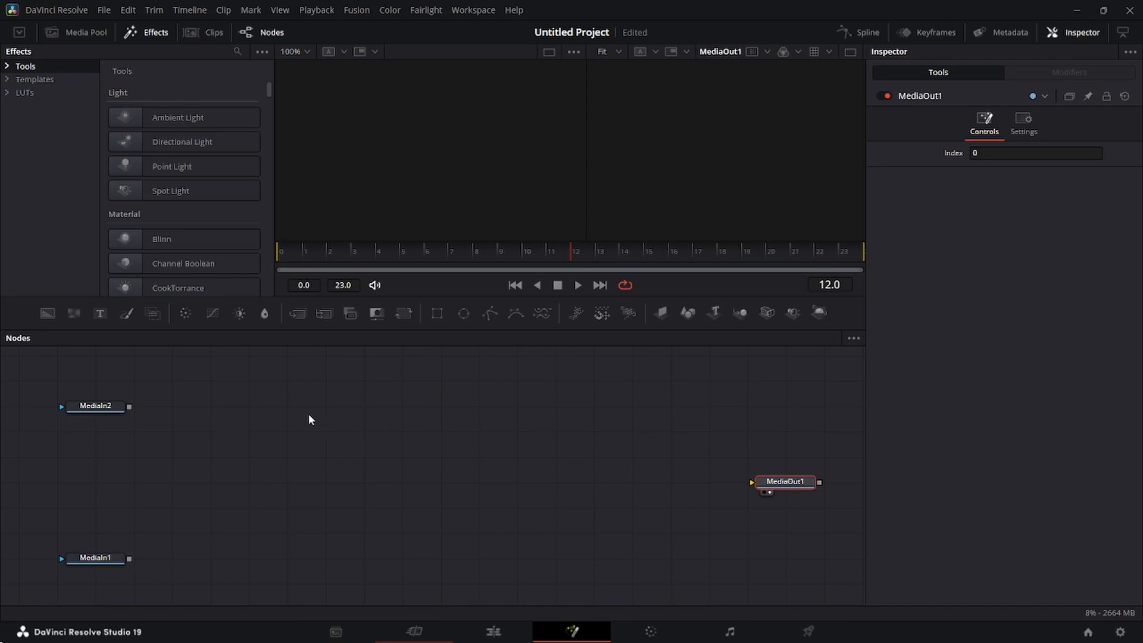
- Add a Background node between the two MediaIn nodes and check its image size against the project's timeline resolution
{"action": "left_click_drag", "start_coordinate": [52, 313], "coordinate": [141, 483]}
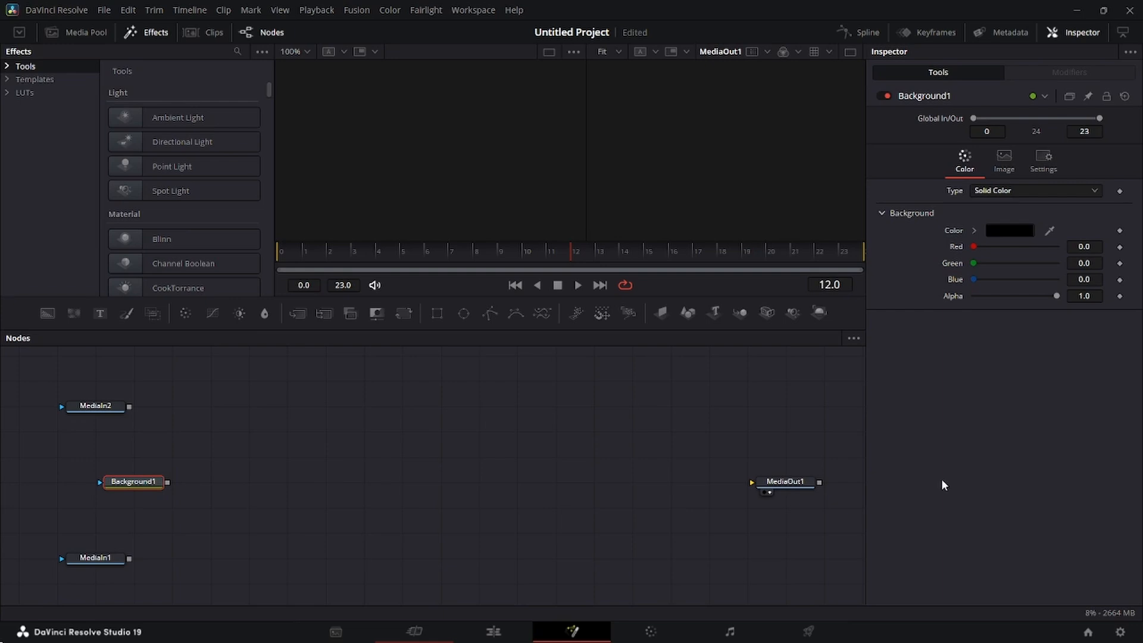
{"action": "left_click", "coordinate": [1118, 634]}
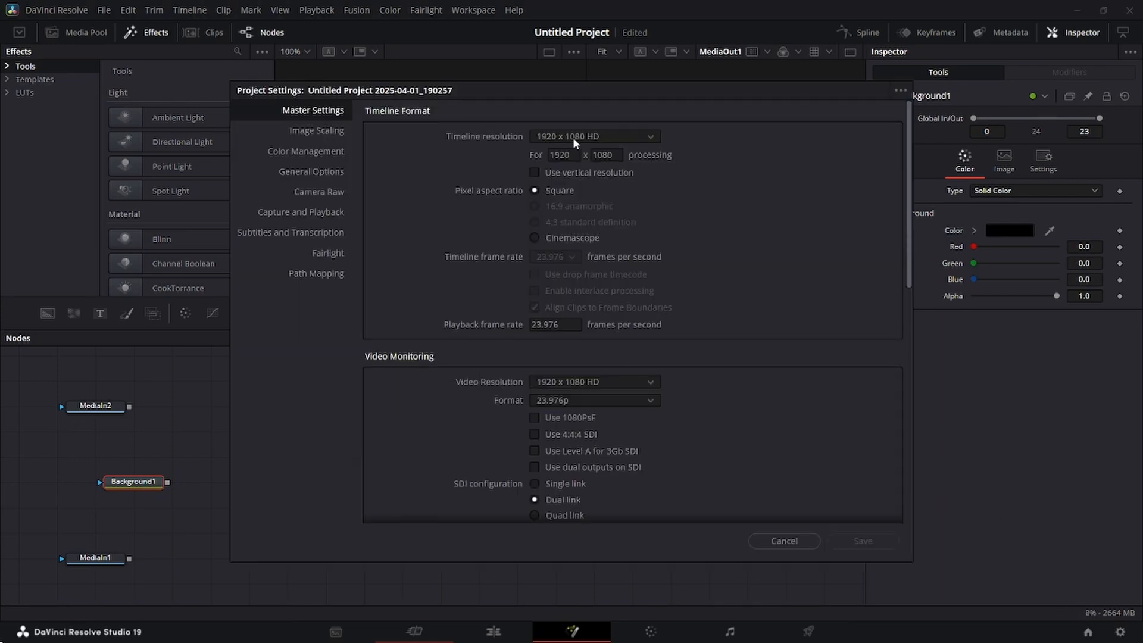
{"action": "left_click", "coordinate": [785, 541]}
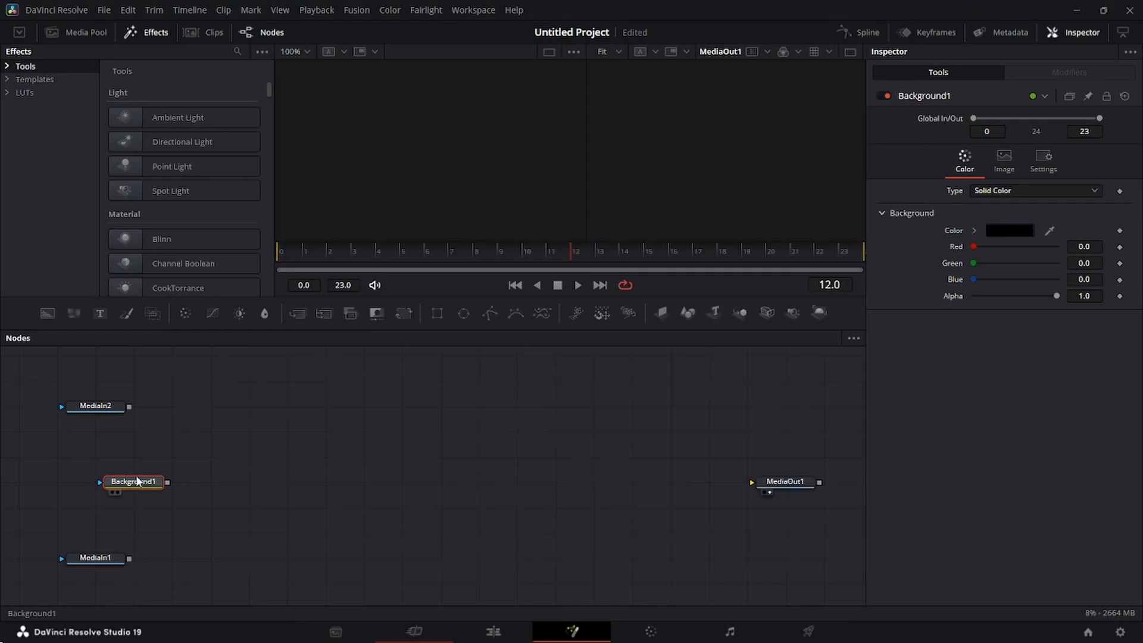
{"action": "left_click", "coordinate": [1009, 165]}
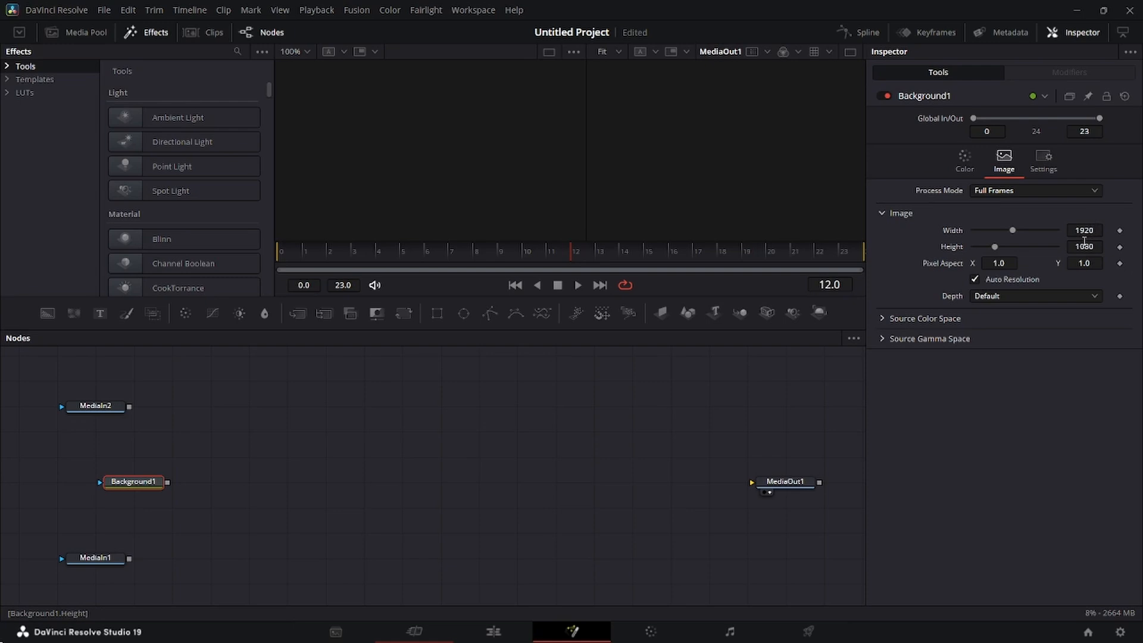
- Add two Merge nodes, one beside MediaIn1 and one beside MediaIn2
{"action": "left_click_drag", "start_coordinate": [297, 313], "coordinate": [246, 518]}
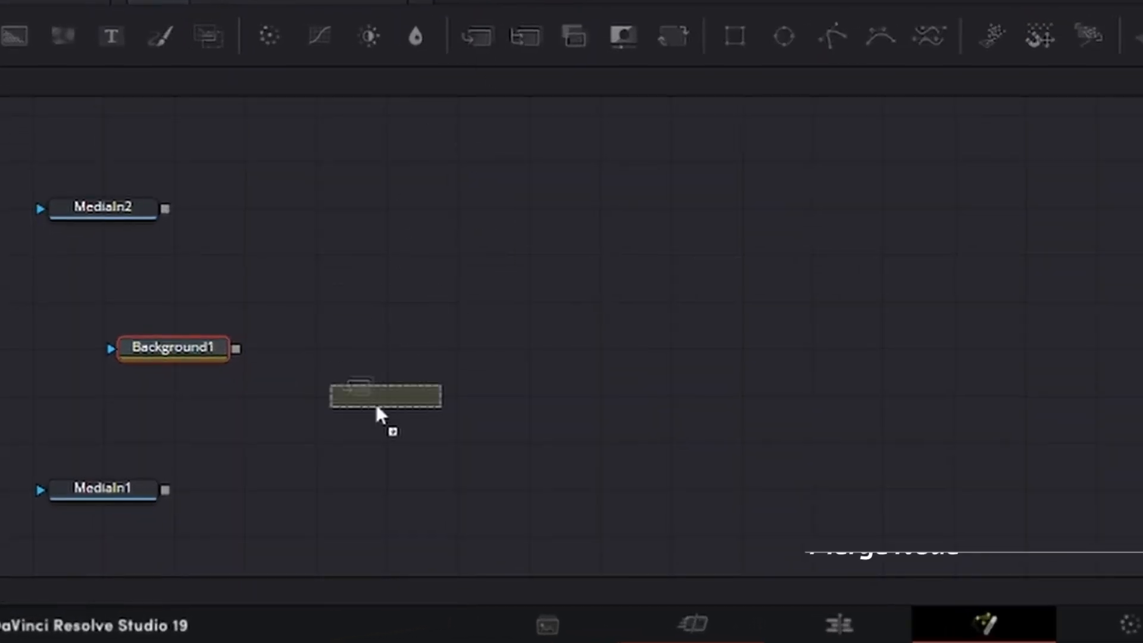
{"action": "left_click_drag", "start_coordinate": [380, 414], "coordinate": [337, 483]}
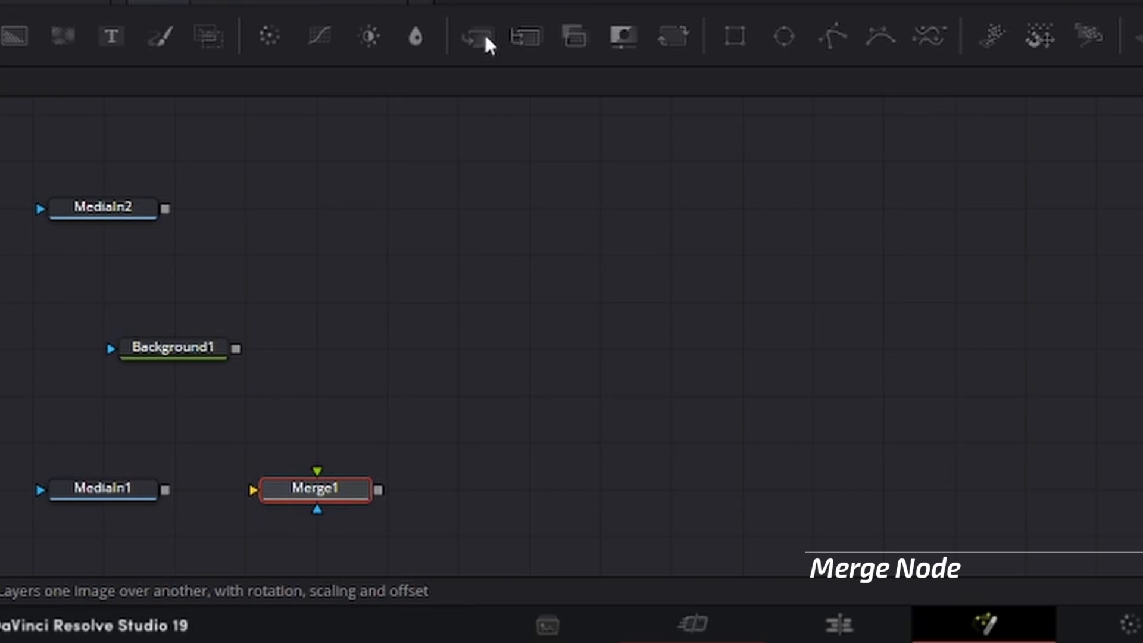
{"action": "left_click_drag", "start_coordinate": [484, 34], "coordinate": [316, 212]}
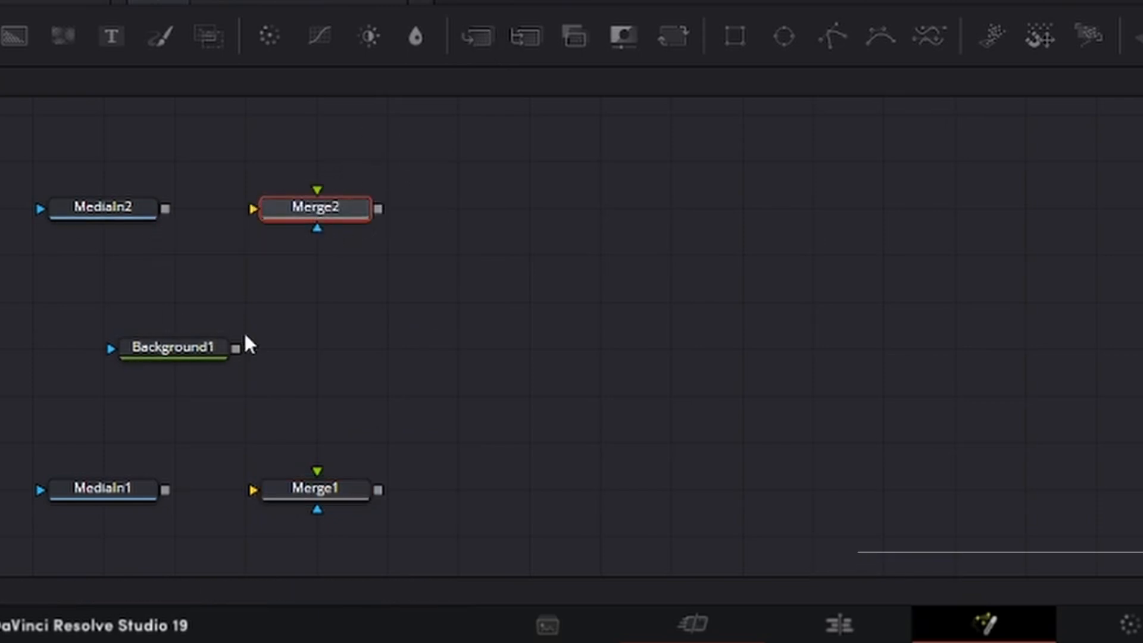
- Connect Background1 to both Merge background inputs, and feed MediaIn1 into Merge1 and MediaIn2 into Merge2 as foregrounds
{"action": "left_click_drag", "start_coordinate": [237, 347], "coordinate": [254, 210]}
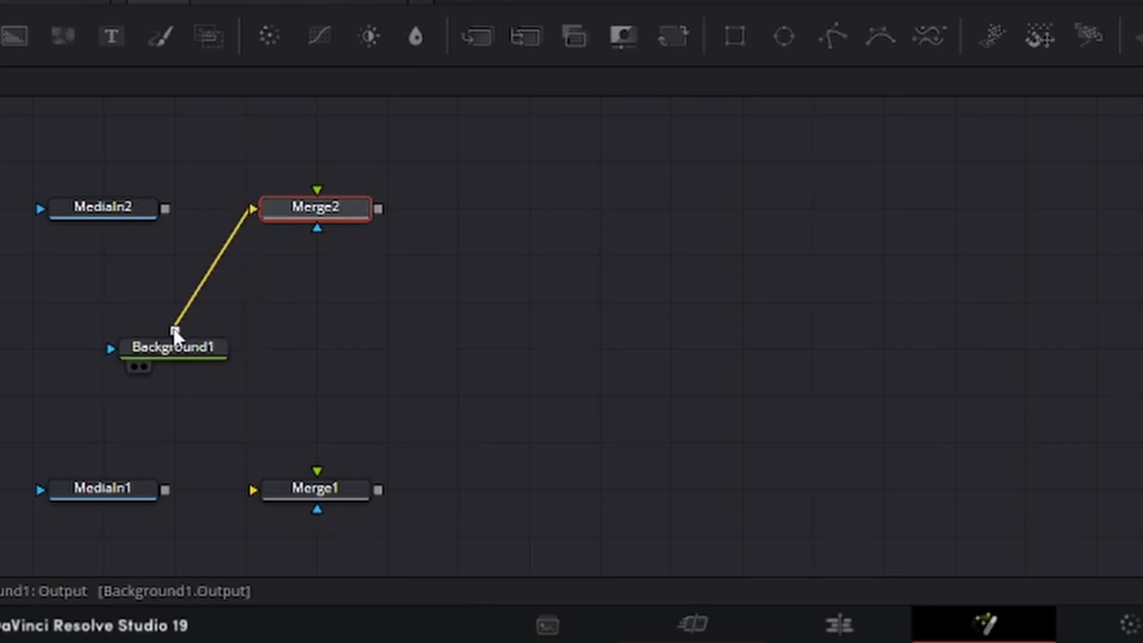
{"action": "left_click_drag", "start_coordinate": [175, 333], "coordinate": [254, 491]}
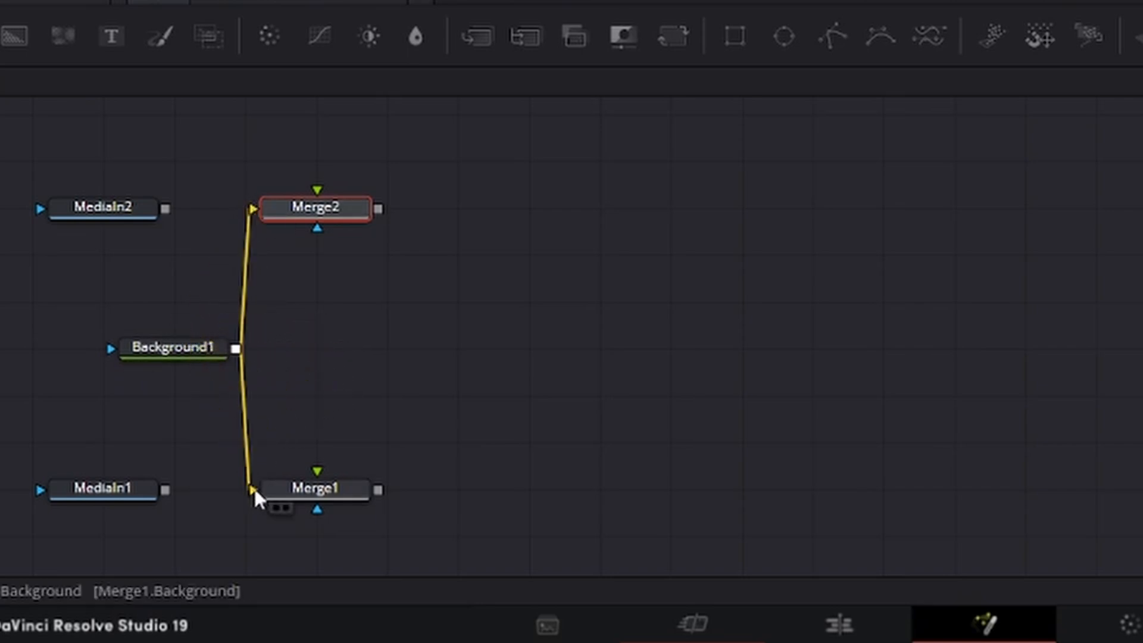
{"action": "left_click_drag", "start_coordinate": [163, 488], "coordinate": [320, 480]}
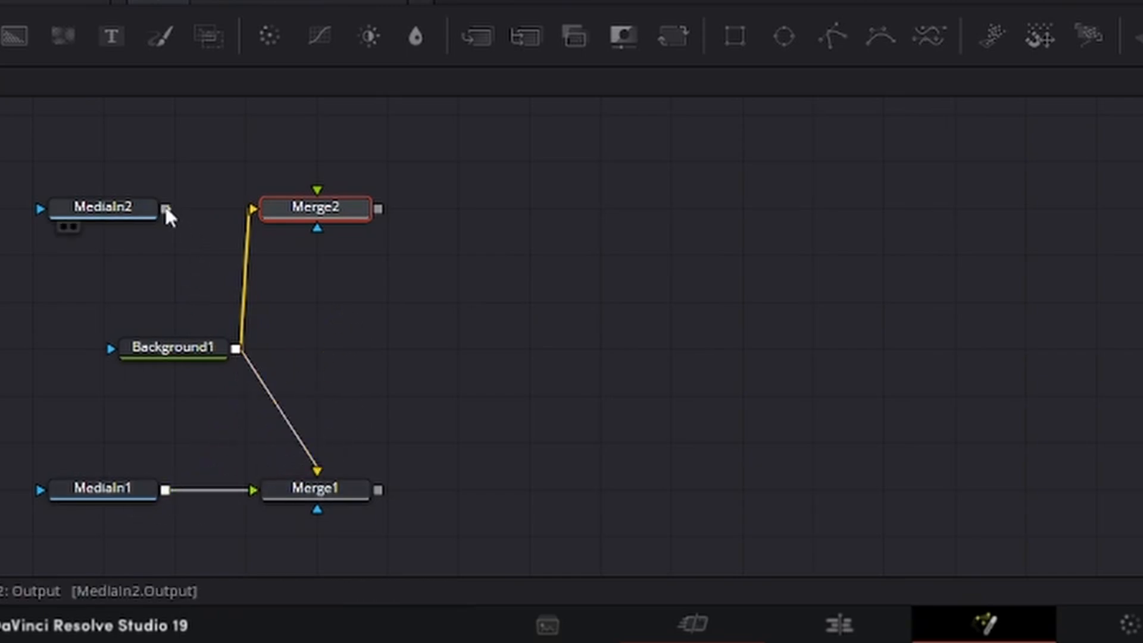
{"action": "left_click_drag", "start_coordinate": [165, 208], "coordinate": [320, 202]}
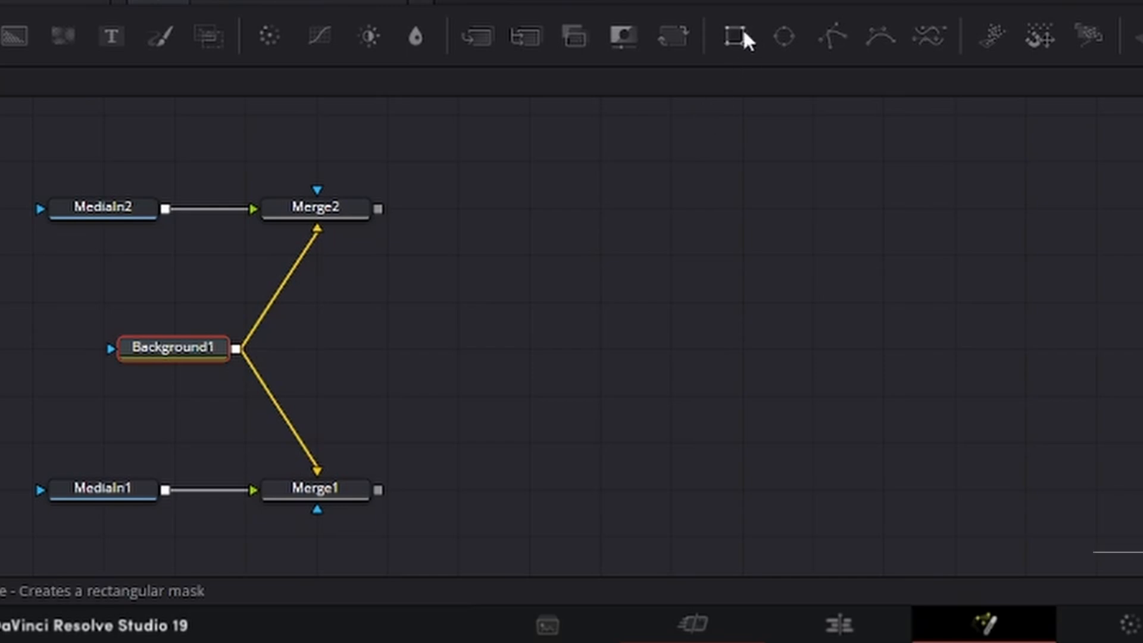
- Add a Rectangle mask node and show it in a single enlarged viewer with the effects library hidden
{"action": "left_click_drag", "start_coordinate": [740, 37], "coordinate": [413, 186]}
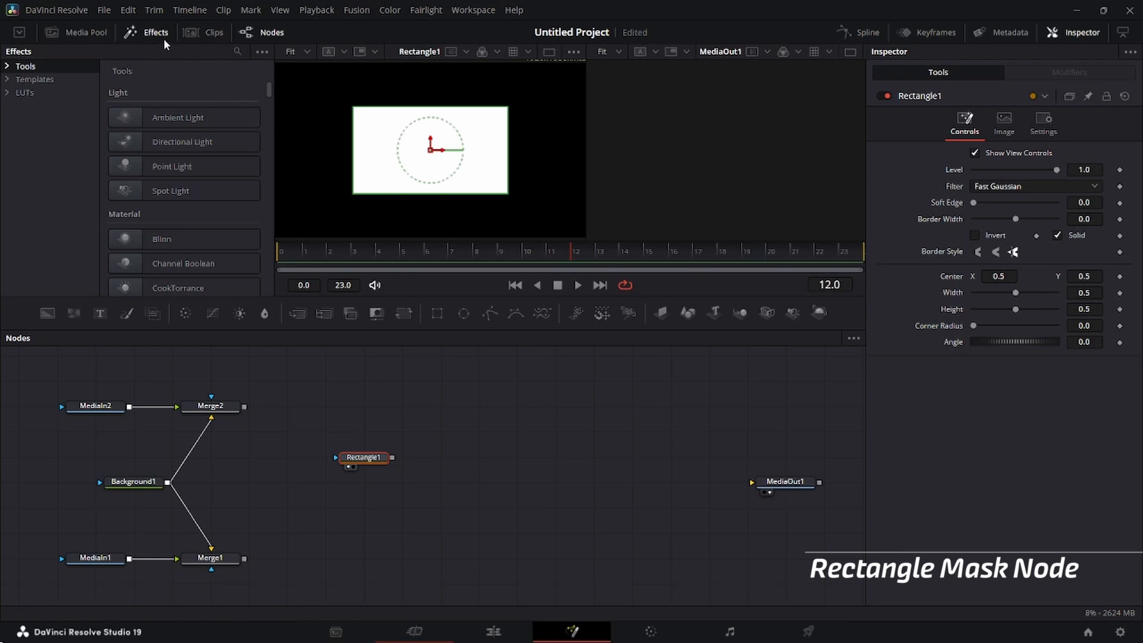
{"action": "left_click", "coordinate": [162, 38]}
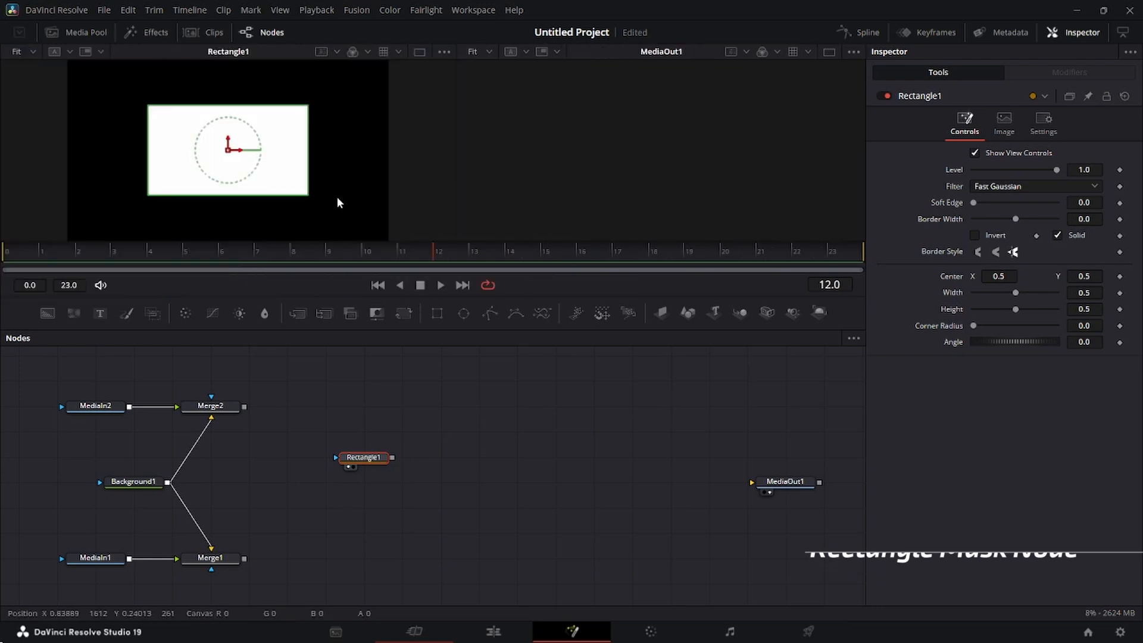
{"action": "left_click", "coordinate": [830, 52]}
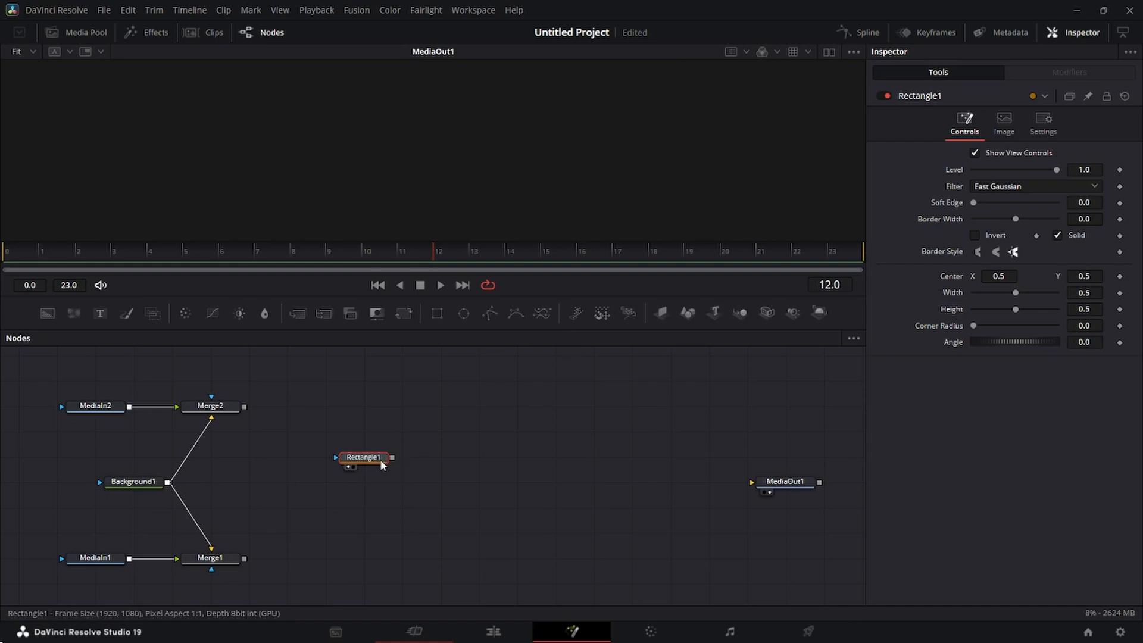
{"action": "left_click_drag", "start_coordinate": [365, 457], "coordinate": [480, 182]}
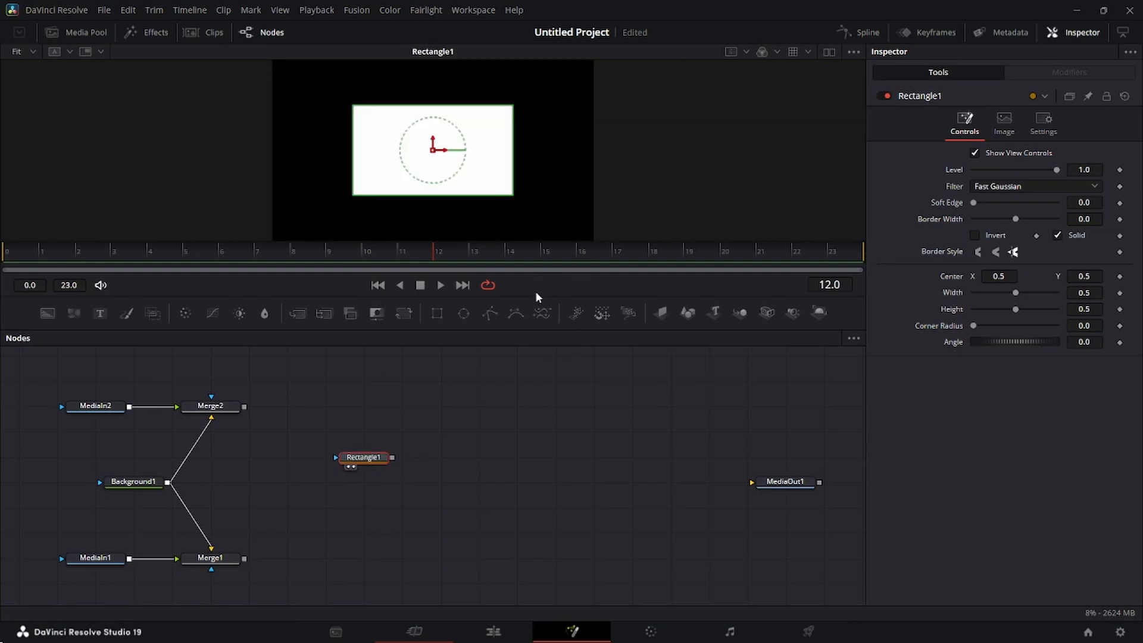
{"action": "left_click_drag", "start_coordinate": [542, 298], "coordinate": [542, 352]}
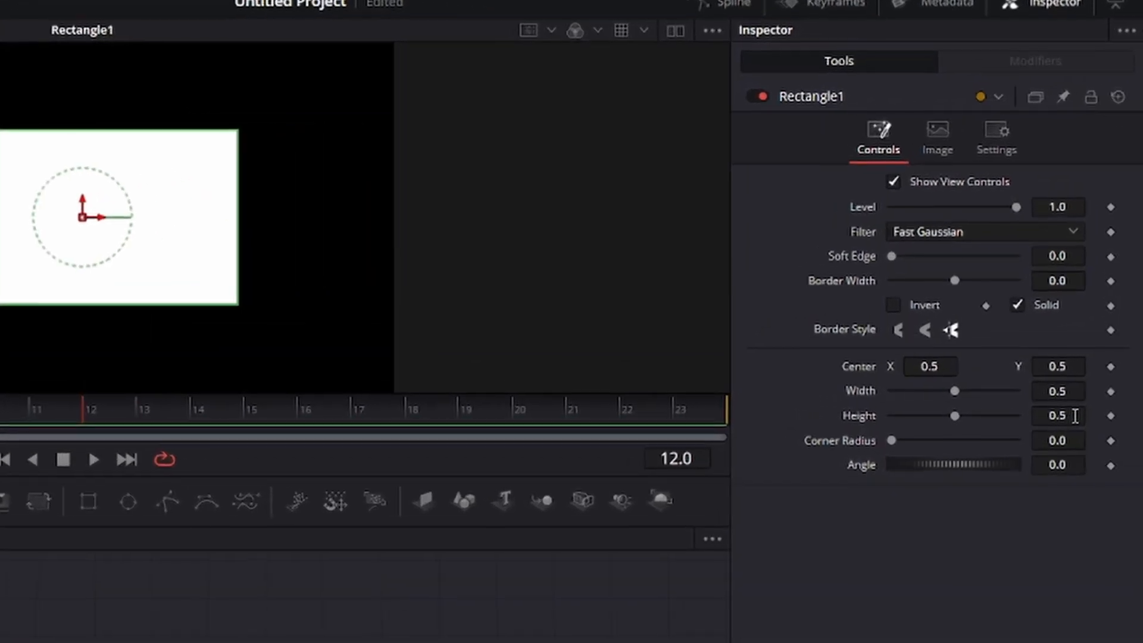
- Set the rectangle mask's height to 4 and its width to 1
{"action": "left_click", "coordinate": [1076, 327]}
{"action": "type", "text": "4"}
{"action": "key", "text": "Tab"}
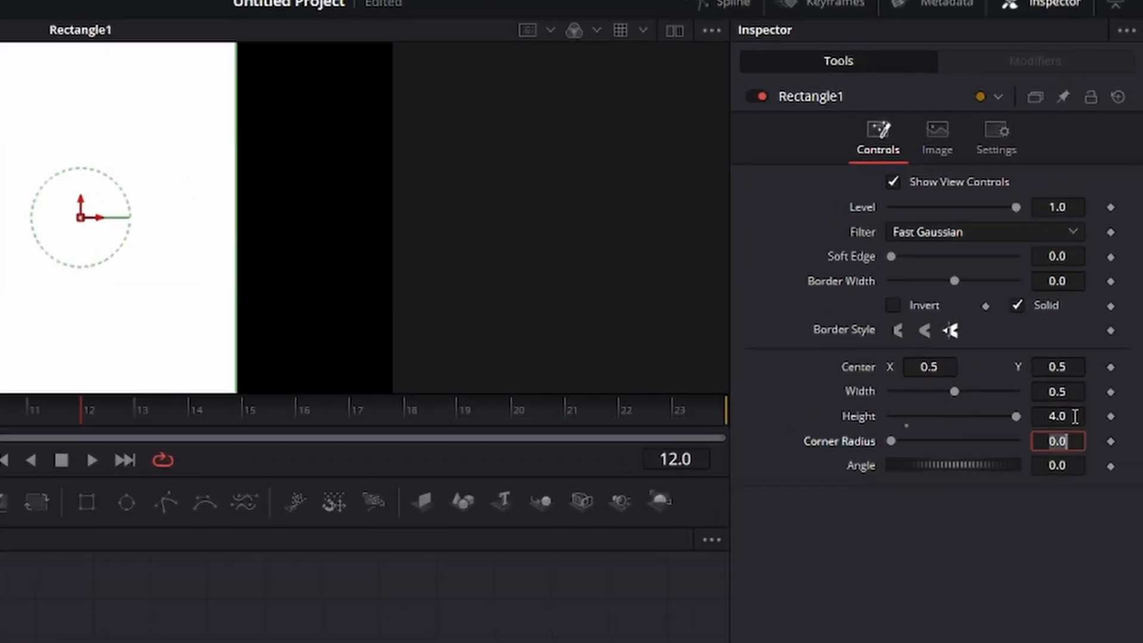
{"action": "left_click", "coordinate": [1071, 392]}
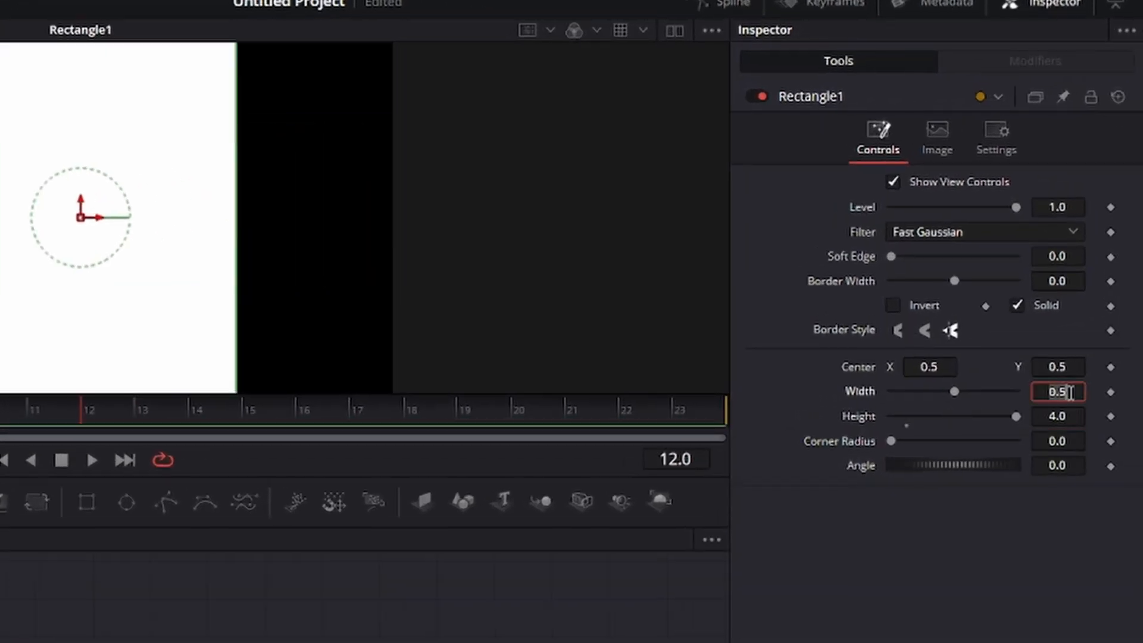
{"action": "type", "text": "1"}
{"action": "key", "text": "Tab"}
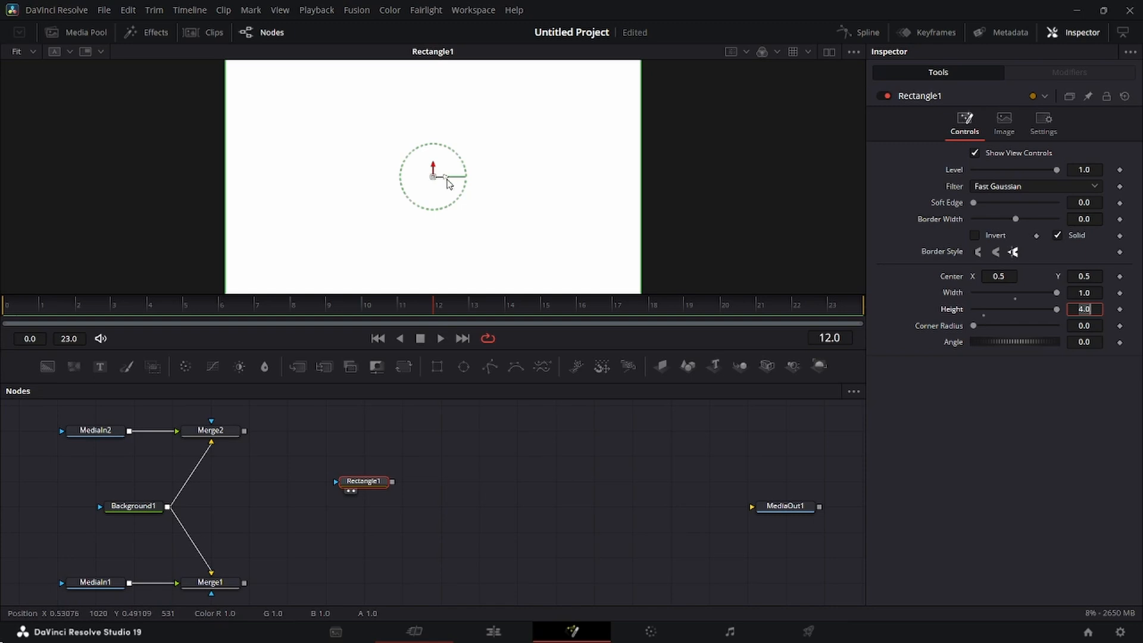
- Try shifting the rectangle mask's center X to about 1.0 and rotating it about -44 degrees, and reset the angle
{"action": "left_click_drag", "start_coordinate": [450, 174], "coordinate": [667, 182]}
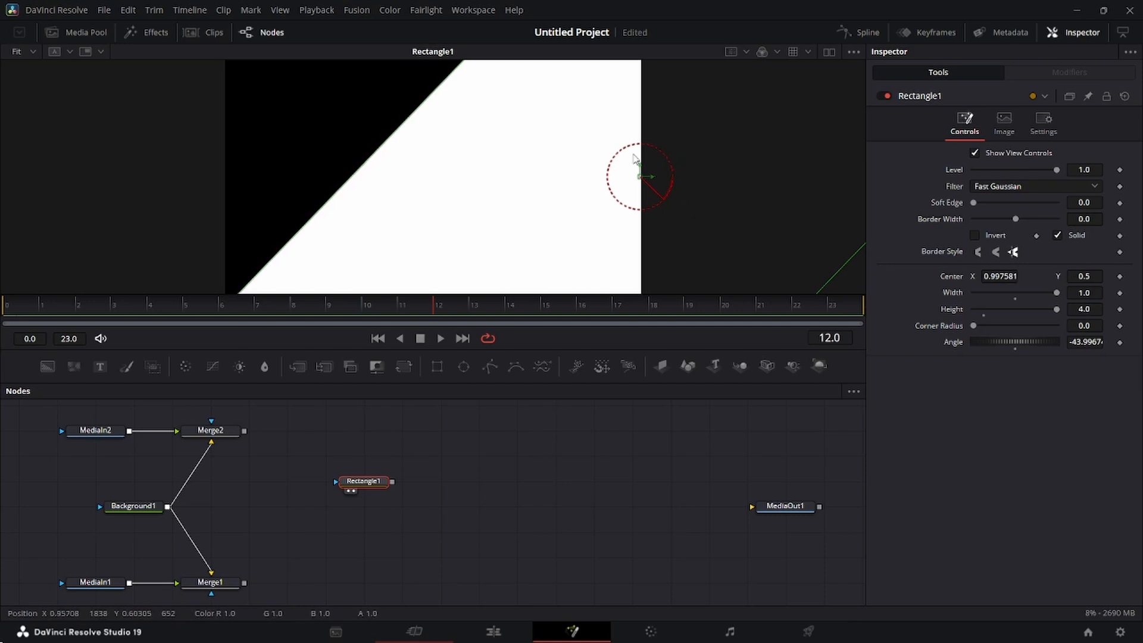
{"action": "double_click", "coordinate": [954, 342]}
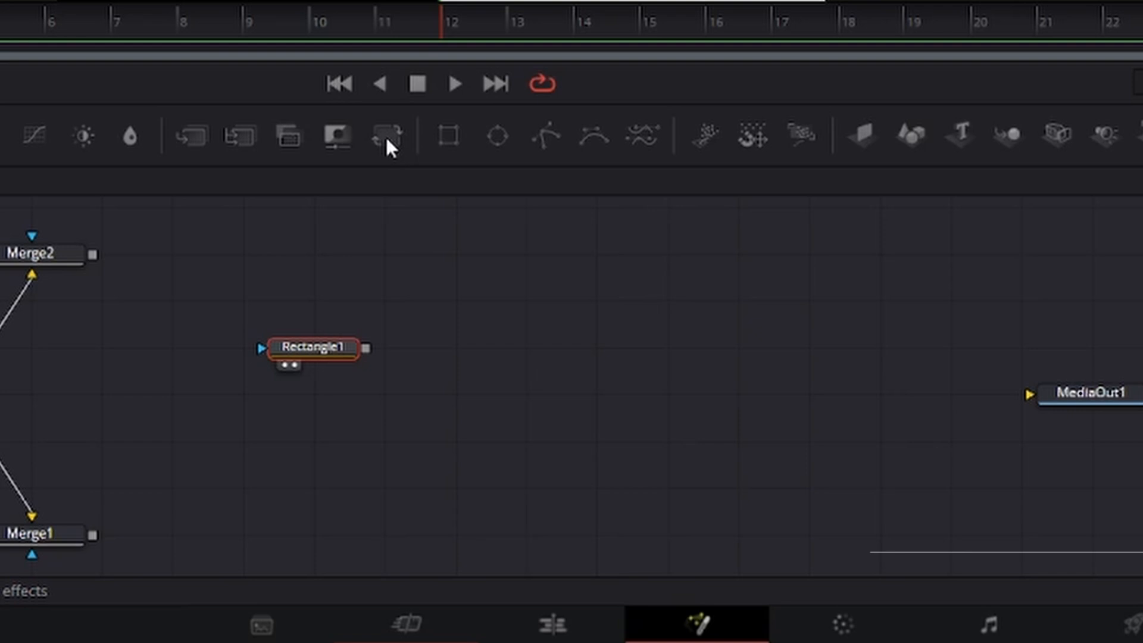
- Add a Transform node, feed Rectangle1 into its main input and show its output in the viewer
{"action": "left_click_drag", "start_coordinate": [387, 136], "coordinate": [470, 341]}
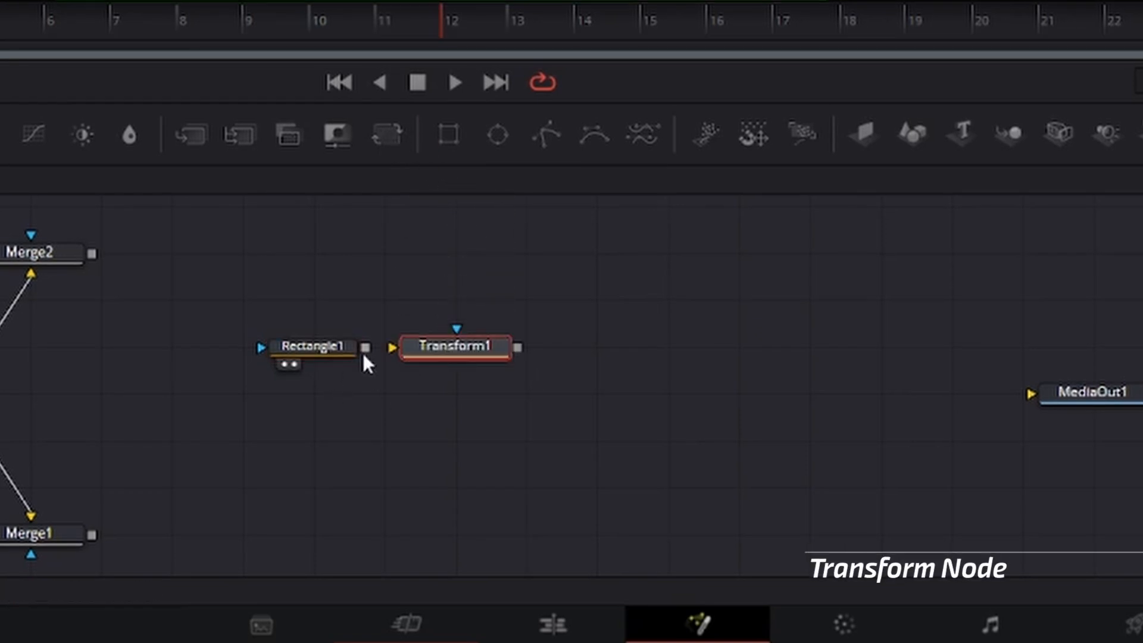
{"action": "left_click_drag", "start_coordinate": [364, 350], "coordinate": [456, 345]}
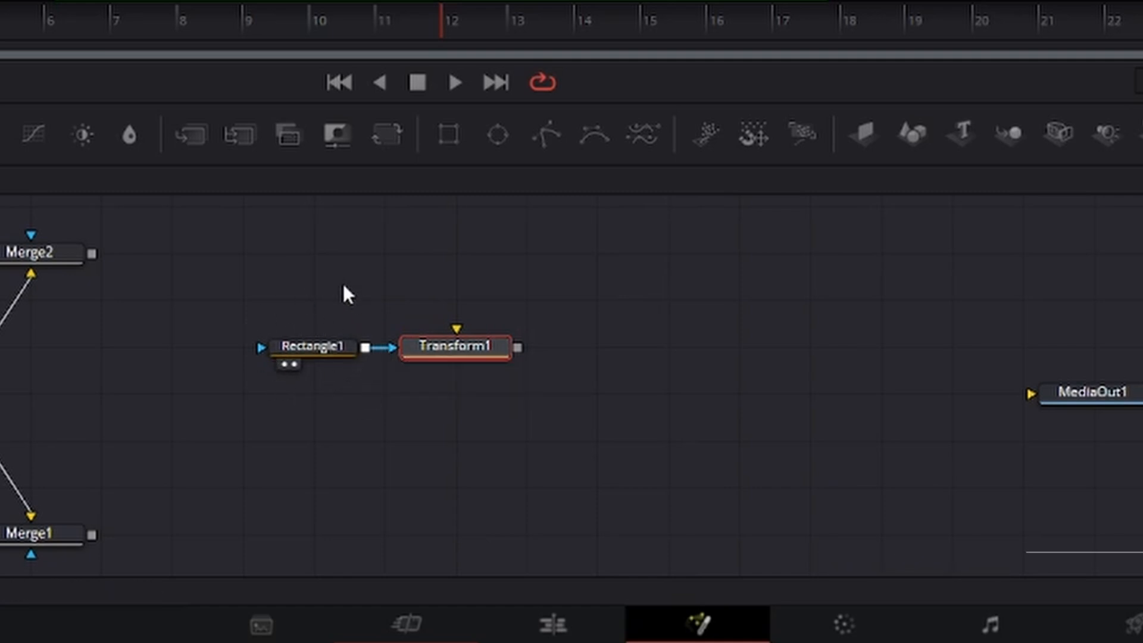
{"action": "left_click", "coordinate": [386, 352]}
{"action": "left_click_drag", "start_coordinate": [385, 324], "coordinate": [388, 341]}
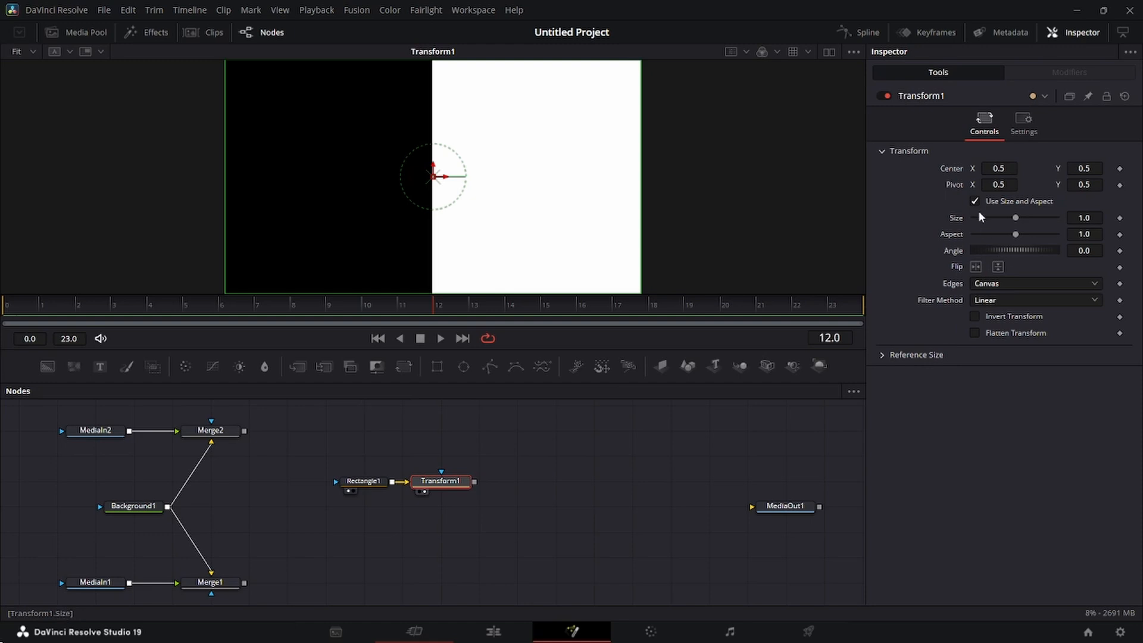
- Try rotating Transform1 by about 28.7 degrees and reset its angle
{"action": "left_click", "coordinate": [1083, 32]}
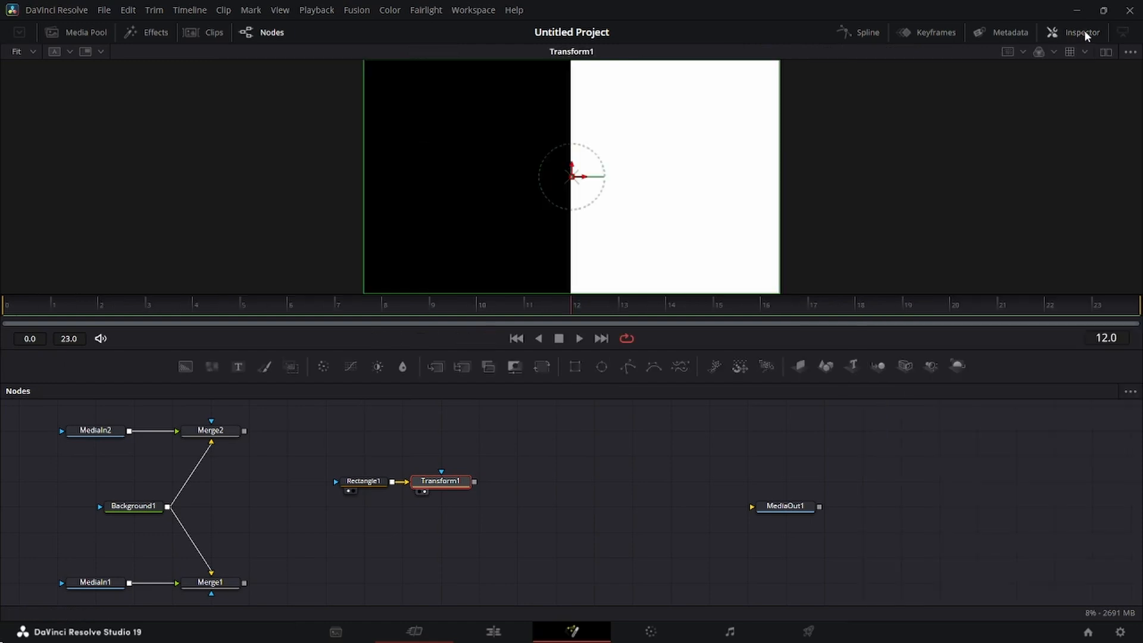
{"action": "left_click", "coordinate": [1084, 32]}
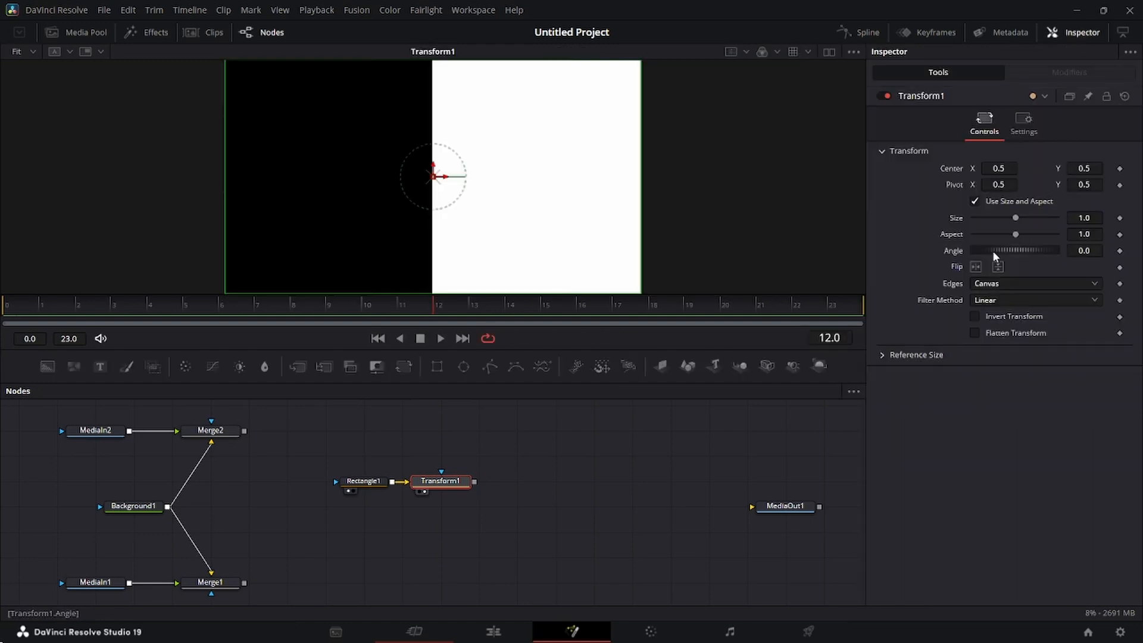
{"action": "mouse_move", "coordinate": [992, 251]}
{"action": "left_mouse_down"}
{"action": "mouse_move", "coordinate": [1005, 250]}
{"action": "mouse_move", "coordinate": [977, 256]}
{"action": "mouse_move", "coordinate": [999, 255]}
{"action": "left_mouse_up"}
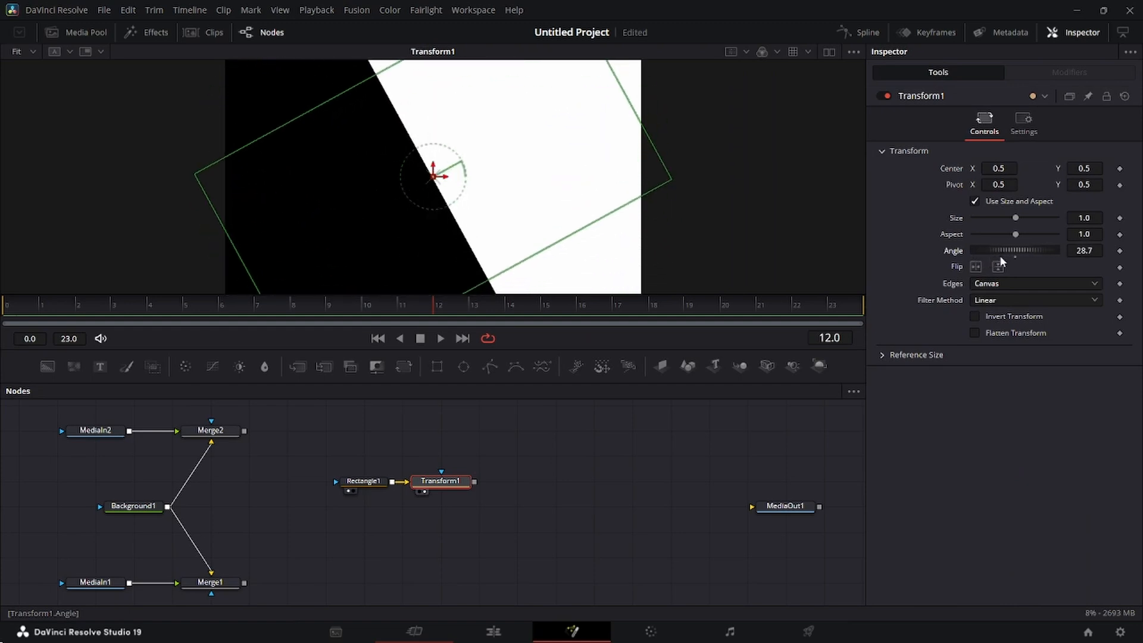
{"action": "double_click", "coordinate": [956, 255]}
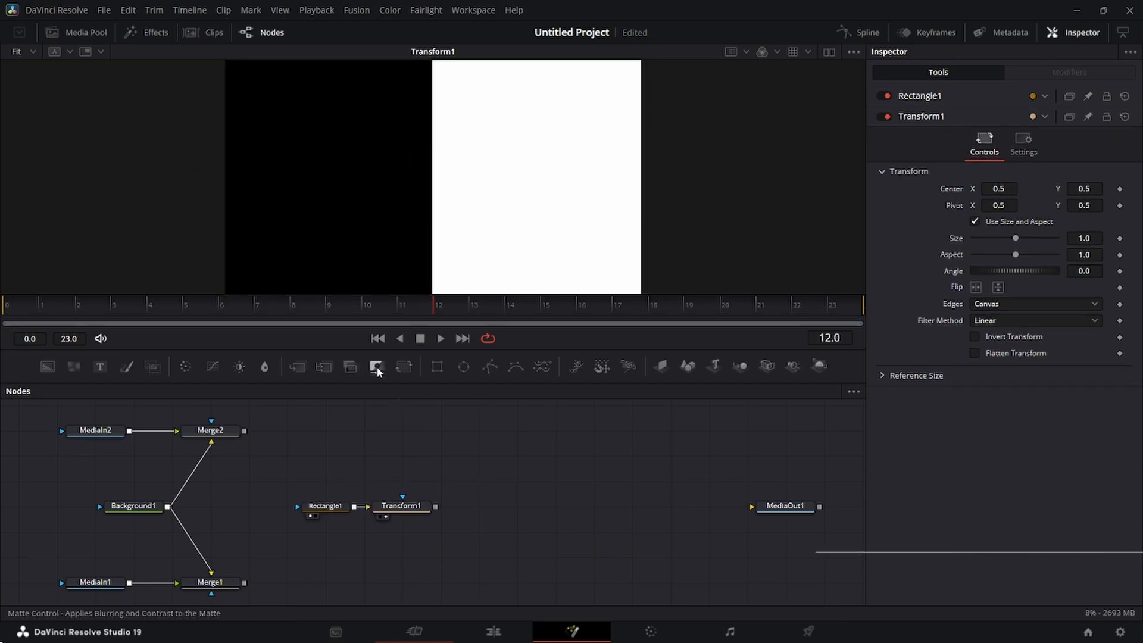
- Add a Matte Control node and connect Transform1's output to its Garbage Matte input
{"action": "left_click_drag", "start_coordinate": [377, 366], "coordinate": [437, 445]}
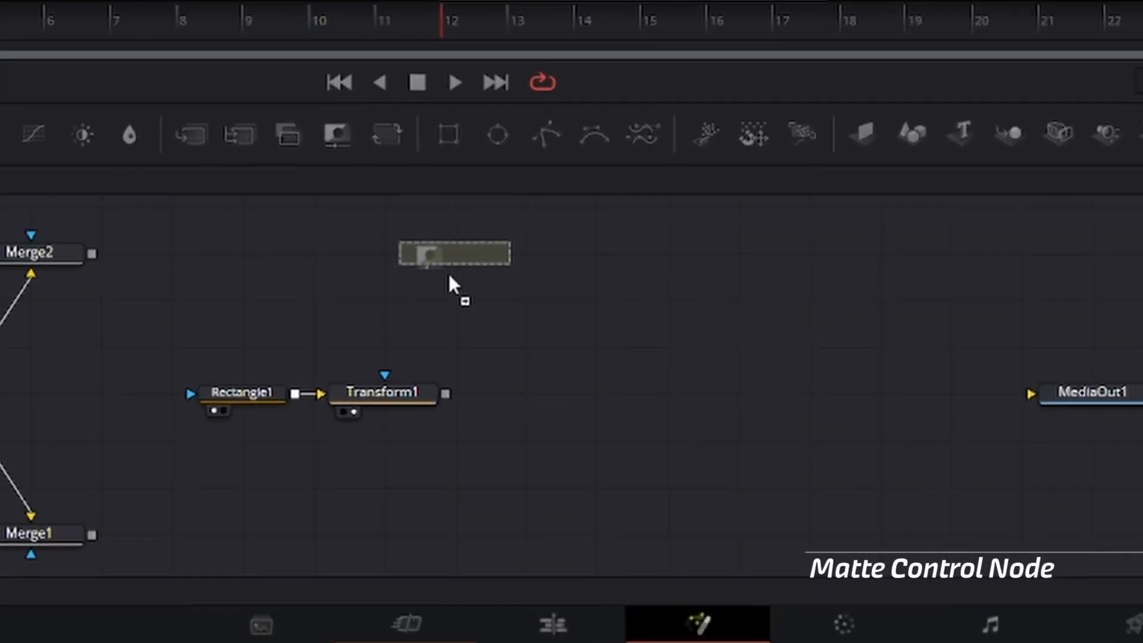
{"action": "left_click_drag", "start_coordinate": [451, 285], "coordinate": [450, 285]}
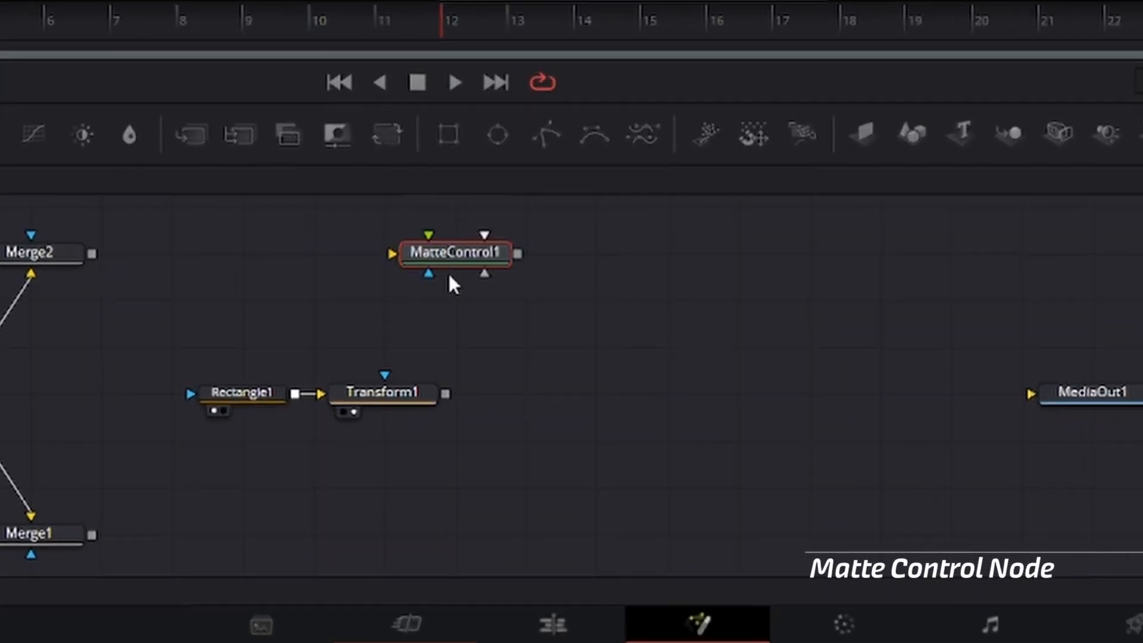
{"action": "left_click_drag", "start_coordinate": [445, 393], "coordinate": [516, 373]}
{"action": "left_click_drag", "start_coordinate": [476, 311], "coordinate": [483, 266]}
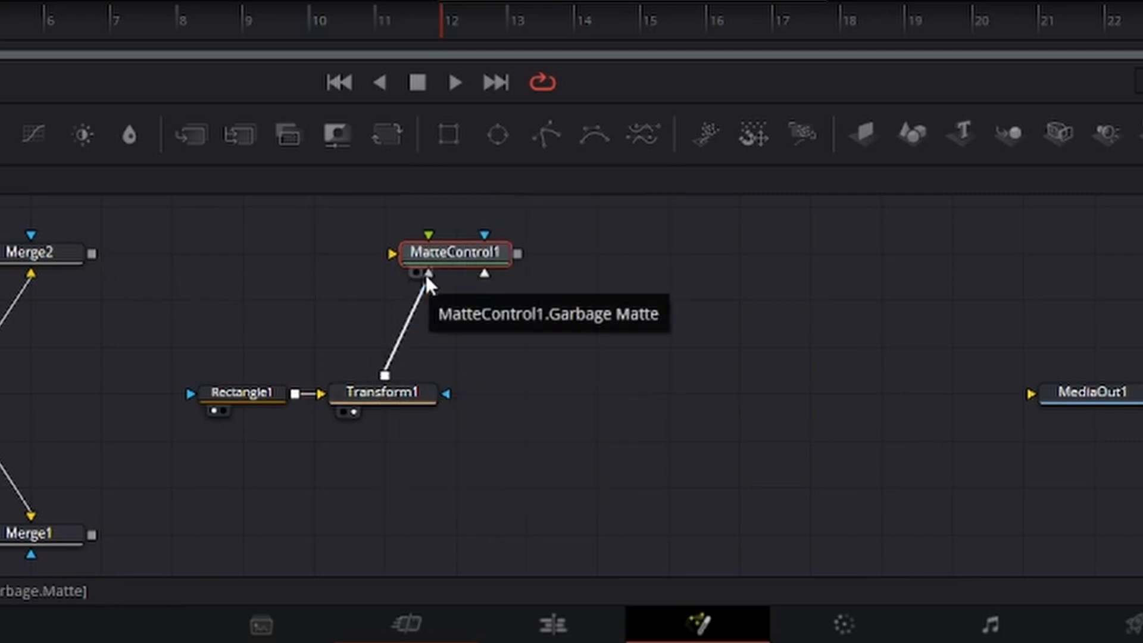
{"action": "left_click_drag", "start_coordinate": [426, 286], "coordinate": [400, 367]}
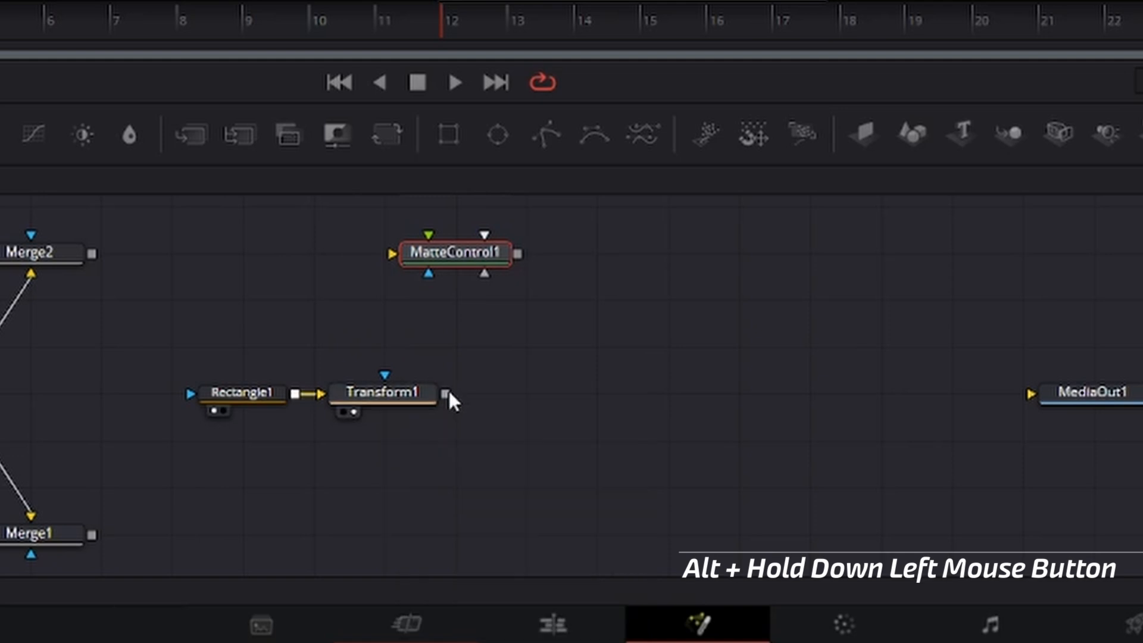
{"action": "left_click_drag", "start_coordinate": [446, 393], "coordinate": [584, 330]}
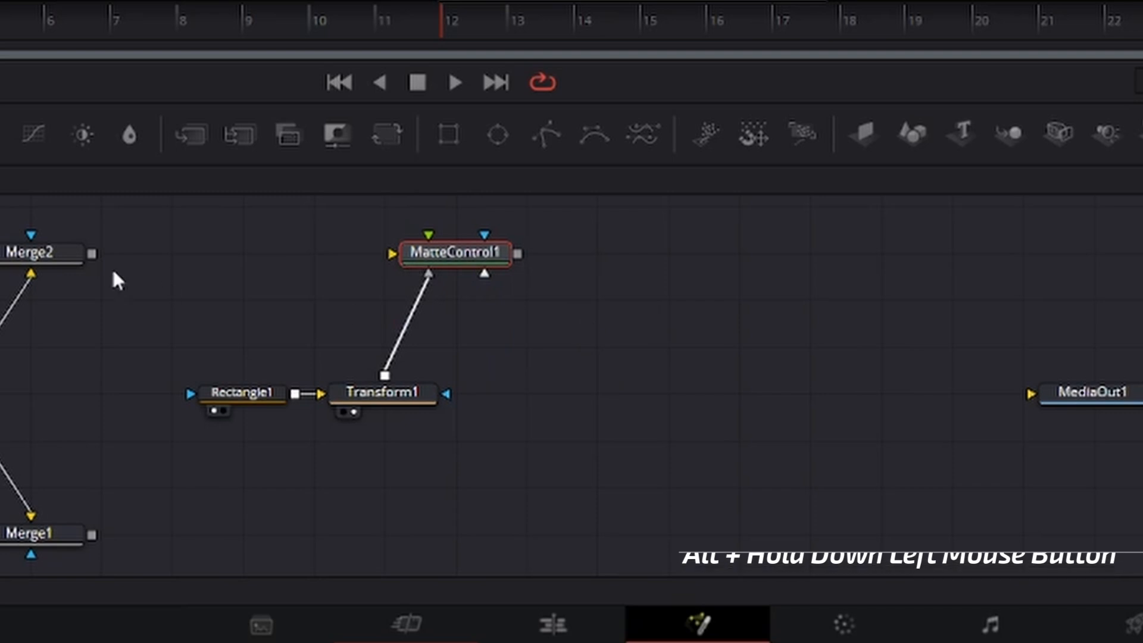
- Feed Merge2 into MatteControl1's background input, view the node and invert its garbage matte
{"action": "left_click_drag", "start_coordinate": [94, 254], "coordinate": [397, 257]}
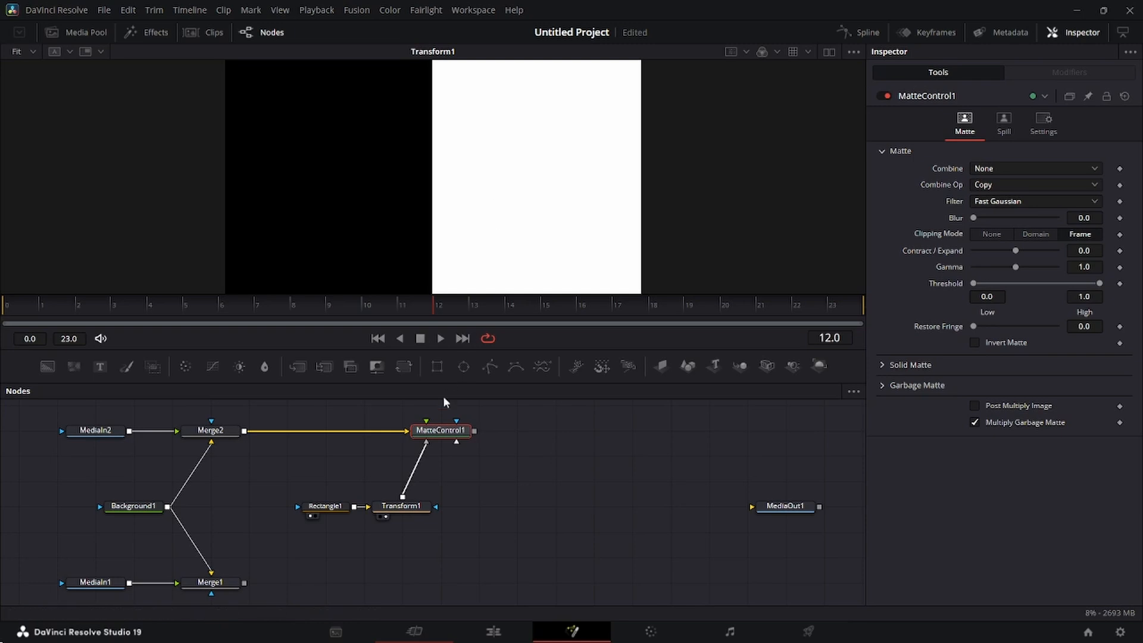
{"action": "key", "text": "1"}
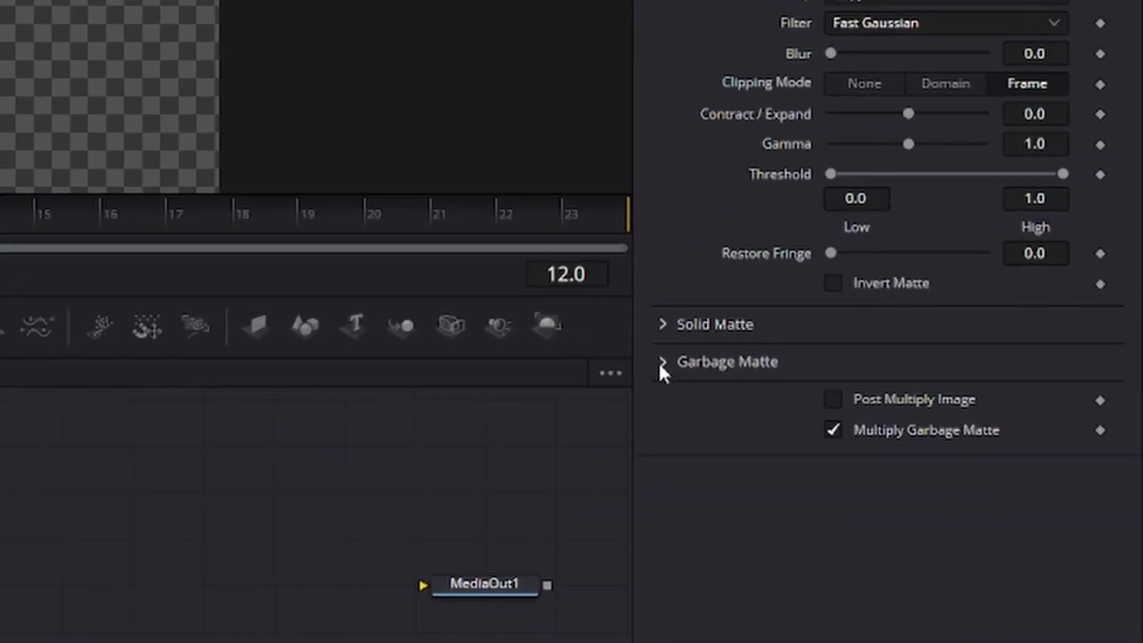
{"action": "left_click", "coordinate": [881, 387]}
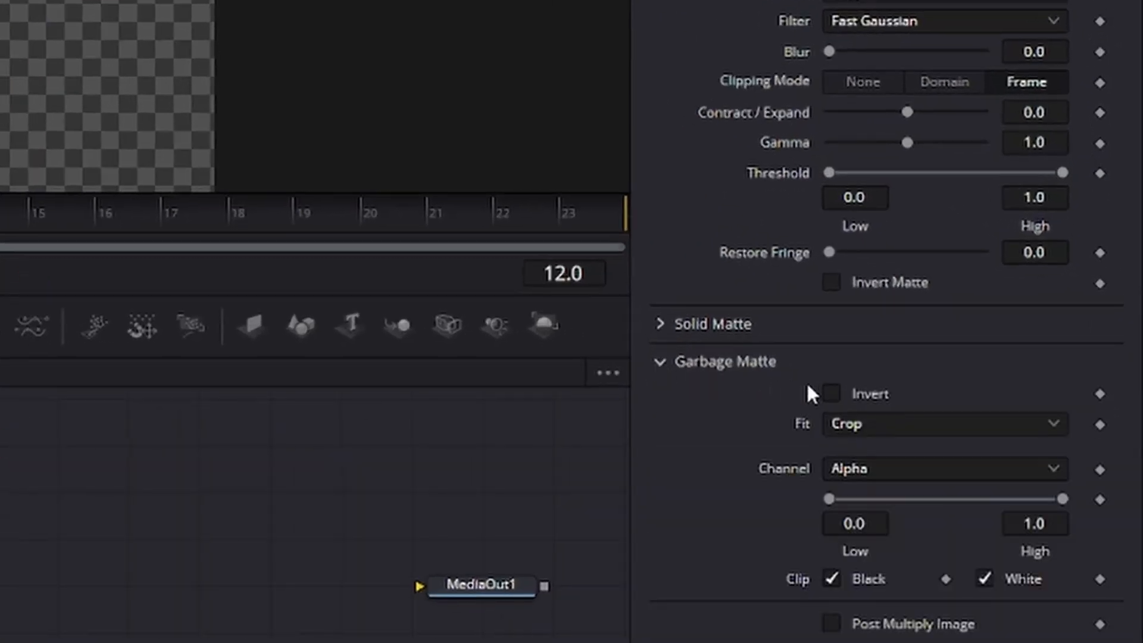
{"action": "left_click", "coordinate": [832, 394]}
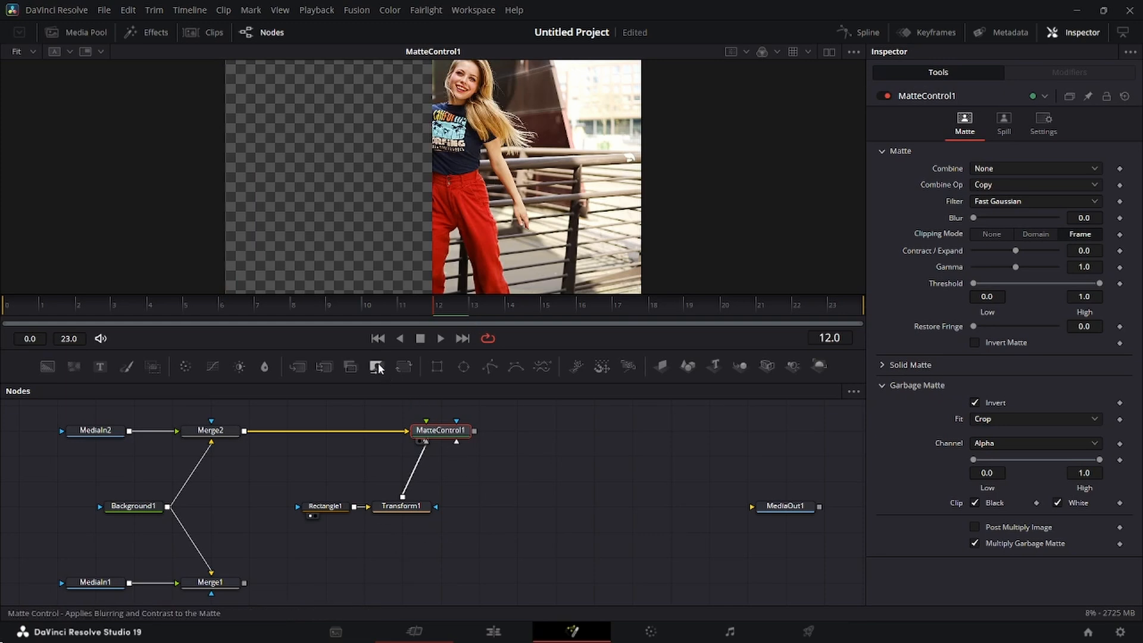
- Add a second Matte Control node, connect Transform1 as its garbage matte and Merge2 as its background, and view it
{"action": "left_click_drag", "start_coordinate": [376, 366], "coordinate": [418, 410]}
{"action": "left_click_drag", "start_coordinate": [445, 583], "coordinate": [446, 583]}
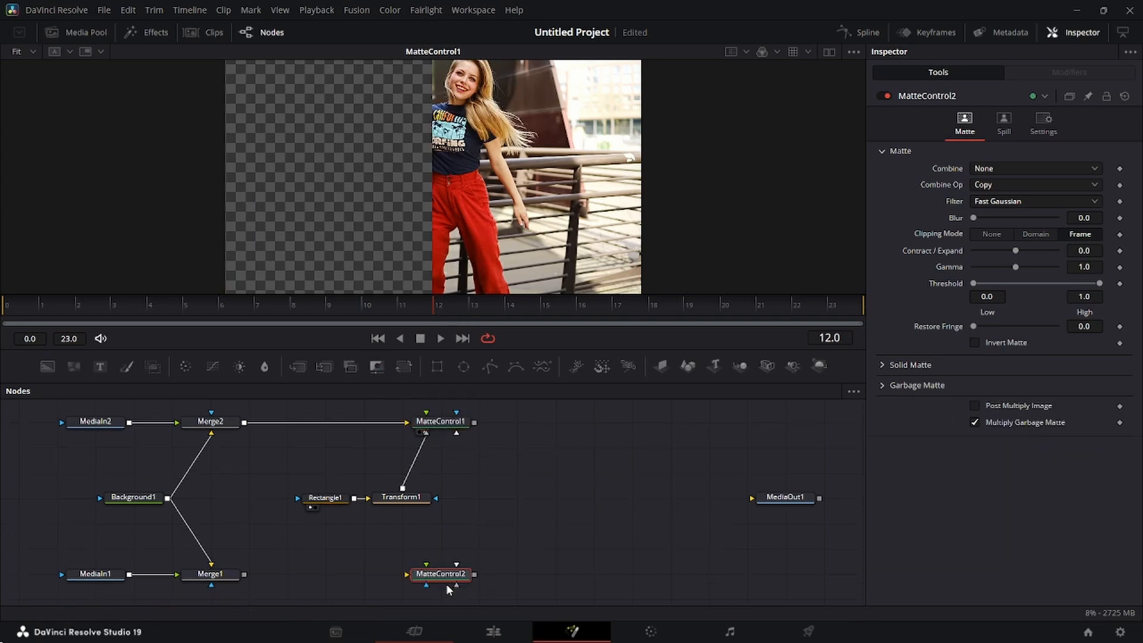
{"action": "left_click_drag", "start_coordinate": [402, 490], "coordinate": [456, 585]}
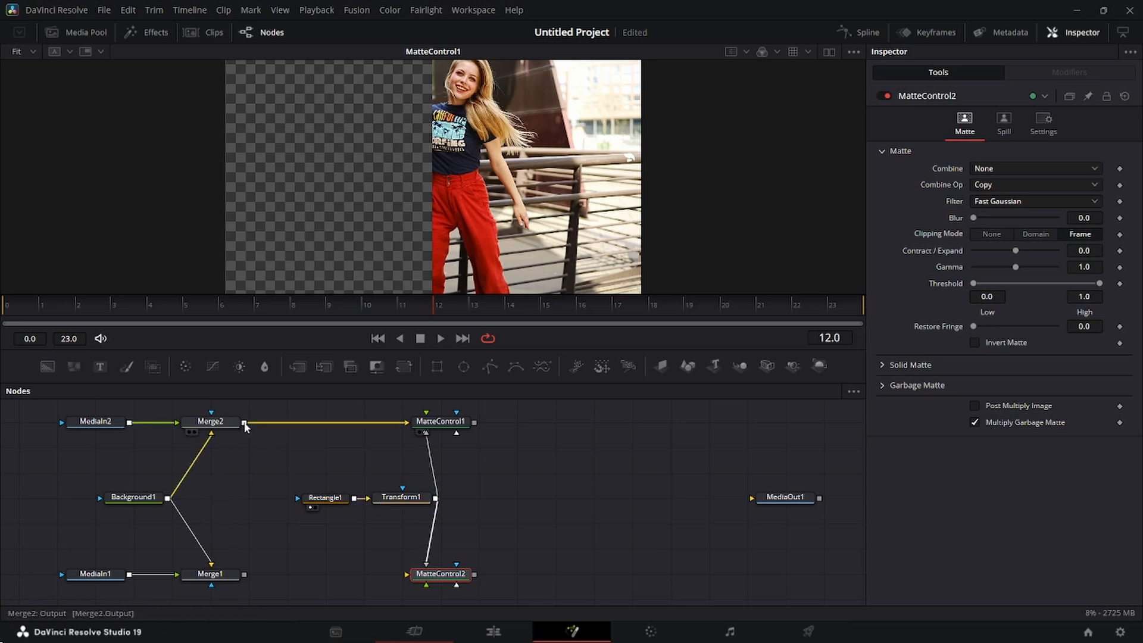
{"action": "left_click_drag", "start_coordinate": [244, 423], "coordinate": [407, 574]}
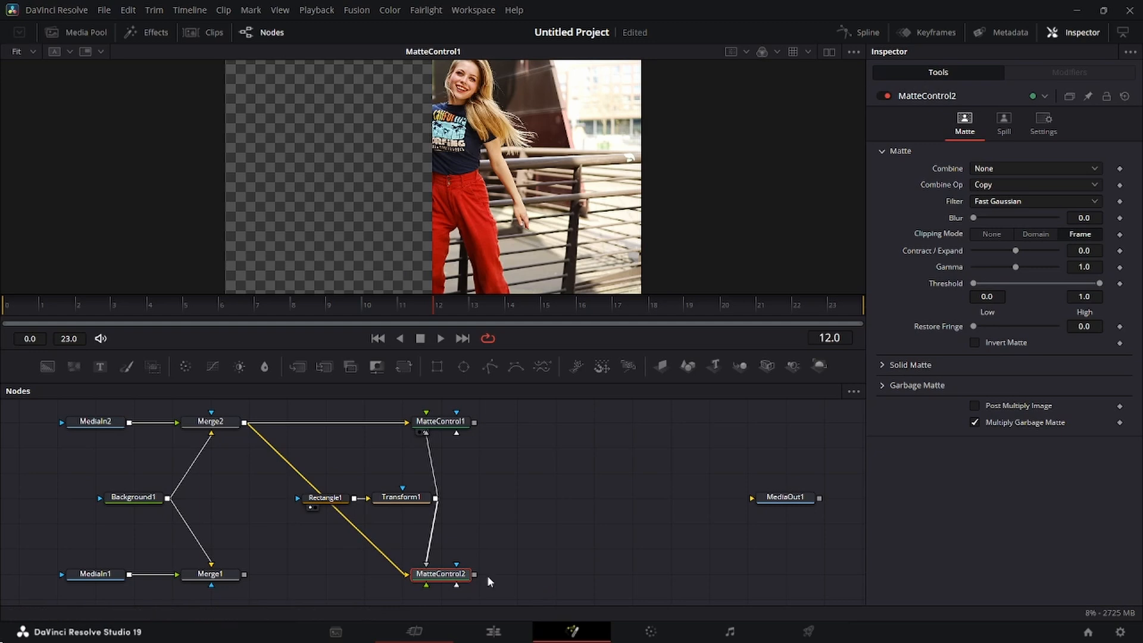
{"action": "left_click_drag", "start_coordinate": [448, 577], "coordinate": [496, 243]}
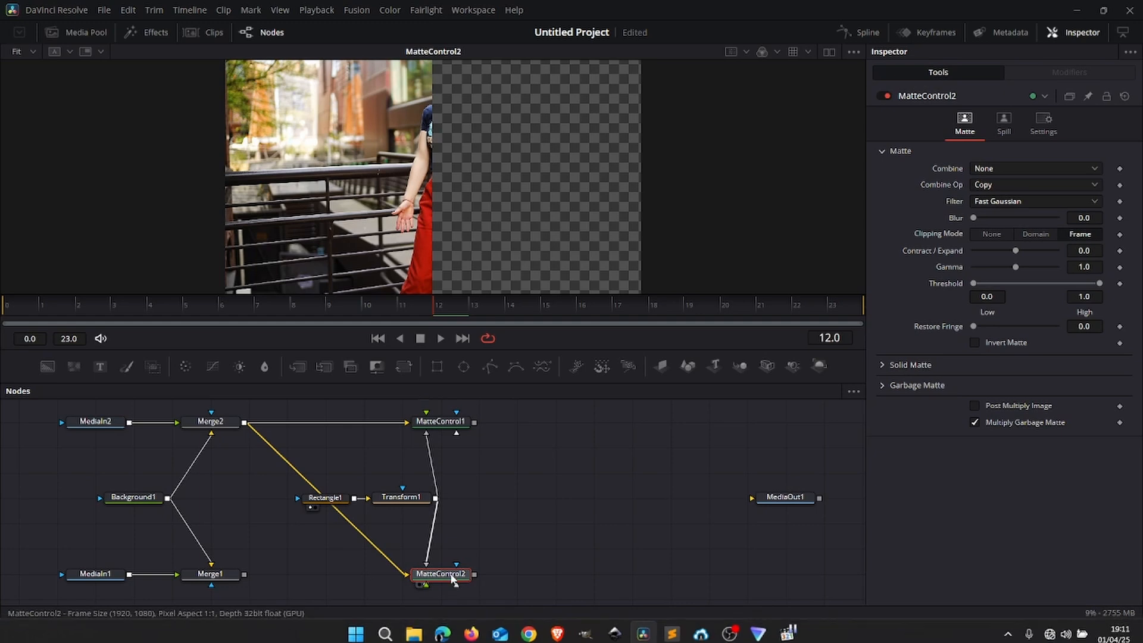
{"action": "mouse_move", "coordinate": [449, 577]}
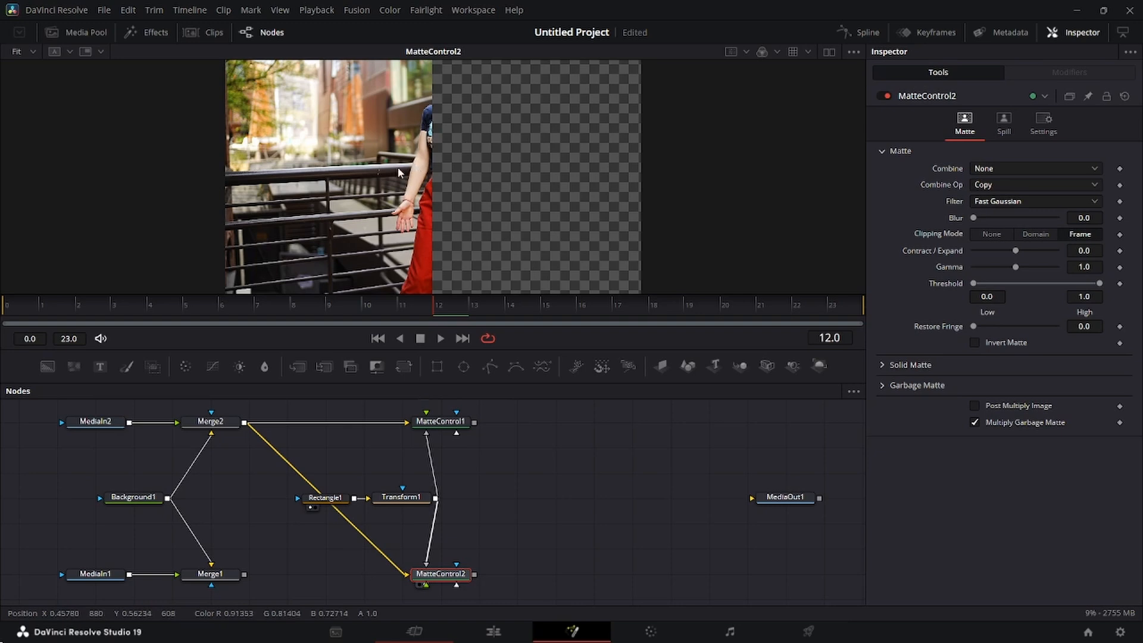
- Add a Transform node after each of the two Matte Control nodes and connect them
{"action": "left_click", "coordinate": [531, 454]}
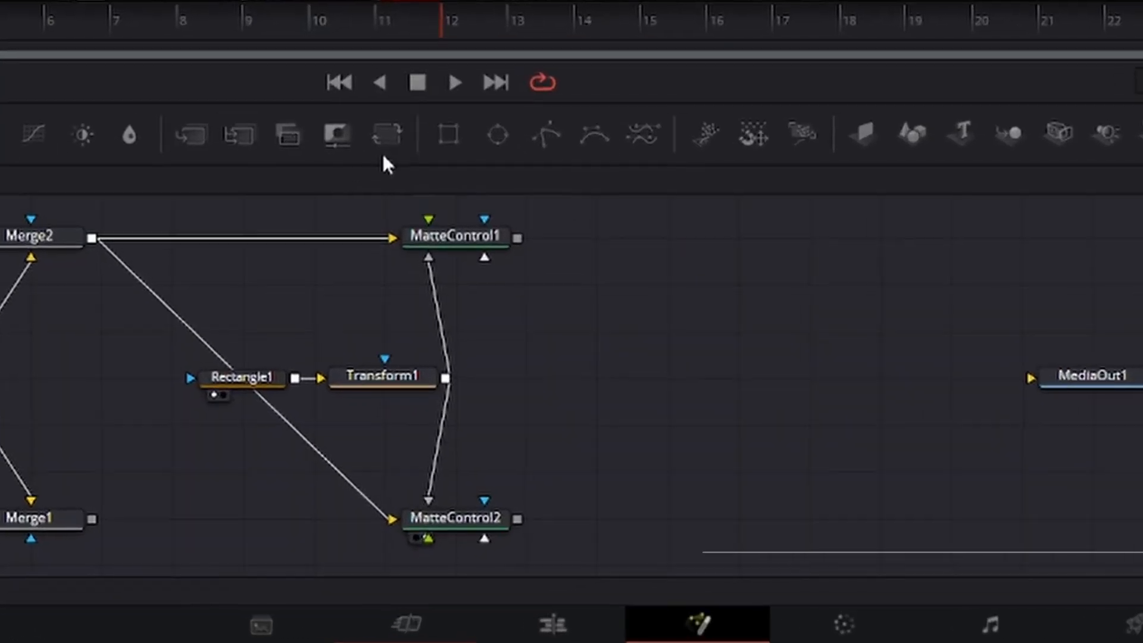
{"action": "left_click_drag", "start_coordinate": [388, 133], "coordinate": [625, 257]}
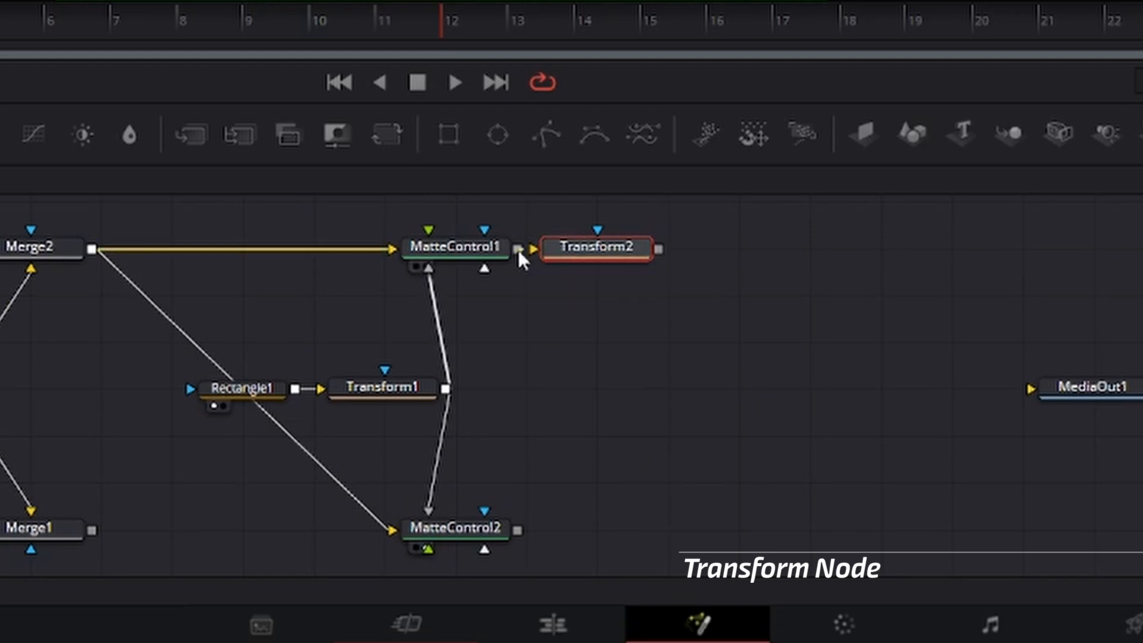
{"action": "left_click_drag", "start_coordinate": [518, 249], "coordinate": [548, 249]}
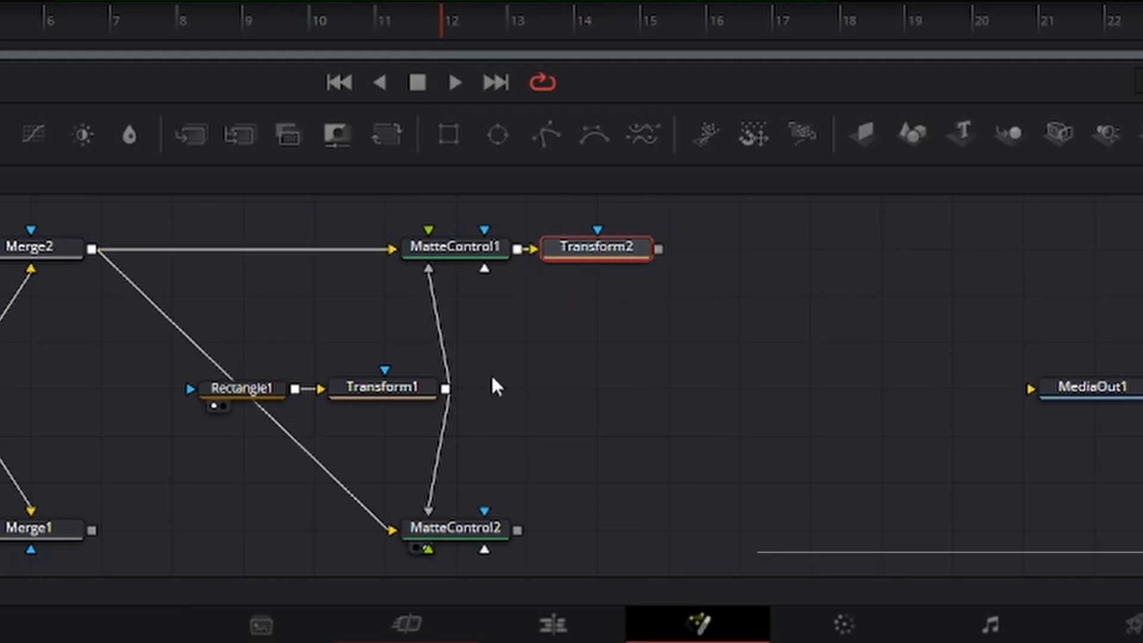
{"action": "left_click_drag", "start_coordinate": [386, 135], "coordinate": [626, 520]}
{"action": "left_click_drag", "start_coordinate": [515, 520], "coordinate": [538, 520]}
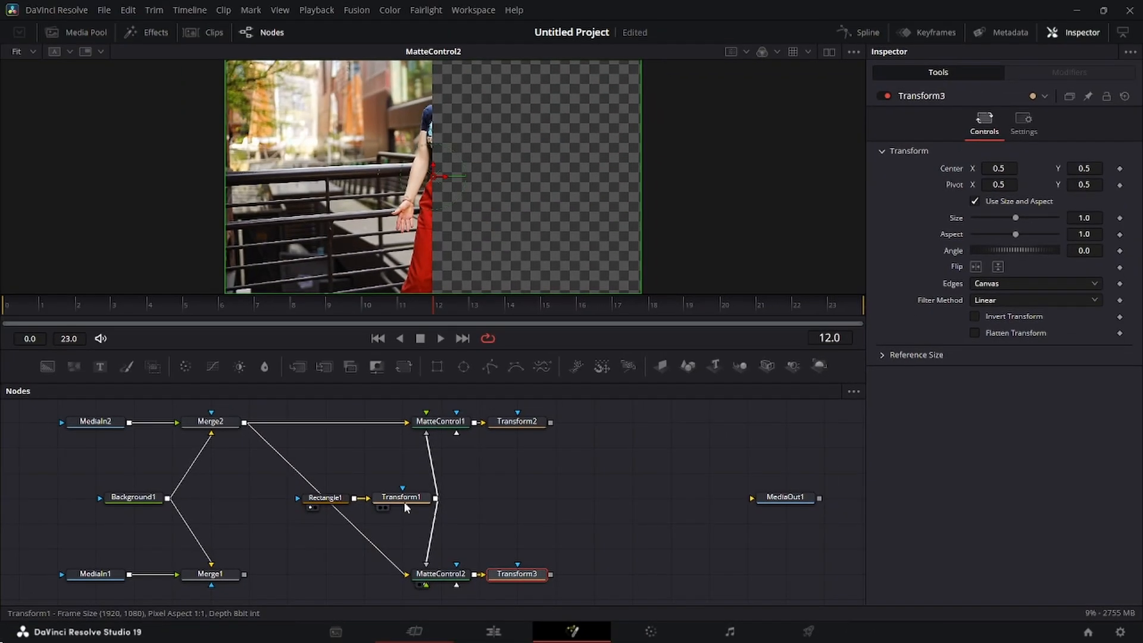
- Show MatteControl1 beside MatteControl2 in dual viewers and set Transform1's angle to 10
{"action": "left_click", "coordinate": [388, 384]}
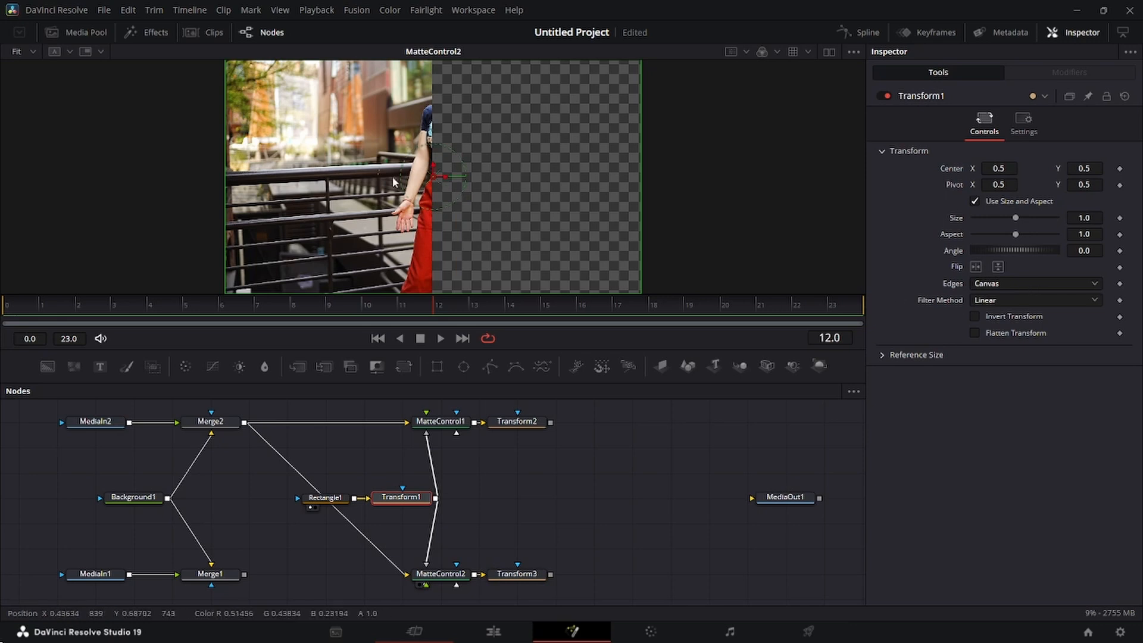
{"action": "left_click", "coordinate": [829, 52]}
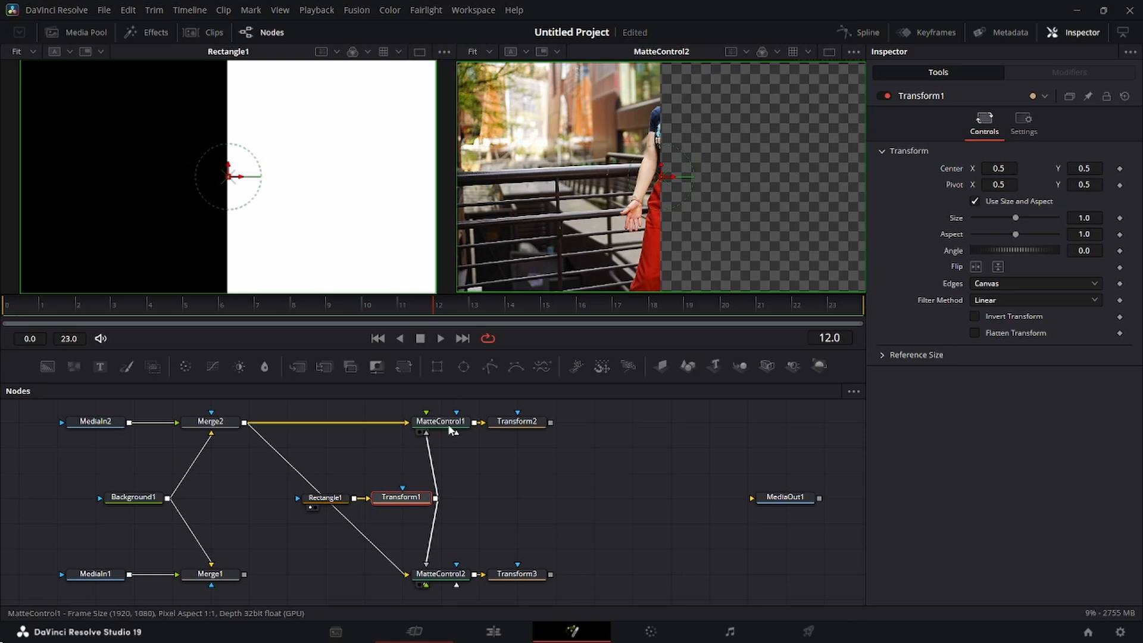
{"action": "left_click_drag", "start_coordinate": [443, 422], "coordinate": [326, 260]}
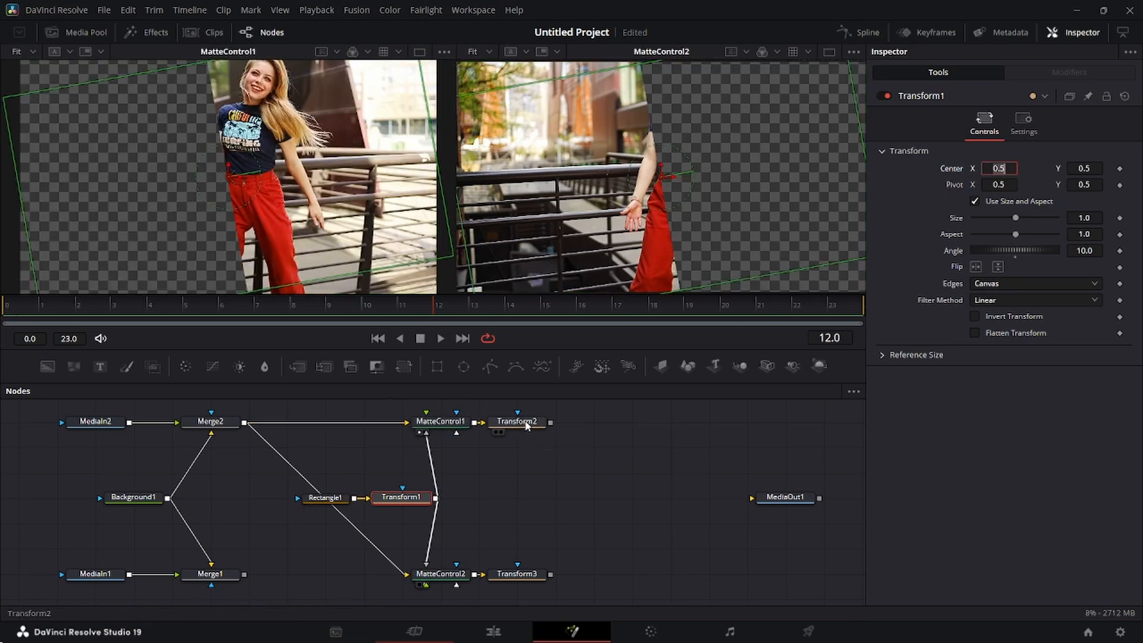
- View Transform2, shift its center X to about 0.484 and place the node back beside MatteControl1
{"action": "left_click", "coordinate": [526, 425]}
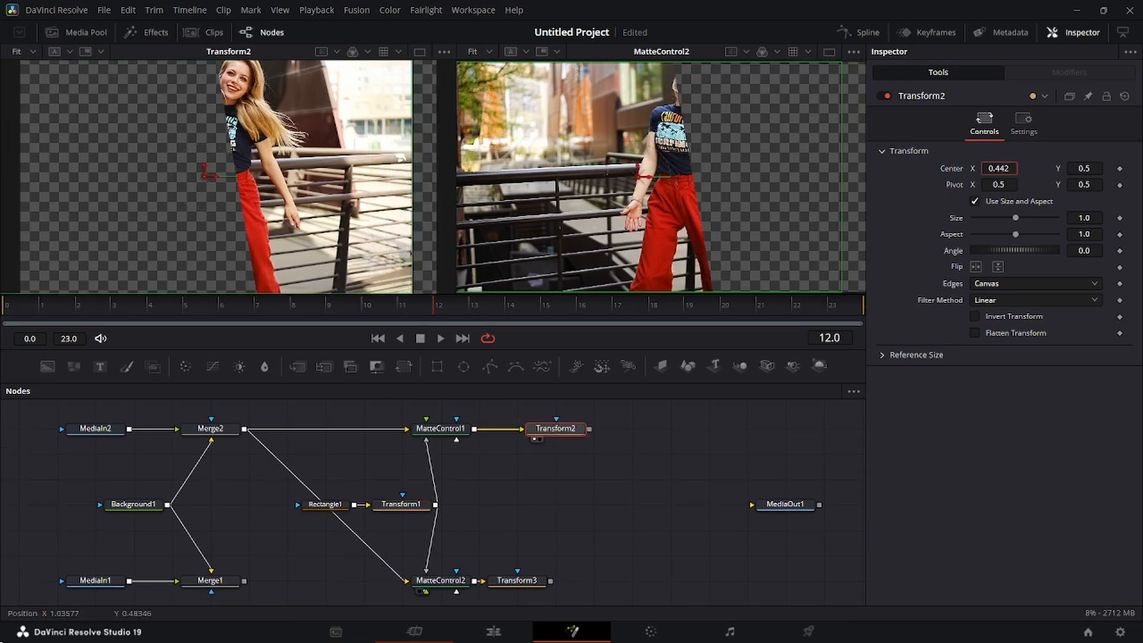
{"action": "mouse_move", "coordinate": [998, 168]}
{"action": "left_mouse_down"}
{"action": "mouse_move", "coordinate": [1097, 169]}
{"action": "mouse_move", "coordinate": [965, 168]}
{"action": "mouse_move", "coordinate": [1076, 168]}
{"action": "mouse_move", "coordinate": [1006, 169]}
{"action": "left_mouse_up"}
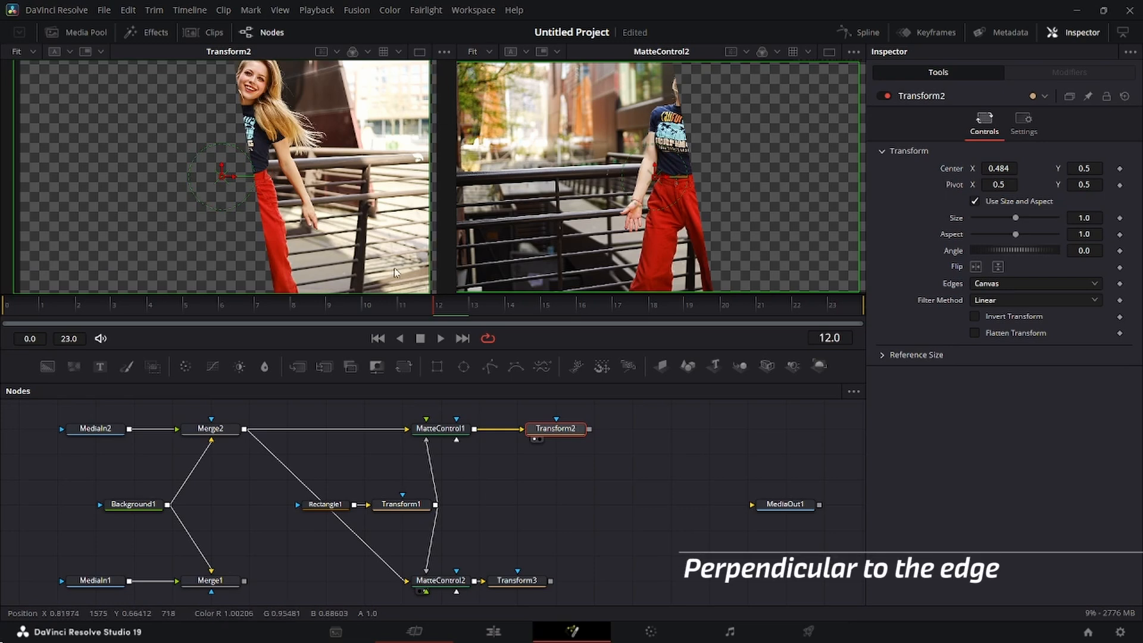
{"action": "left_click_drag", "start_coordinate": [559, 434], "coordinate": [522, 434]}
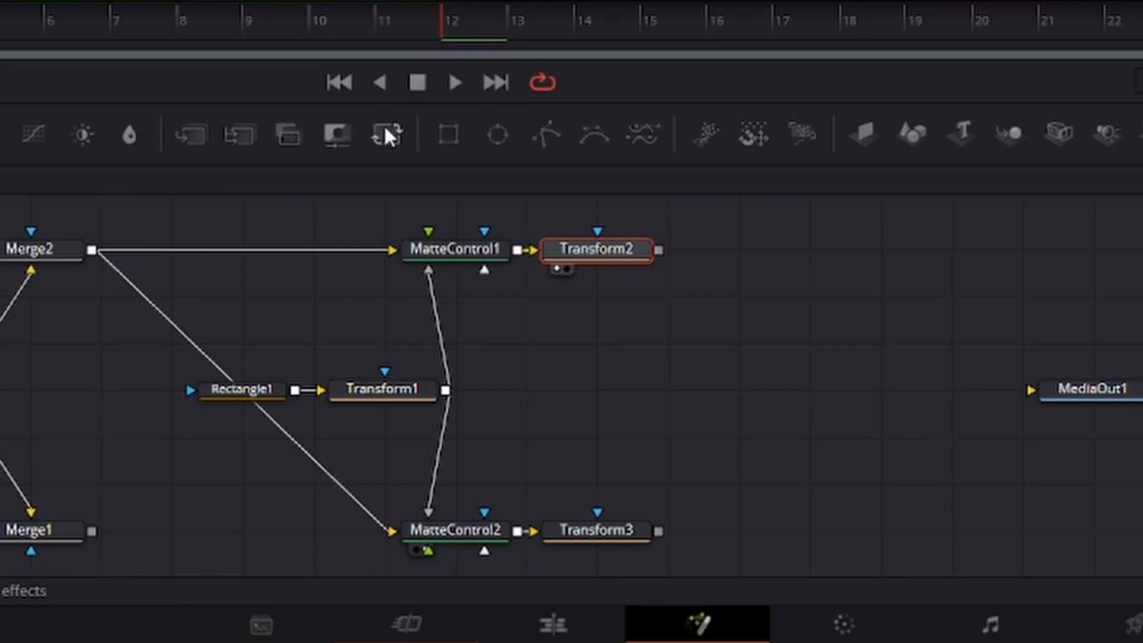
- Add another Transform node after Transform2 and feed Transform2's output into it
{"action": "left_click_drag", "start_coordinate": [386, 133], "coordinate": [737, 248]}
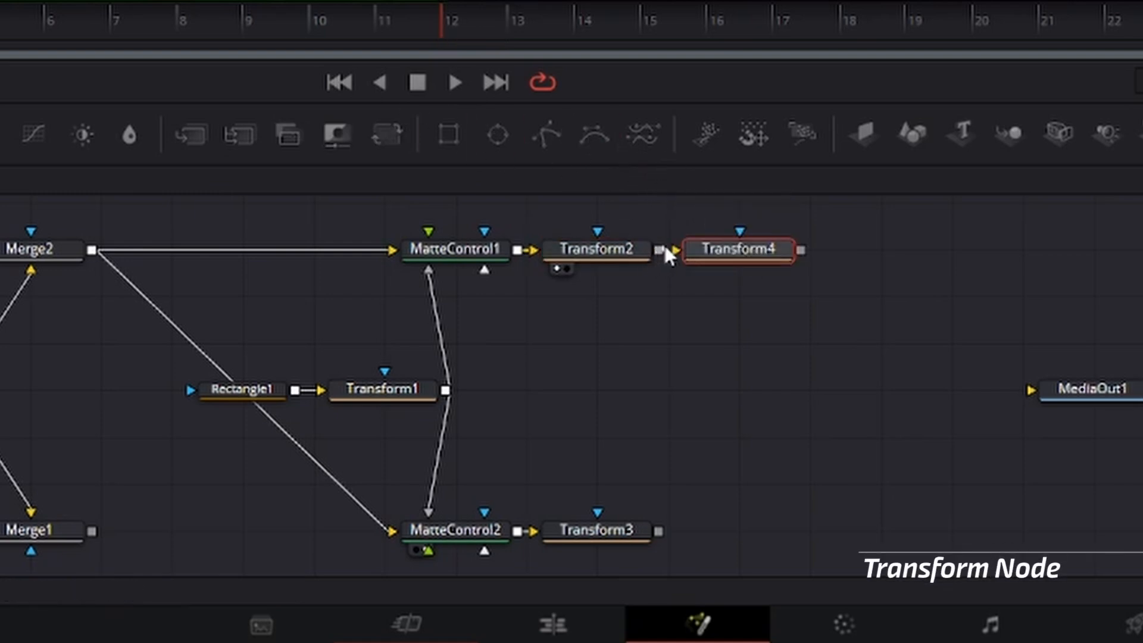
{"action": "left_click_drag", "start_coordinate": [663, 251], "coordinate": [675, 251]}
- Pin Transform1's controls so they stay shown while other nodes are selected
{"action": "left_click", "coordinate": [593, 251]}
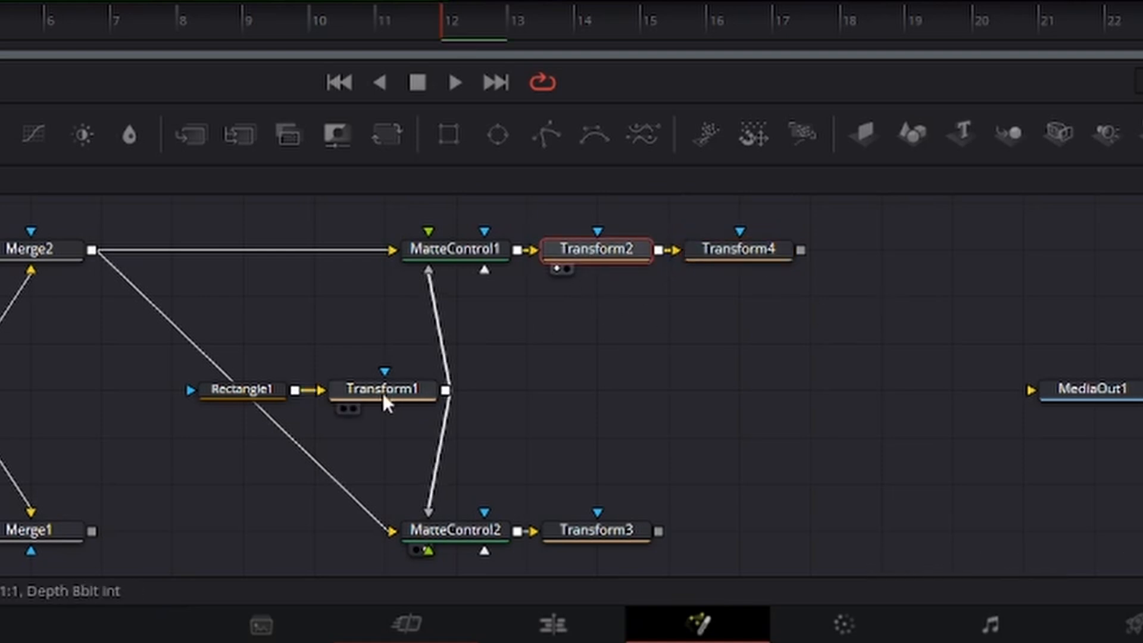
{"action": "mouse_move", "coordinate": [383, 392]}
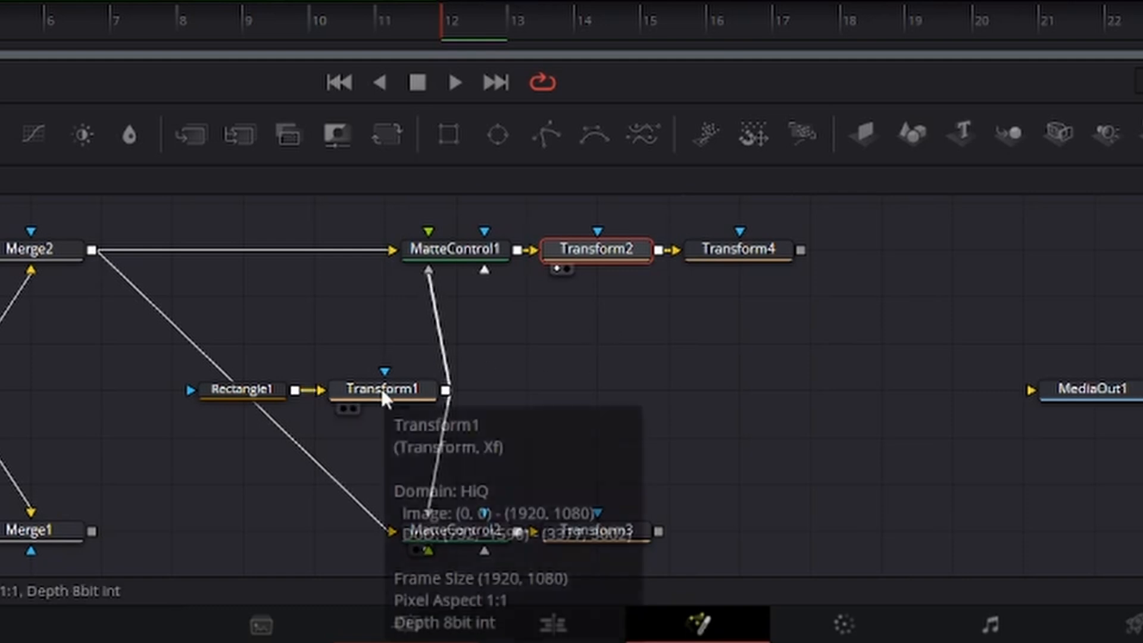
{"action": "left_click", "coordinate": [381, 390]}
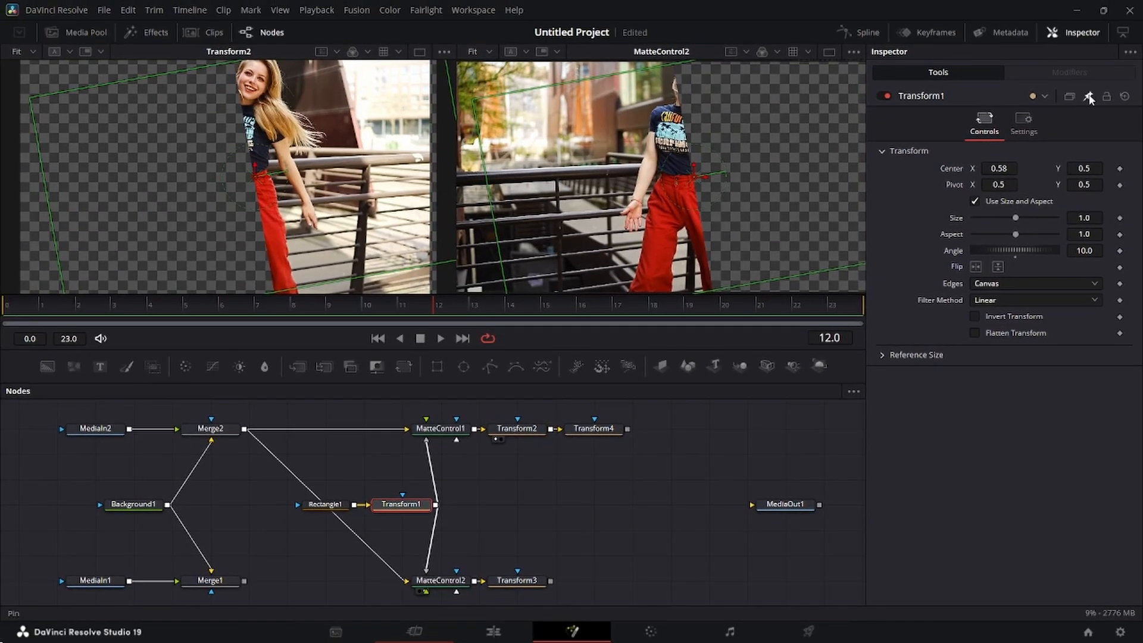
{"action": "left_click", "coordinate": [1089, 97]}
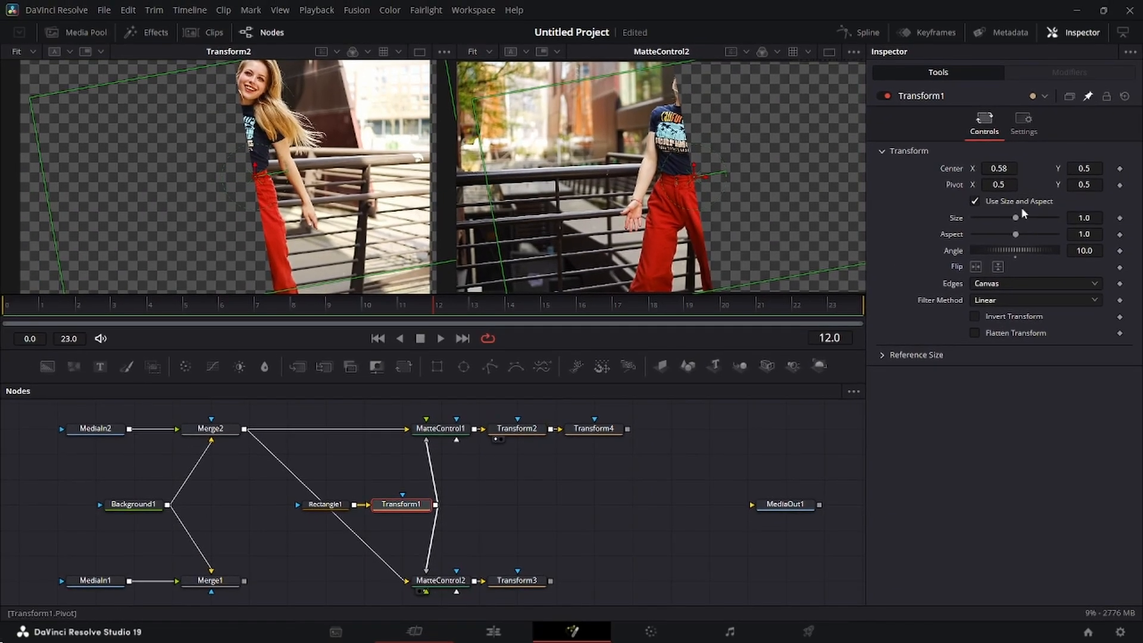
- Add an expression to Transform2's angle that links it to Transform1's angle with a negative sign: -Transform1.Angle
{"action": "left_click", "coordinate": [519, 431]}
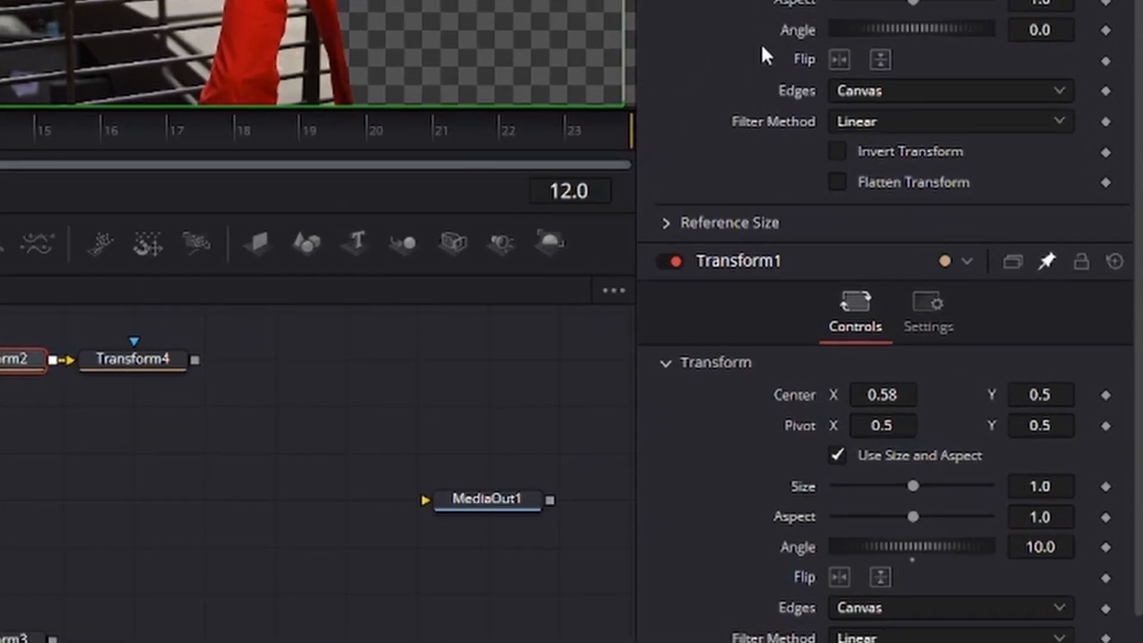
{"action": "right_click", "coordinate": [794, 34]}
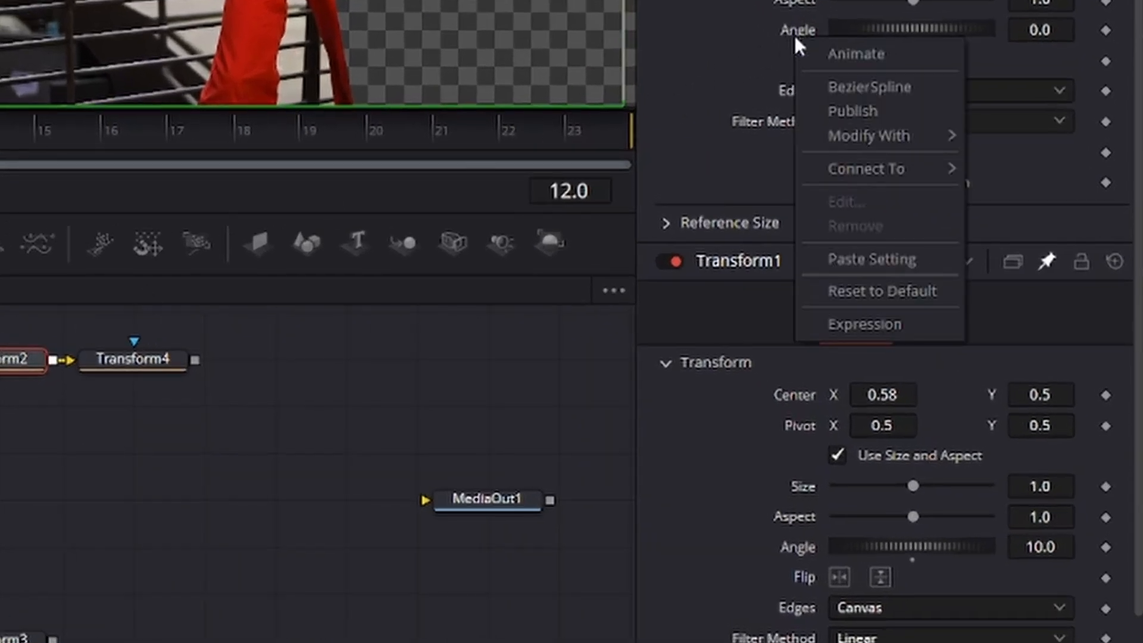
{"action": "left_click", "coordinate": [920, 327]}
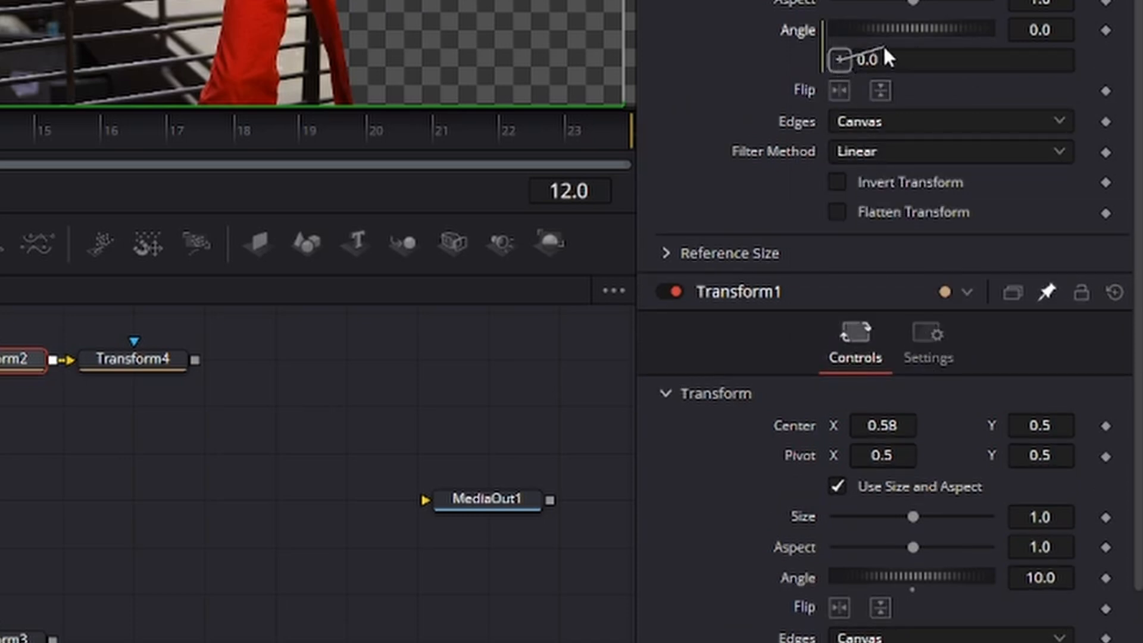
{"action": "left_click_drag", "start_coordinate": [885, 52], "coordinate": [803, 573]}
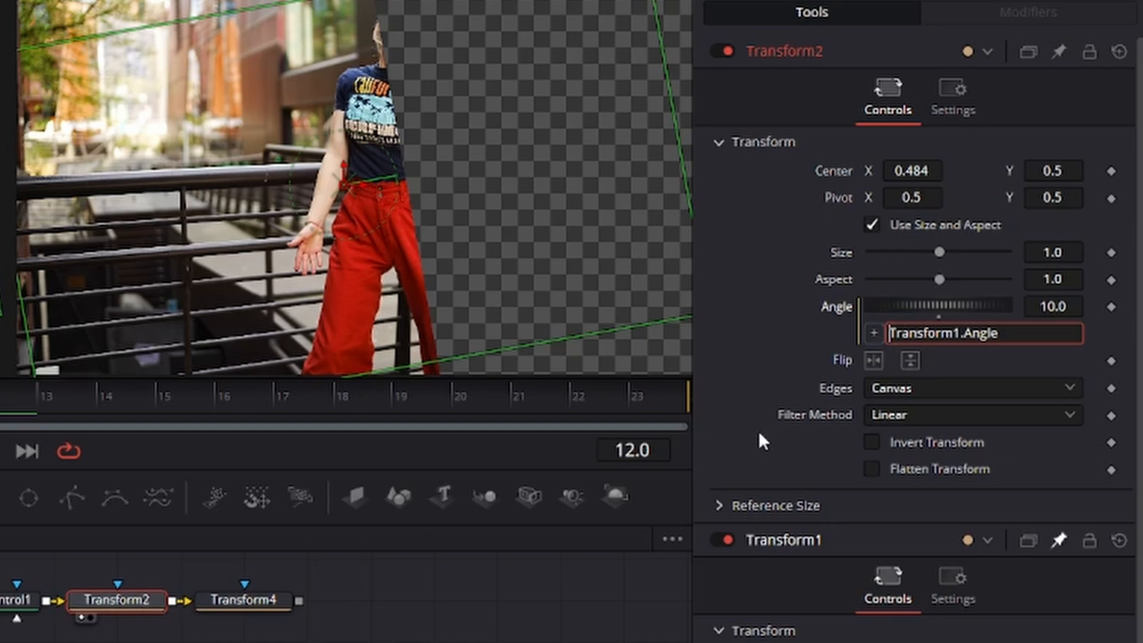
{"action": "type", "text": "-"}
{"action": "key", "text": "Return"}
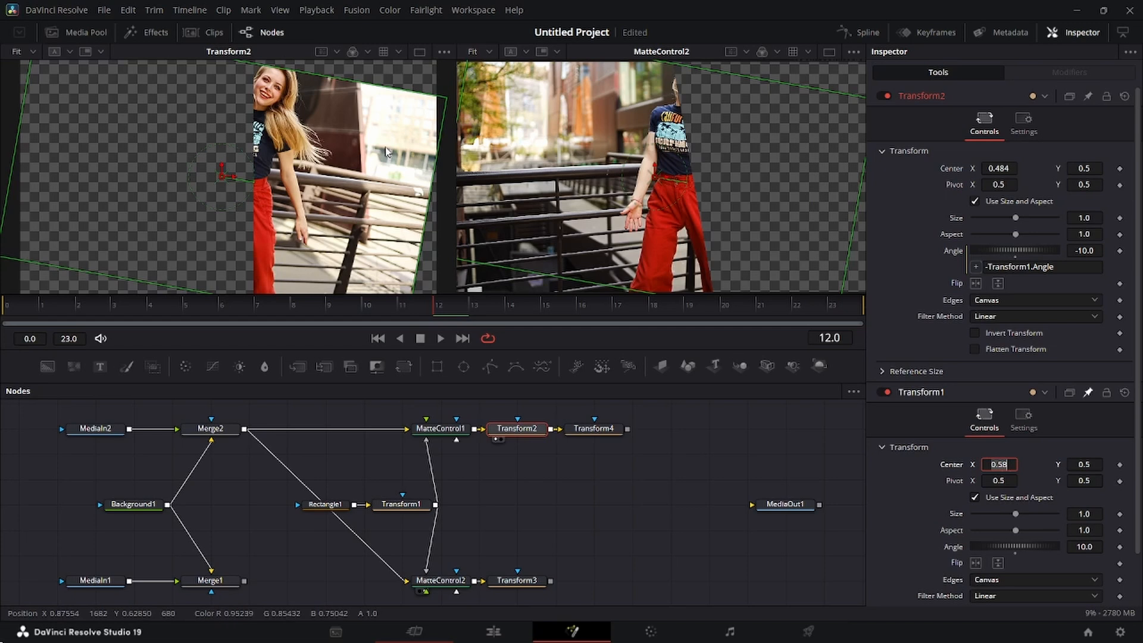
- Add an expression to Transform4's angle that links it to Transform1.Angle
{"action": "left_click", "coordinate": [604, 434]}
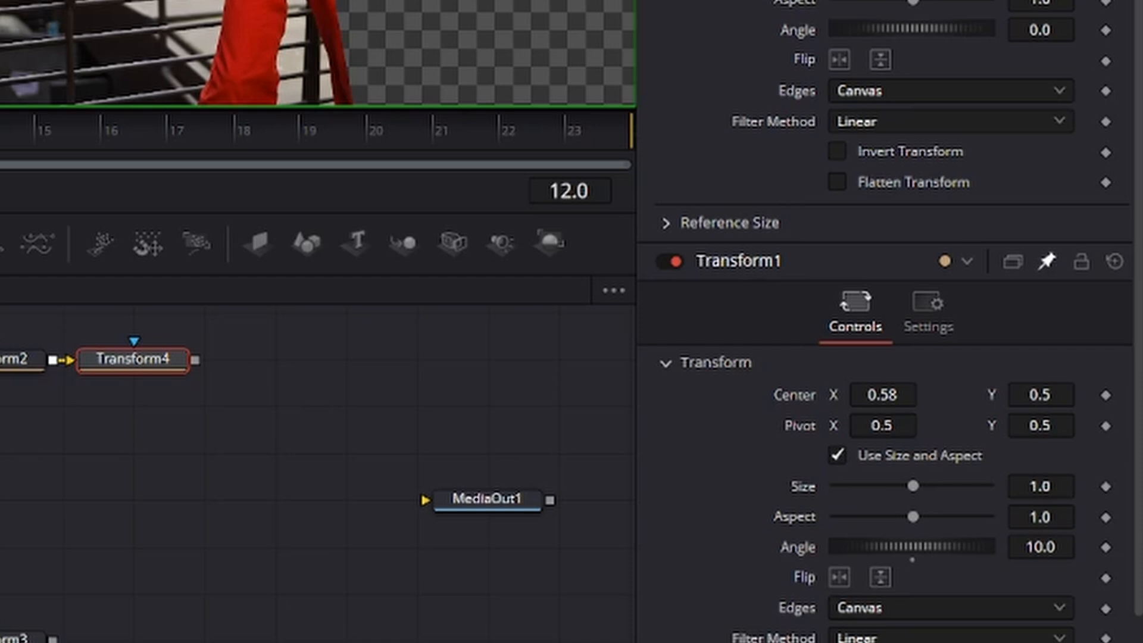
{"action": "right_click", "coordinate": [802, 29]}
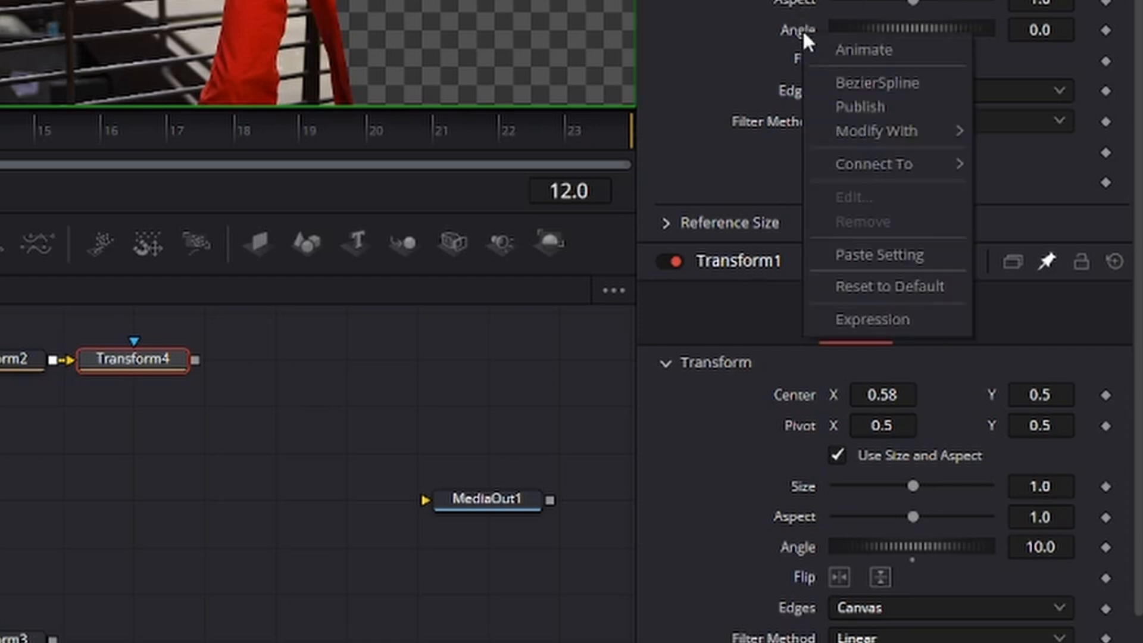
{"action": "left_click", "coordinate": [909, 327]}
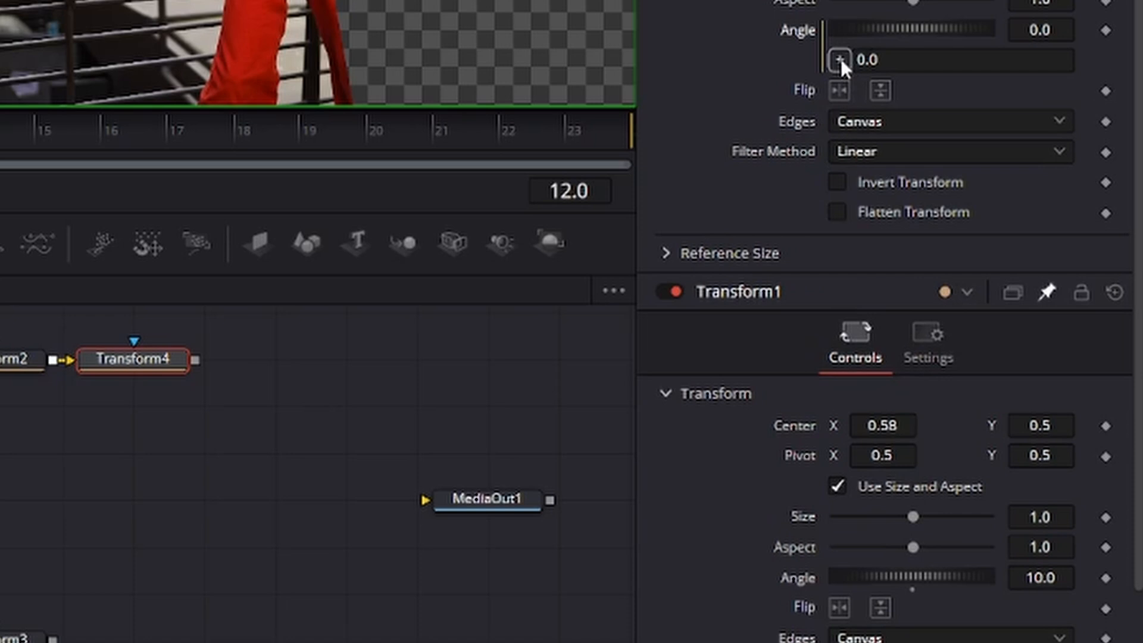
{"action": "left_click_drag", "start_coordinate": [840, 59], "coordinate": [809, 580]}
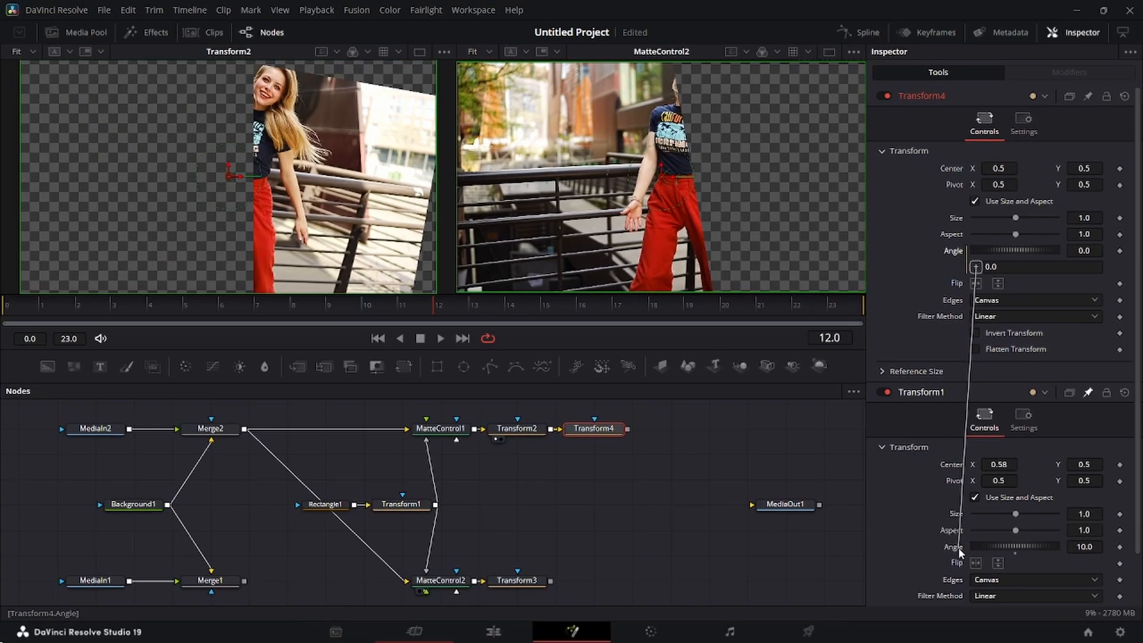
{"action": "left_click_drag", "start_coordinate": [958, 548], "coordinate": [959, 548]}
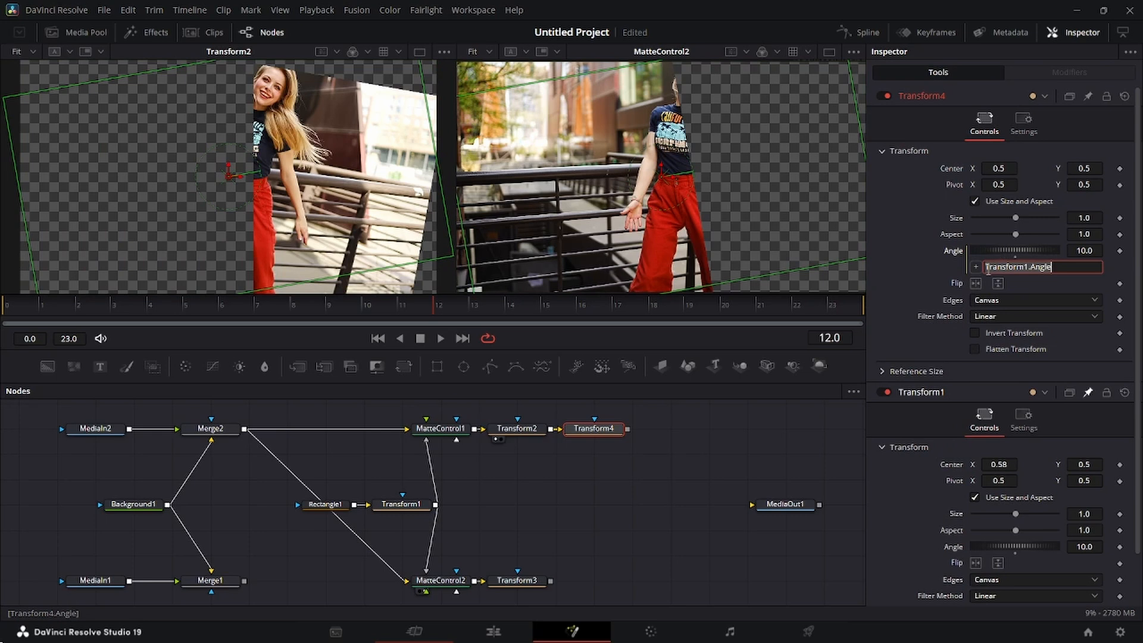
{"action": "left_click", "coordinate": [601, 526]}
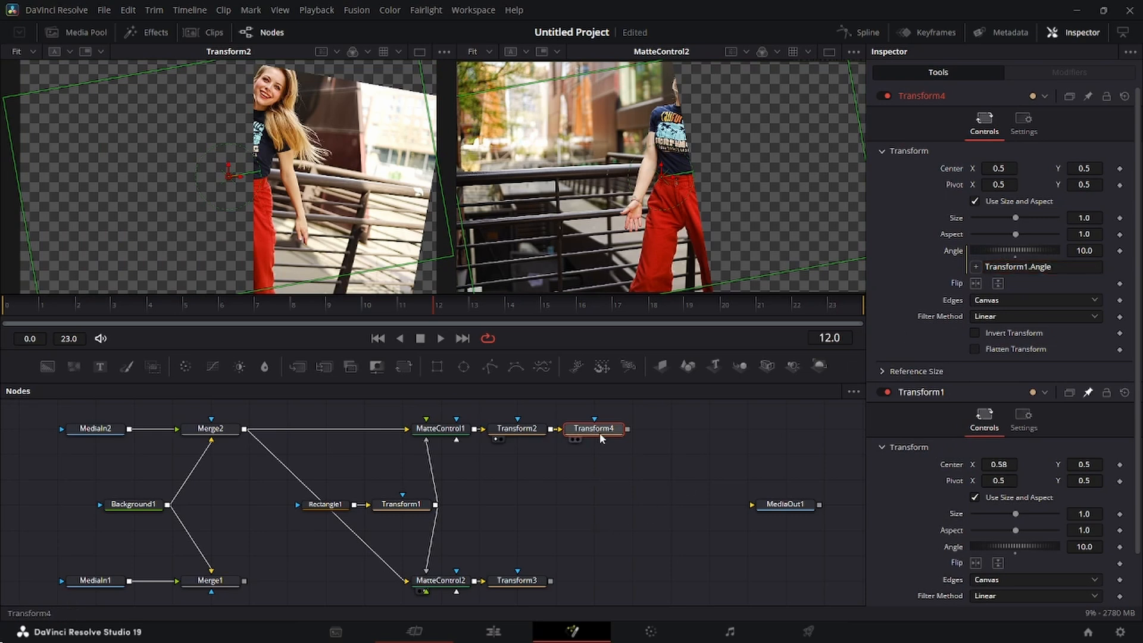
- View Transform4 in the first viewer and shift Transform2's center X to about 0.456
{"action": "key", "text": "1"}
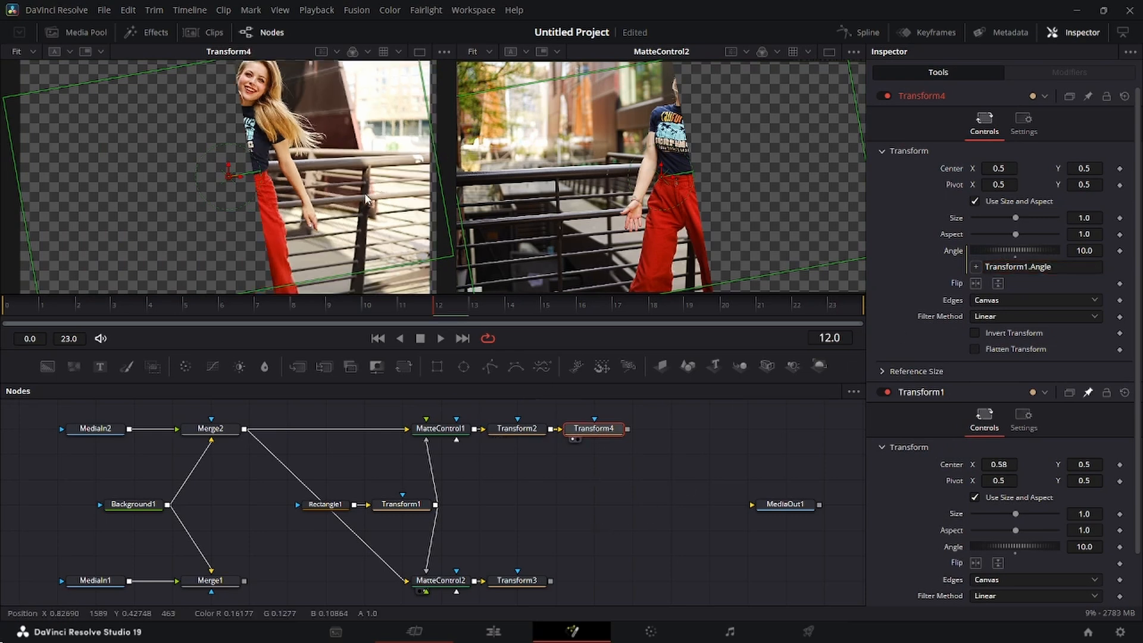
{"action": "left_click", "coordinate": [522, 430]}
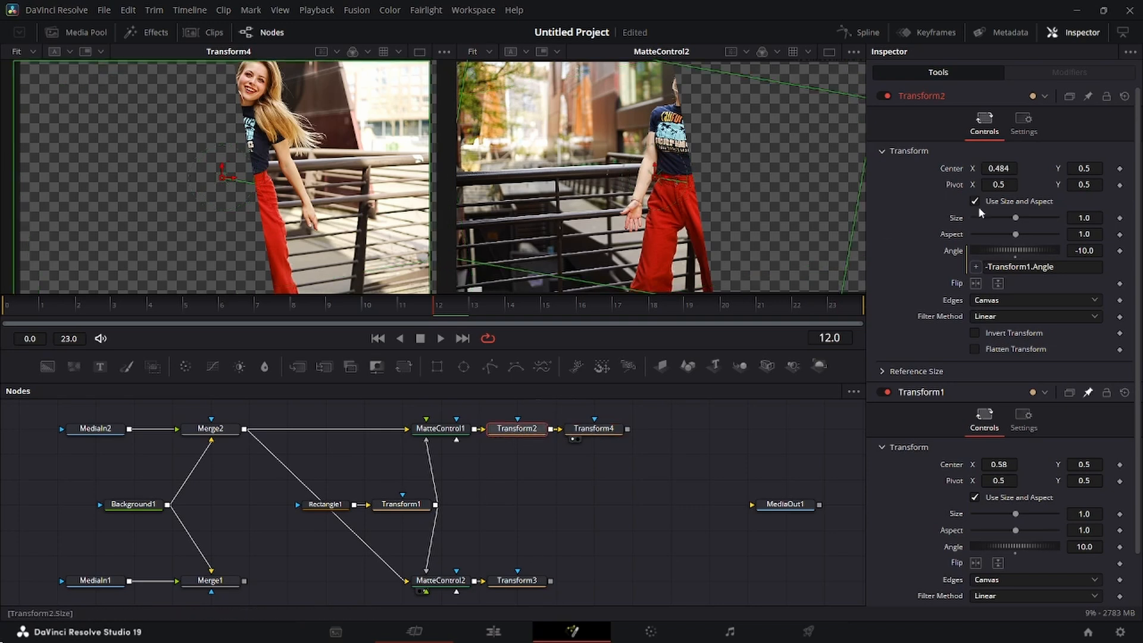
{"action": "mouse_move", "coordinate": [1000, 166]}
{"action": "left_mouse_down"}
{"action": "mouse_move", "coordinate": [1092, 170]}
{"action": "mouse_move", "coordinate": [807, 175]}
{"action": "mouse_move", "coordinate": [1009, 175]}
{"action": "mouse_move", "coordinate": [835, 174]}
{"action": "mouse_move", "coordinate": [999, 168]}
{"action": "left_mouse_up"}
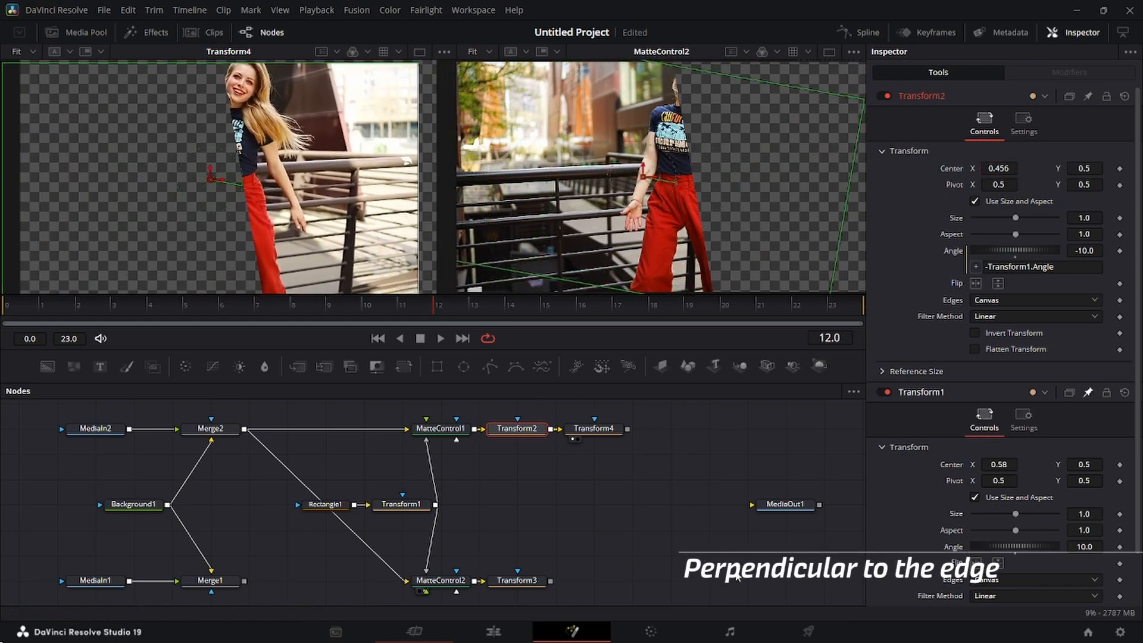
- Set Transform1's angle to 45 and shift Transform2's center X to about 0.536
{"action": "left_click", "coordinate": [402, 504]}
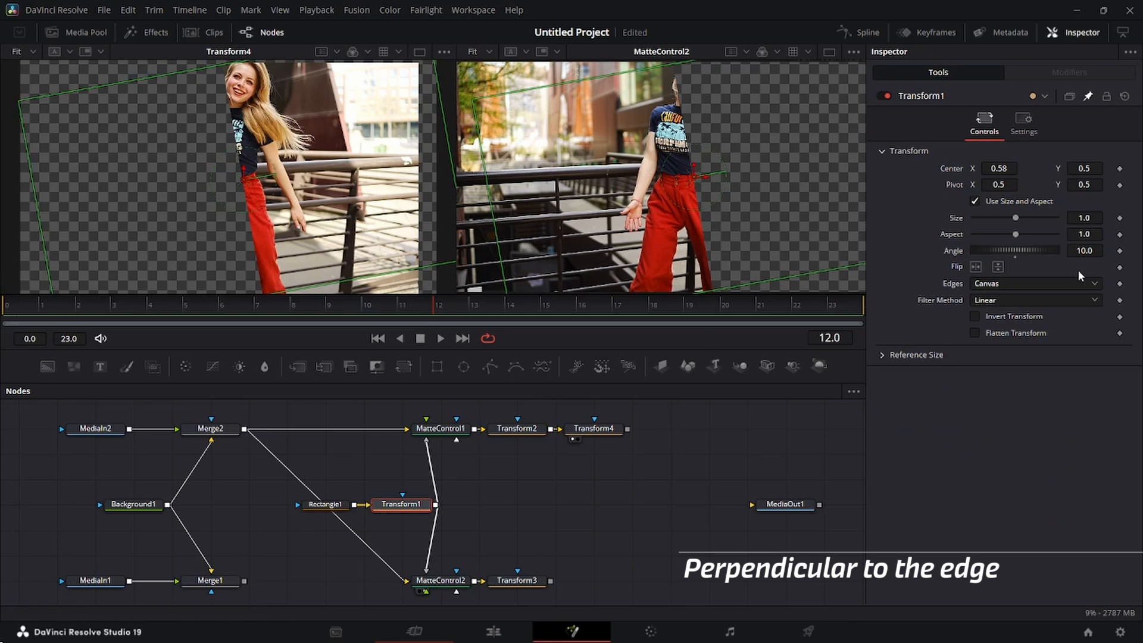
{"action": "left_click", "coordinate": [1092, 250]}
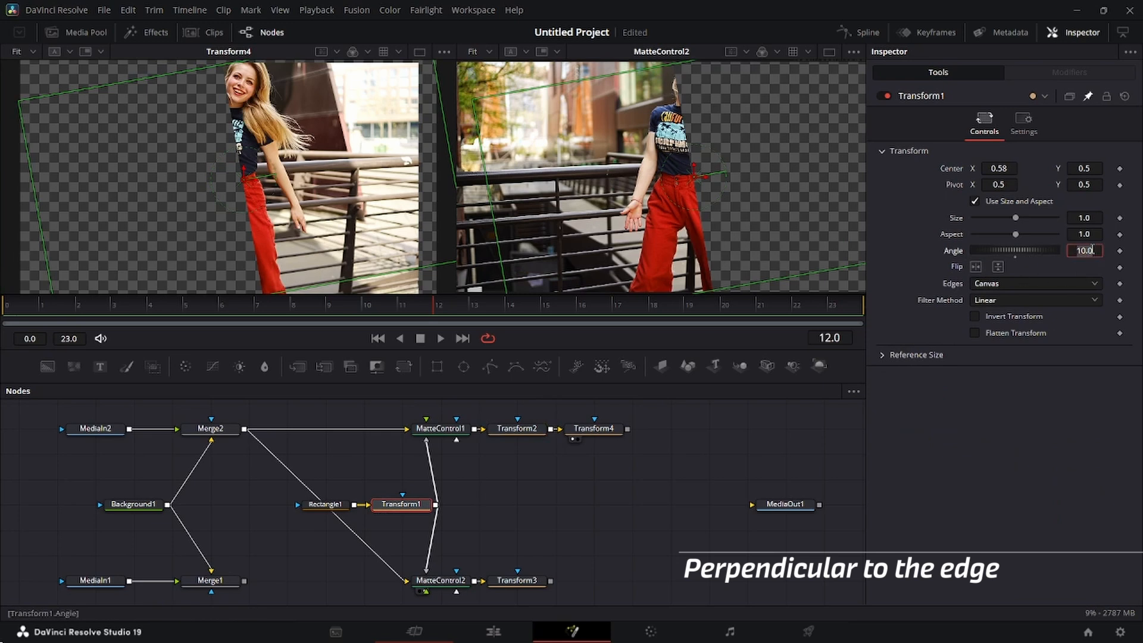
{"action": "type", "text": "45"}
{"action": "key", "text": "Tab"}
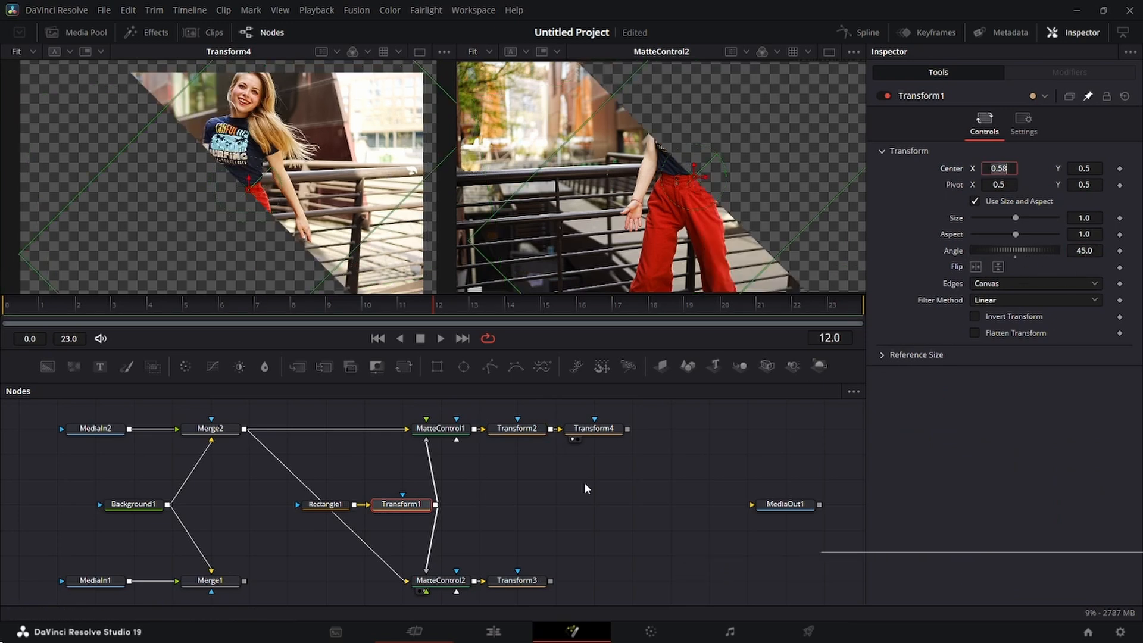
{"action": "left_click", "coordinate": [526, 429]}
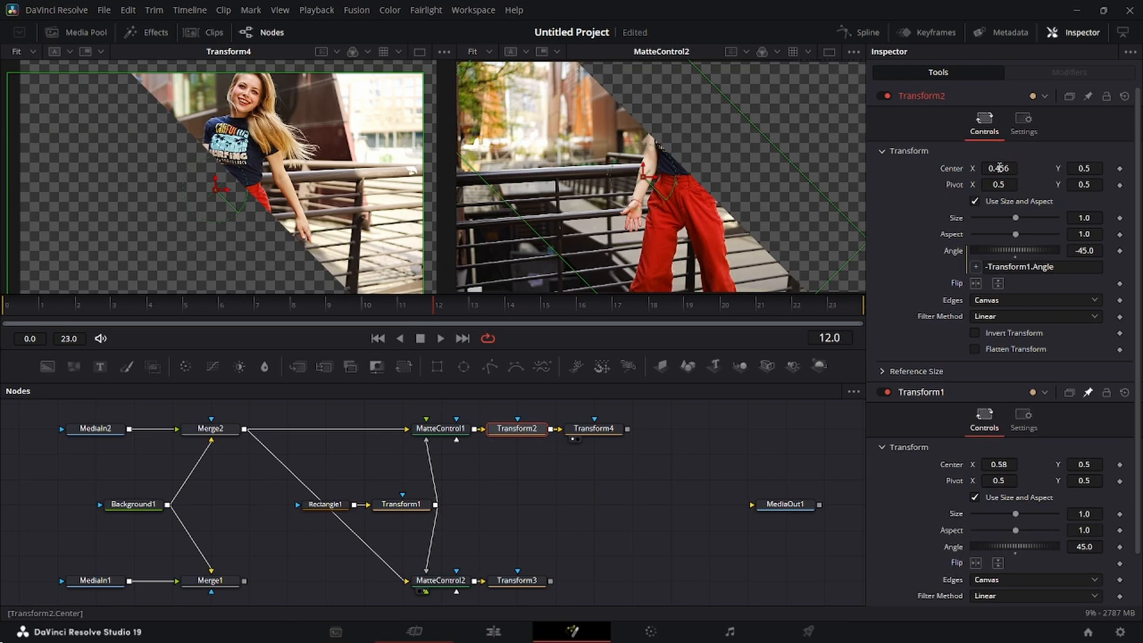
{"action": "left_click_drag", "start_coordinate": [999, 168], "coordinate": [1050, 168]}
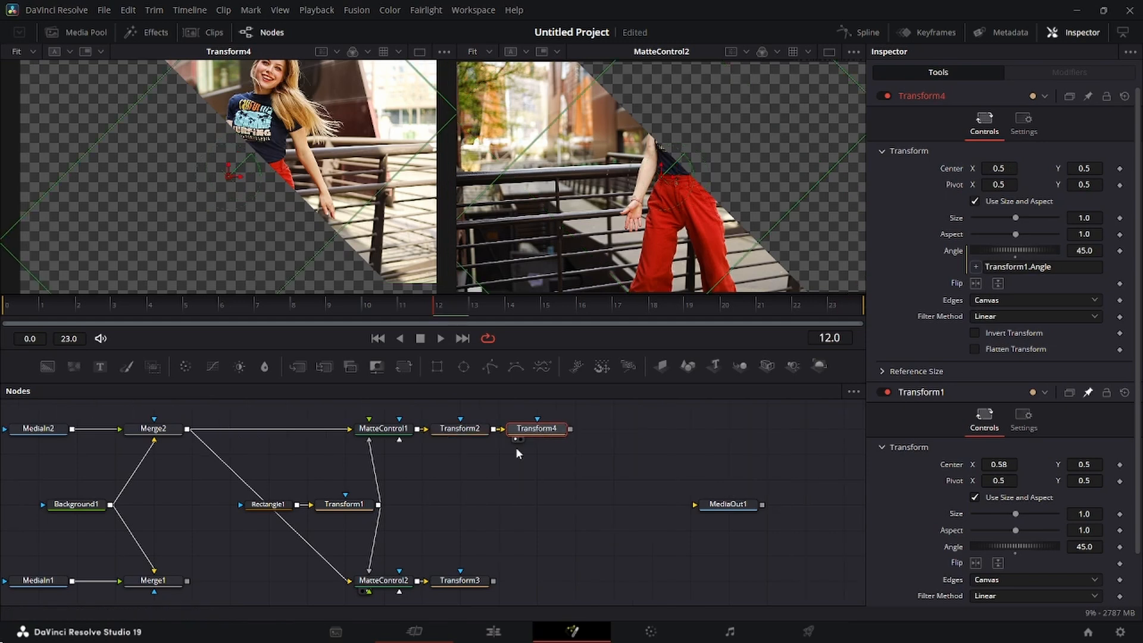
- Set Transform1's angle to 30 and shift Transform2's center X to about 0.607
{"action": "left_click", "coordinate": [465, 434]}
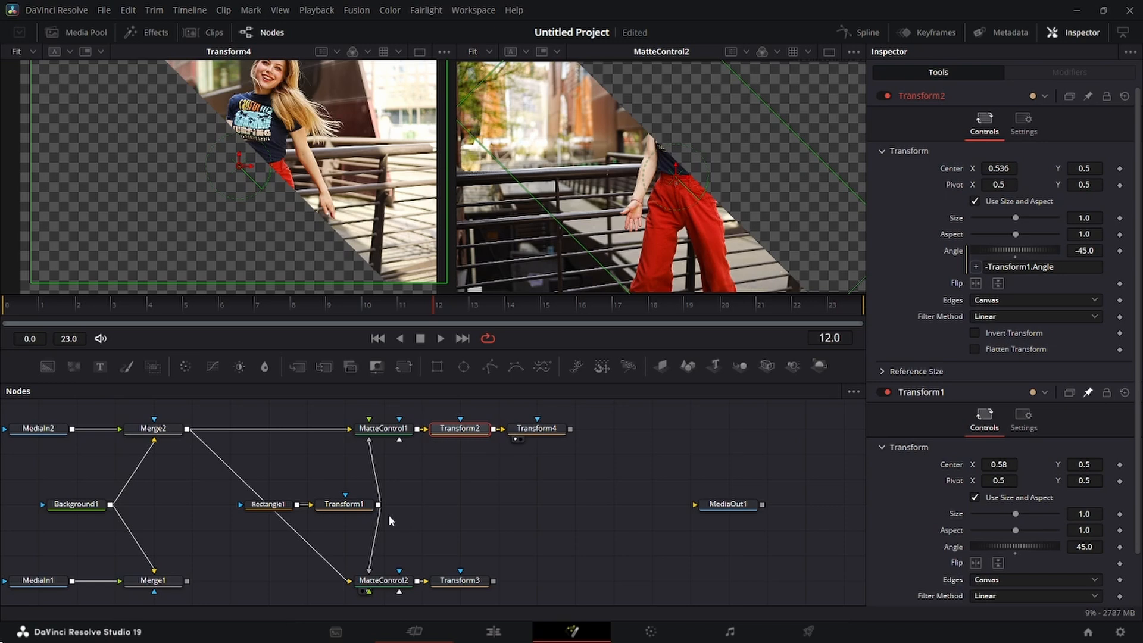
{"action": "left_click", "coordinate": [350, 506]}
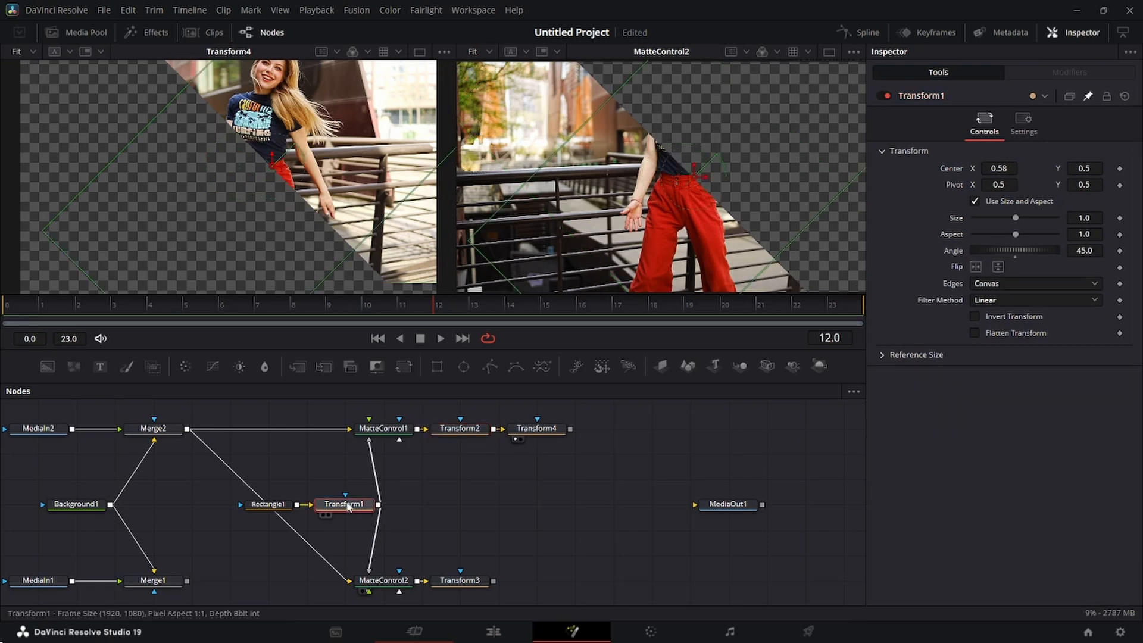
{"action": "left_click", "coordinate": [1094, 252]}
{"action": "type", "text": "30"}
{"action": "key", "text": "Tab"}
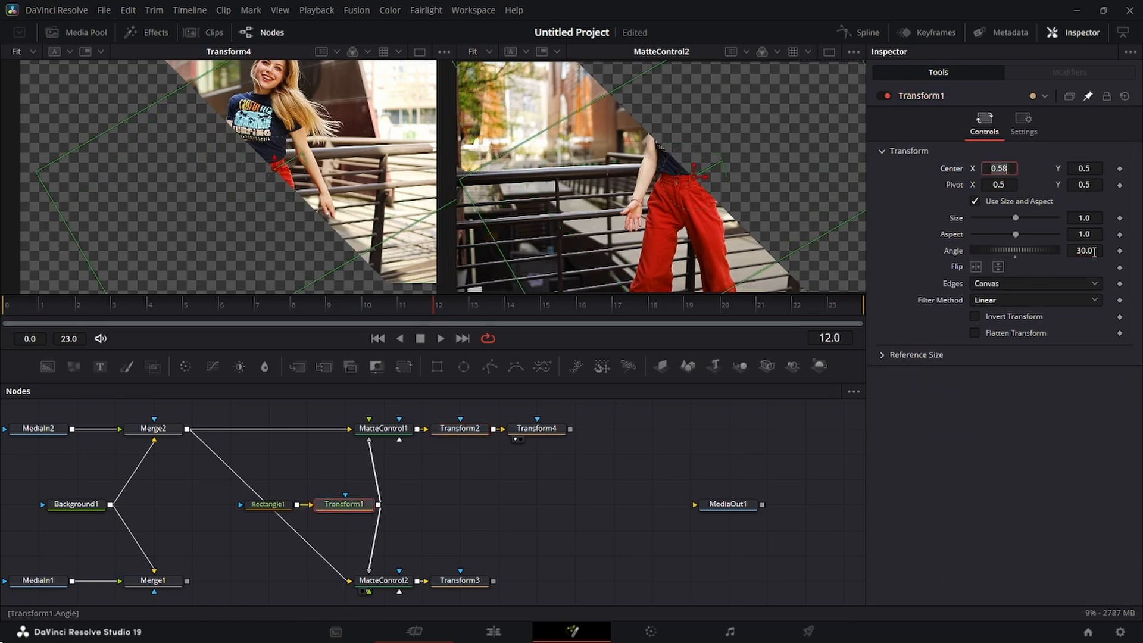
{"action": "left_click", "coordinate": [460, 429]}
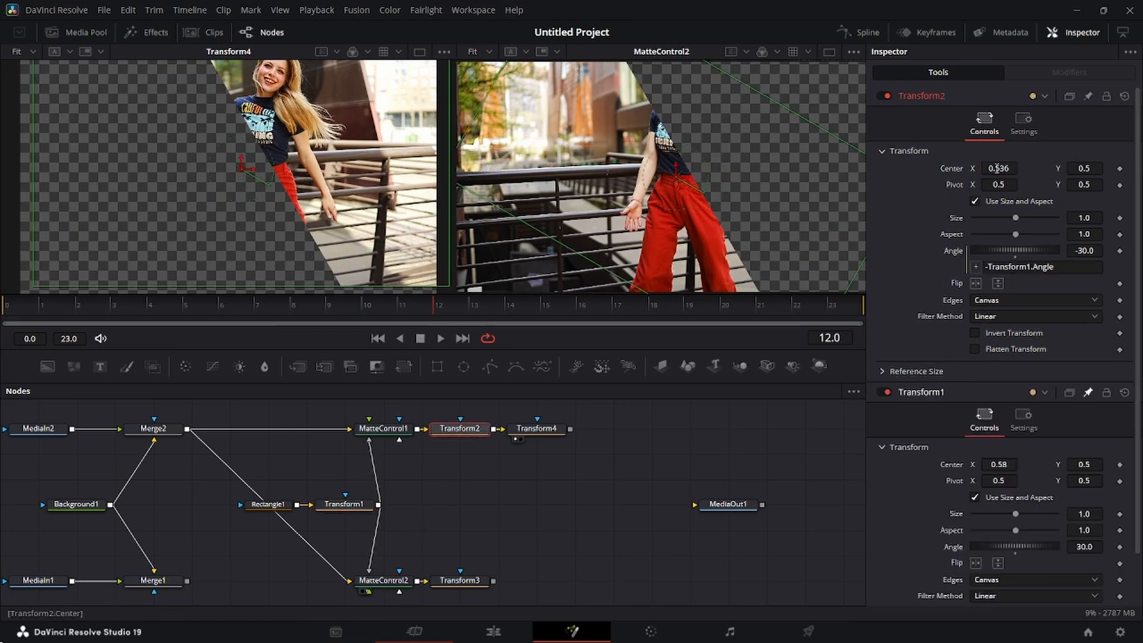
{"action": "left_click_drag", "start_coordinate": [1001, 168], "coordinate": [1039, 168]}
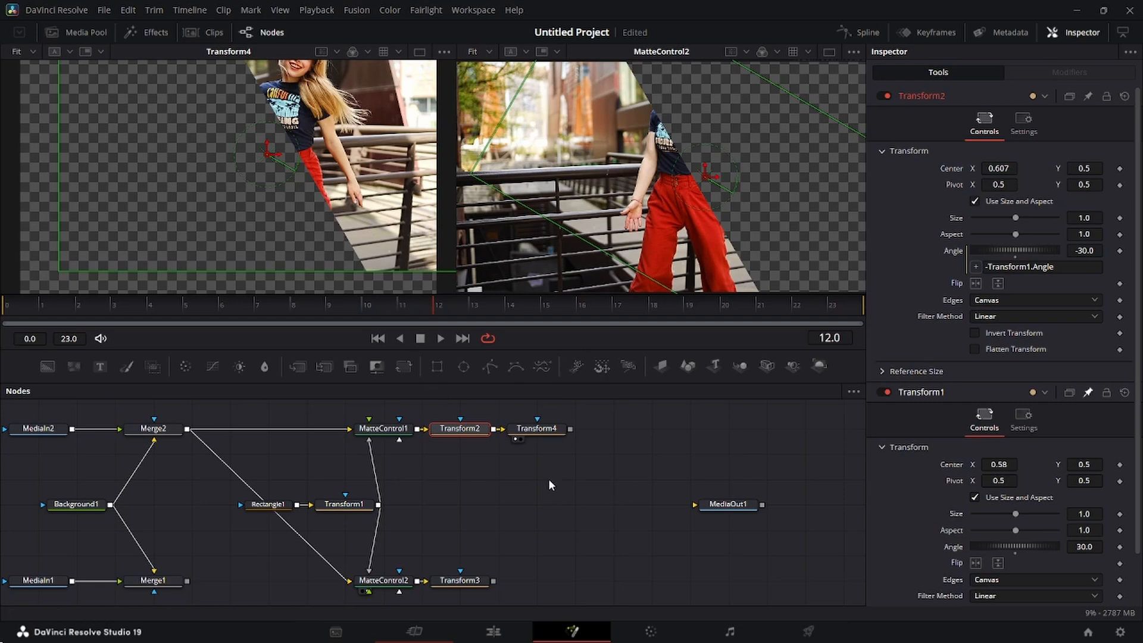
- Copy Transform2 and Transform4 together and paste them as linked instances below the originals
{"action": "left_click_drag", "start_coordinate": [446, 459], "coordinate": [542, 427]}
{"action": "right_click", "coordinate": [542, 427]}
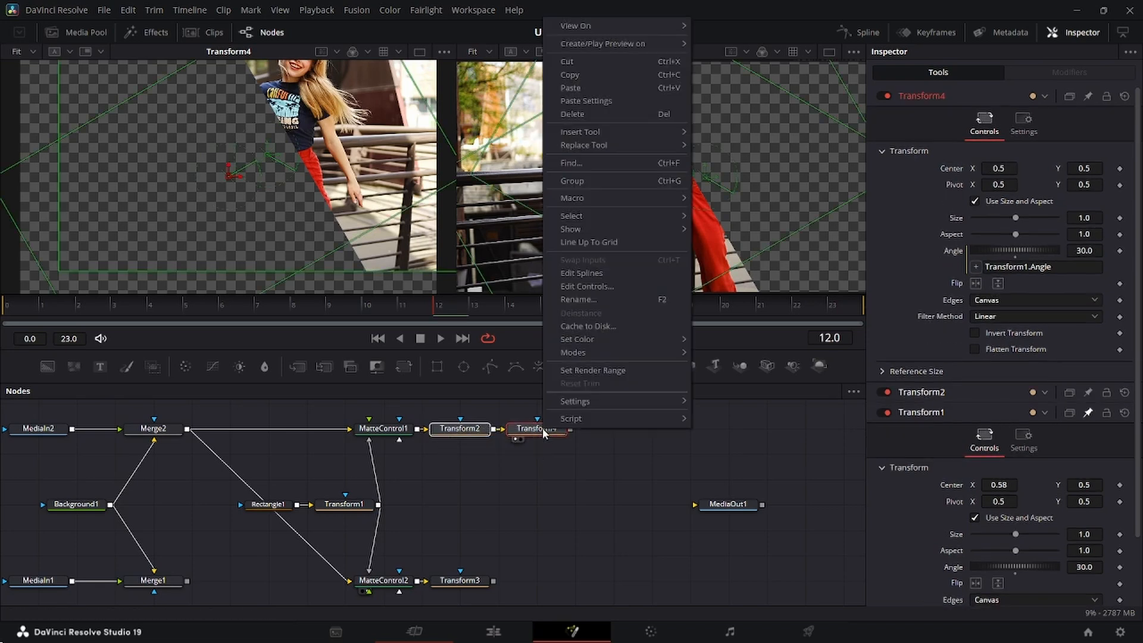
{"action": "left_click", "coordinate": [576, 81]}
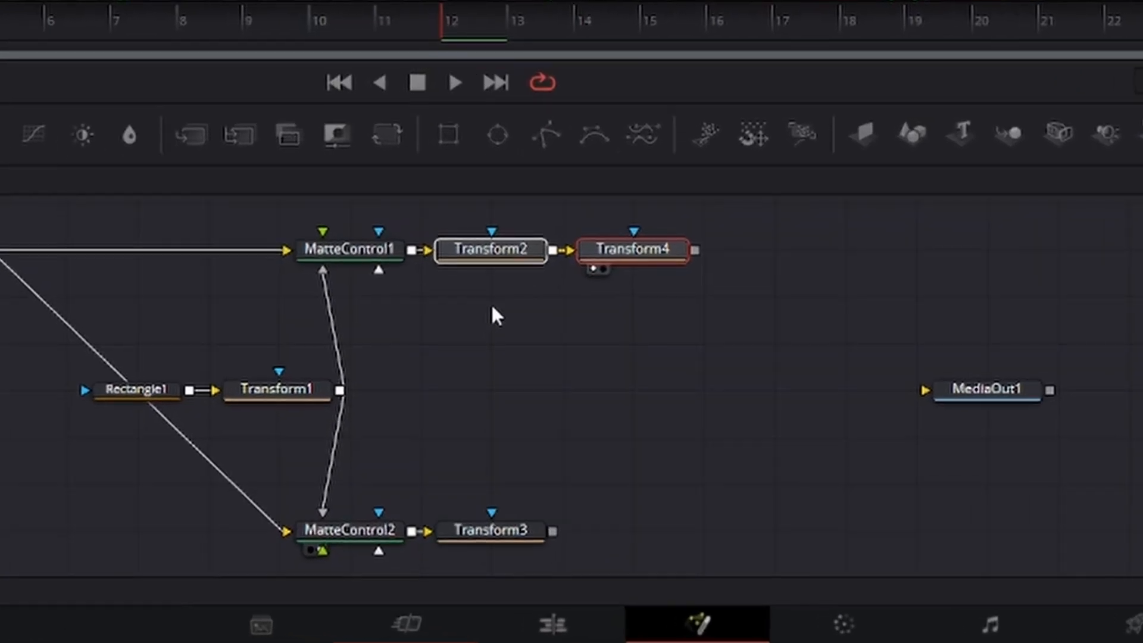
{"action": "right_click", "coordinate": [460, 460]}
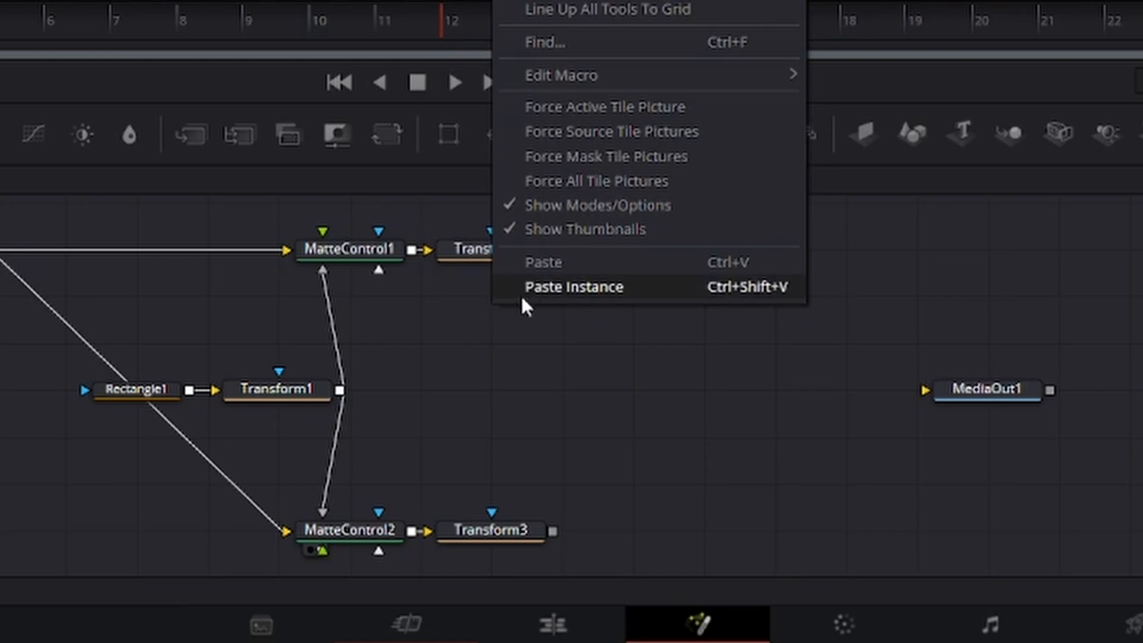
{"action": "left_click", "coordinate": [625, 286]}
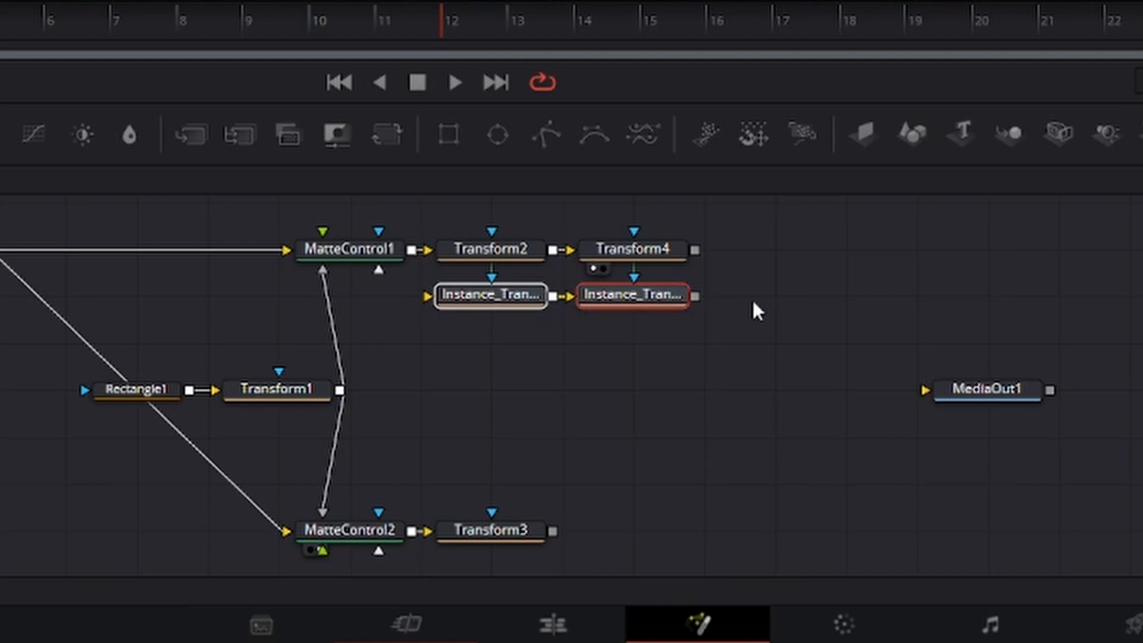
{"action": "left_click", "coordinate": [676, 345]}
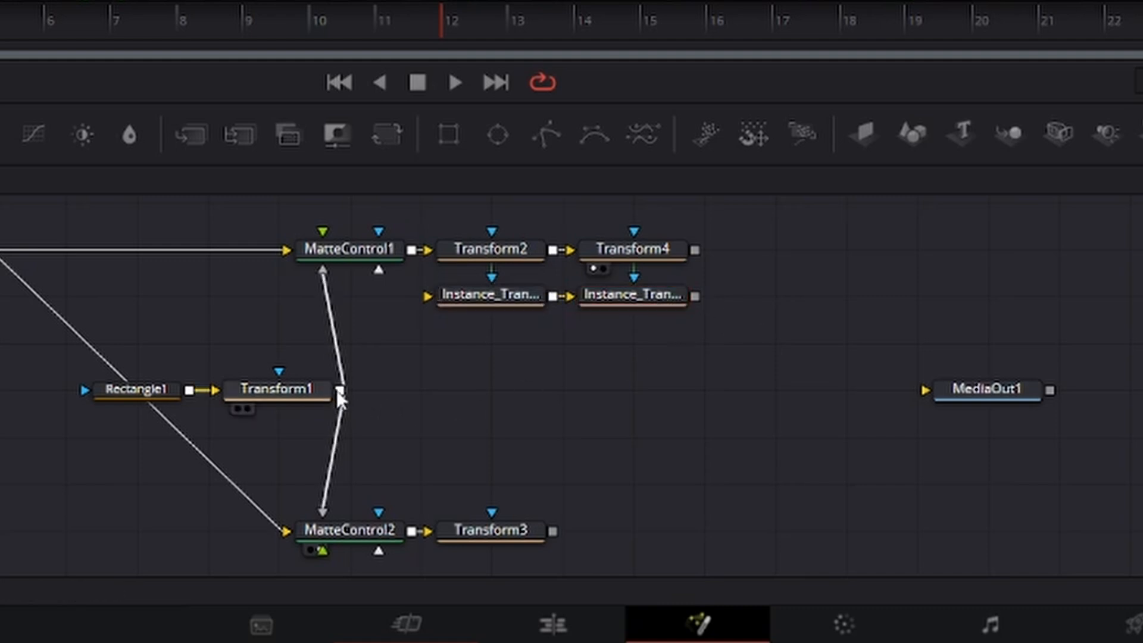
- Feed Transform1's output into the instance of Transform2 and select the original Transform2
{"action": "left_click_drag", "start_coordinate": [337, 391], "coordinate": [315, 409]}
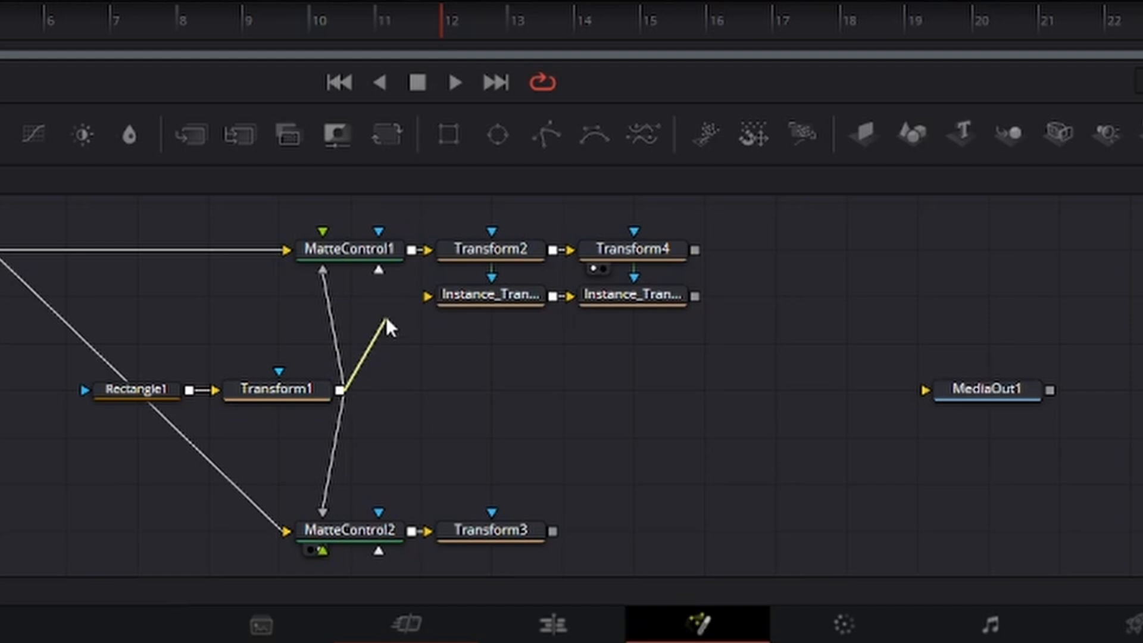
{"action": "left_click_drag", "start_coordinate": [387, 319], "coordinate": [427, 298]}
{"action": "left_click", "coordinate": [513, 248]}
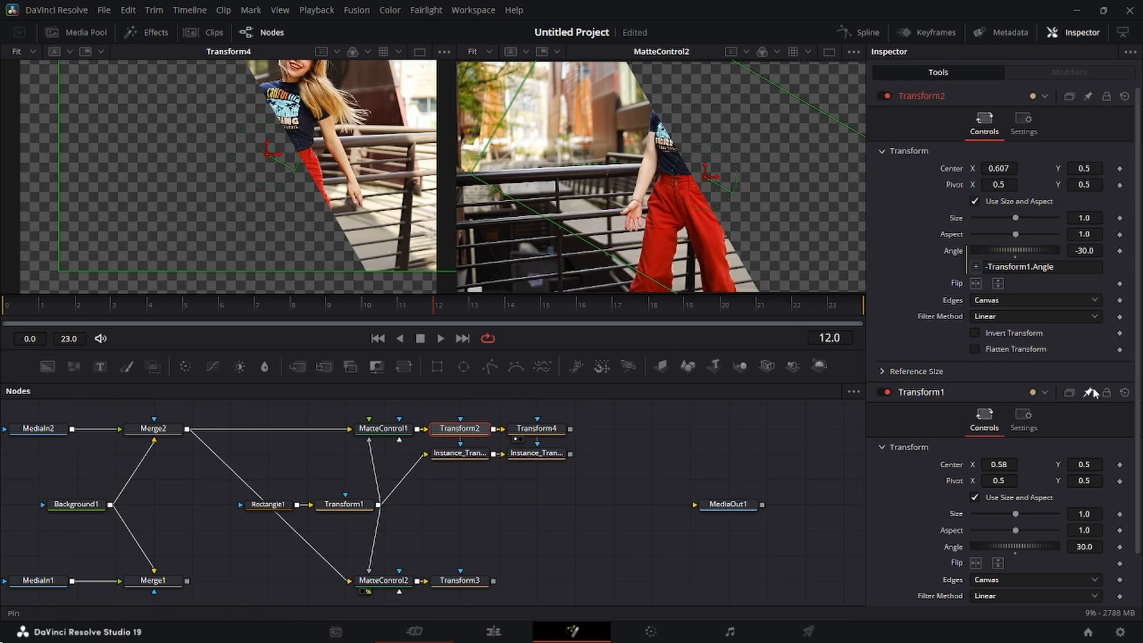
- Set Transform2's edges to Duplicate, reselecting the option so it takes effect, and enable Flatten Transform
{"action": "left_click", "coordinate": [524, 414]}
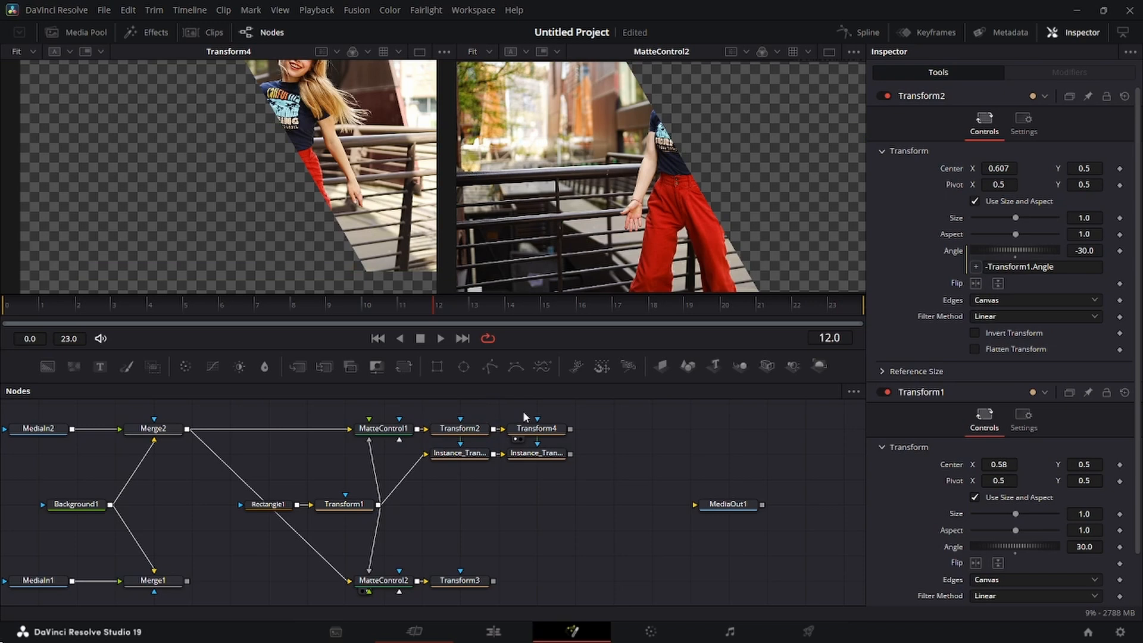
{"action": "left_click", "coordinate": [474, 430]}
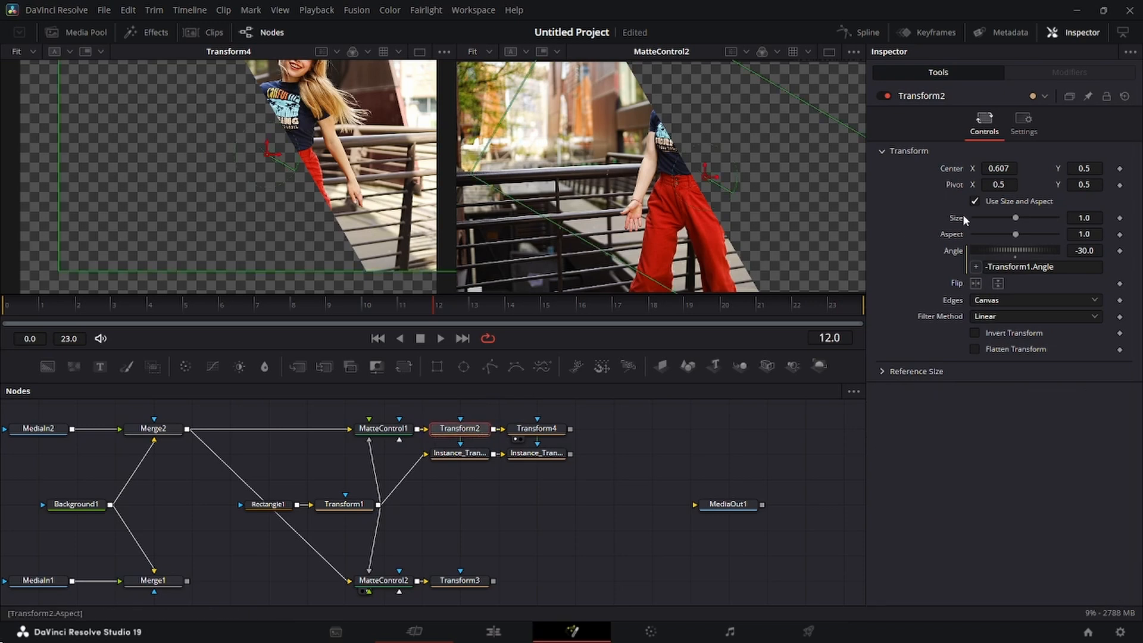
{"action": "left_click", "coordinate": [1034, 300]}
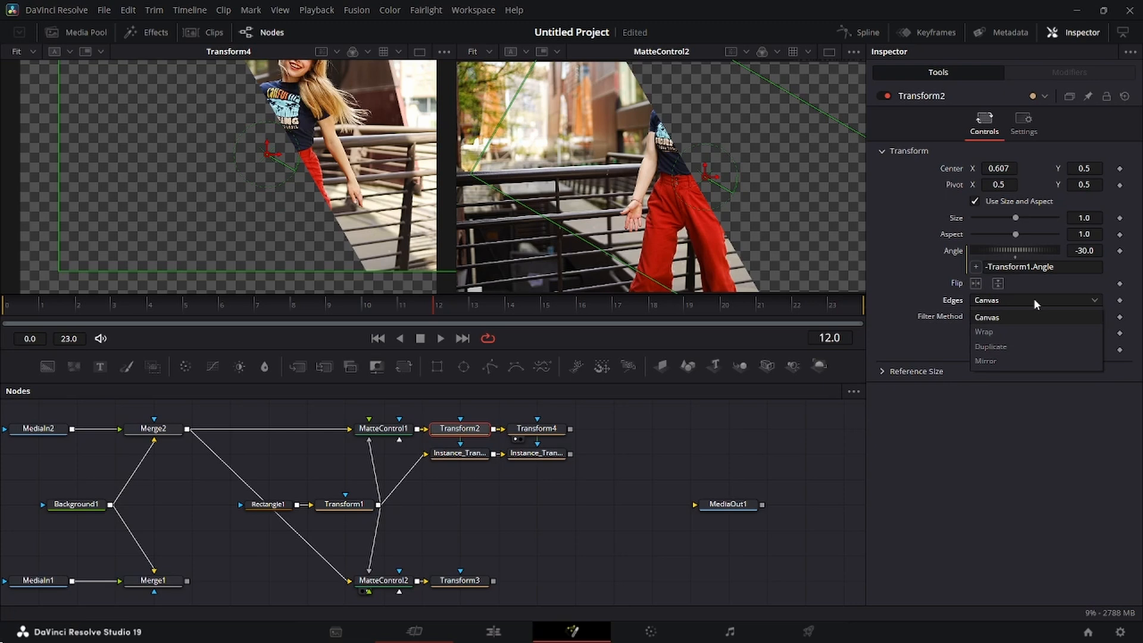
{"action": "left_click", "coordinate": [1023, 349]}
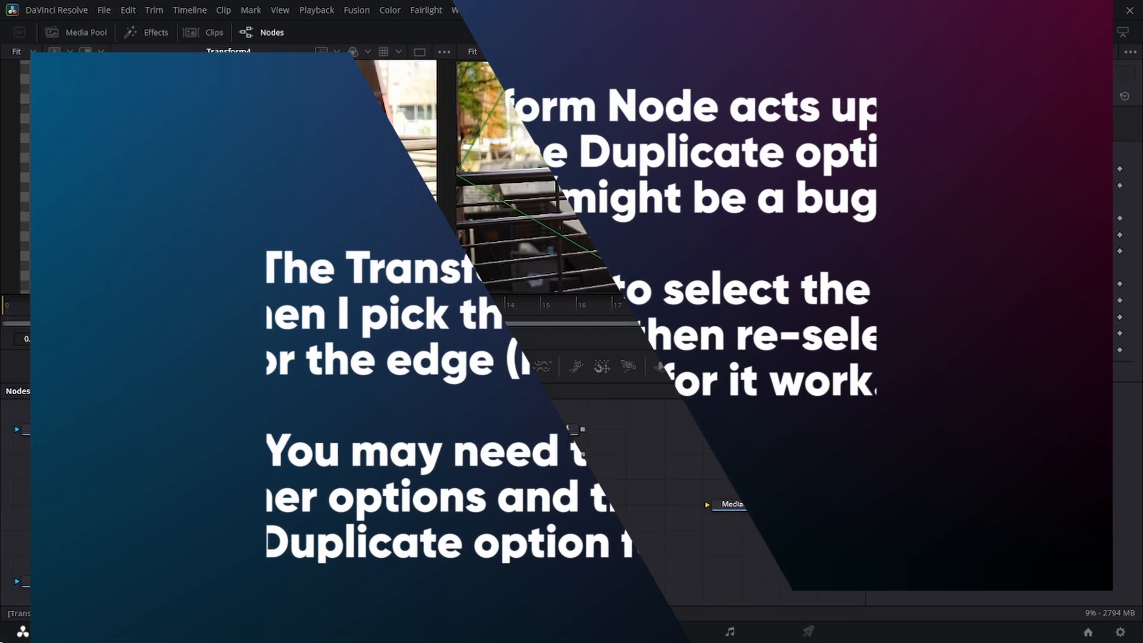
{"action": "left_click", "coordinate": [989, 301]}
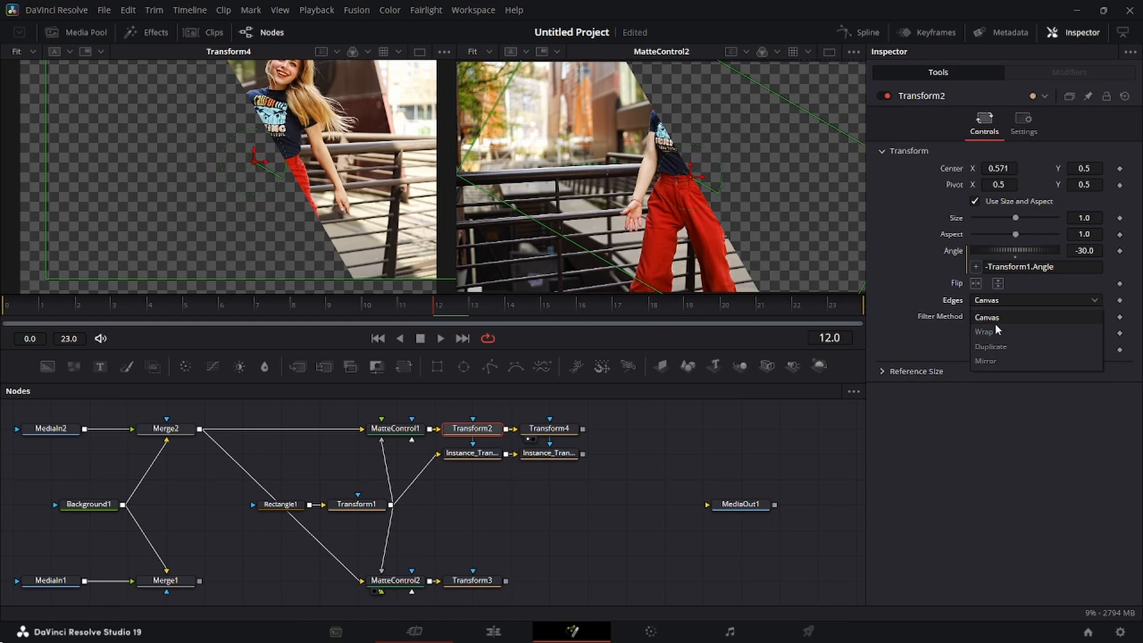
{"action": "left_click", "coordinate": [993, 348]}
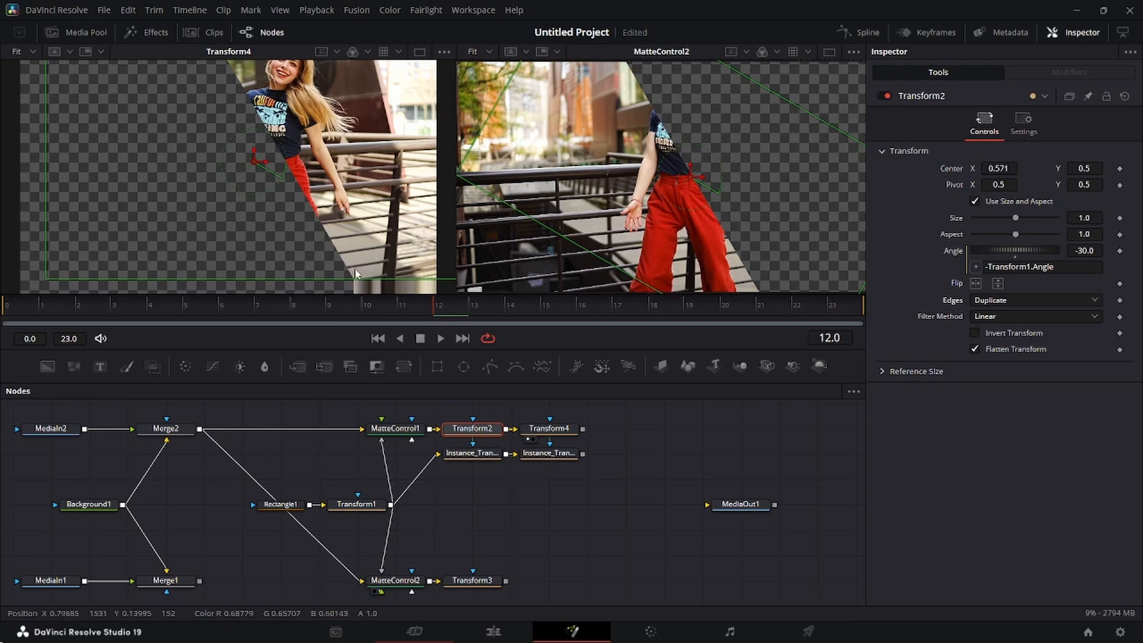
- Deinstance the Edges setting of the Transform2 instance, reset it to Canvas, and reconnect Transform1's output to that instance
{"action": "right_click", "coordinate": [480, 457]}
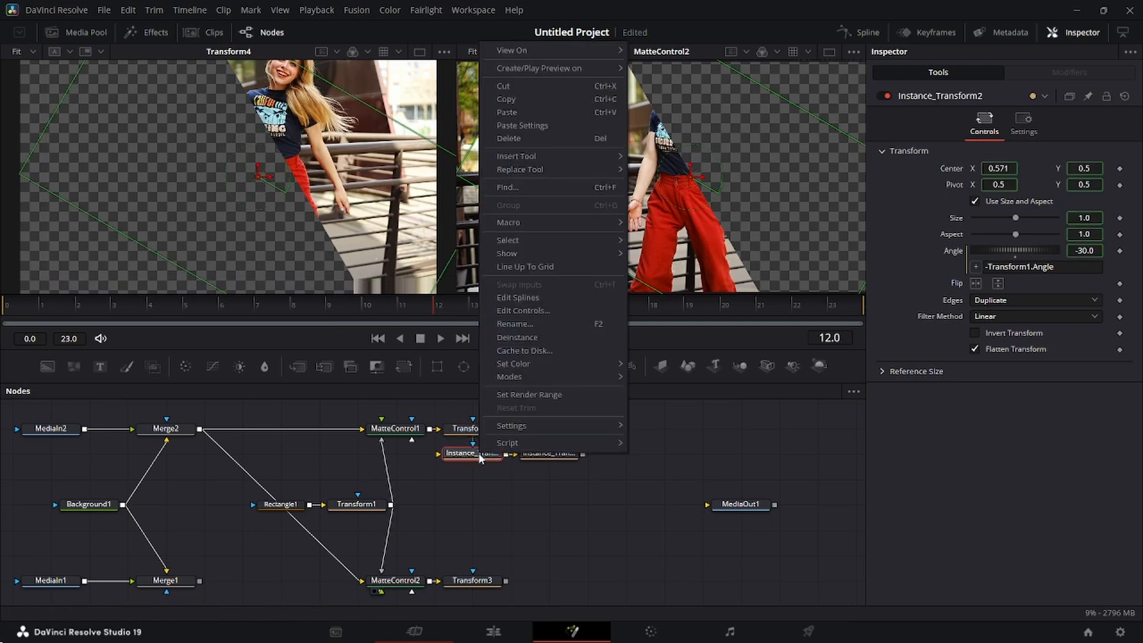
{"action": "left_click", "coordinate": [476, 456]}
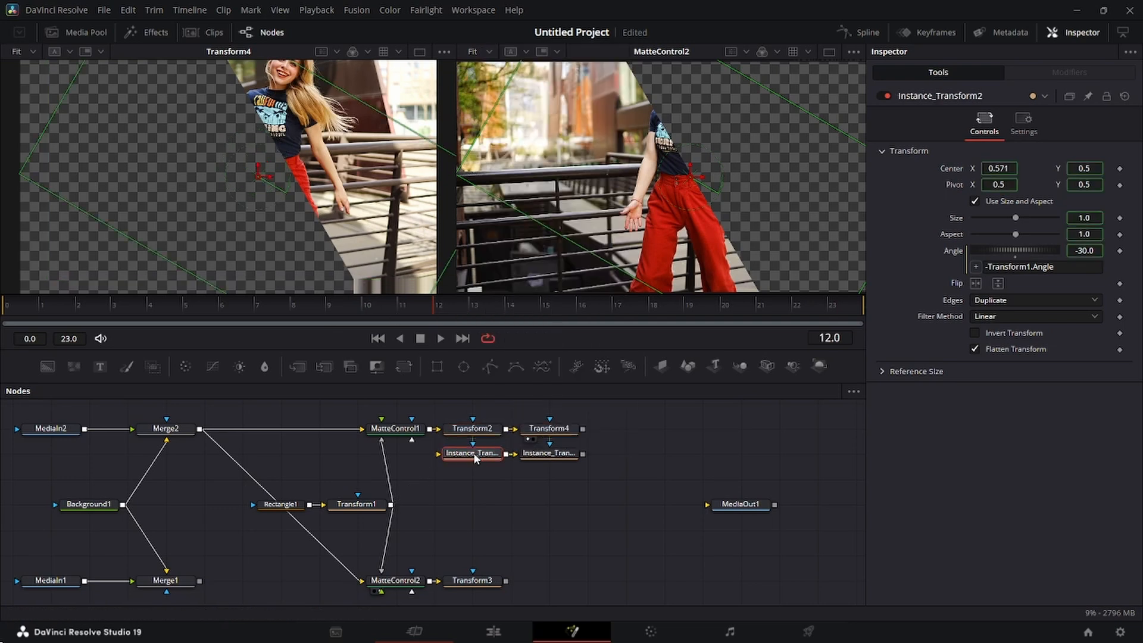
{"action": "right_click", "coordinate": [956, 302]}
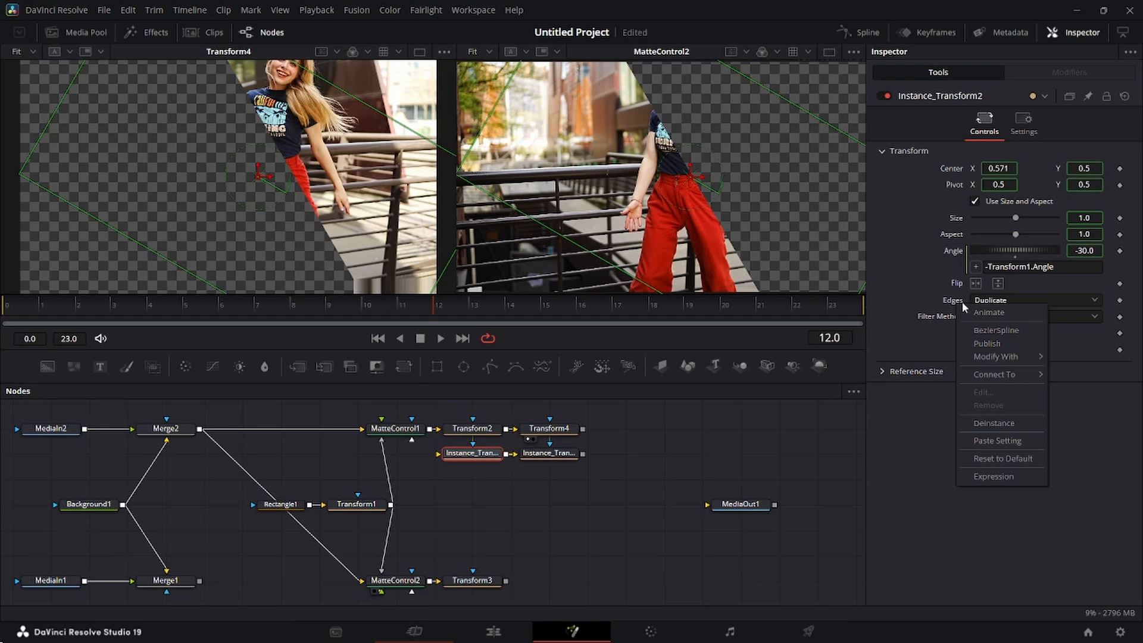
{"action": "left_click", "coordinate": [1014, 423]}
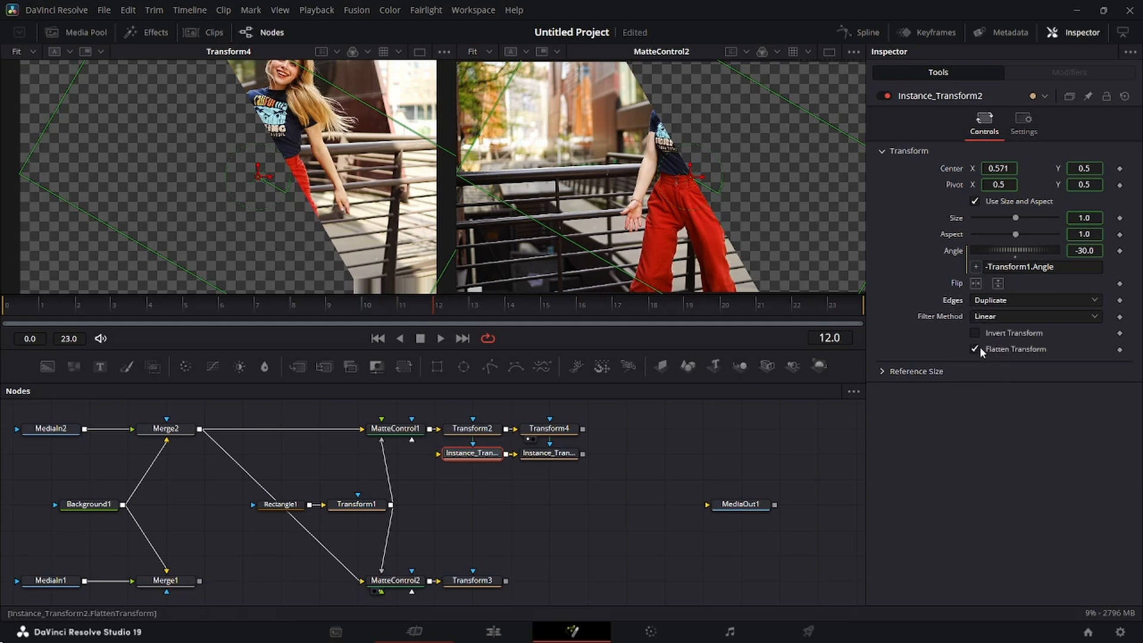
{"action": "double_click", "coordinate": [958, 300]}
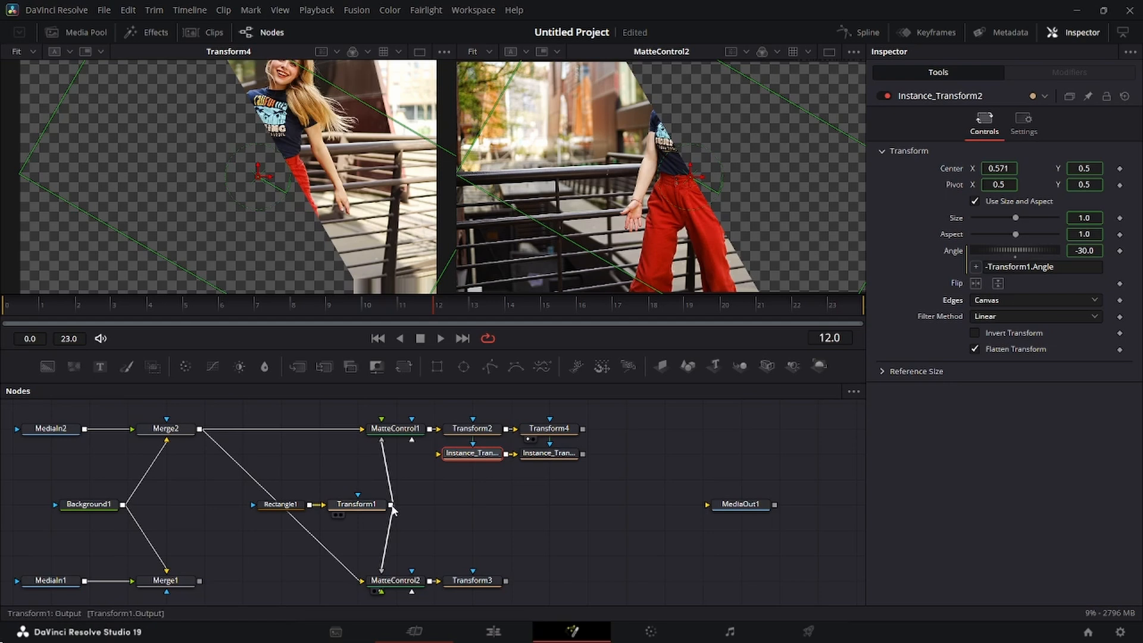
{"action": "left_click_drag", "start_coordinate": [391, 505], "coordinate": [439, 453]}
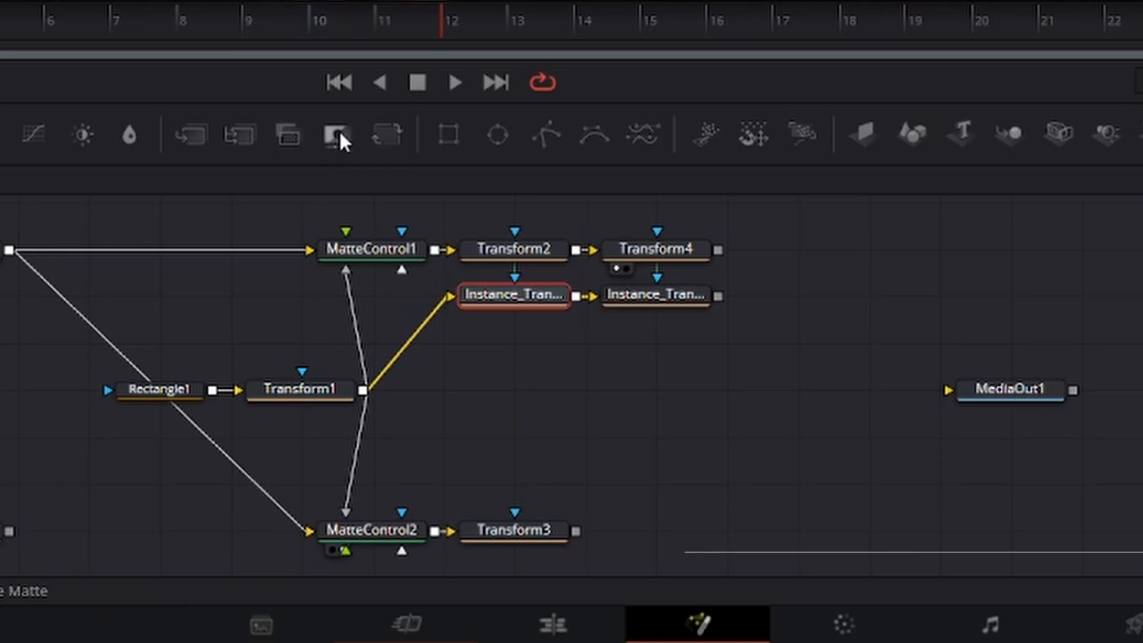
- Add a Matte Control fed by Transform4, using the Transform4 instance's output as its inverted garbage matte
{"action": "left_click_drag", "start_coordinate": [338, 134], "coordinate": [792, 250]}
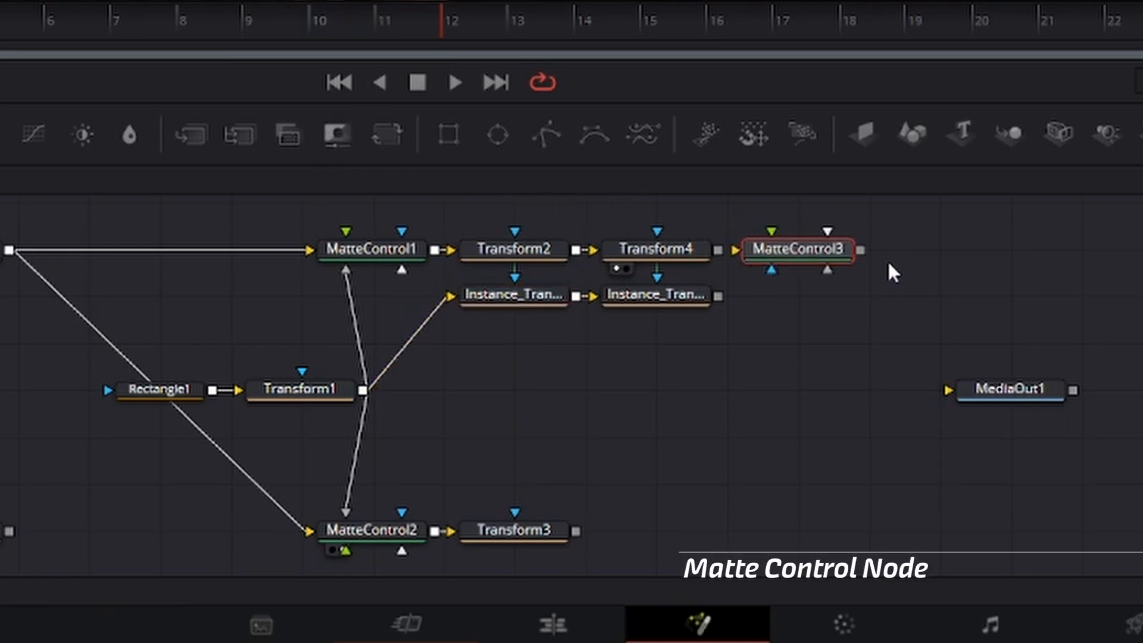
{"action": "mouse_move", "coordinate": [719, 250]}
{"action": "left_mouse_down"}
{"action": "mouse_move", "coordinate": [721, 217]}
{"action": "mouse_move", "coordinate": [741, 250]}
{"action": "left_mouse_up"}
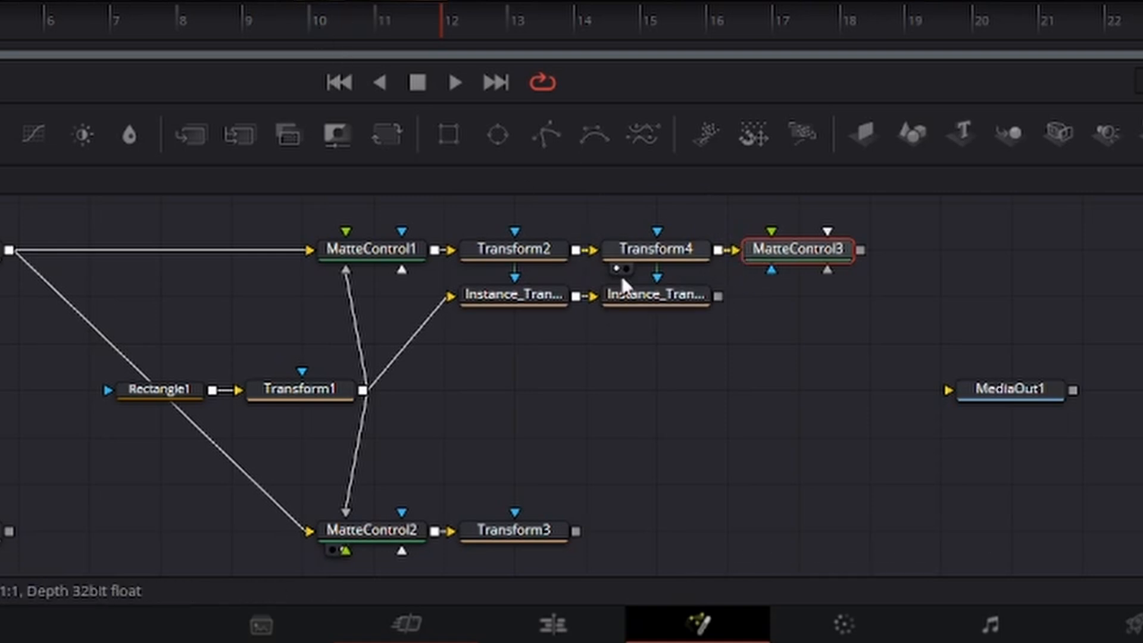
{"action": "left_click_drag", "start_coordinate": [717, 295], "coordinate": [297, 198]}
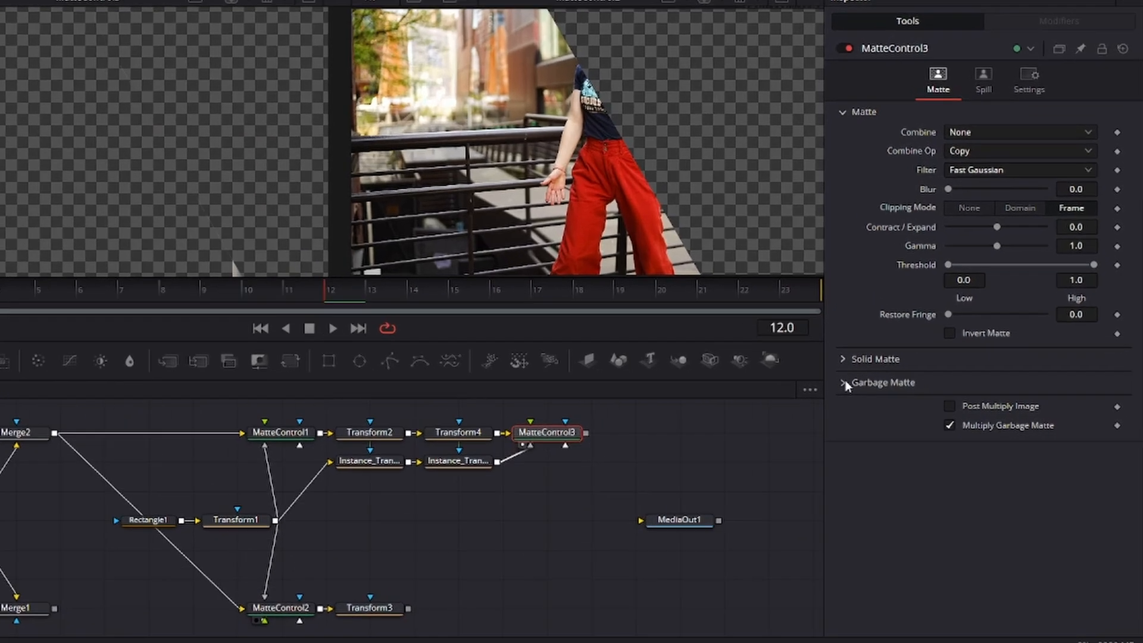
{"action": "left_click", "coordinate": [882, 386]}
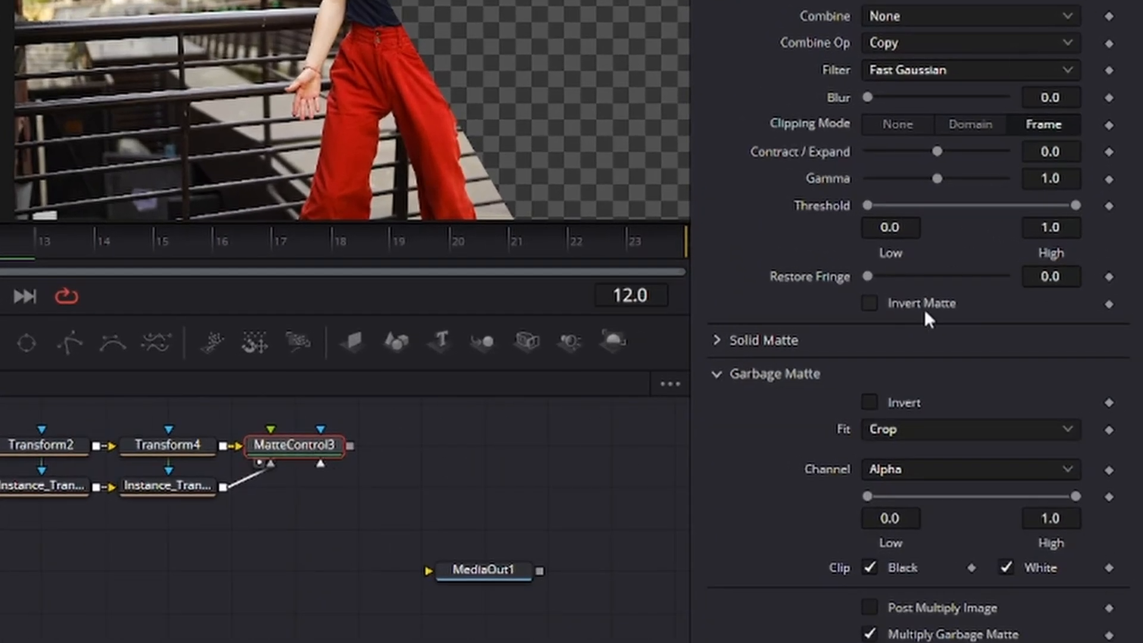
{"action": "left_click", "coordinate": [870, 401]}
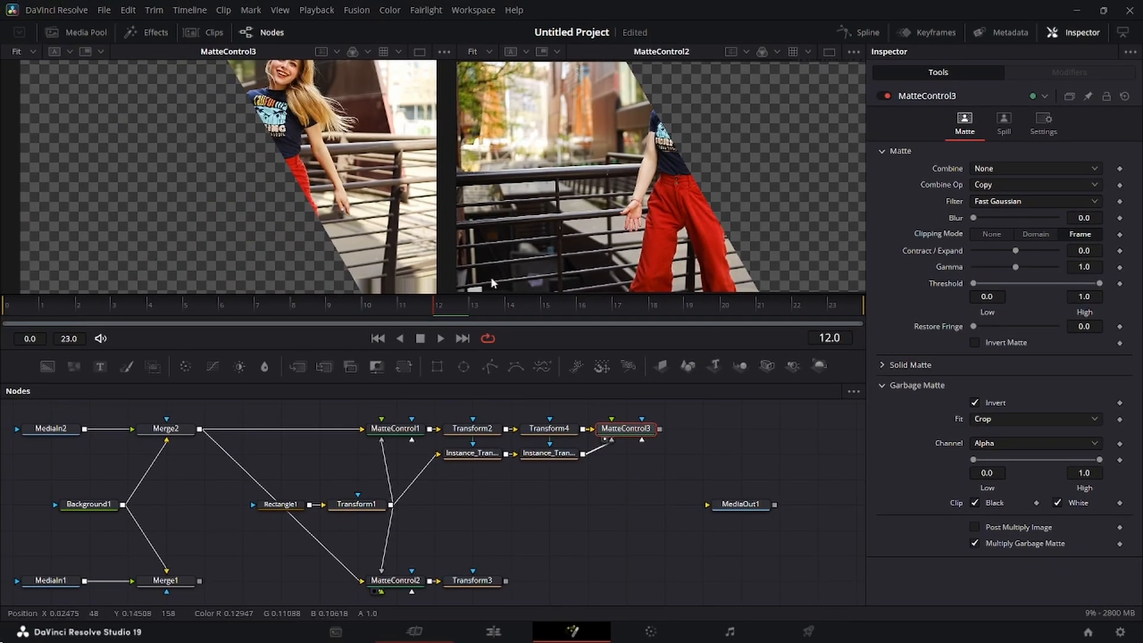
- Shift Transform2's center X to about 0.634
{"action": "left_click", "coordinate": [476, 432]}
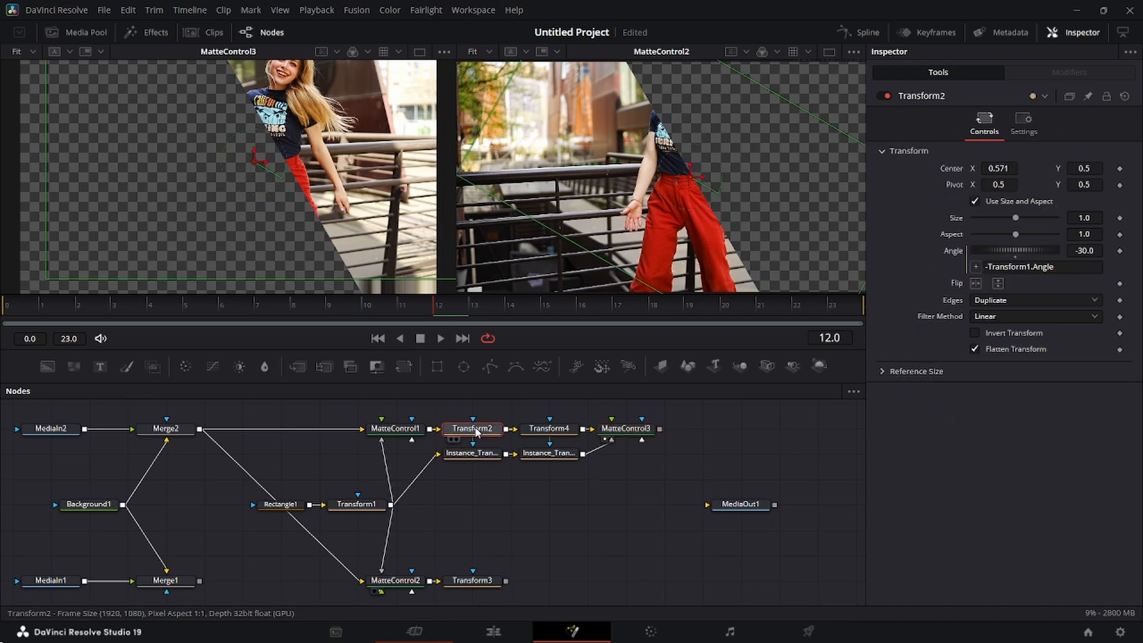
{"action": "left_click_drag", "start_coordinate": [1003, 168], "coordinate": [1030, 168]}
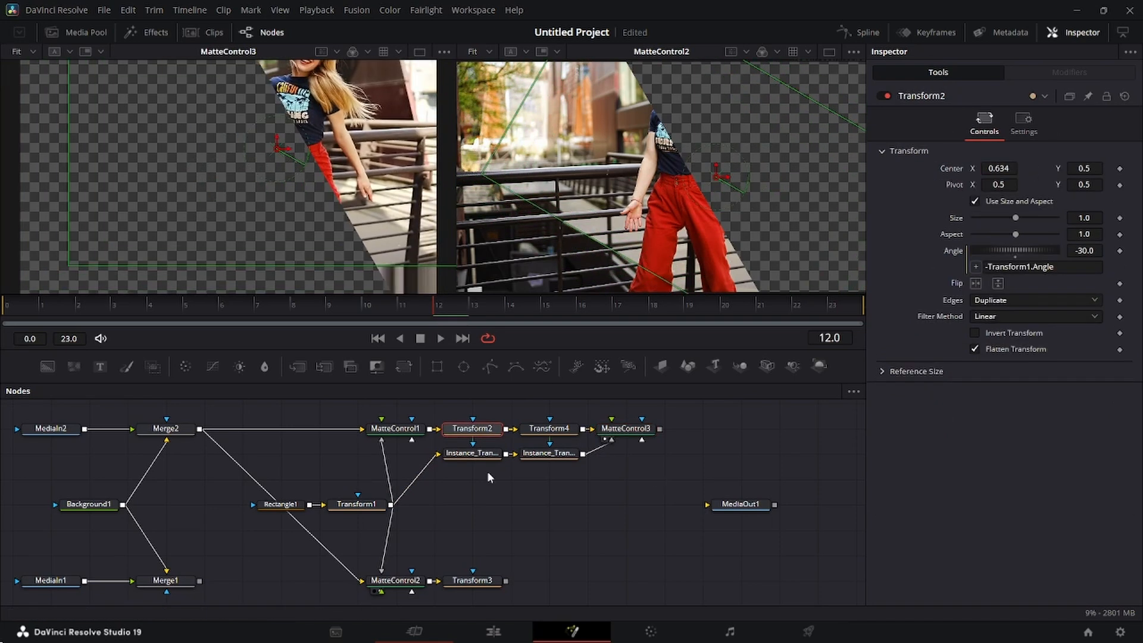
- Add another Transform node after Transform3 and feed Transform3's output into it
{"action": "scroll", "coordinate": [602, 494], "scroll_direction": "up", "scroll_amount": 3}
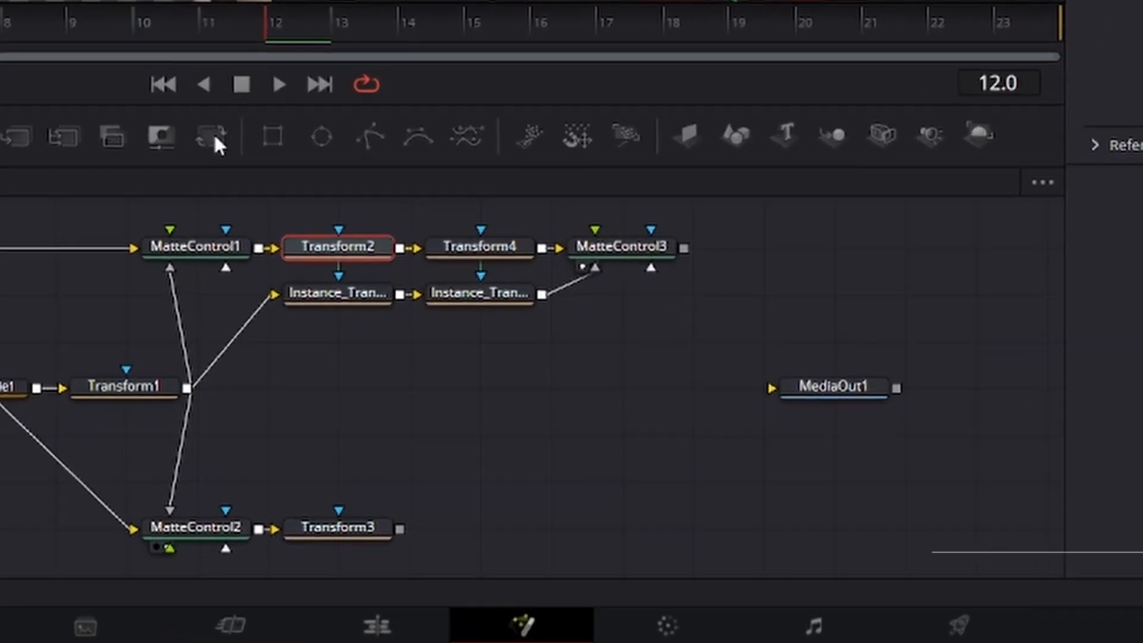
{"action": "left_click_drag", "start_coordinate": [213, 132], "coordinate": [506, 538]}
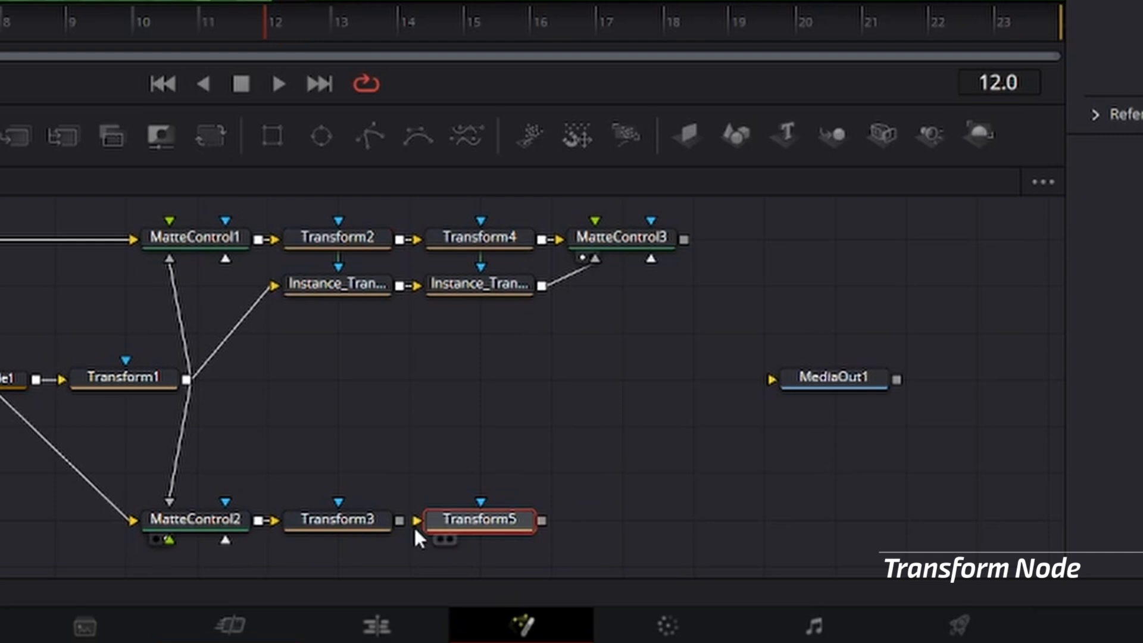
{"action": "left_click_drag", "start_coordinate": [400, 524], "coordinate": [423, 528]}
- Pin Transform1's controls and link Transform3's angle to it with the expression -Transform1.Angle
{"action": "left_click", "coordinate": [352, 521]}
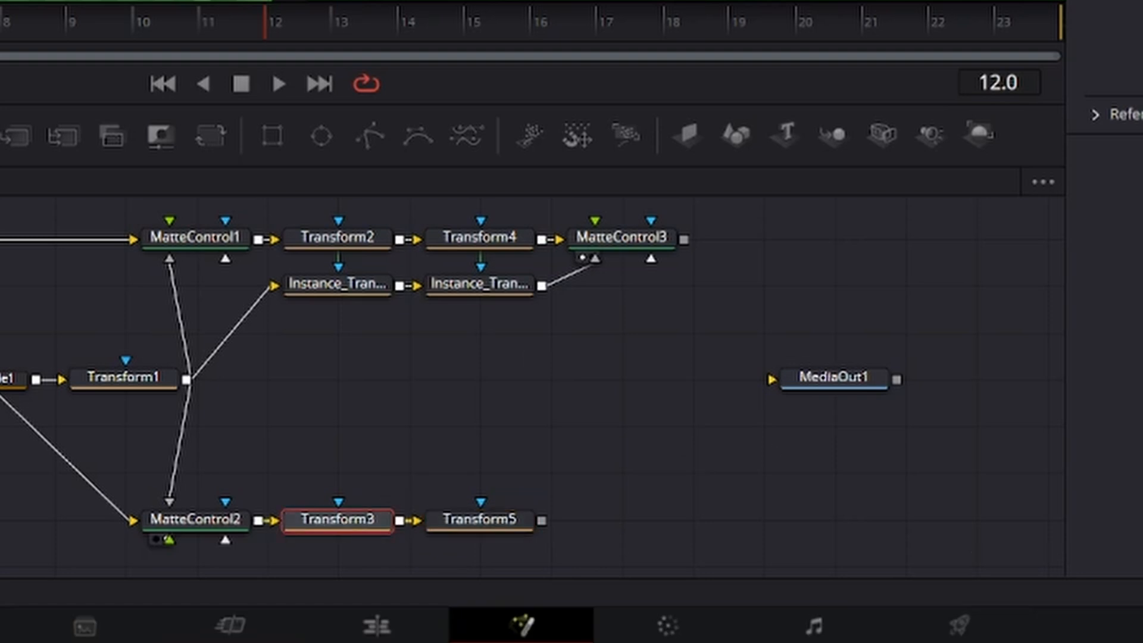
{"action": "left_click", "coordinate": [132, 382]}
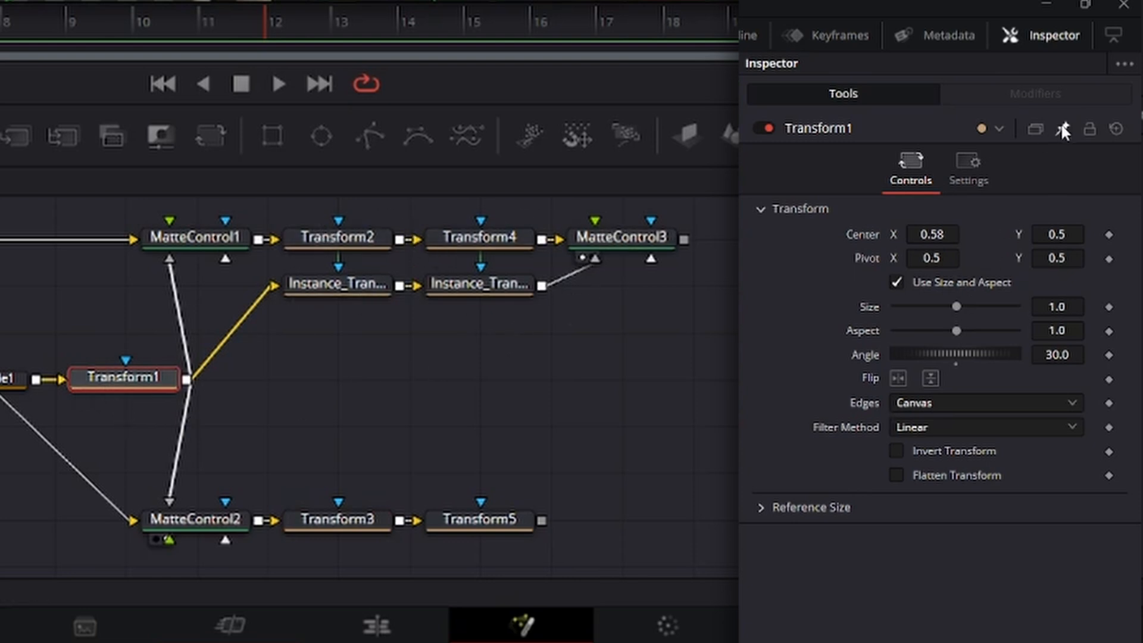
{"action": "left_click", "coordinate": [359, 519]}
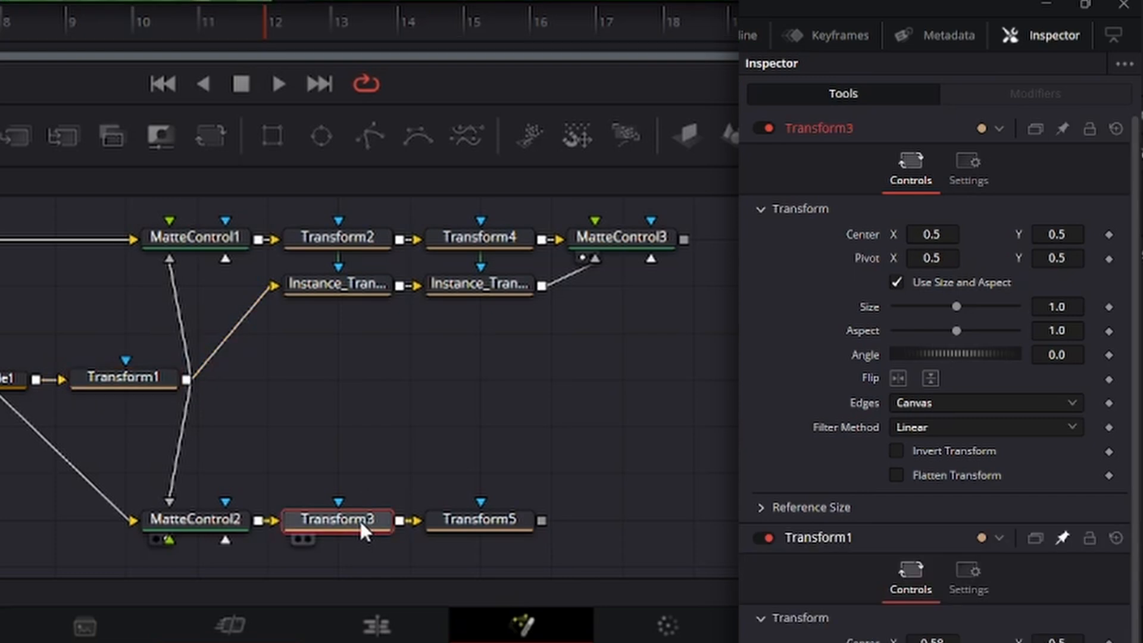
{"action": "right_click", "coordinate": [867, 354]}
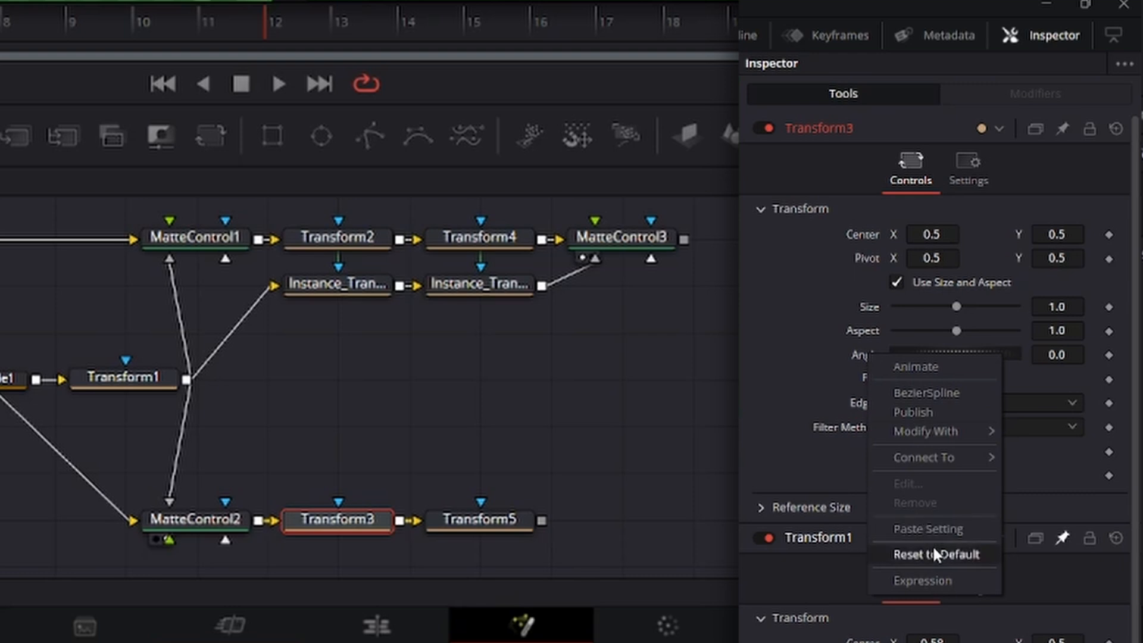
{"action": "left_click", "coordinate": [940, 580]}
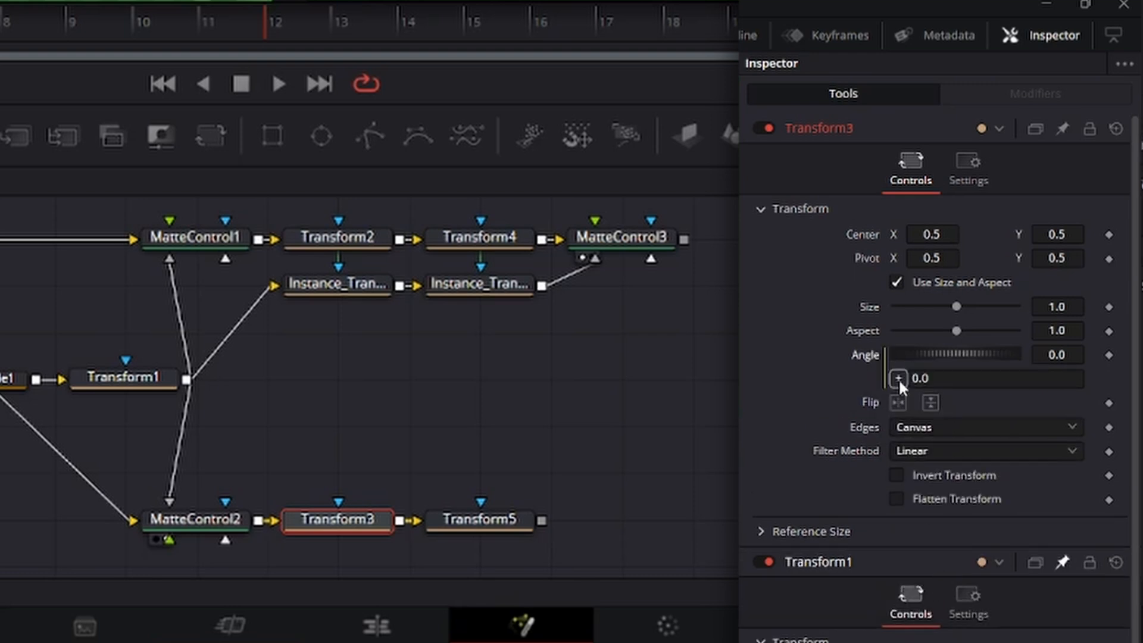
{"action": "scroll", "coordinate": [883, 331], "scroll_direction": "down", "scroll_amount": 5}
{"action": "left_click_drag", "start_coordinate": [899, 378], "coordinate": [876, 561]}
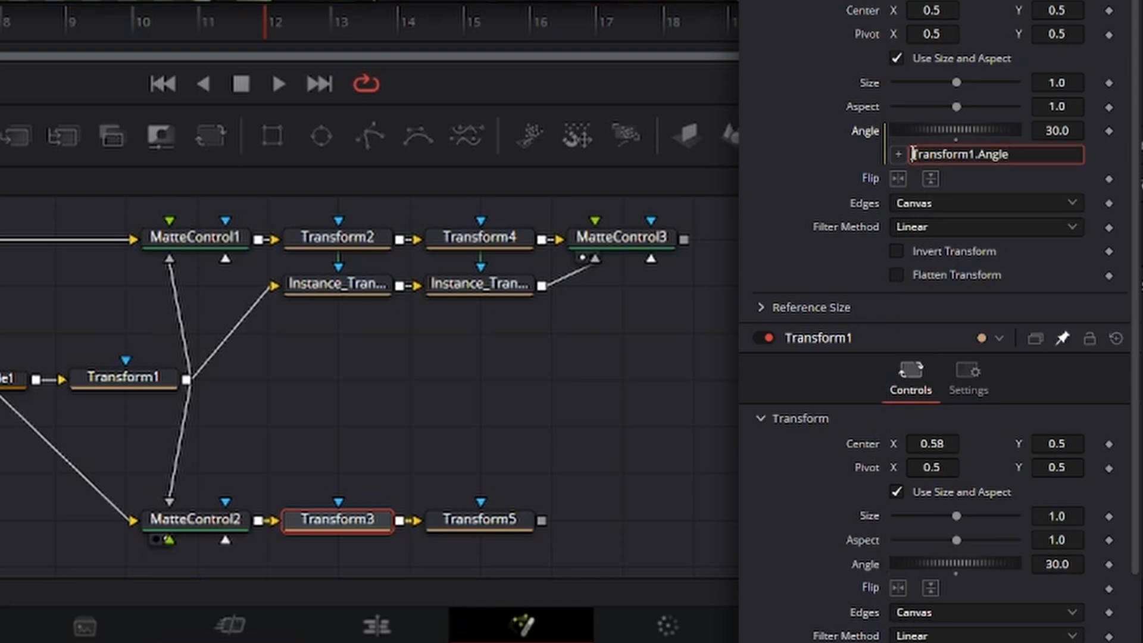
{"action": "type", "text": "-"}
{"action": "key", "text": "Tab"}
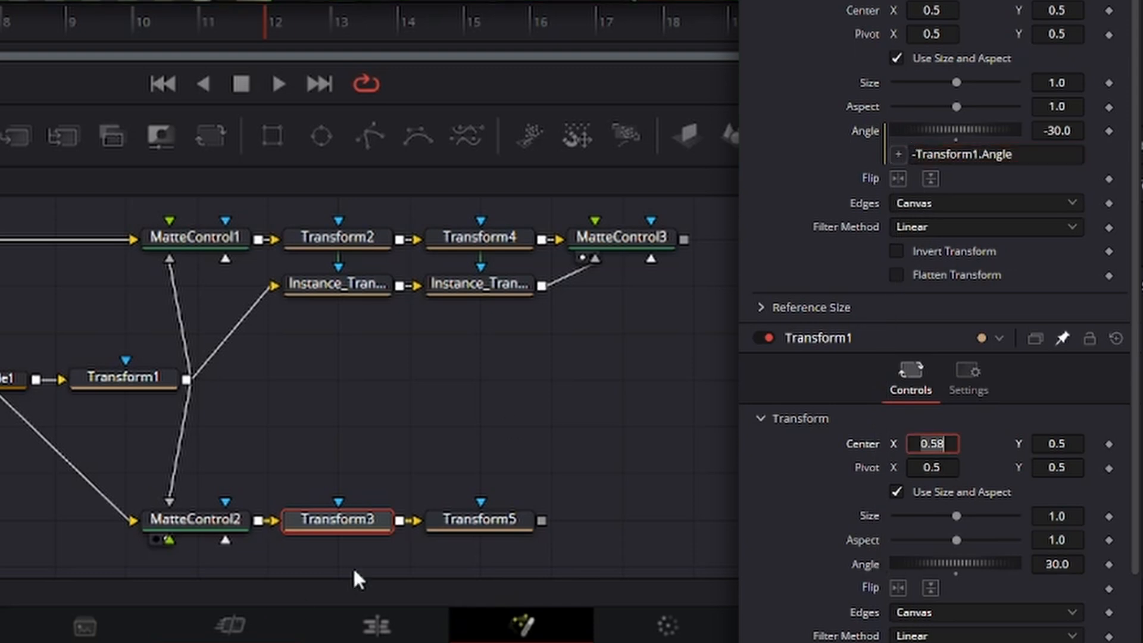
- Link Transform5's angle with the expression Transform1.Angle and show Transform5 in the first viewer
{"action": "left_click", "coordinate": [521, 518]}
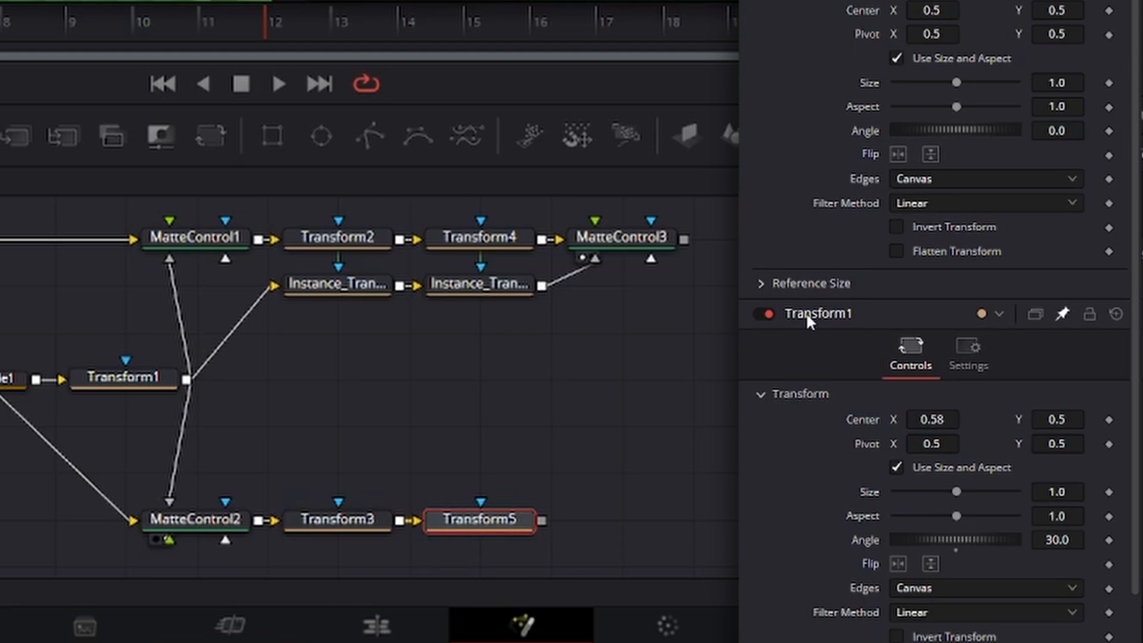
{"action": "right_click", "coordinate": [866, 130]}
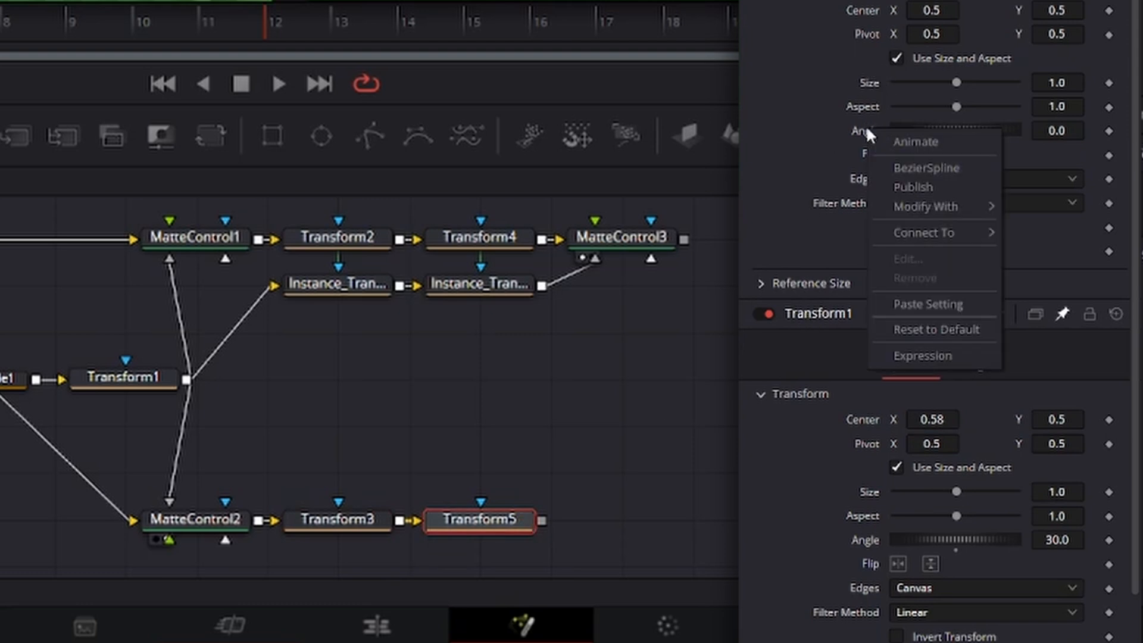
{"action": "left_click", "coordinate": [914, 356]}
{"action": "left_click_drag", "start_coordinate": [898, 154], "coordinate": [877, 560]}
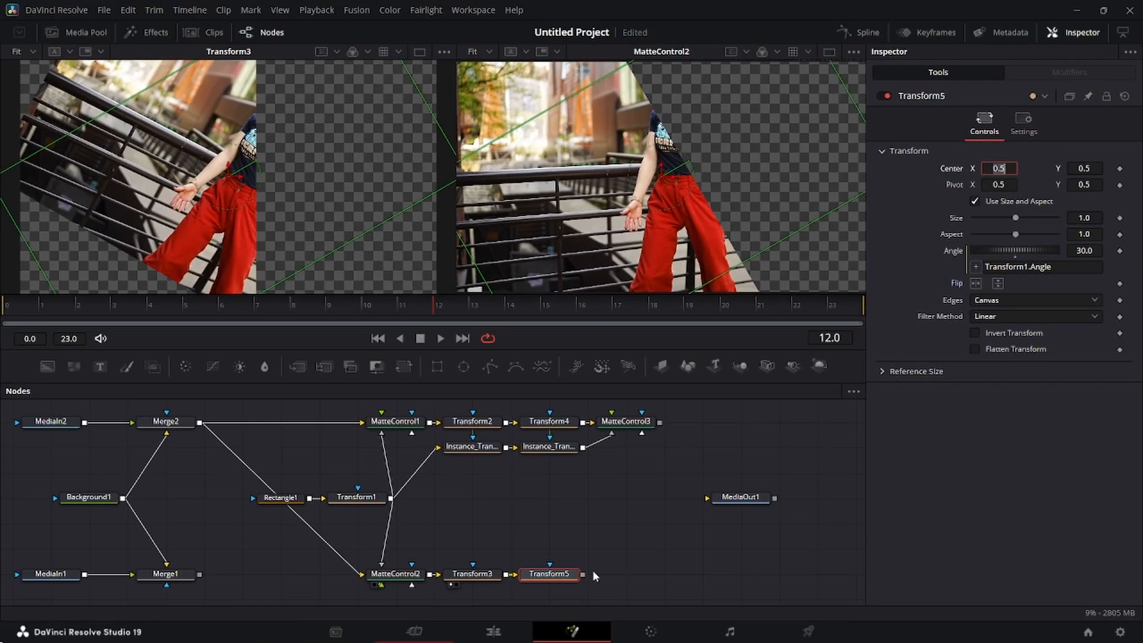
{"action": "left_click_drag", "start_coordinate": [567, 576], "coordinate": [372, 232]}
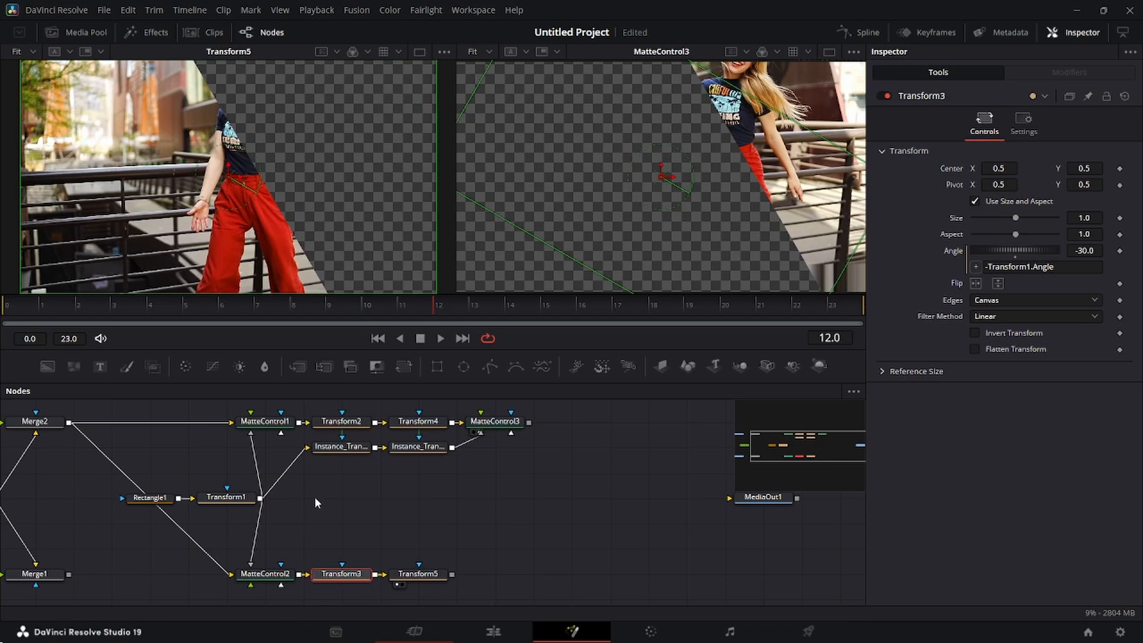
- Link Transform3's center to Transform2's with the expression Point(0.5 - (Transform2.Center.X-0.5), 0.5)
{"action": "left_click", "coordinate": [358, 424]}
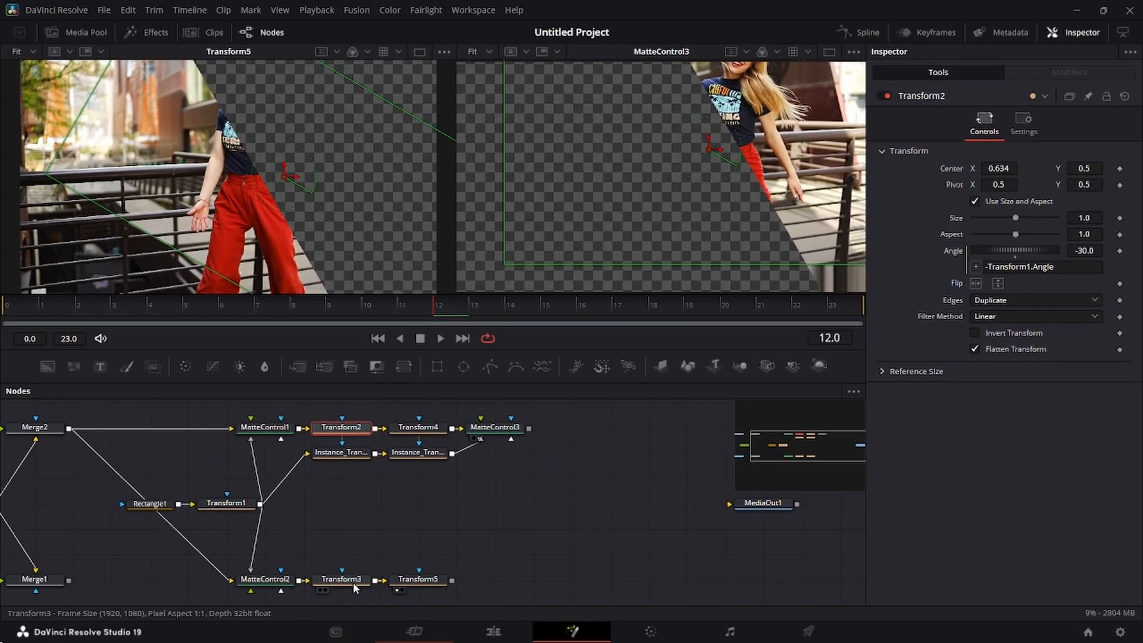
{"action": "left_click", "coordinate": [353, 581]}
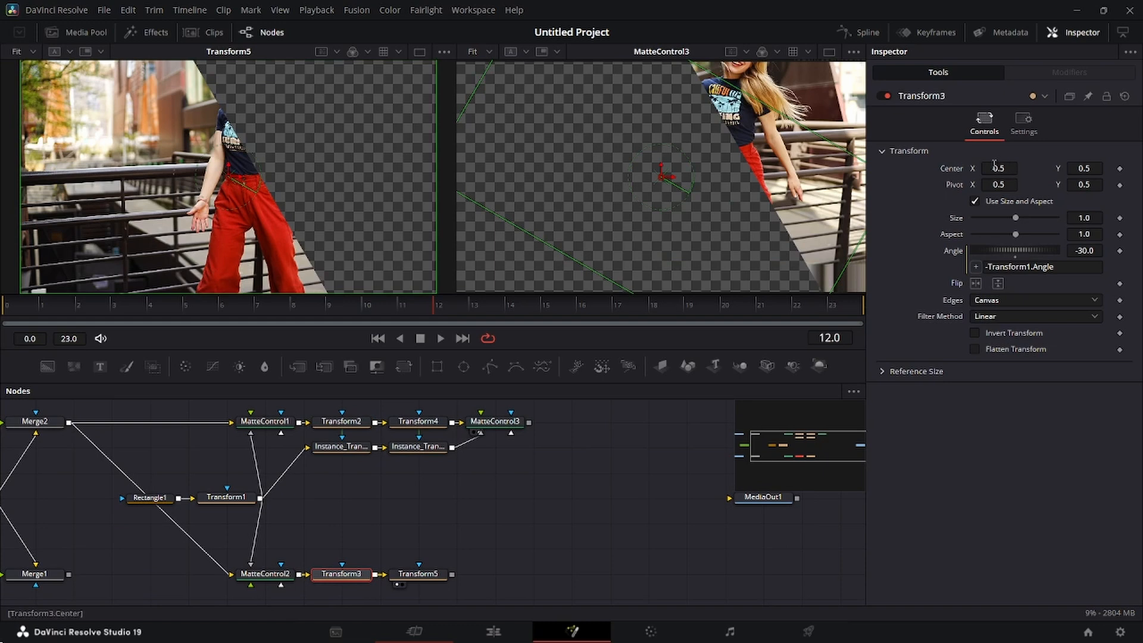
{"action": "right_click", "coordinate": [950, 169]}
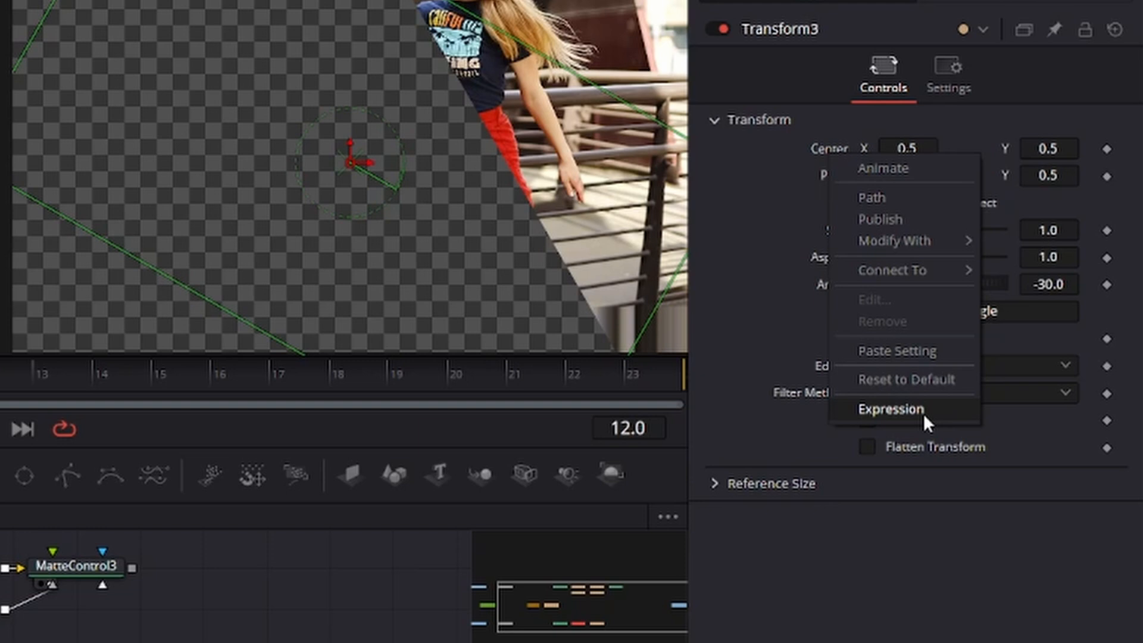
{"action": "left_click", "coordinate": [924, 410]}
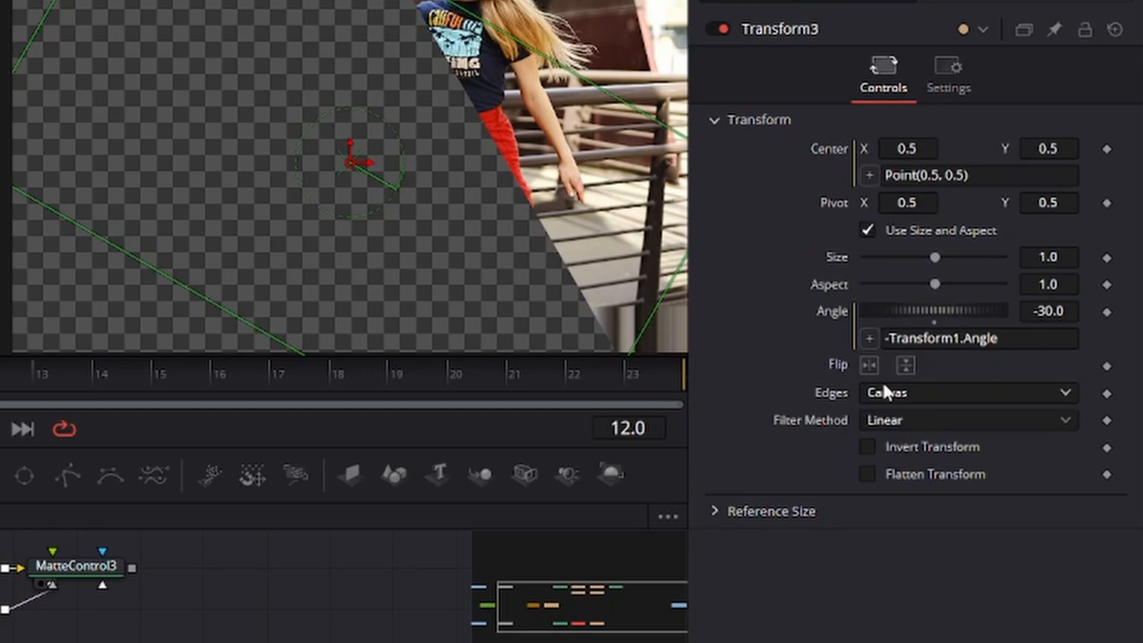
{"action": "left_click", "coordinate": [940, 174]}
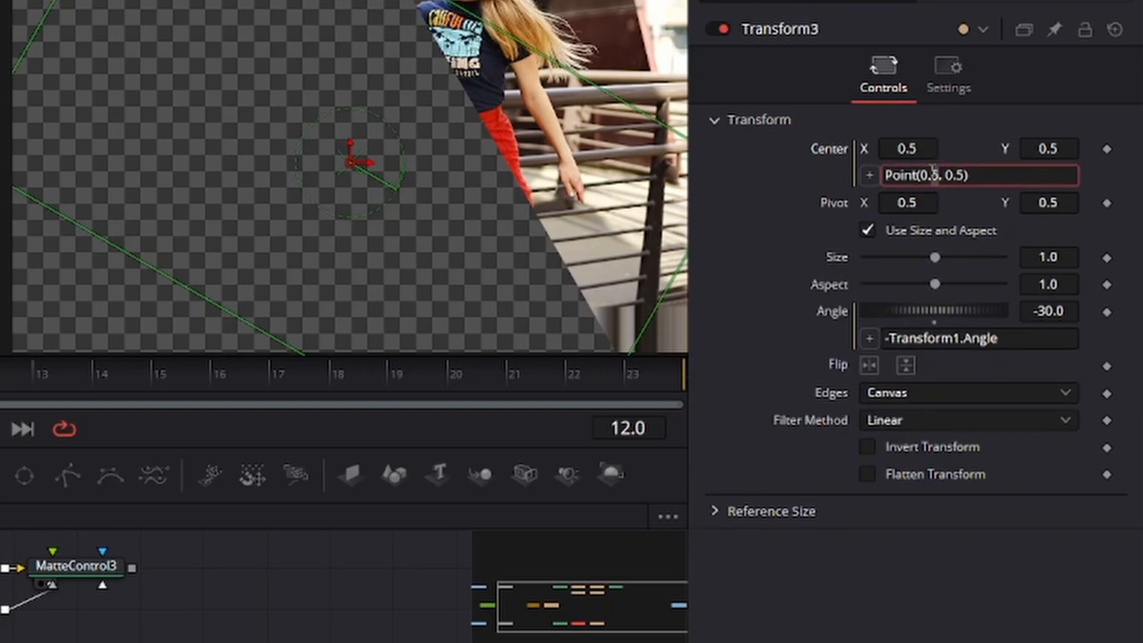
{"action": "left_click_drag", "start_coordinate": [929, 173], "coordinate": [923, 173]}
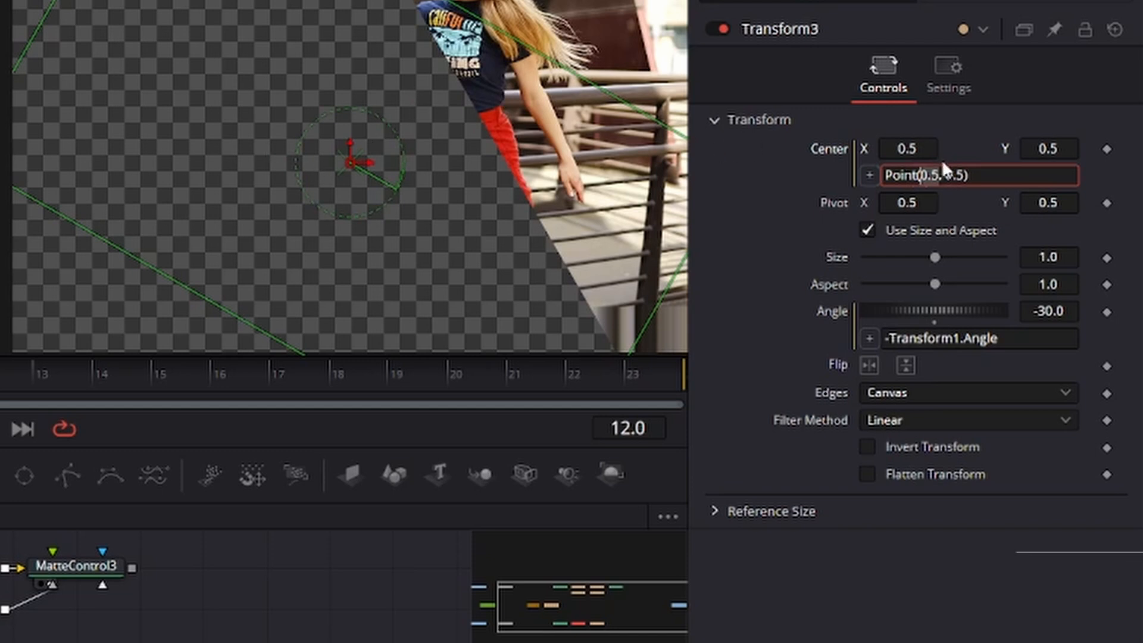
{"action": "left_click", "coordinate": [941, 175]}
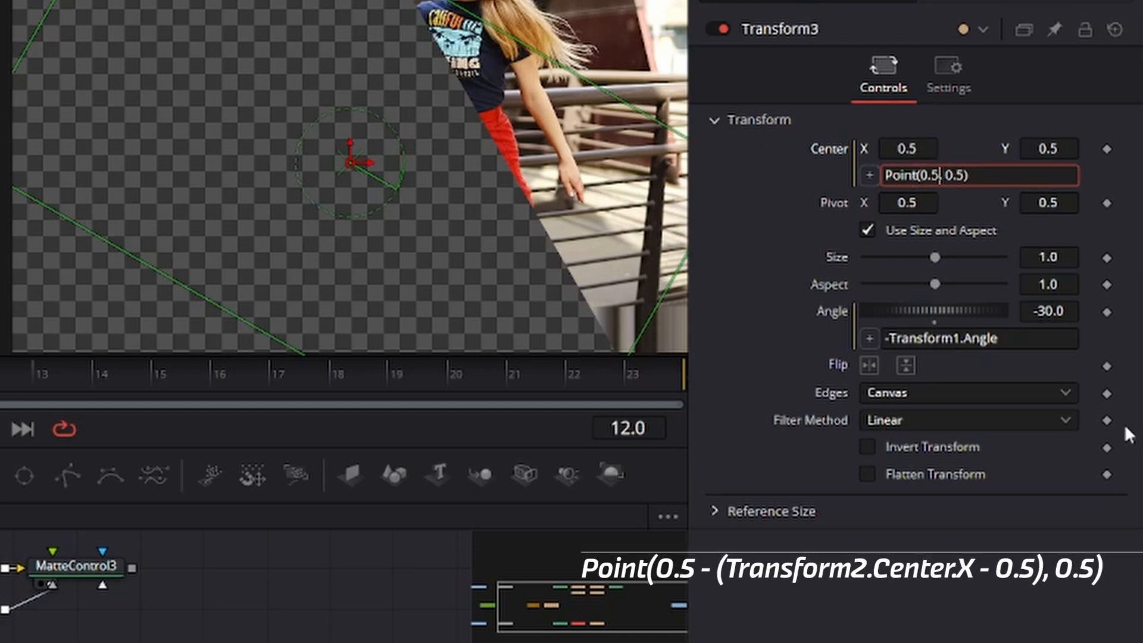
{"action": "type", "text": "- (Transofrm"}
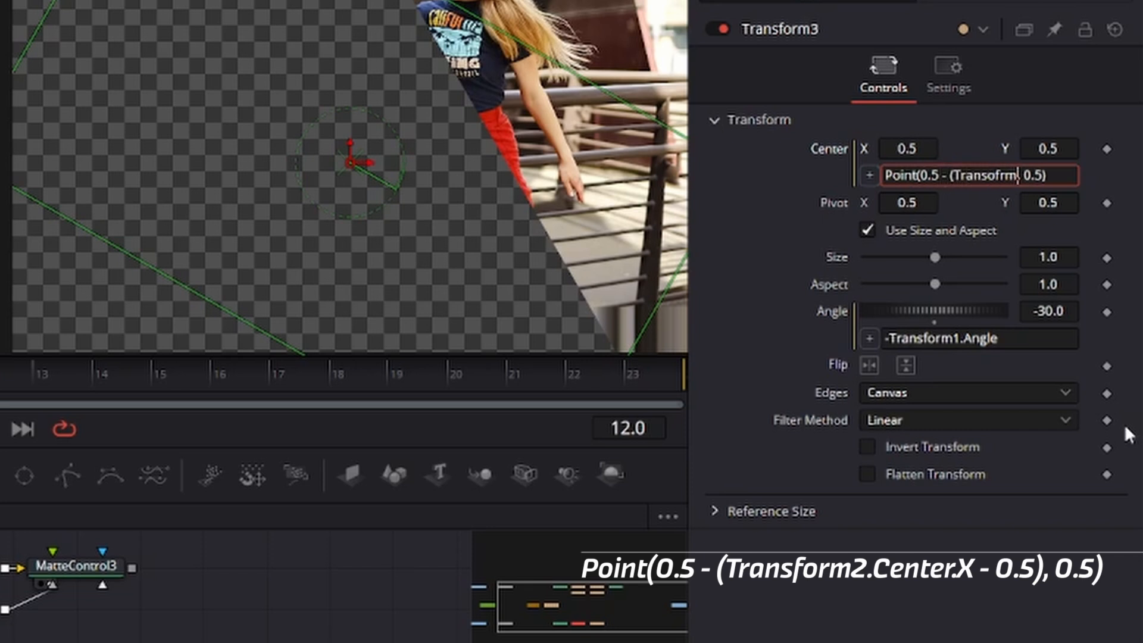
{"action": "key", "text": "BackSpace"}
{"action": "key", "text": "BackSpace"}
{"action": "key", "text": "BackSpace"}
{"action": "key", "text": "BackSpace"}
{"action": "type", "text": "form2.Center."}
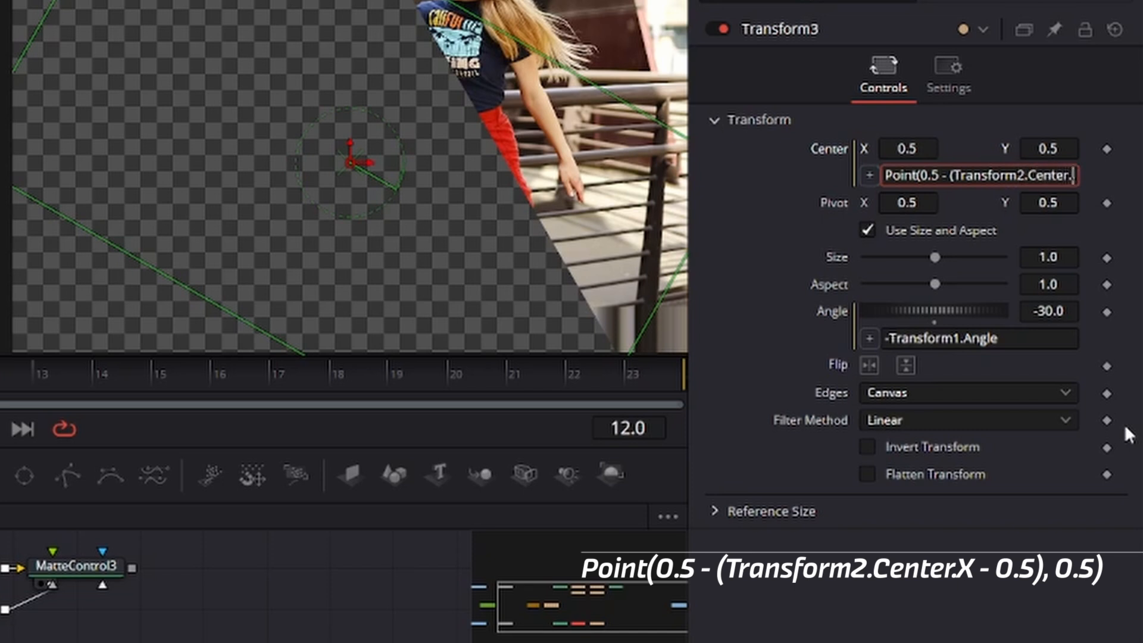
{"action": "type", "text": "X"}
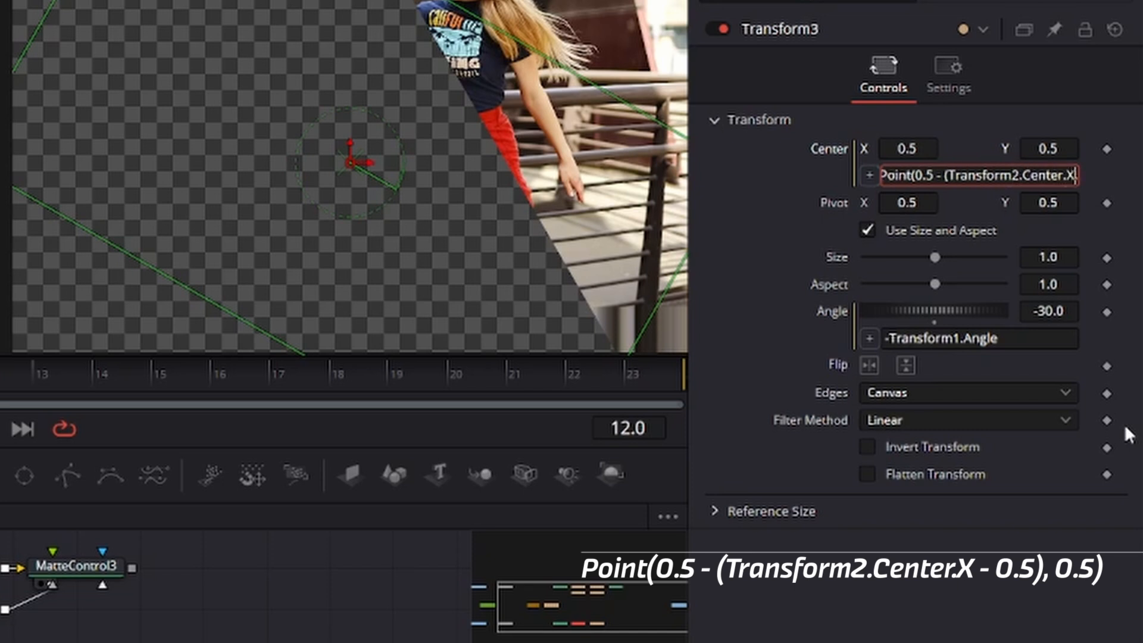
{"action": "type", "text": " -0.5"}
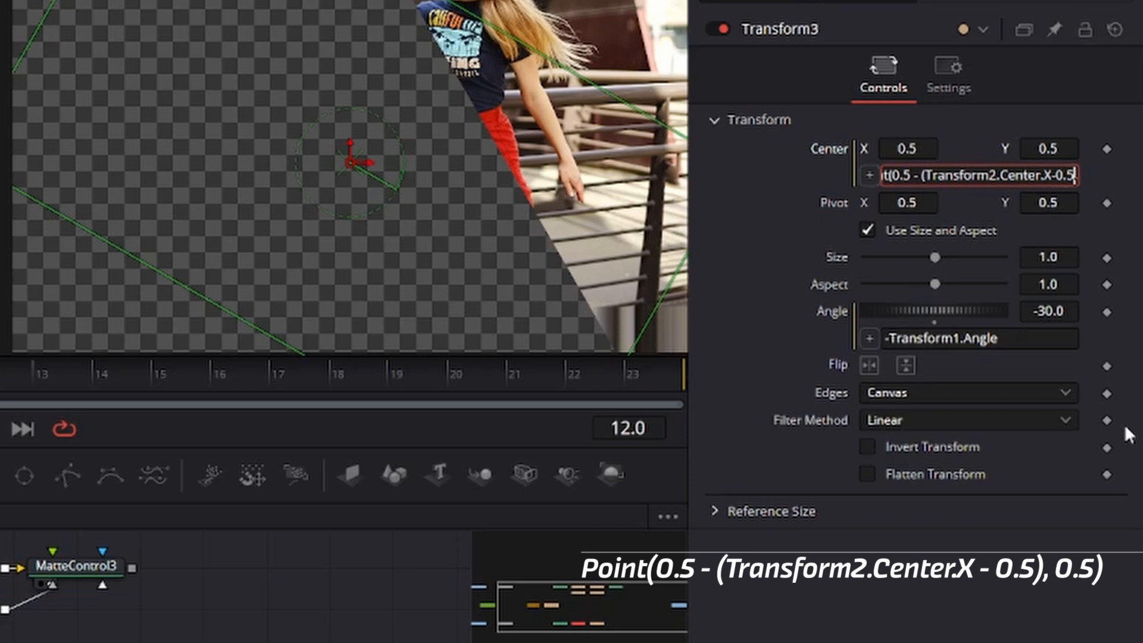
{"action": "type", "text": "),"}
{"action": "key", "text": "Tab"}
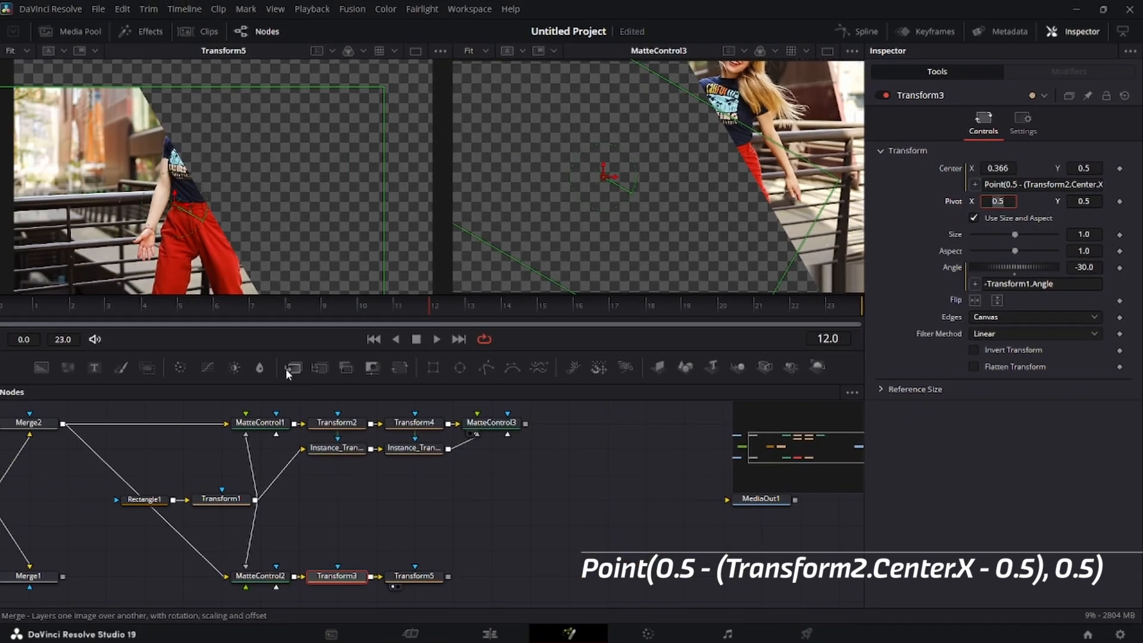
- Add a Merge node with MatteControl3 as background and Transform5 as foreground, and show it in the second viewer
{"action": "left_click_drag", "start_coordinate": [297, 367], "coordinate": [554, 521]}
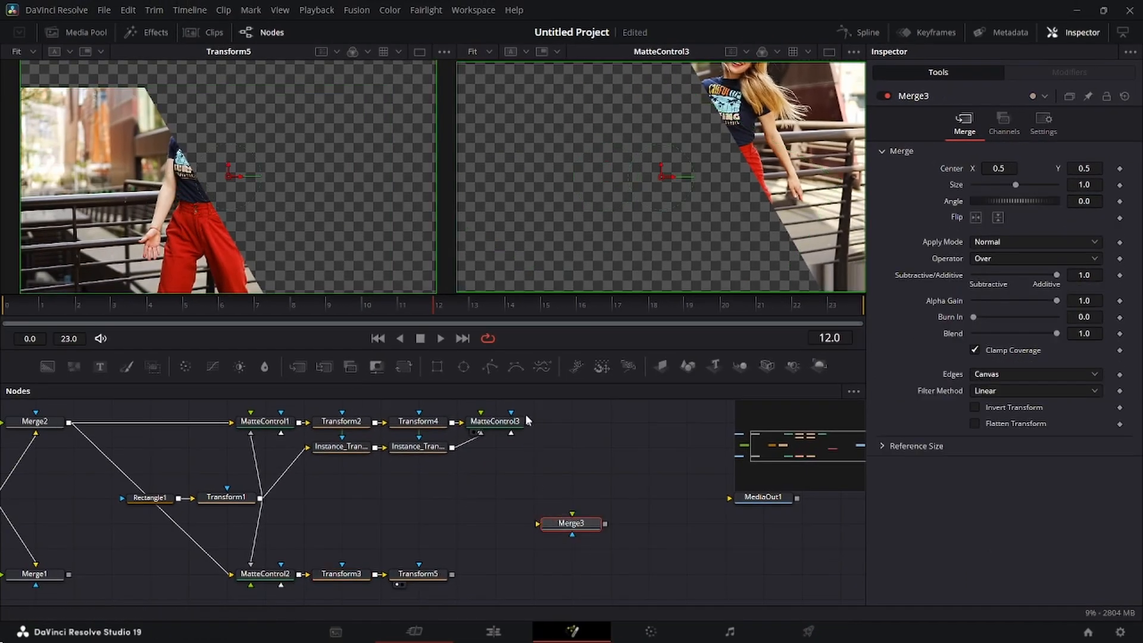
{"action": "left_click_drag", "start_coordinate": [528, 421], "coordinate": [569, 529]}
{"action": "left_click_drag", "start_coordinate": [452, 574], "coordinate": [622, 219]}
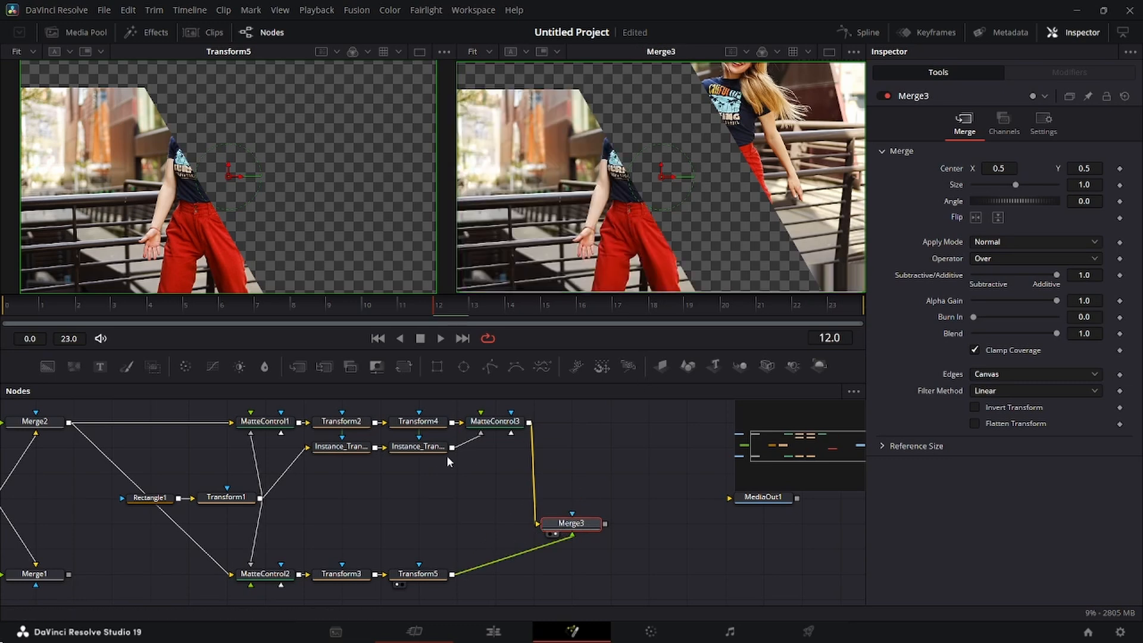
- Shift Transform2's center X to about 0.582
{"action": "left_click", "coordinate": [356, 429]}
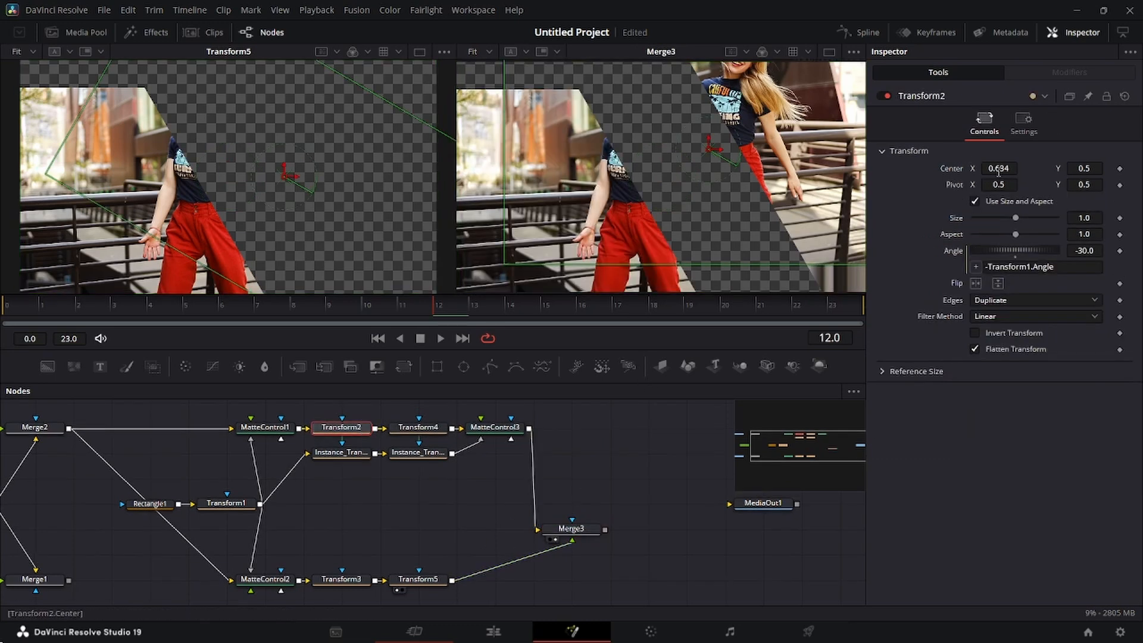
{"action": "mouse_move", "coordinate": [1005, 171]}
{"action": "left_mouse_down"}
{"action": "mouse_move", "coordinate": [954, 171]}
{"action": "mouse_move", "coordinate": [989, 170]}
{"action": "left_mouse_up"}
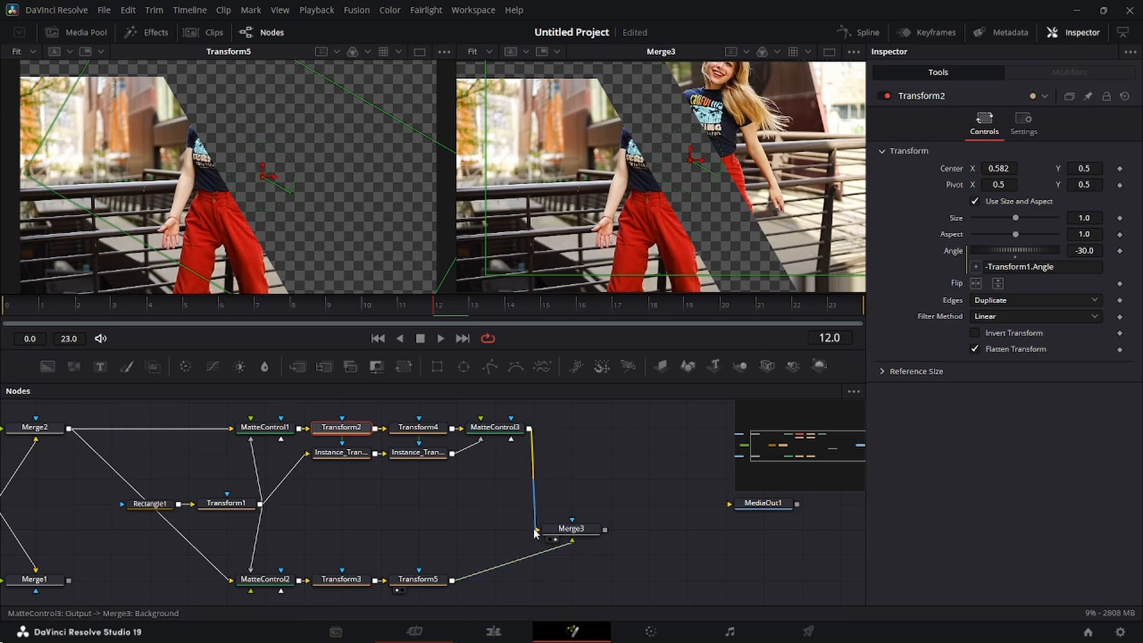
- Disconnect Transform5 from Merge3 and align Merge3 with the MediaOut1 row
{"action": "left_click_drag", "start_coordinate": [553, 547], "coordinate": [589, 511]}
{"action": "left_click", "coordinate": [587, 507]}
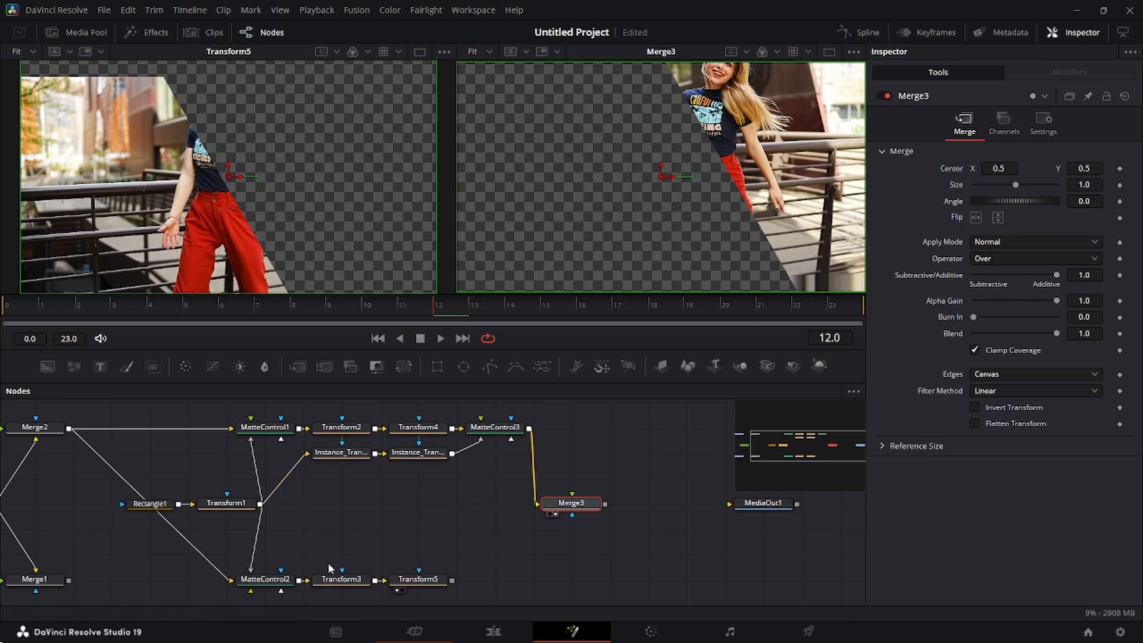
- Copy Transform3 and Transform5, paste them as instances, and place the instances directly above the originals
{"action": "left_click_drag", "start_coordinate": [328, 554], "coordinate": [430, 584]}
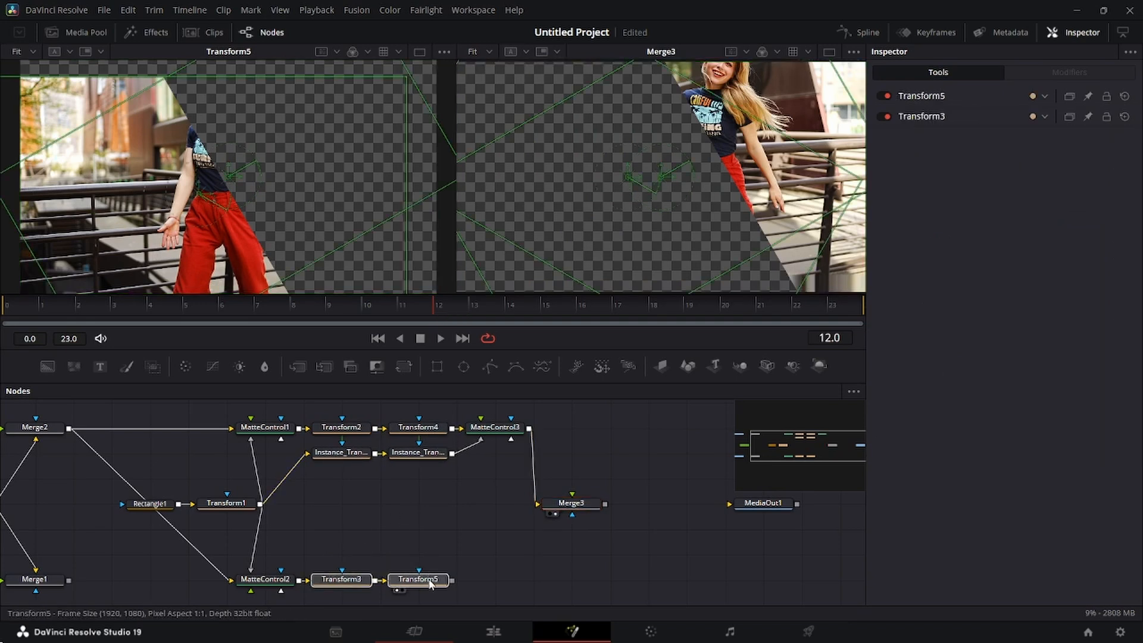
{"action": "right_click", "coordinate": [430, 583]}
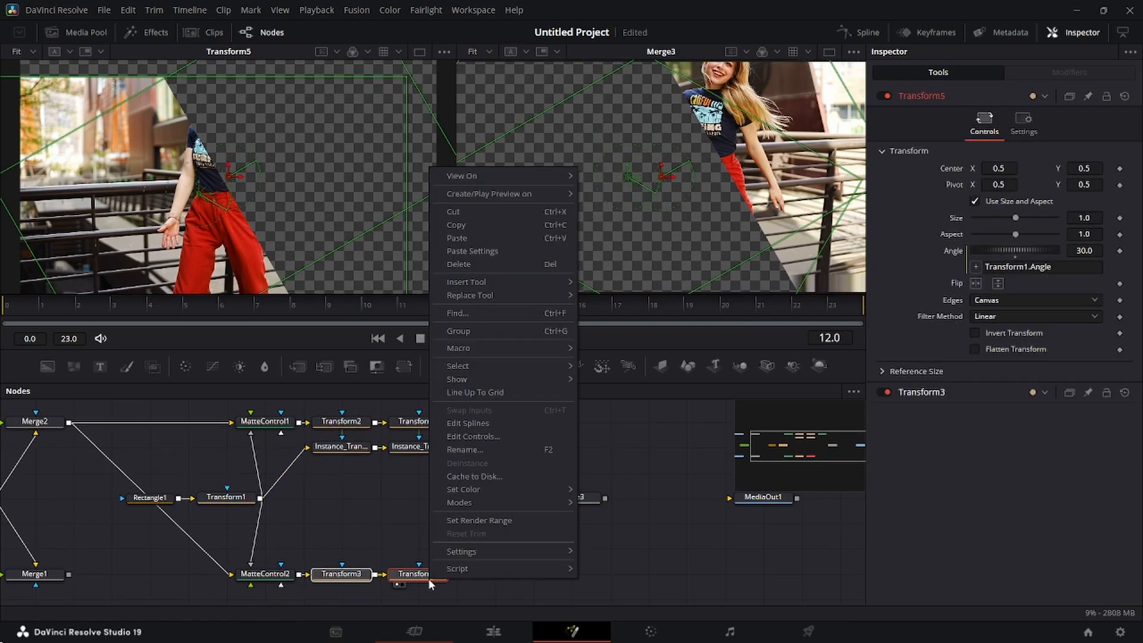
{"action": "left_click", "coordinate": [484, 226]}
{"action": "left_click", "coordinate": [341, 526]}
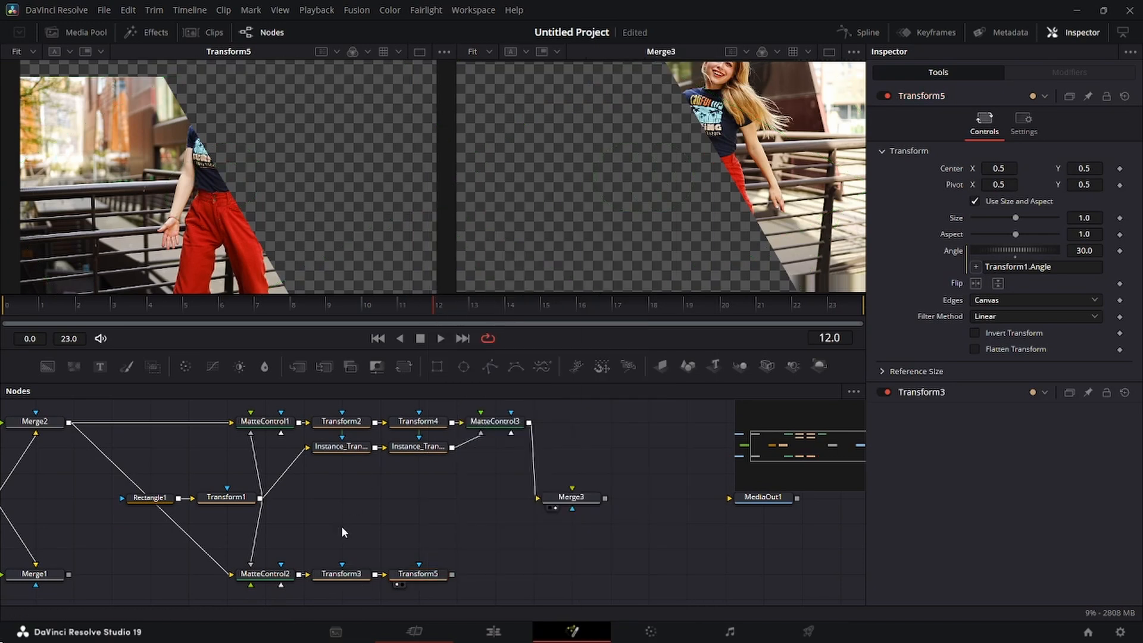
{"action": "right_click", "coordinate": [341, 526]}
{"action": "left_click", "coordinate": [381, 518]}
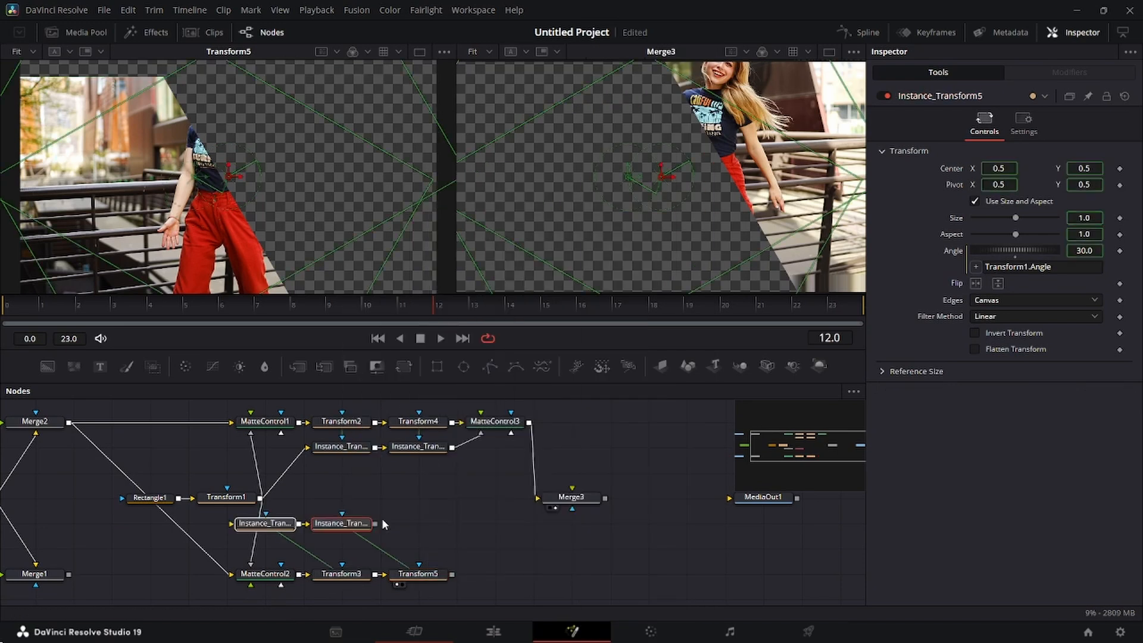
{"action": "left_click_drag", "start_coordinate": [335, 519], "coordinate": [413, 545]}
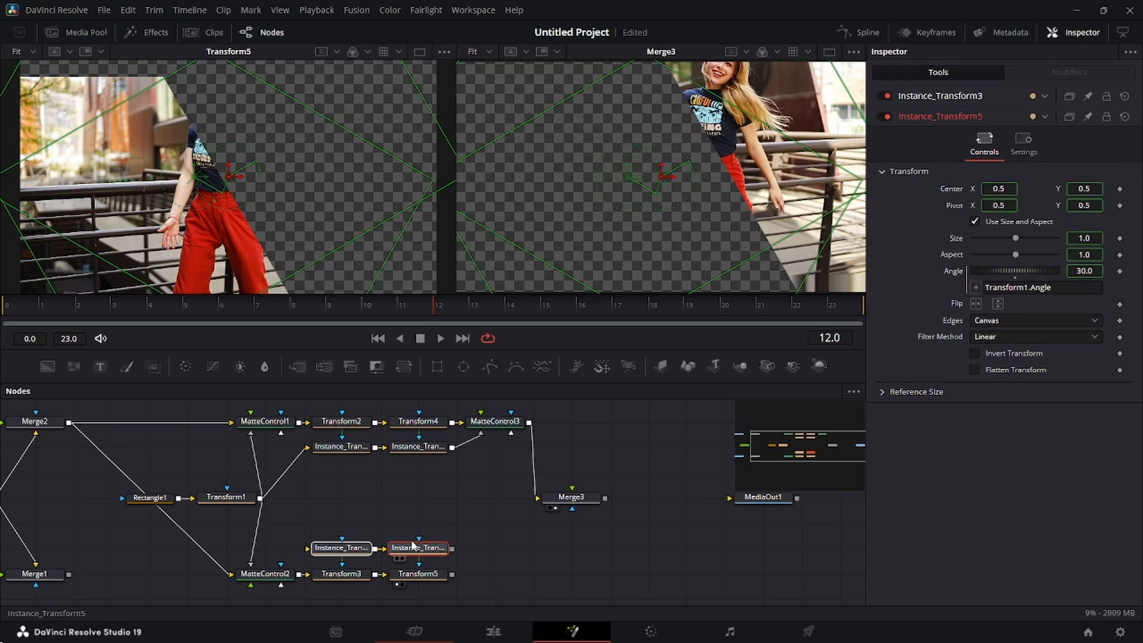
{"action": "left_click", "coordinate": [377, 518]}
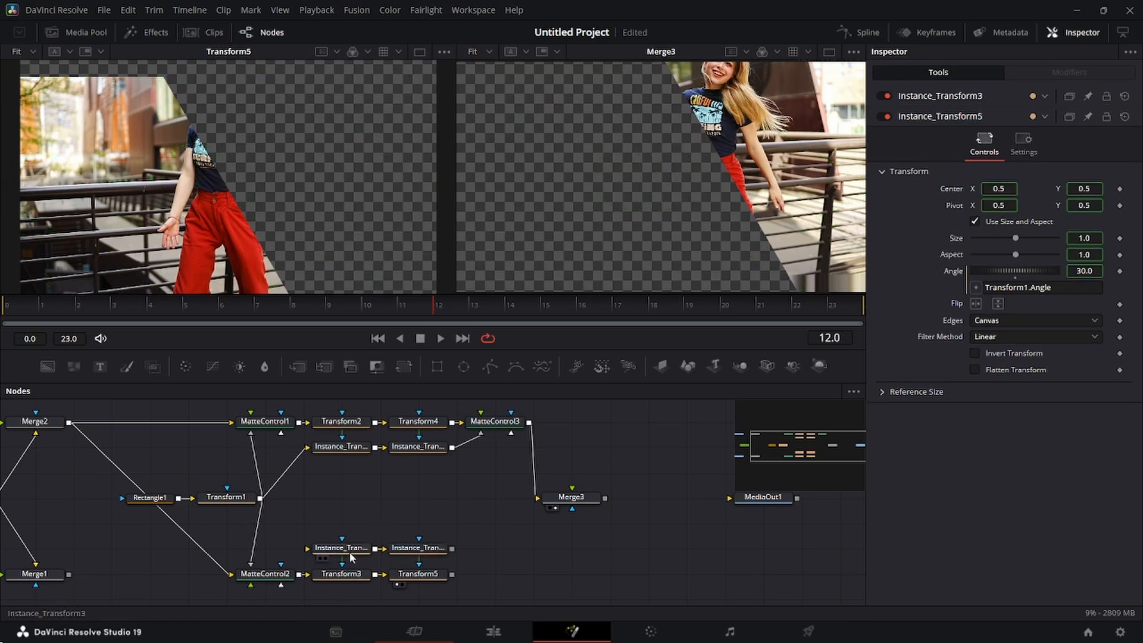
- Try the Duplicate edge mode on Transform3 and return it to Canvas
{"action": "left_click", "coordinate": [354, 577]}
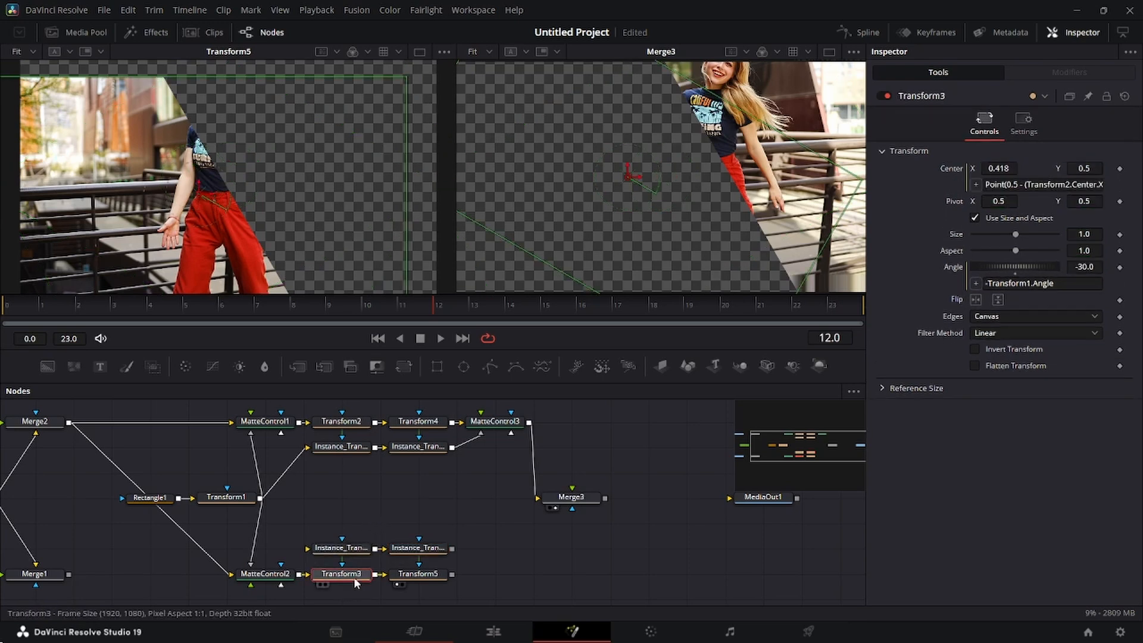
{"action": "left_click", "coordinate": [1016, 314]}
{"action": "left_click", "coordinate": [1020, 362]}
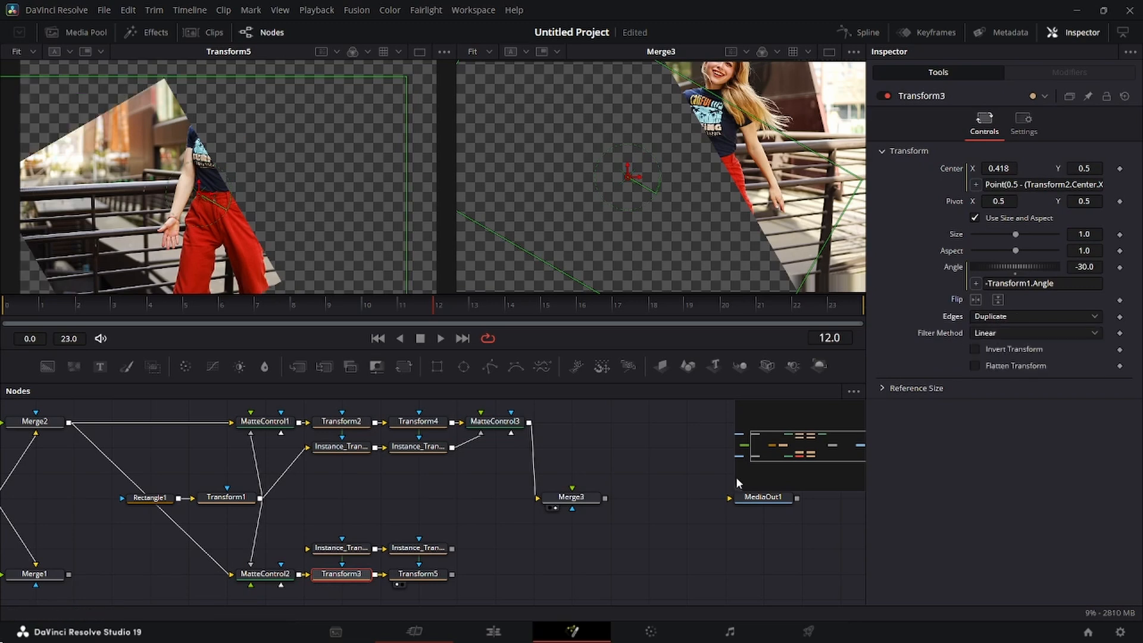
{"action": "left_click", "coordinate": [1022, 315]}
{"action": "left_click", "coordinate": [1024, 330]}
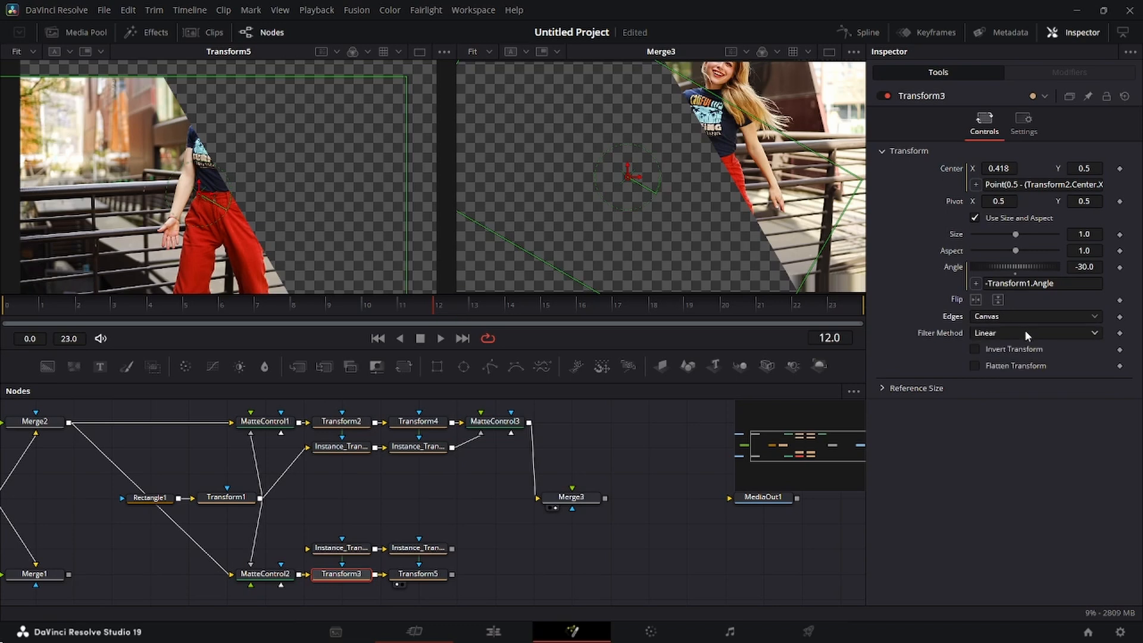
- Compare the Duplicate and Mirror edge modes on Transform3, settle on Duplicate, and enable Flatten Transform
{"action": "left_click", "coordinate": [1052, 313]}
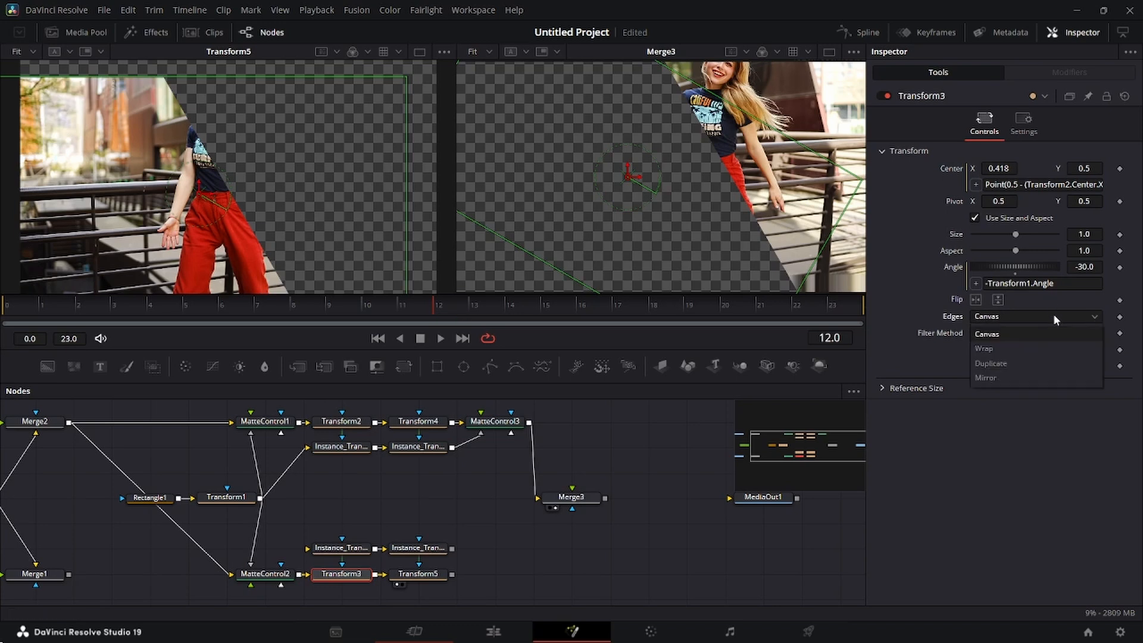
{"action": "left_click", "coordinate": [1044, 359]}
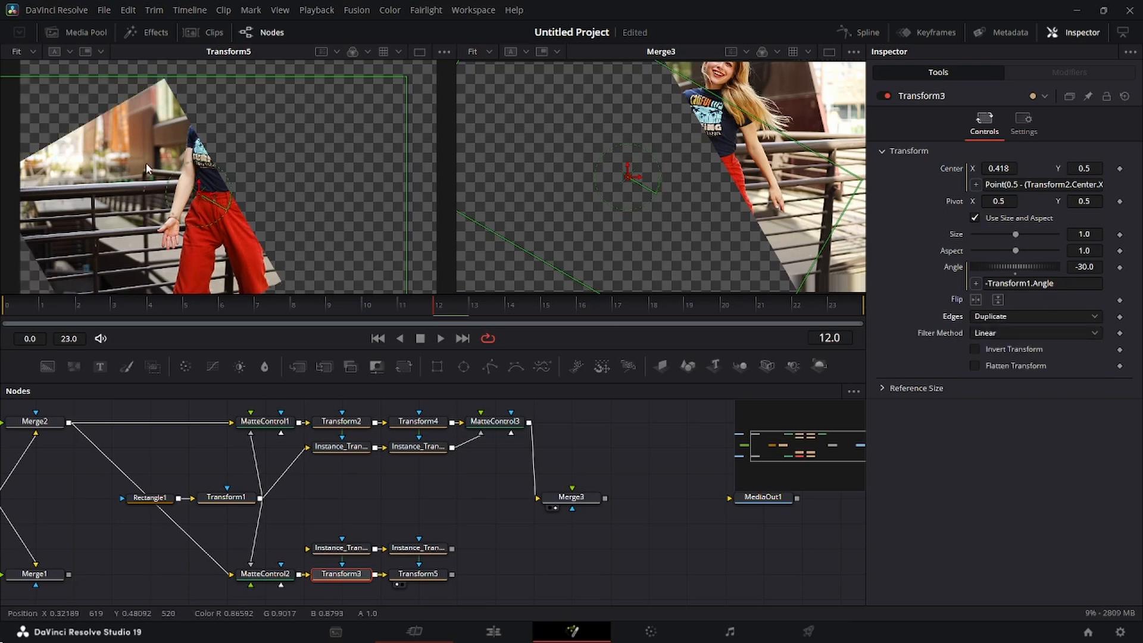
{"action": "left_click", "coordinate": [1057, 313]}
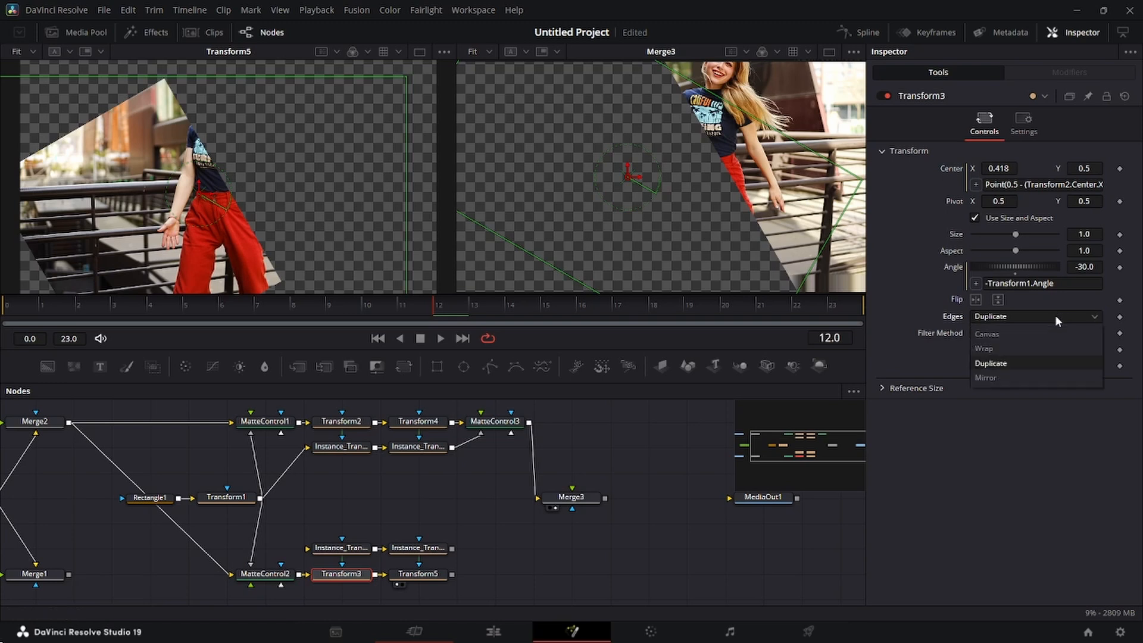
{"action": "left_click", "coordinate": [1014, 380]}
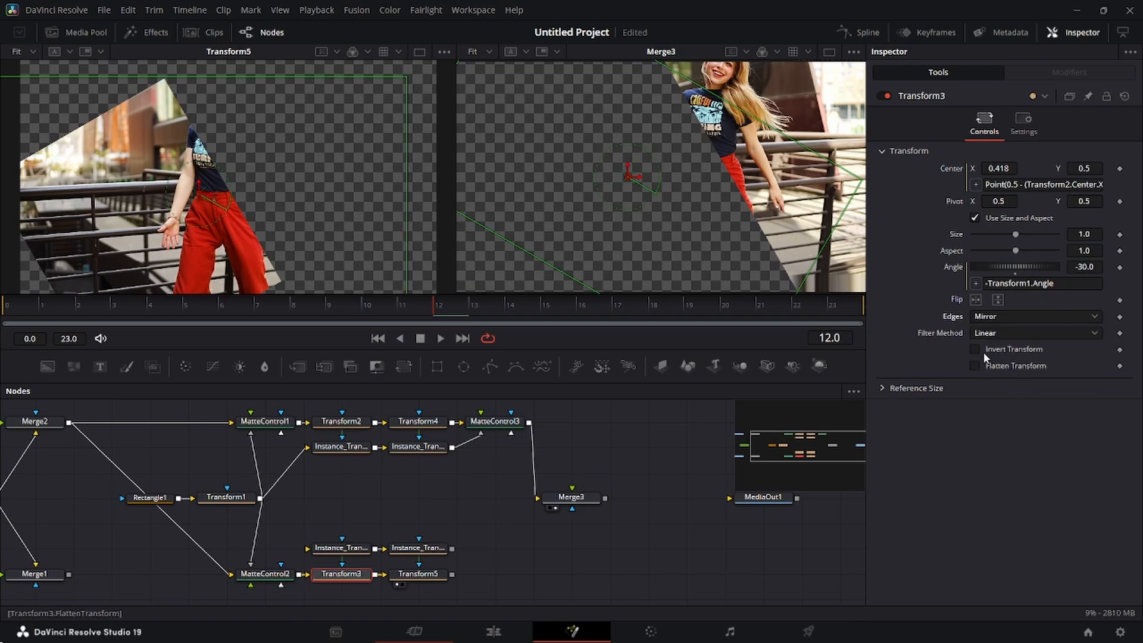
{"action": "left_click", "coordinate": [1026, 313]}
{"action": "left_click", "coordinate": [1005, 363]}
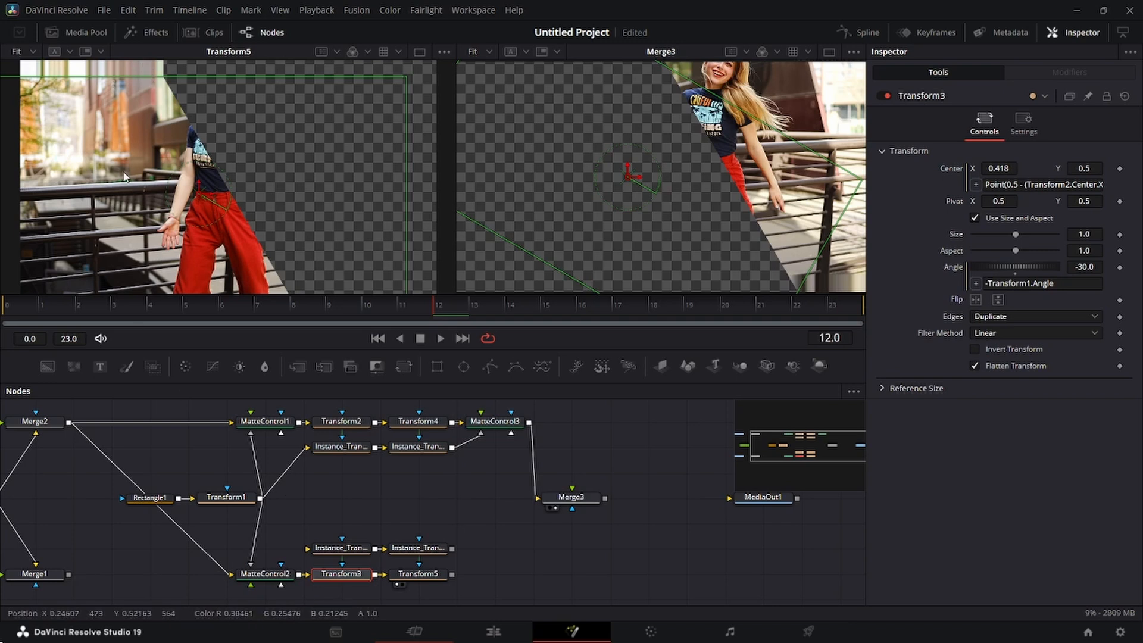
- Deinstance the Edges setting of Instance_Transform3, set it to Canvas, and feed Transform1's output into that node
{"action": "left_click", "coordinate": [354, 551]}
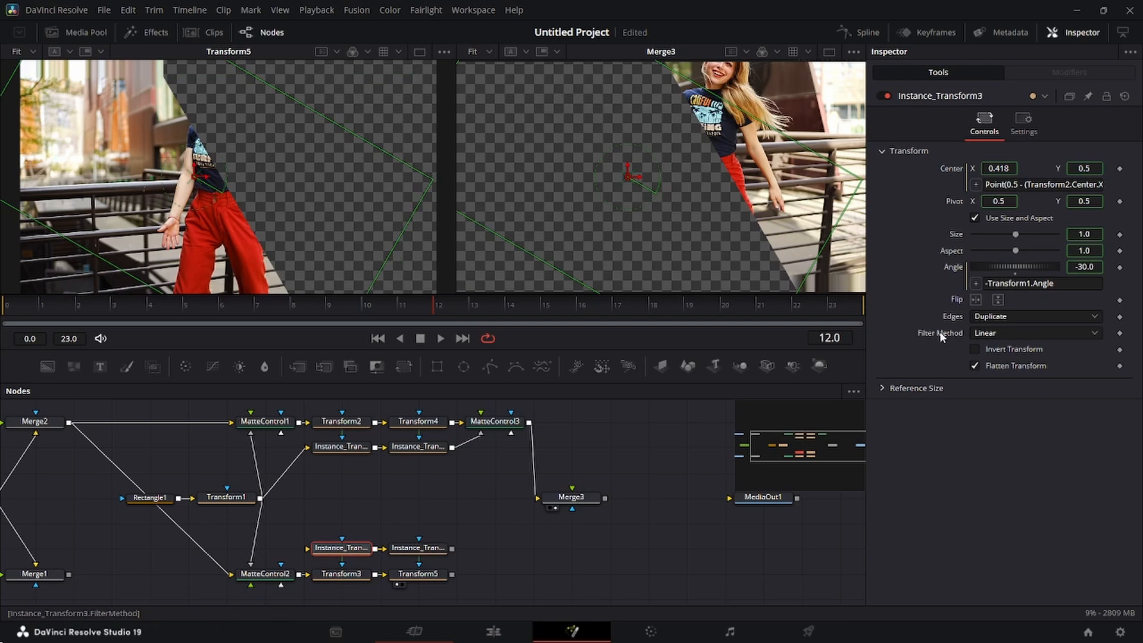
{"action": "right_click", "coordinate": [959, 316]}
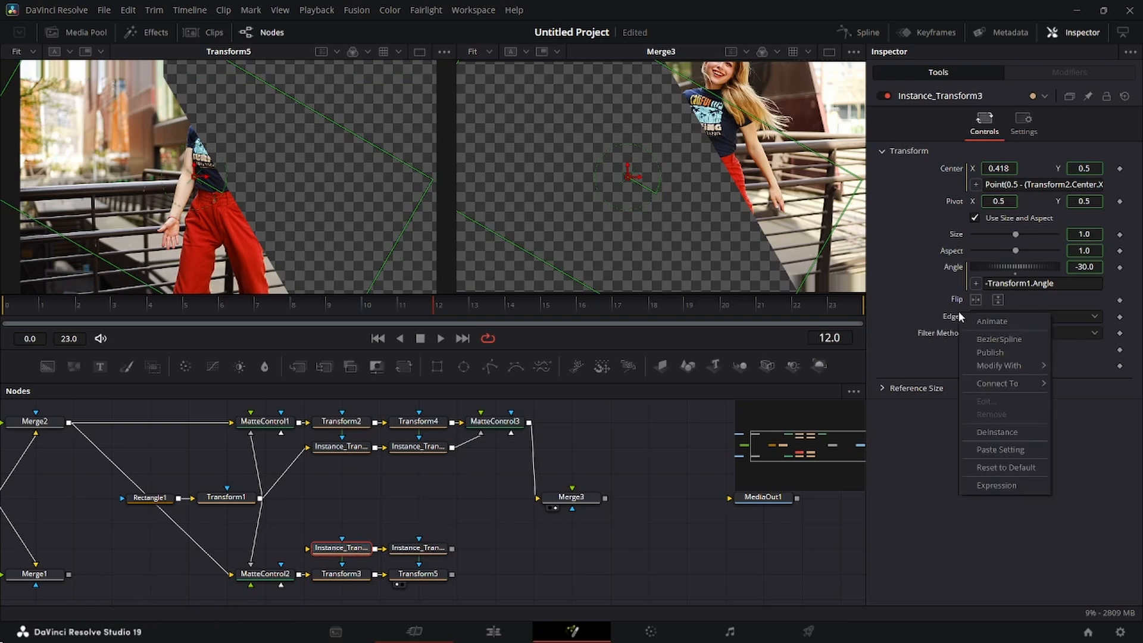
{"action": "left_click", "coordinate": [1024, 431]}
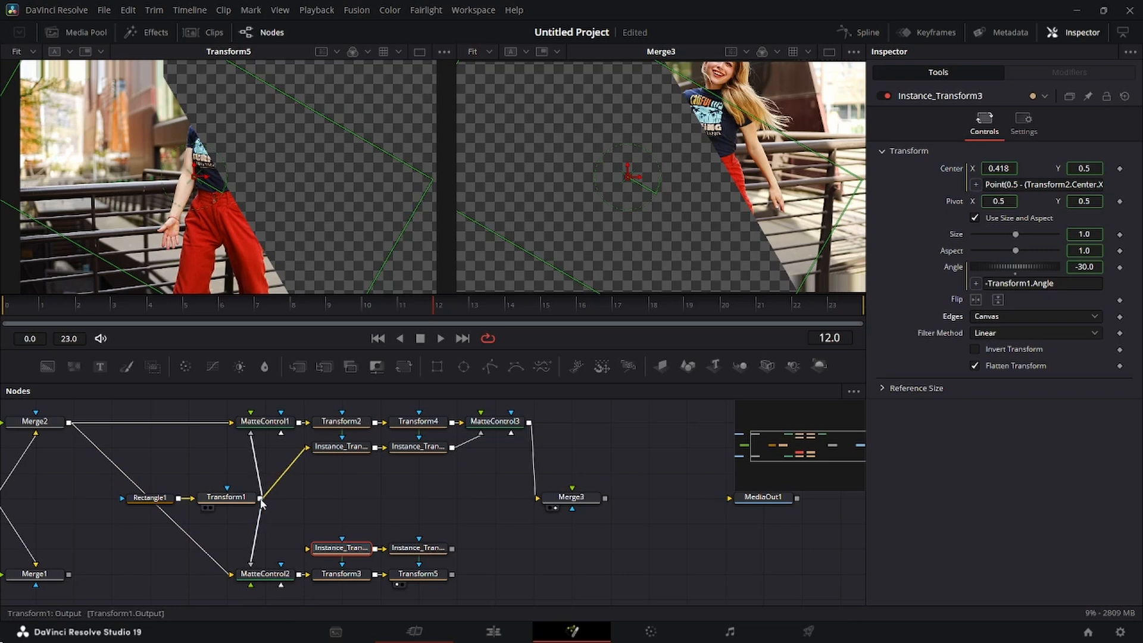
{"action": "left_click_drag", "start_coordinate": [260, 500], "coordinate": [310, 549]}
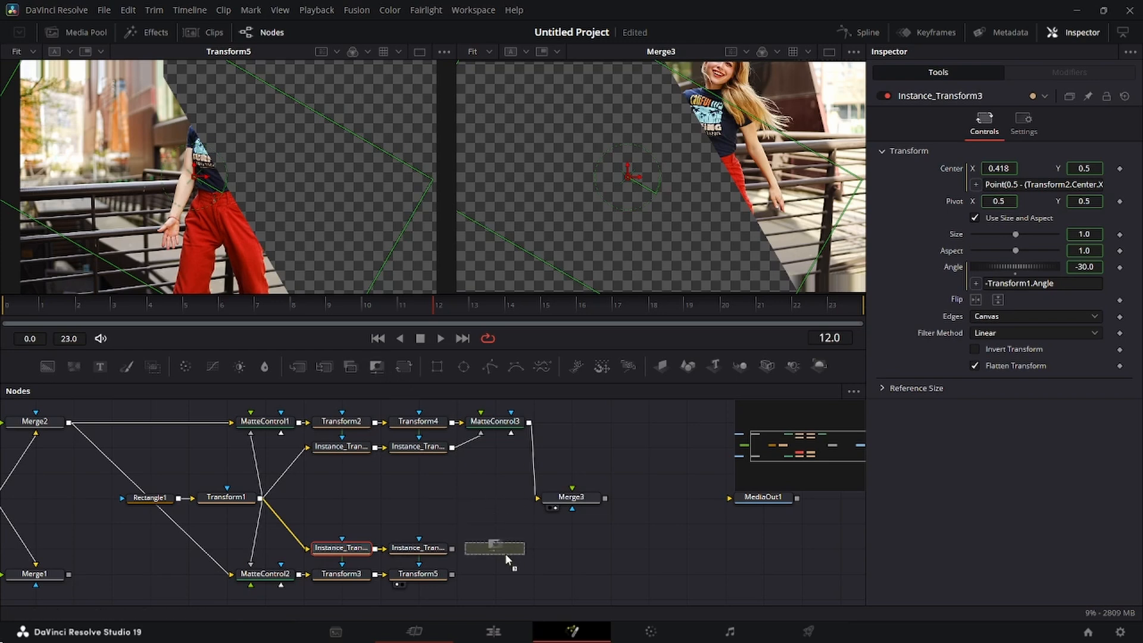
- Add a Matte Control fed by Transform5 with Instance_Transform5 as its garbage matte, and connect its output to Merge3
{"action": "left_click", "coordinate": [506, 565]}
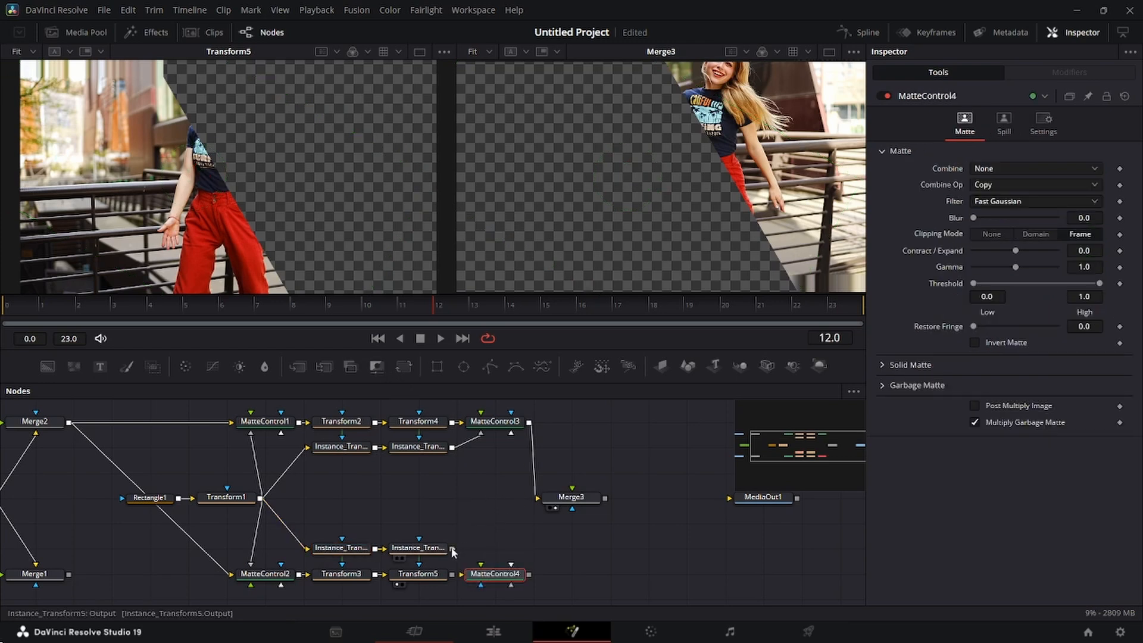
{"action": "left_click_drag", "start_coordinate": [453, 551], "coordinate": [460, 581]}
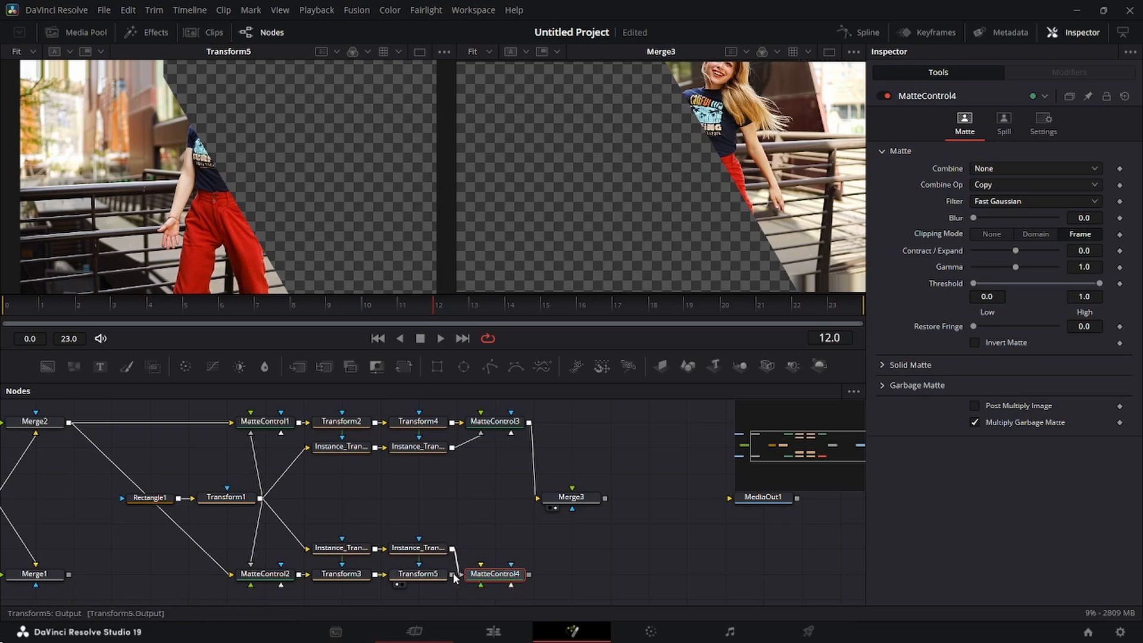
{"action": "left_click_drag", "start_coordinate": [454, 576], "coordinate": [481, 563]}
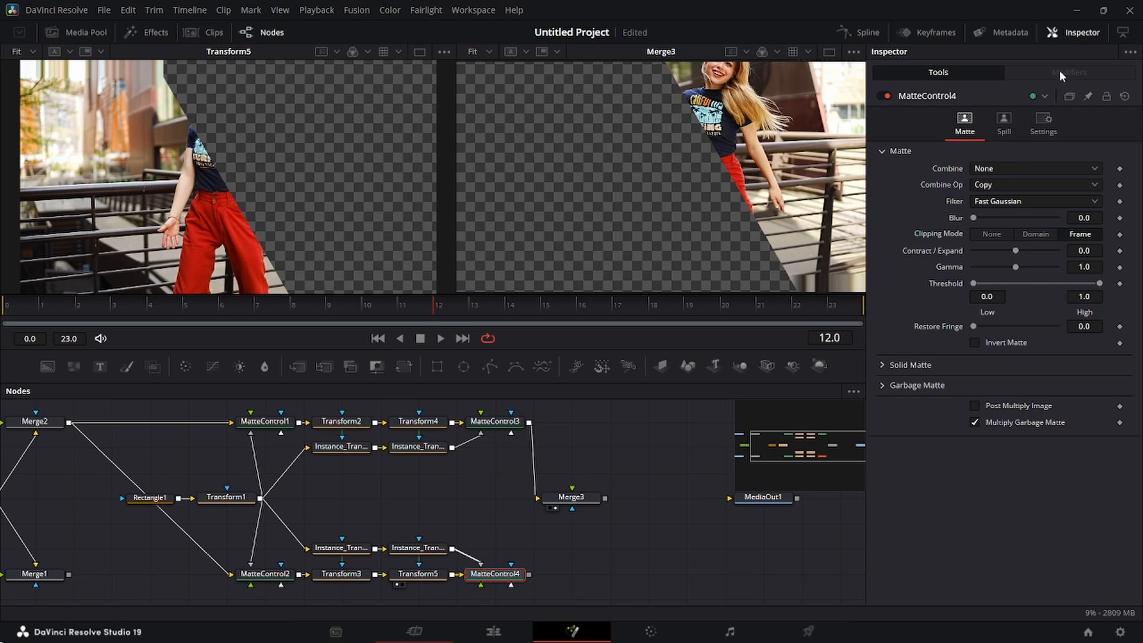
{"action": "left_click", "coordinate": [883, 386]}
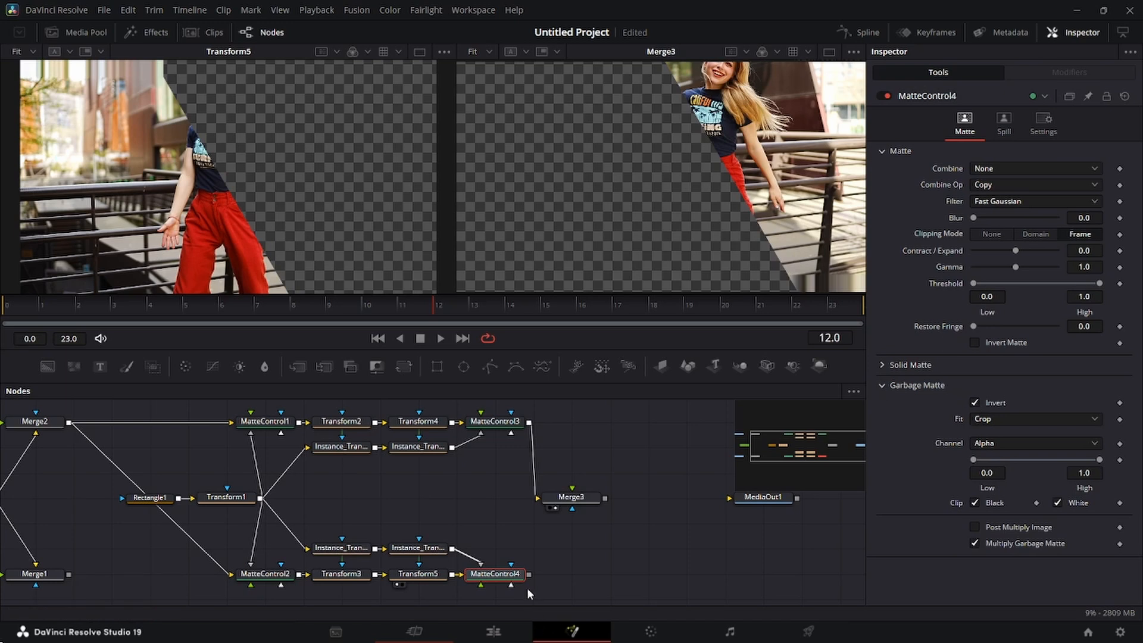
{"action": "left_click_drag", "start_coordinate": [532, 573], "coordinate": [565, 497]}
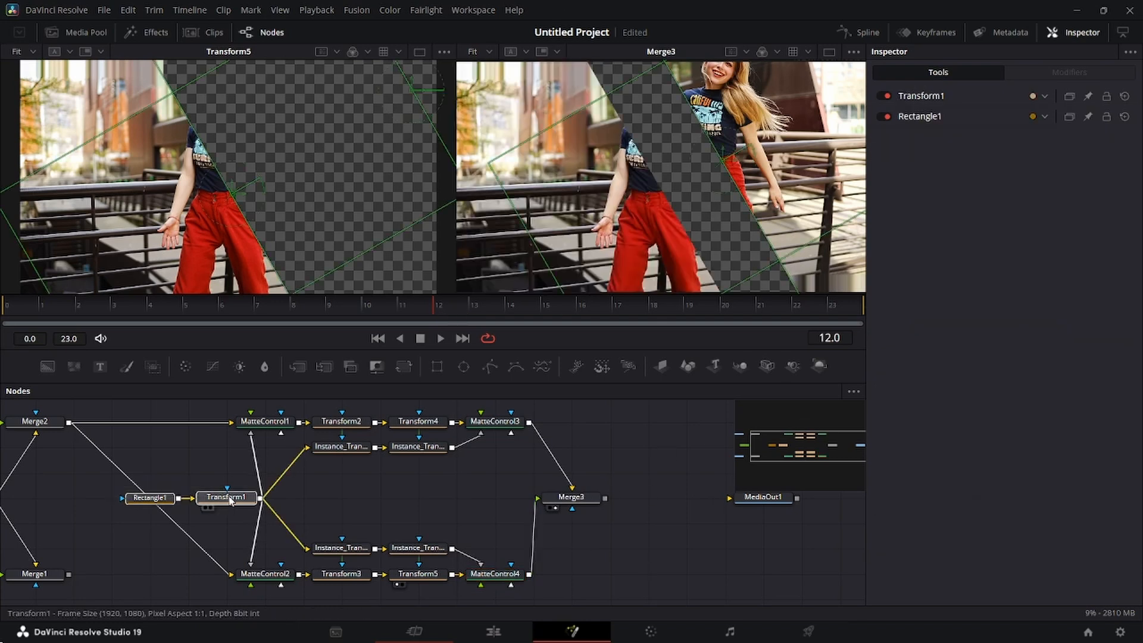
- Tidy the node graph by moving Rectangle1 and Transform1, the lower branch, and Merge3 into a more compact arrangement
{"action": "left_click_drag", "start_coordinate": [228, 498], "coordinate": [224, 481]}
{"action": "left_click", "coordinate": [222, 474]}
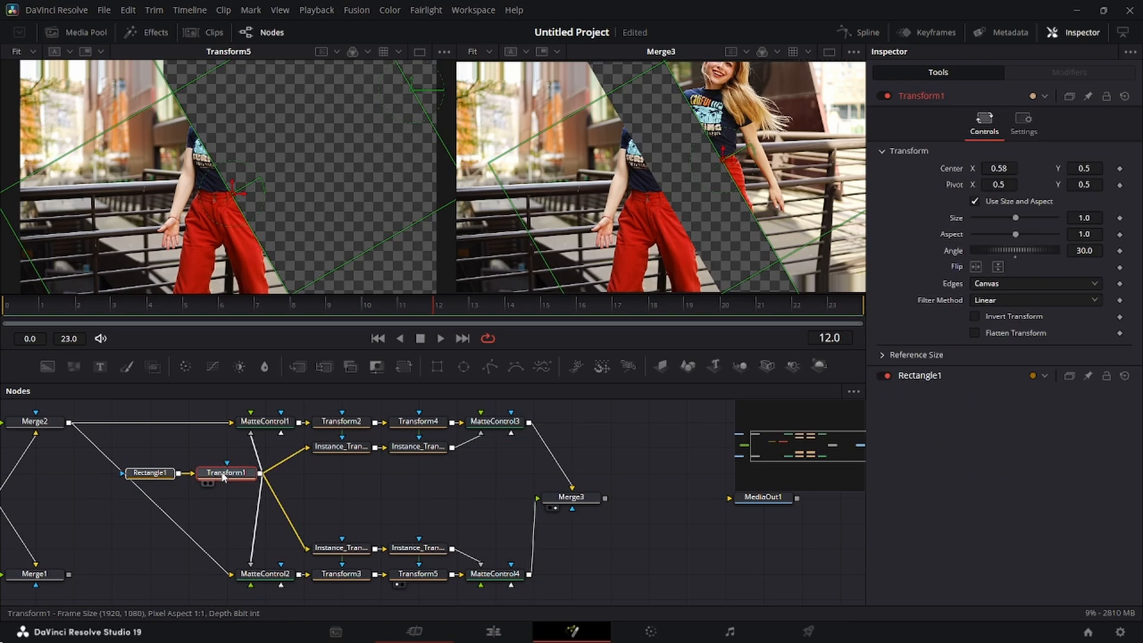
{"action": "left_click_drag", "start_coordinate": [202, 598], "coordinate": [493, 538]}
{"action": "left_click_drag", "start_coordinate": [510, 583], "coordinate": [497, 521]}
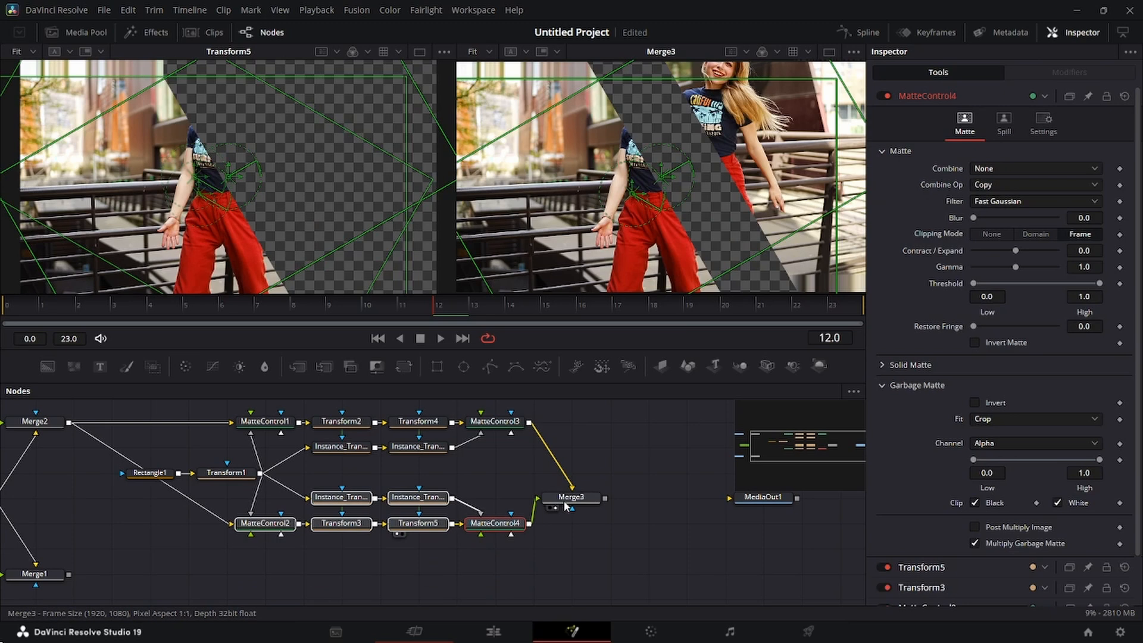
{"action": "left_click_drag", "start_coordinate": [565, 502], "coordinate": [527, 477]}
{"action": "scroll", "coordinate": [609, 505], "scroll_direction": "up", "scroll_amount": 1}
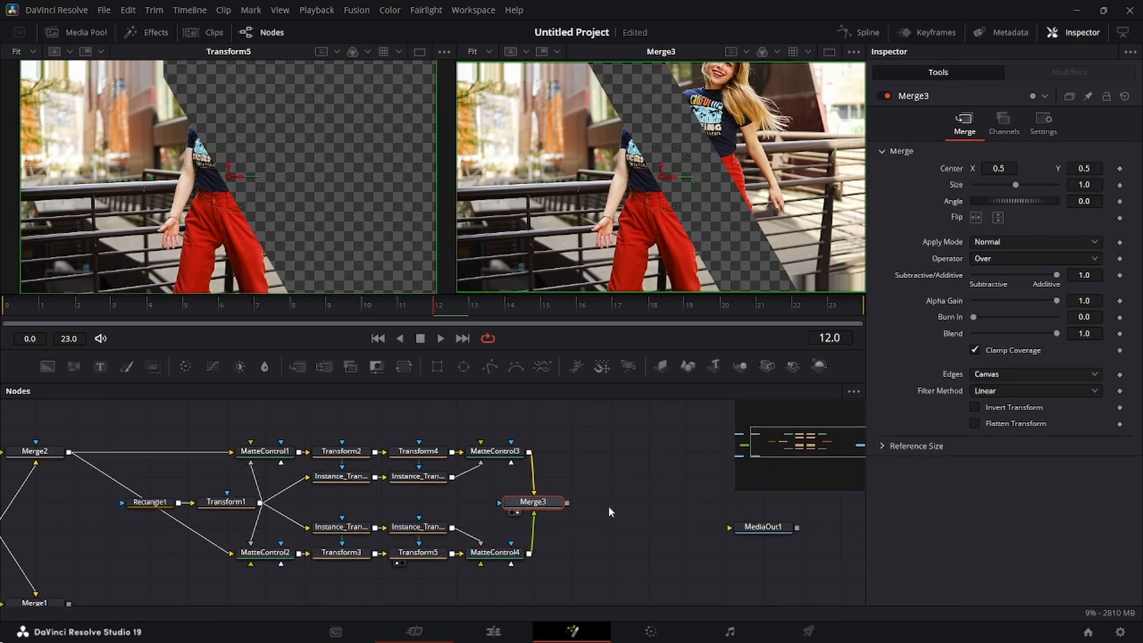
- Test the split by scrubbing Transform2's Center X, leaving it at 0.578
{"action": "left_click_drag", "start_coordinate": [536, 506], "coordinate": [610, 155]}
{"action": "left_click", "coordinate": [341, 451]}
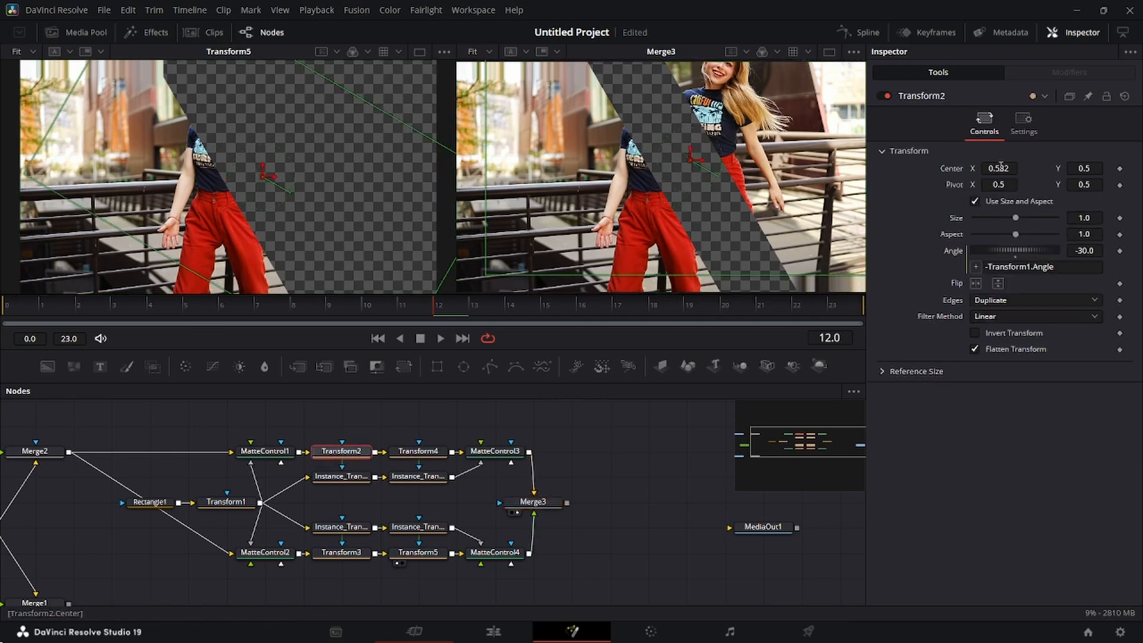
{"action": "mouse_move", "coordinate": [1002, 169]}
{"action": "left_mouse_down"}
{"action": "mouse_move", "coordinate": [1012, 169]}
{"action": "mouse_move", "coordinate": [999, 170]}
{"action": "left_mouse_up"}
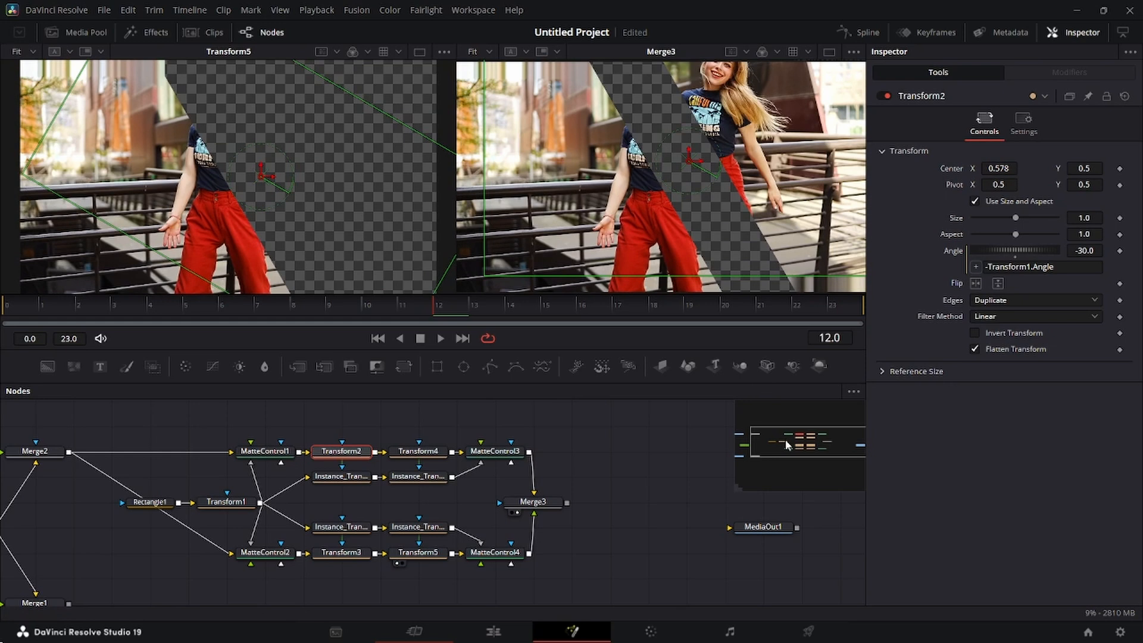
- Move Merge3 directly above MediaOut1 and disconnect MatteControl3 and MatteControl4 from it
{"action": "scroll", "coordinate": [648, 511], "scroll_direction": "right", "scroll_amount": 3}
{"action": "scroll", "coordinate": [647, 509], "scroll_direction": "right", "scroll_amount": 2}
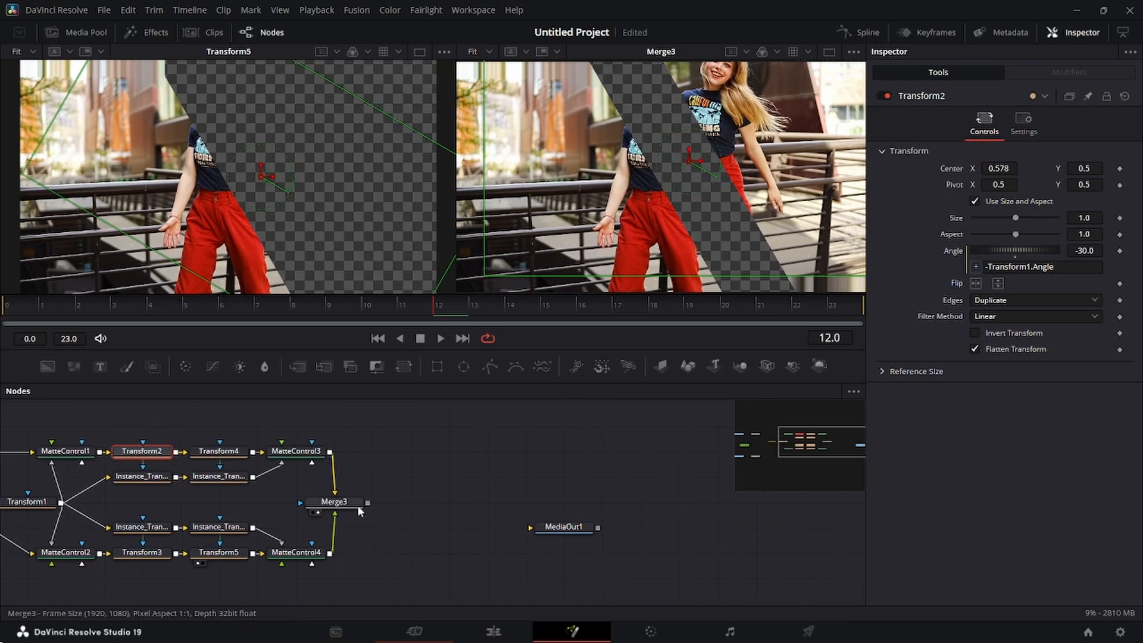
{"action": "left_click_drag", "start_coordinate": [354, 512], "coordinate": [576, 491]}
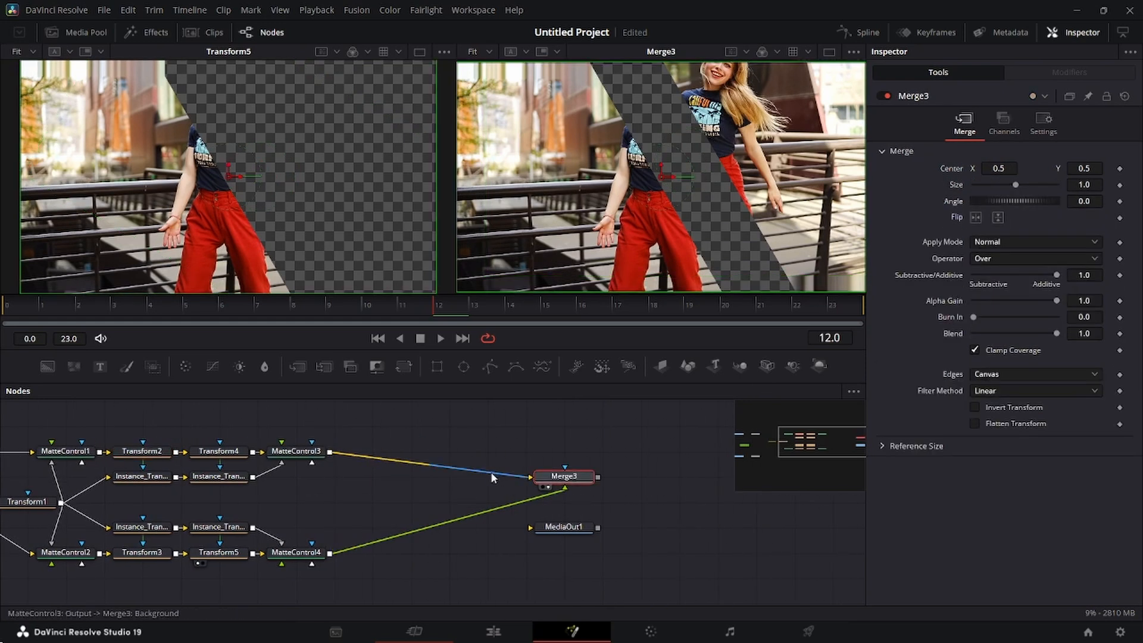
{"action": "left_click", "coordinate": [492, 472]}
{"action": "left_click", "coordinate": [511, 485]}
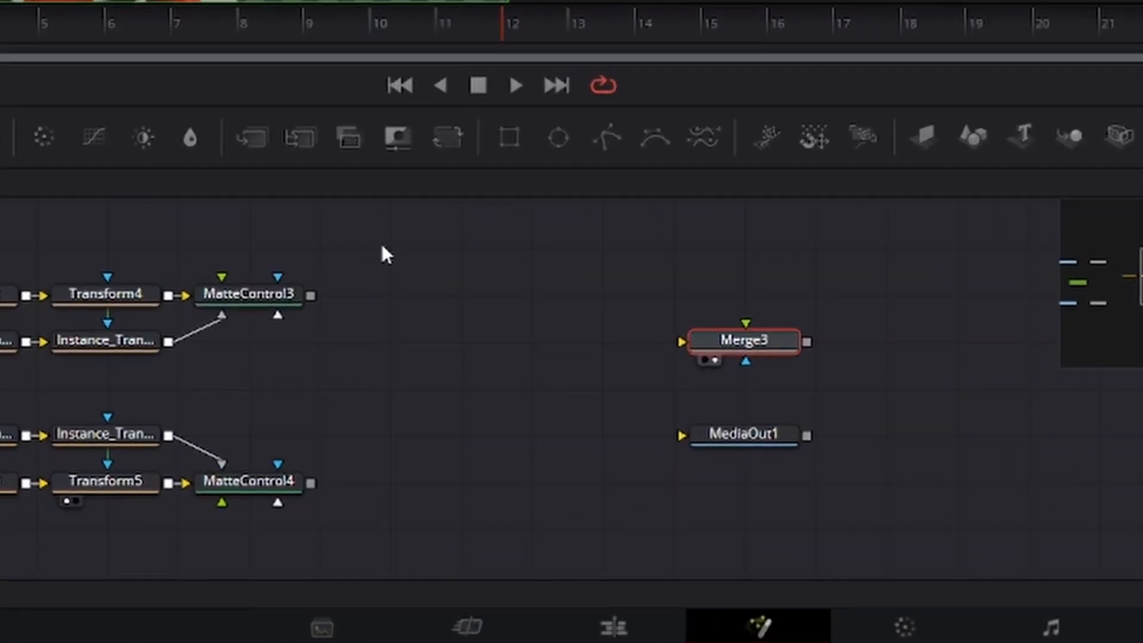
- Add two Transform nodes after MatteControl3 and connect all three in series
{"action": "left_click_drag", "start_coordinate": [447, 137], "coordinate": [421, 286]}
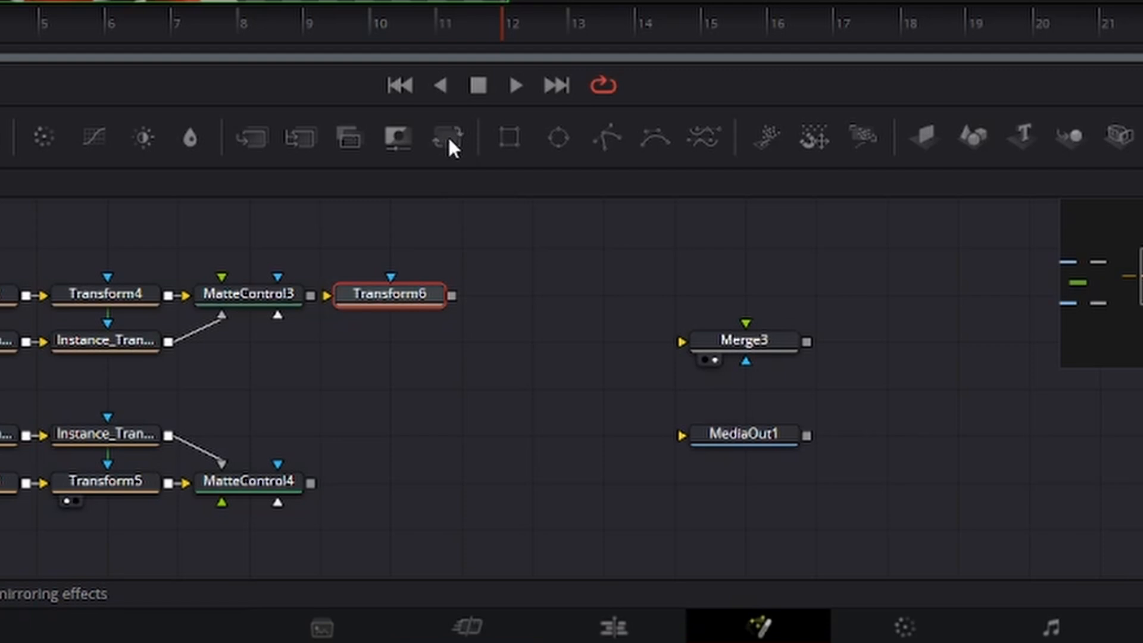
{"action": "left_click_drag", "start_coordinate": [447, 136], "coordinate": [530, 295]}
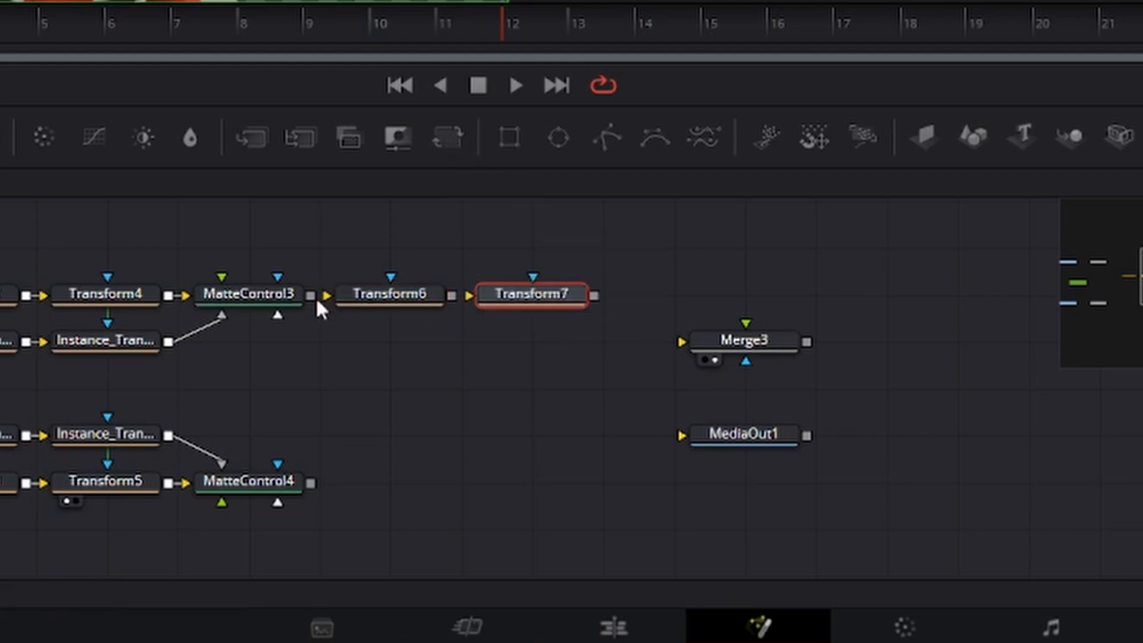
{"action": "left_click_drag", "start_coordinate": [315, 299], "coordinate": [329, 296]}
{"action": "left_click_drag", "start_coordinate": [452, 295], "coordinate": [484, 303]}
- Pin Transform1's settings and link Transform6's Angle to them with the expression -Transform1.Angle
{"action": "left_click", "coordinate": [401, 295]}
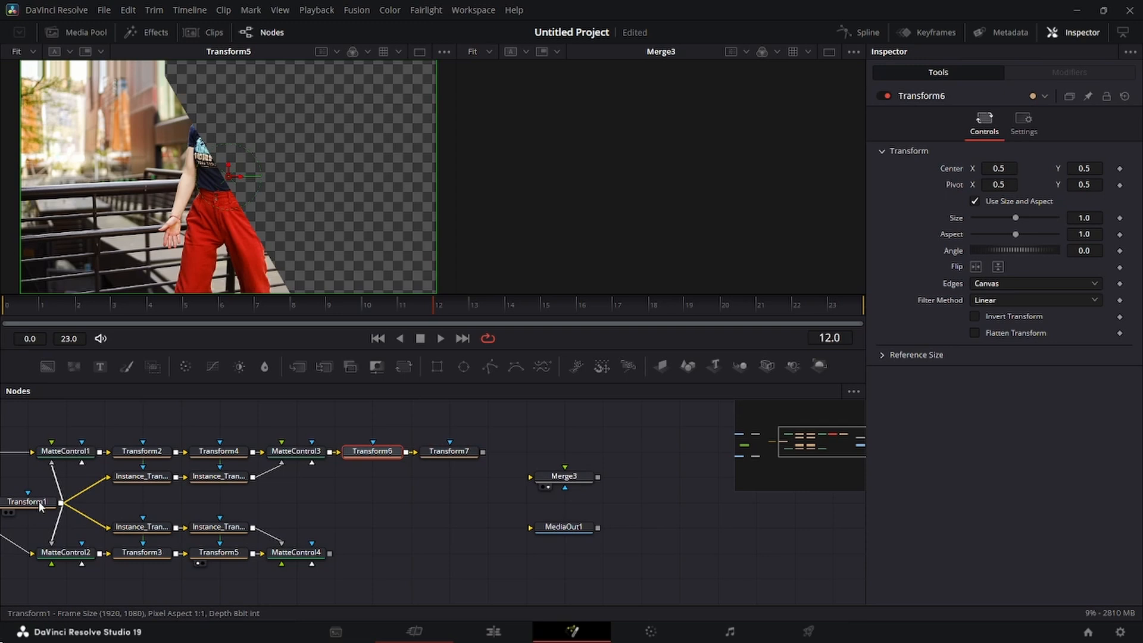
{"action": "left_click", "coordinate": [40, 506]}
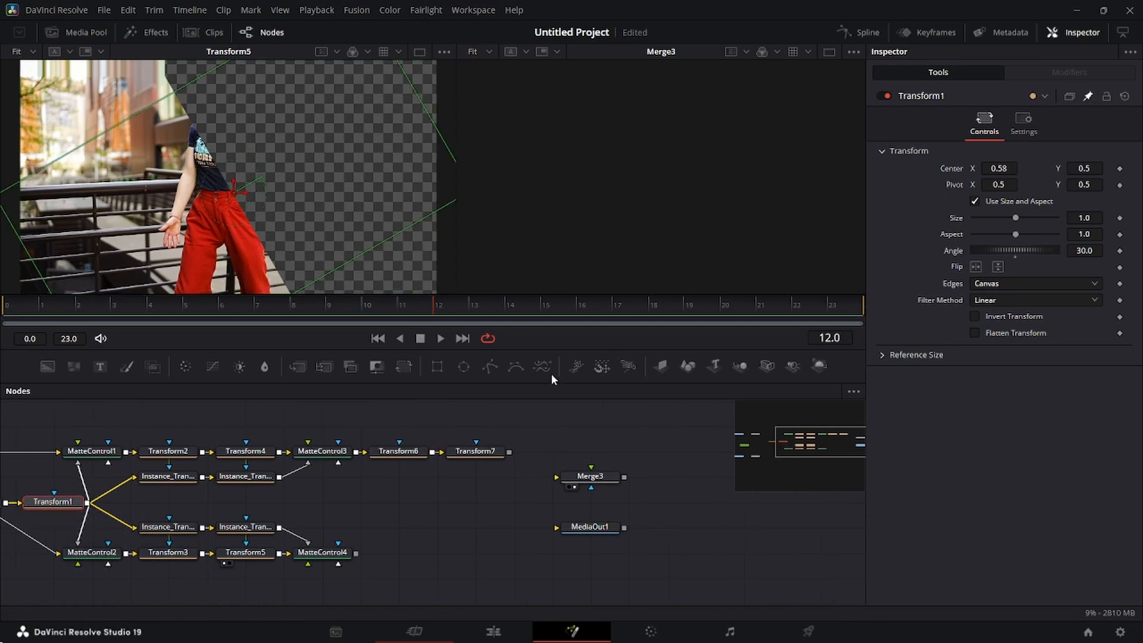
{"action": "left_click", "coordinate": [409, 456]}
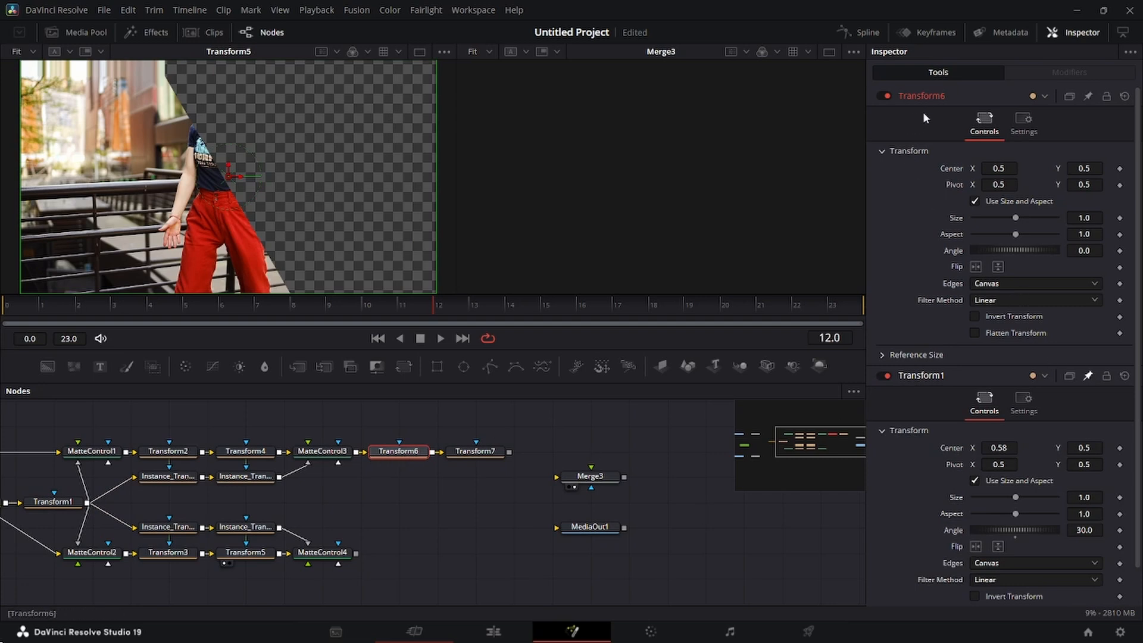
{"action": "right_click", "coordinate": [959, 253]}
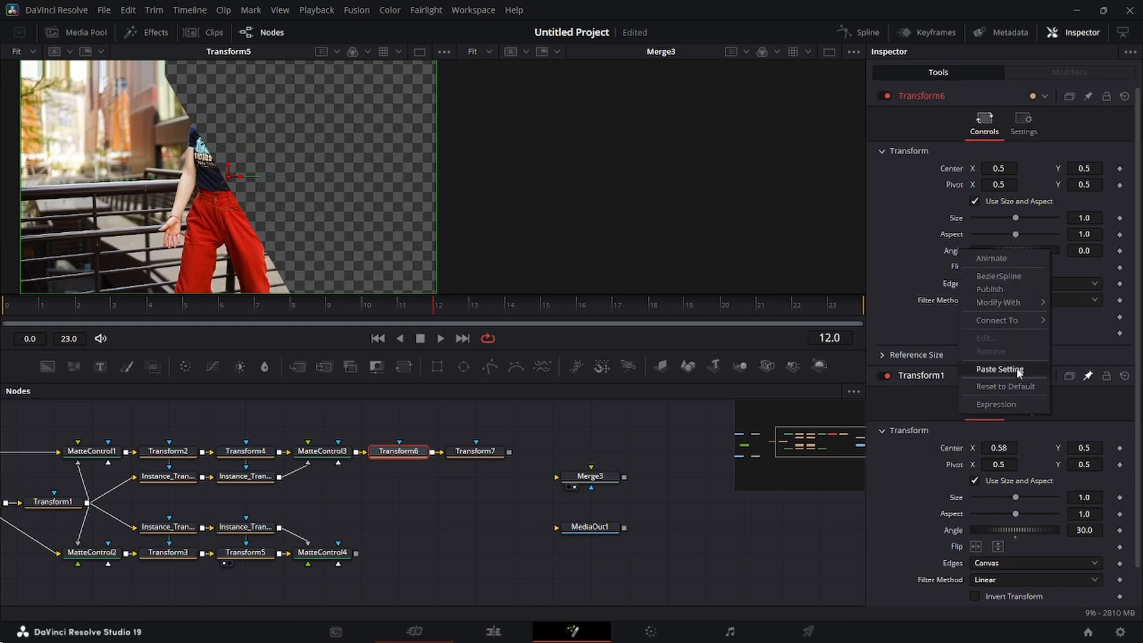
{"action": "left_click", "coordinate": [1015, 406]}
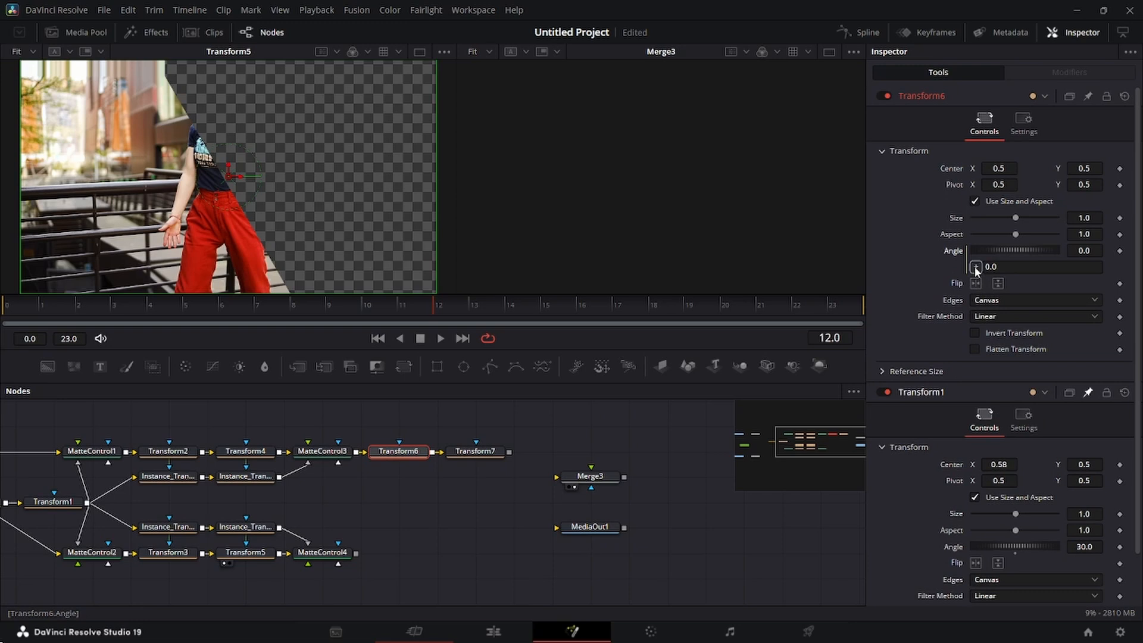
{"action": "left_click_drag", "start_coordinate": [976, 268], "coordinate": [956, 548]}
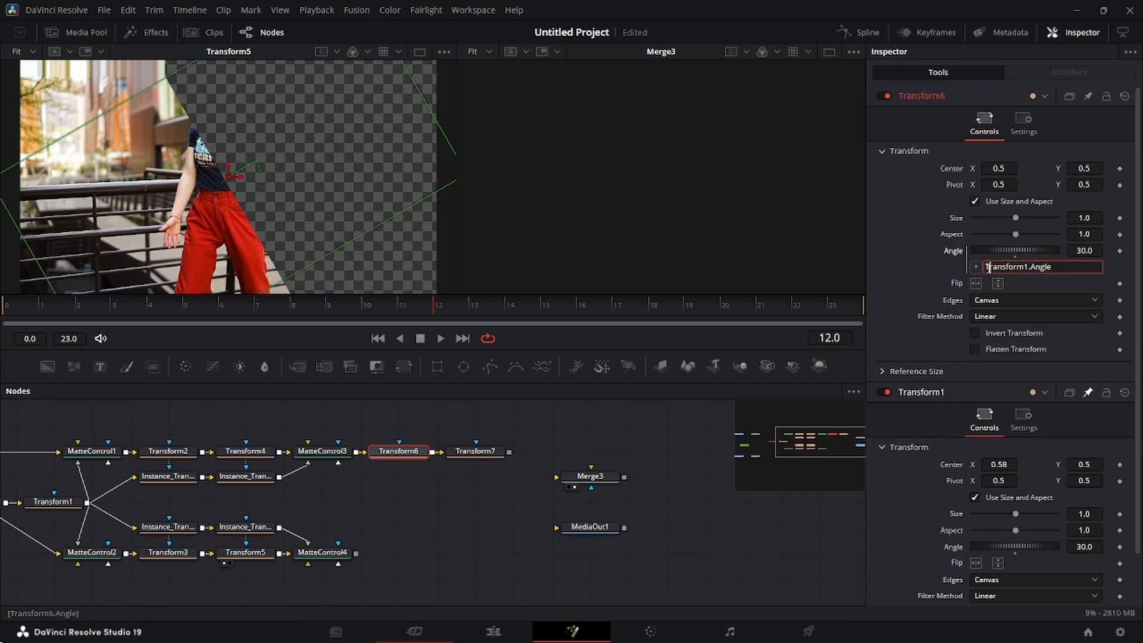
{"action": "type", "text": "-"}
{"action": "key", "text": "Return"}
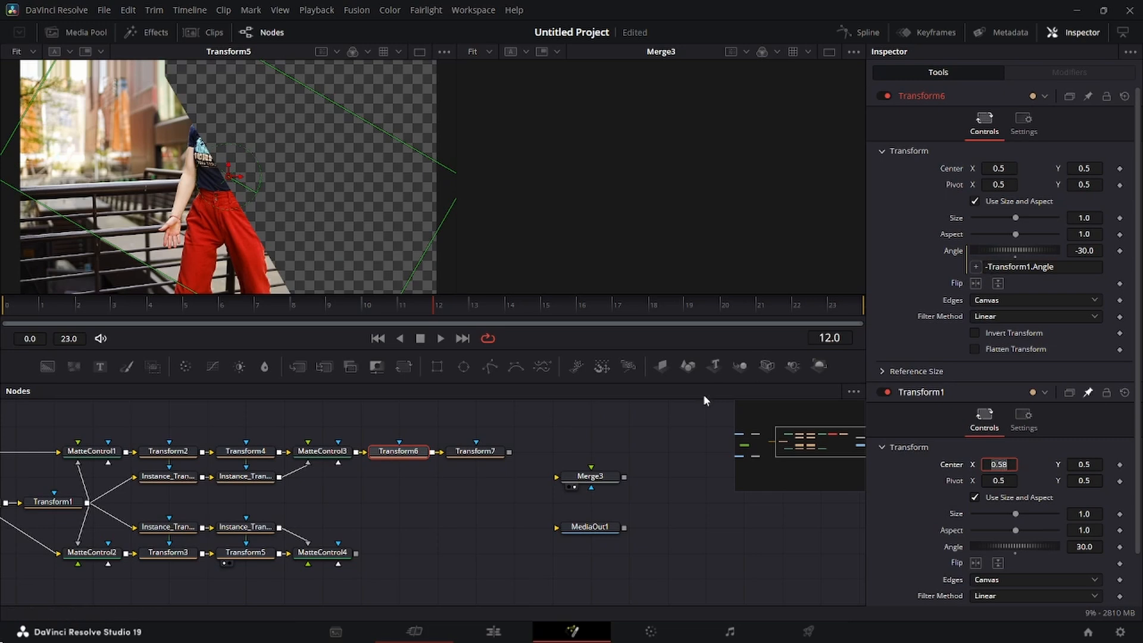
- Link Transform7's Angle to Transform1 with the expression Transform1.Angle
{"action": "left_click", "coordinate": [458, 453]}
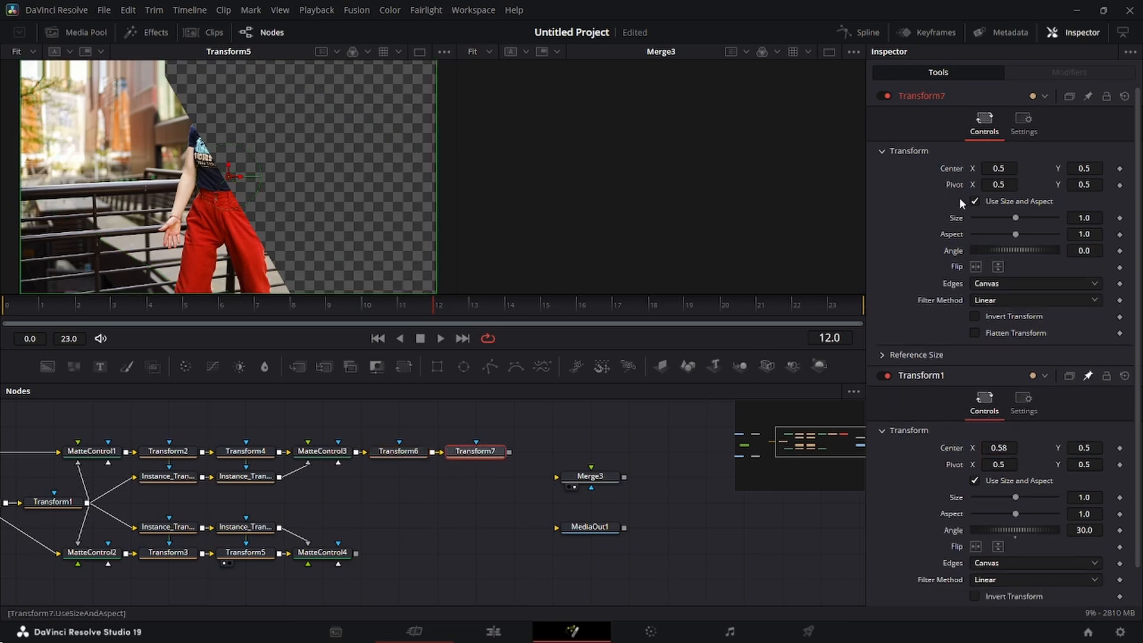
{"action": "right_click", "coordinate": [951, 255]}
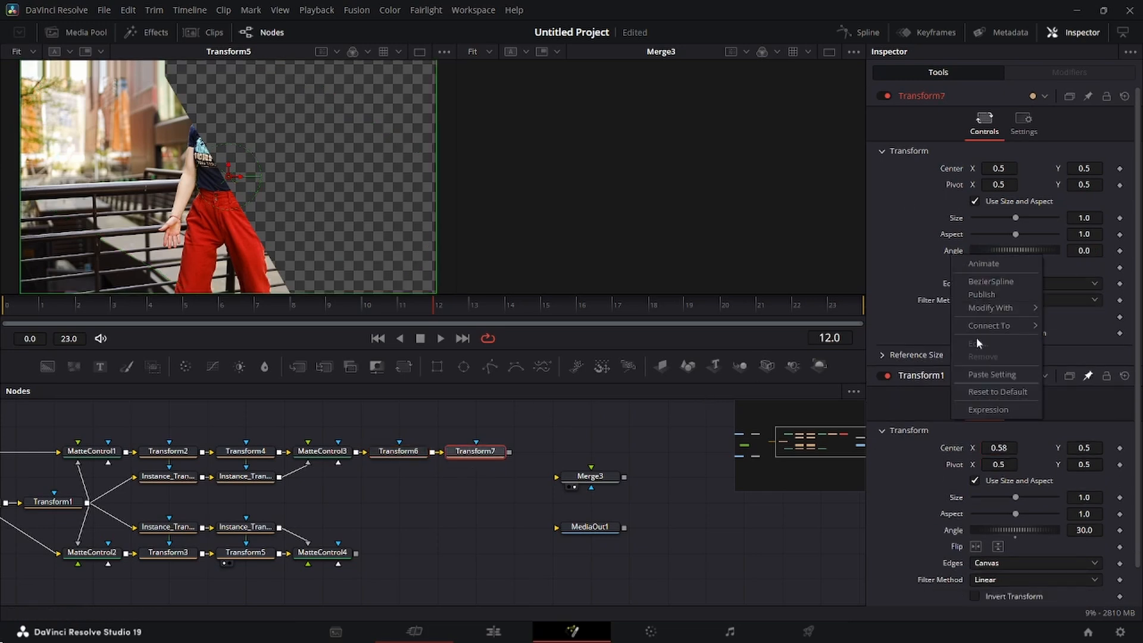
{"action": "left_click", "coordinate": [1007, 410]}
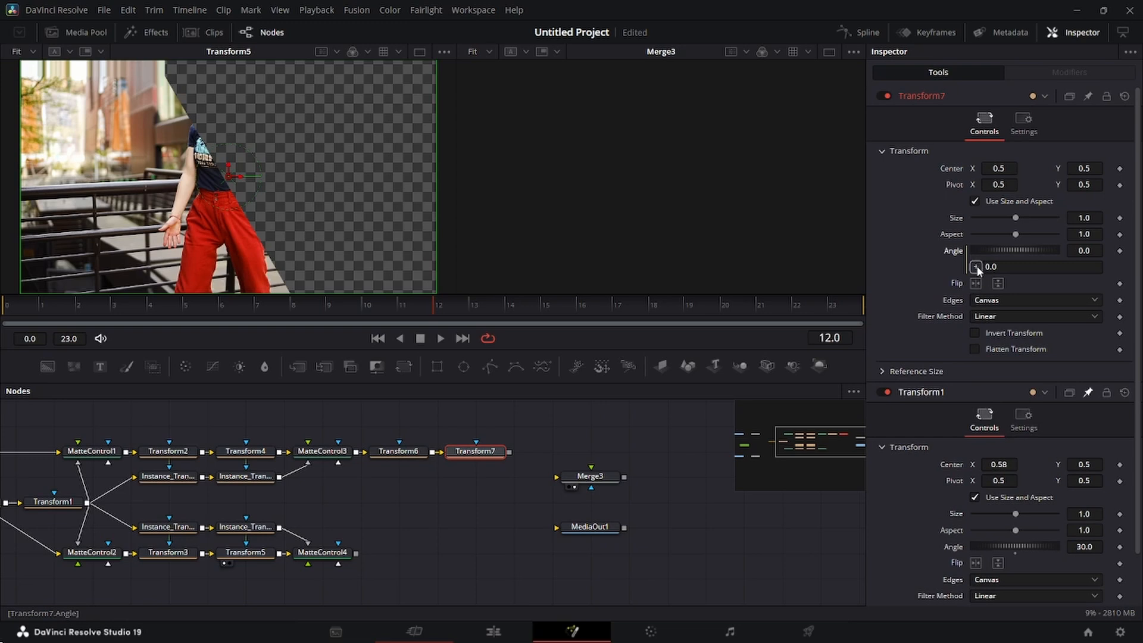
{"action": "left_click_drag", "start_coordinate": [977, 269], "coordinate": [962, 549]}
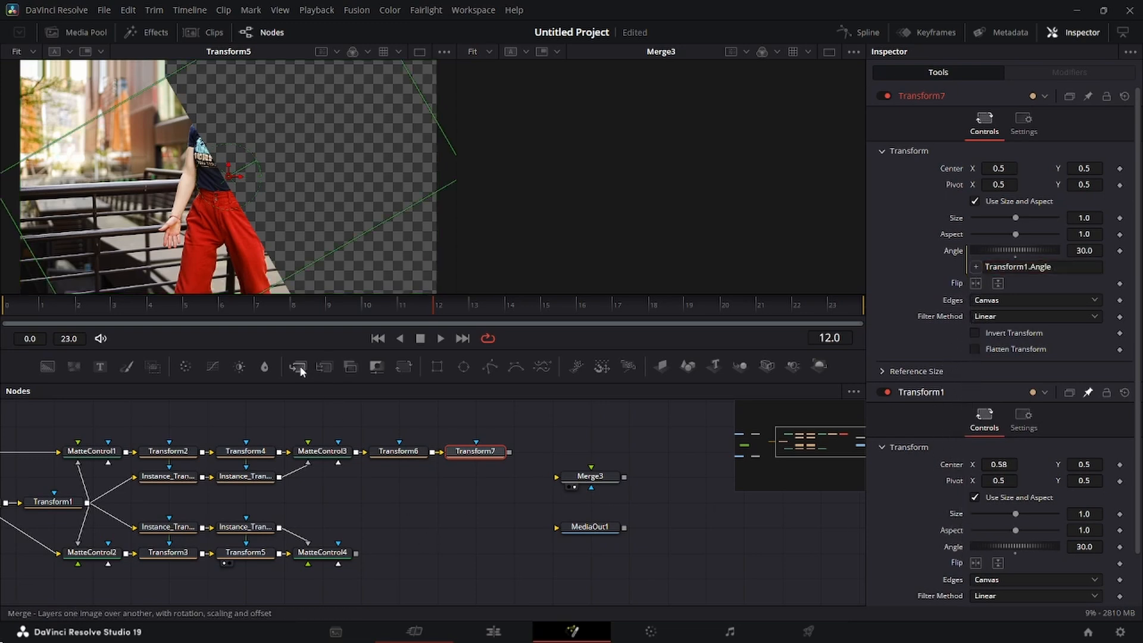
- Add two Transform nodes after MatteControl4 and connect all three in series
{"action": "left_click_drag", "start_coordinate": [405, 366], "coordinate": [399, 552]}
{"action": "left_click_drag", "start_coordinate": [405, 369], "coordinate": [475, 553]}
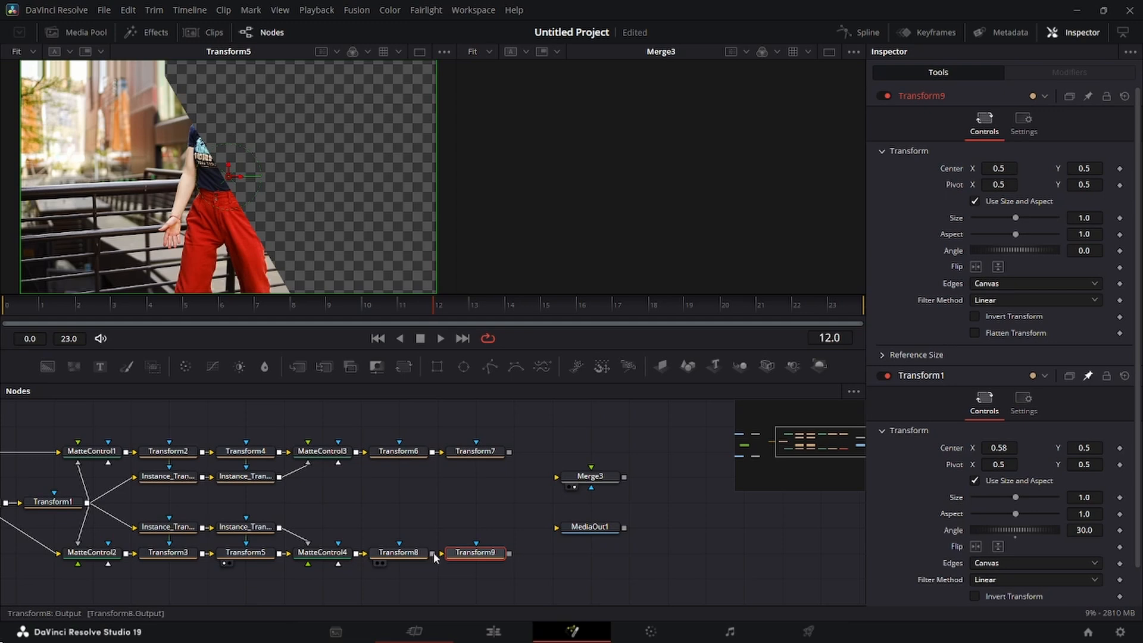
- Give Transform8's Angle the expression -Transform1.Angle
{"action": "left_click", "coordinate": [398, 552]}
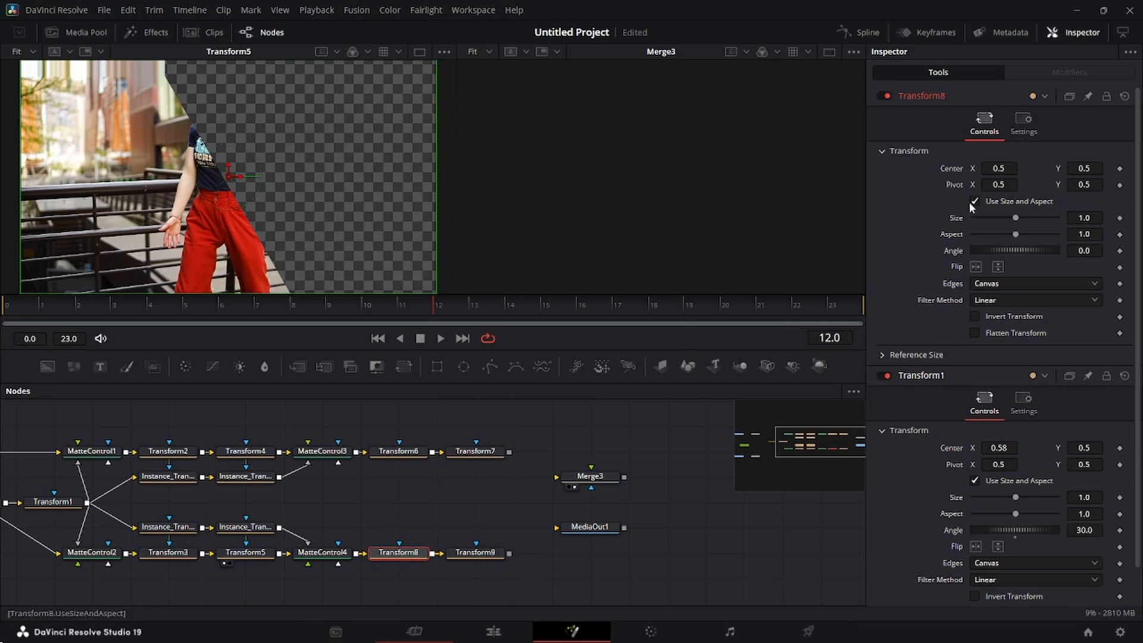
{"action": "right_click", "coordinate": [957, 249]}
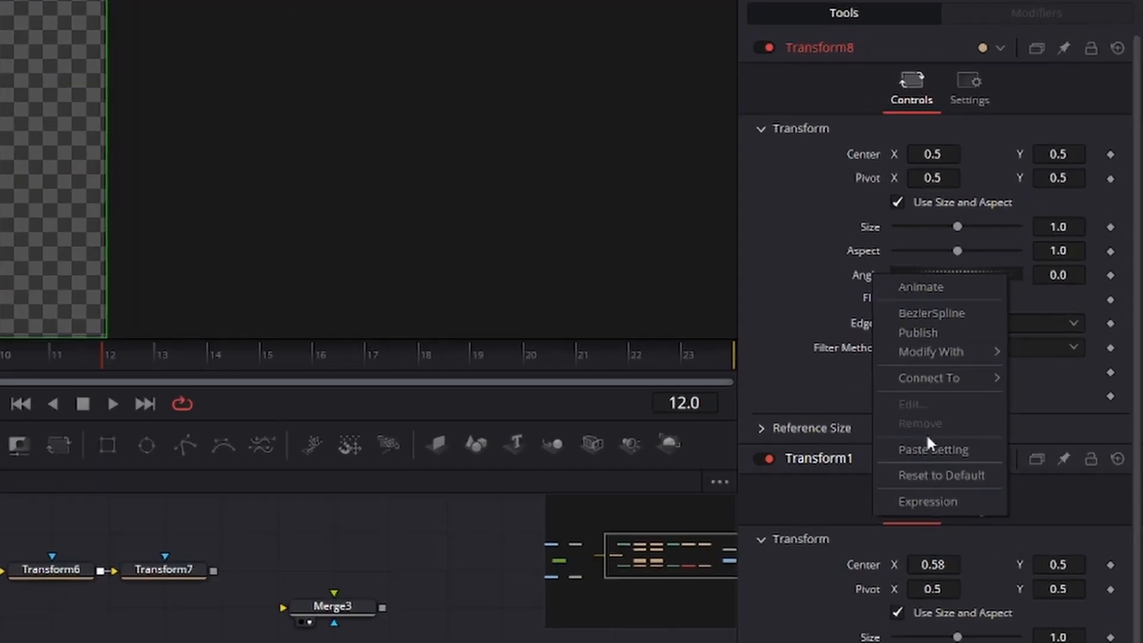
{"action": "left_click", "coordinate": [1009, 404]}
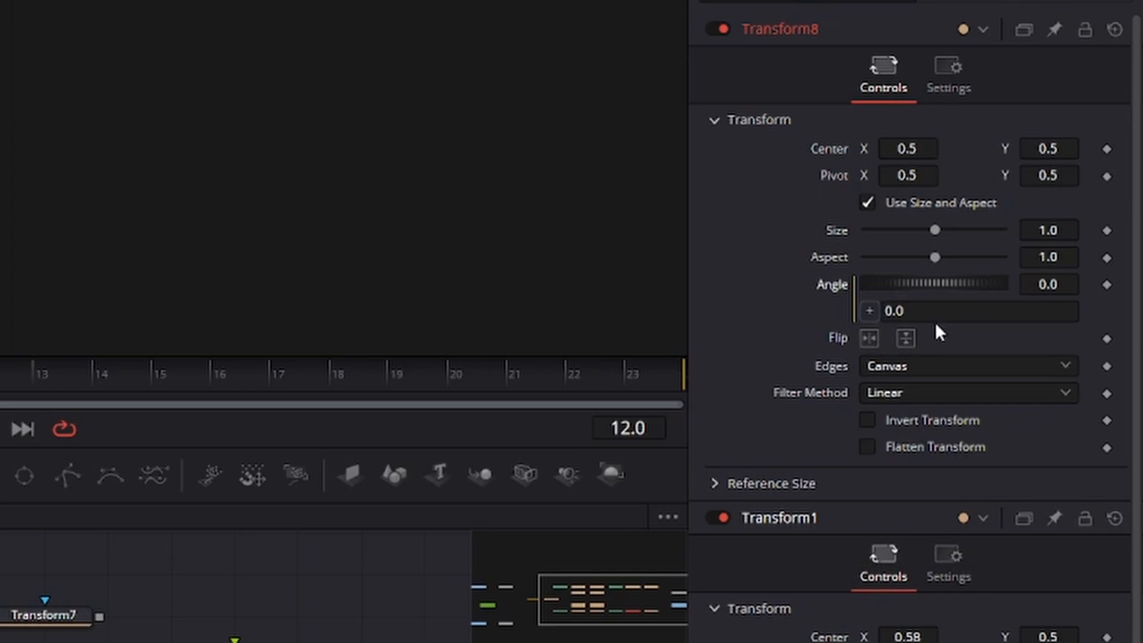
{"action": "left_click", "coordinate": [940, 313]}
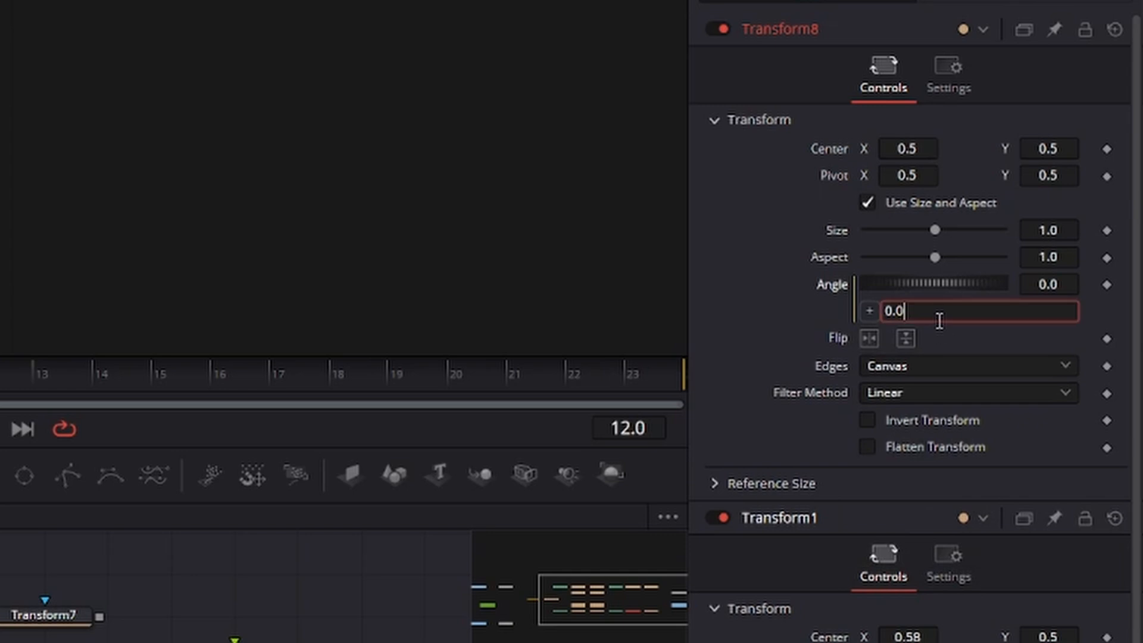
{"action": "type", "text": "Transform1.Angle"}
{"action": "key", "text": "Return"}
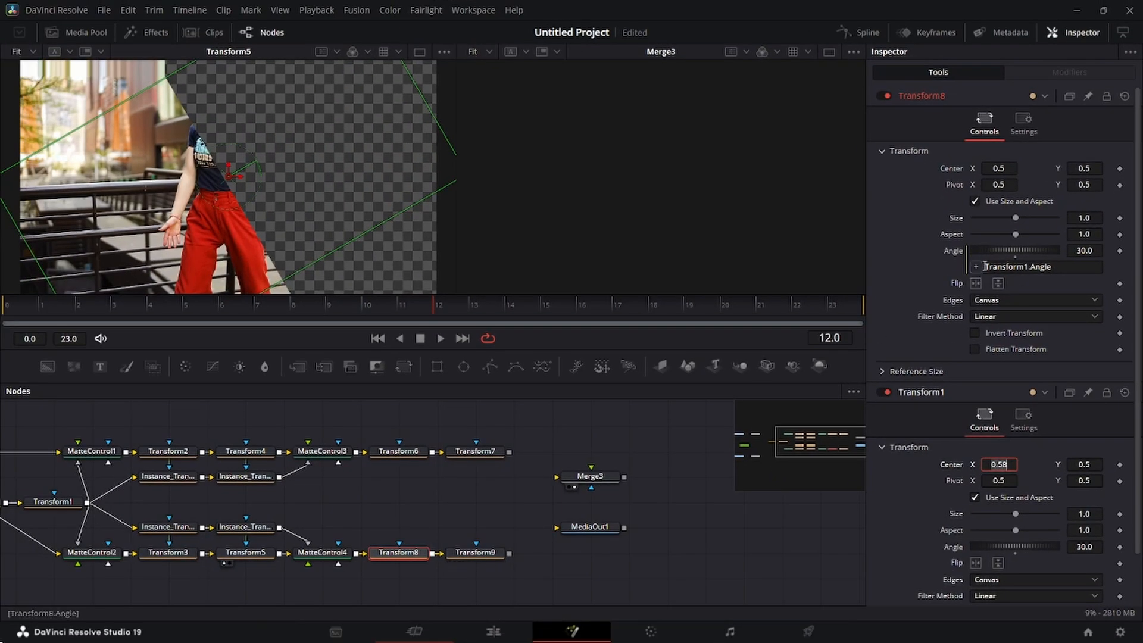
{"action": "left_click", "coordinate": [988, 268]}
{"action": "type", "text": "-"}
{"action": "key", "text": "Return"}
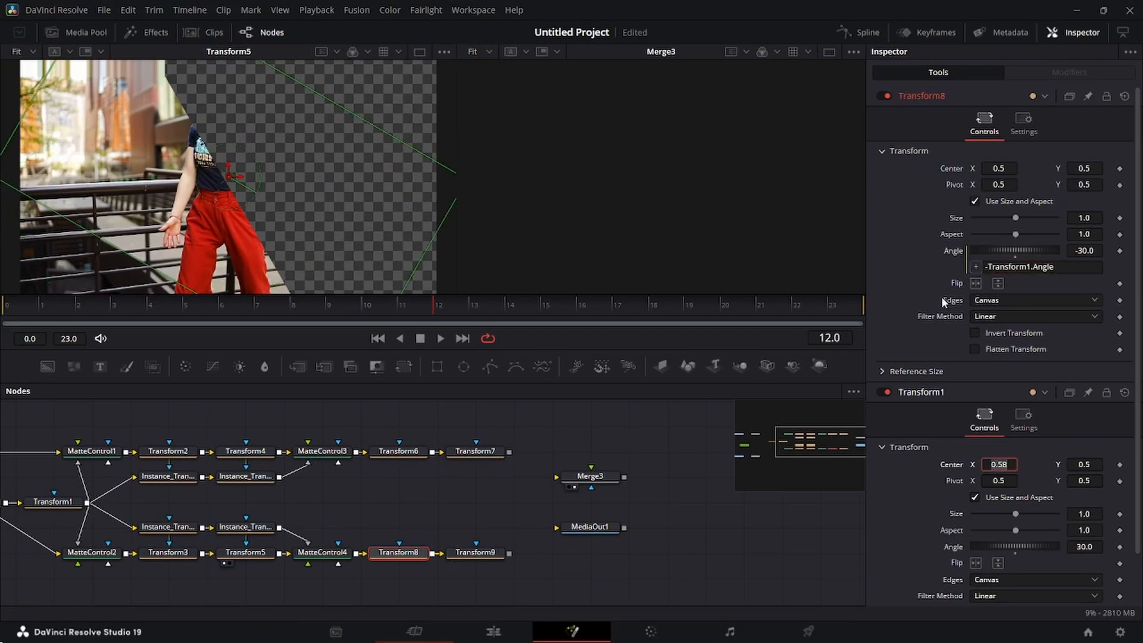
- Link Transform9's Angle to Transform1 with the expression Transform1.Angle
{"action": "left_click", "coordinate": [485, 554]}
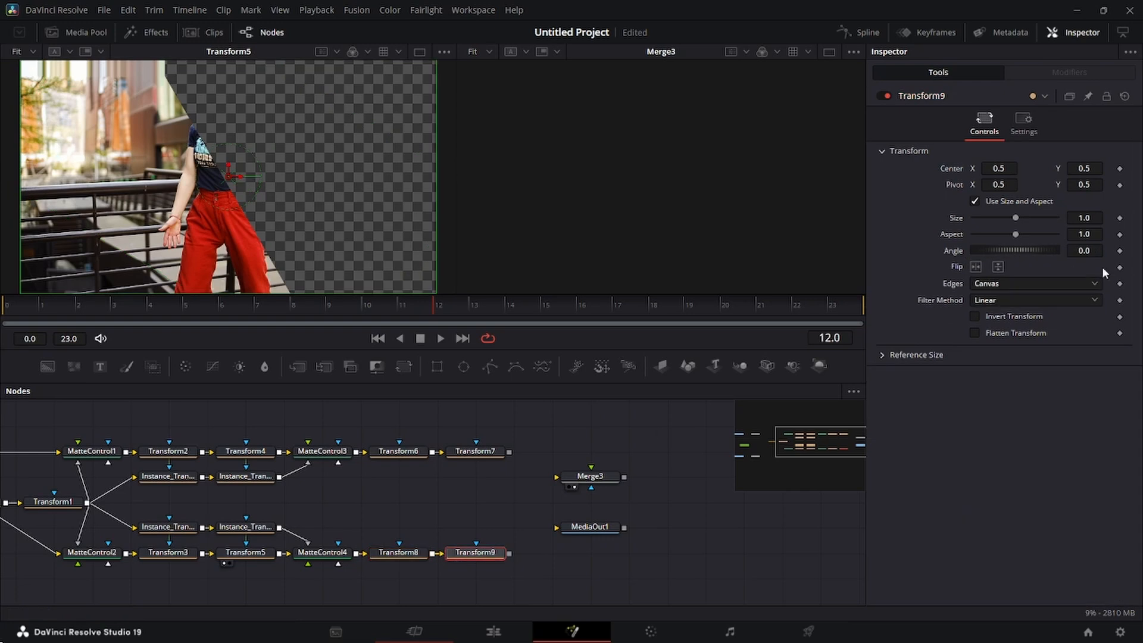
{"action": "right_click", "coordinate": [957, 254]}
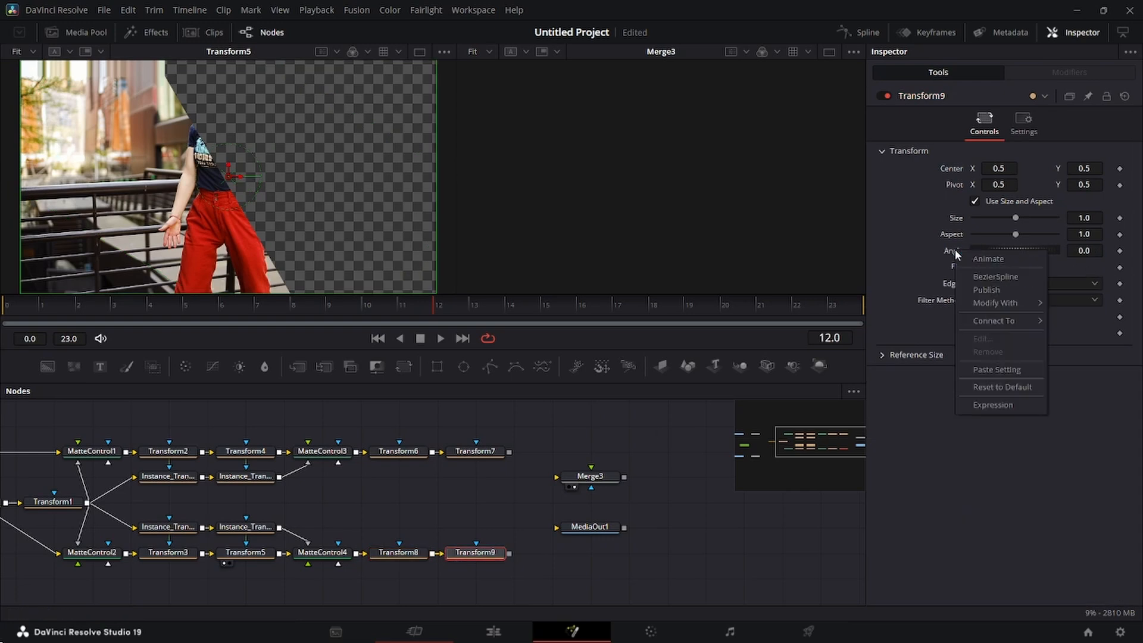
{"action": "left_click", "coordinate": [1018, 402]}
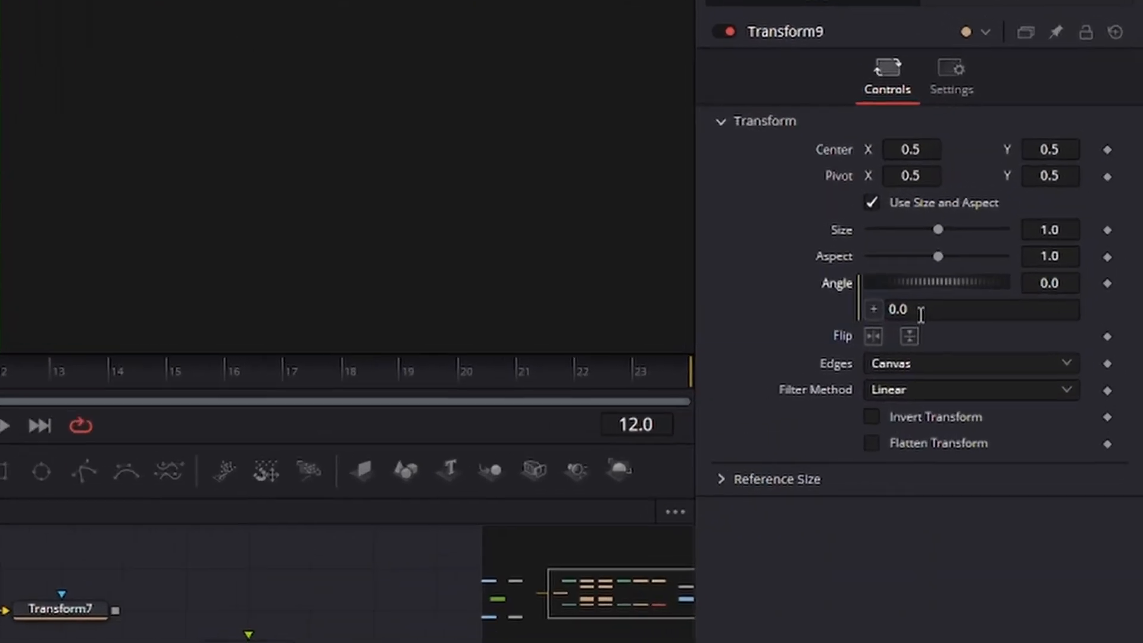
{"action": "left_click", "coordinate": [922, 310]}
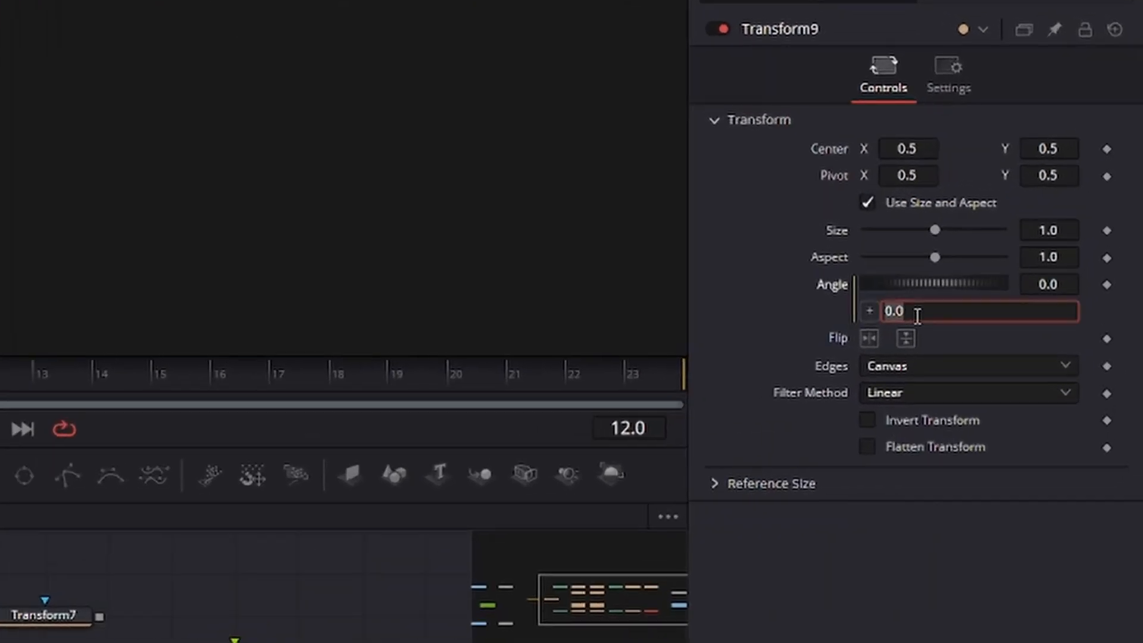
{"action": "type", "text": "Ti"}
{"action": "key", "text": "BackSpace"}
{"action": "key", "text": "BackSpace"}
{"action": "type", "text": "Transform1.Angle"}
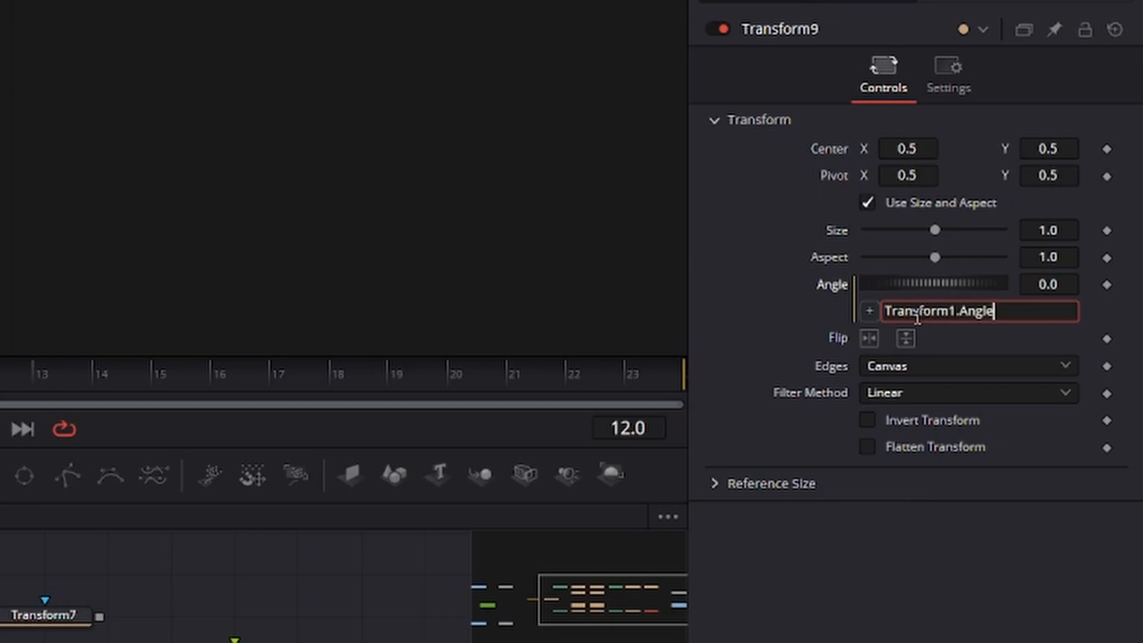
{"action": "key", "text": "Tab"}
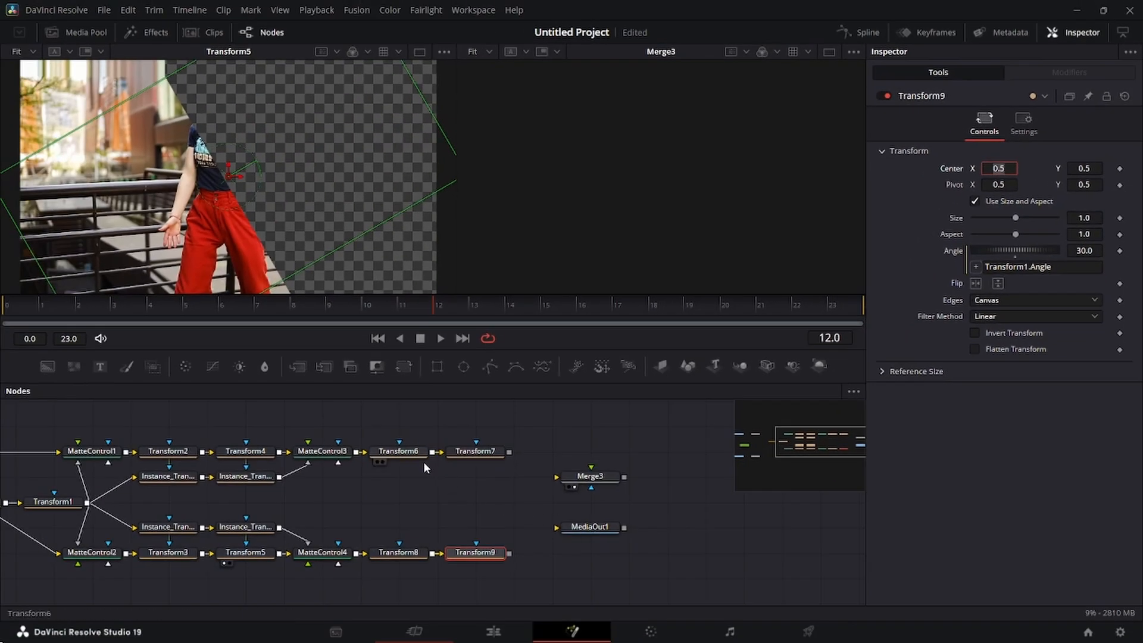
- Connect Transform7 to Merge3's background and Transform9 to its foreground, and move MediaOut1 farther along the node graph
{"action": "left_click", "coordinate": [407, 454]}
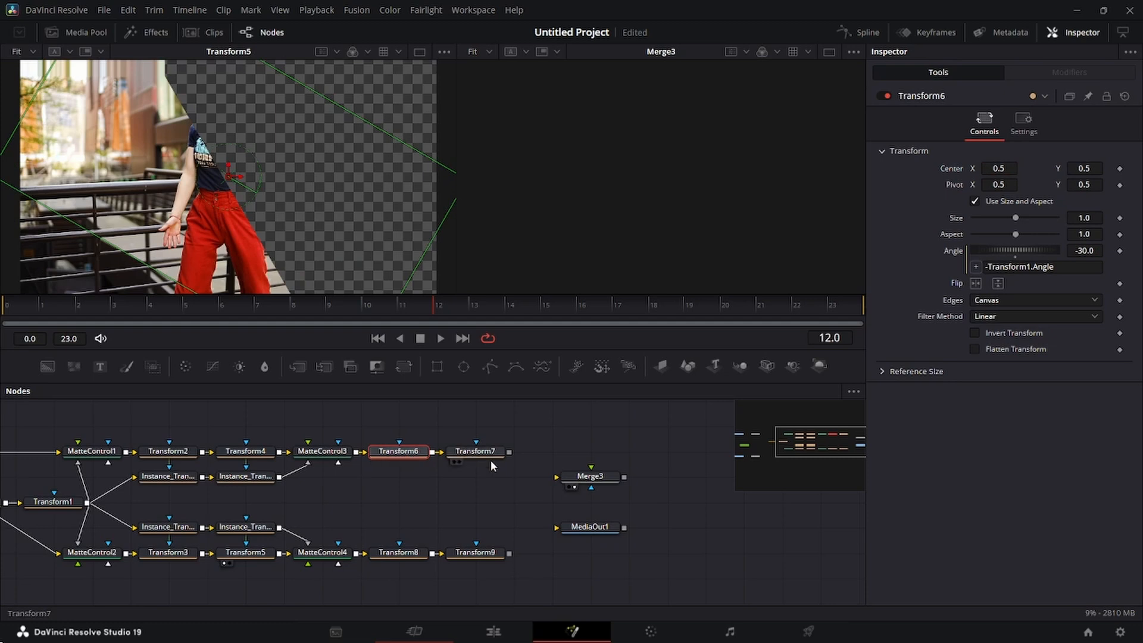
{"action": "left_click_drag", "start_coordinate": [509, 456], "coordinate": [589, 476]}
{"action": "left_click_drag", "start_coordinate": [509, 554], "coordinate": [591, 487]}
{"action": "left_click_drag", "start_coordinate": [603, 534], "coordinate": [719, 534]}
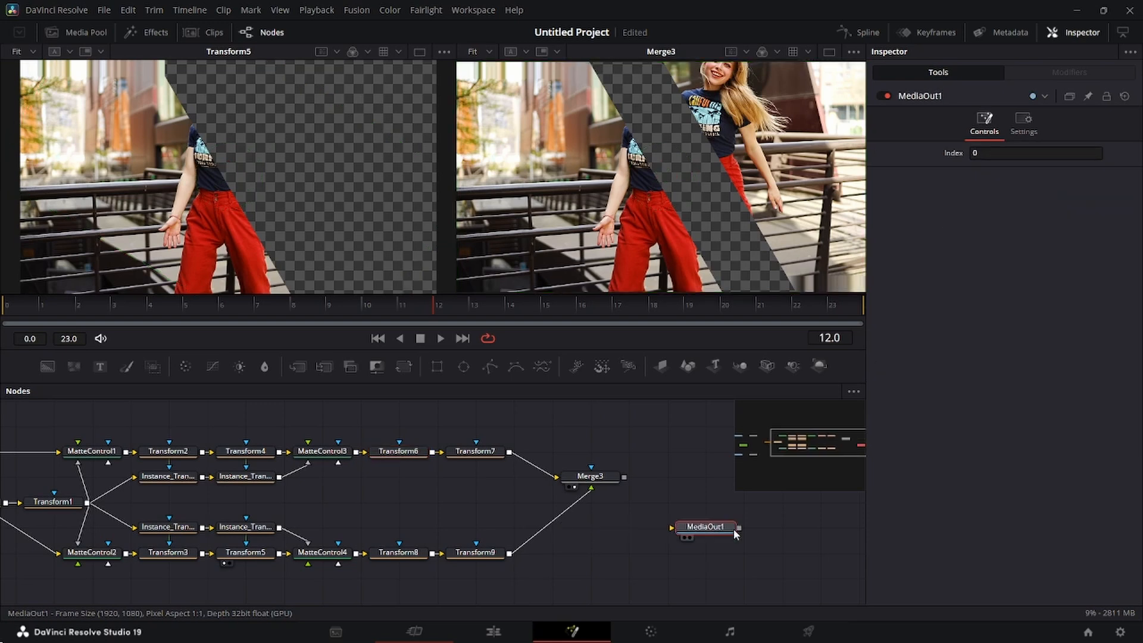
{"action": "left_click", "coordinate": [607, 478]}
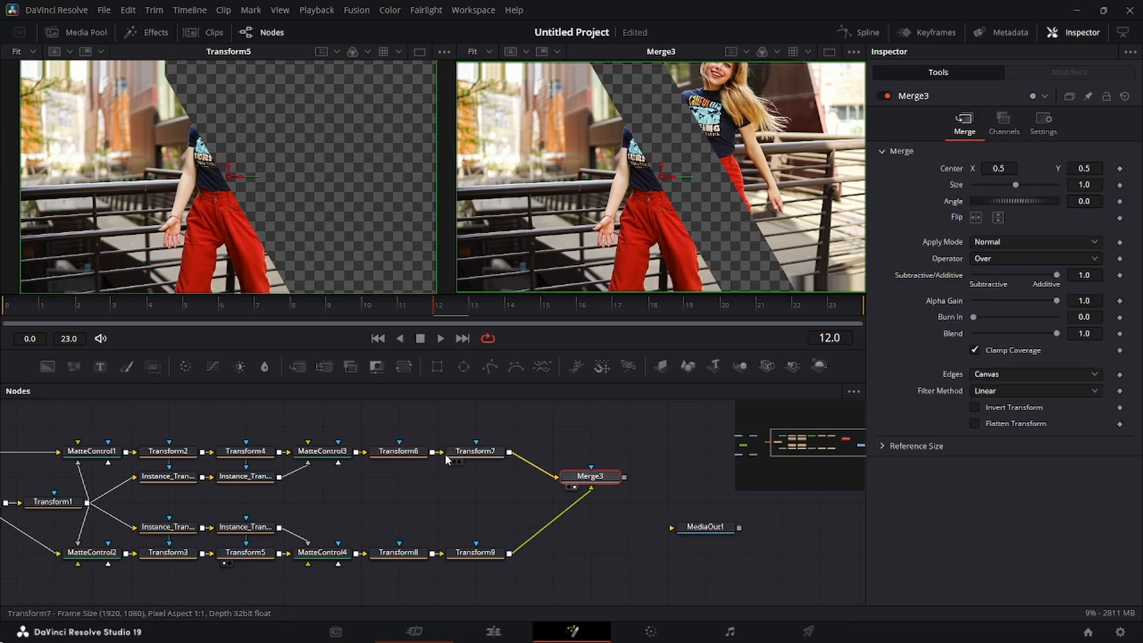
- Try sliding the first half along the angled edge by varying Transform6's Center Y, ending at 0.677
{"action": "left_click", "coordinate": [398, 453]}
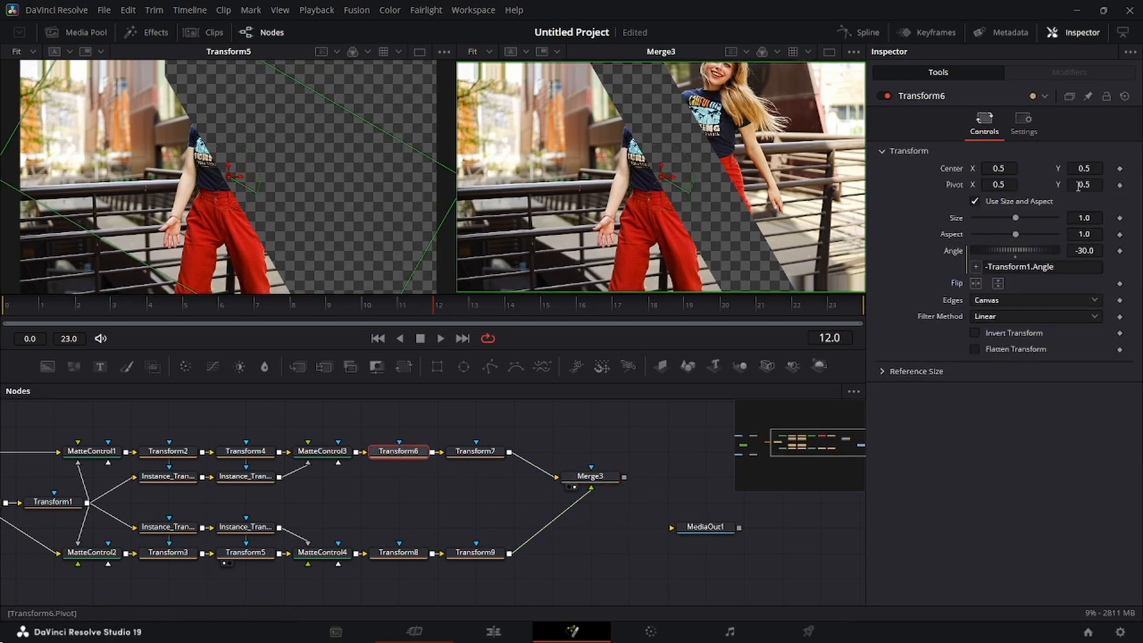
{"action": "mouse_move", "coordinate": [1083, 169]}
{"action": "left_mouse_down"}
{"action": "mouse_move", "coordinate": [1142, 169]}
{"action": "mouse_move", "coordinate": [1080, 169]}
{"action": "left_mouse_up"}
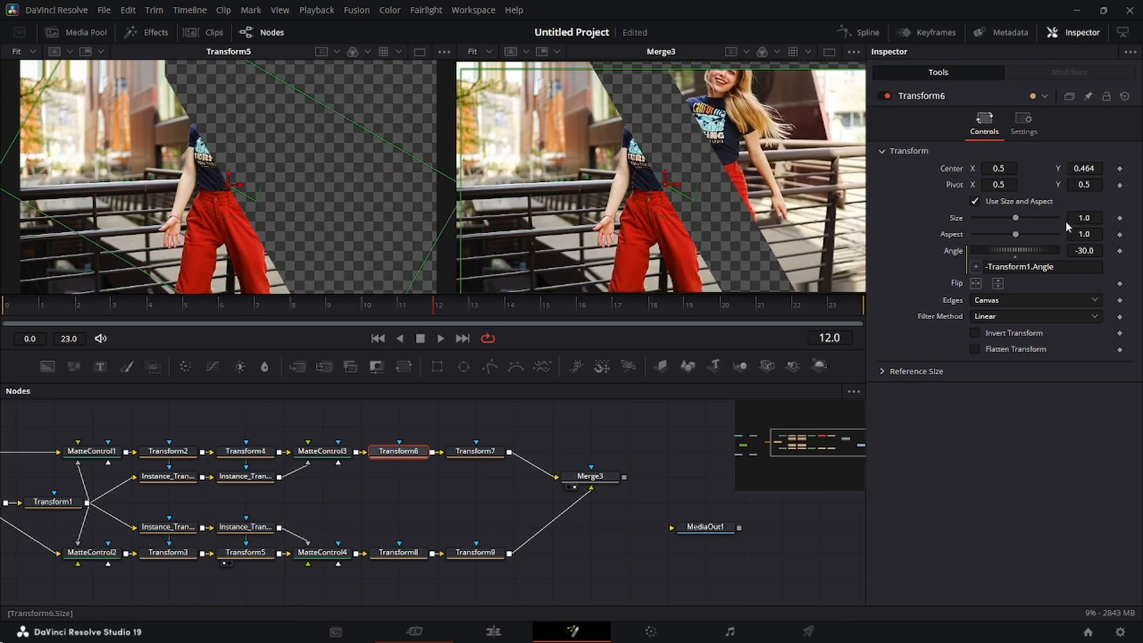
{"action": "double_click", "coordinate": [953, 169]}
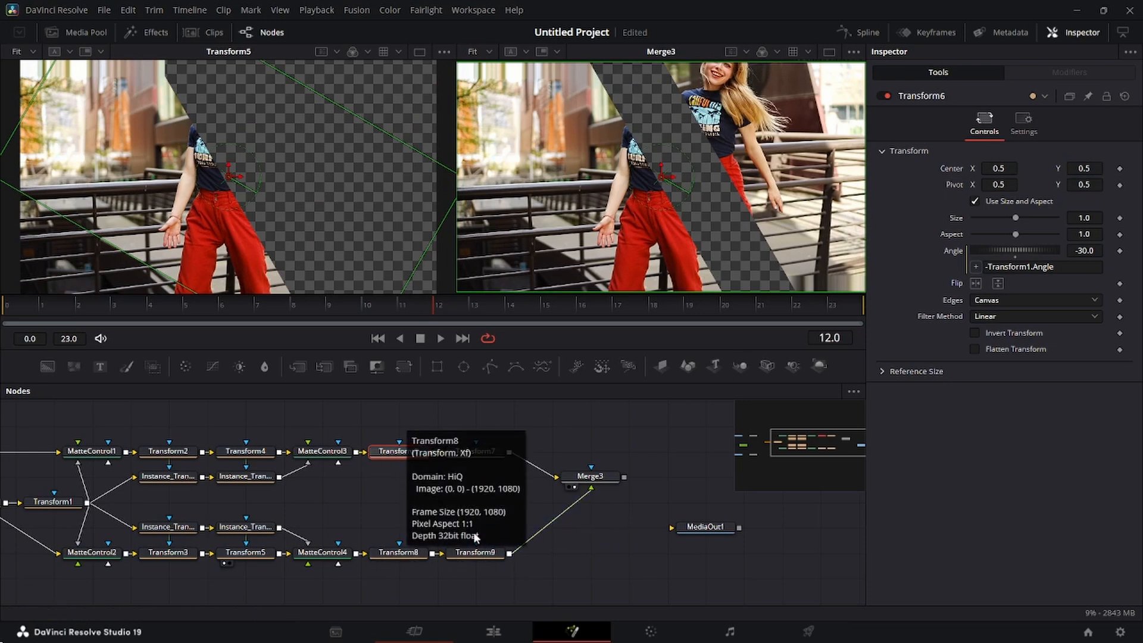
{"action": "left_click_drag", "start_coordinate": [1082, 170], "coordinate": [1082, 171]}
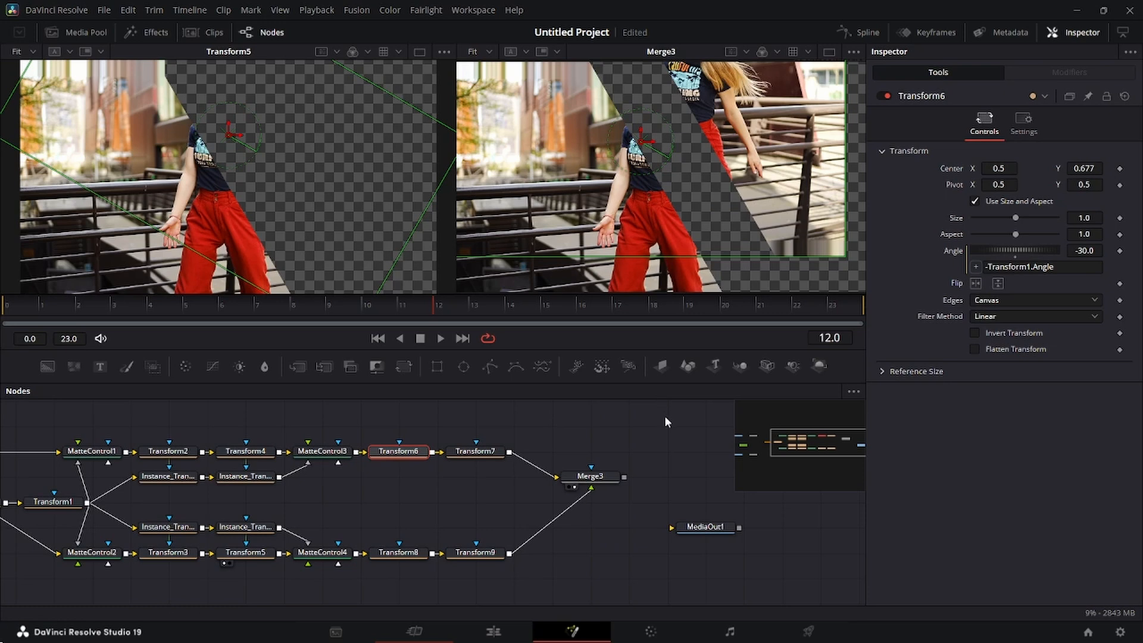
- Give Transform8's Center the expression Point(0.5, 0.5-(Transform6.Center.Y-0.5)) so it moves opposite to Transform6
{"action": "left_click", "coordinate": [409, 558]}
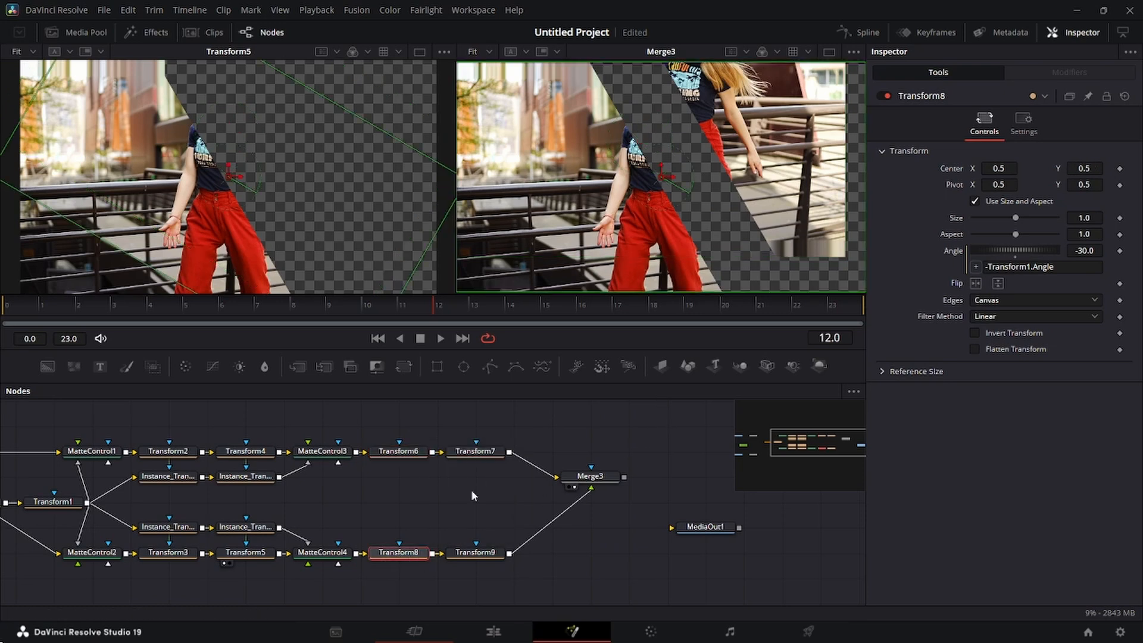
{"action": "right_click", "coordinate": [953, 172]}
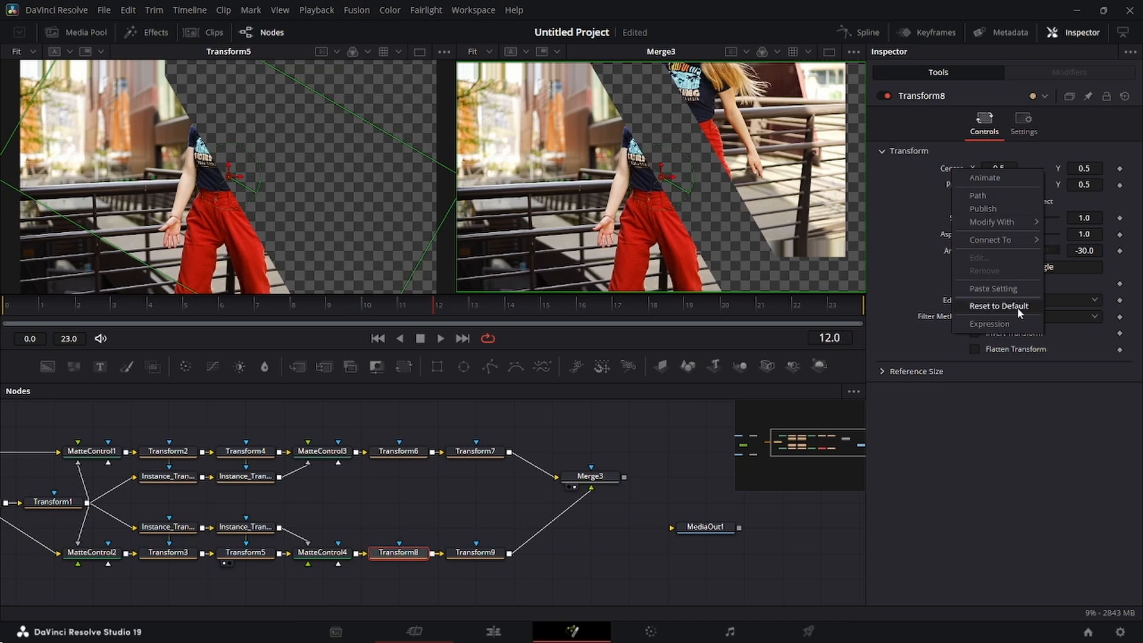
{"action": "left_click", "coordinate": [1017, 324]}
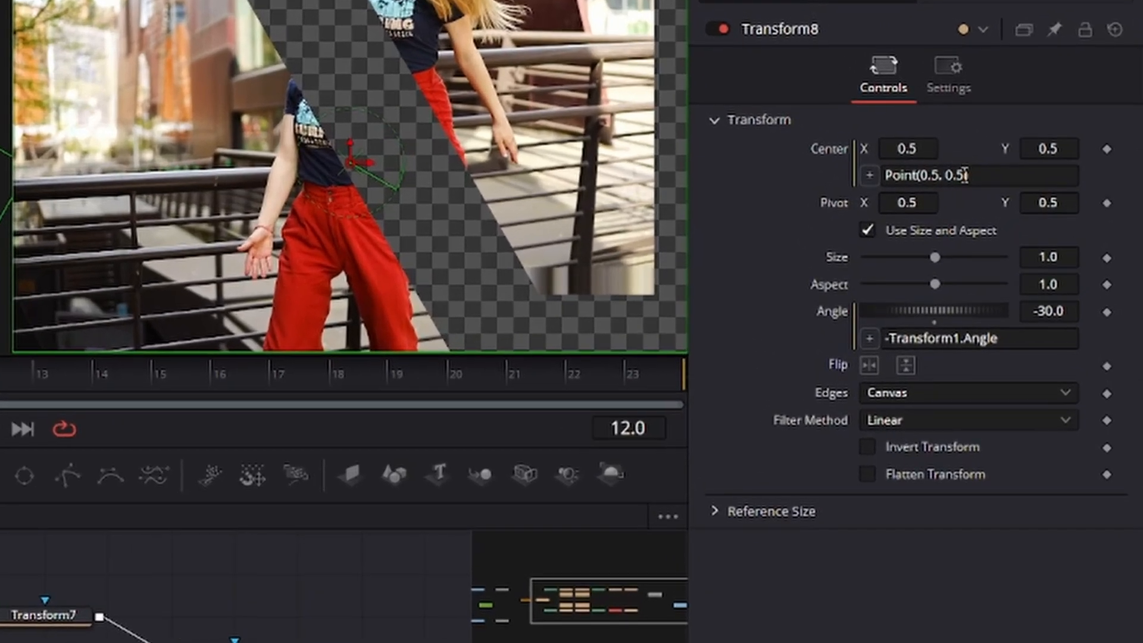
{"action": "left_click", "coordinate": [965, 175]}
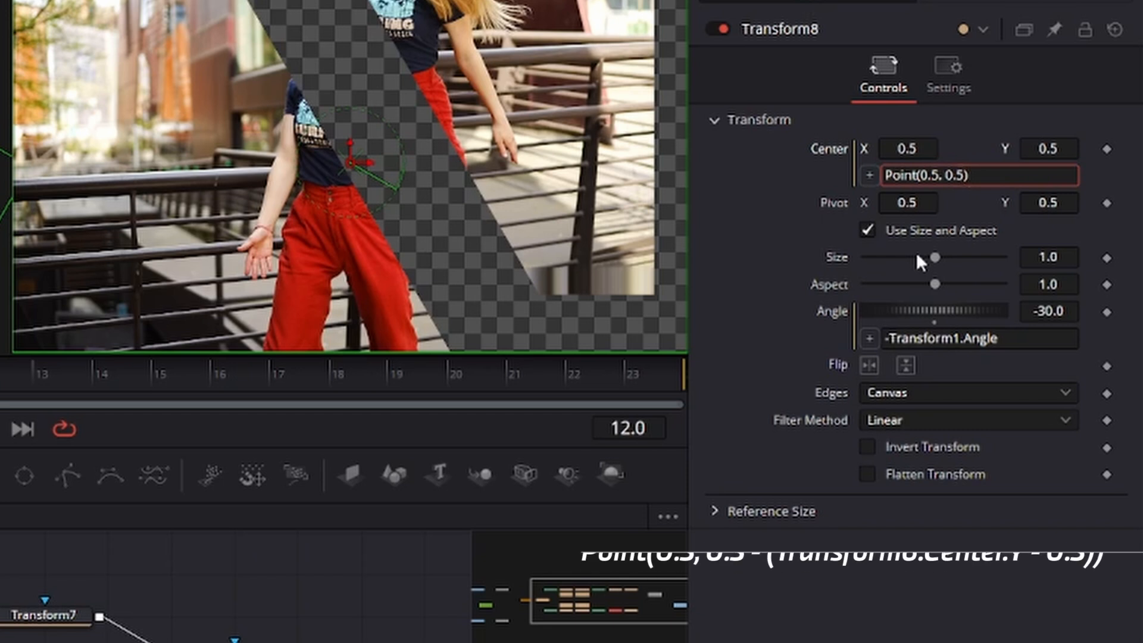
{"action": "type", "text": "-"}
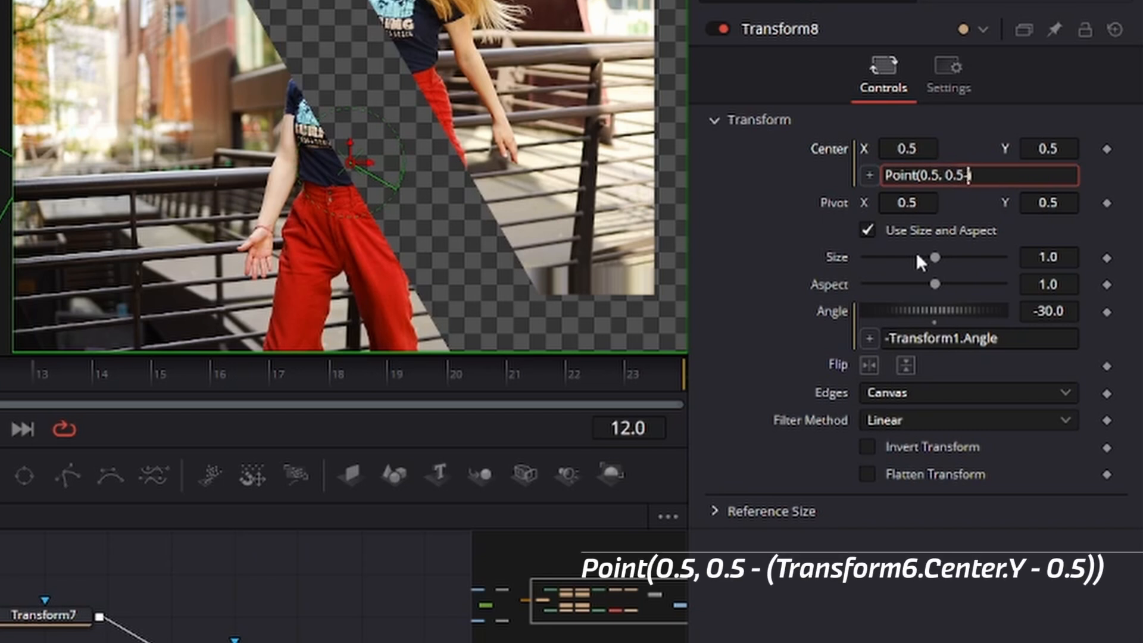
{"action": "type", "text": "(Transform"}
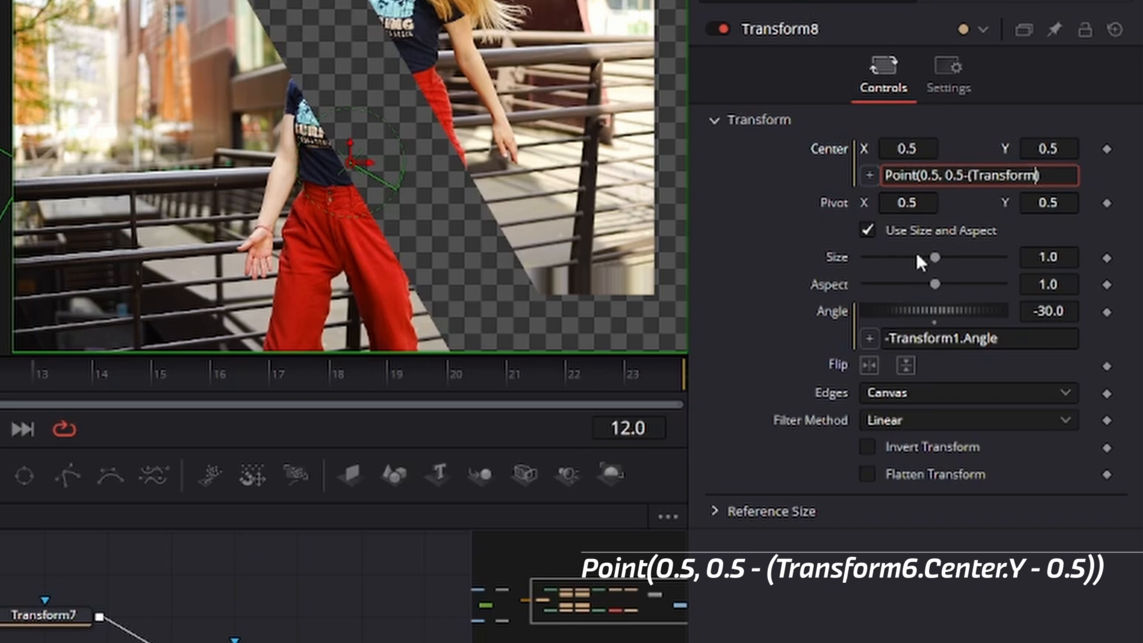
{"action": "type", "text": "6."}
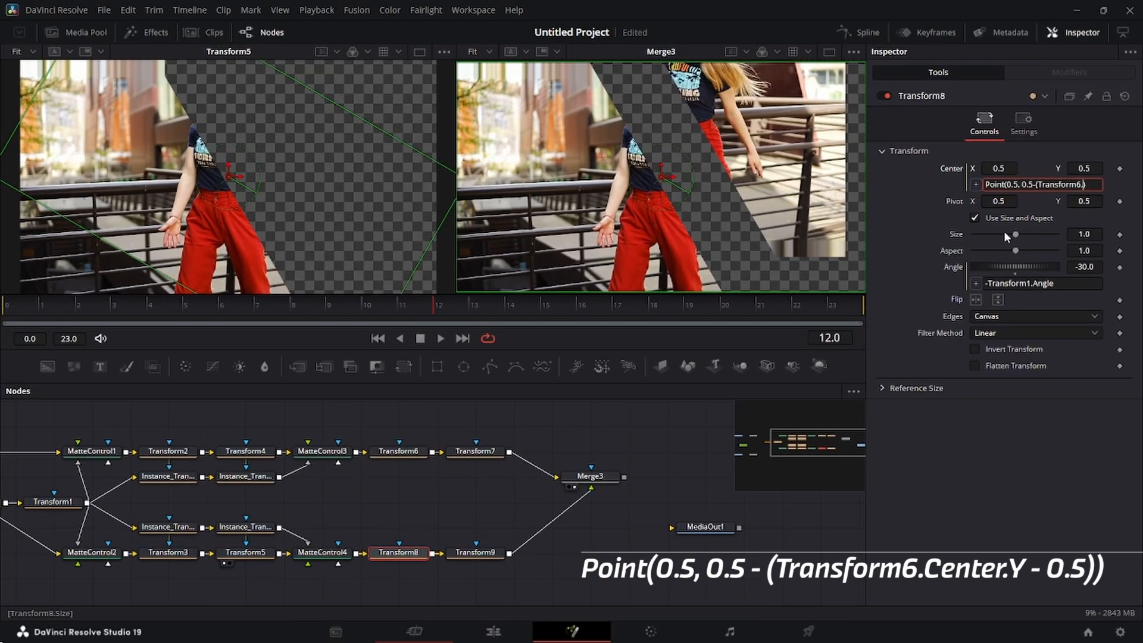
{"action": "type", "text": "Cent"}
{"action": "type", "text": ".y"}
{"action": "key", "text": "BackSpace"}
{"action": "type", "text": "Y"}
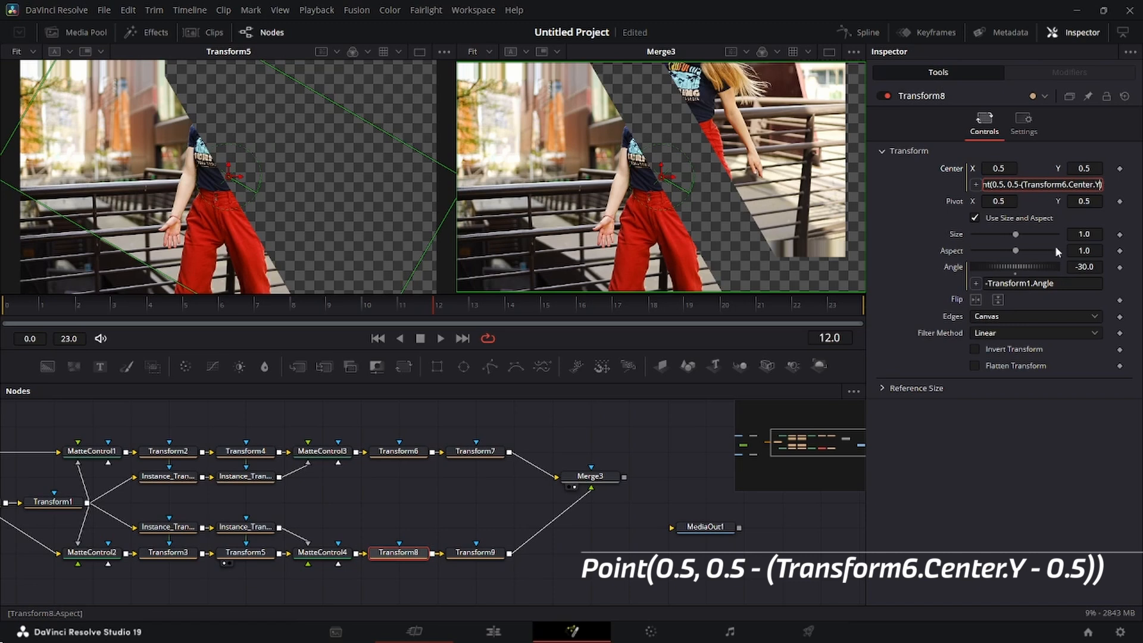
{"action": "type", "text": "-0.5)"}
{"action": "key", "text": "Tab"}
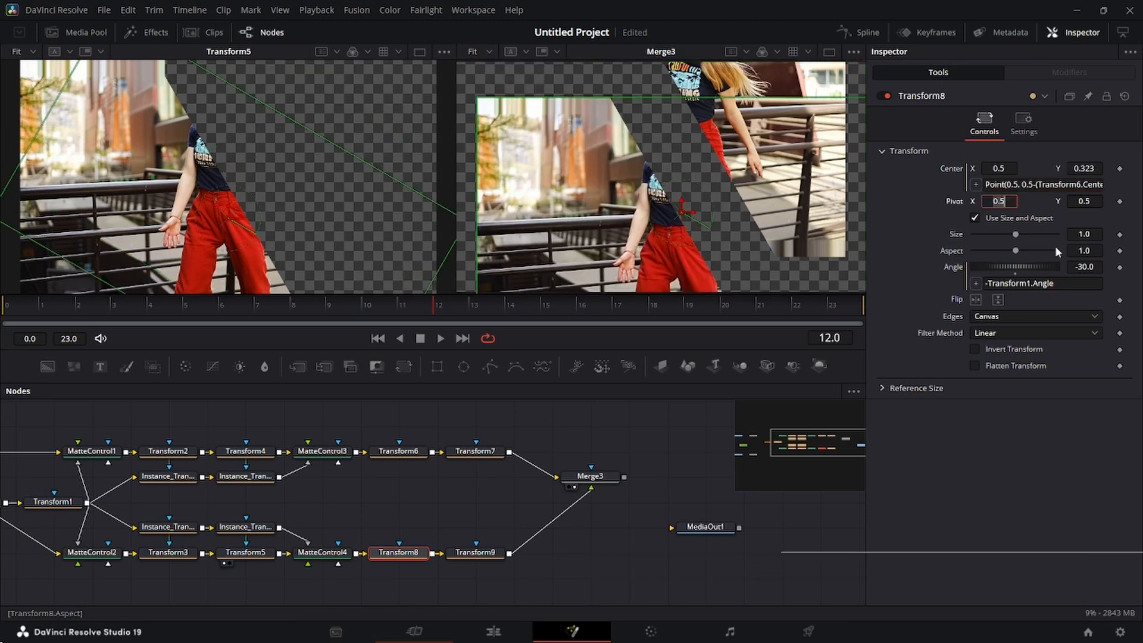
- Test the linked sliding by raising Transform6's Center Y to about 0.721, and reset its Center to default
{"action": "left_click", "coordinate": [398, 450]}
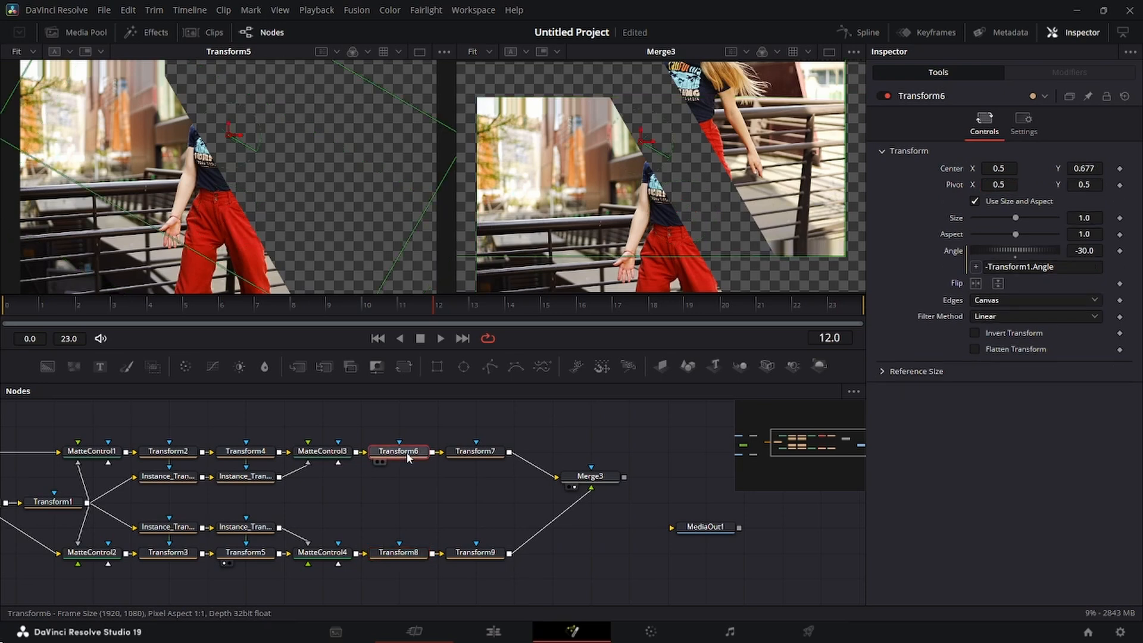
{"action": "mouse_move", "coordinate": [1081, 169]}
{"action": "left_mouse_down"}
{"action": "mouse_move", "coordinate": [1140, 169]}
{"action": "mouse_move", "coordinate": [871, 169]}
{"action": "mouse_move", "coordinate": [1123, 169]}
{"action": "mouse_move", "coordinate": [1091, 169]}
{"action": "left_mouse_up"}
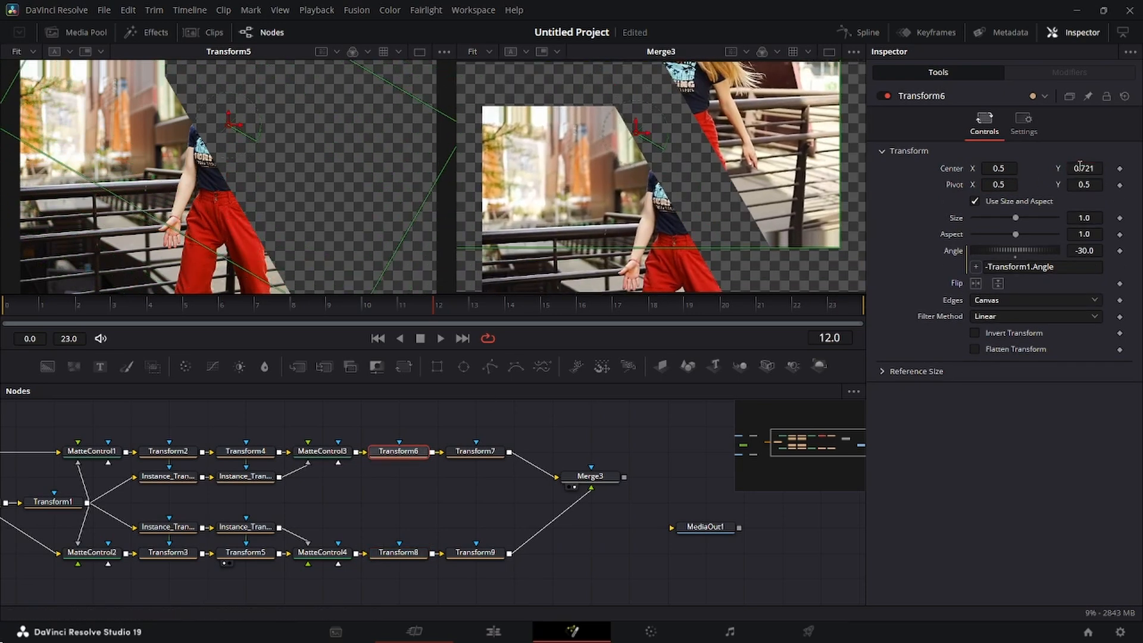
{"action": "double_click", "coordinate": [948, 168]}
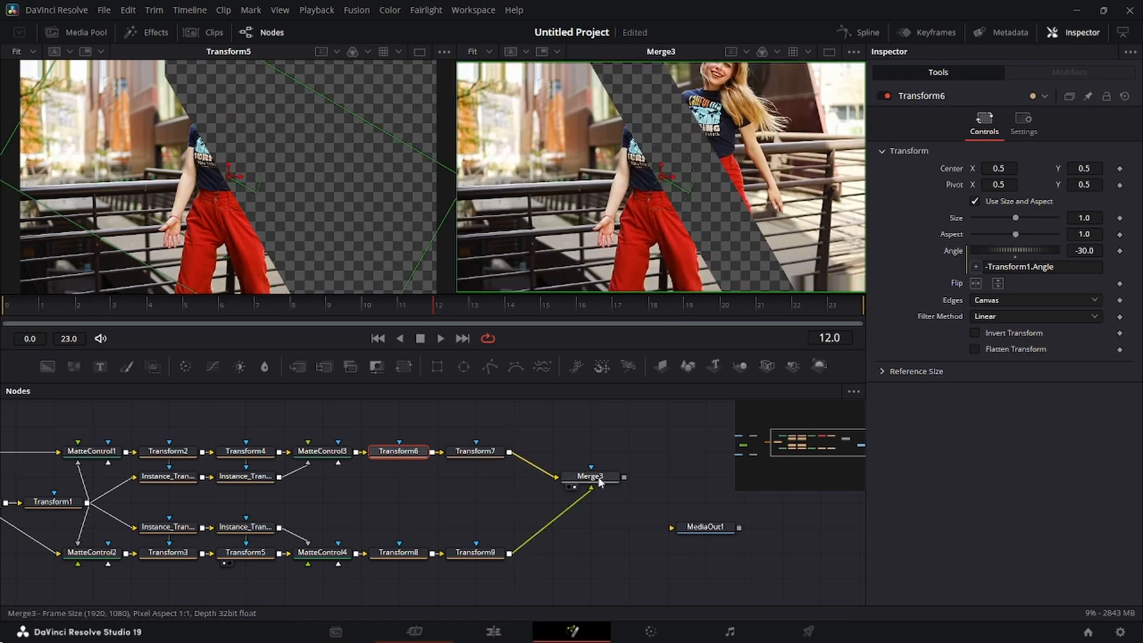
- Tidy the node graph by moving Merge3 between Transform7 and Transform9
{"action": "left_click_drag", "start_coordinate": [590, 477], "coordinate": [515, 501]}
{"action": "left_click", "coordinate": [516, 501]}
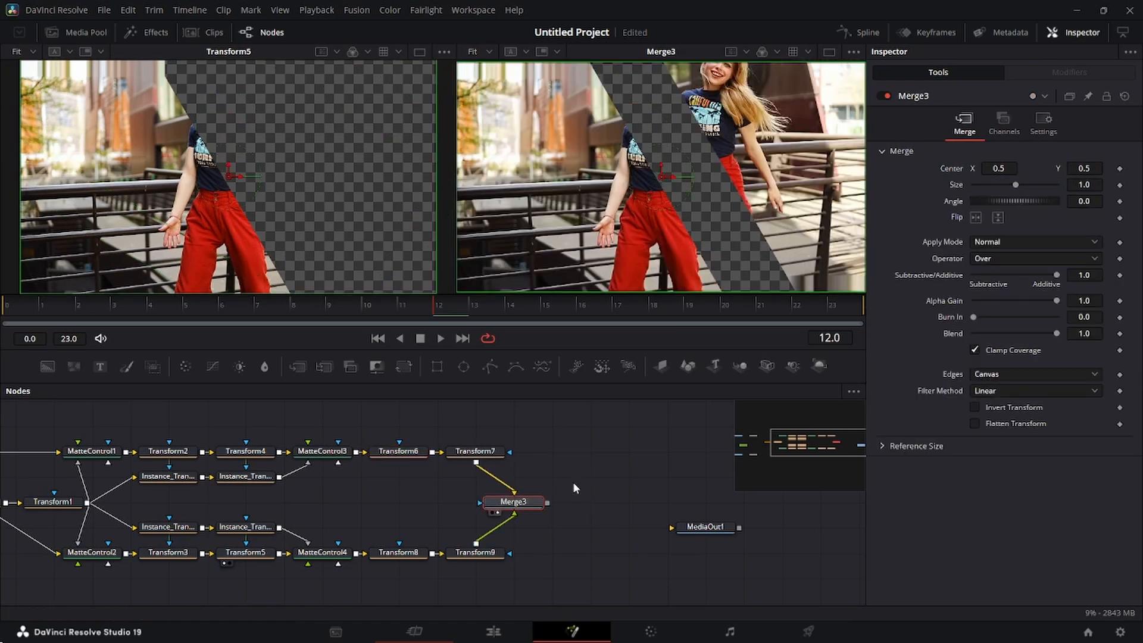
- Add a Vector Result modifier to Transform2's Center and set its Distance to 0.05
{"action": "scroll", "coordinate": [567, 477], "scroll_direction": "left", "scroll_amount": 5}
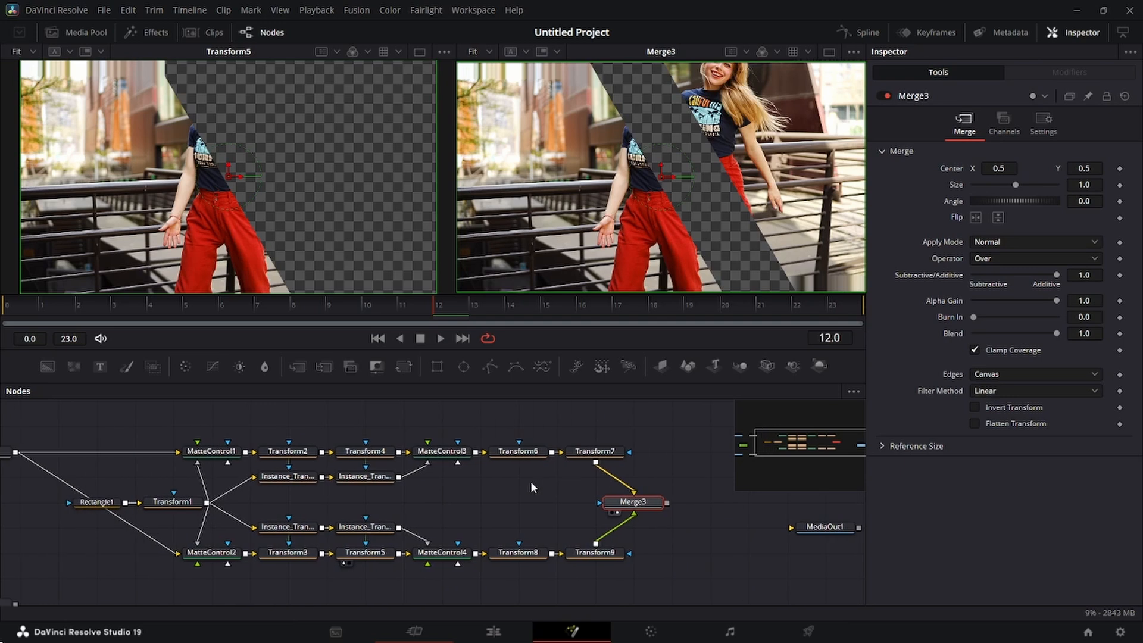
{"action": "scroll", "coordinate": [524, 483], "scroll_direction": "down", "scroll_amount": 1}
{"action": "scroll", "coordinate": [445, 484], "scroll_direction": "left", "scroll_amount": 1}
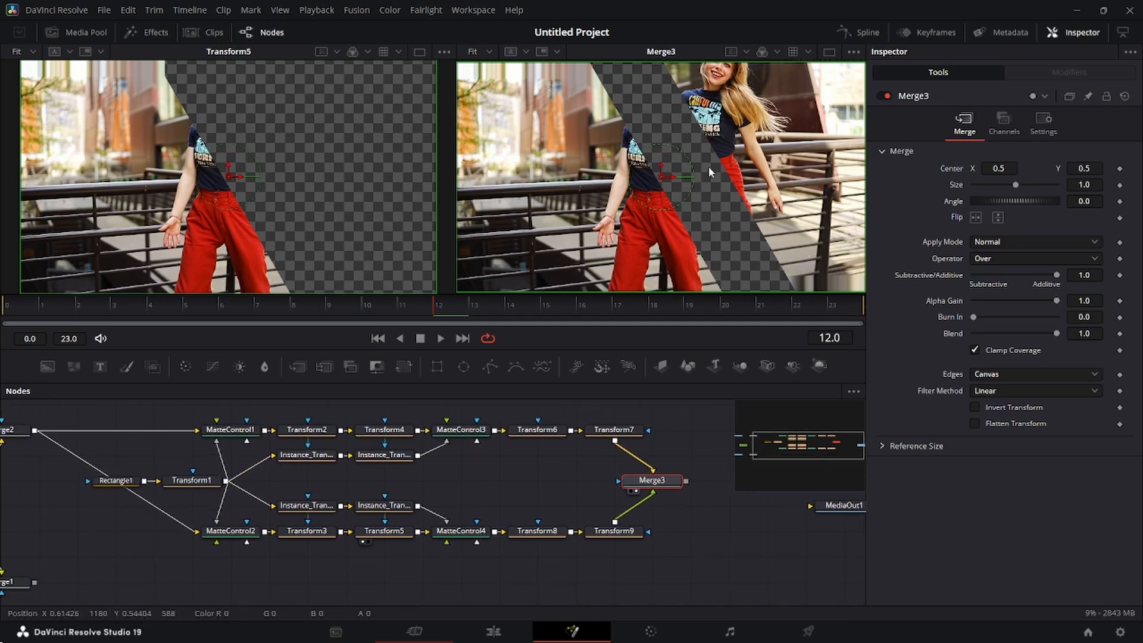
{"action": "left_click", "coordinate": [325, 434]}
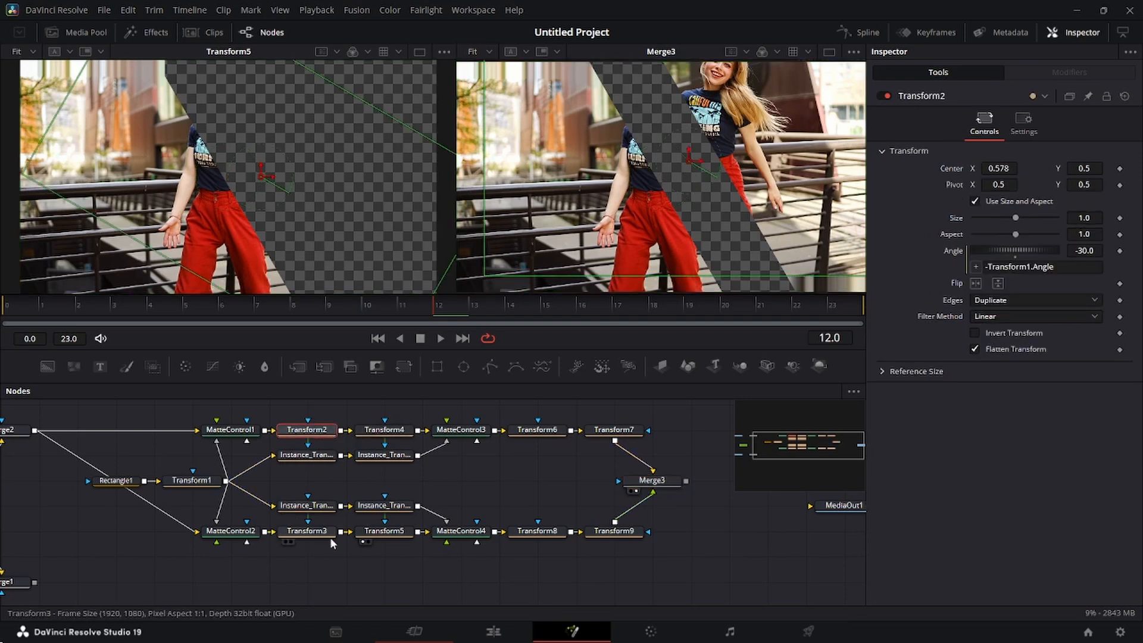
{"action": "right_click", "coordinate": [954, 169]}
{"action": "mouse_move", "coordinate": [1013, 222]}
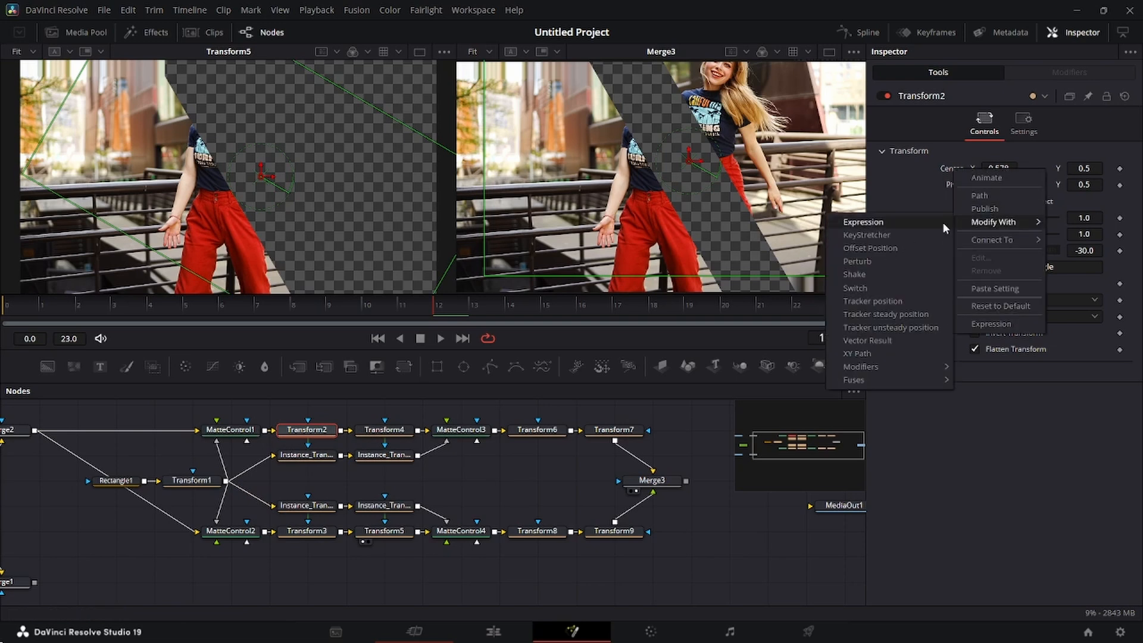
{"action": "left_click", "coordinate": [876, 340]}
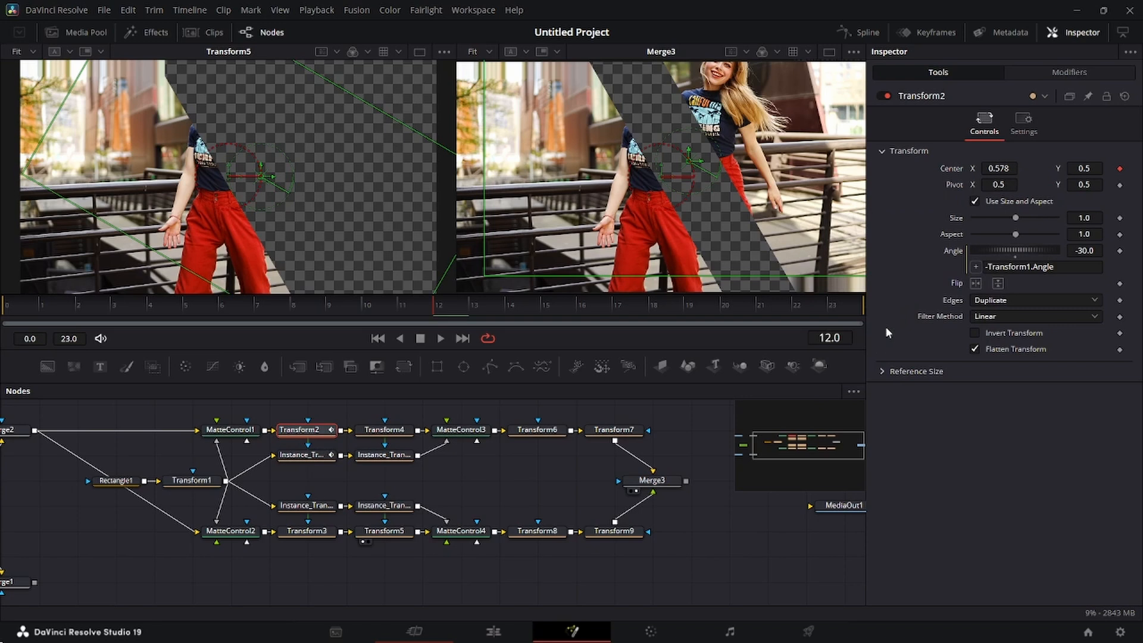
{"action": "left_click", "coordinate": [1092, 70]}
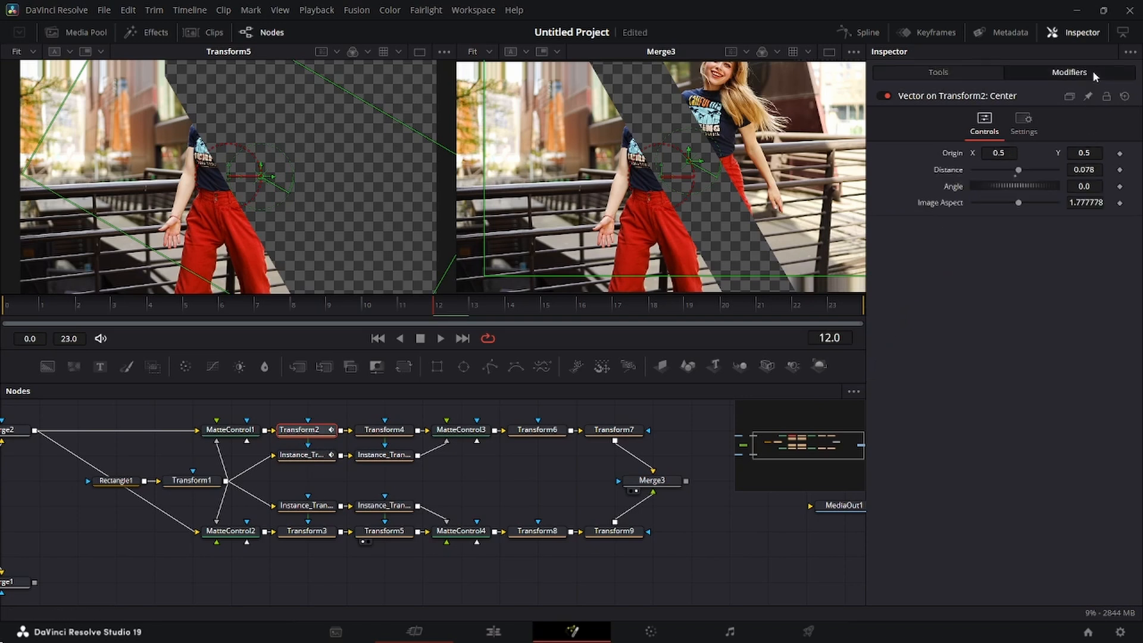
{"action": "left_click_drag", "start_coordinate": [1084, 169], "coordinate": [1059, 170]}
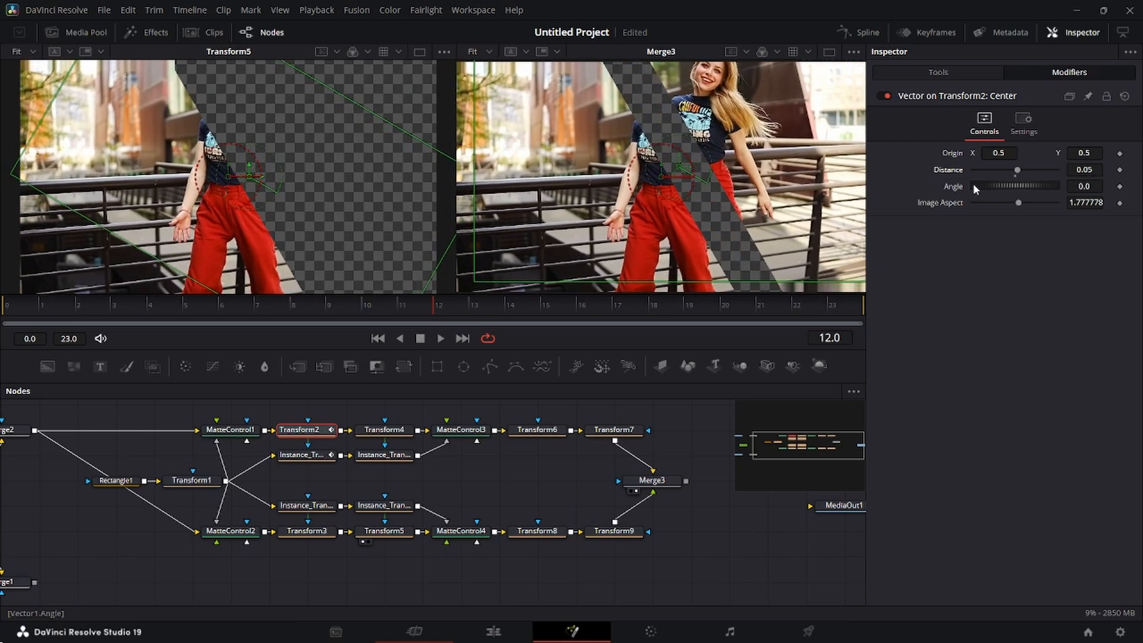
- Modify the Distance of Transform2's Vector modifier with Anim Curves
{"action": "right_click", "coordinate": [952, 170]}
{"action": "mouse_move", "coordinate": [999, 227]}
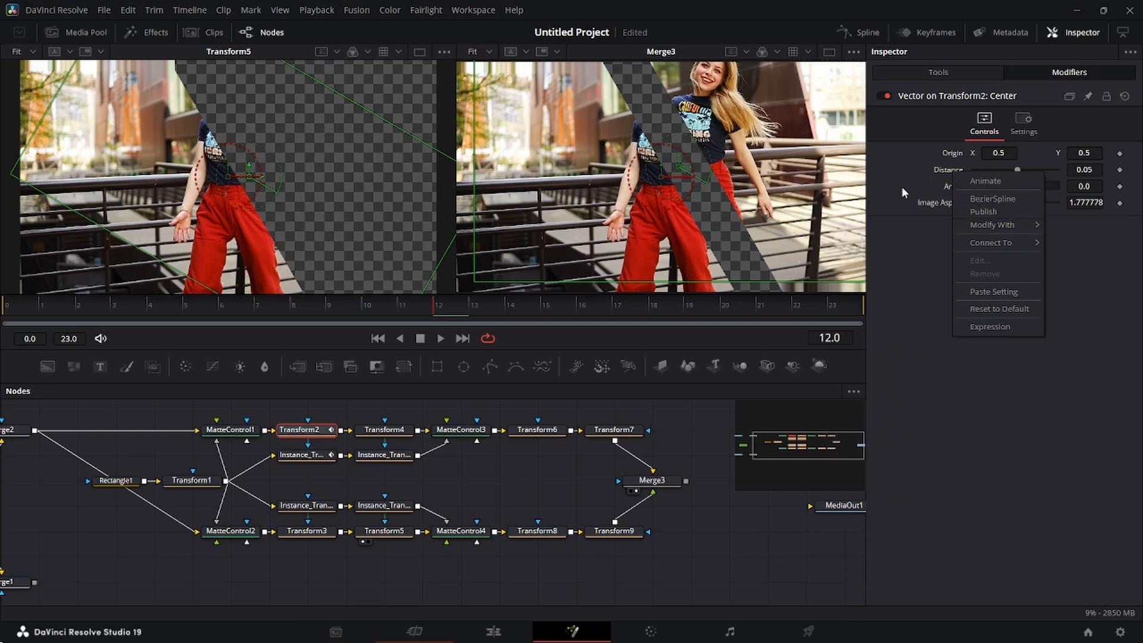
{"action": "mouse_move", "coordinate": [958, 224]}
{"action": "left_click", "coordinate": [920, 227]}
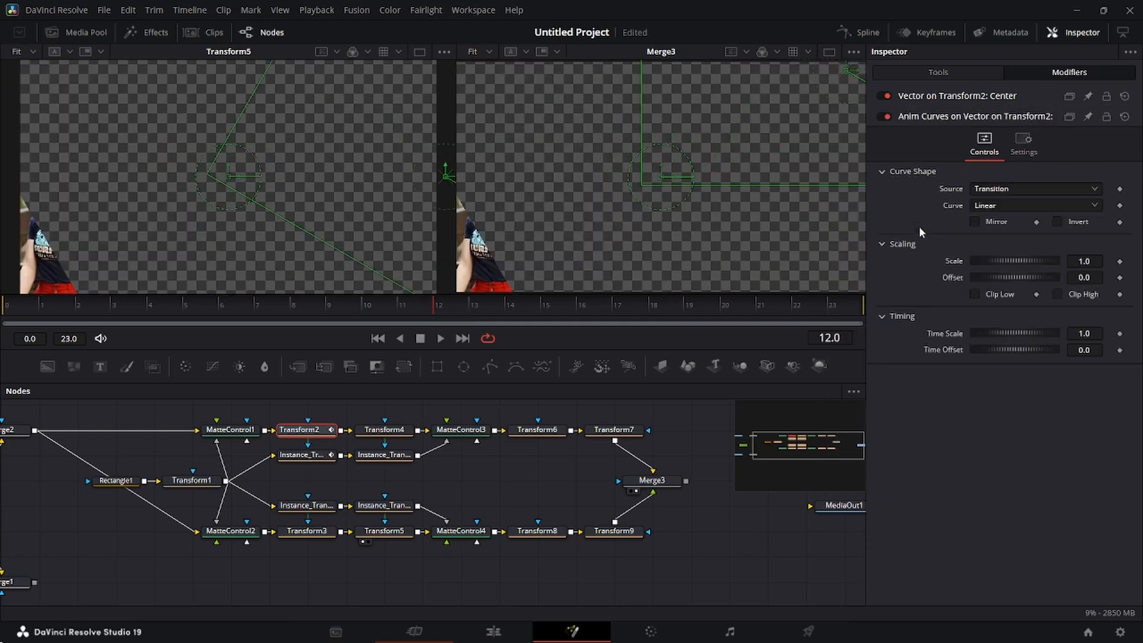
- Set the Anim Curves on Transform2's Vector Distance to an Easing curve with Sine in and Back out
{"action": "left_click", "coordinate": [1024, 204]}
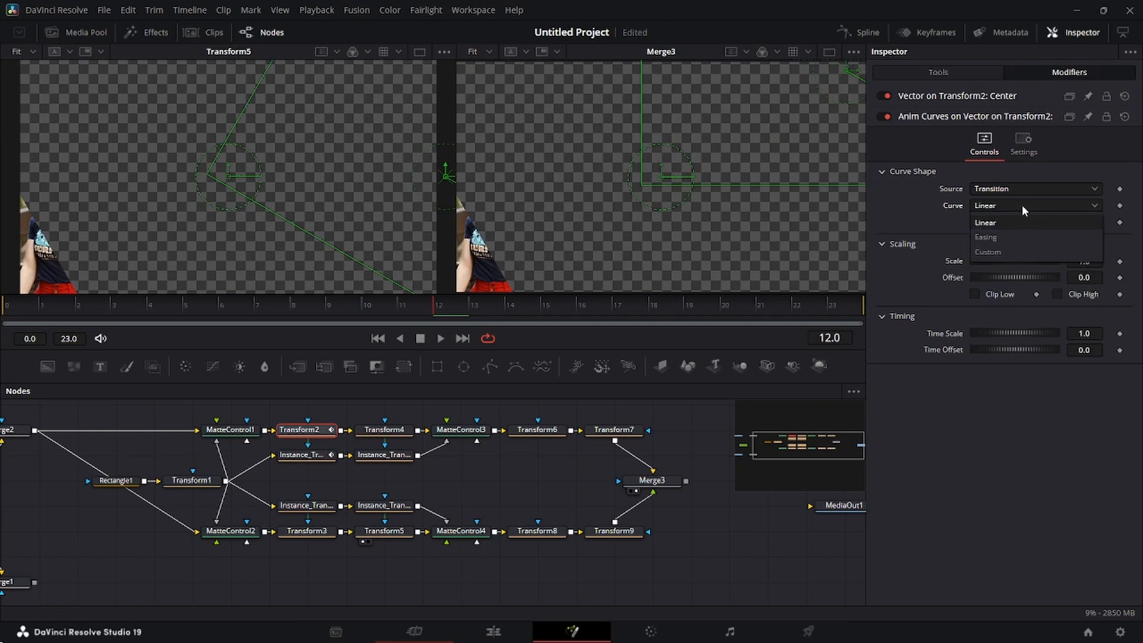
{"action": "left_click", "coordinate": [1019, 237]}
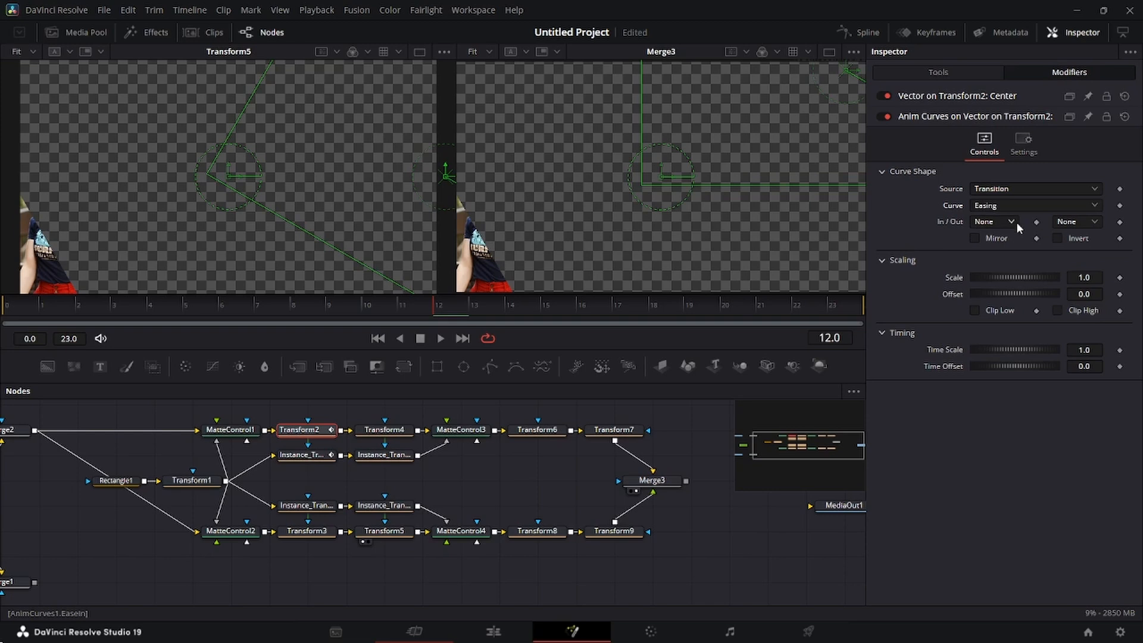
{"action": "left_click", "coordinate": [1012, 222]}
{"action": "left_click", "coordinate": [998, 255]}
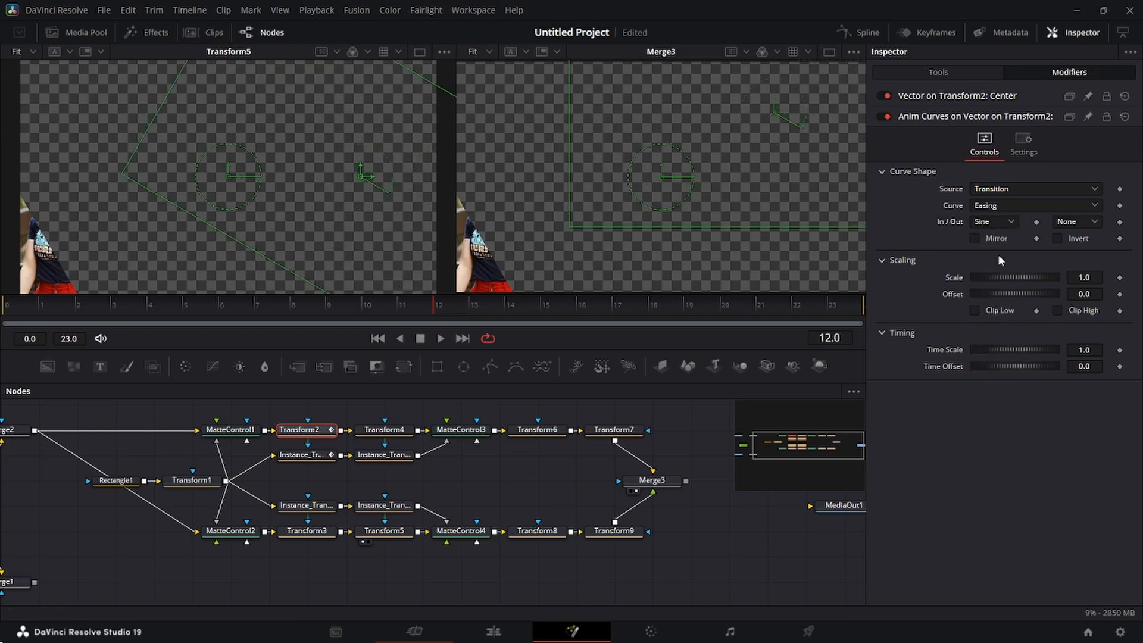
{"action": "left_click", "coordinate": [1075, 220]}
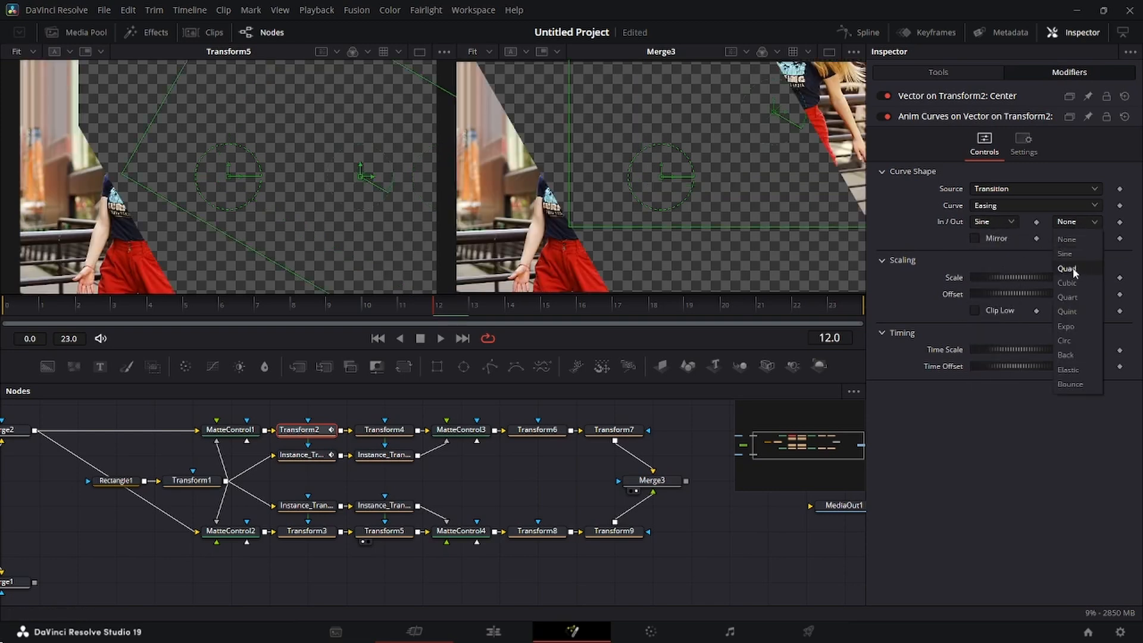
{"action": "left_click", "coordinate": [1076, 356]}
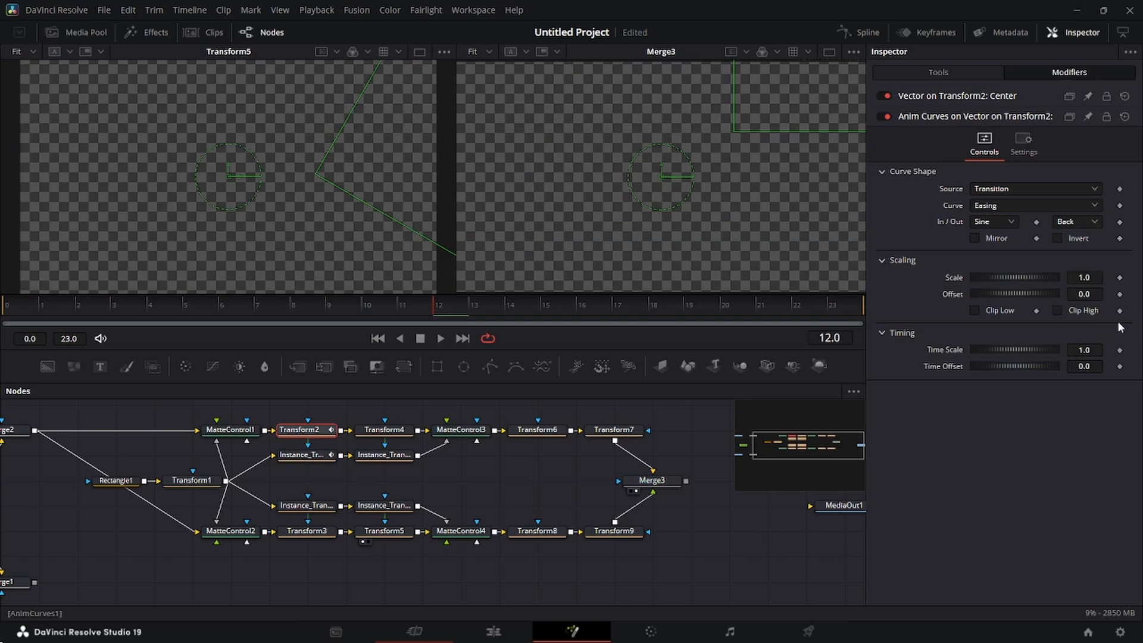
- Set the Scale of Transform2's Anim Curves to 0.05 and Time Scale to 4.0, with Transform2 shown in the first viewer
{"action": "left_click", "coordinate": [1099, 279]}
{"action": "type", "text": "0.05"}
{"action": "key", "text": "Tab"}
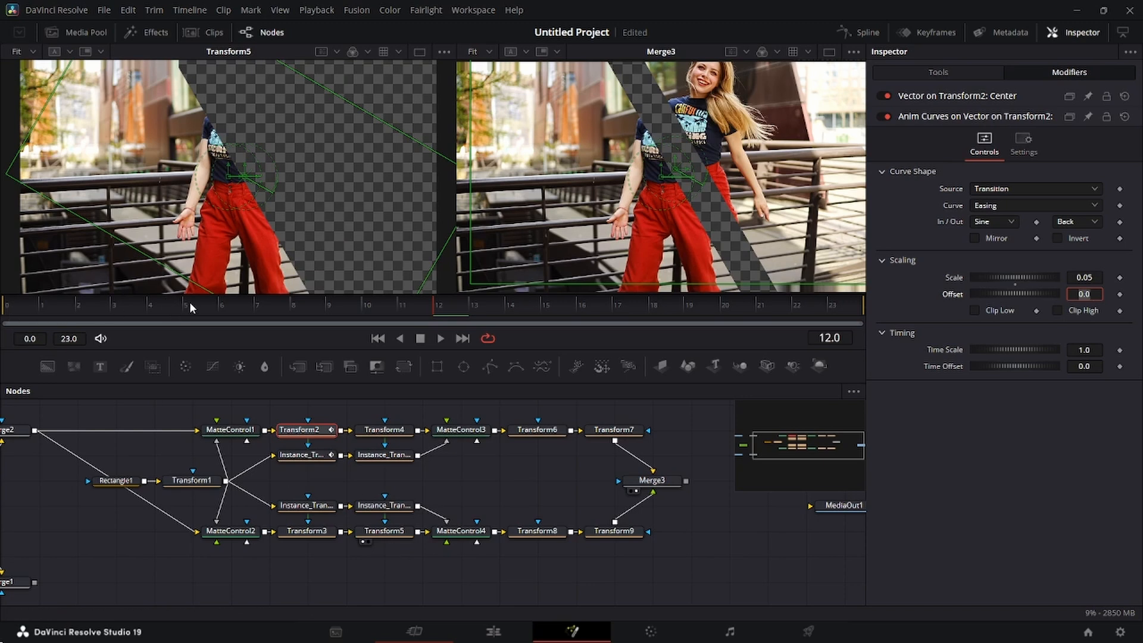
{"action": "key", "text": "1"}
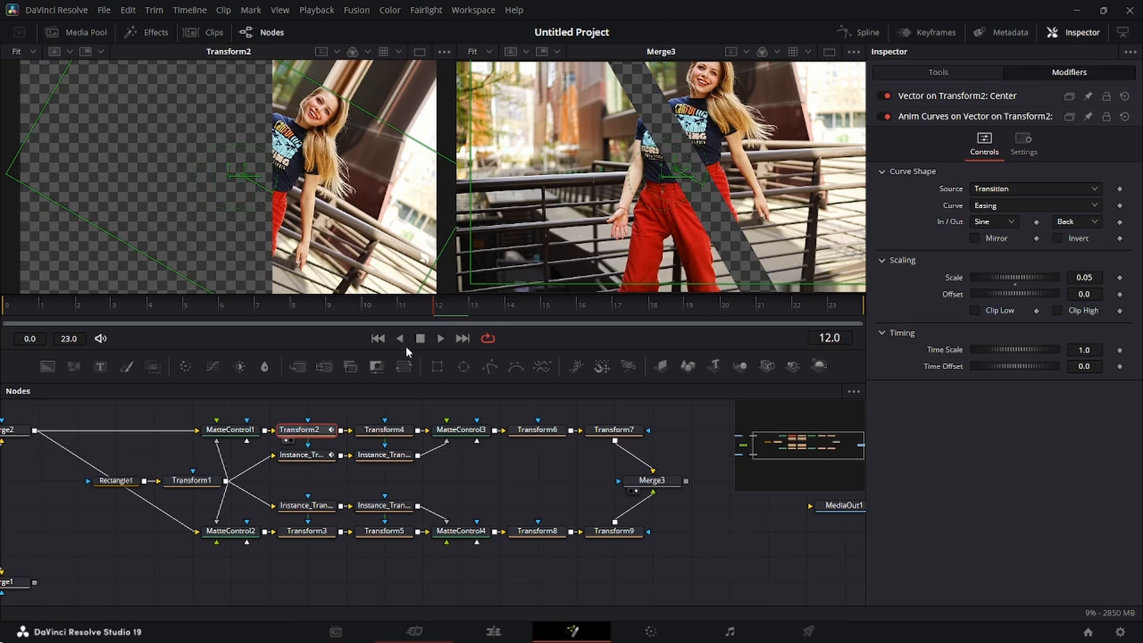
{"action": "left_click", "coordinate": [1096, 352]}
{"action": "type", "text": "4"}
{"action": "key", "text": "Tab"}
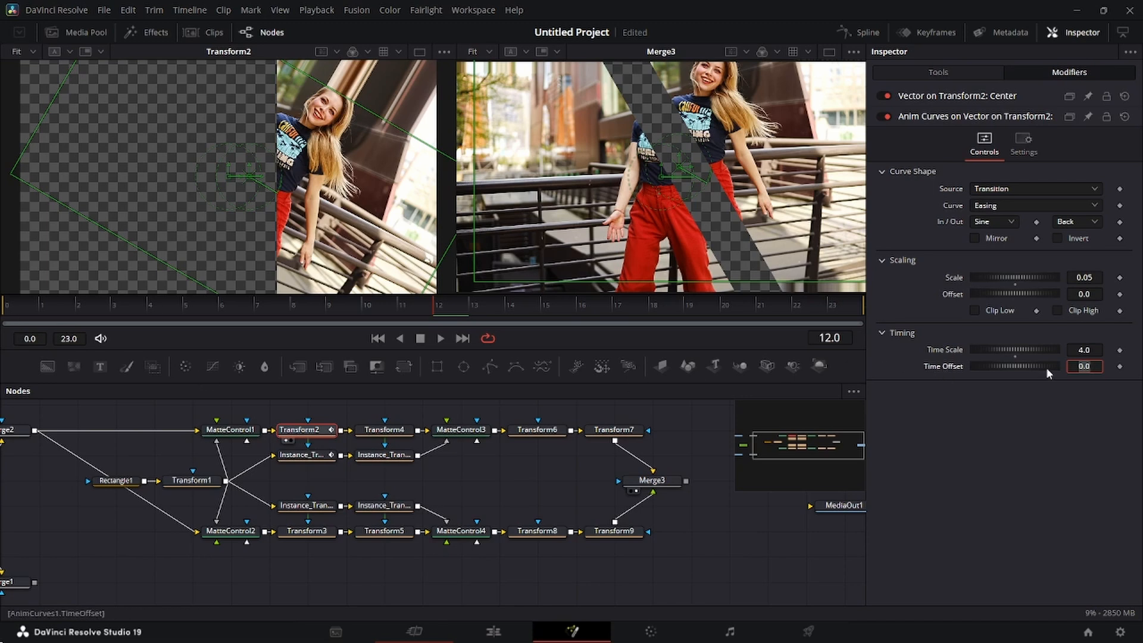
{"action": "left_click", "coordinate": [1092, 395]}
- Play the composition from frame 0 to check how the two halves split apart
{"action": "left_click", "coordinate": [9, 310]}
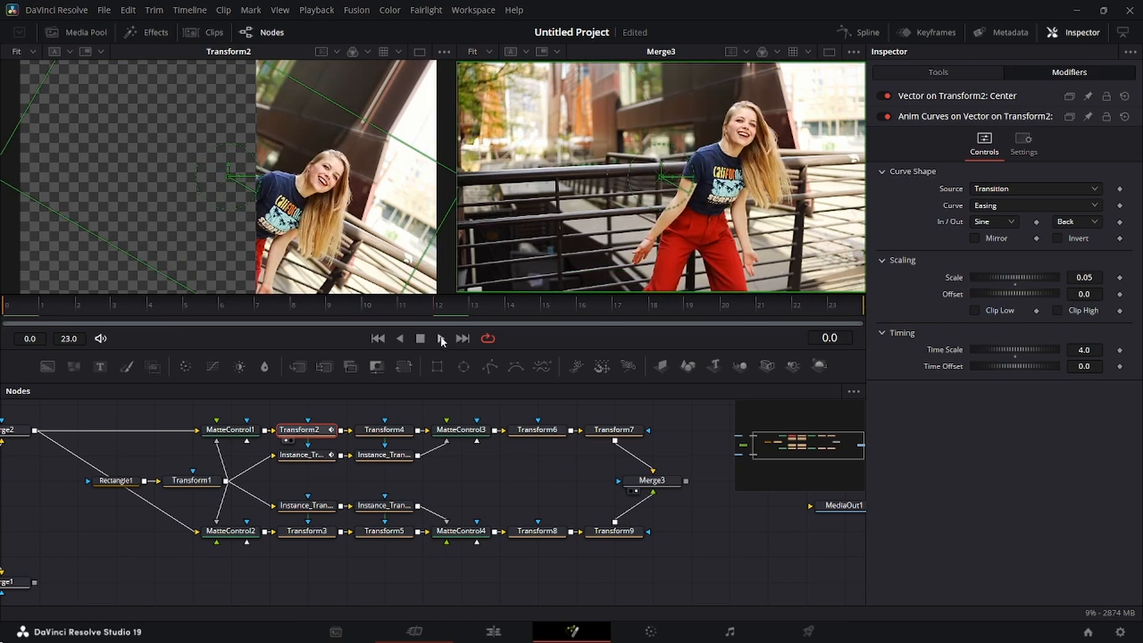
{"action": "left_click", "coordinate": [441, 338]}
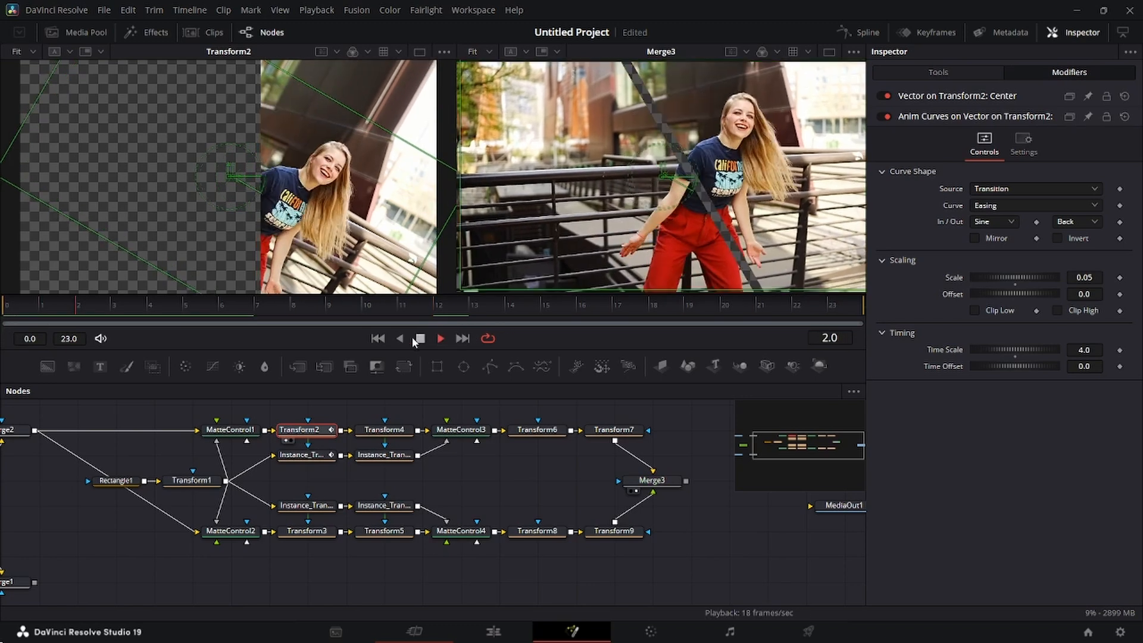
{"action": "left_click", "coordinate": [441, 338]}
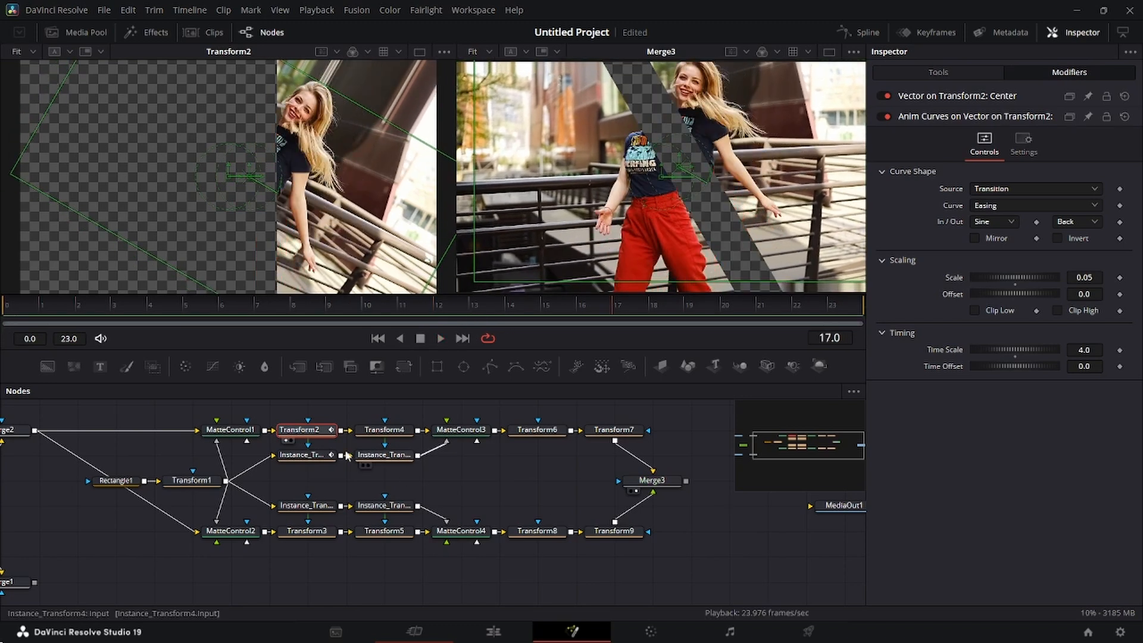
- Add a Vector Result modifier to Transform6's Center and show its controls
{"action": "left_click", "coordinate": [544, 430]}
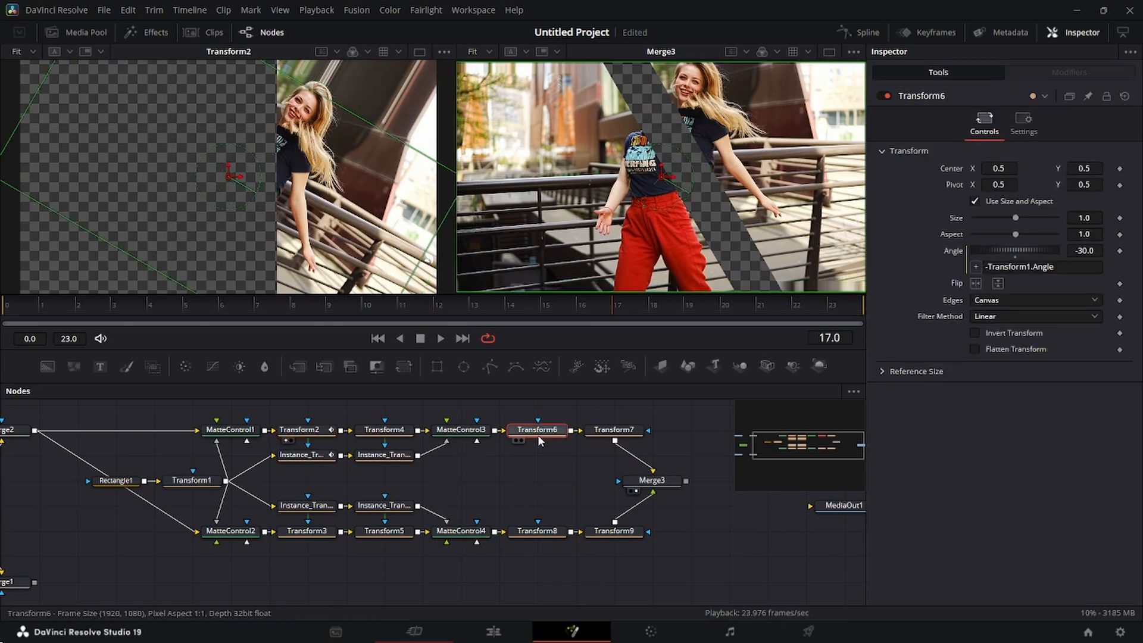
{"action": "right_click", "coordinate": [957, 171]}
{"action": "mouse_move", "coordinate": [1009, 221]}
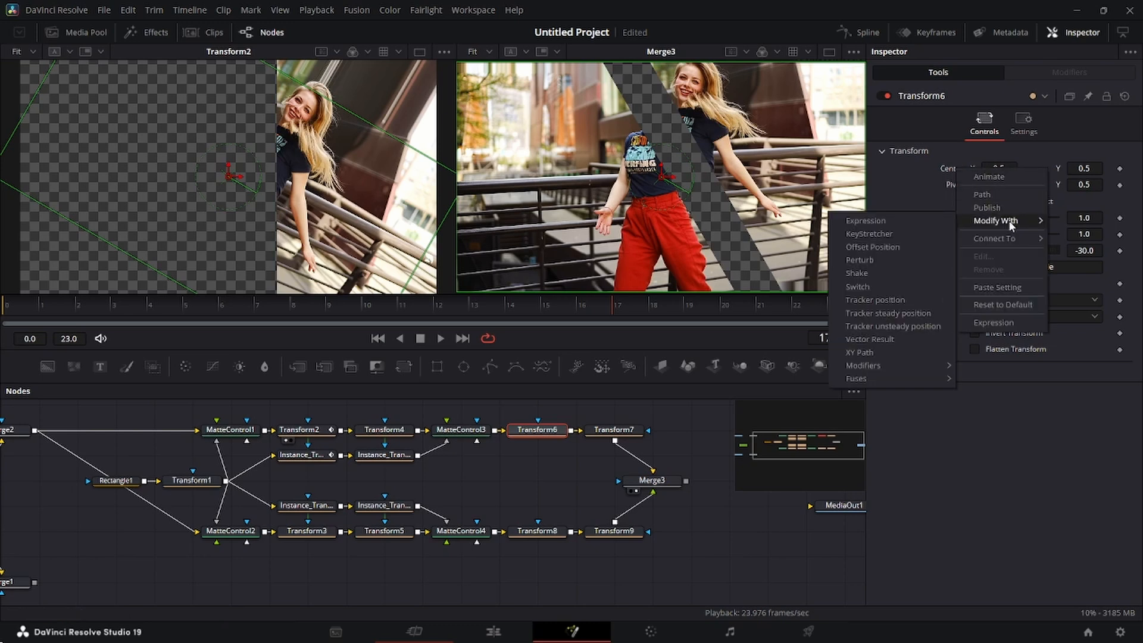
{"action": "left_click", "coordinate": [895, 338]}
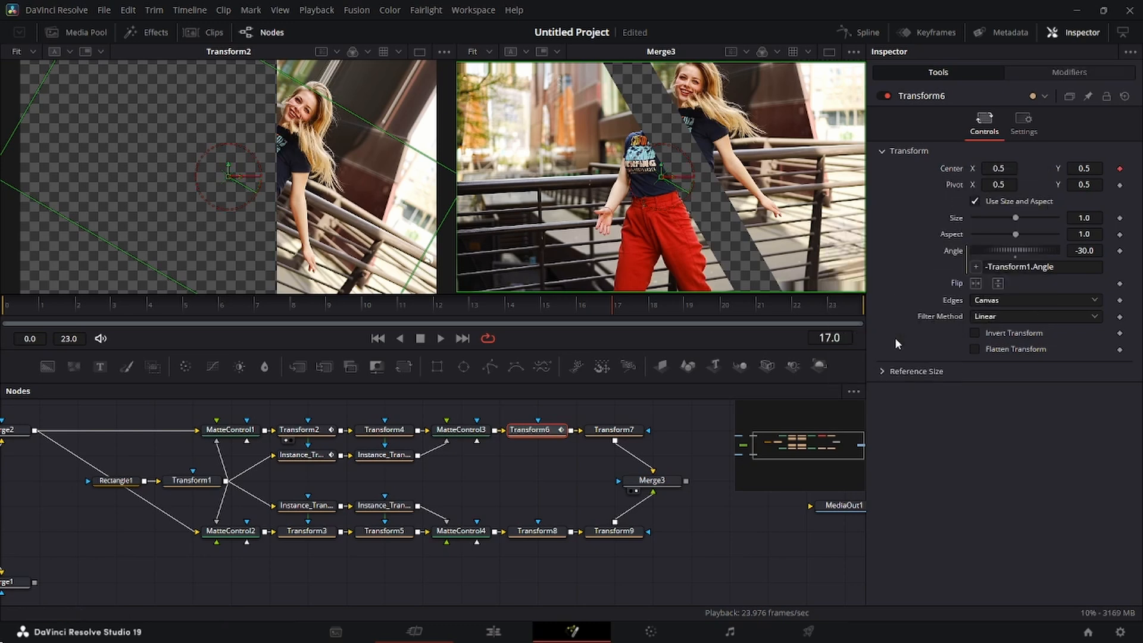
{"action": "left_click", "coordinate": [1089, 74]}
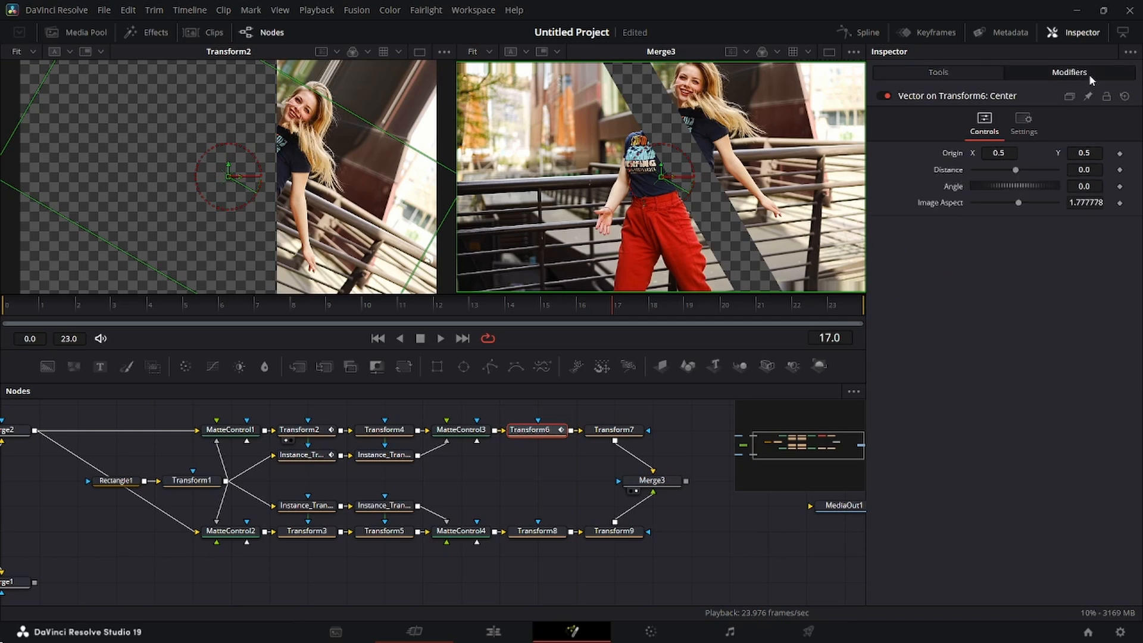
{"action": "left_click", "coordinate": [968, 70]}
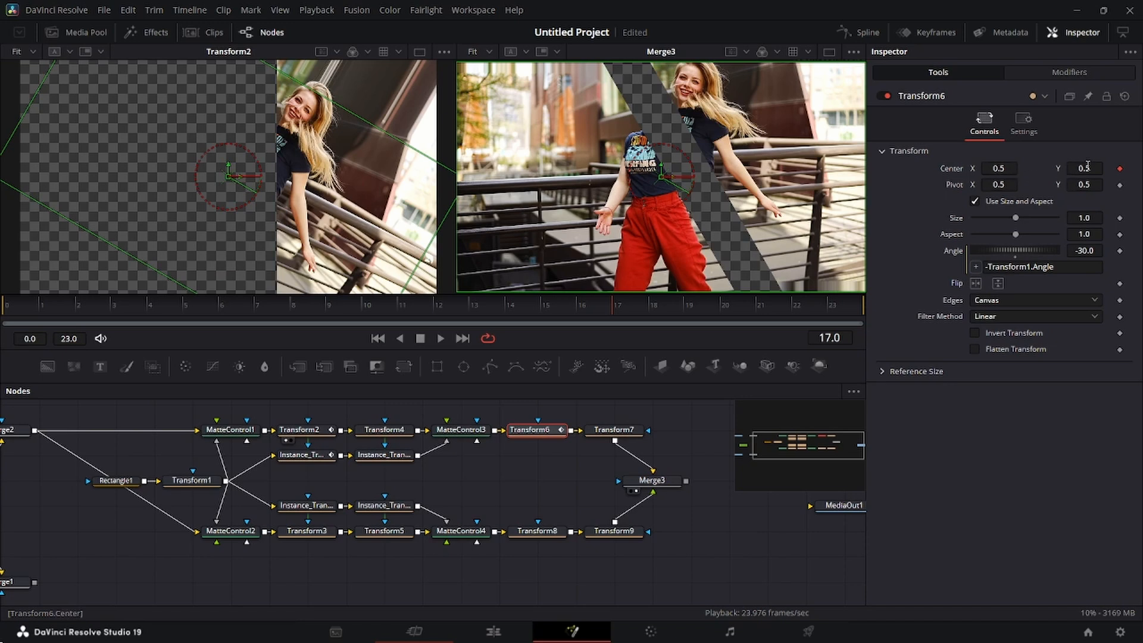
{"action": "left_click", "coordinate": [1070, 72]}
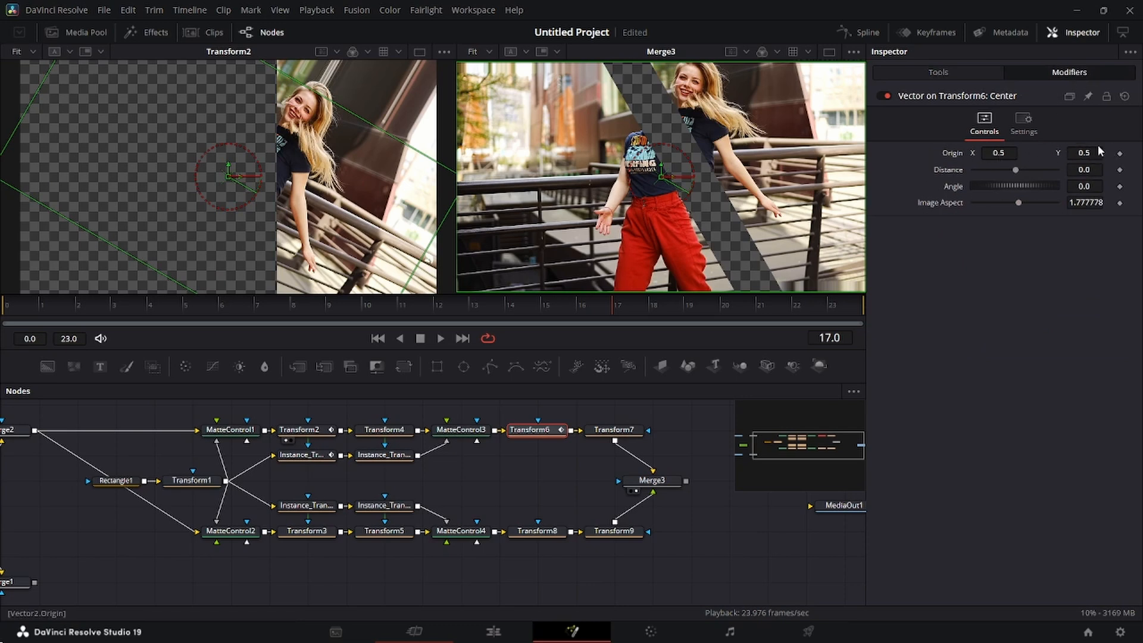
- Set the Angle of Transform6's Vector modifier to 90 and raise its Distance to 1.0
{"action": "left_click", "coordinate": [1096, 187]}
{"action": "key", "text": "BackSpace"}
{"action": "key", "text": "BackSpace"}
{"action": "key", "text": "BackSpace"}
{"action": "type", "text": "90"}
{"action": "key", "text": "Tab"}
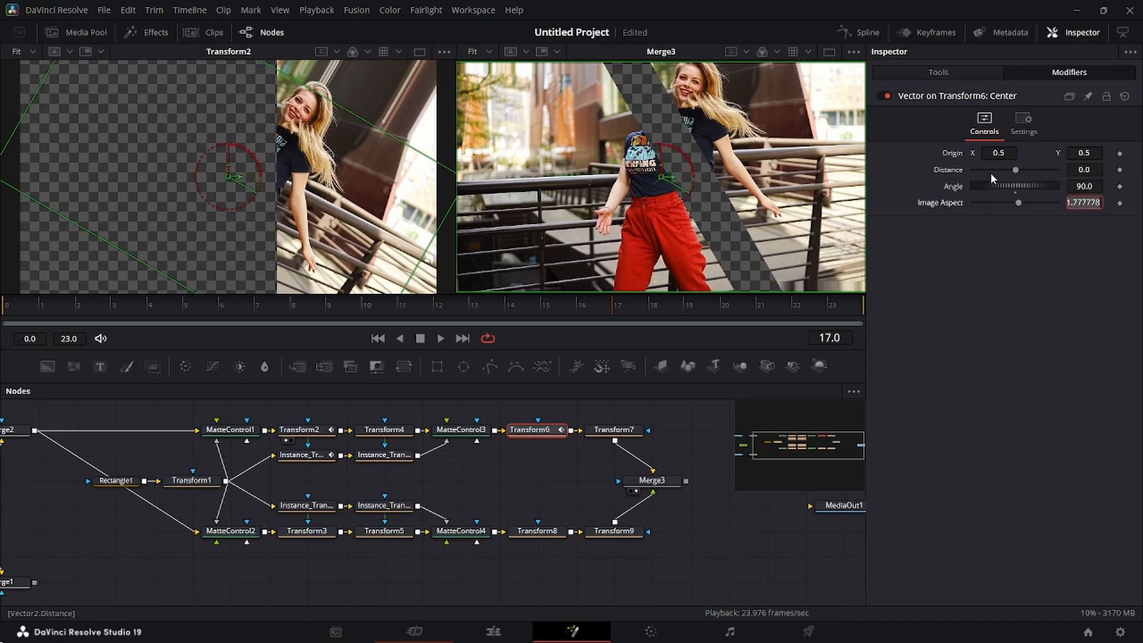
{"action": "left_click_drag", "start_coordinate": [1016, 171], "coordinate": [1071, 169]}
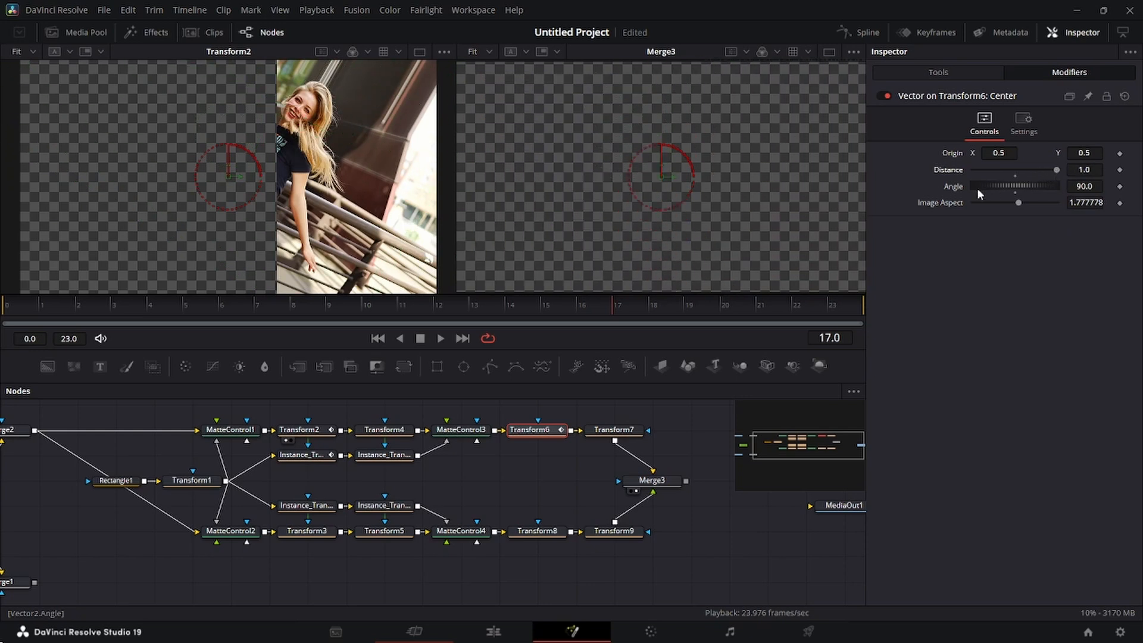
- Modify the Distance of Transform6's Vector modifier with Anim Curves
{"action": "right_click", "coordinate": [957, 173]}
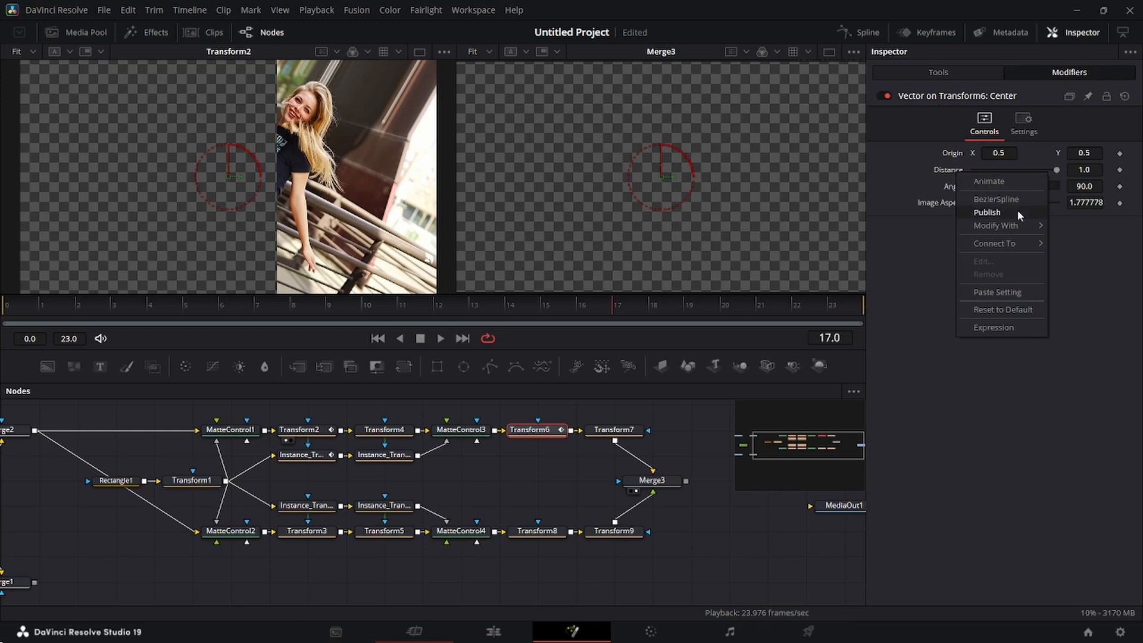
{"action": "mouse_move", "coordinate": [1020, 226]}
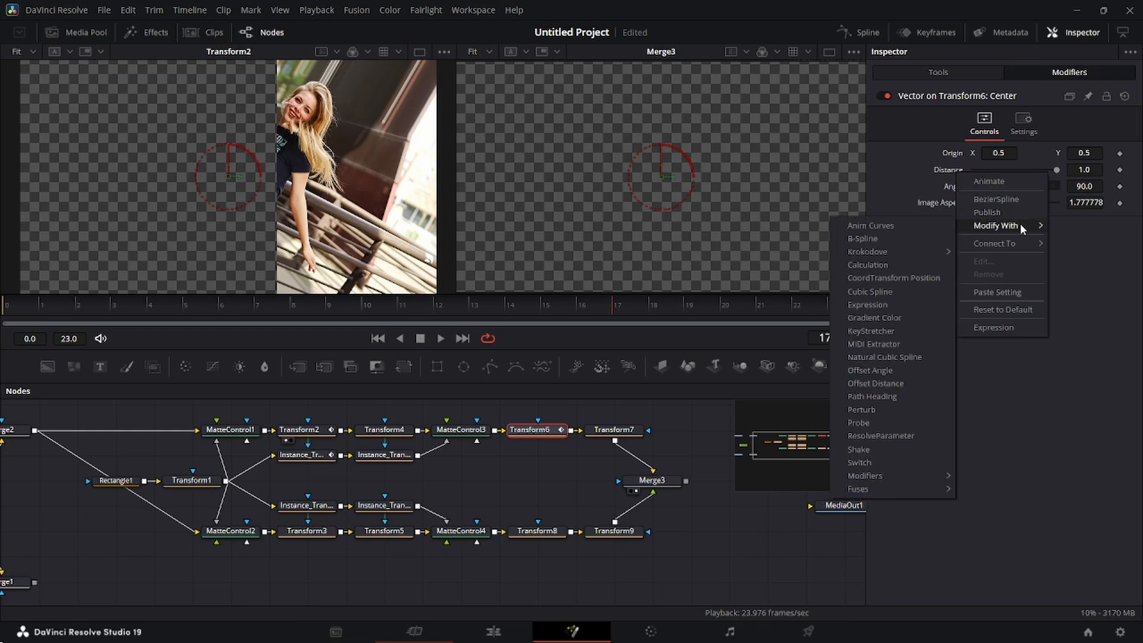
{"action": "left_click", "coordinate": [906, 226]}
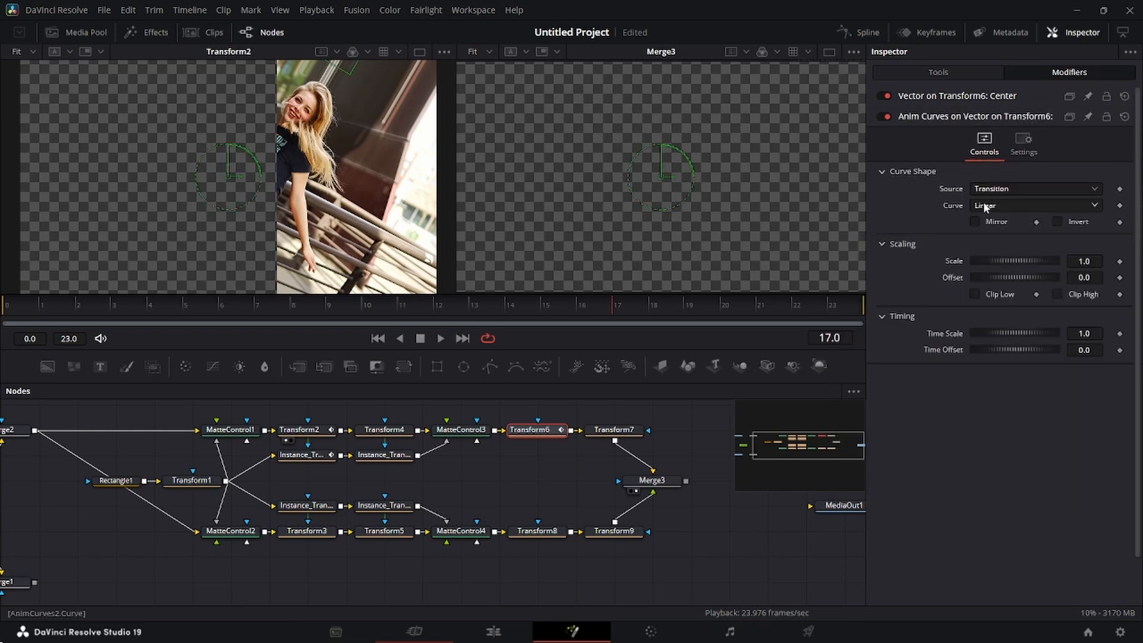
- Set the Anim Curves on Transform6's Vector Distance to an Easing curve with Back in and Expo out
{"action": "left_click", "coordinate": [1022, 205]}
{"action": "left_click", "coordinate": [1013, 236]}
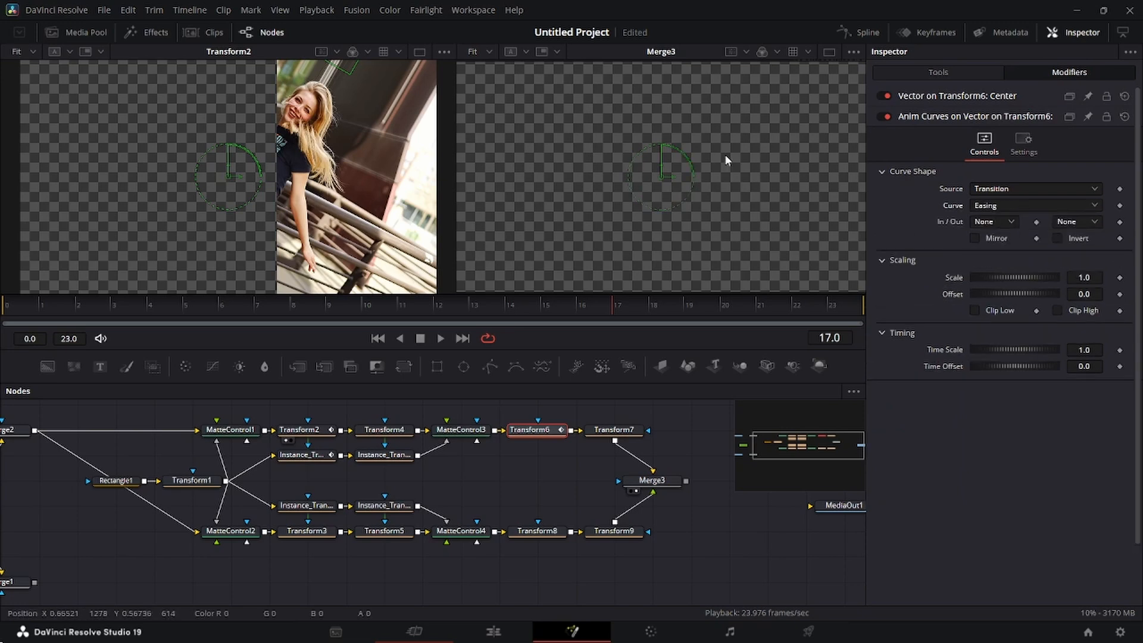
{"action": "left_click", "coordinate": [1010, 221]}
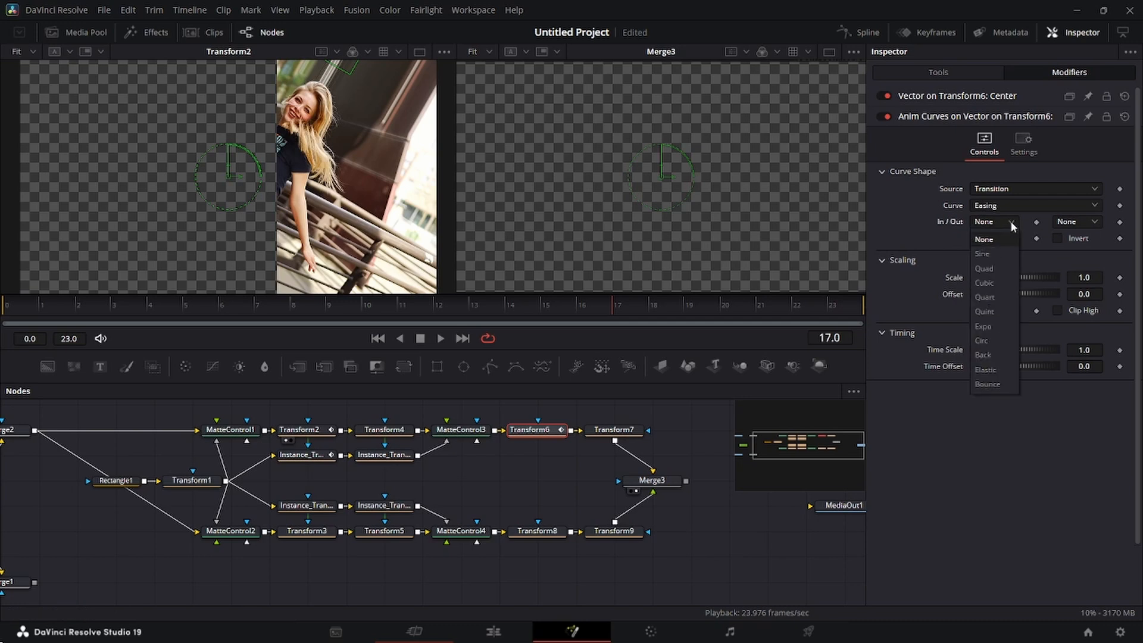
{"action": "left_click", "coordinate": [994, 356]}
{"action": "left_click", "coordinate": [1095, 223]}
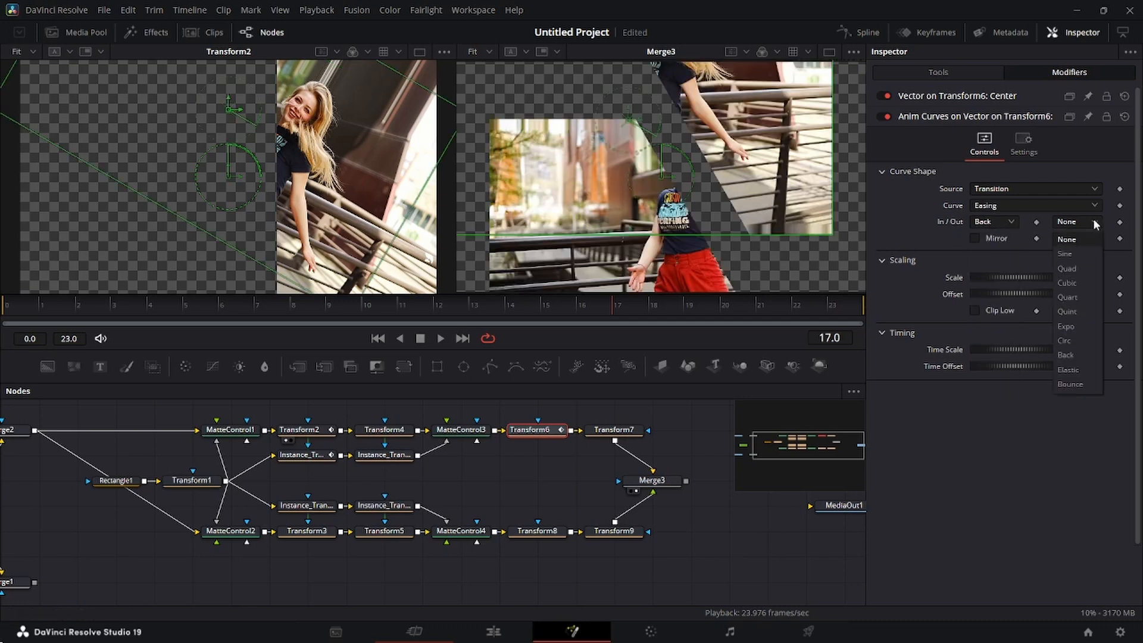
{"action": "left_click", "coordinate": [1078, 326]}
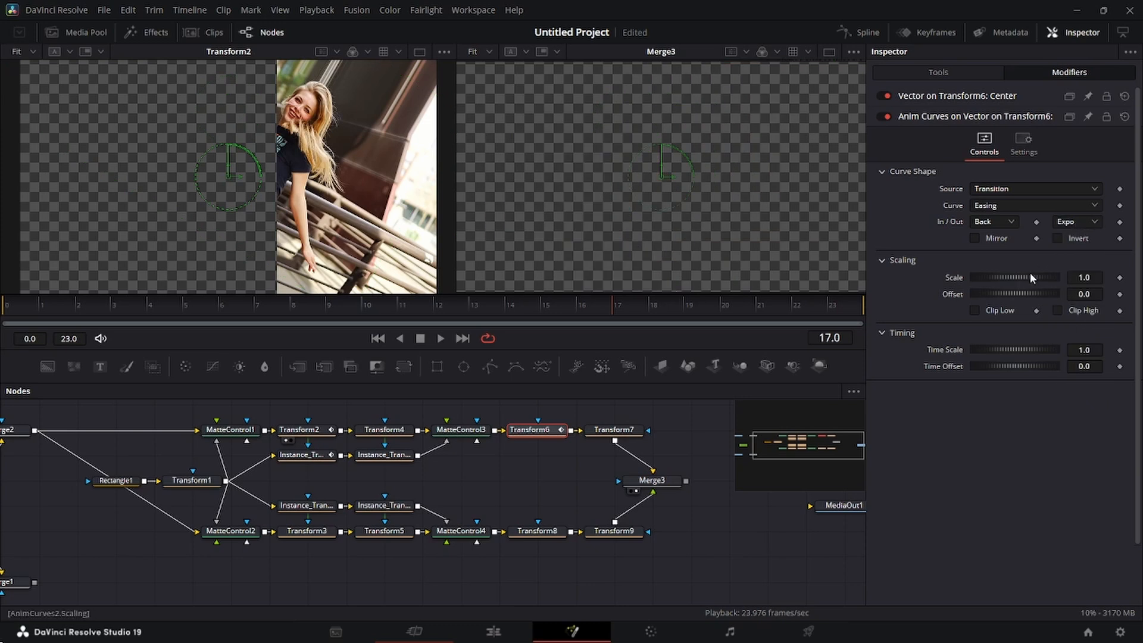
- Set the Scale of Transform6's Anim Curves to 1.1
{"action": "left_click", "coordinate": [1098, 279]}
{"action": "key", "text": "BackSpace"}
{"action": "type", "text": "1"}
{"action": "key", "text": "Tab"}
- Set the timing of Transform6's Anim Curves to a Time Scale of 1.25 and a Time Offset of 0.25
{"action": "left_click", "coordinate": [1093, 366]}
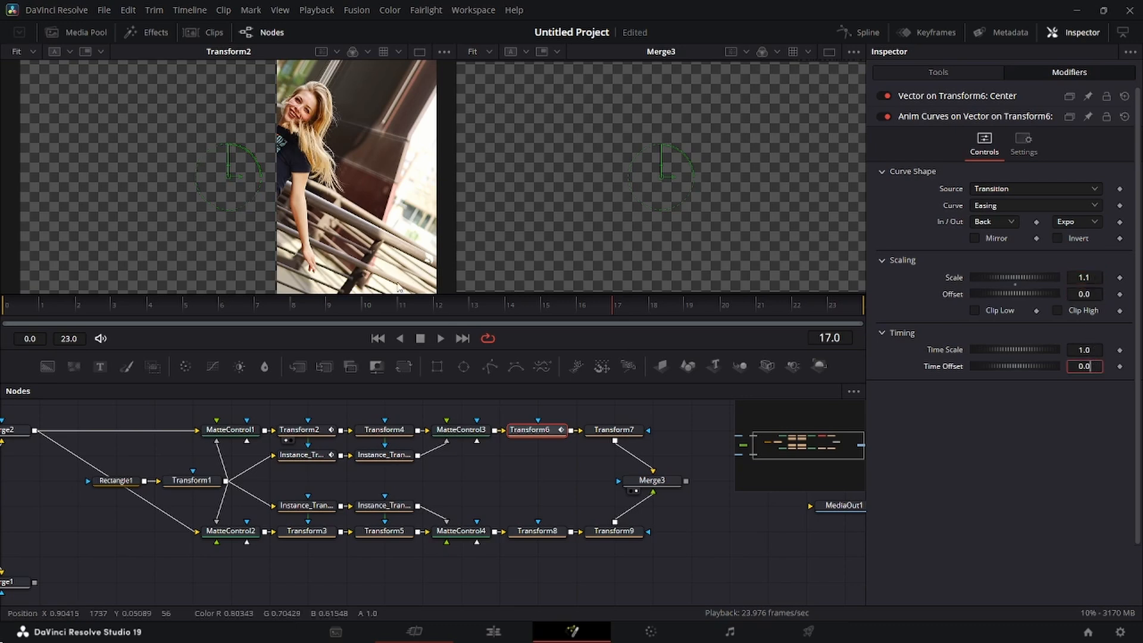
{"action": "left_click", "coordinate": [1094, 350]}
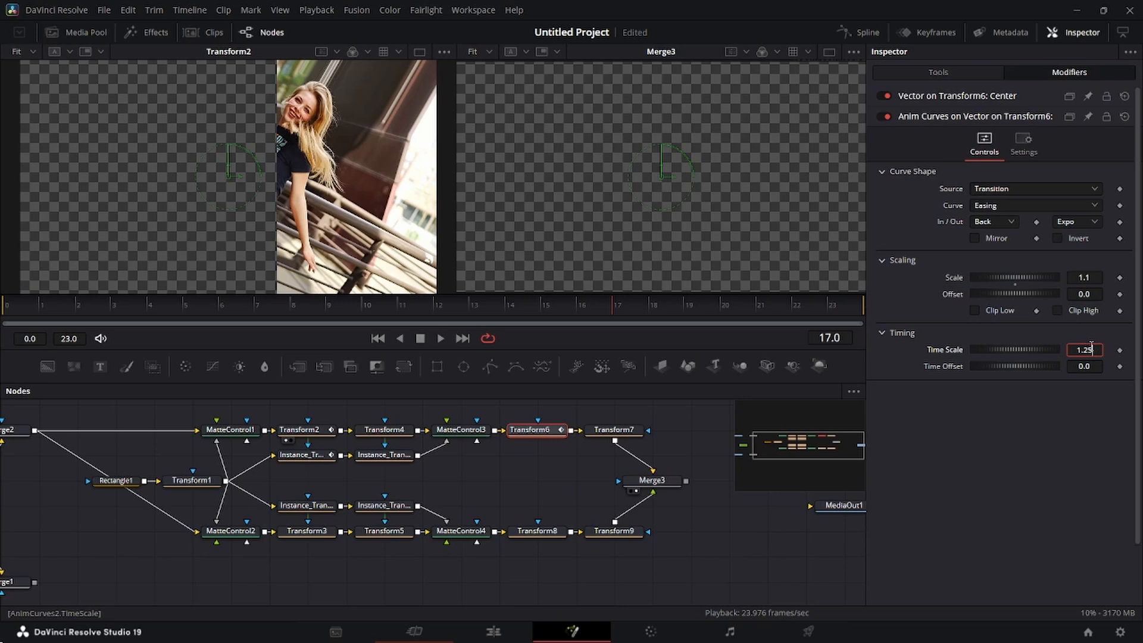
{"action": "key", "text": "Tab"}
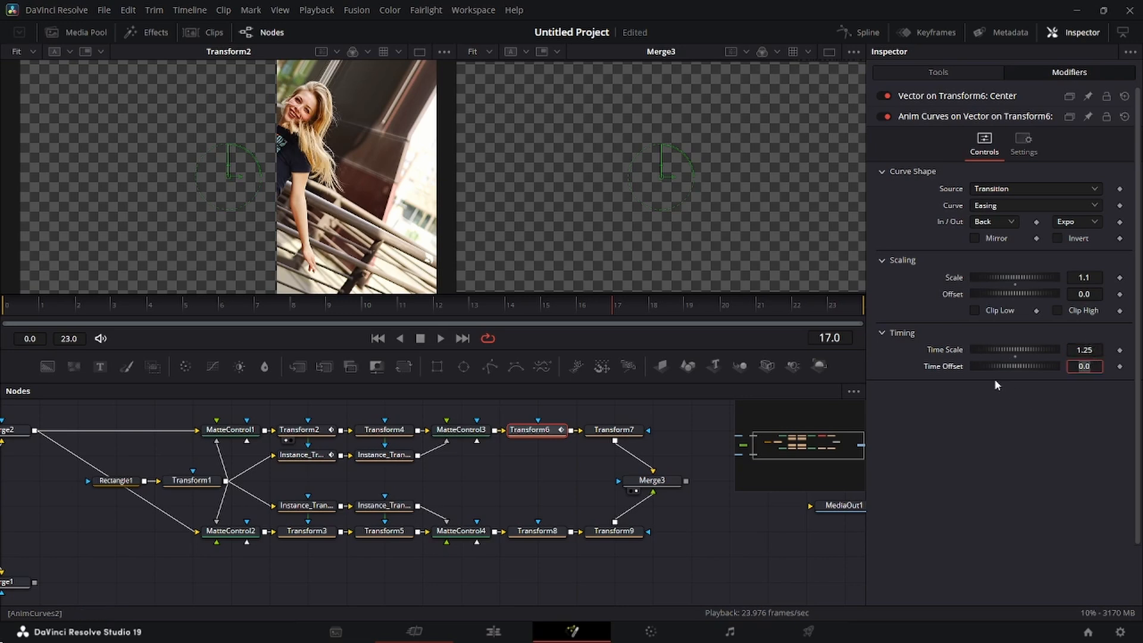
{"action": "left_click", "coordinate": [1093, 366]}
{"action": "type", "text": "25"}
{"action": "key", "text": "Return"}
- Play the composition from frame 0 to check the slide animation, and return to the first frame
{"action": "left_click", "coordinate": [13, 310]}
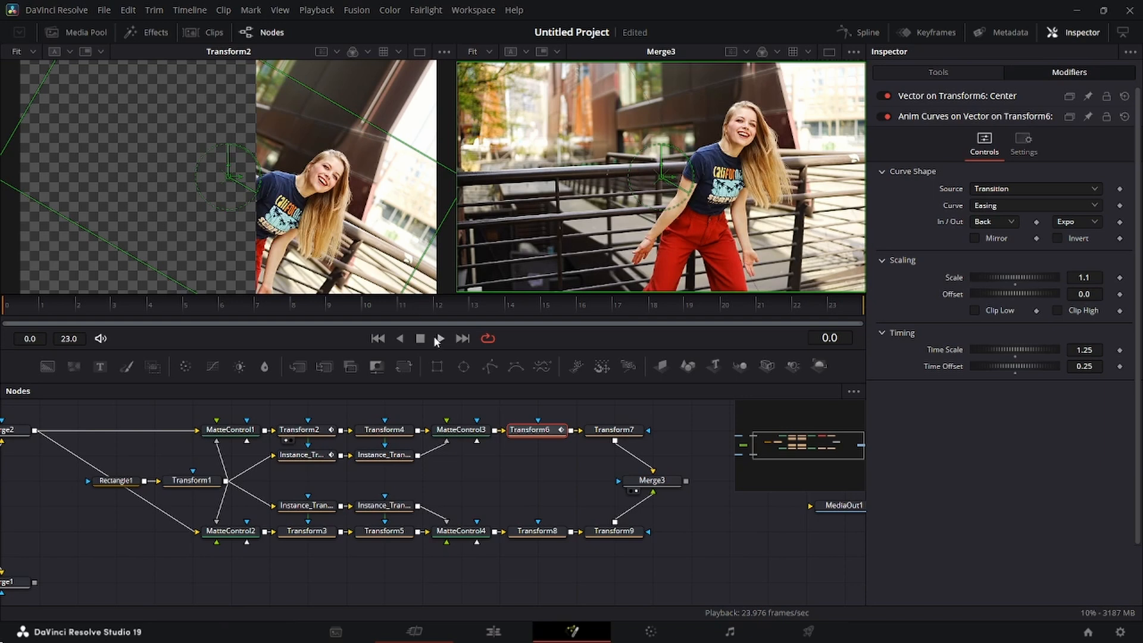
{"action": "left_click", "coordinate": [440, 338]}
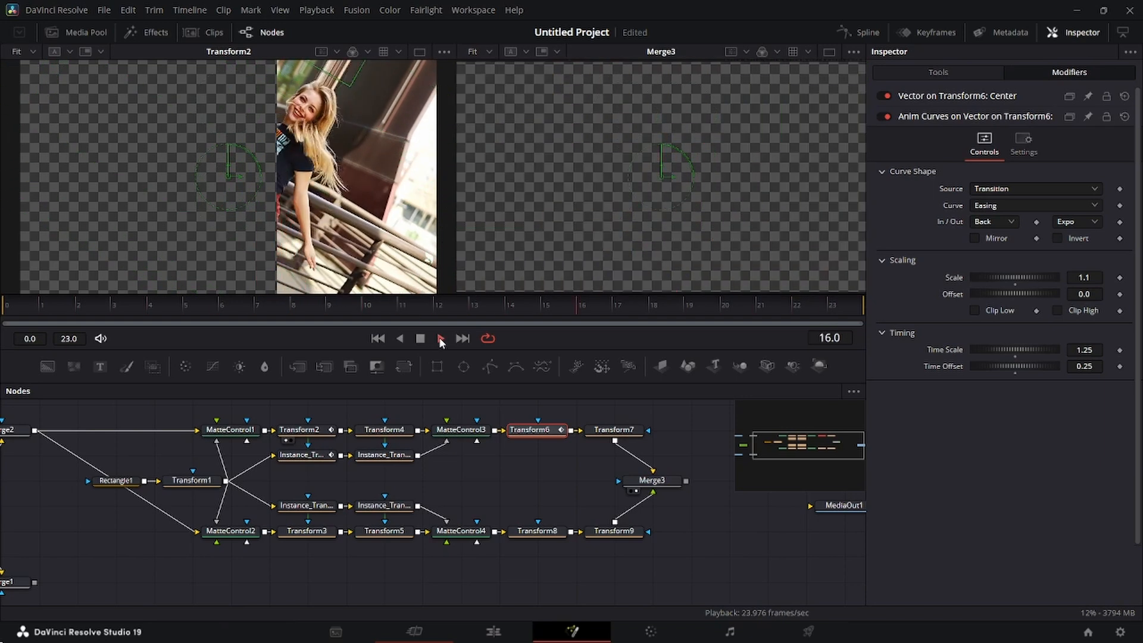
{"action": "left_click", "coordinate": [441, 339]}
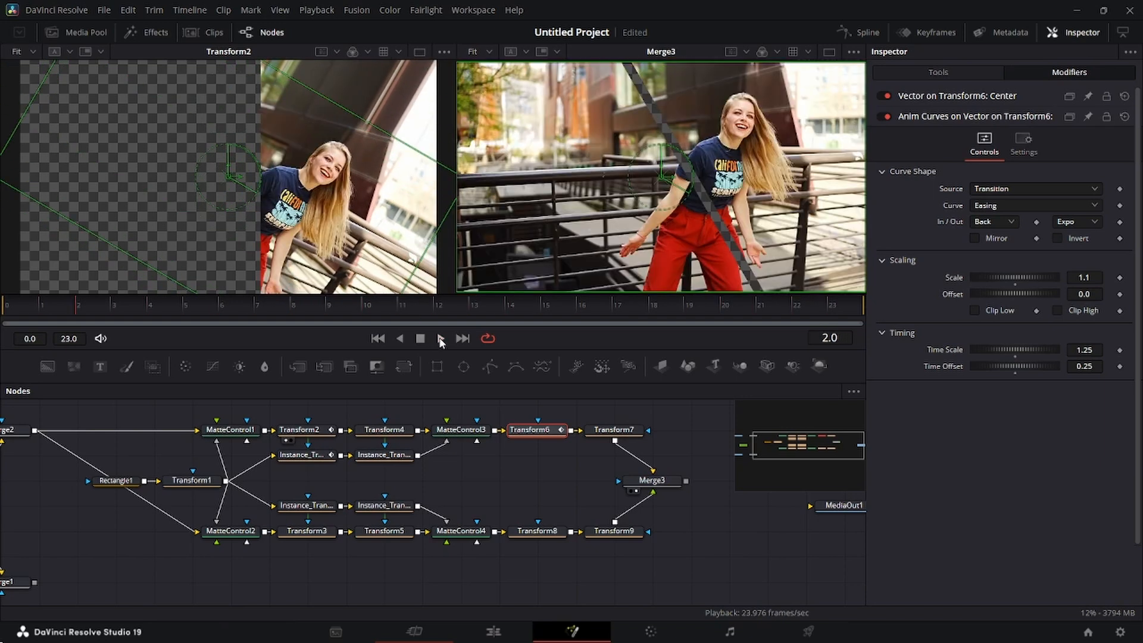
{"action": "left_click", "coordinate": [377, 338]}
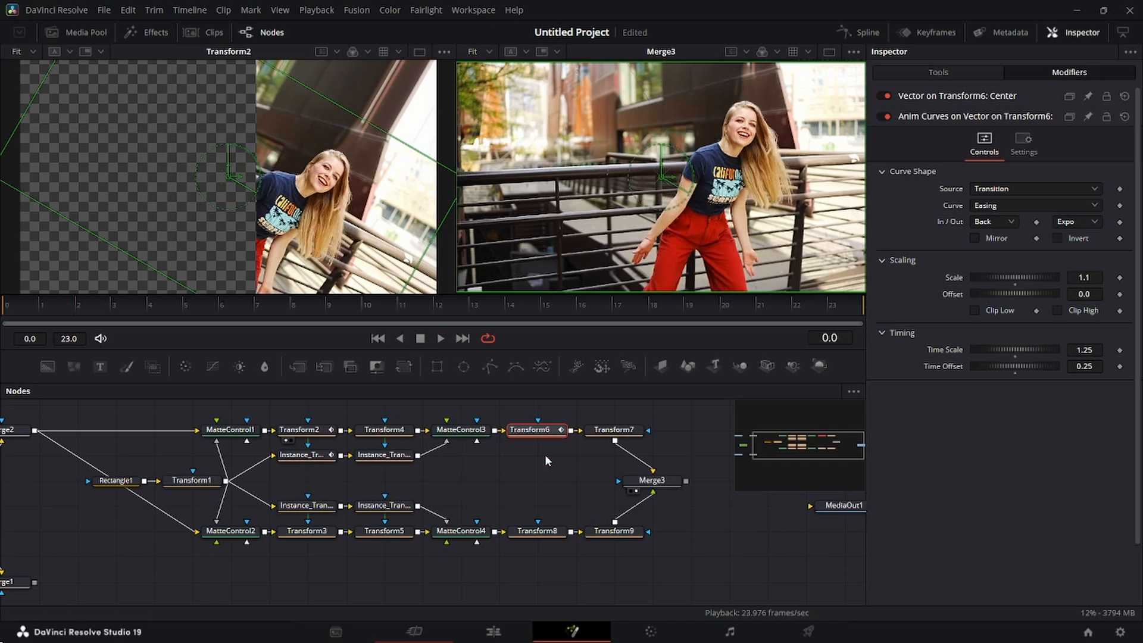
- Bring the start of the node graph with MediaIn1, Background1 and Merge1 into view
{"action": "scroll", "coordinate": [588, 525], "scroll_direction": "down", "scroll_amount": 2}
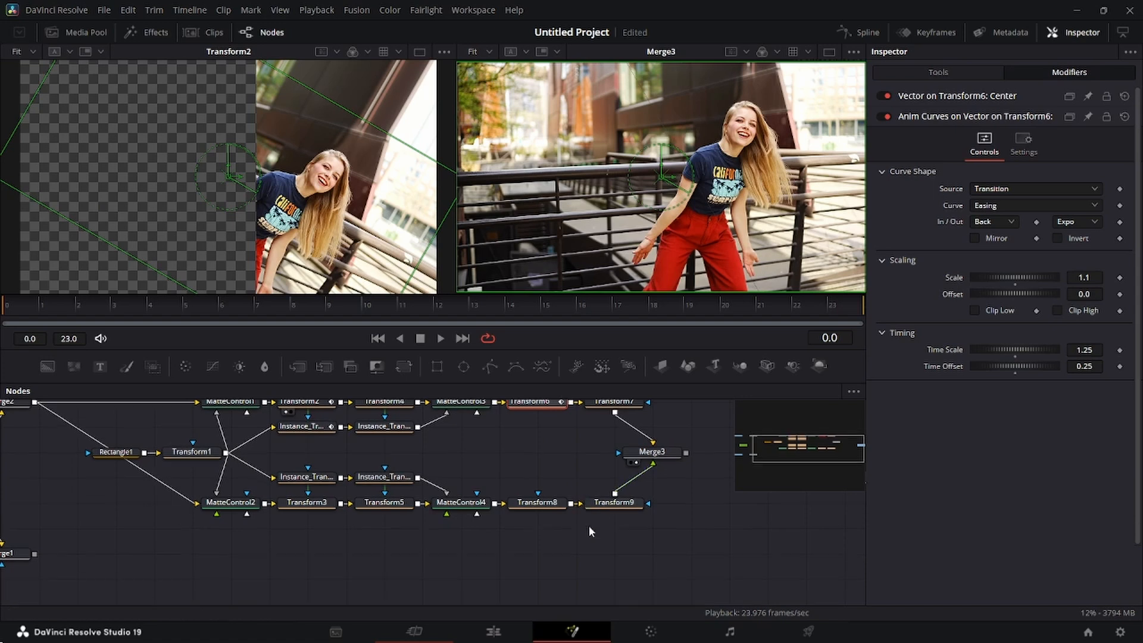
{"action": "scroll", "coordinate": [214, 563], "scroll_direction": "down", "scroll_amount": 2}
{"action": "scroll", "coordinate": [215, 562], "scroll_direction": "up", "scroll_amount": 5}
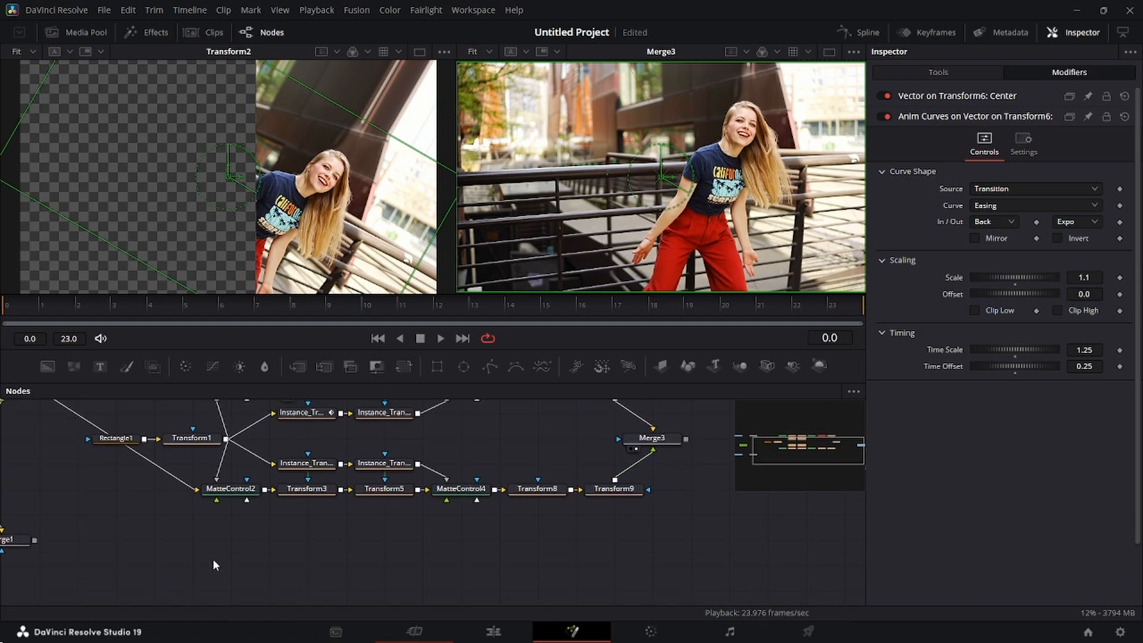
{"action": "scroll", "coordinate": [214, 563], "scroll_direction": "left", "scroll_amount": 10}
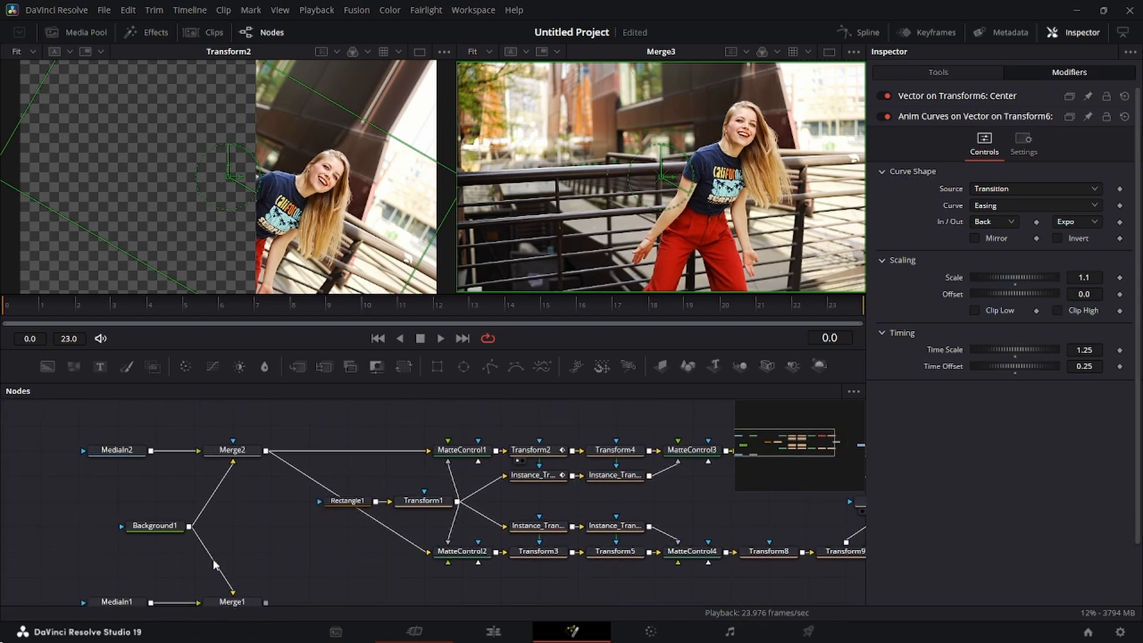
- Swap the two media inputs so MediaIn1 feeds Merge2 and MediaIn2 feeds Merge1, and exchange the positions of the two media nodes
{"action": "scroll", "coordinate": [214, 563], "scroll_direction": "down", "scroll_amount": 3}
{"action": "scroll", "coordinate": [216, 566], "scroll_direction": "up", "scroll_amount": 1}
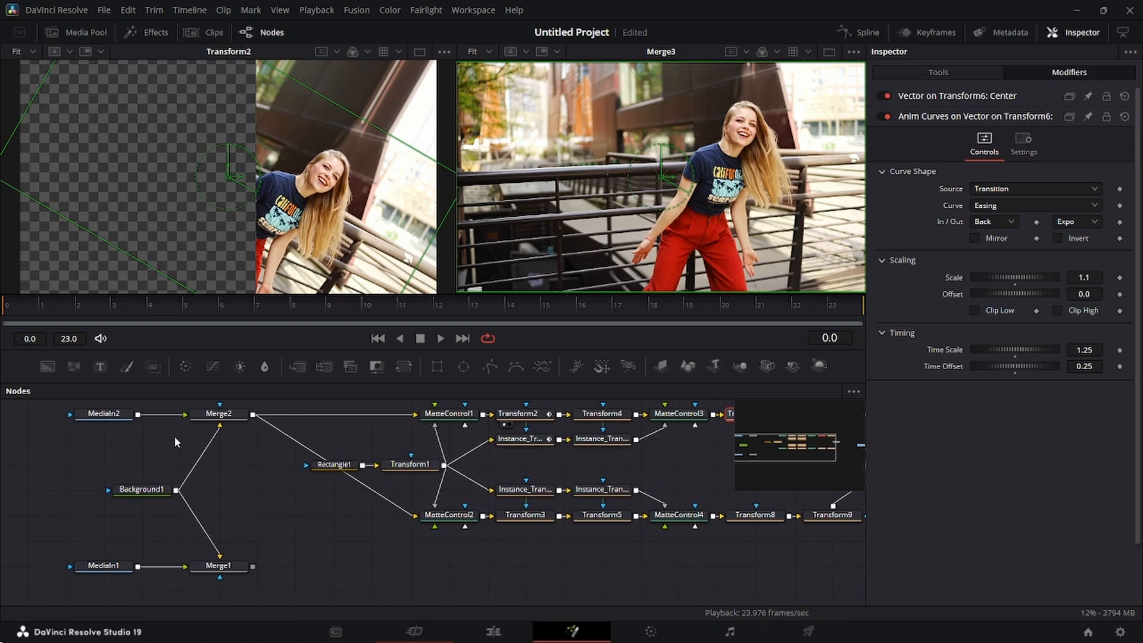
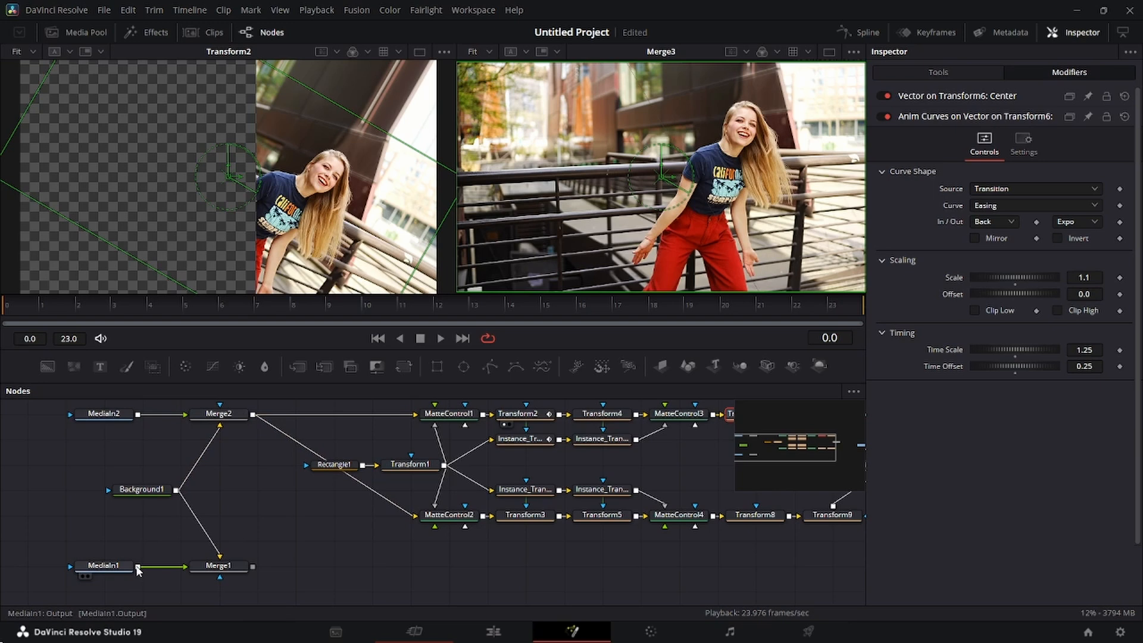
{"action": "mouse_move", "coordinate": [136, 569]}
{"action": "left_mouse_down"}
{"action": "mouse_move", "coordinate": [173, 494]}
{"action": "mouse_move", "coordinate": [186, 417]}
{"action": "mouse_move", "coordinate": [173, 524]}
{"action": "mouse_move", "coordinate": [186, 566]}
{"action": "left_mouse_up"}
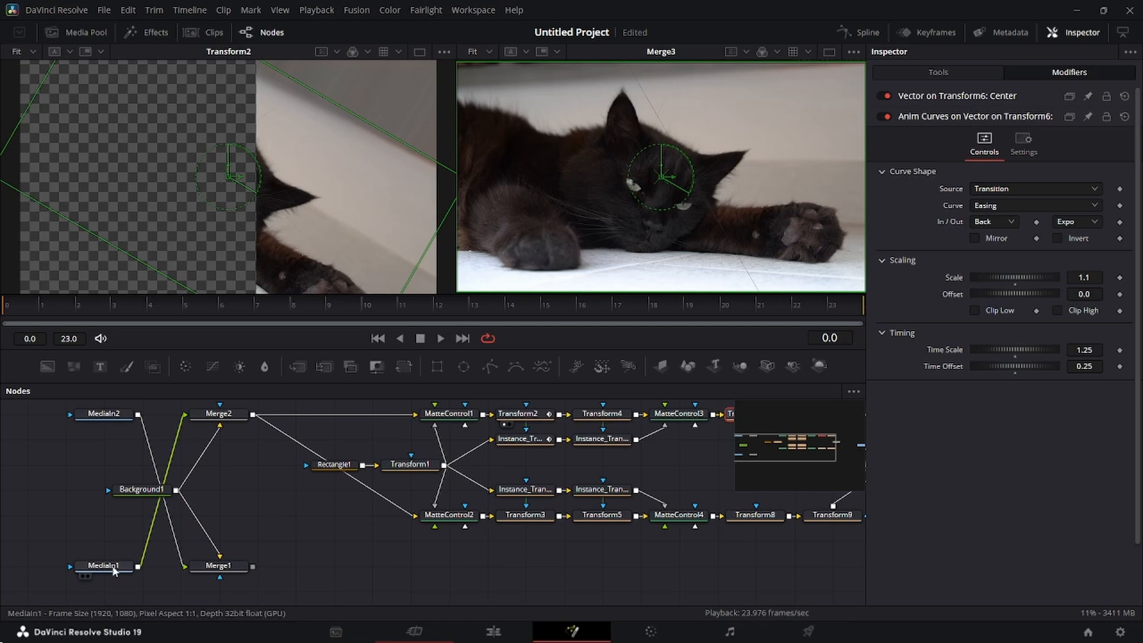
{"action": "mouse_move", "coordinate": [112, 566]}
{"action": "left_mouse_down"}
{"action": "mouse_move", "coordinate": [73, 439]}
{"action": "mouse_move", "coordinate": [112, 571]}
{"action": "left_mouse_up"}
{"action": "left_click_drag", "start_coordinate": [82, 441], "coordinate": [119, 415]}
- Move MediaOut1 further along to make room and add a new Merge node fed by Merge3's output
{"action": "scroll", "coordinate": [350, 527], "scroll_direction": "right", "scroll_amount": 3}
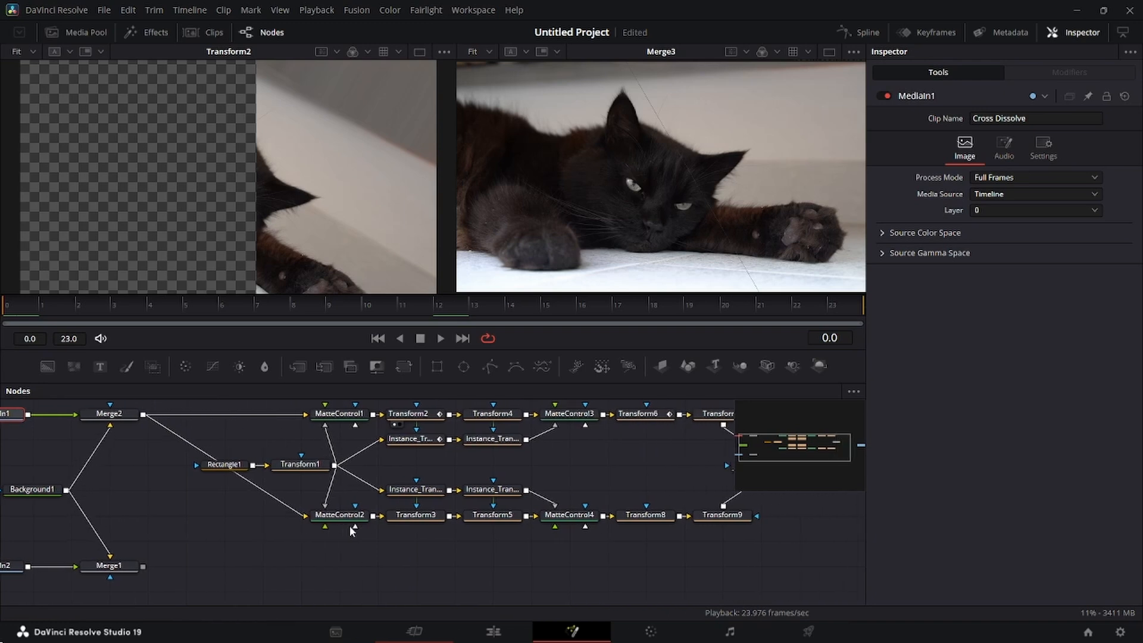
{"action": "scroll", "coordinate": [370, 495], "scroll_direction": "right", "scroll_amount": 3}
{"action": "scroll", "coordinate": [370, 492], "scroll_direction": "right", "scroll_amount": 5}
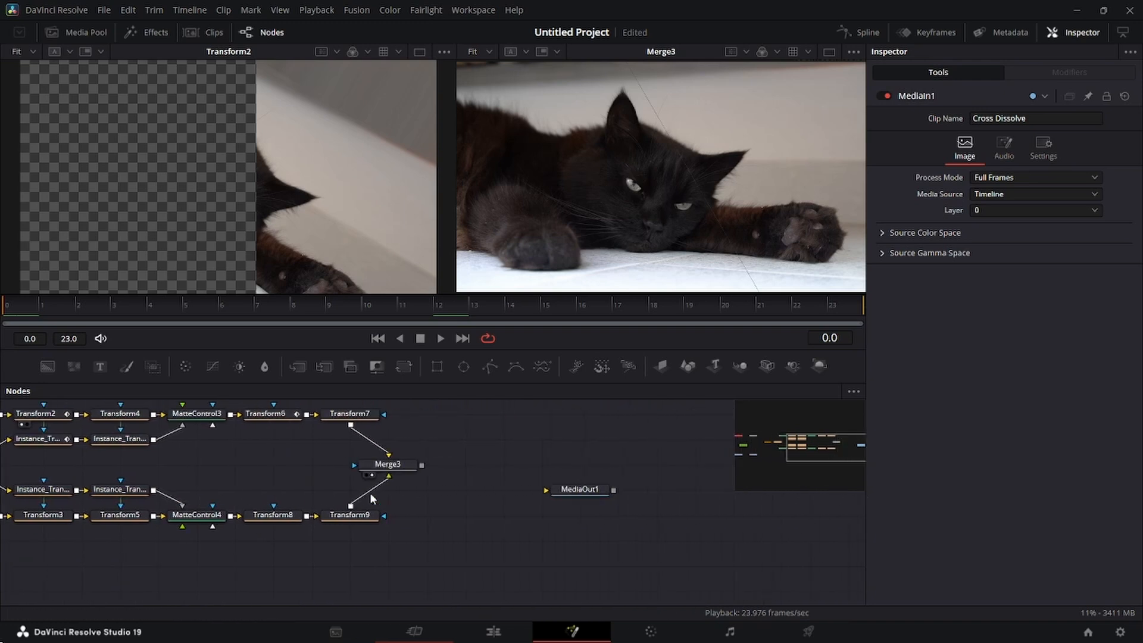
{"action": "left_click_drag", "start_coordinate": [650, 492], "coordinate": [687, 492]}
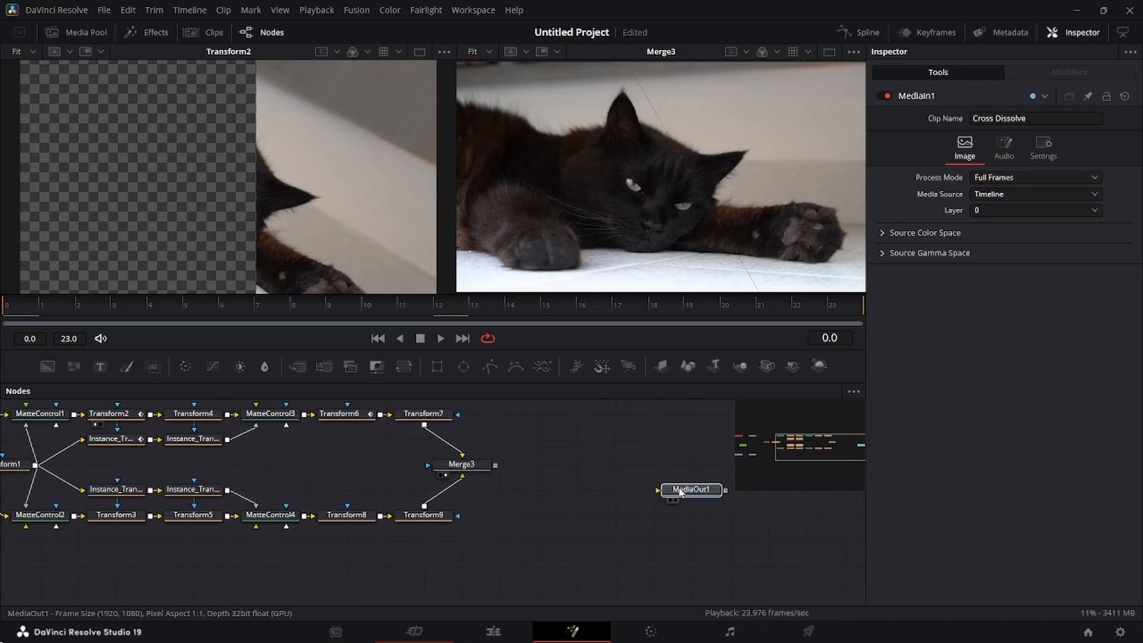
{"action": "scroll", "coordinate": [588, 520], "scroll_direction": "right", "scroll_amount": 2}
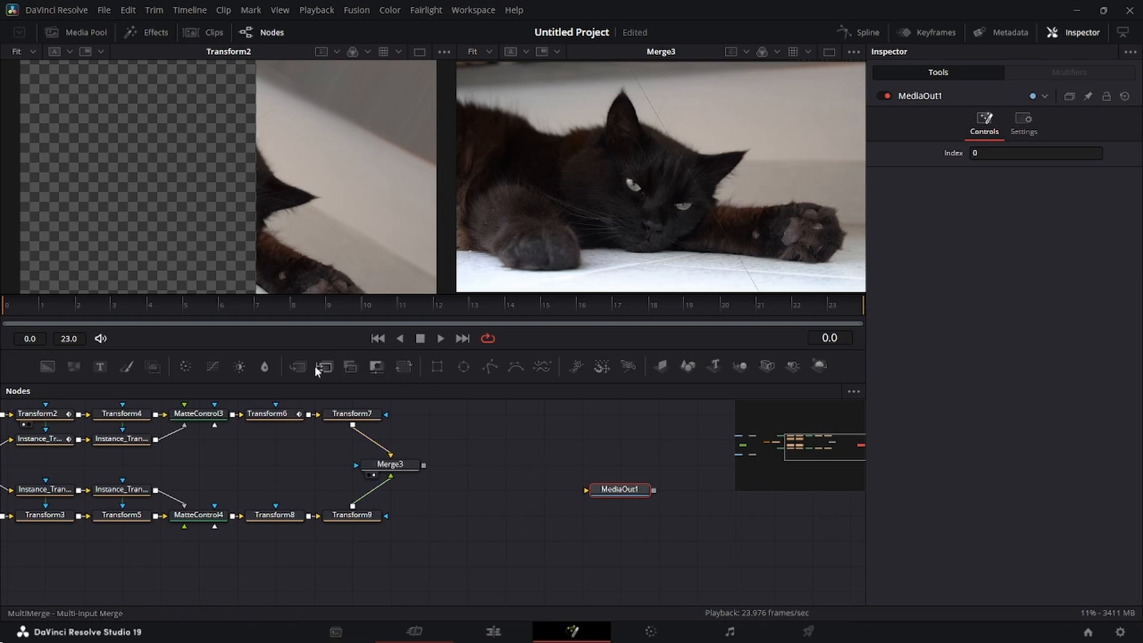
{"action": "left_click_drag", "start_coordinate": [301, 366], "coordinate": [535, 505]}
{"action": "left_click_drag", "start_coordinate": [476, 545], "coordinate": [471, 542]}
{"action": "left_click_drag", "start_coordinate": [426, 470], "coordinate": [440, 539]}
- Connect Merge1's output to the foreground of Merge4 and line Merge4 up with Merge1
{"action": "scroll", "coordinate": [486, 541], "scroll_direction": "left", "scroll_amount": 5}
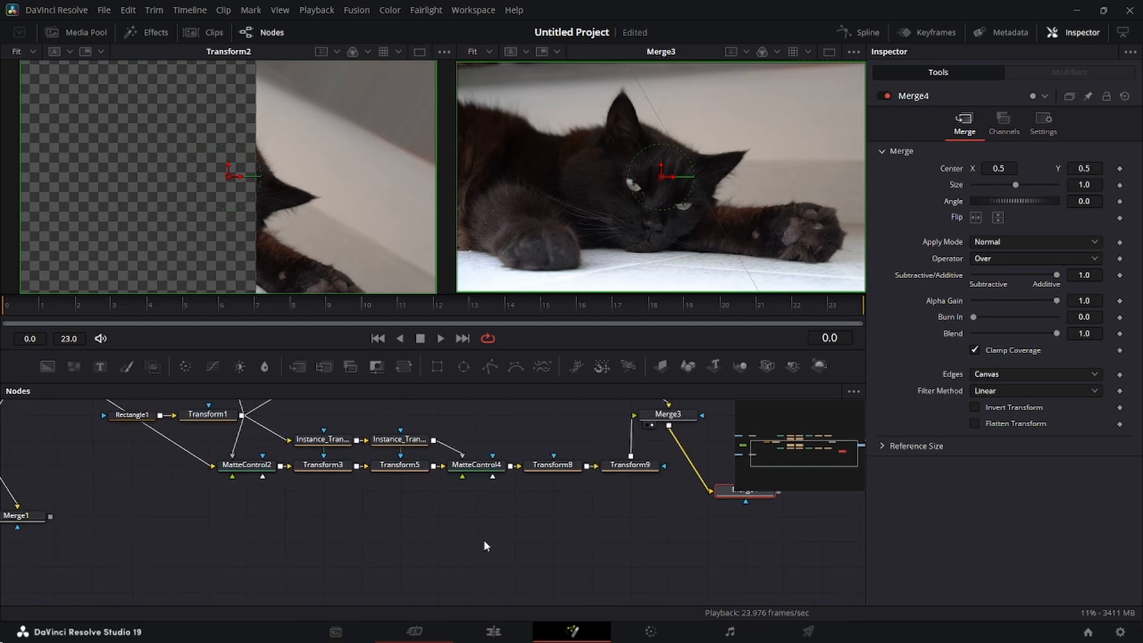
{"action": "scroll", "coordinate": [485, 542], "scroll_direction": "right", "scroll_amount": 1}
{"action": "scroll", "coordinate": [468, 542], "scroll_direction": "left", "scroll_amount": 2}
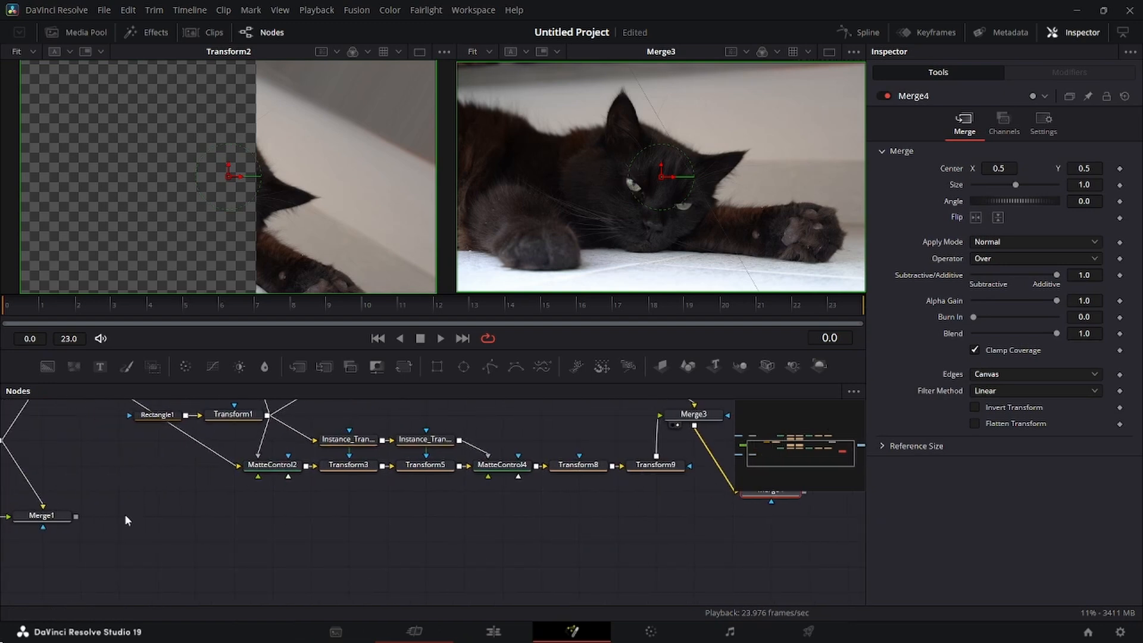
{"action": "scroll", "coordinate": [678, 550], "scroll_direction": "up", "scroll_amount": 3}
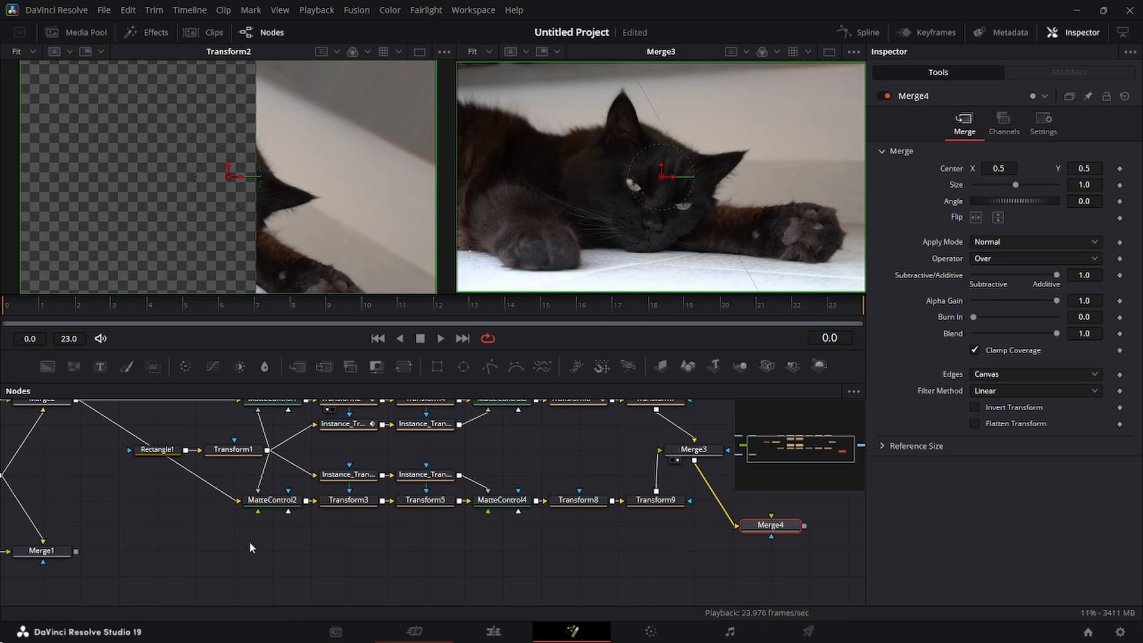
{"action": "left_click_drag", "start_coordinate": [76, 551], "coordinate": [795, 562]}
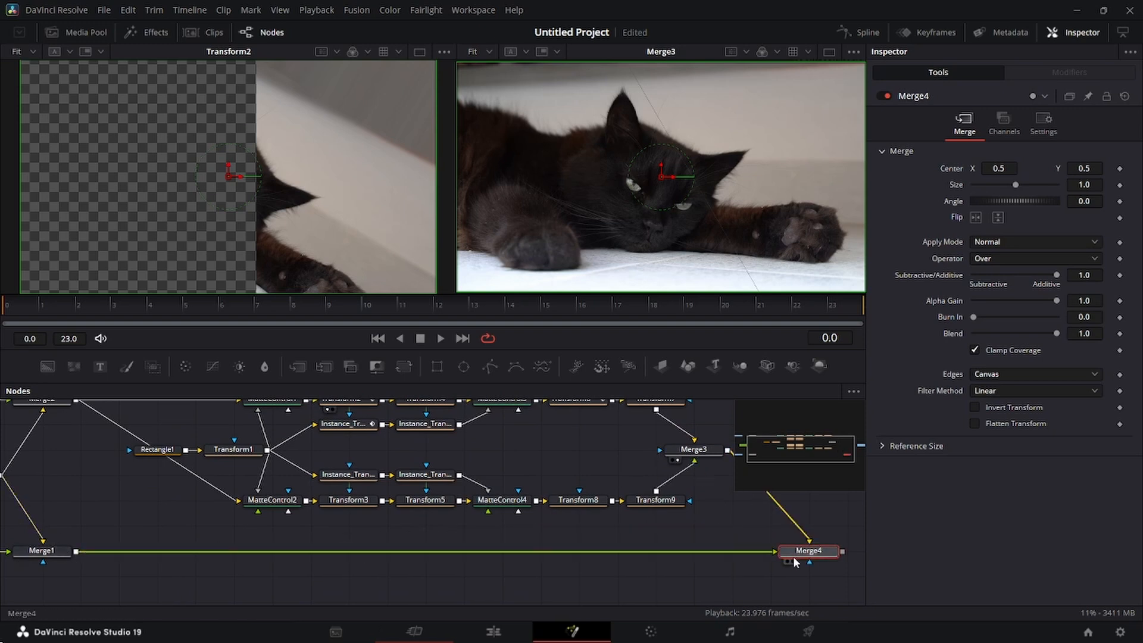
- Align MediaOut1 with Merge4, connect Merge4's output to it, and hide the Inspector
{"action": "scroll", "coordinate": [793, 556], "scroll_direction": "right", "scroll_amount": 8}
{"action": "left_click_drag", "start_coordinate": [667, 479], "coordinate": [702, 558]}
{"action": "left_click_drag", "start_coordinate": [586, 551], "coordinate": [683, 554]}
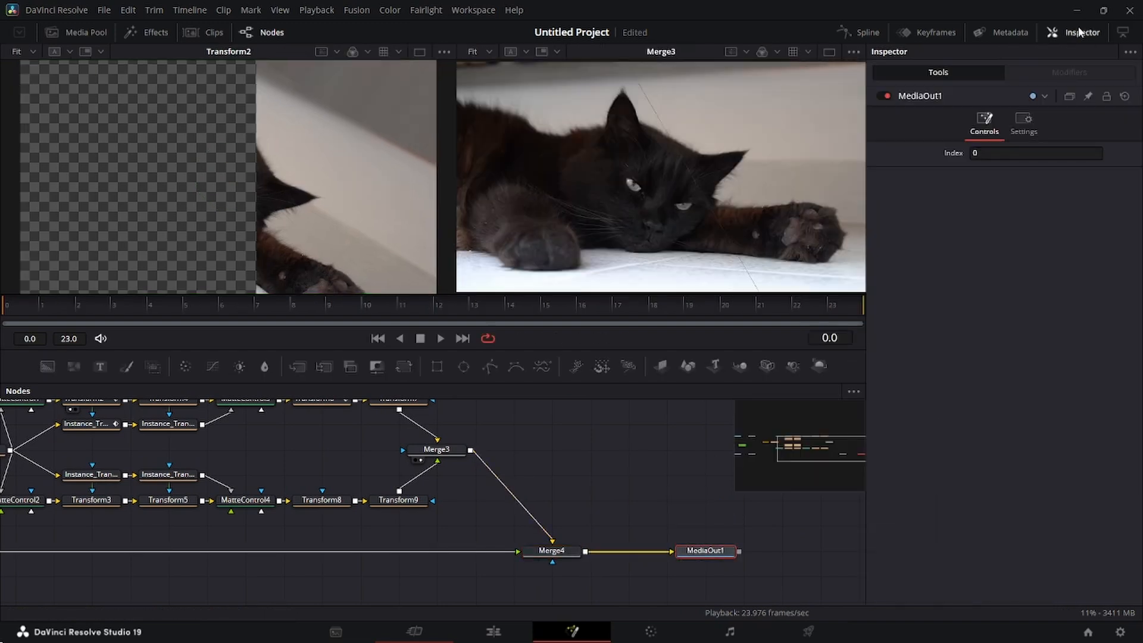
{"action": "left_click", "coordinate": [1083, 33]}
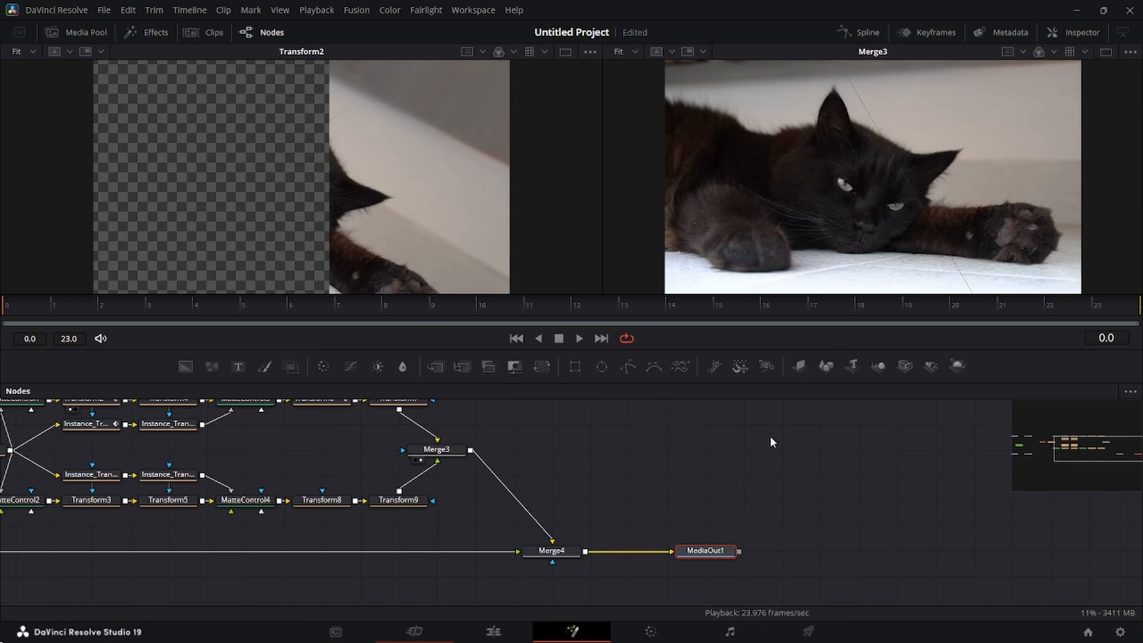
- Rename the Merge3 node to "control"
{"action": "scroll", "coordinate": [770, 436], "scroll_direction": "left", "scroll_amount": 10}
{"action": "scroll", "coordinate": [770, 435], "scroll_direction": "up", "scroll_amount": 3}
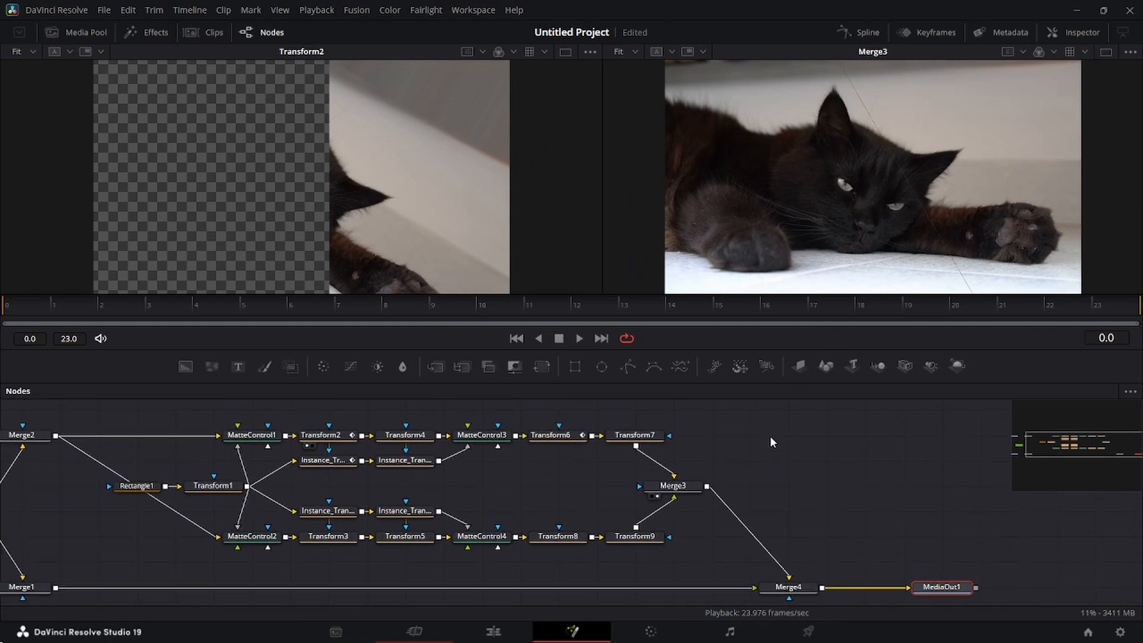
{"action": "scroll", "coordinate": [770, 436], "scroll_direction": "left", "scroll_amount": 6}
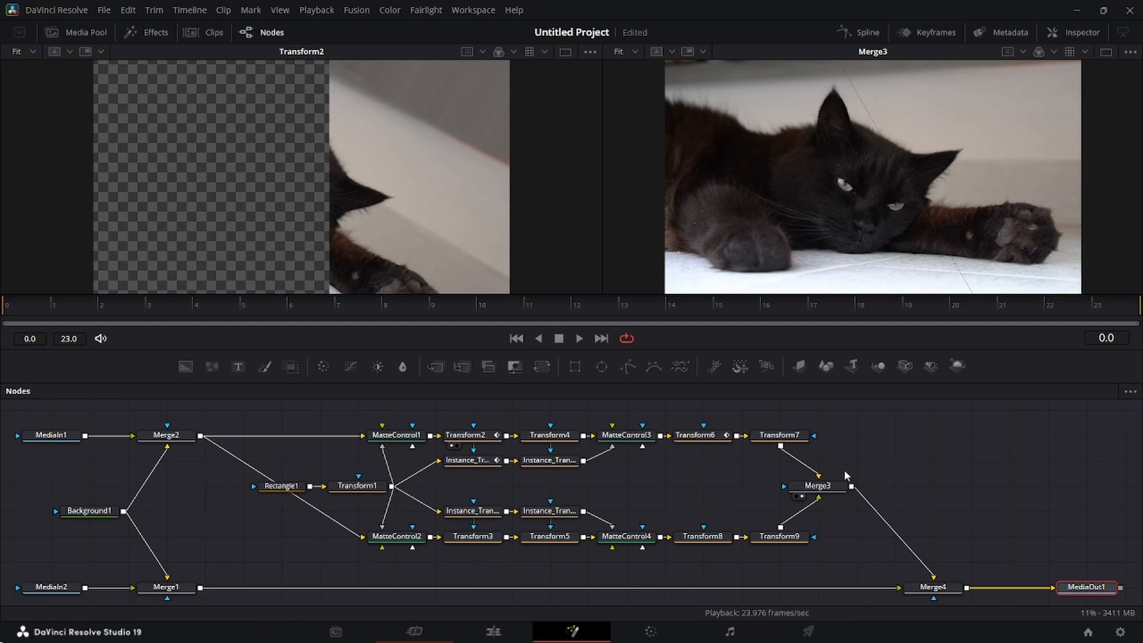
{"action": "left_click", "coordinate": [831, 487]}
{"action": "right_click", "coordinate": [827, 488]}
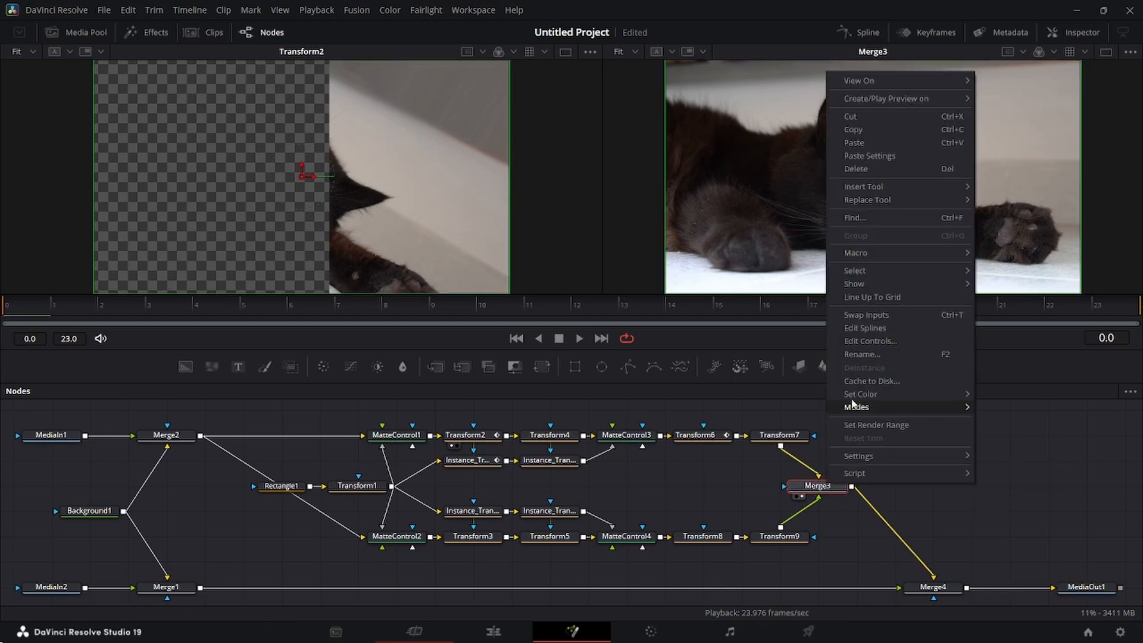
{"action": "left_click", "coordinate": [873, 355]}
{"action": "type", "text": "control"}
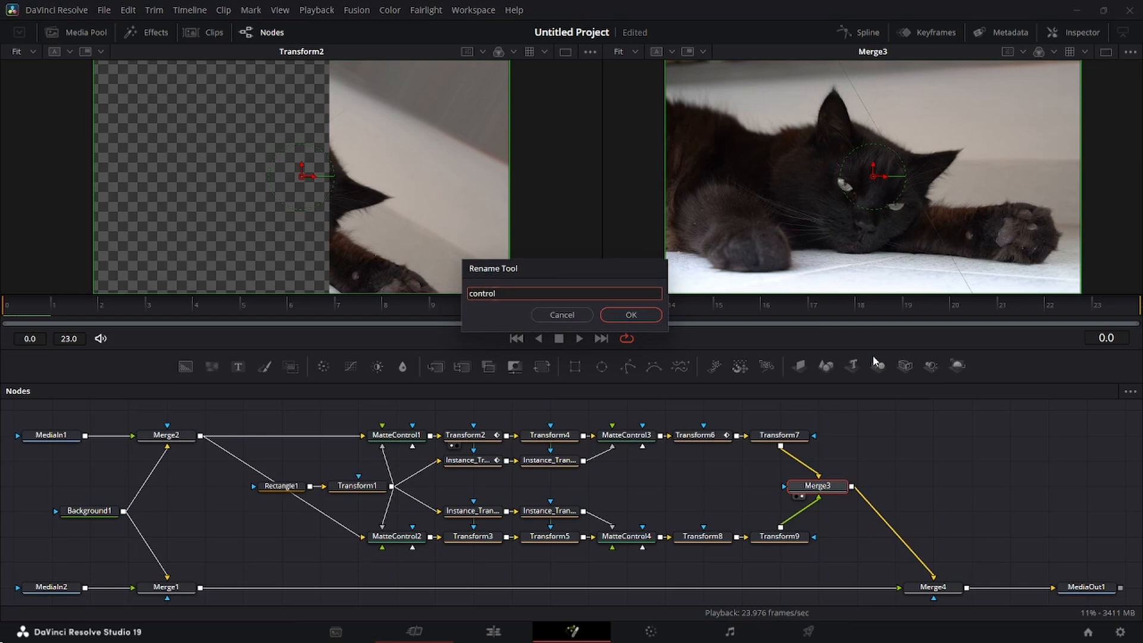
{"action": "key", "text": "Return"}
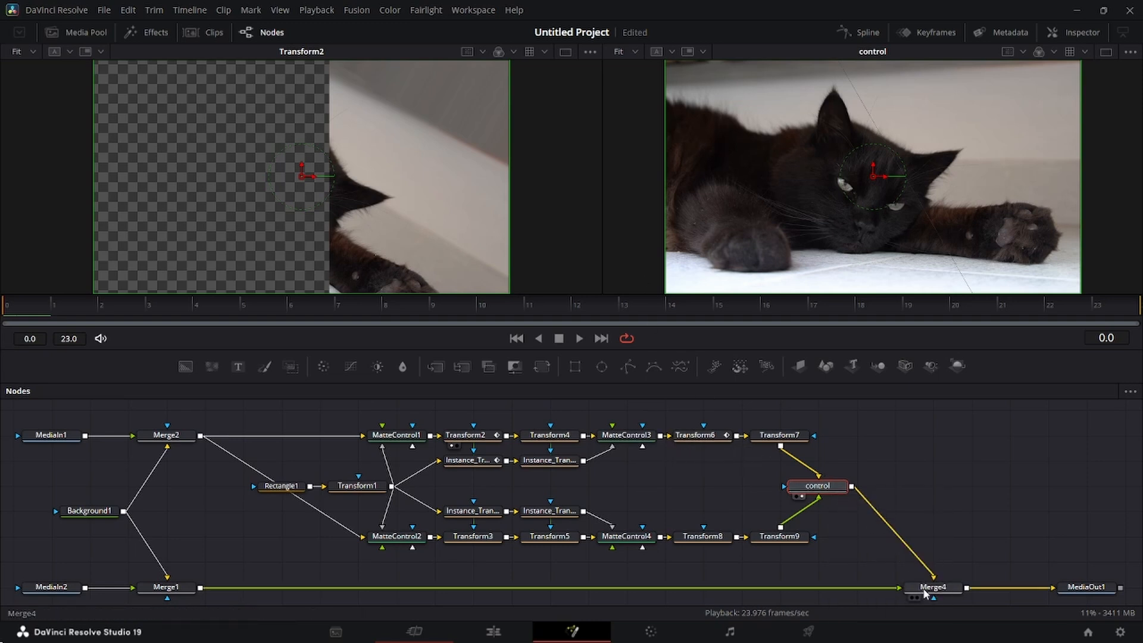
- Show Merge4 in the second viewer and scrub the transition to frame 13
{"action": "left_click", "coordinate": [918, 597]}
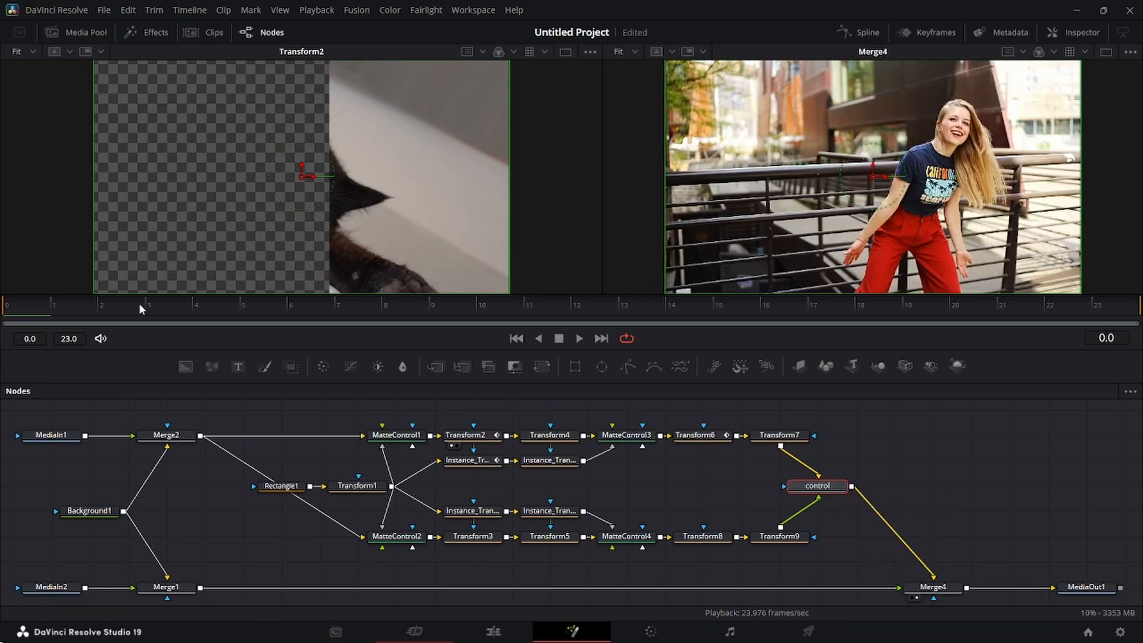
{"action": "left_click_drag", "start_coordinate": [255, 305], "coordinate": [619, 313]}
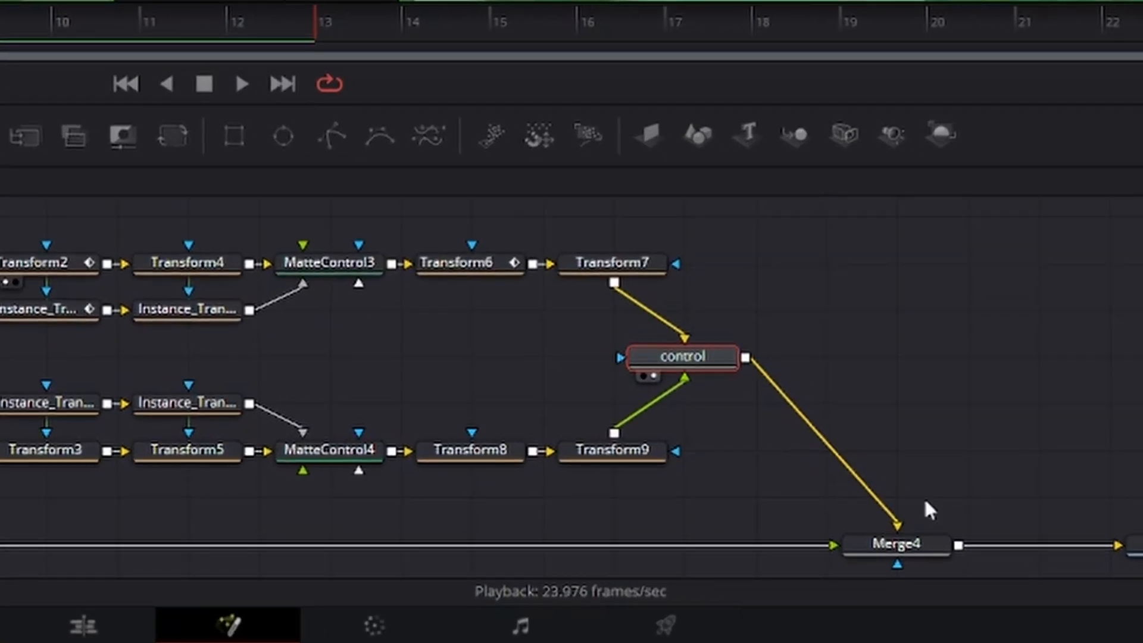
- Swap Merge4's background and foreground inputs and scrub through the transition to check the result
{"action": "left_click", "coordinate": [890, 544]}
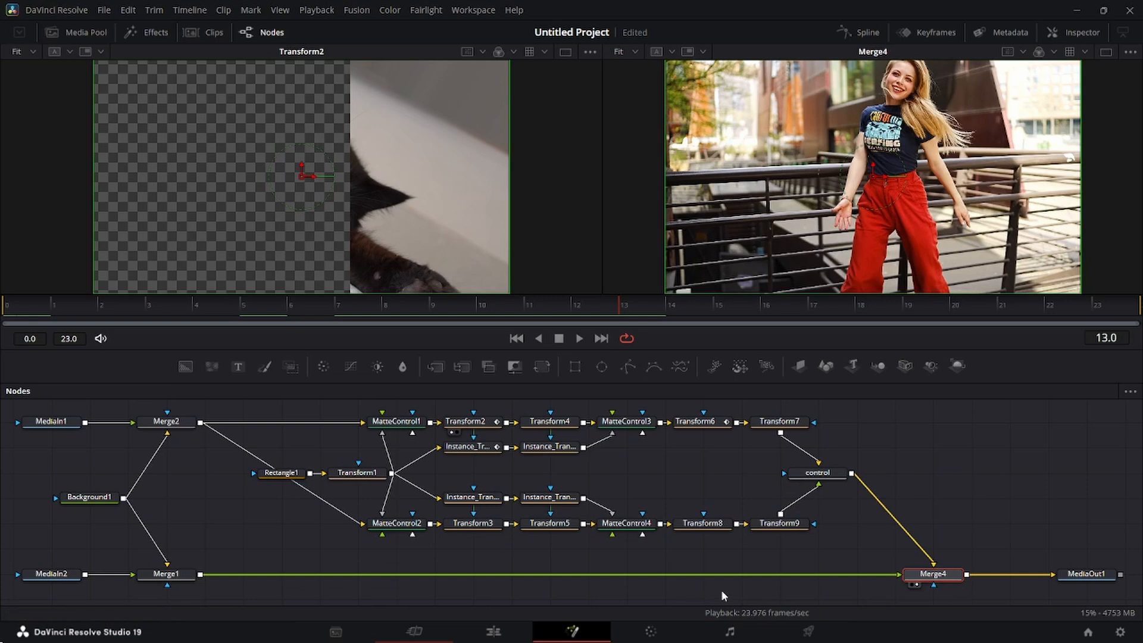
{"action": "right_click", "coordinate": [937, 580]}
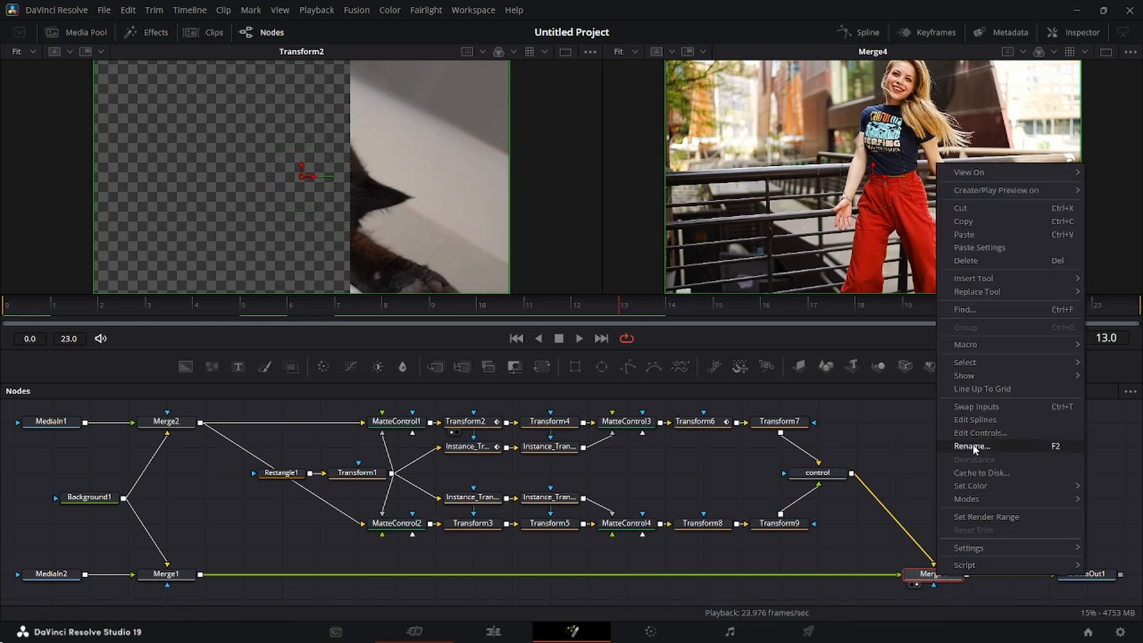
{"action": "left_click", "coordinate": [1002, 406]}
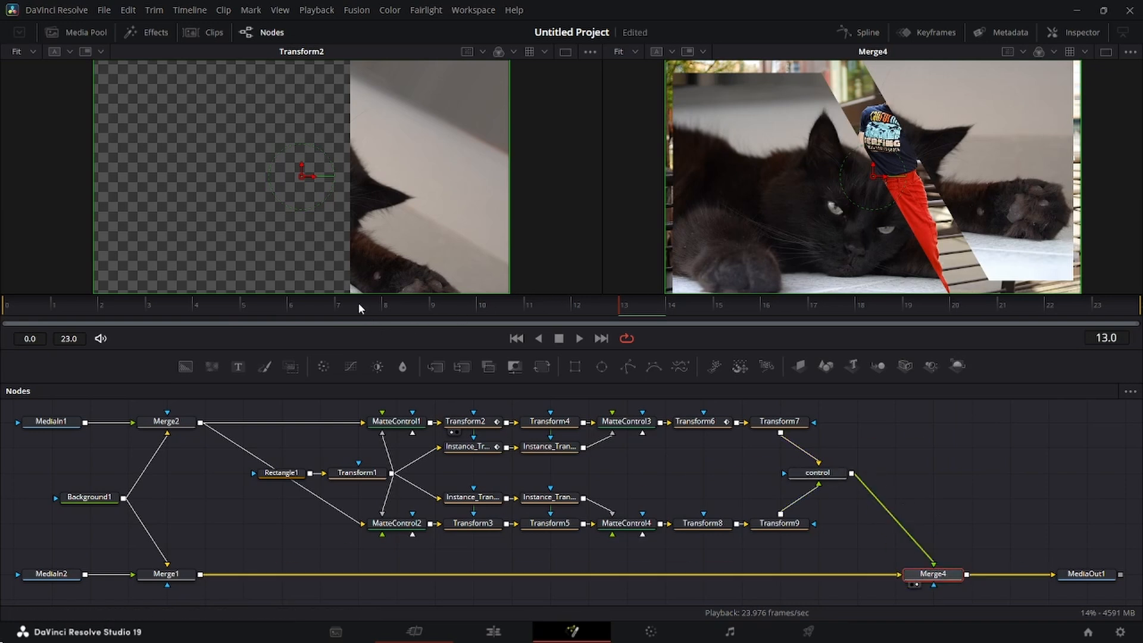
{"action": "left_click_drag", "start_coordinate": [170, 304], "coordinate": [534, 319]}
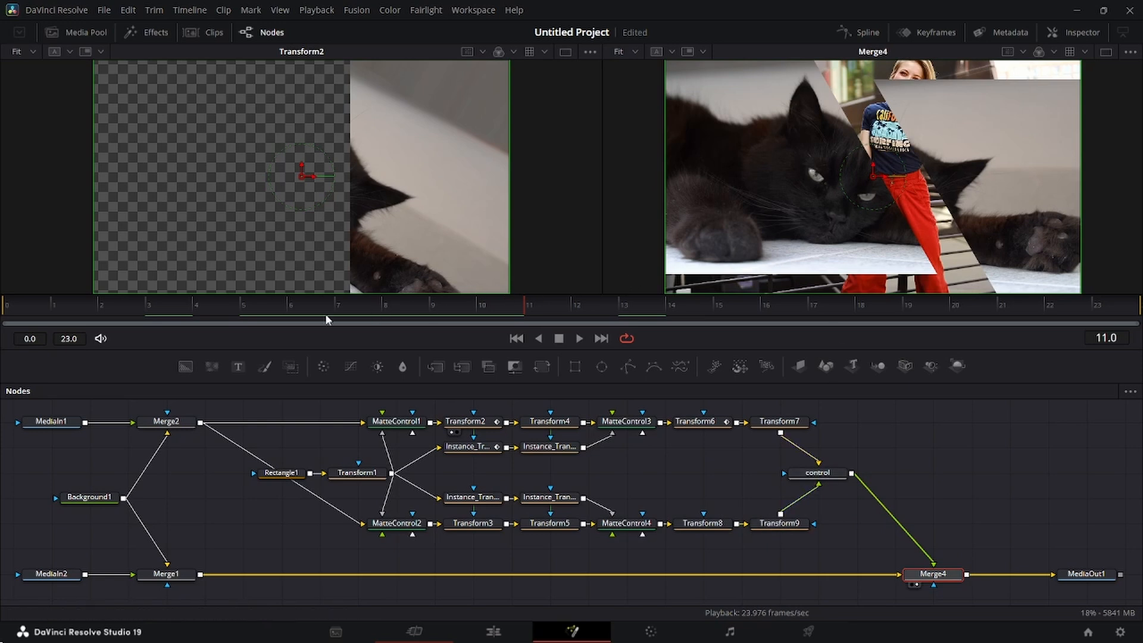
{"action": "left_click", "coordinate": [234, 305]}
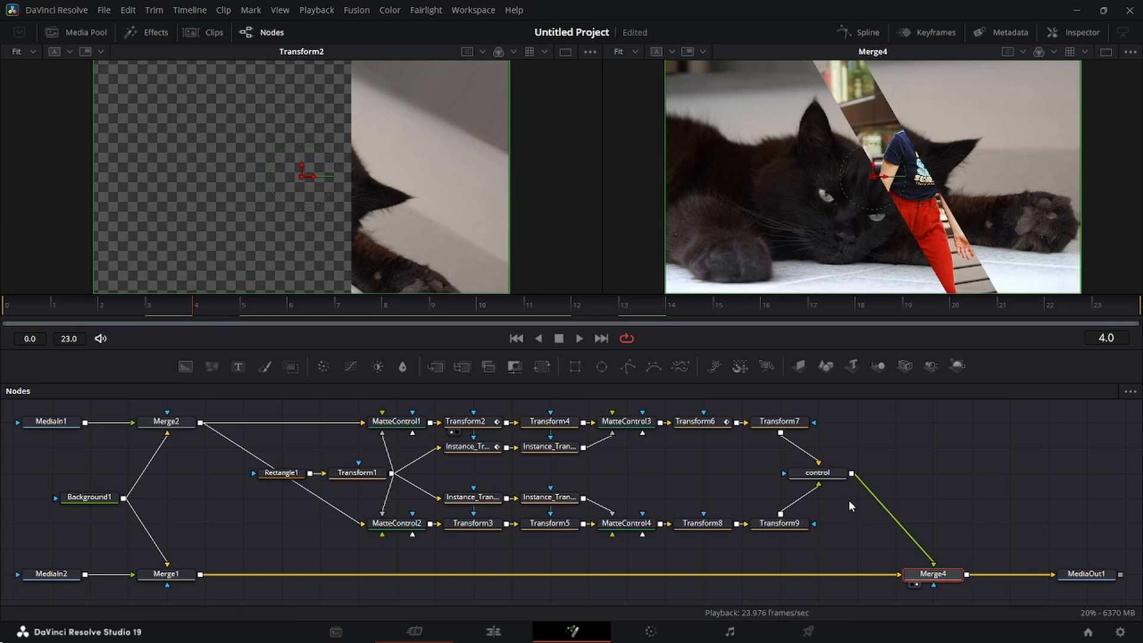
- Define a custom number control named Gap on the control node, with Animatable off and a default of 0.02
{"action": "left_click", "coordinate": [827, 476]}
{"action": "right_click", "coordinate": [830, 480]}
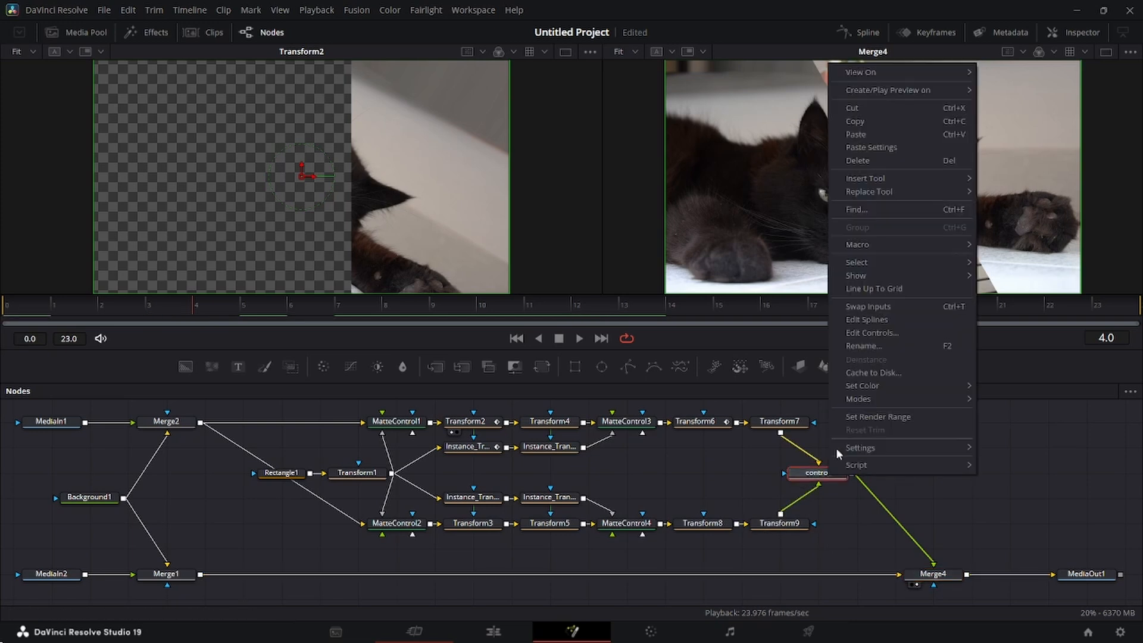
{"action": "left_click", "coordinate": [902, 331]}
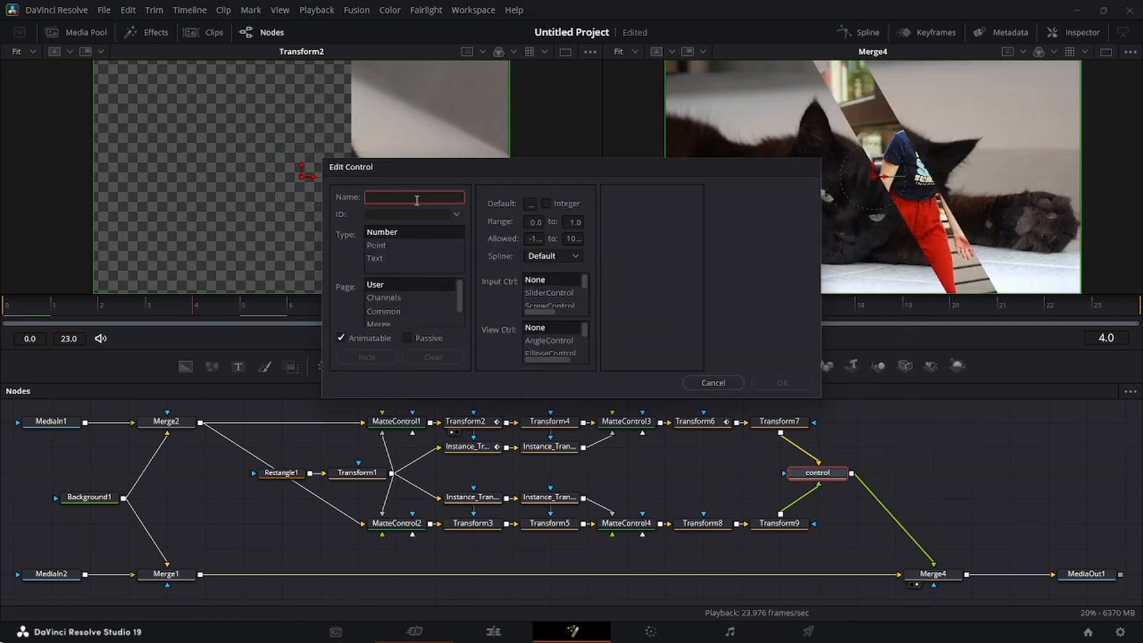
{"action": "type", "text": "Gap"}
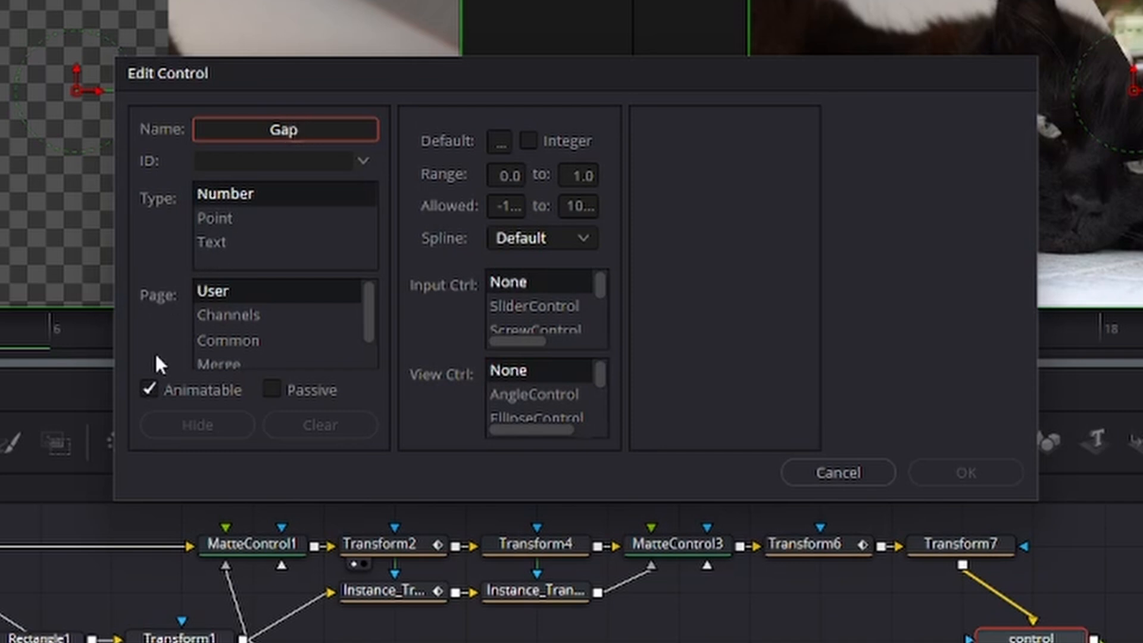
{"action": "left_click", "coordinate": [145, 389]}
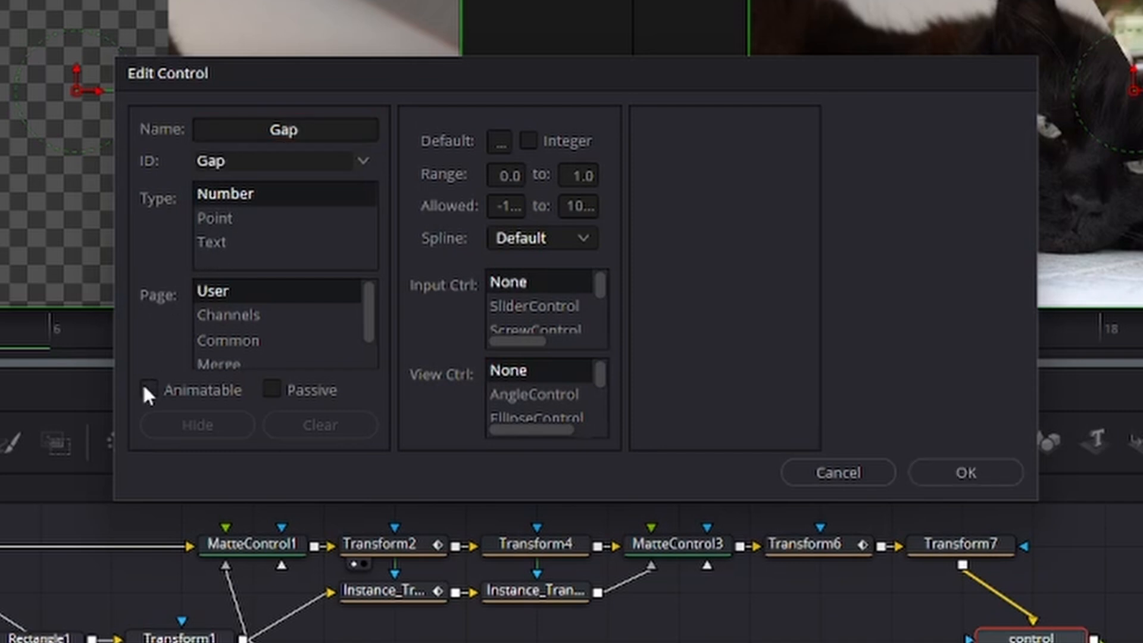
{"action": "left_click", "coordinate": [505, 143]}
{"action": "type", "text": "0"}
{"action": "type", "text": ".0"}
{"action": "type", "text": "2"}
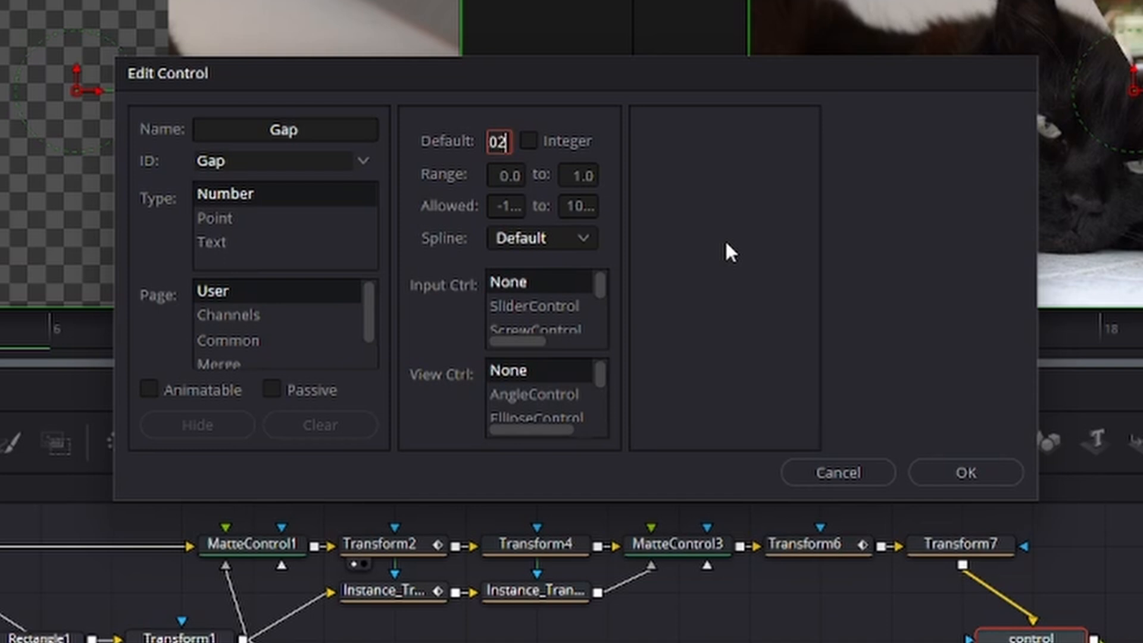
- Set the Gap control's range to 0 to 10 and its input control to SliderControl
{"action": "left_click", "coordinate": [522, 174]}
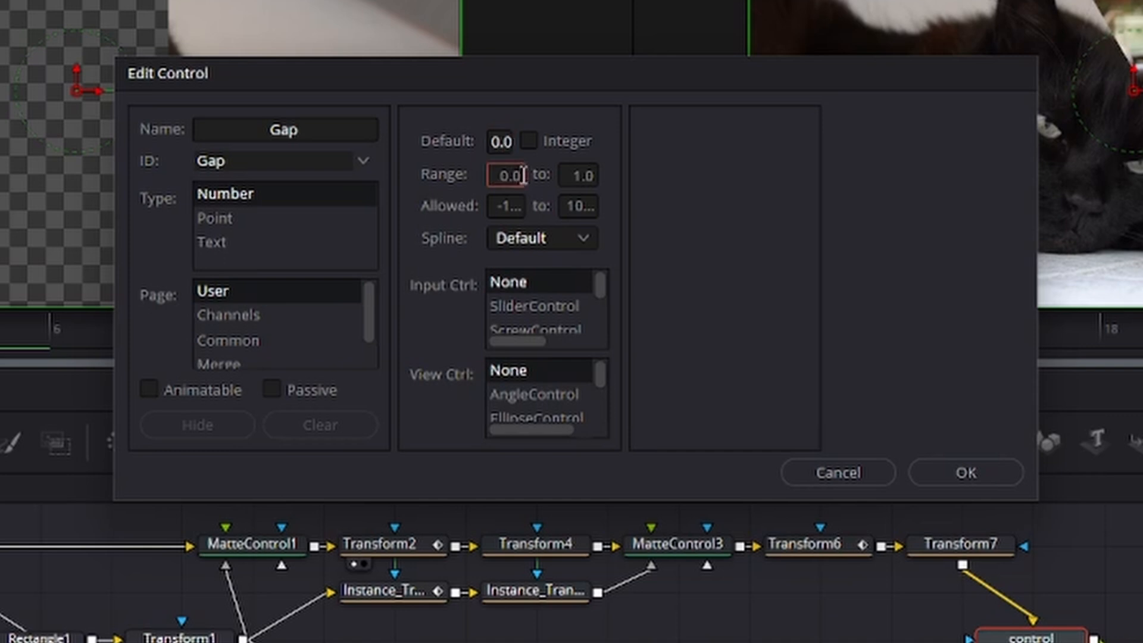
{"action": "type", "text": "0"}
{"action": "left_click", "coordinate": [591, 177]}
{"action": "type", "text": "10"}
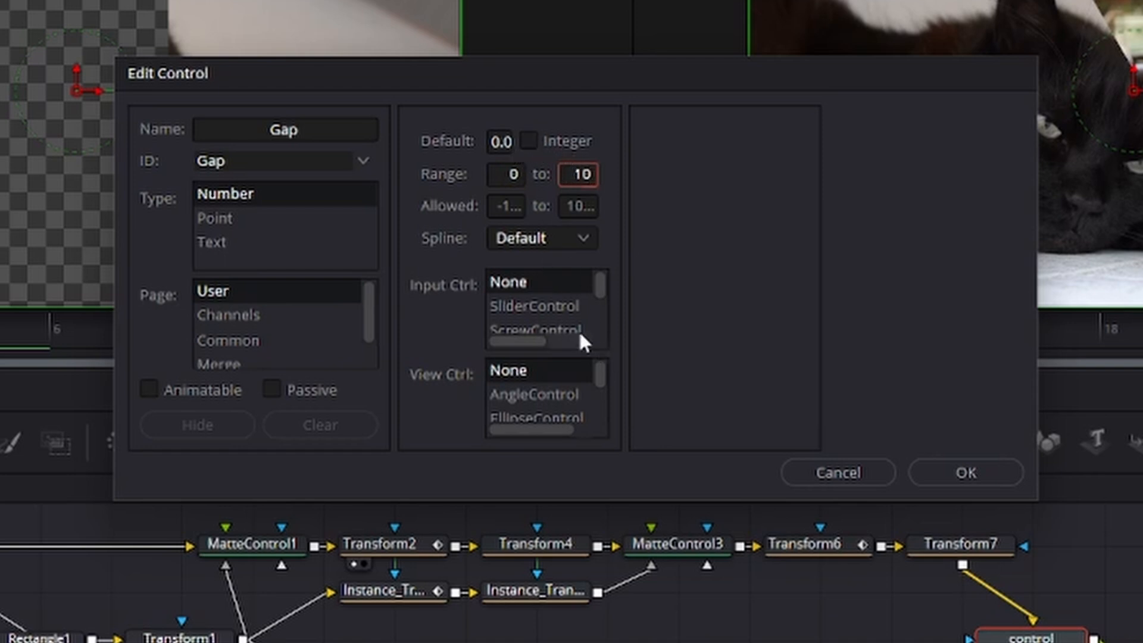
{"action": "left_click", "coordinate": [556, 307]}
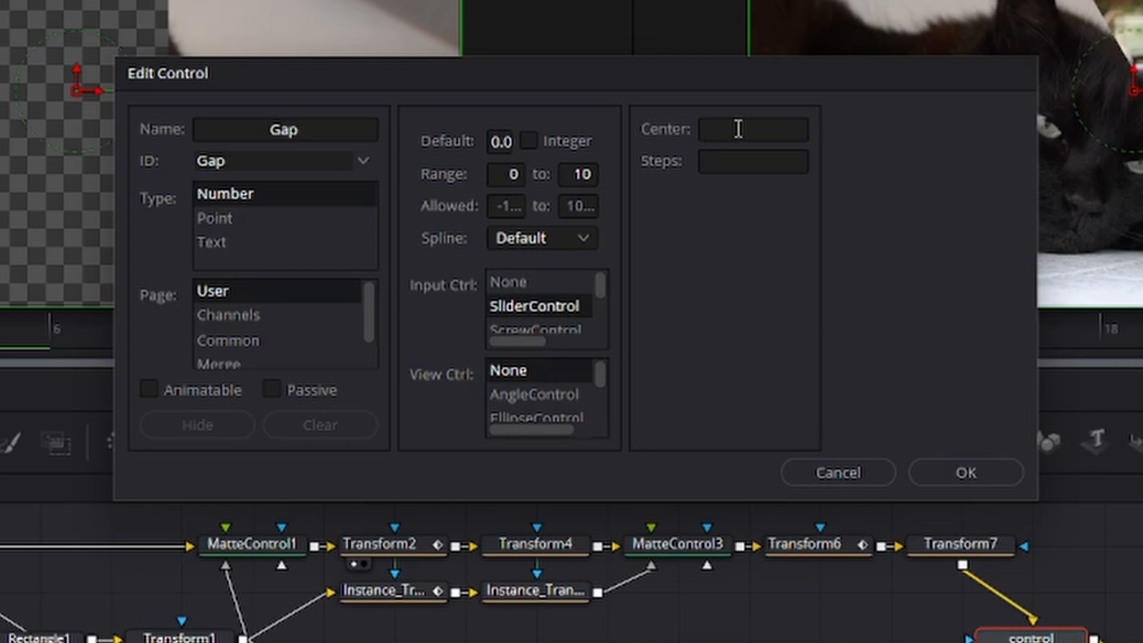
{"action": "left_click", "coordinate": [768, 136]}
{"action": "type", "text": "0.1"}
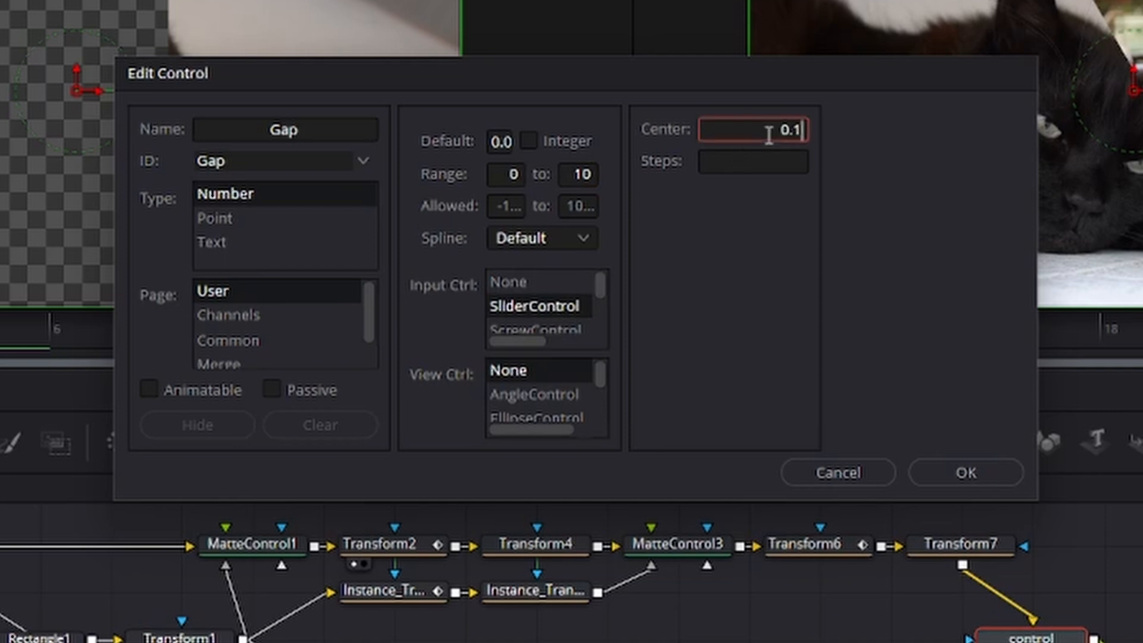
{"action": "key", "text": "BackSpace"}
{"action": "key", "text": "BackSpace"}
{"action": "key", "text": "BackSpace"}
- Give the Gap slider a step value of 0.1, create the control and display the control node's user settings
{"action": "left_click", "coordinate": [798, 158]}
{"action": "type", "text": "0."}
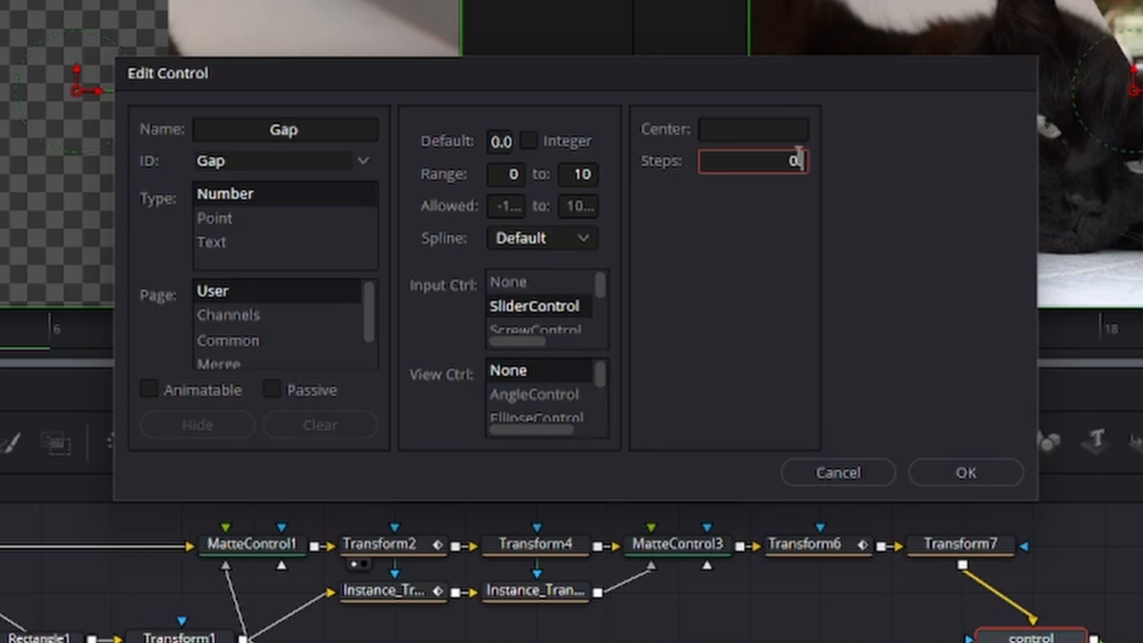
{"action": "type", "text": "1"}
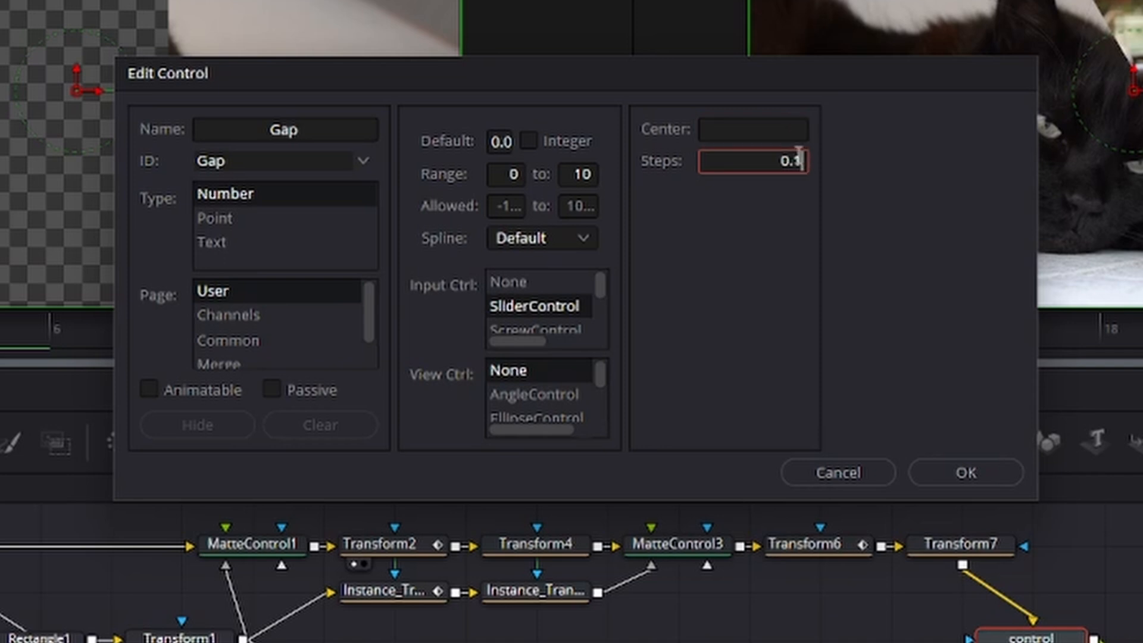
{"action": "left_click", "coordinate": [946, 476]}
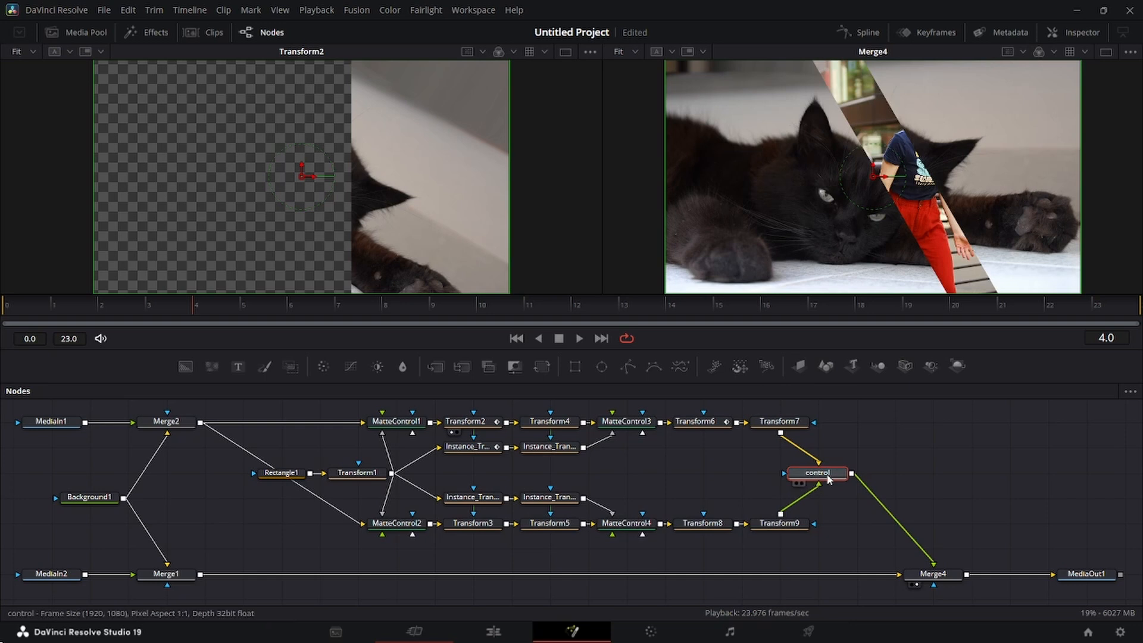
{"action": "left_click", "coordinate": [1081, 34]}
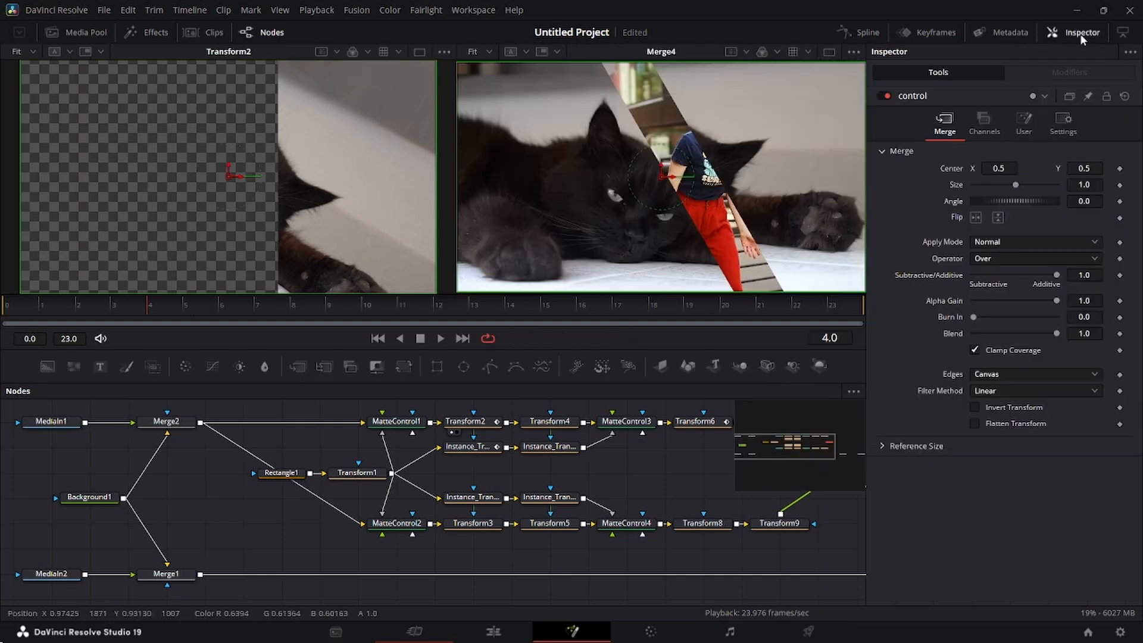
{"action": "left_click", "coordinate": [1025, 124]}
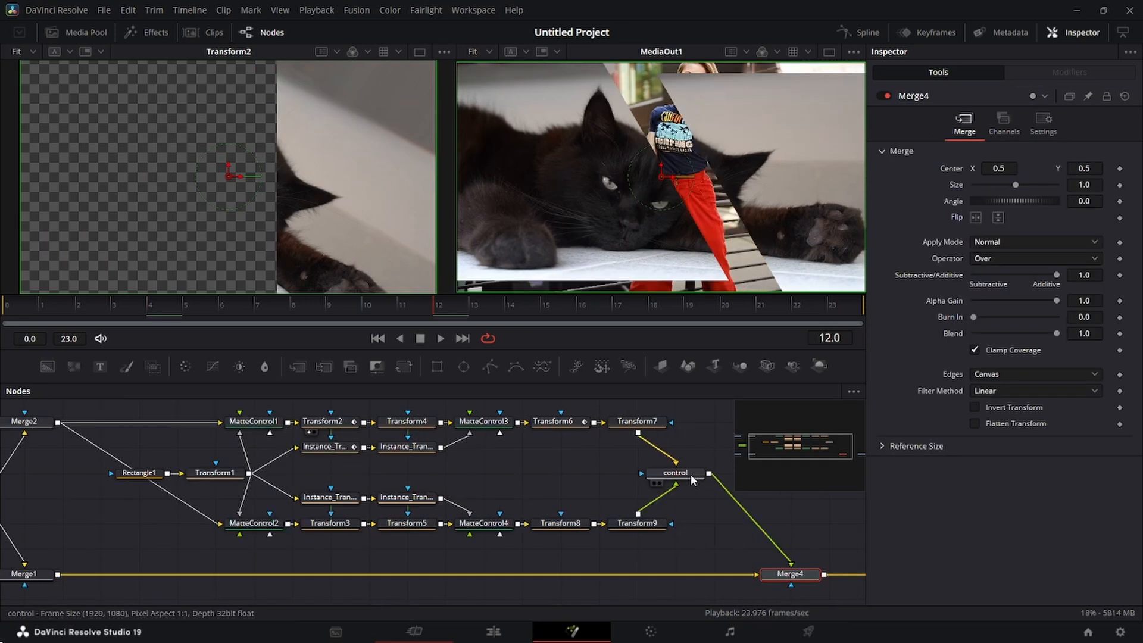
- Start another custom number control on the control node, named Split Location, with Animatable off
{"action": "left_click", "coordinate": [692, 476]}
{"action": "right_click", "coordinate": [692, 477]}
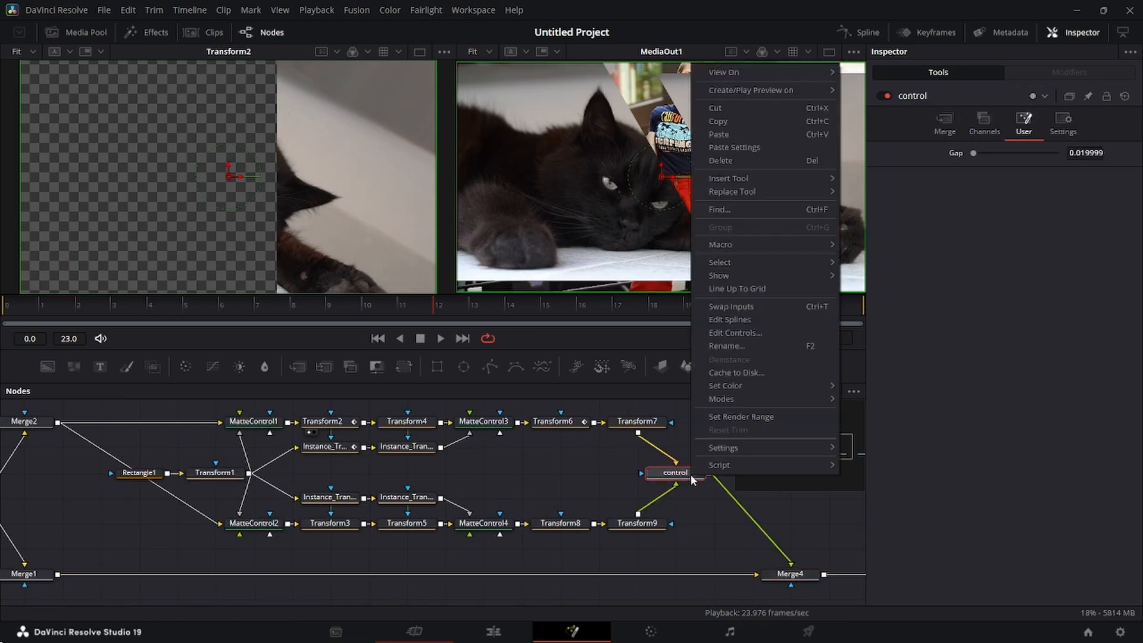
{"action": "mouse_move", "coordinate": [794, 245]}
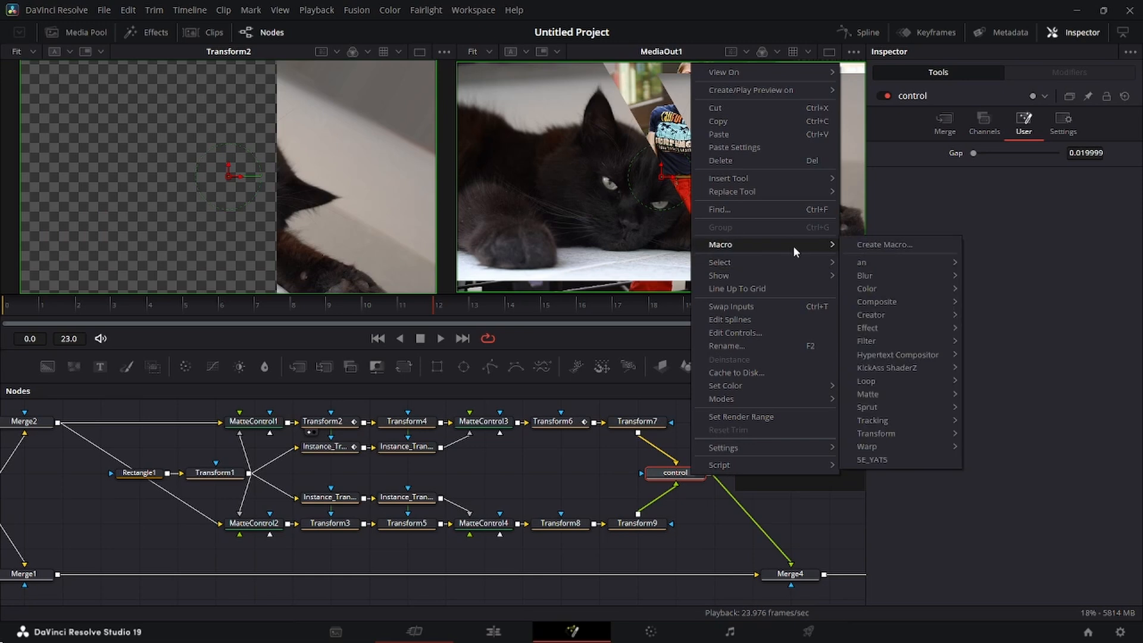
{"action": "left_click", "coordinate": [767, 336]}
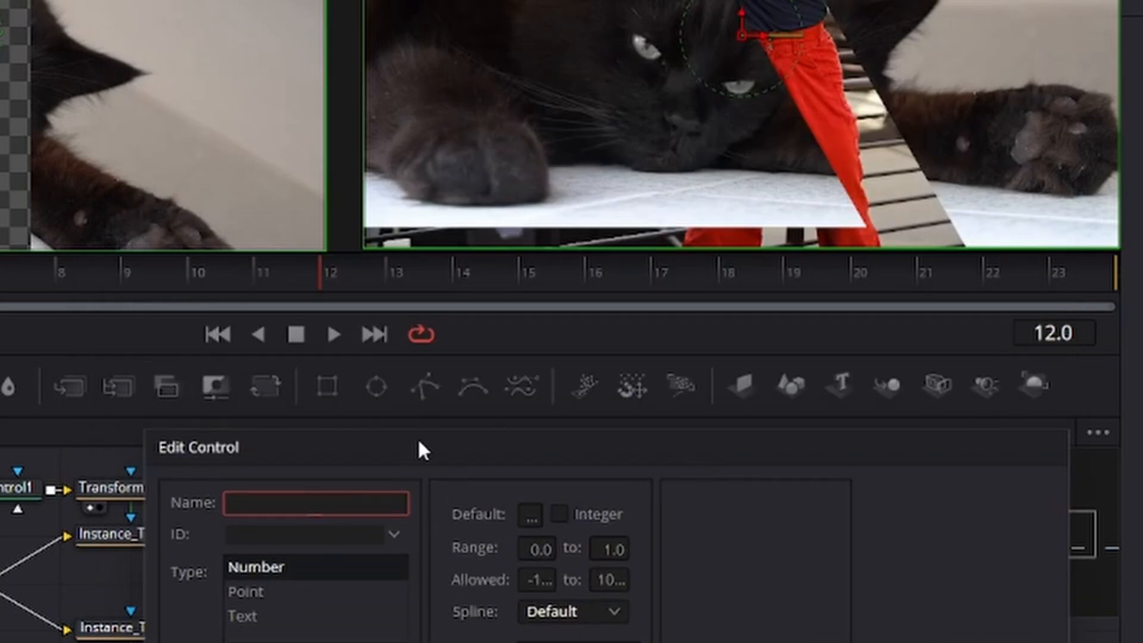
{"action": "type", "text": "Split L"}
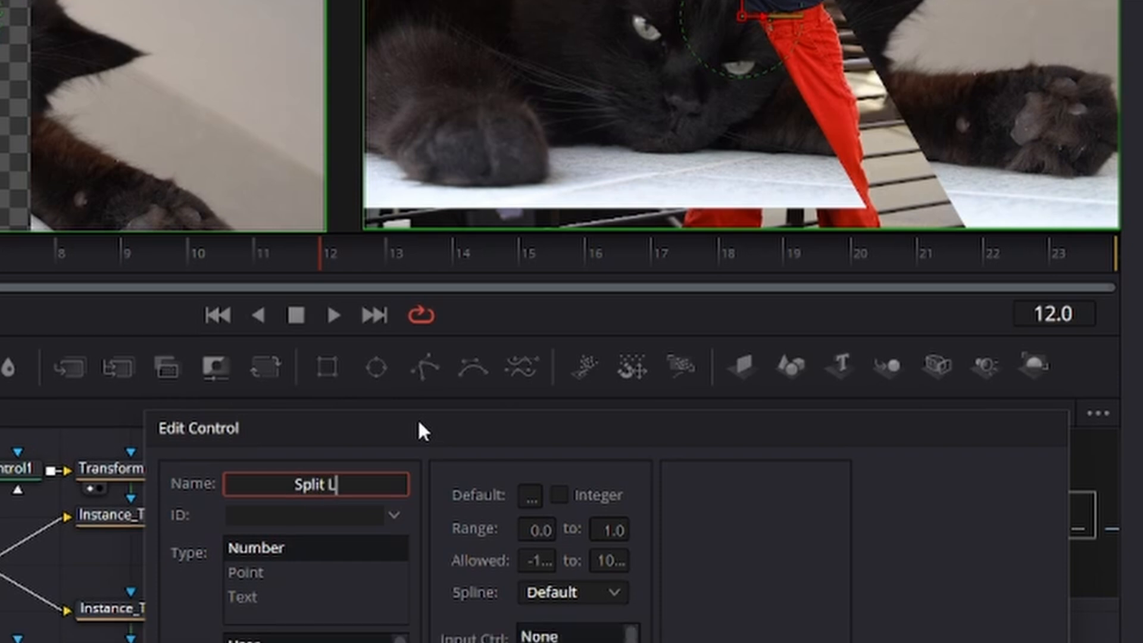
{"action": "type", "text": "ocation"}
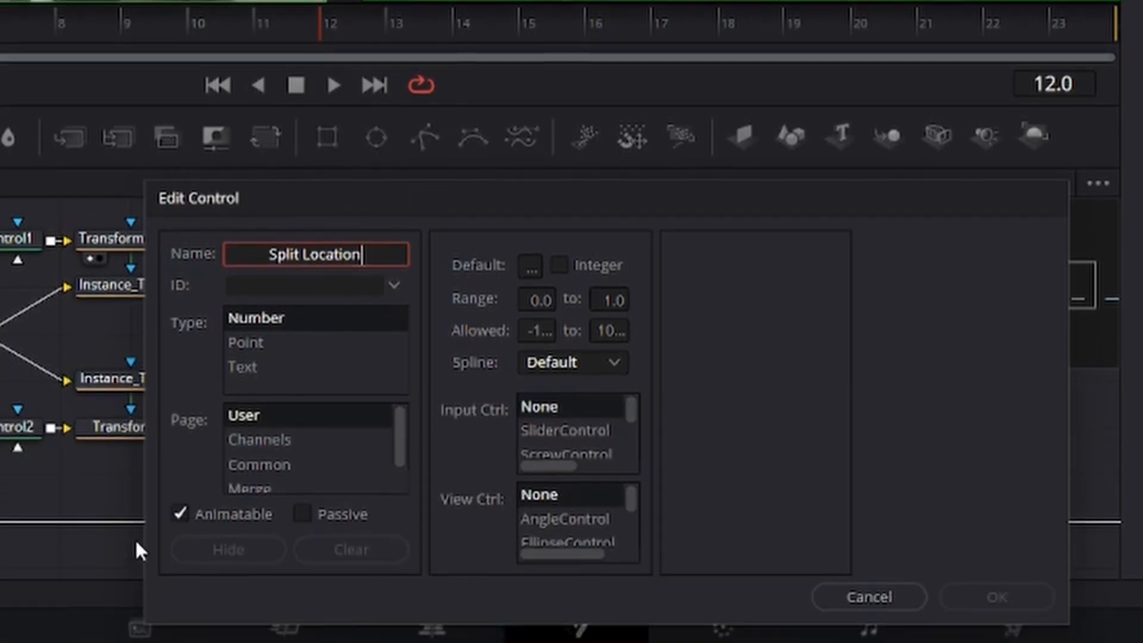
{"action": "left_click", "coordinate": [179, 513]}
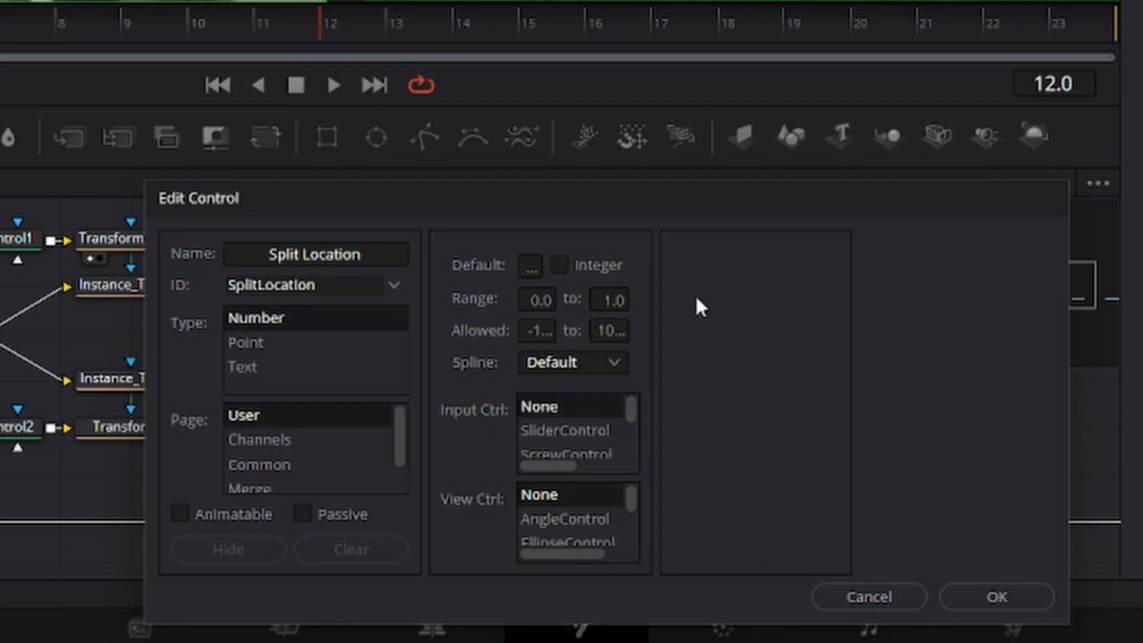
- Set Split Location's default to 0 and its range to -0.5 to 0.5
{"action": "left_click", "coordinate": [529, 267]}
{"action": "type", "text": "0"}
{"action": "left_click", "coordinate": [544, 305]}
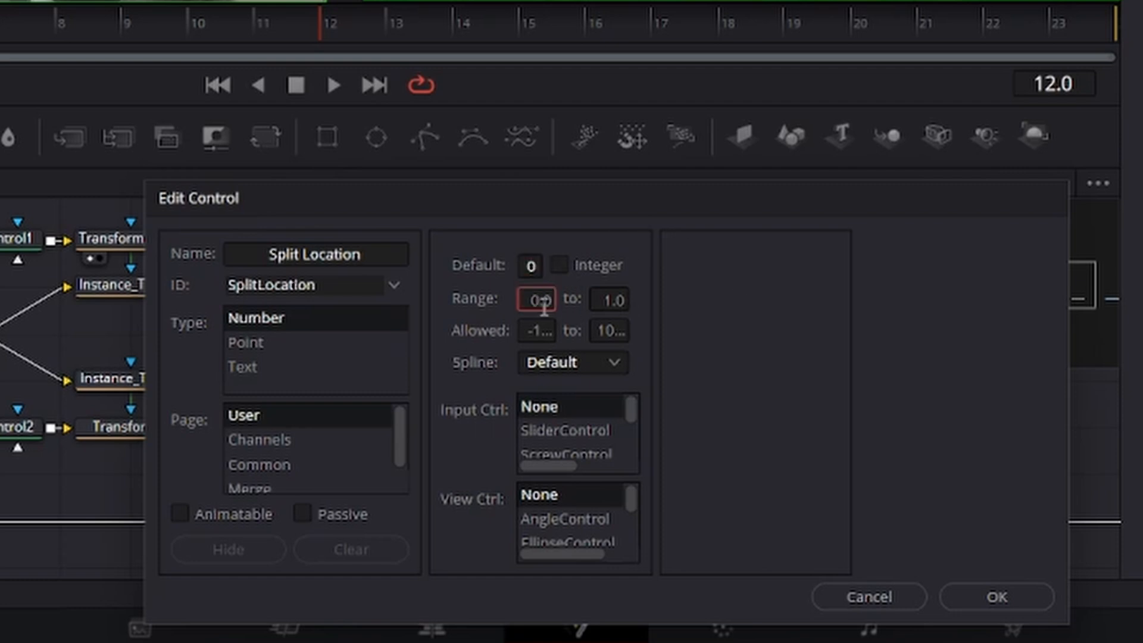
{"action": "type", "text": "-0.5"}
{"action": "left_click", "coordinate": [618, 304]}
{"action": "key", "text": "BackSpace"}
{"action": "key", "text": "BackSpace"}
{"action": "key", "text": "BackSpace"}
{"action": "type", "text": "0.5"}
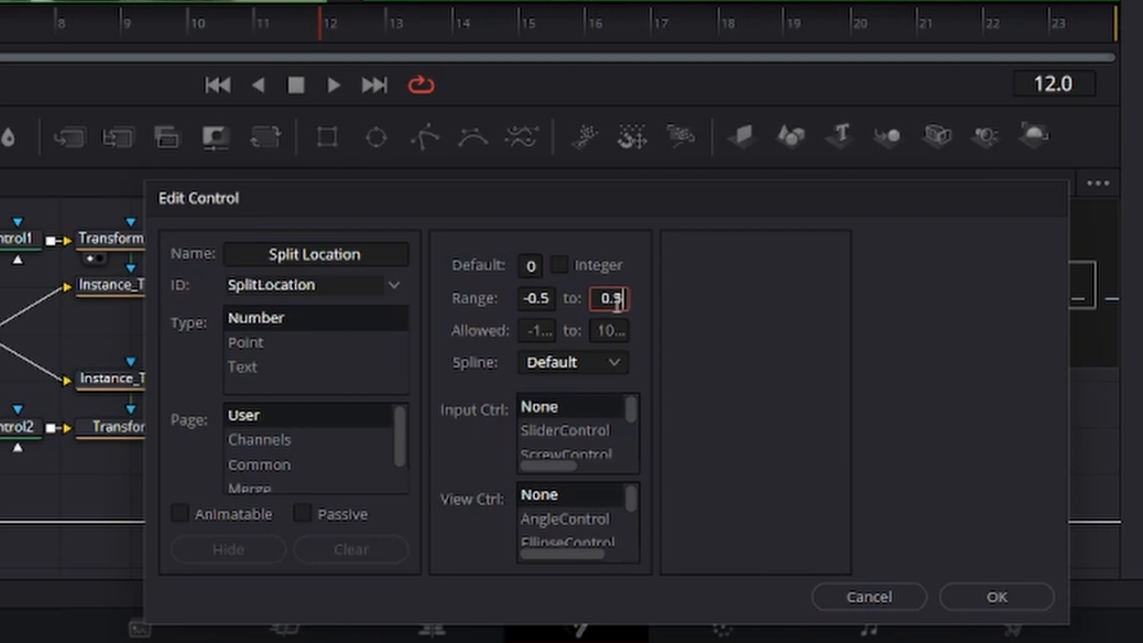
- Limit Split Location's allowed values to -0.5 to 0.5
{"action": "left_click", "coordinate": [540, 331]}
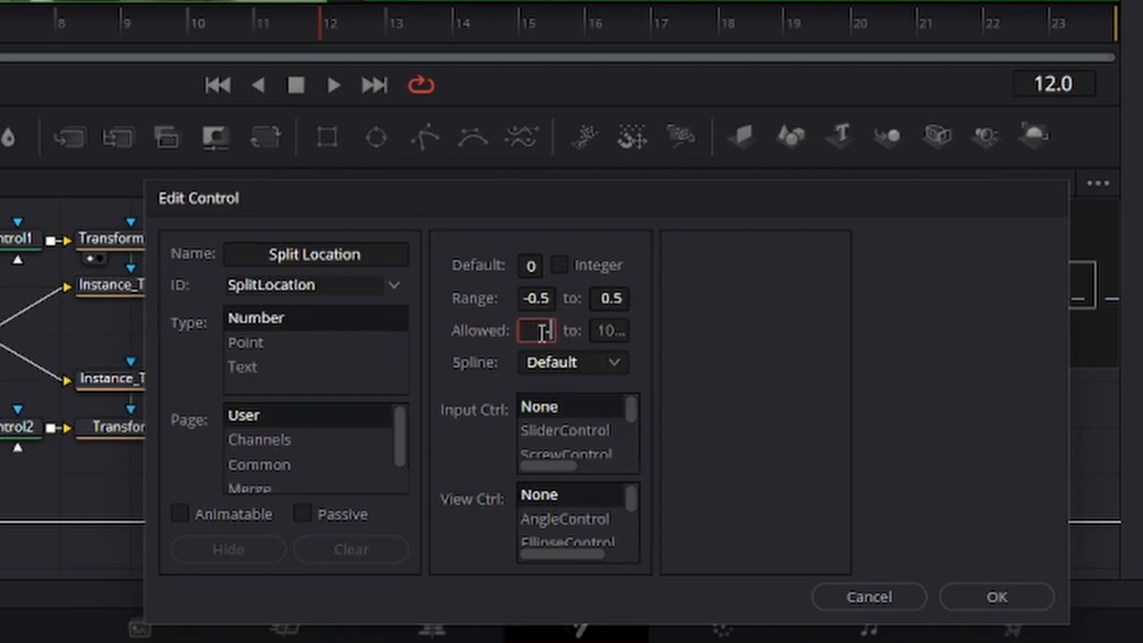
{"action": "type", "text": "-0.5"}
{"action": "left_click", "coordinate": [611, 332]}
{"action": "key", "text": "BackSpace"}
{"action": "key", "text": "BackSpace"}
{"action": "type", "text": "0.5"}
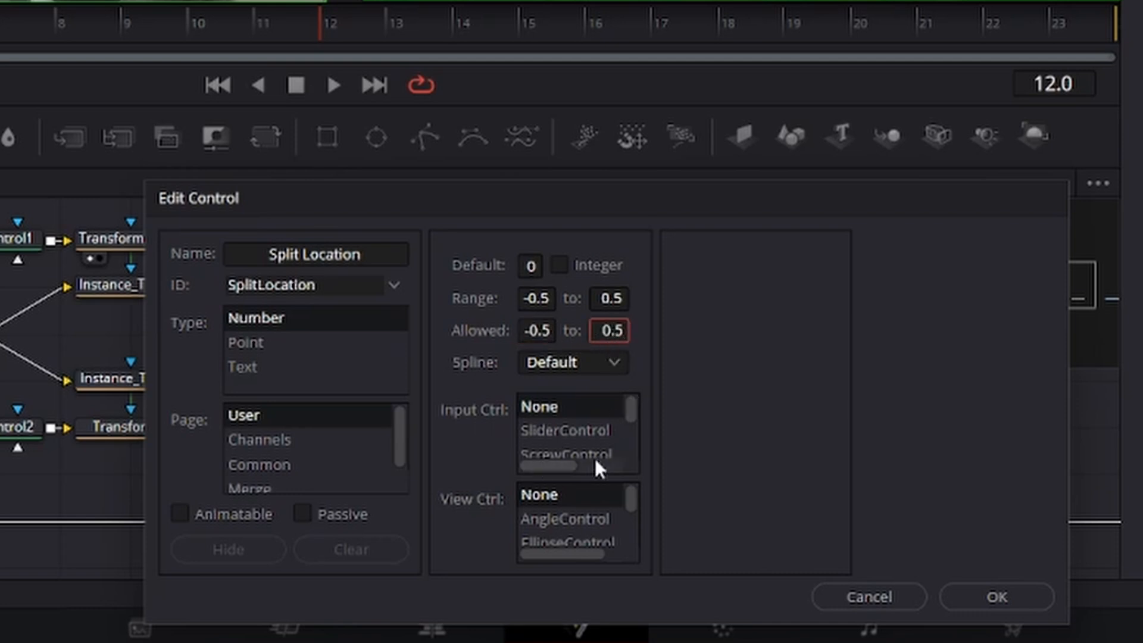
- Make Split Location a SliderControl with steps of 0.1 and a center of 0, and create it
{"action": "left_click", "coordinate": [585, 430]}
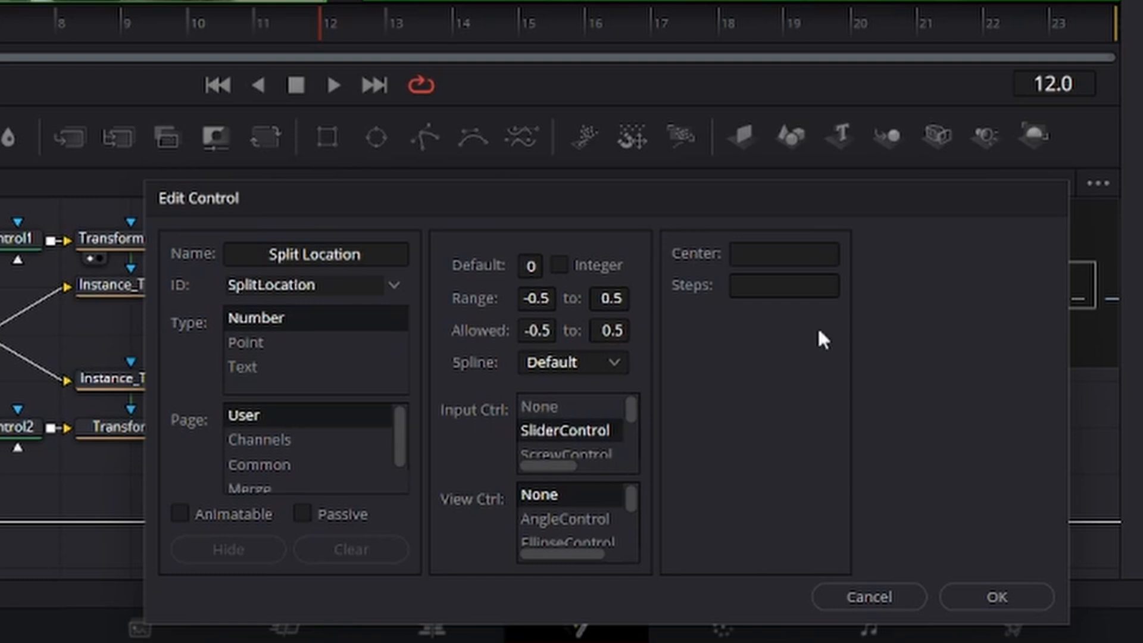
{"action": "left_click", "coordinate": [815, 285]}
{"action": "type", "text": "0."}
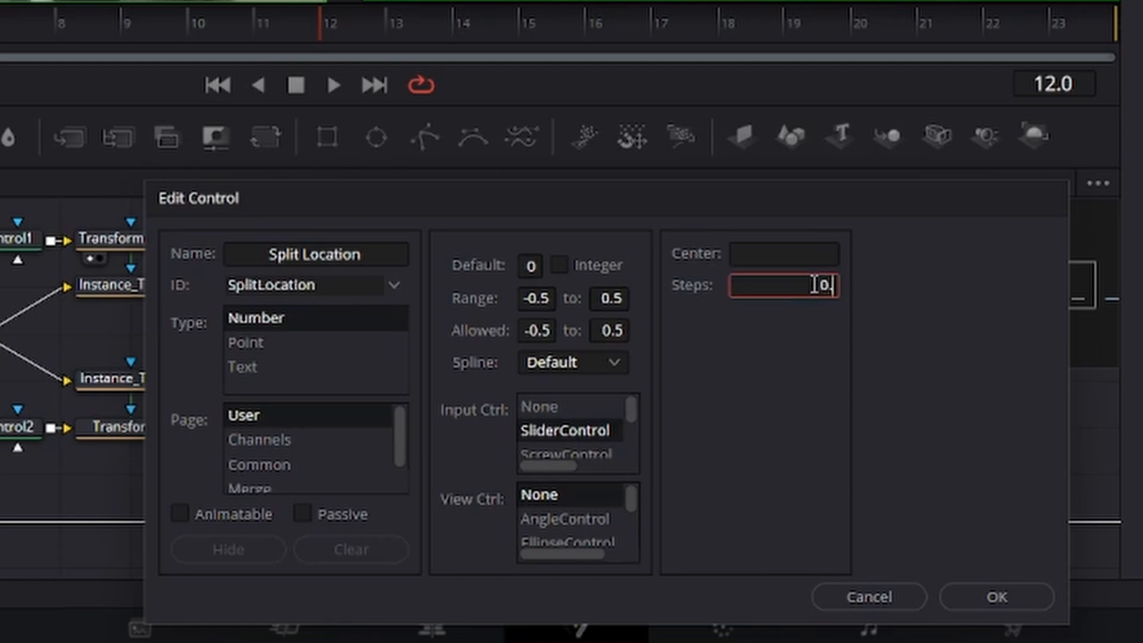
{"action": "type", "text": "1"}
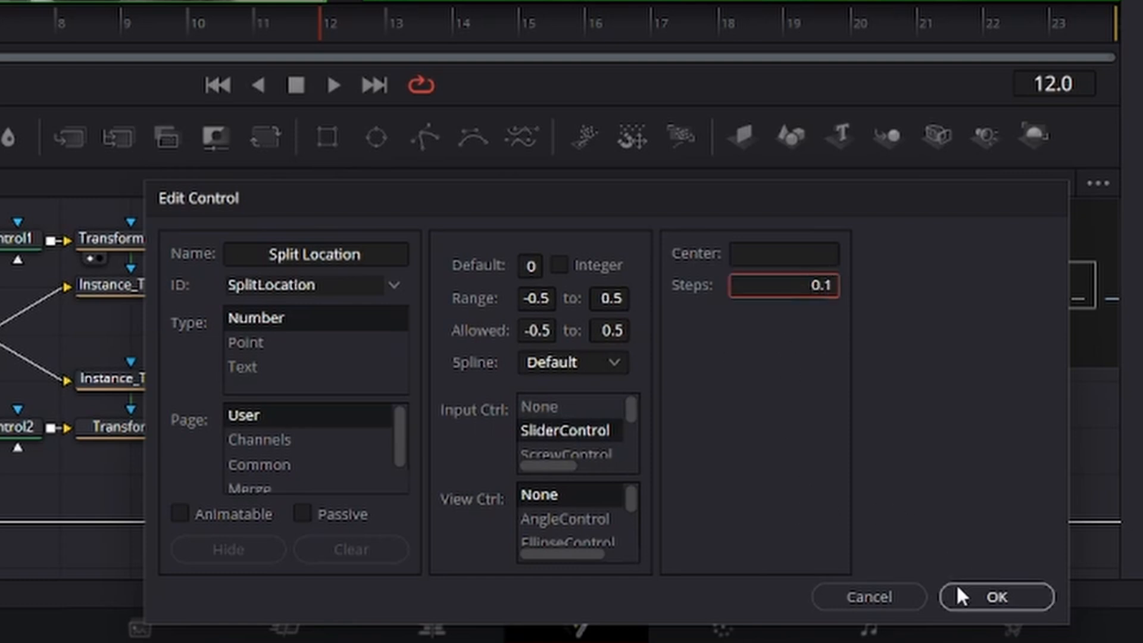
{"action": "left_click", "coordinate": [813, 256]}
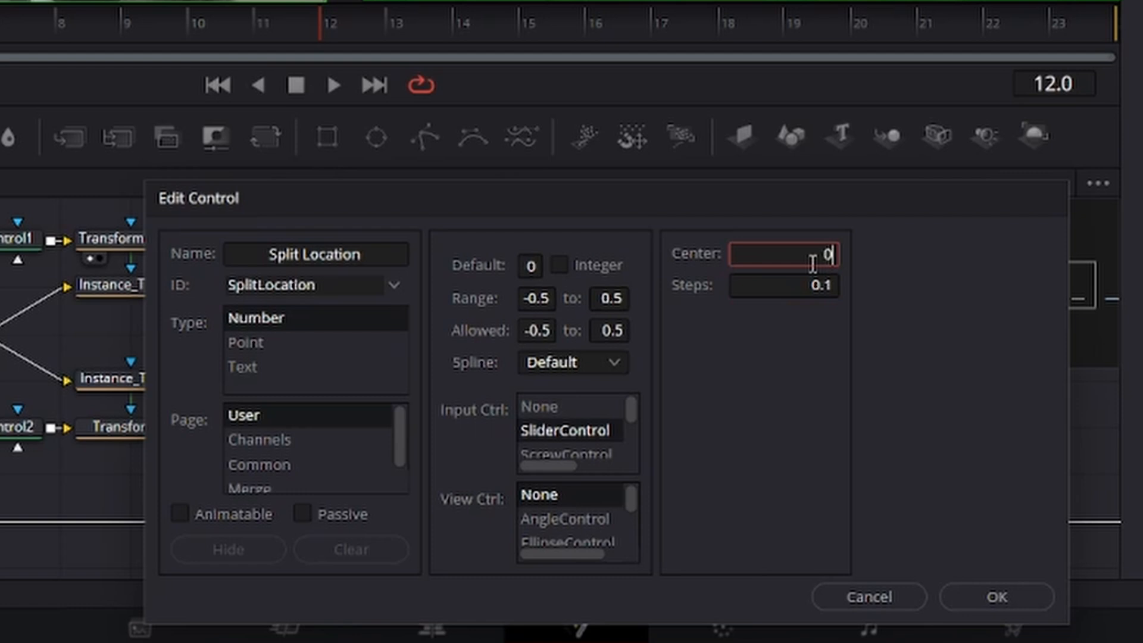
{"action": "left_click", "coordinate": [1012, 601]}
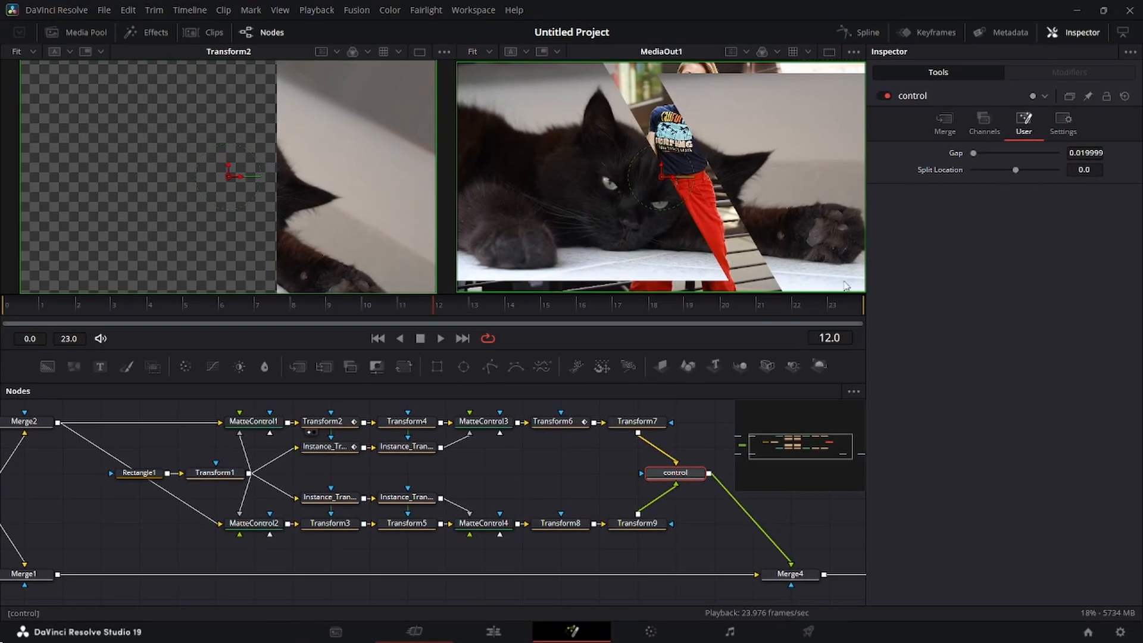
- Start a third custom number control on the control node, named Flow, with Animatable off
{"action": "scroll", "coordinate": [691, 508], "scroll_direction": "right", "scroll_amount": 1}
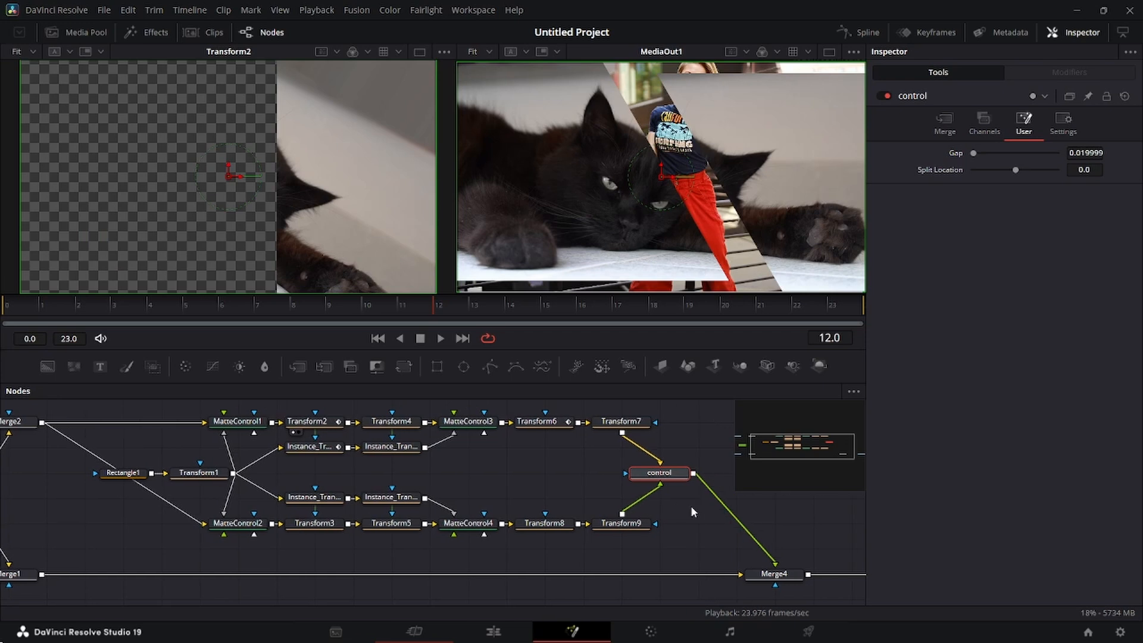
{"action": "right_click", "coordinate": [670, 476]}
{"action": "left_click", "coordinate": [733, 338]}
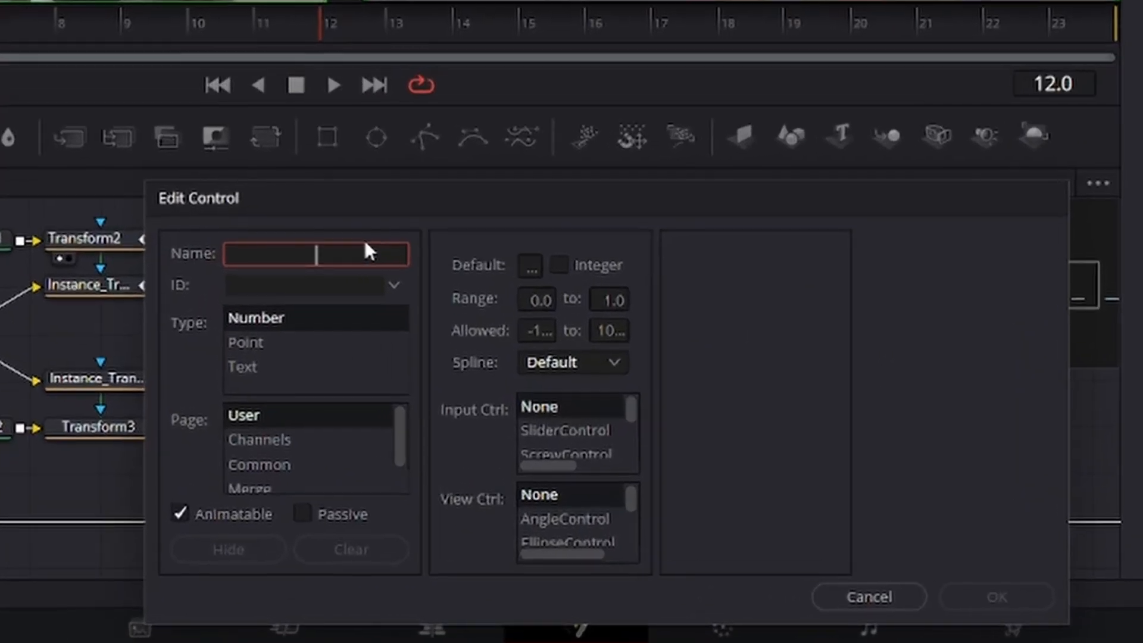
{"action": "type", "text": "Flow"}
{"action": "left_click", "coordinate": [181, 513]}
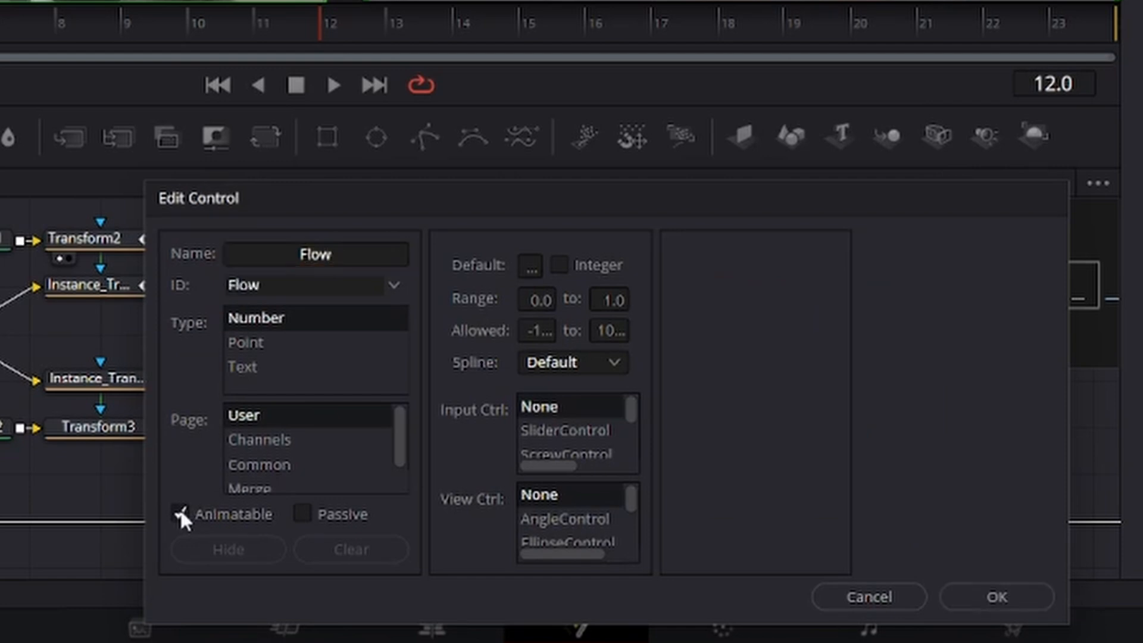
- Make Flow an integer control with a default of 0 and a range of 0 to 1
{"action": "left_click", "coordinate": [532, 266]}
{"action": "type", "text": "0"}
{"action": "left_click", "coordinate": [560, 264]}
{"action": "left_click", "coordinate": [538, 300]}
{"action": "type", "text": "0"}
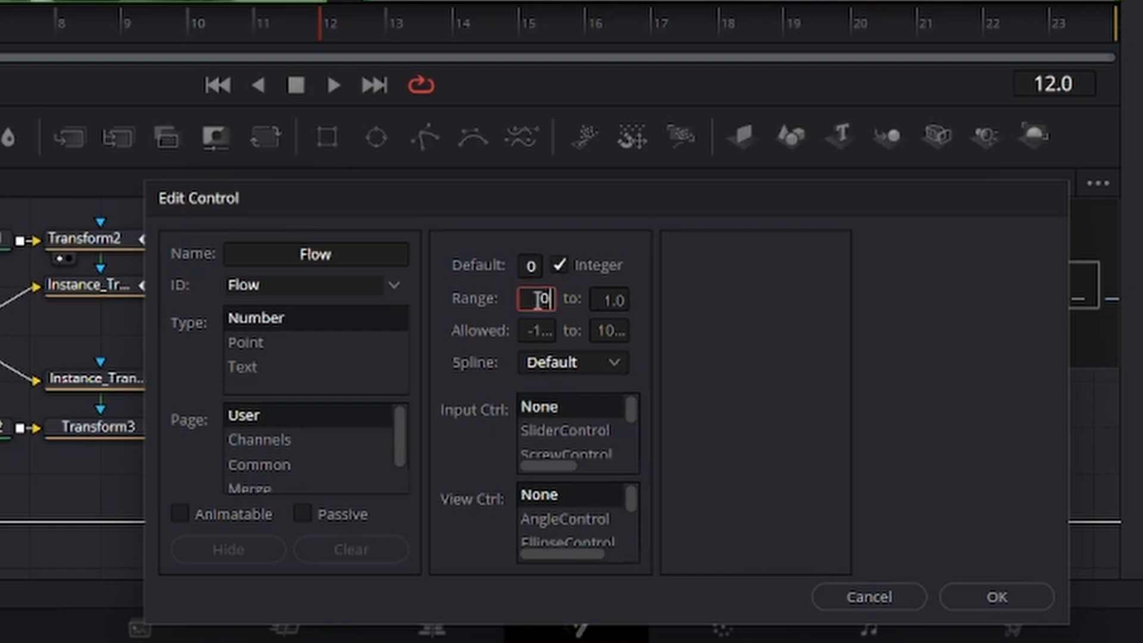
{"action": "left_click", "coordinate": [621, 298]}
{"action": "type", "text": "1"}
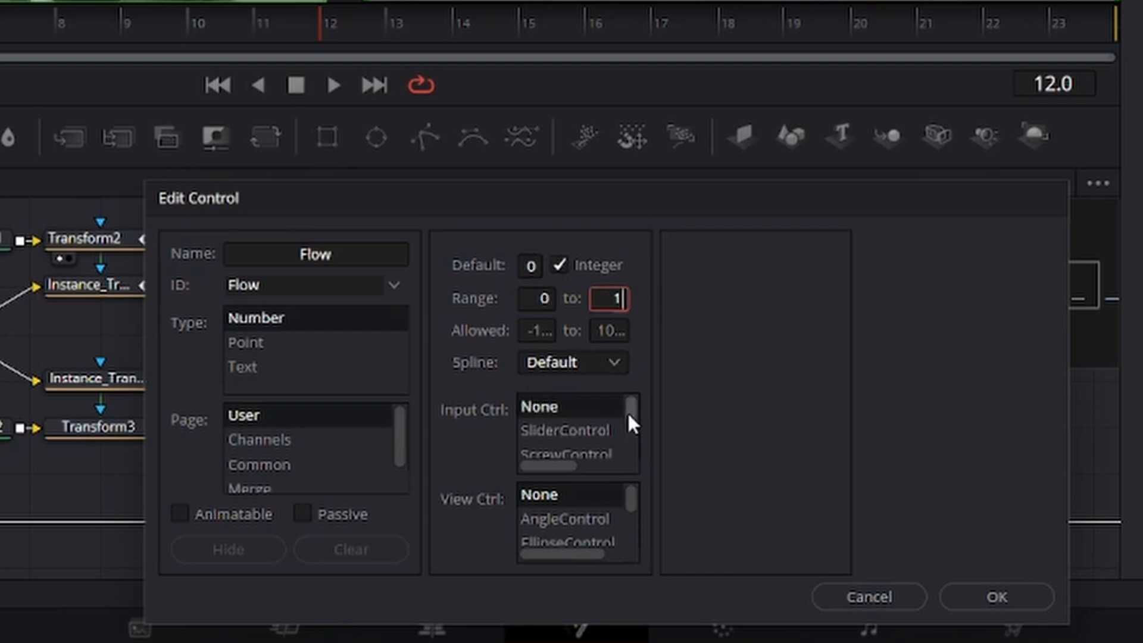
- Set Flow's input control to the MultiButton type and add an item named Exit
{"action": "left_click_drag", "start_coordinate": [627, 411], "coordinate": [629, 426]}
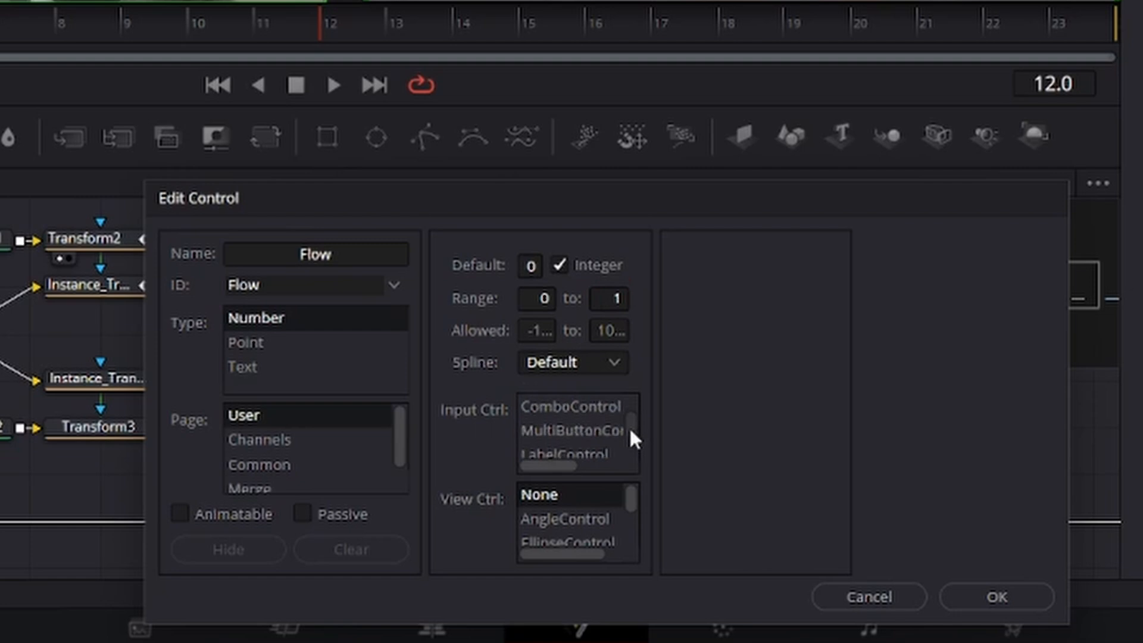
{"action": "left_click", "coordinate": [585, 424]}
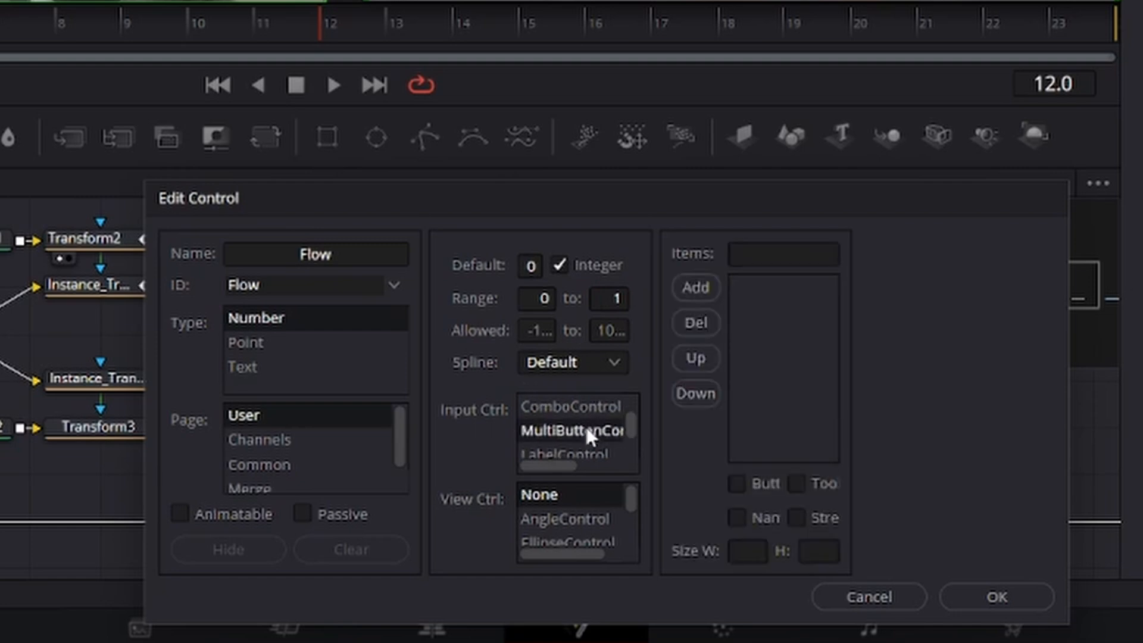
{"action": "left_click", "coordinate": [766, 259]}
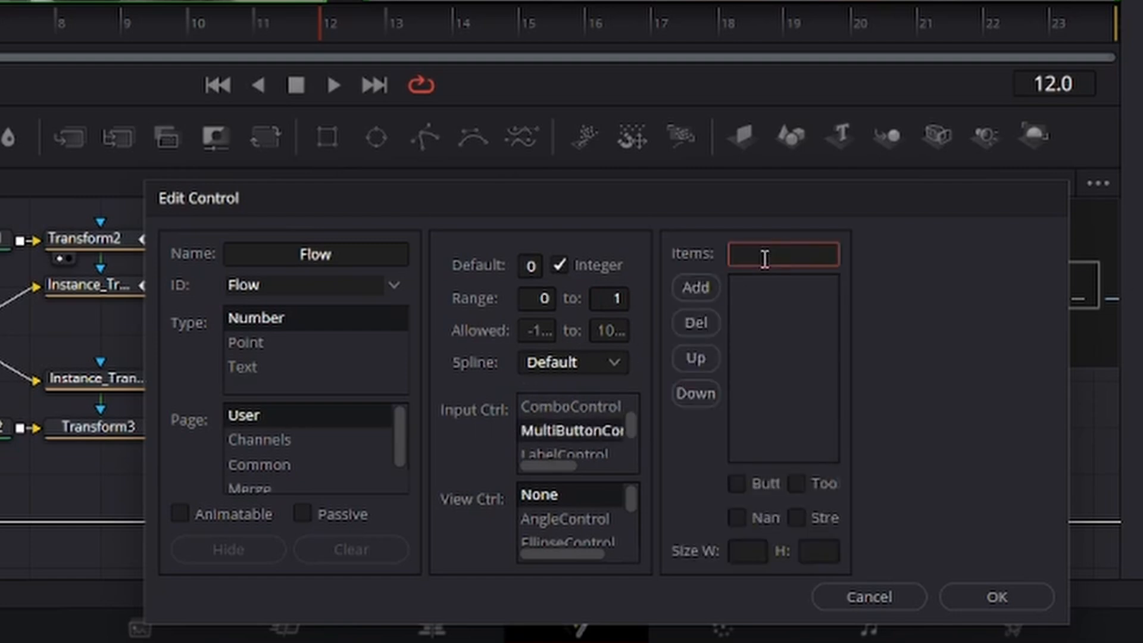
{"action": "type", "text": "Exit"}
{"action": "left_click", "coordinate": [703, 288]}
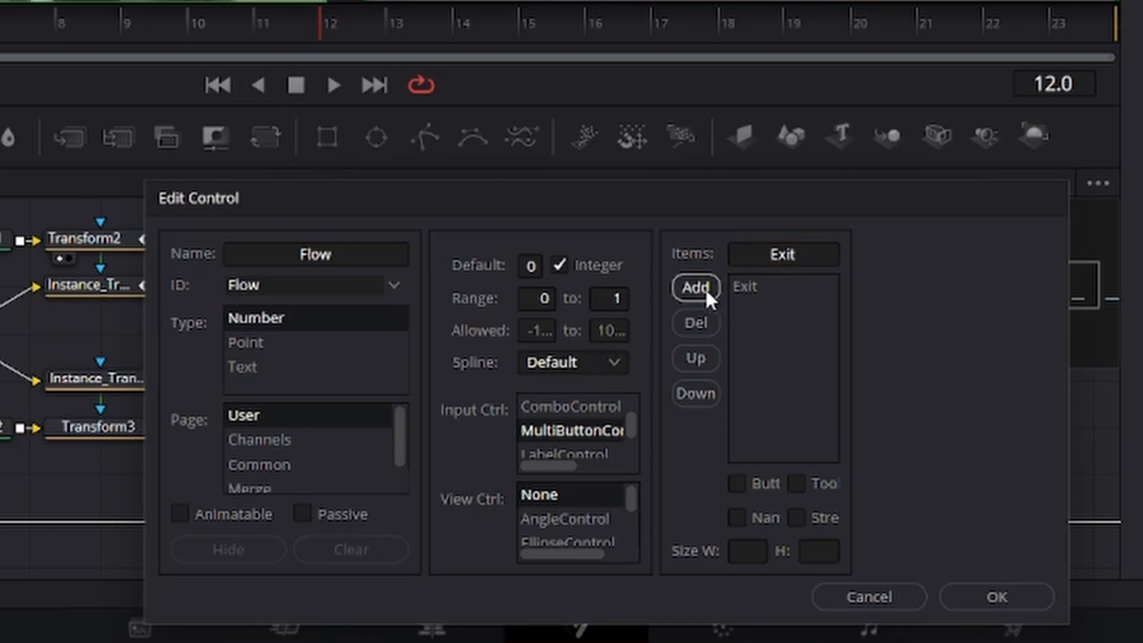
- Add a second item named Entry to Flow, enable the "Butt" display option and create the control
{"action": "left_click", "coordinate": [813, 255]}
{"action": "left_click_drag", "start_coordinate": [813, 254], "coordinate": [765, 254]}
{"action": "type", "text": "Entr"}
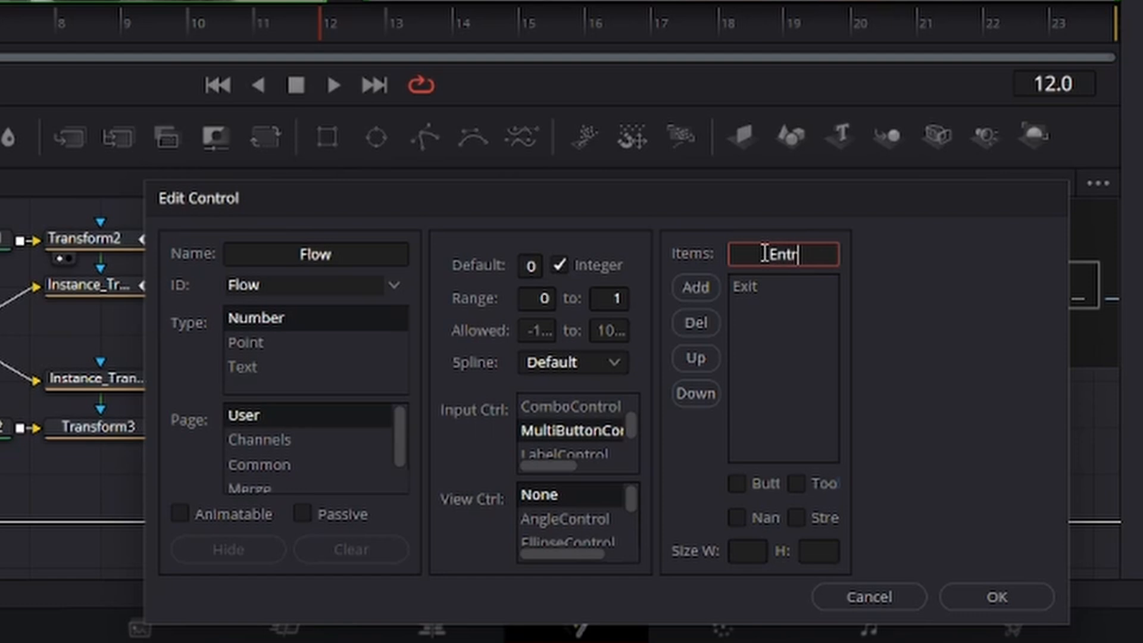
{"action": "type", "text": "y"}
{"action": "left_click", "coordinate": [704, 287]}
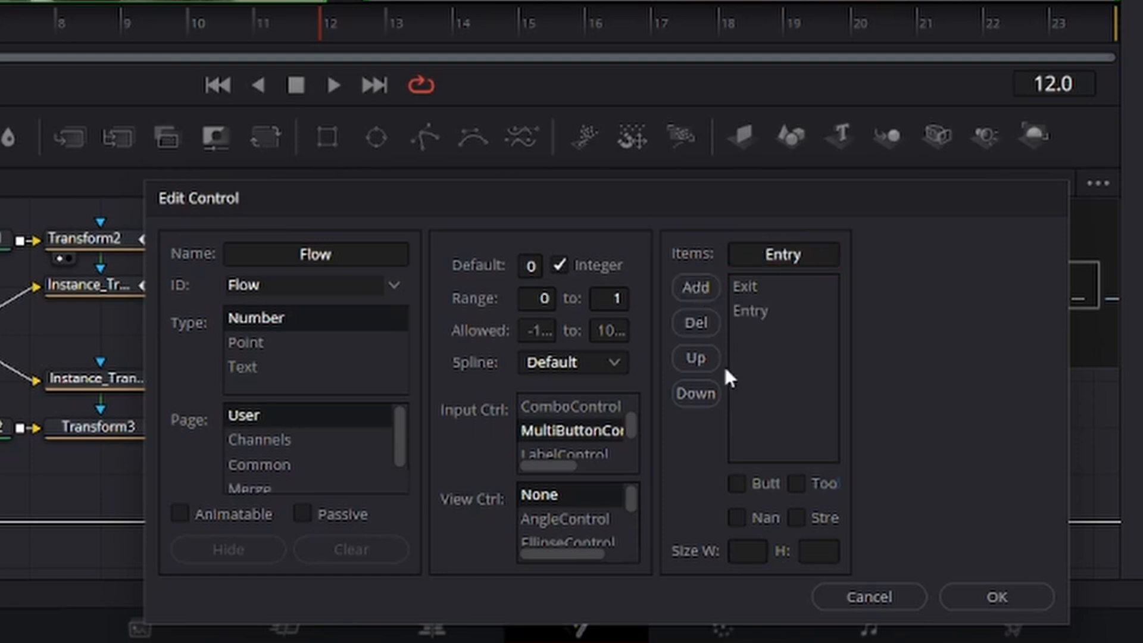
{"action": "left_click", "coordinate": [735, 481]}
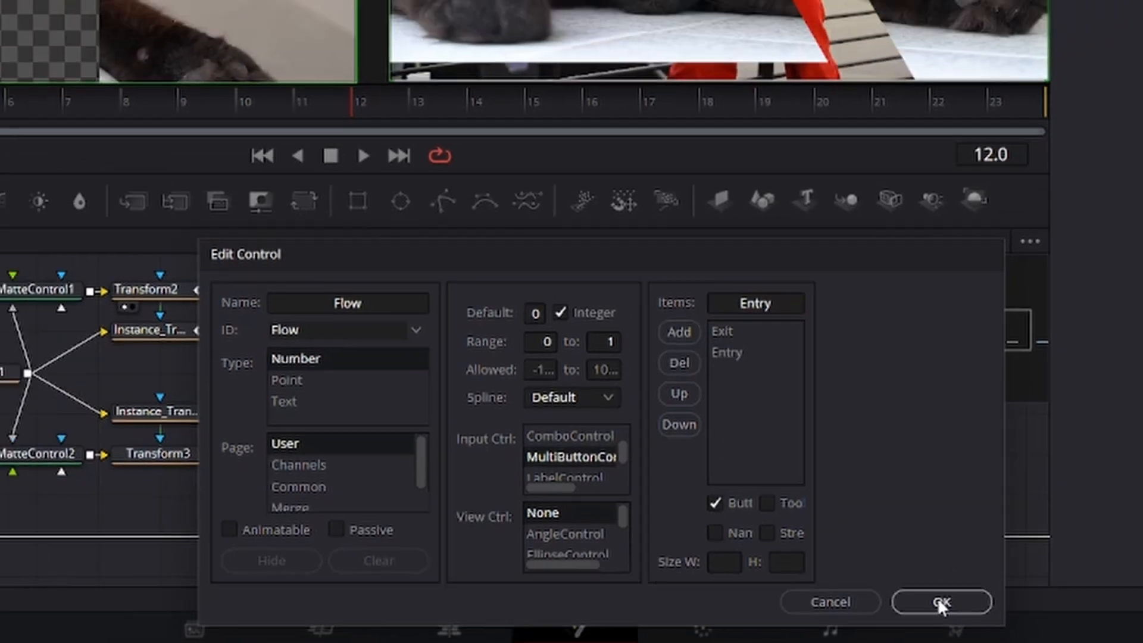
{"action": "left_click", "coordinate": [982, 596]}
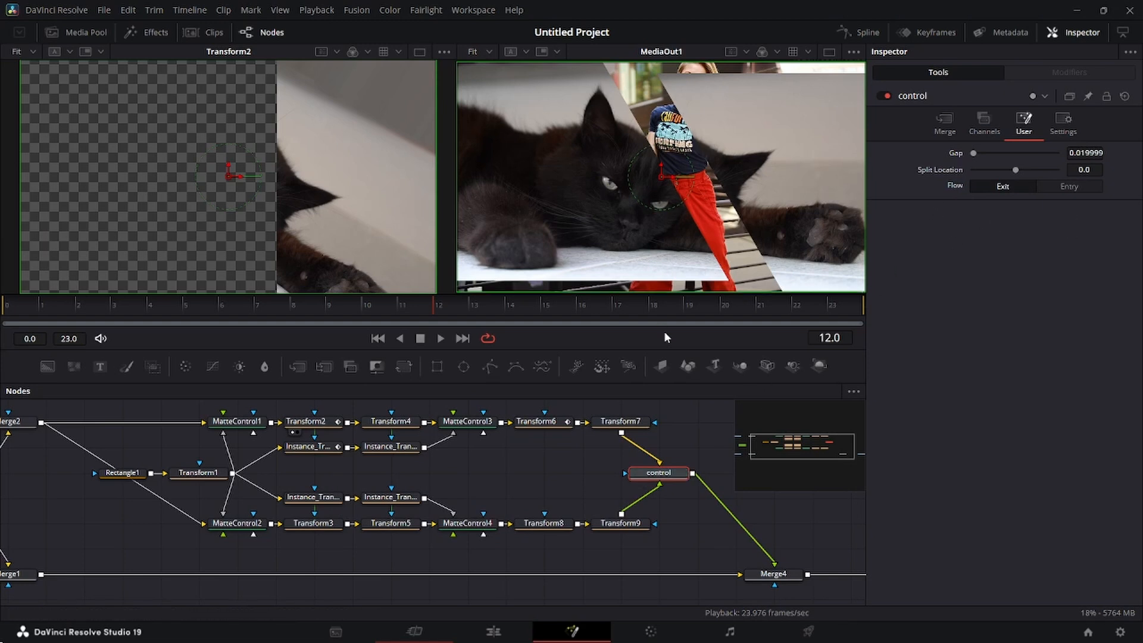
- Rotate the Transform1 node to an angle of about 63.9 degrees
{"action": "left_click", "coordinate": [198, 472]}
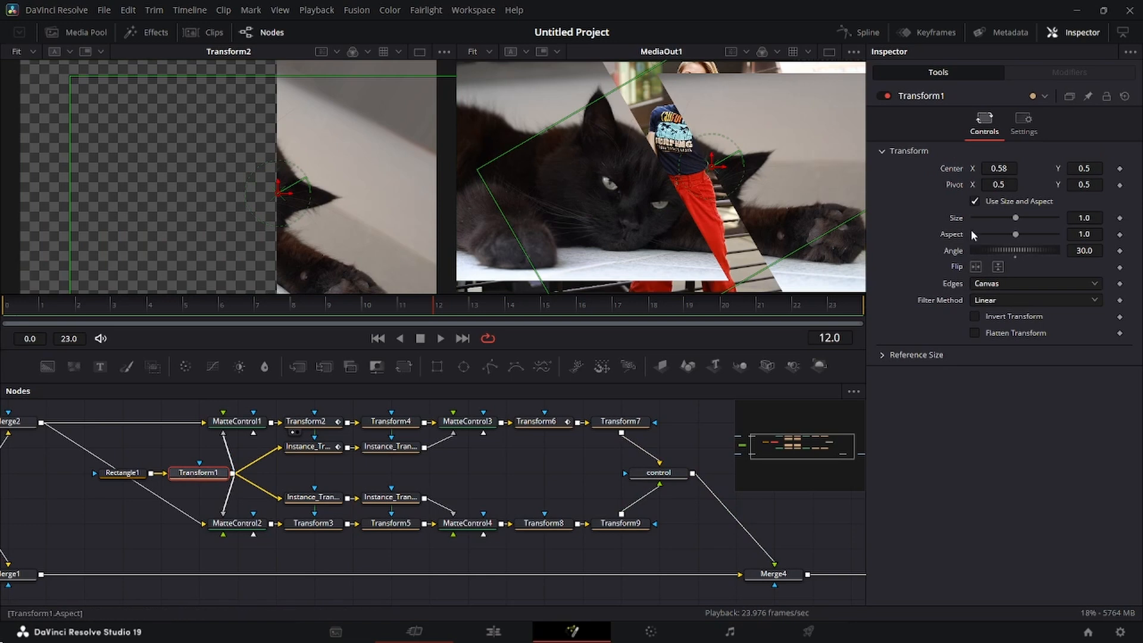
{"action": "mouse_move", "coordinate": [999, 255]}
{"action": "left_mouse_down"}
{"action": "mouse_move", "coordinate": [1009, 255]}
{"action": "mouse_move", "coordinate": [989, 263]}
{"action": "mouse_move", "coordinate": [1013, 255]}
{"action": "left_mouse_up"}
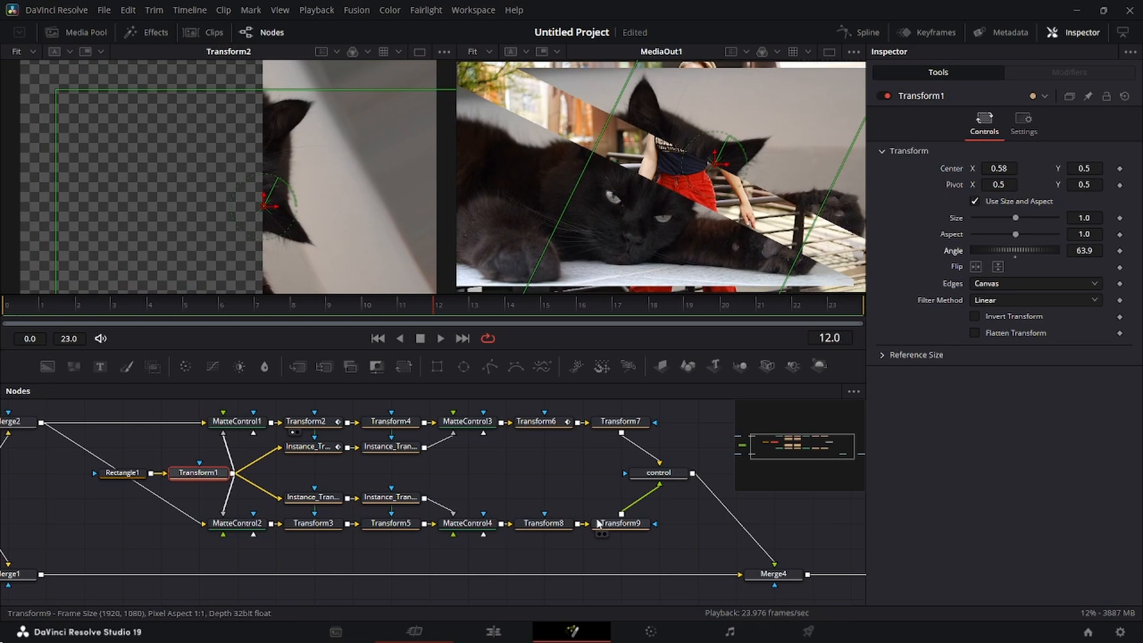
- Start a new user control named wangle on the control node and make it non-animatable
{"action": "left_click", "coordinate": [655, 480]}
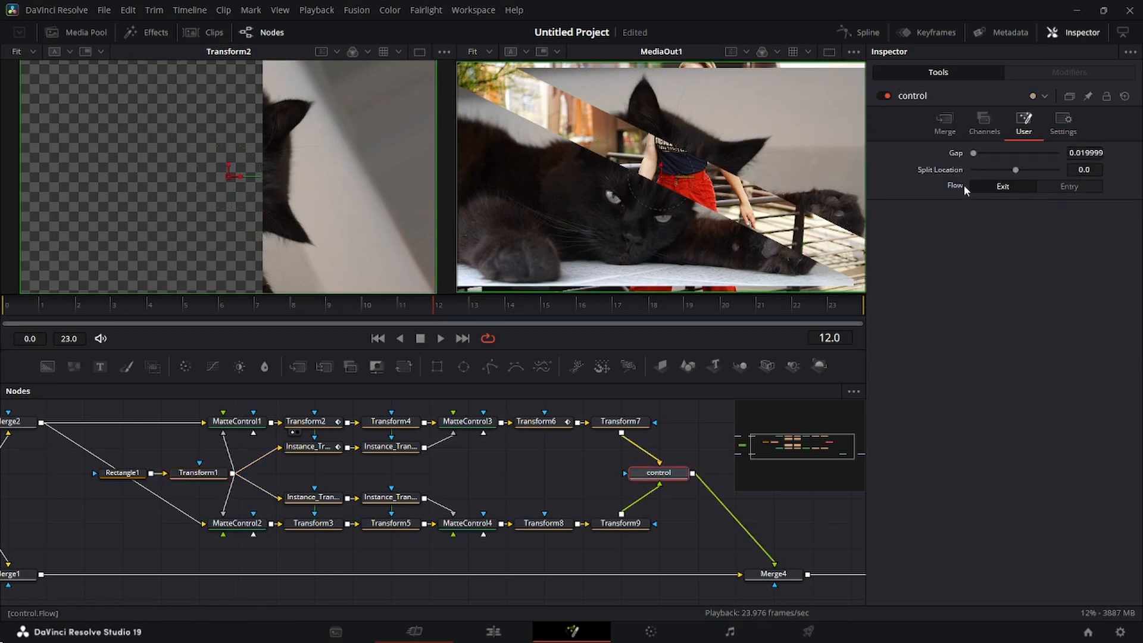
{"action": "right_click", "coordinate": [679, 475]}
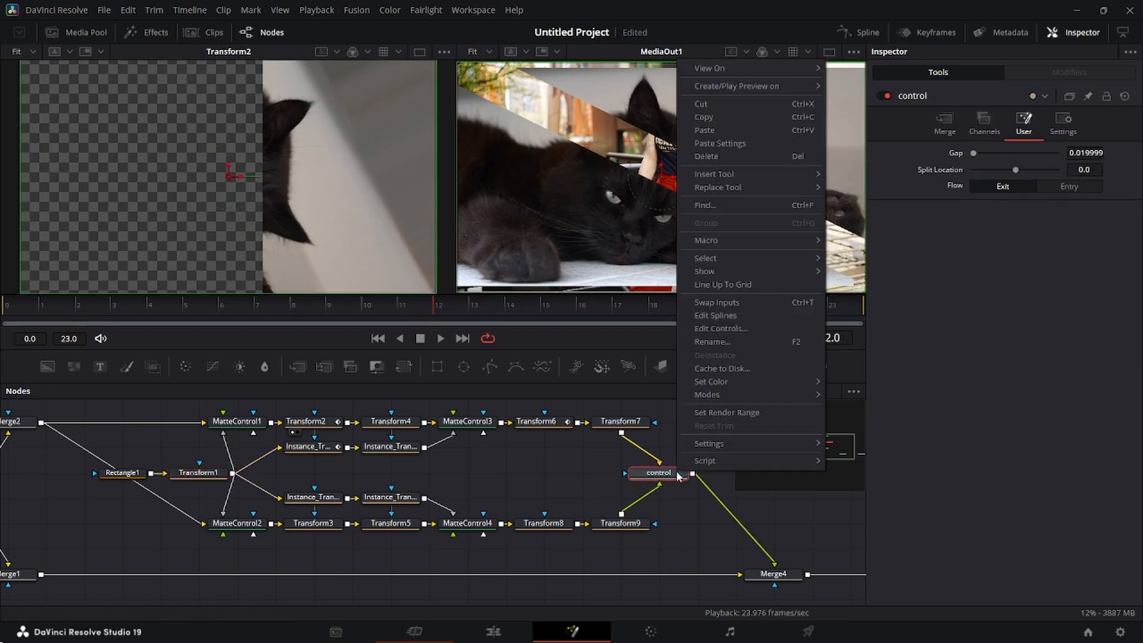
{"action": "left_click", "coordinate": [748, 334]}
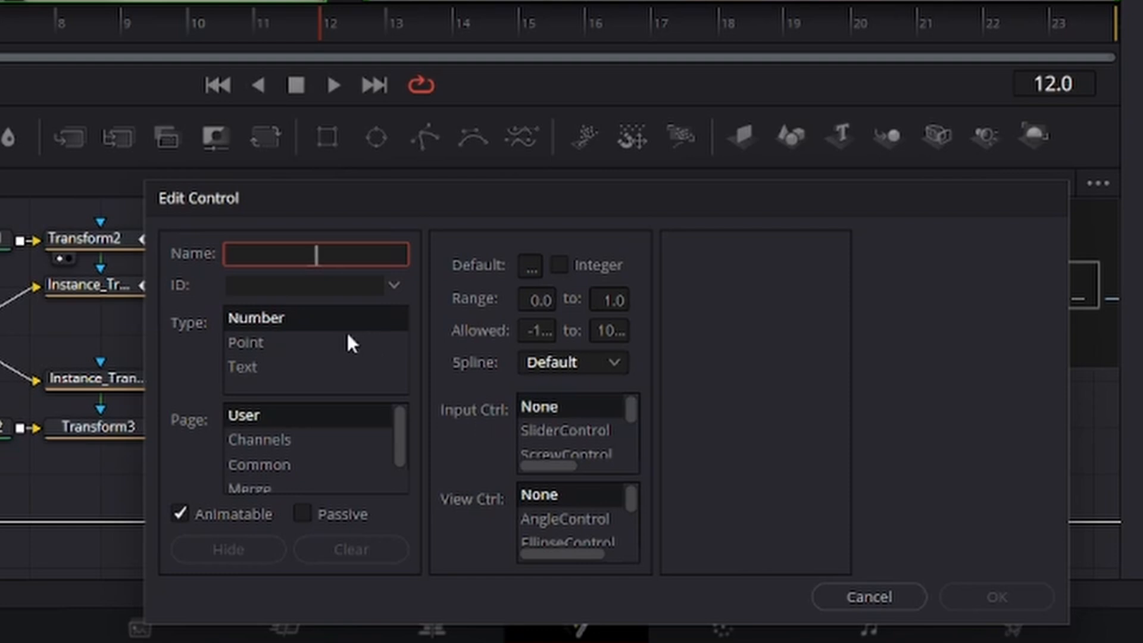
{"action": "type", "text": "wangle"}
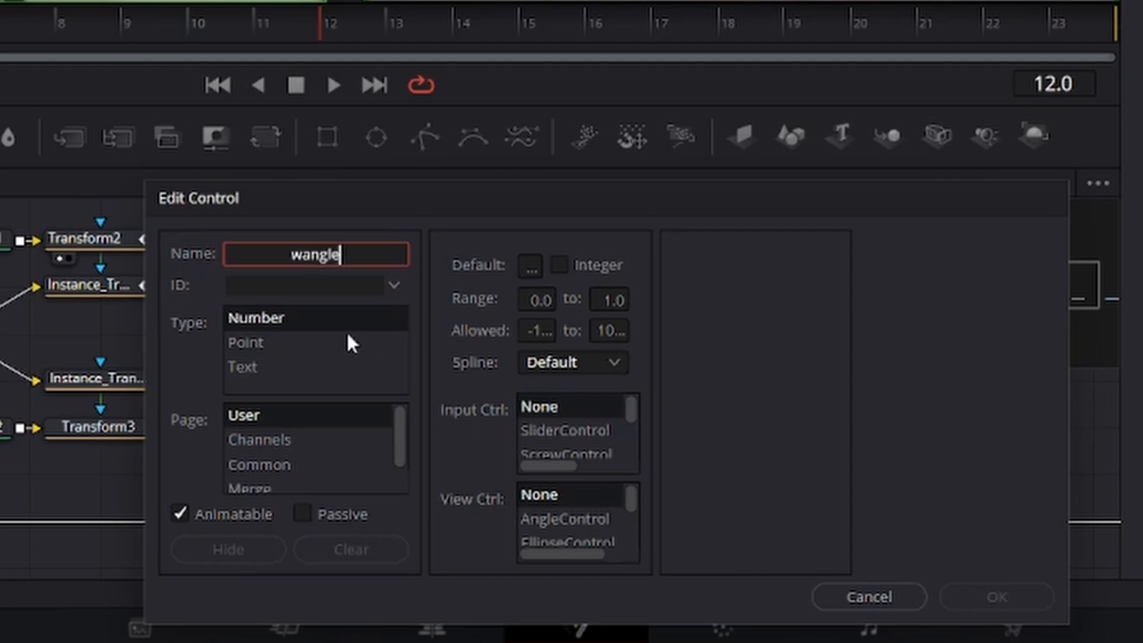
{"action": "left_click", "coordinate": [181, 510]}
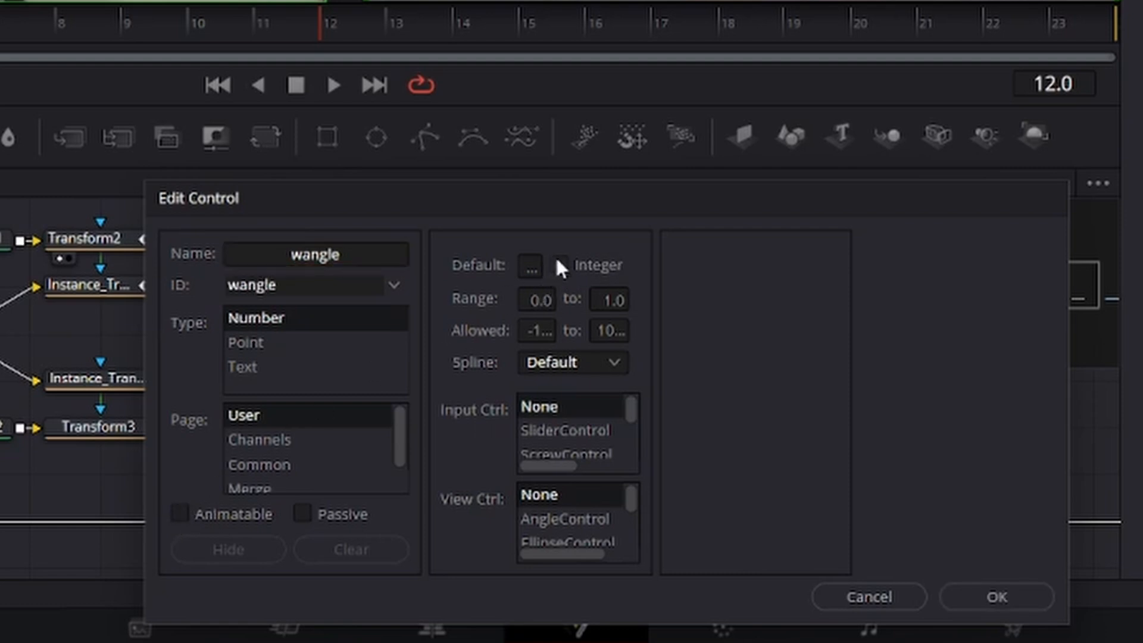
- Give the wangle control a default of 0 and a range of -90 to 90
{"action": "left_click", "coordinate": [531, 268]}
{"action": "type", "text": "0"}
{"action": "left_click", "coordinate": [554, 300]}
{"action": "type", "text": "-90"}
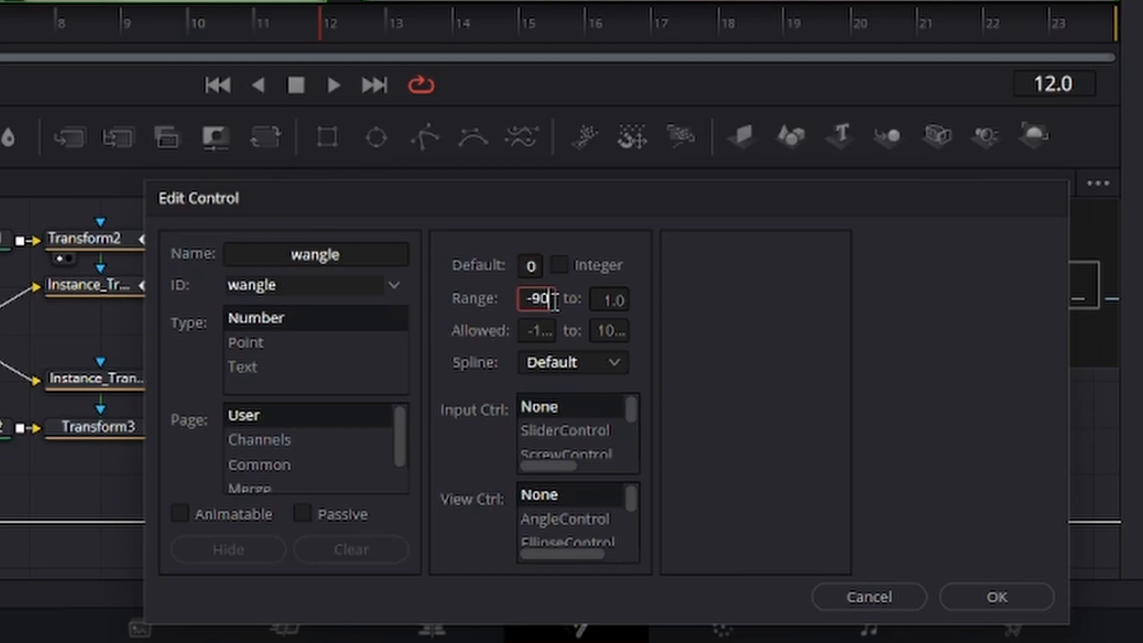
{"action": "left_click", "coordinate": [612, 299]}
{"action": "type", "text": "90"}
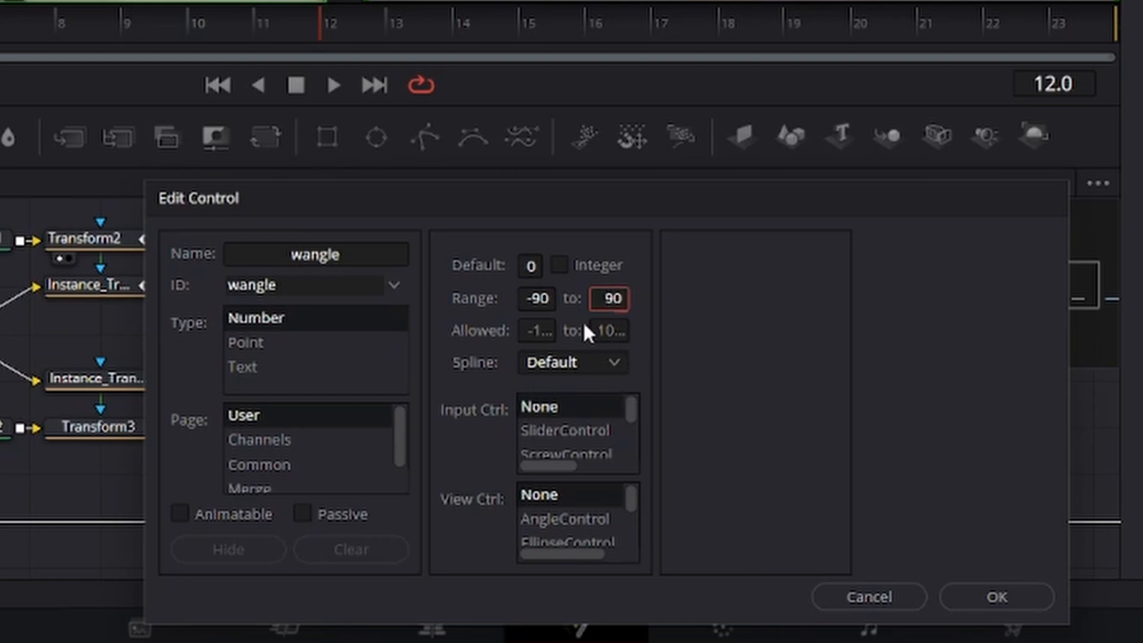
- Make wangle a SliderControl with a center of 0 and steps of 1, and create the control
{"action": "left_click", "coordinate": [579, 431]}
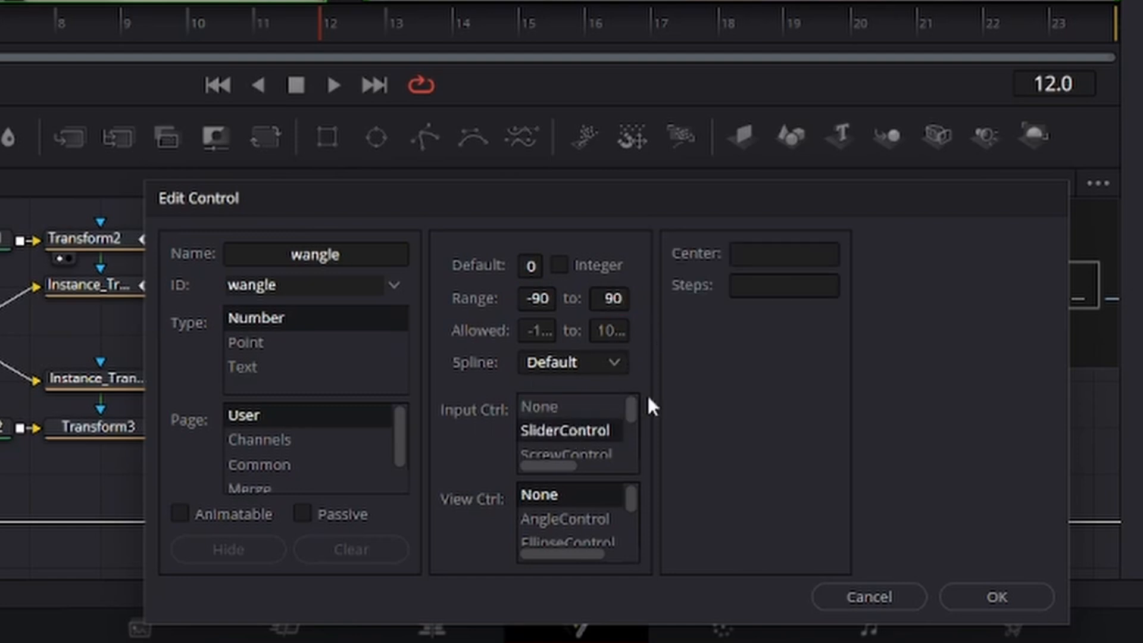
{"action": "left_click", "coordinate": [819, 286]}
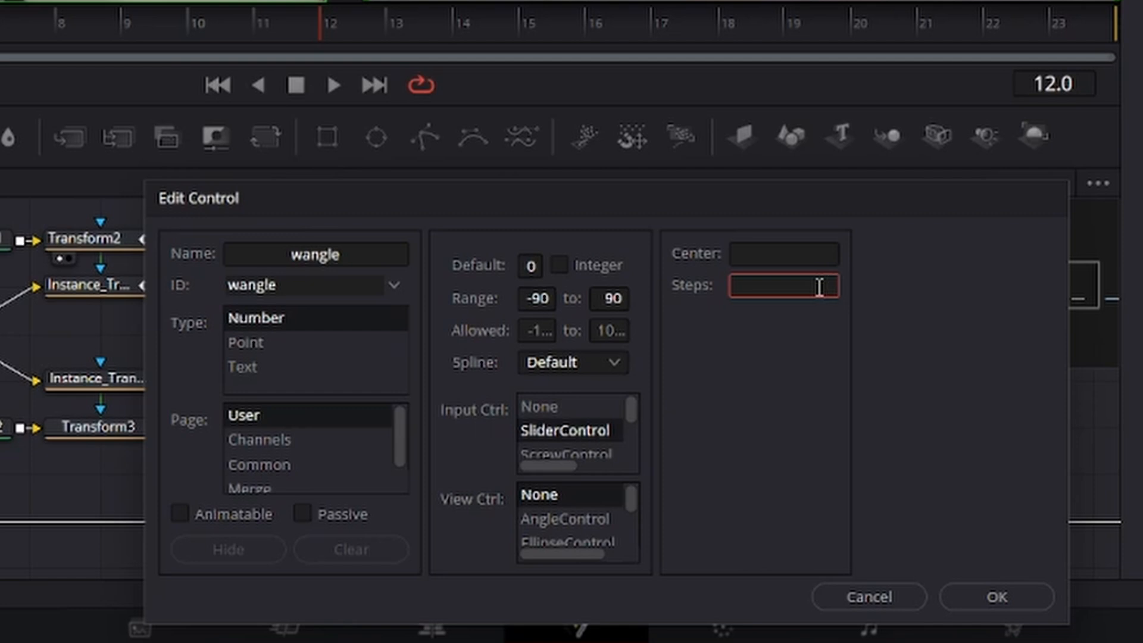
{"action": "type", "text": "1"}
{"action": "left_click", "coordinate": [830, 253]}
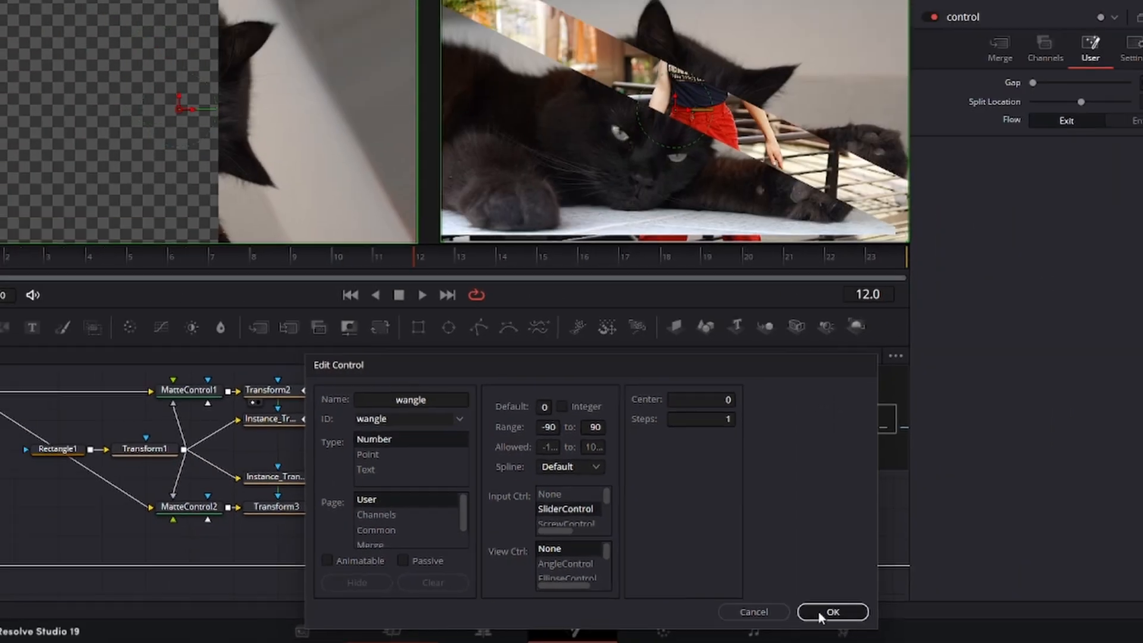
{"action": "left_click", "coordinate": [971, 595]}
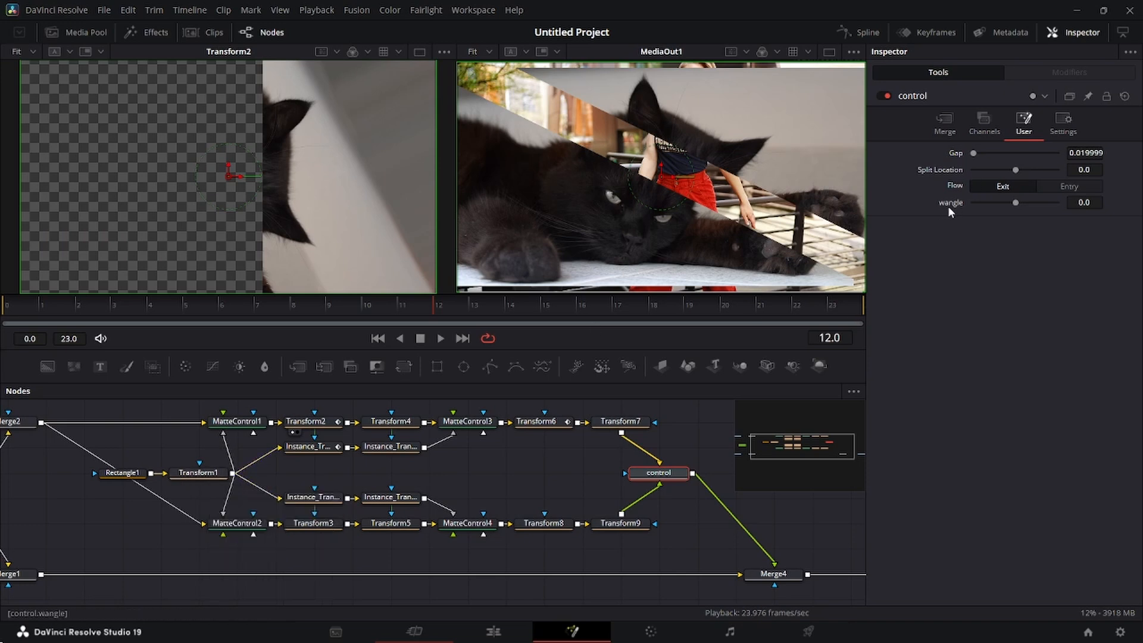
- Drive Transform1's Angle with the expression control.wangle
{"action": "left_click", "coordinate": [200, 472]}
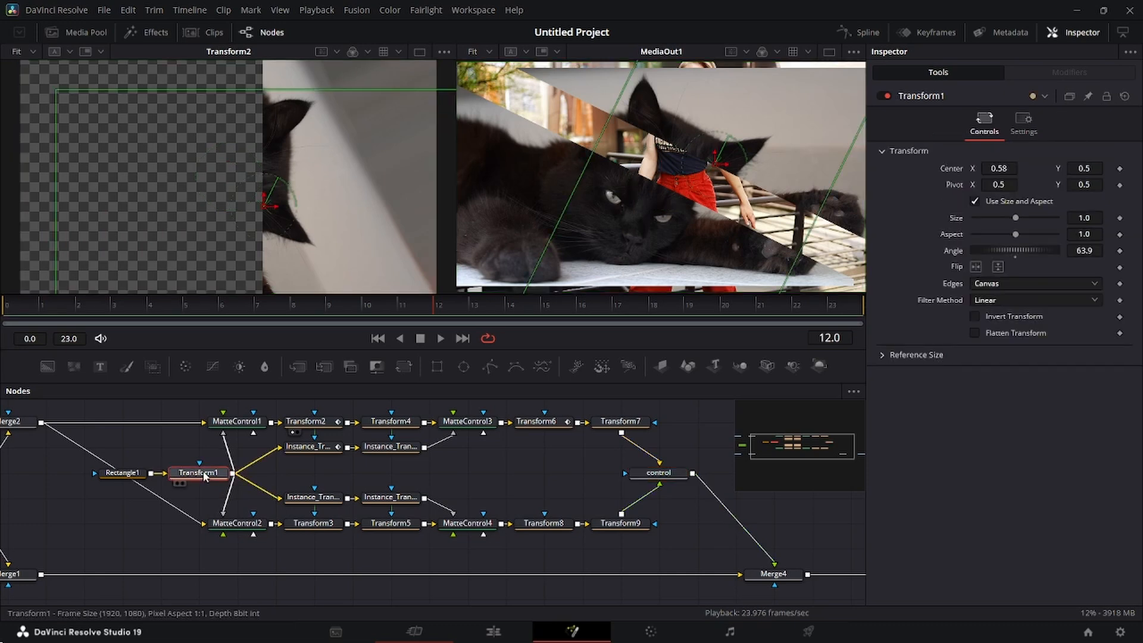
{"action": "right_click", "coordinate": [956, 252]}
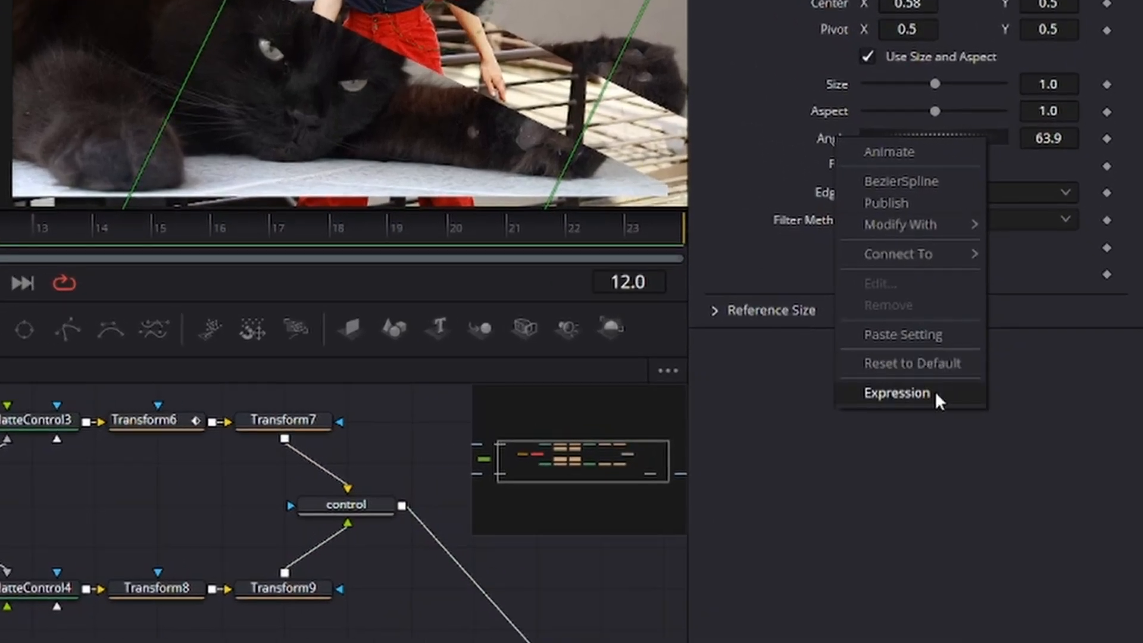
{"action": "left_click", "coordinate": [935, 393]}
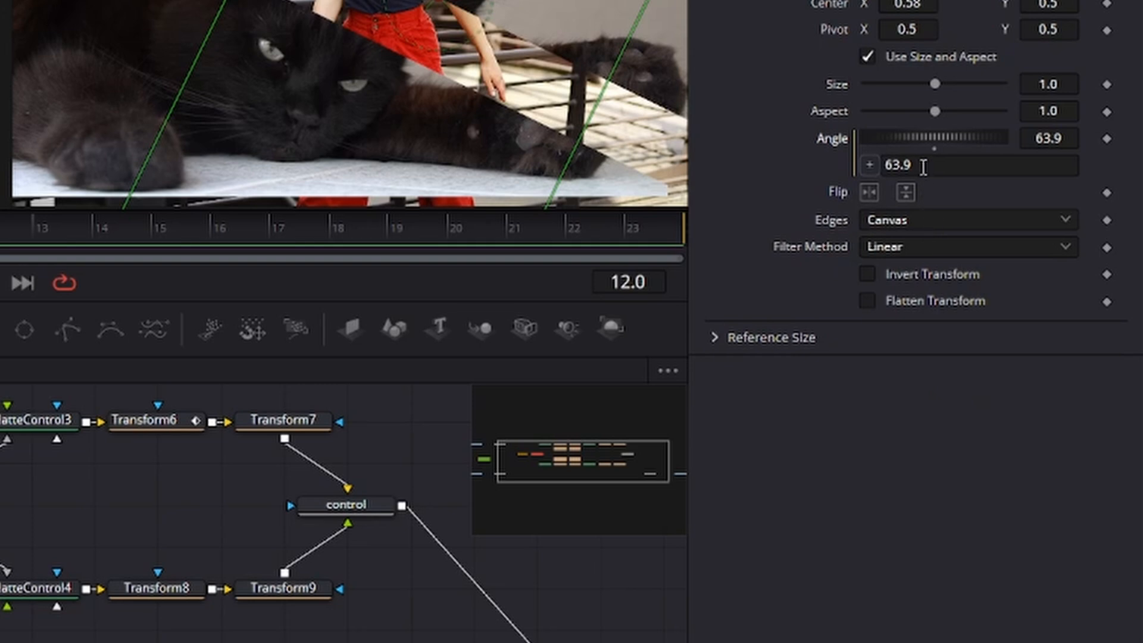
{"action": "left_click_drag", "start_coordinate": [924, 166], "coordinate": [839, 171]}
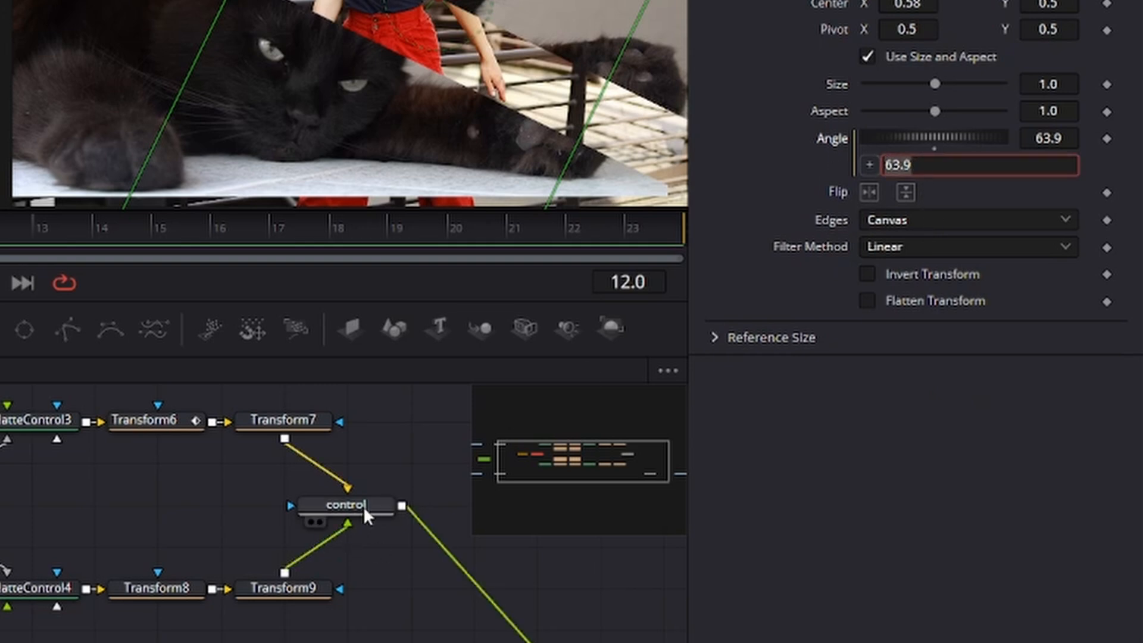
{"action": "type", "text": "control"}
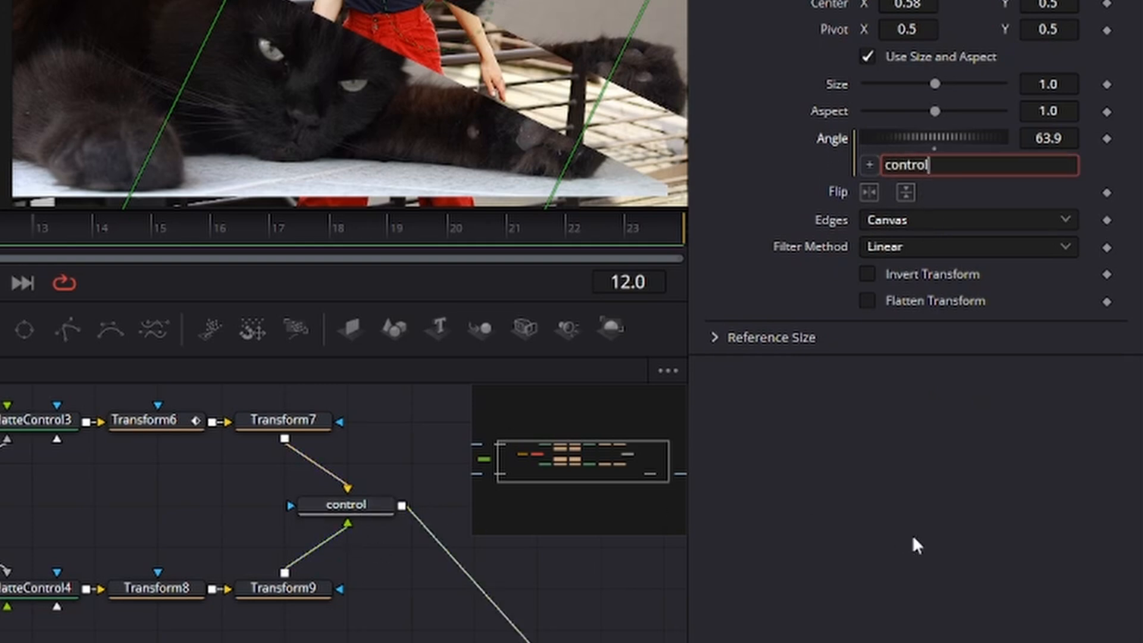
{"action": "type", "text": ".wangle"}
{"action": "key", "text": "Return"}
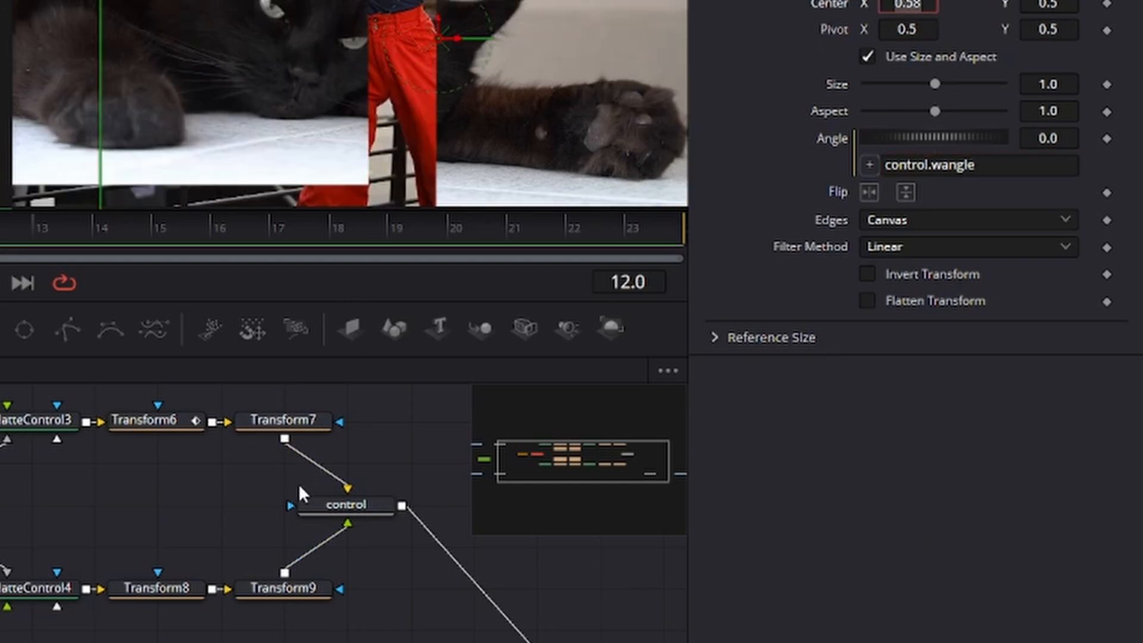
- Set wangle on the control node to about -15.5 to tilt the split line
{"action": "left_click", "coordinate": [332, 508]}
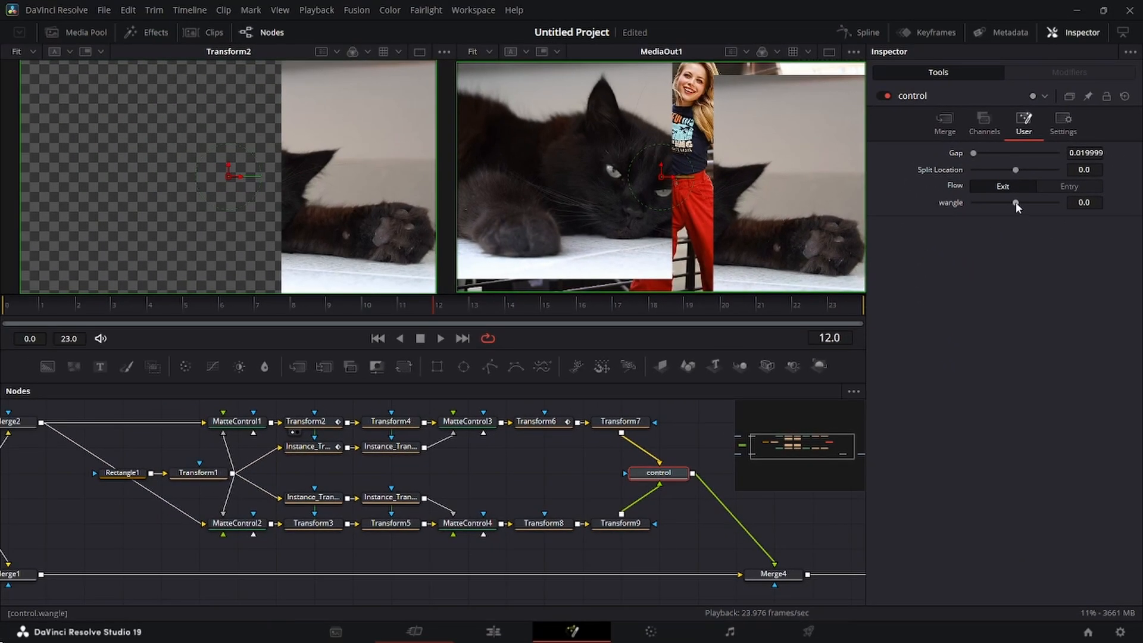
{"action": "left_click_drag", "start_coordinate": [990, 155], "coordinate": [1003, 159]}
{"action": "left_click_drag", "start_coordinate": [1027, 204], "coordinate": [1008, 208]}
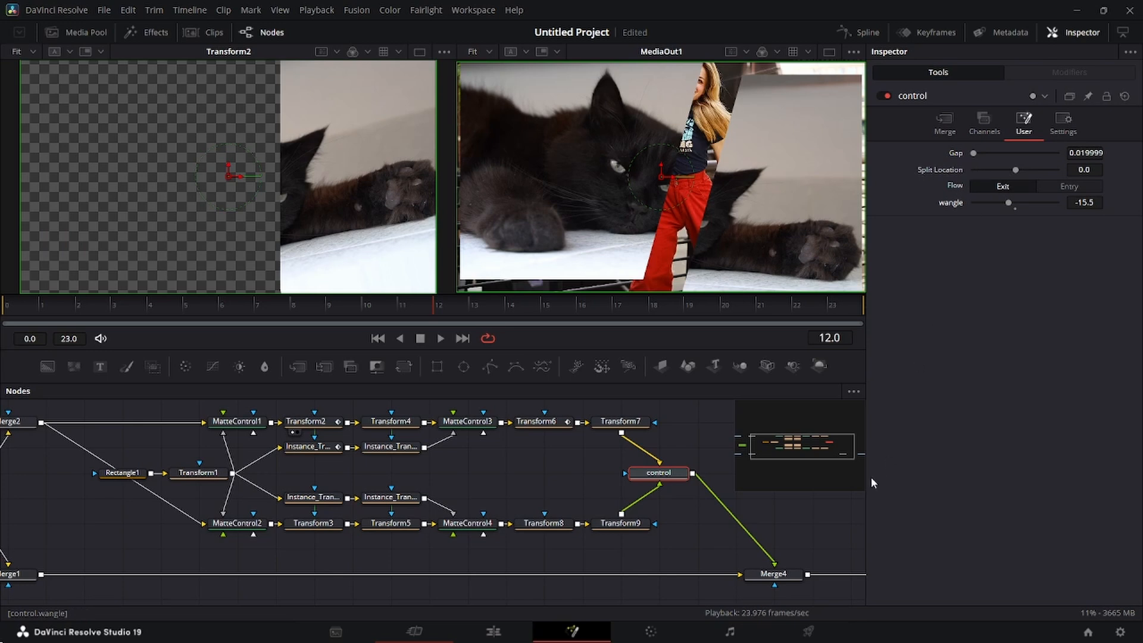
- Shift Transform1's Center X to about 0.354
{"action": "left_click", "coordinate": [213, 479]}
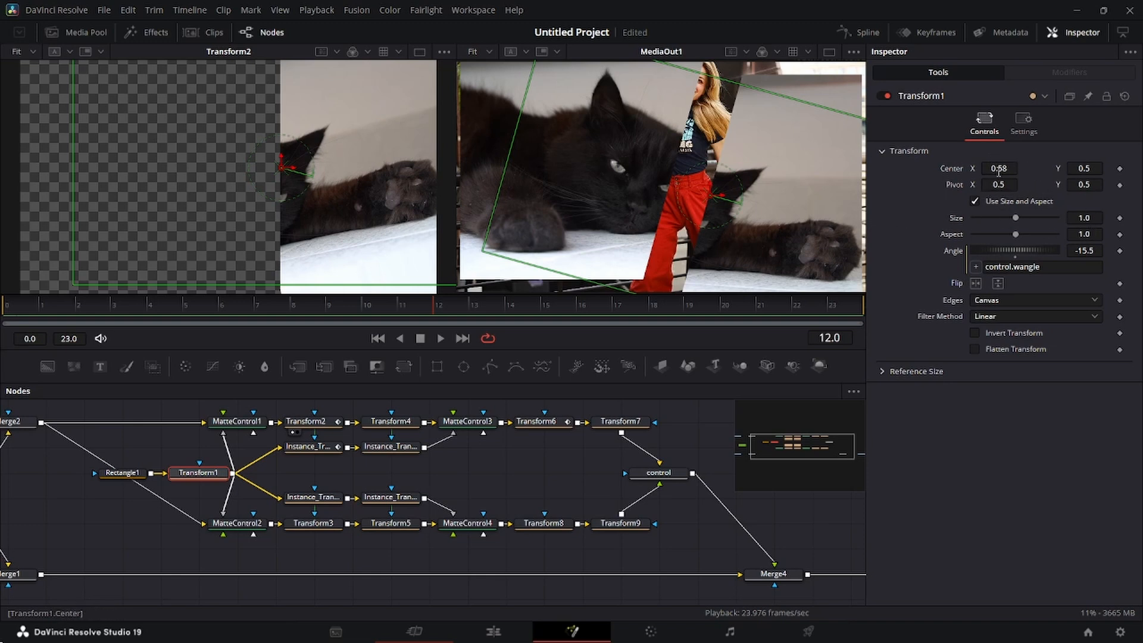
{"action": "left_click_drag", "start_coordinate": [998, 171], "coordinate": [971, 177]}
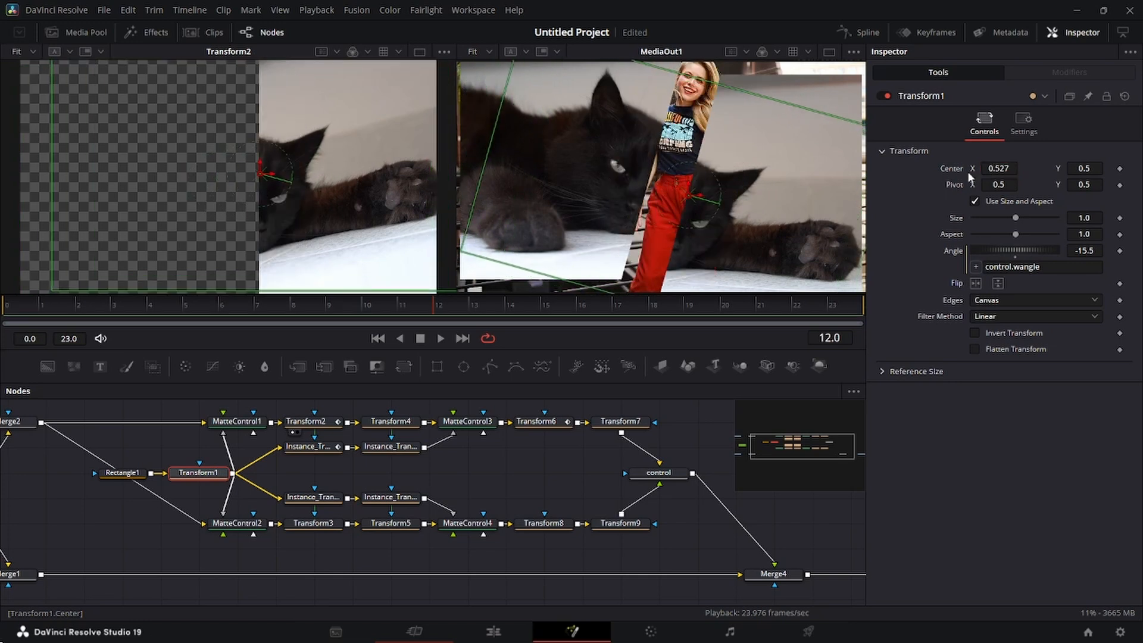
{"action": "double_click", "coordinate": [952, 170]}
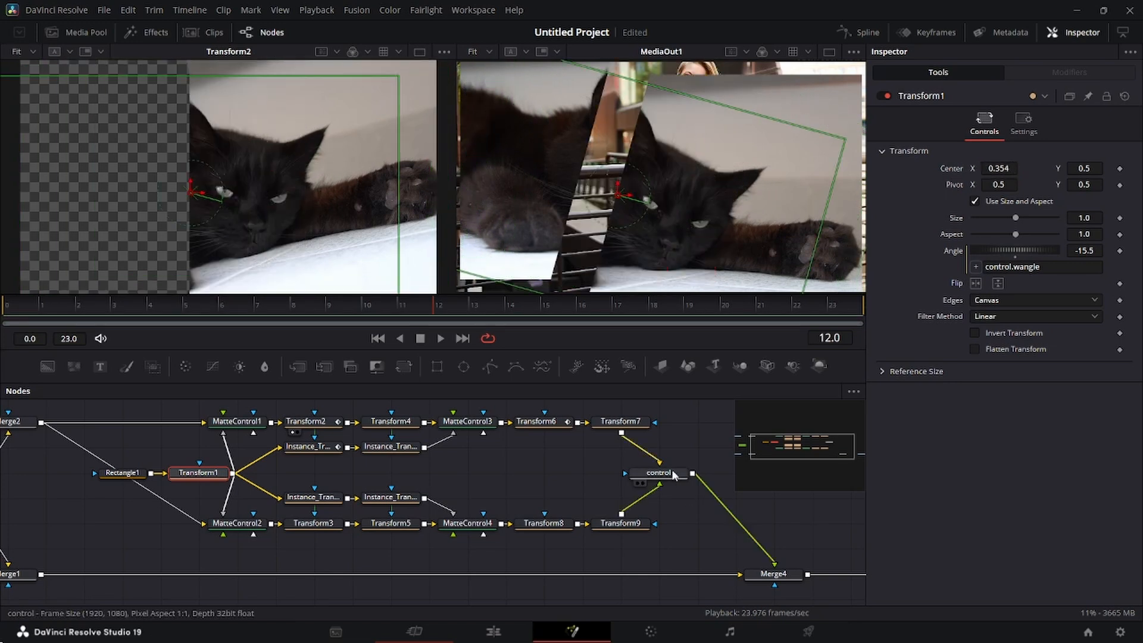
- Set Split Location on the control node to about -0.055
{"action": "left_click", "coordinate": [675, 475]}
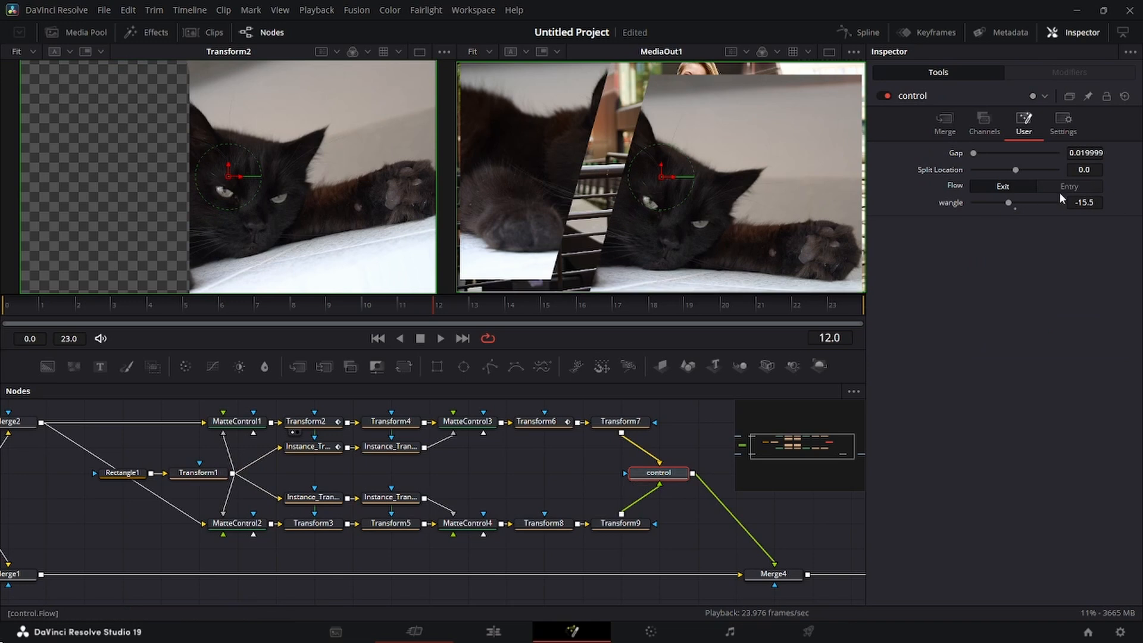
{"action": "mouse_move", "coordinate": [1017, 172]}
{"action": "left_mouse_down"}
{"action": "mouse_move", "coordinate": [1002, 172]}
{"action": "mouse_move", "coordinate": [1012, 172]}
{"action": "left_mouse_up"}
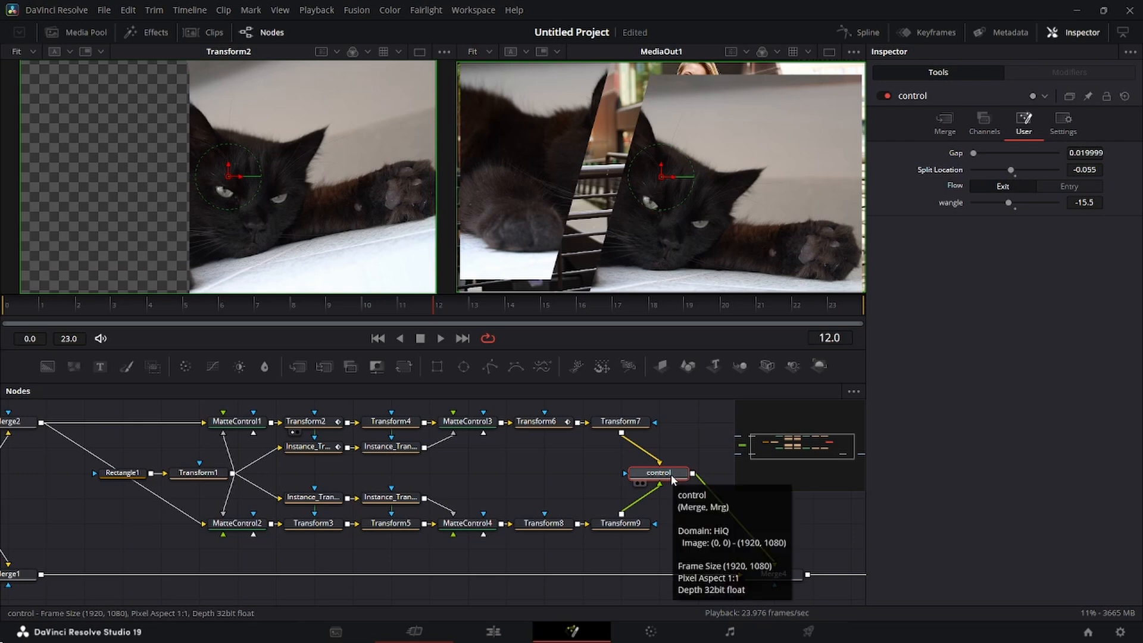
- Try to drive Transform1's Center with the expression Point(0.5+center.SpiltLocation, 0.5)
{"action": "left_click", "coordinate": [191, 477]}
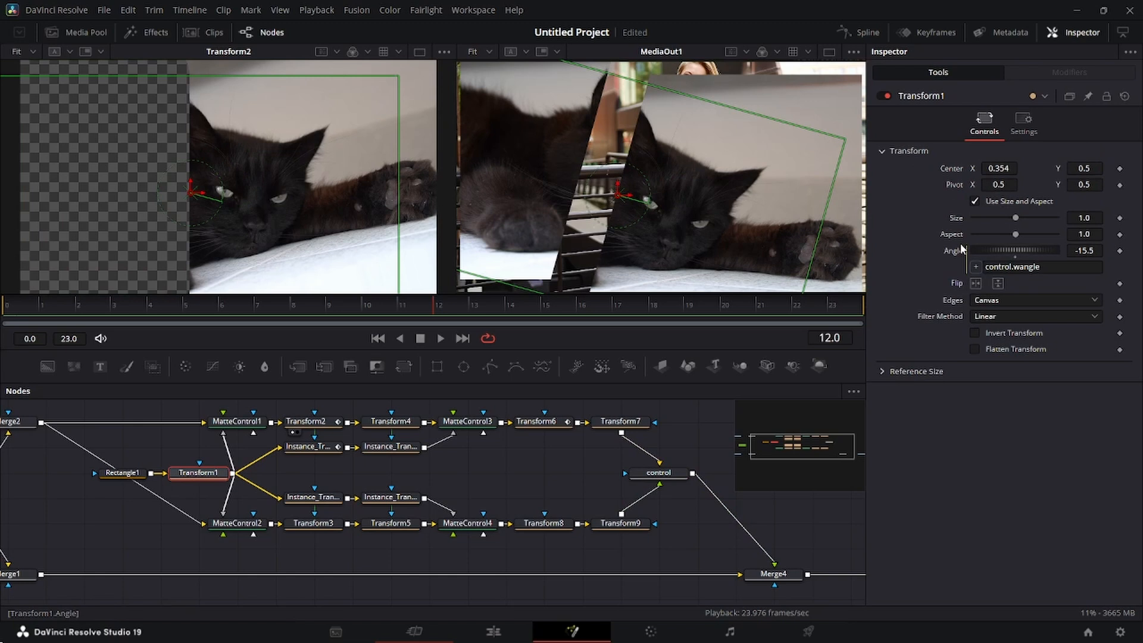
{"action": "right_click", "coordinate": [953, 169]}
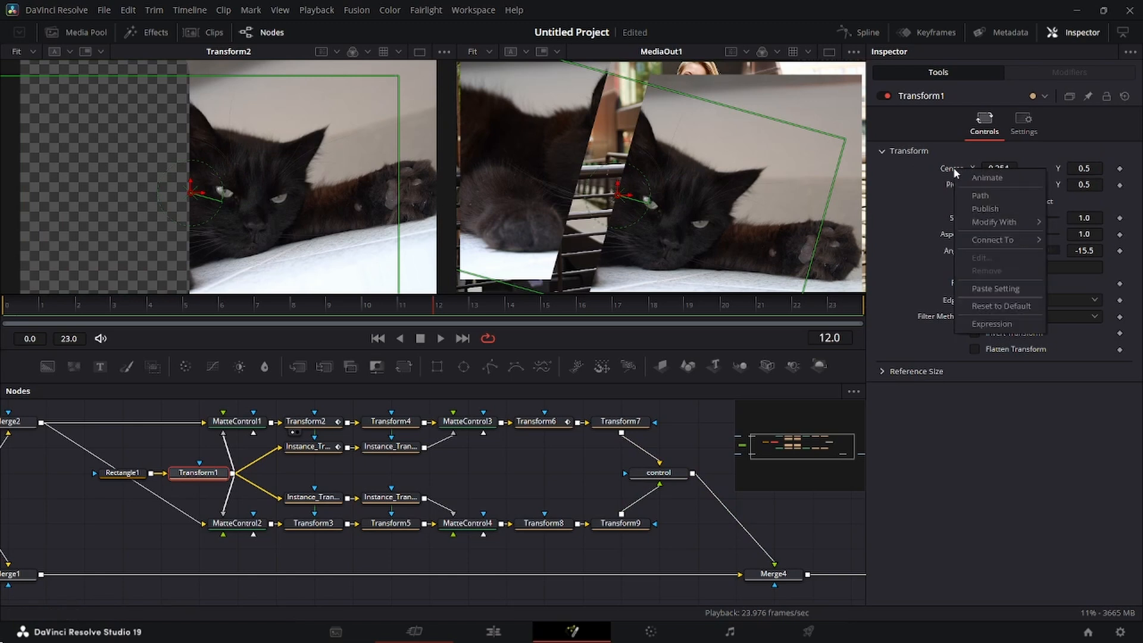
{"action": "left_click", "coordinate": [1016, 325]}
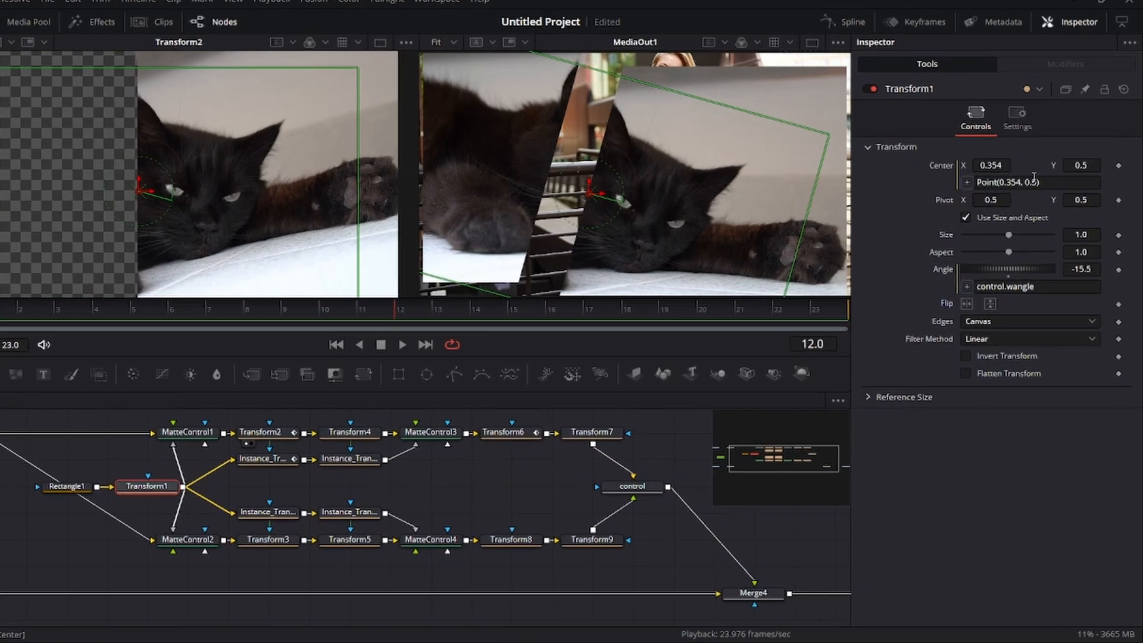
{"action": "left_click", "coordinate": [1021, 181]}
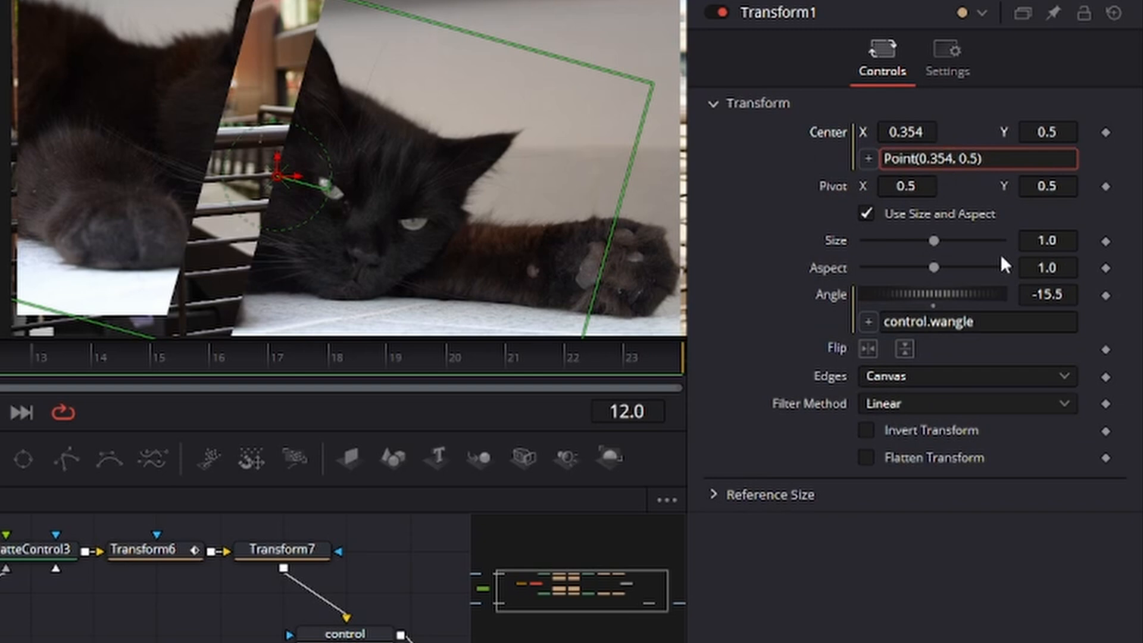
{"action": "key", "text": "BackSpace"}
{"action": "key", "text": "BackSpace"}
{"action": "key", "text": "BackSpace"}
{"action": "type", "text": "5+center"}
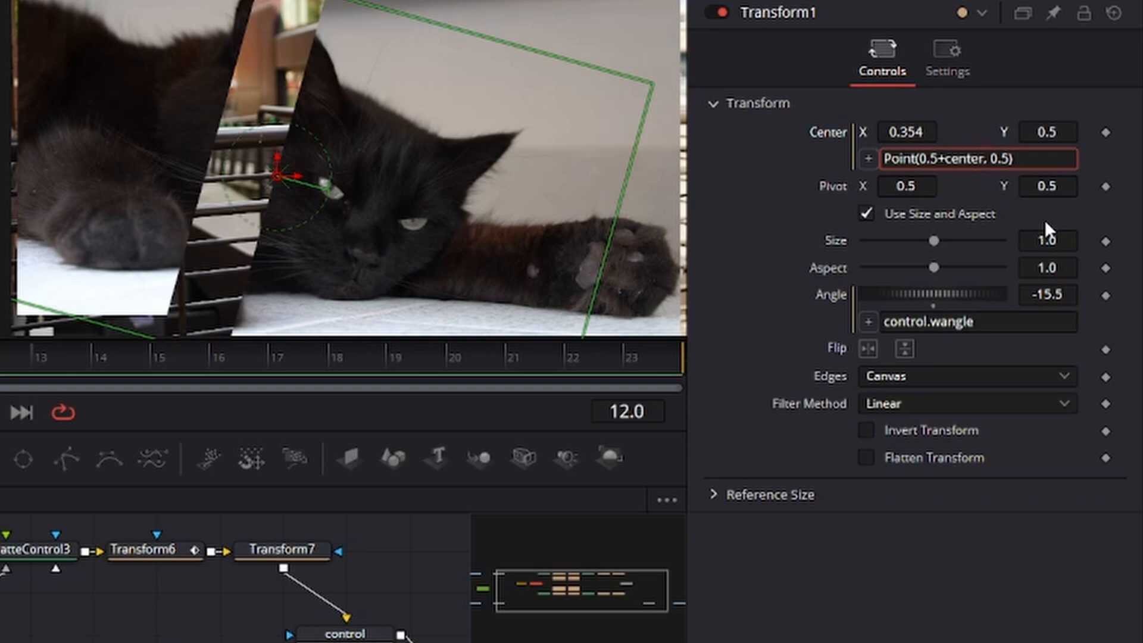
{"action": "type", "text": ".SpiltLocation,"}
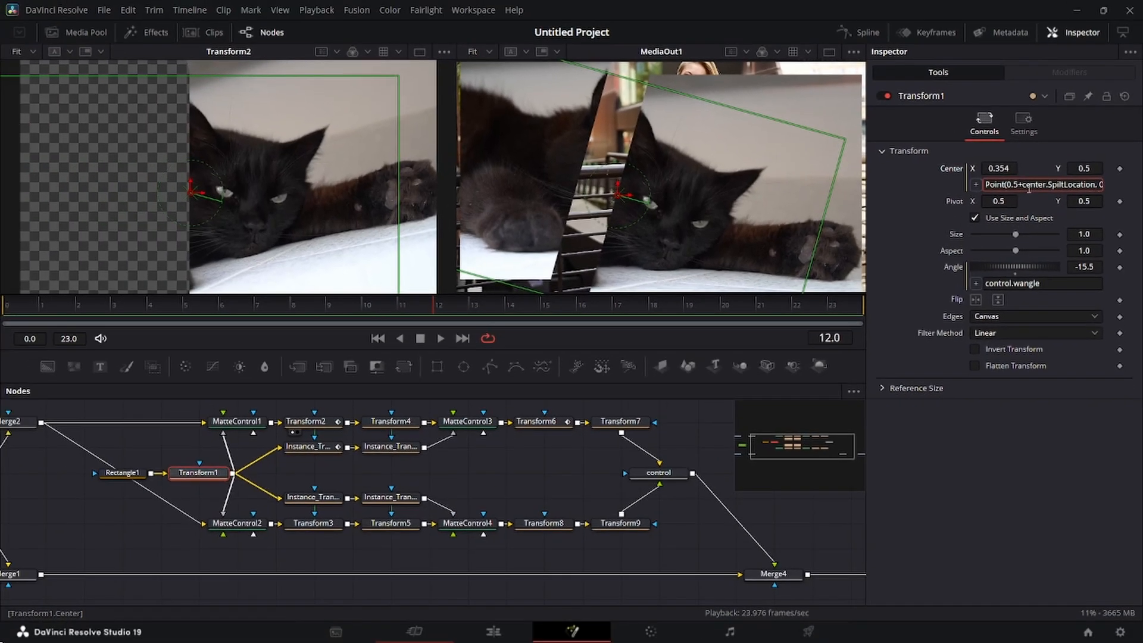
{"action": "key", "text": "Tab"}
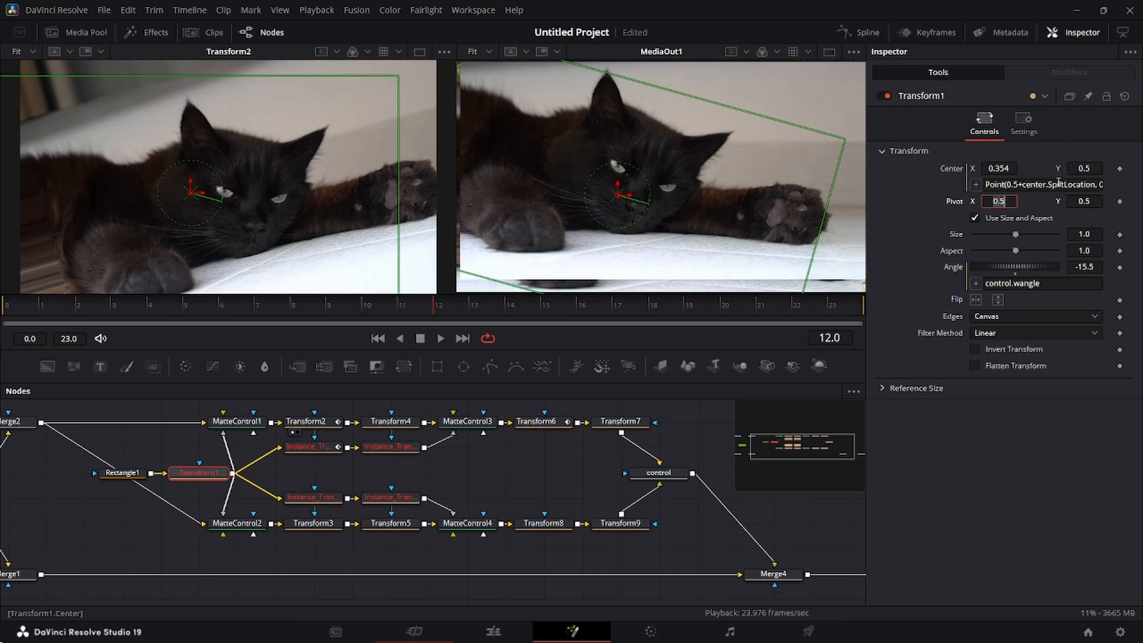
- Correct the misspelled control name in Transform1's Center expression to SplitLocation
{"action": "left_click", "coordinate": [1064, 184]}
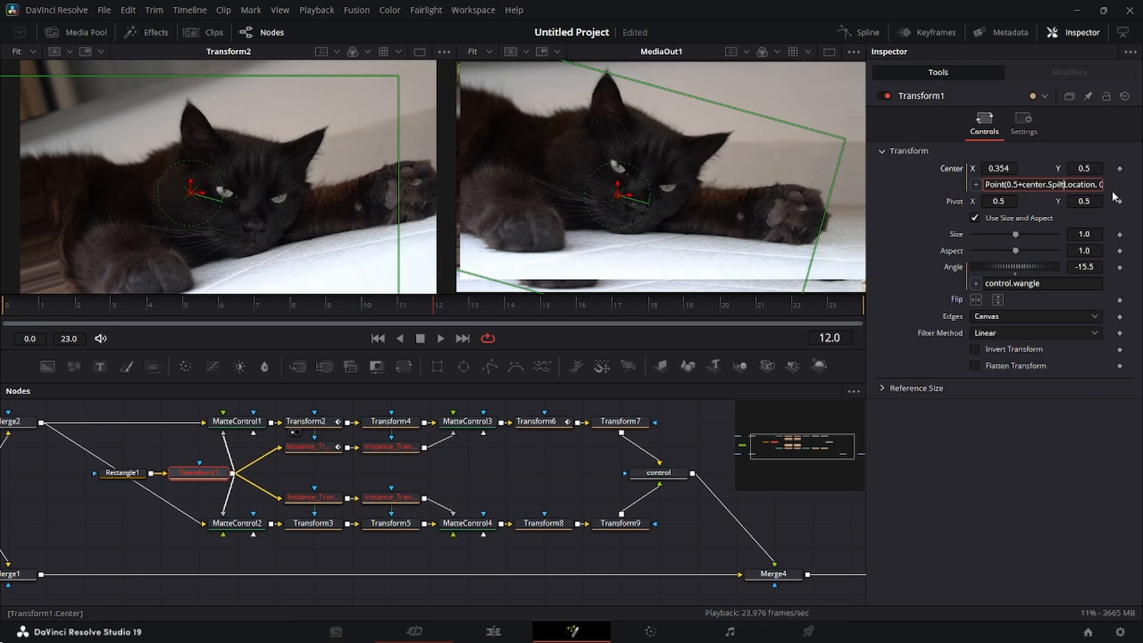
{"action": "key", "text": "BackSpace"}
{"action": "key", "text": "BackSpace"}
{"action": "key", "text": "BackSpace"}
{"action": "type", "text": "lit"}
{"action": "key", "text": "Tab"}
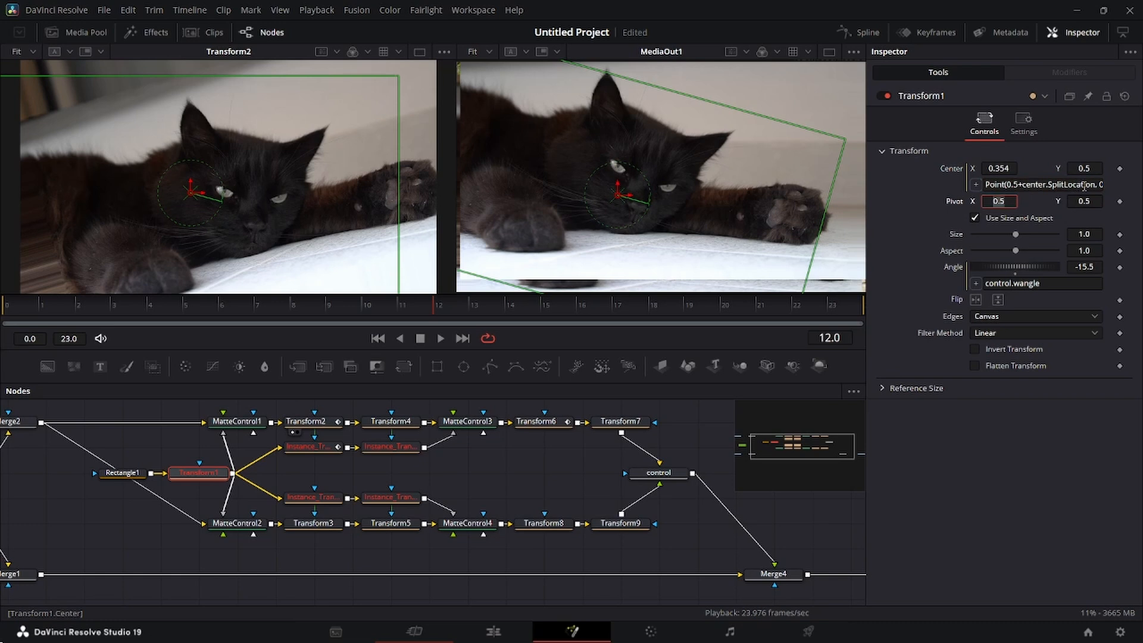
- Replace the node name center with control in the expression, giving Point(0.5+control.SplitLocation, 0.5)
{"action": "left_click", "coordinate": [1046, 185]}
{"action": "key", "text": "BackSpace"}
{"action": "key", "text": "BackSpace"}
{"action": "key", "text": "BackSpace"}
{"action": "key", "text": "BackSpace"}
{"action": "key", "text": "BackSpace"}
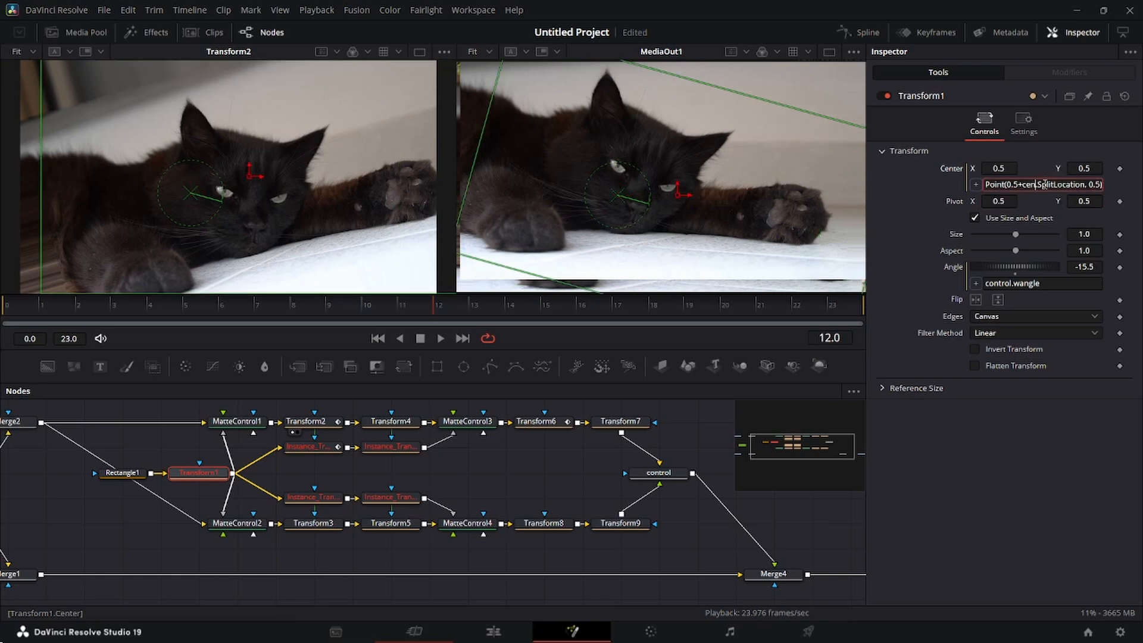
{"action": "type", "text": "ontrol."}
{"action": "key", "text": "Tab"}
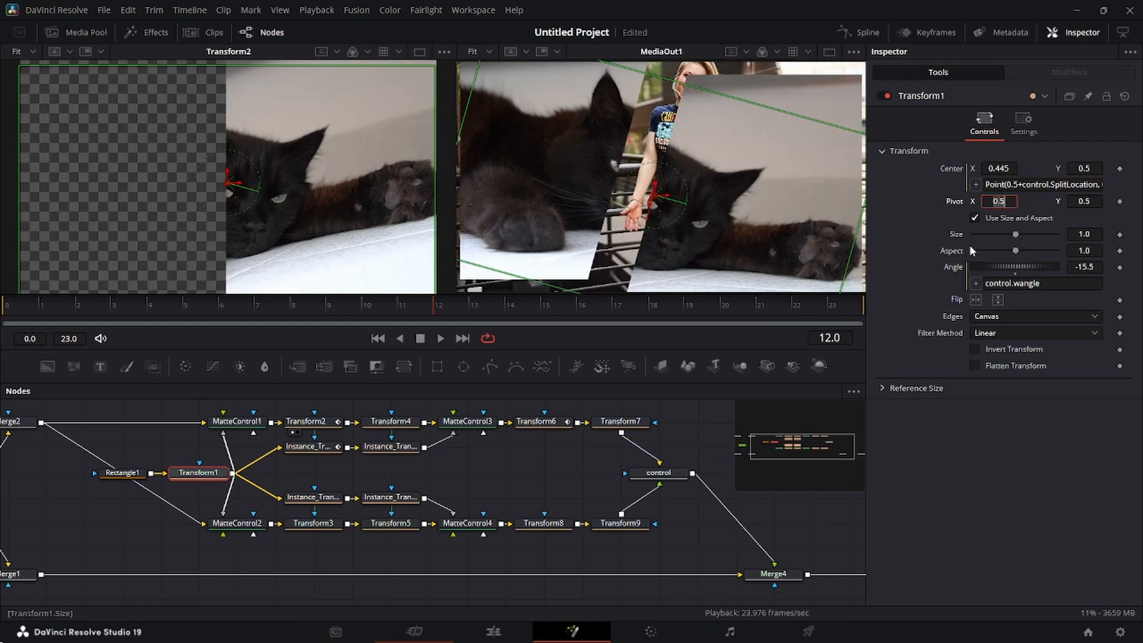
- Set Split Location on the control node to about -0.023
{"action": "left_click", "coordinate": [650, 475]}
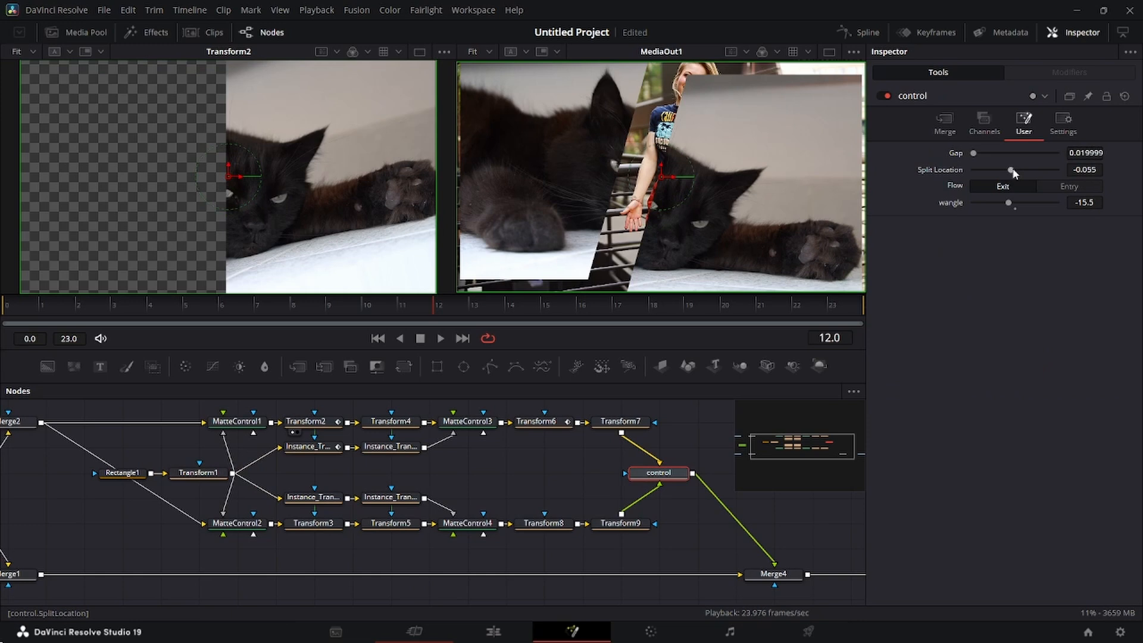
{"action": "left_click_drag", "start_coordinate": [1014, 172], "coordinate": [1013, 173]}
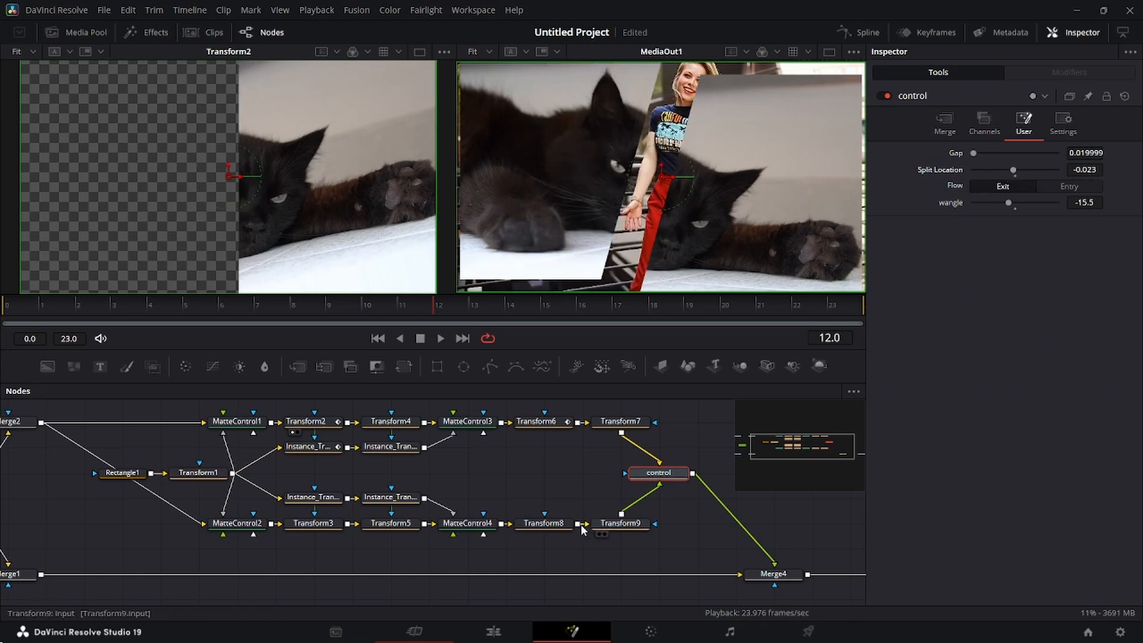
- Add an expression to the Scale of the Anim Curves modifier that animates Transform2's Center
{"action": "scroll", "coordinate": [538, 513], "scroll_direction": "right", "scroll_amount": 2}
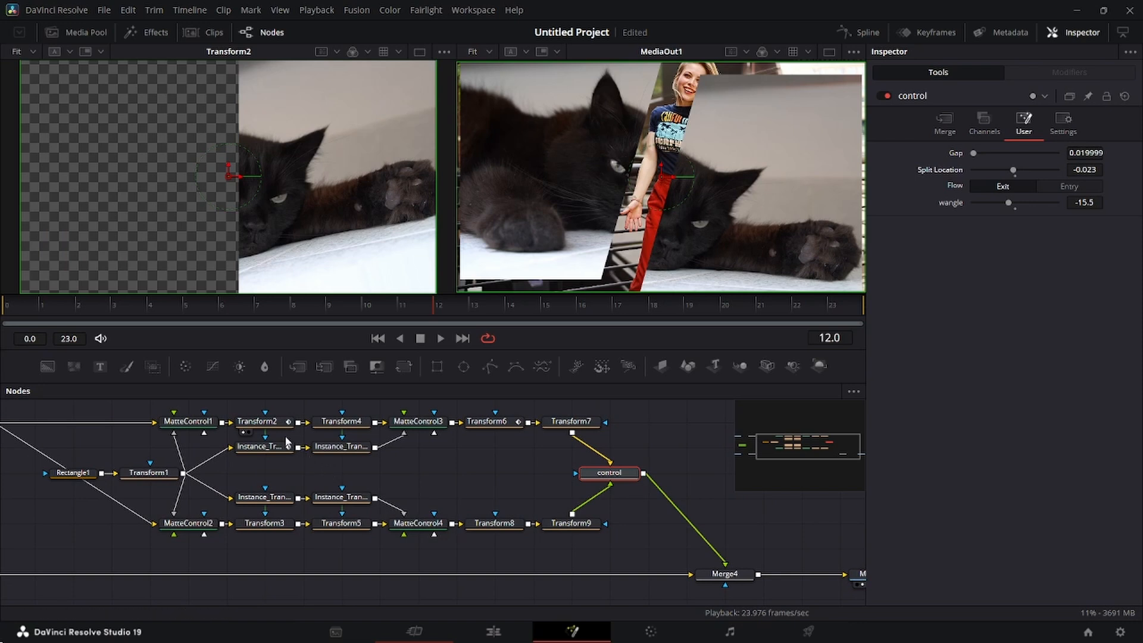
{"action": "left_click", "coordinate": [269, 427]}
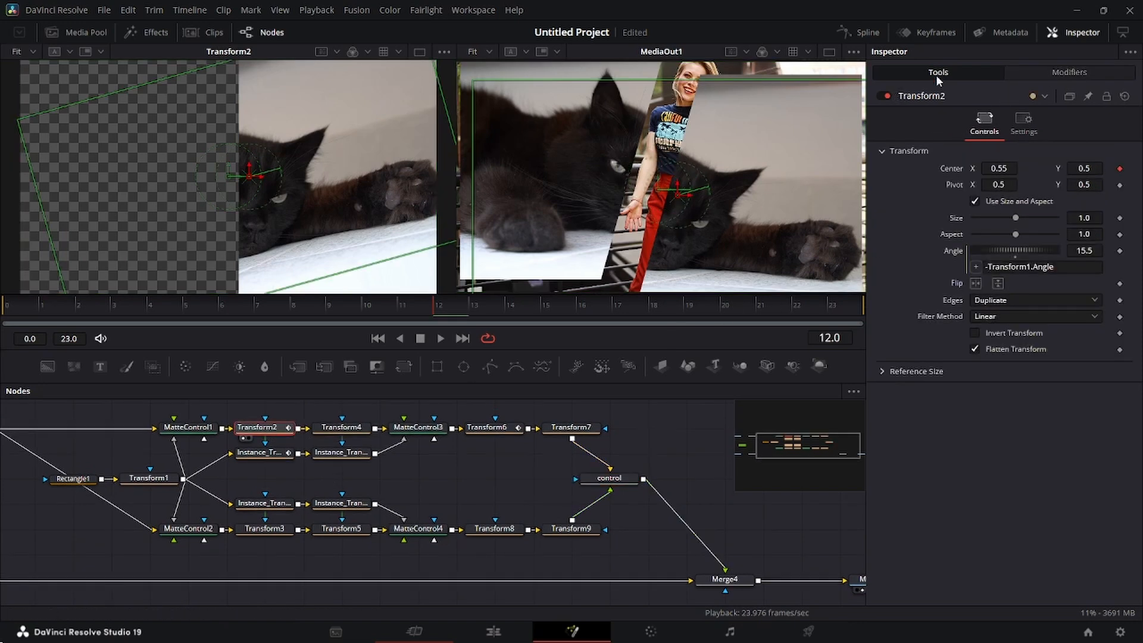
{"action": "left_click", "coordinate": [1063, 70]}
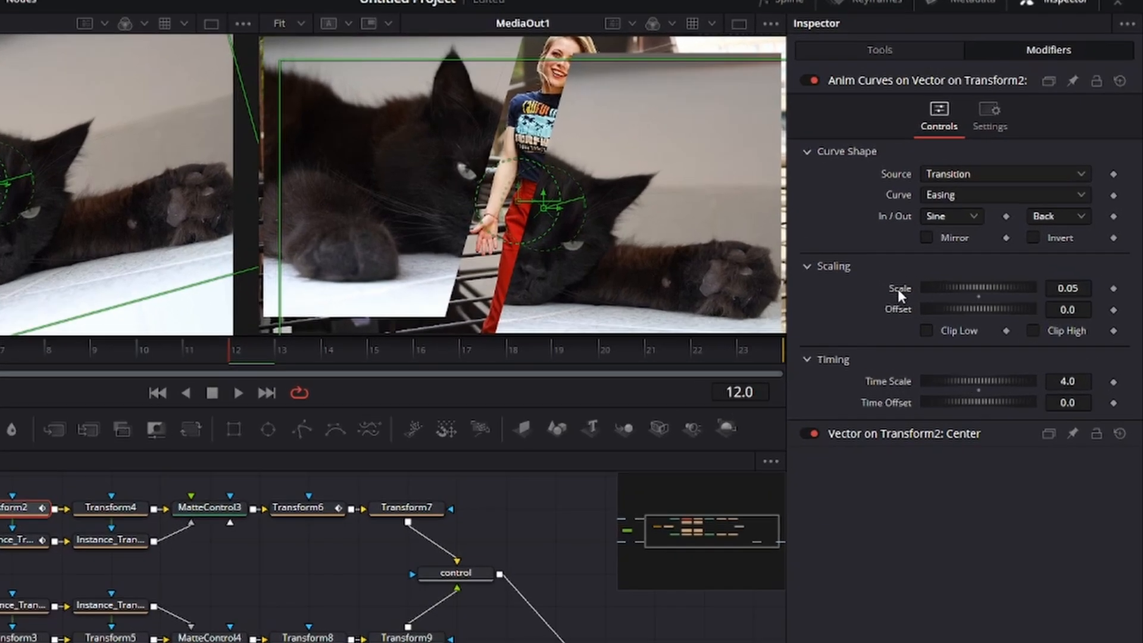
{"action": "right_click", "coordinate": [952, 256]}
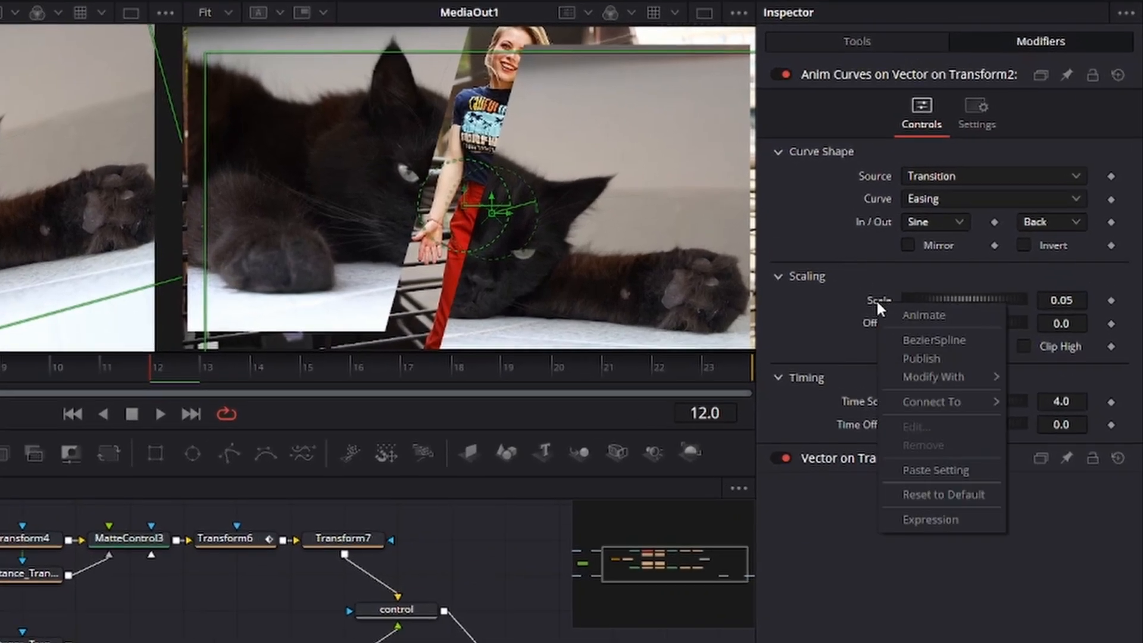
{"action": "left_click", "coordinate": [966, 525]}
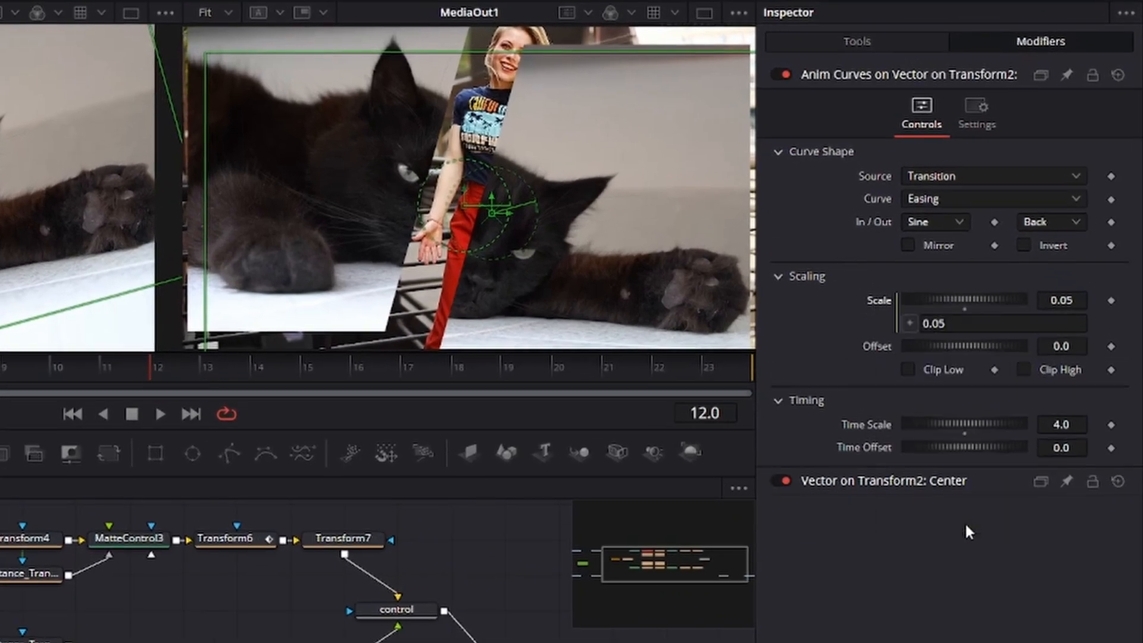
{"action": "left_click", "coordinate": [922, 326]}
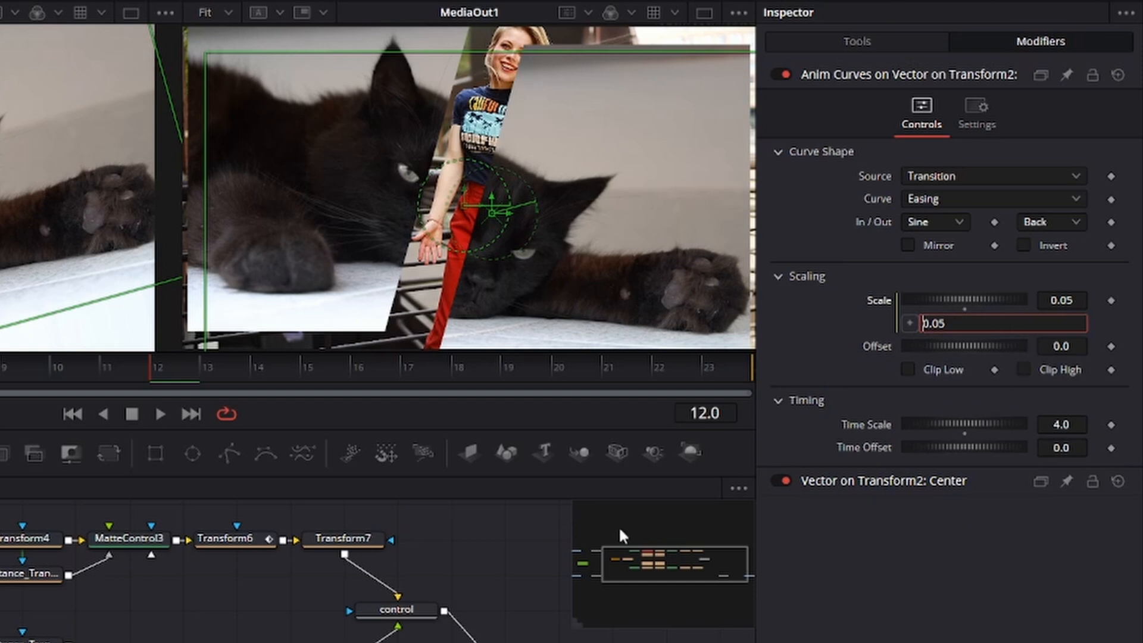
- Set Gap on the control node to 1.0
{"action": "left_click", "coordinate": [409, 613]}
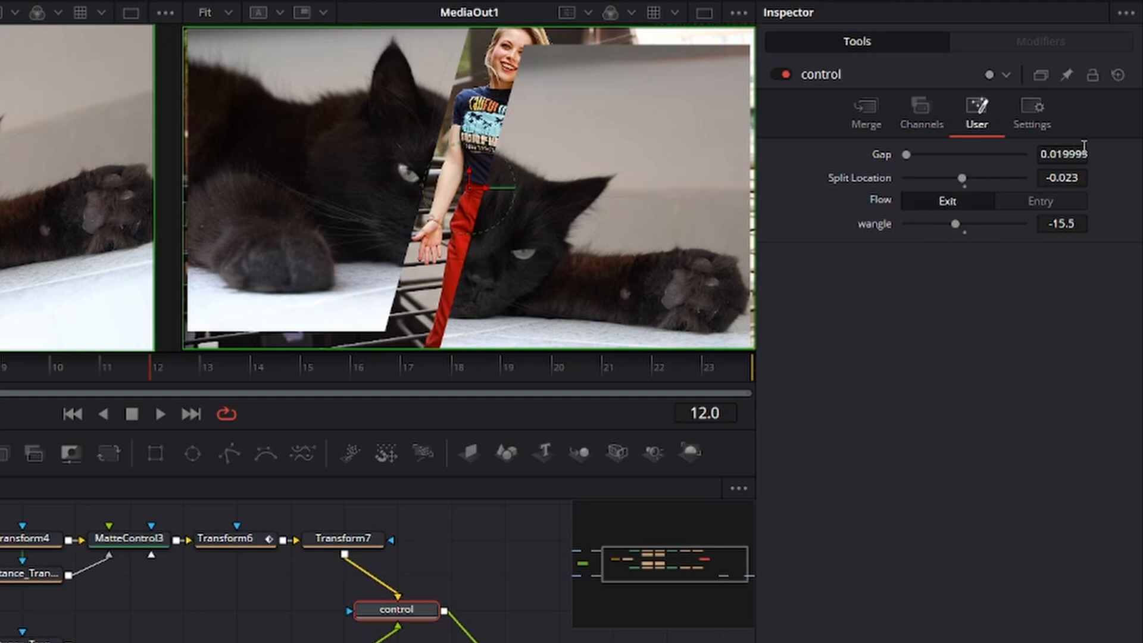
{"action": "mouse_move", "coordinate": [908, 155]}
{"action": "left_mouse_down"}
{"action": "mouse_move", "coordinate": [1030, 149]}
{"action": "mouse_move", "coordinate": [896, 159]}
{"action": "left_mouse_up"}
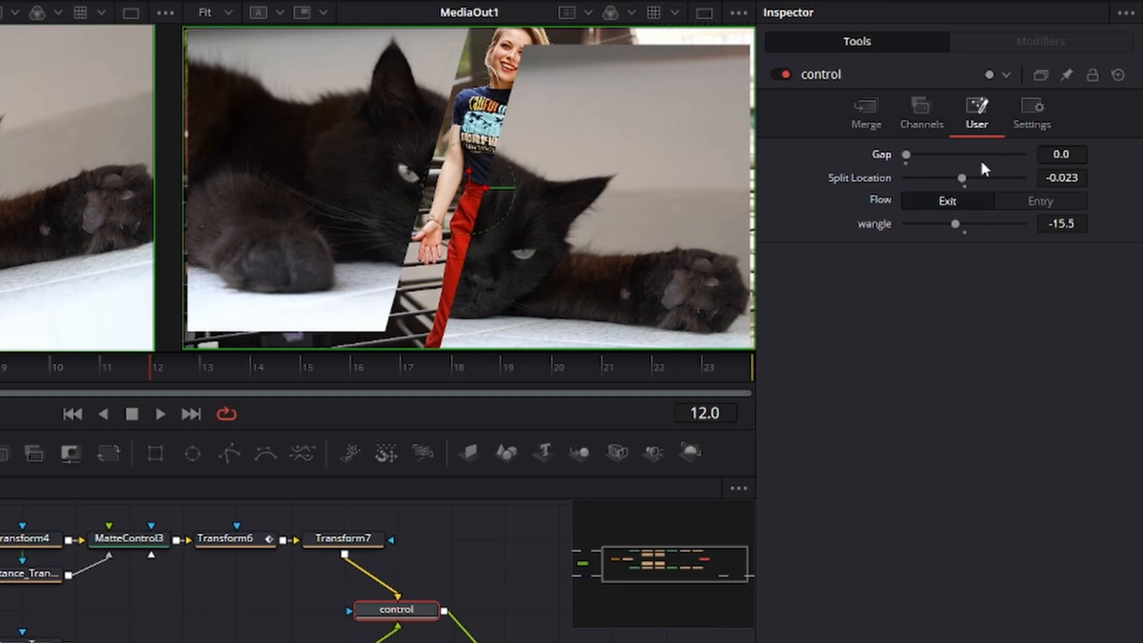
{"action": "left_click", "coordinate": [1075, 154]}
{"action": "double_click", "coordinate": [1075, 153]}
{"action": "type", "text": "1"}
{"action": "key", "text": "Tab"}
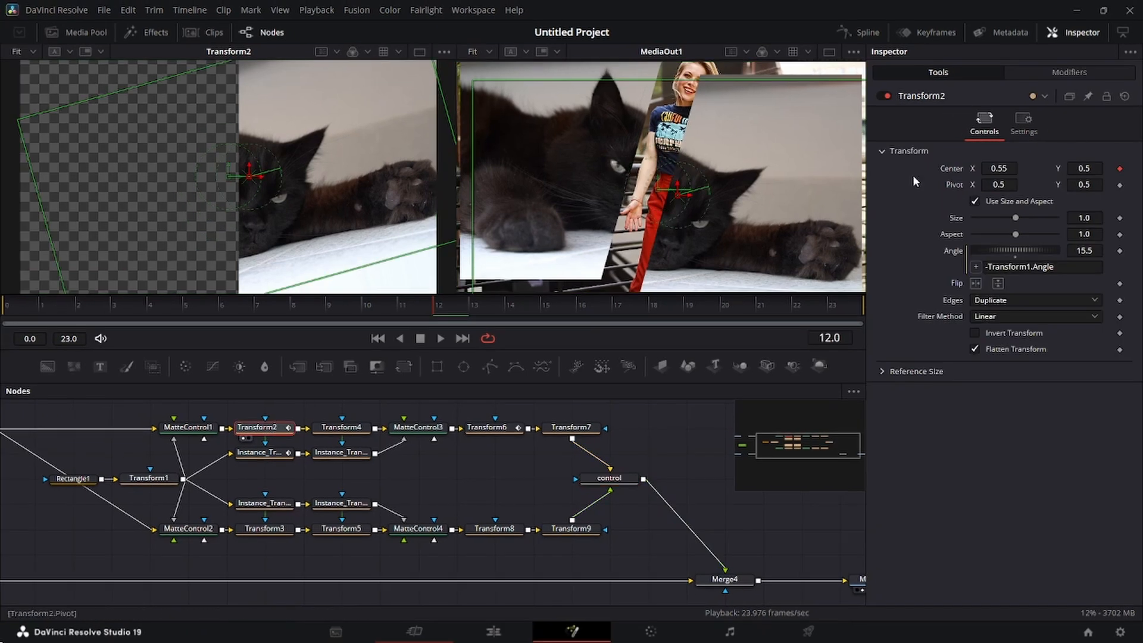
- Drive the Scale of Transform2's Anim Curves modifier with the expression control.Gap
{"action": "left_click", "coordinate": [1098, 74]}
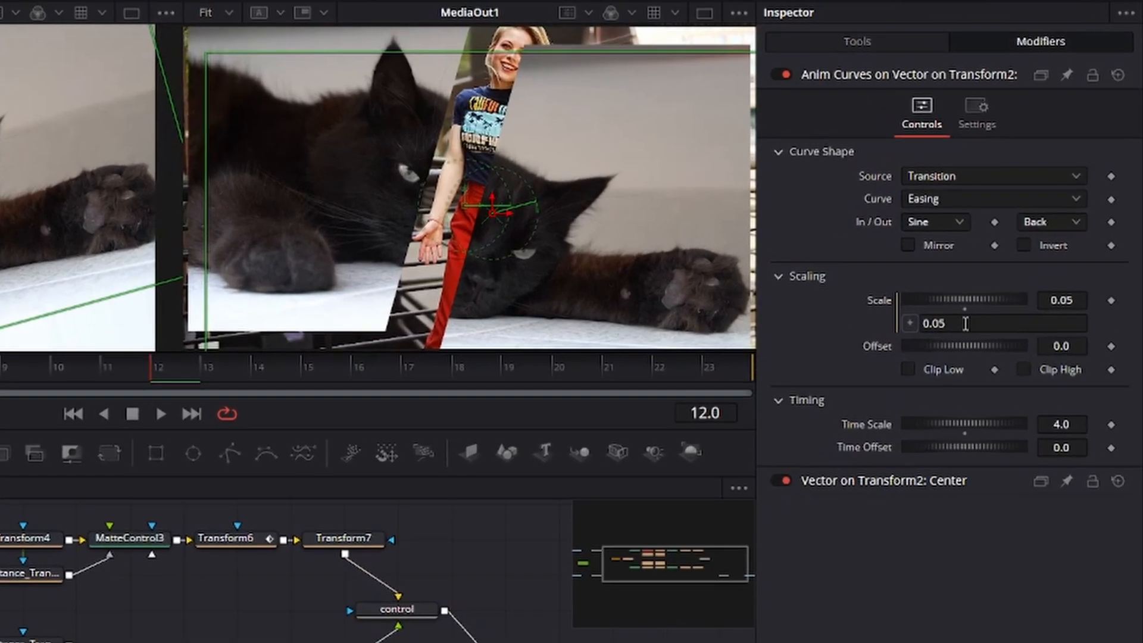
{"action": "left_click", "coordinate": [1016, 273]}
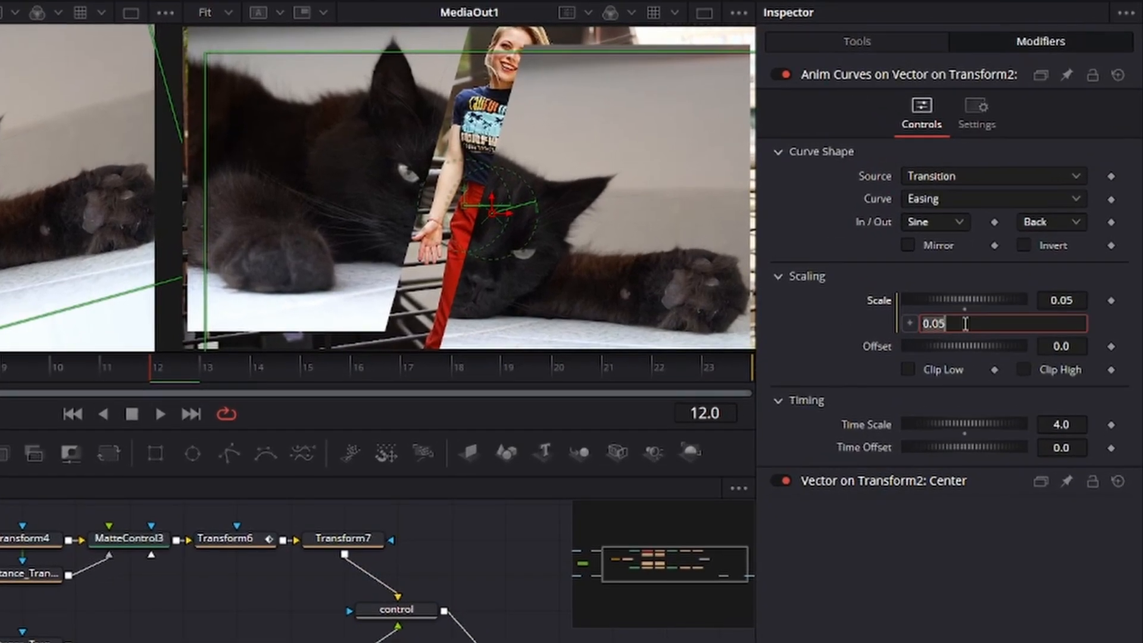
{"action": "type", "text": "control.Gap"}
{"action": "key", "text": "Tab"}
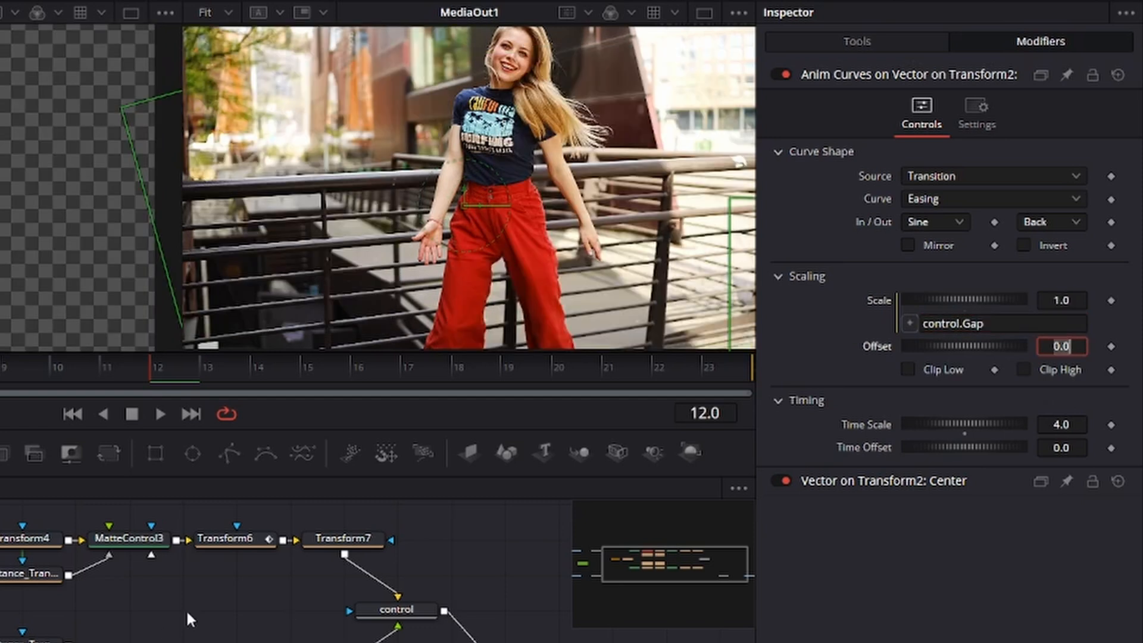
- Reduce the Gap's influence in the Scale expression, trying control.Gap/10 and settling on control.Gap/20
{"action": "left_click", "coordinate": [1002, 323]}
{"action": "type", "text": "/10"}
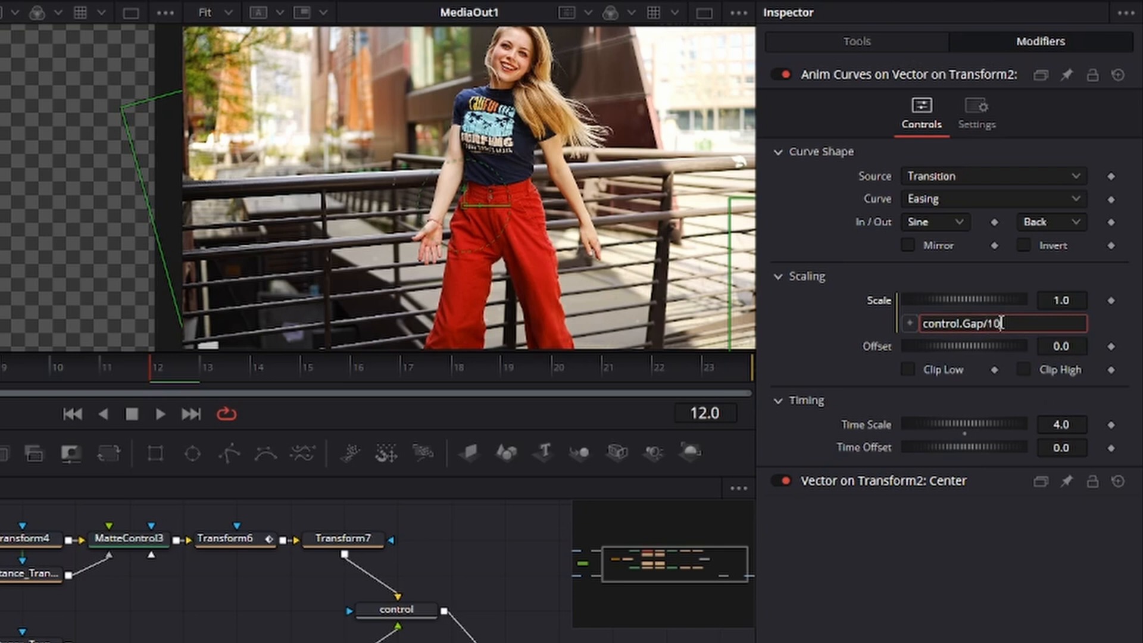
{"action": "key", "text": "Tab"}
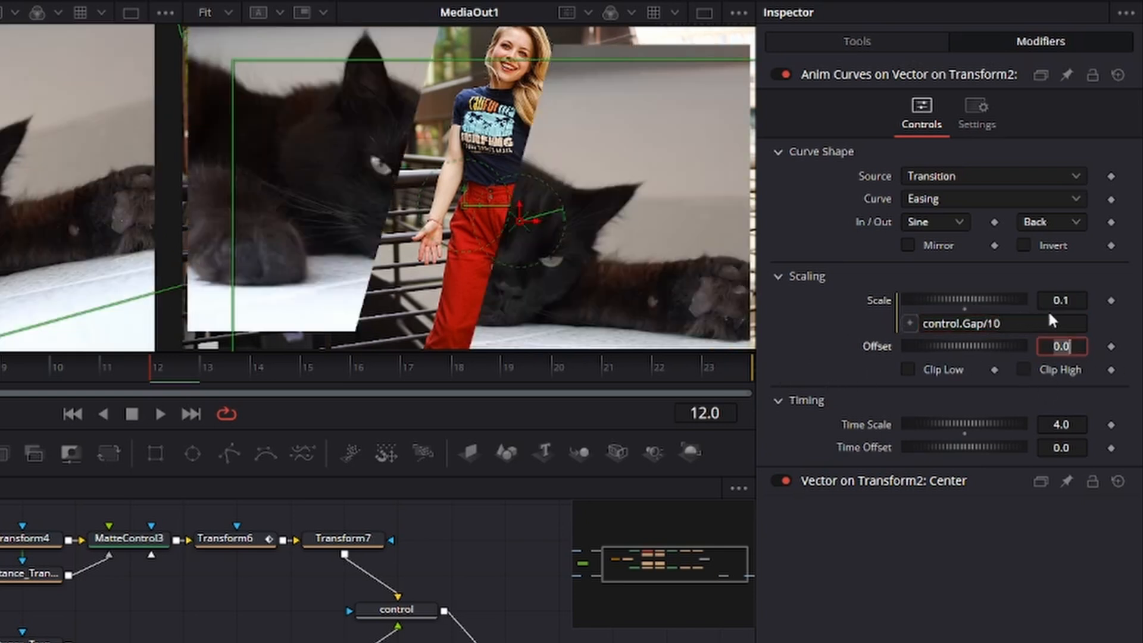
{"action": "left_click", "coordinate": [995, 324]}
{"action": "key", "text": "BackSpace"}
{"action": "type", "text": "2"}
{"action": "key", "text": "Tab"}
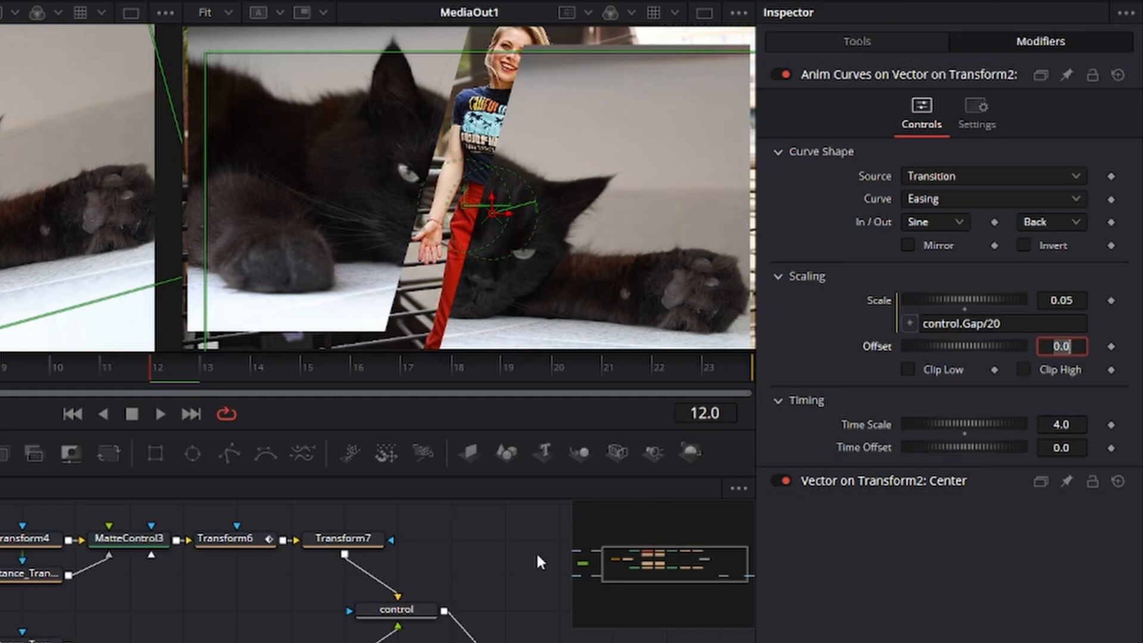
- Narrow the split by setting Gap on the control node to about 0.16
{"action": "left_click", "coordinate": [421, 612]}
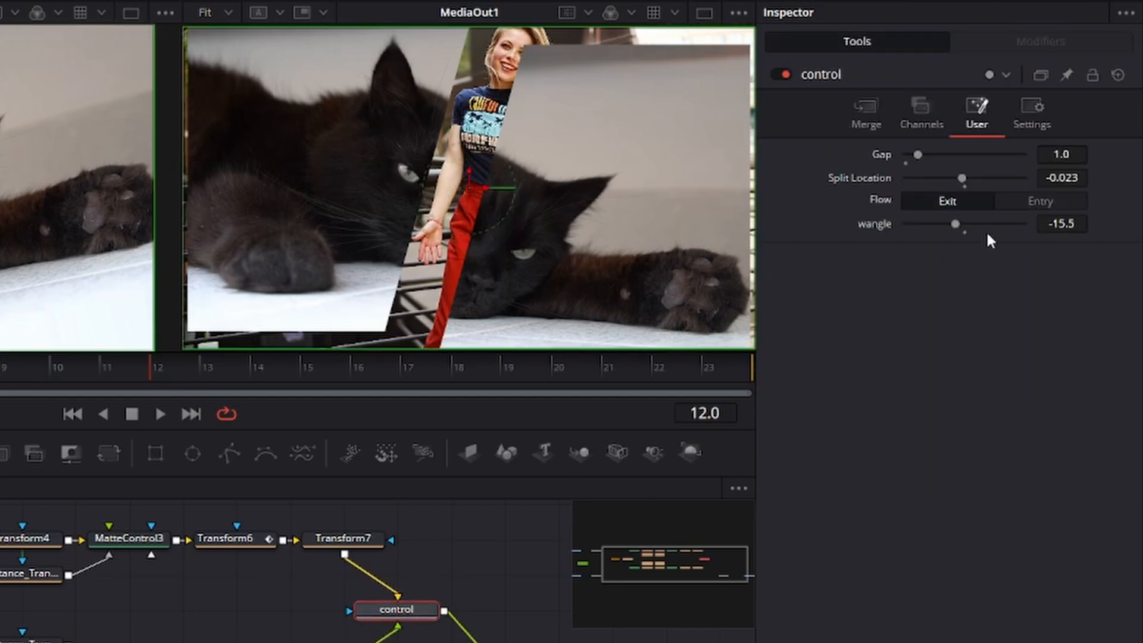
{"action": "left_click_drag", "start_coordinate": [918, 153], "coordinate": [909, 185]}
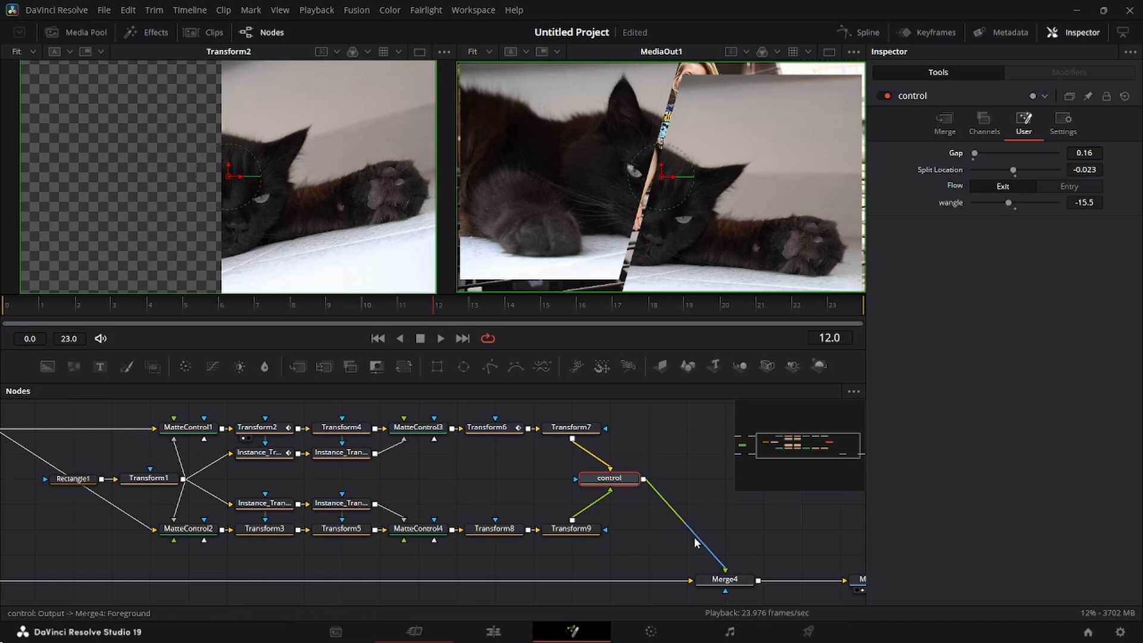
- Preview the split transition by scrubbing from the start to about frame 17, and return to frame 3
{"action": "scroll", "coordinate": [695, 537], "scroll_direction": "left", "scroll_amount": 10}
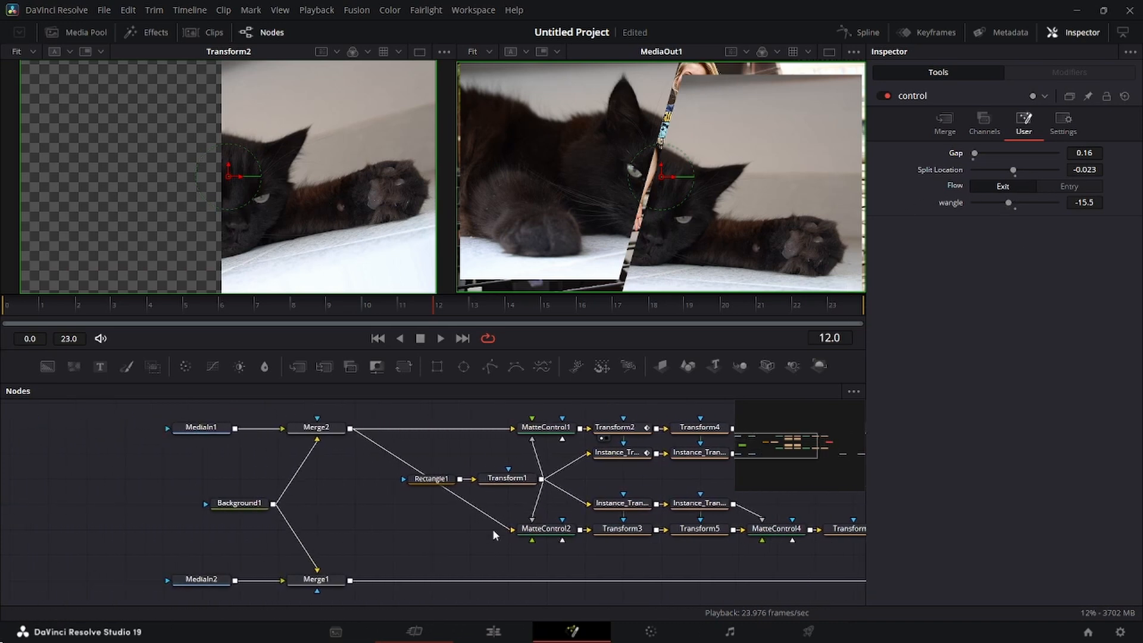
{"action": "scroll", "coordinate": [492, 528], "scroll_direction": "right", "scroll_amount": 6}
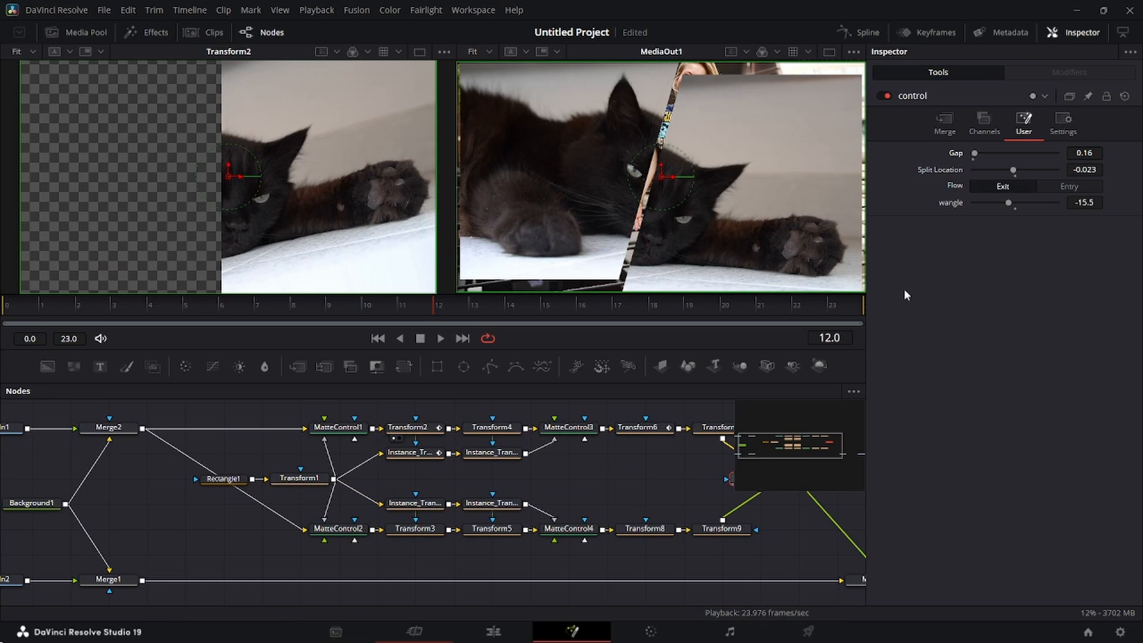
{"action": "scroll", "coordinate": [621, 498], "scroll_direction": "right", "scroll_amount": 3}
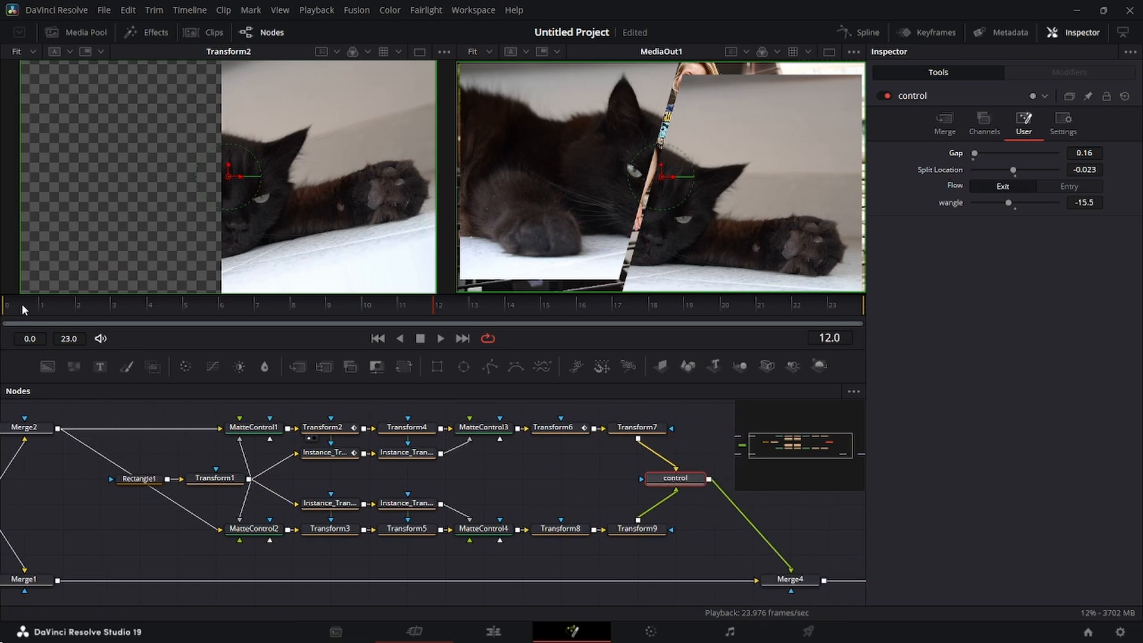
{"action": "left_click_drag", "start_coordinate": [21, 304], "coordinate": [648, 302]}
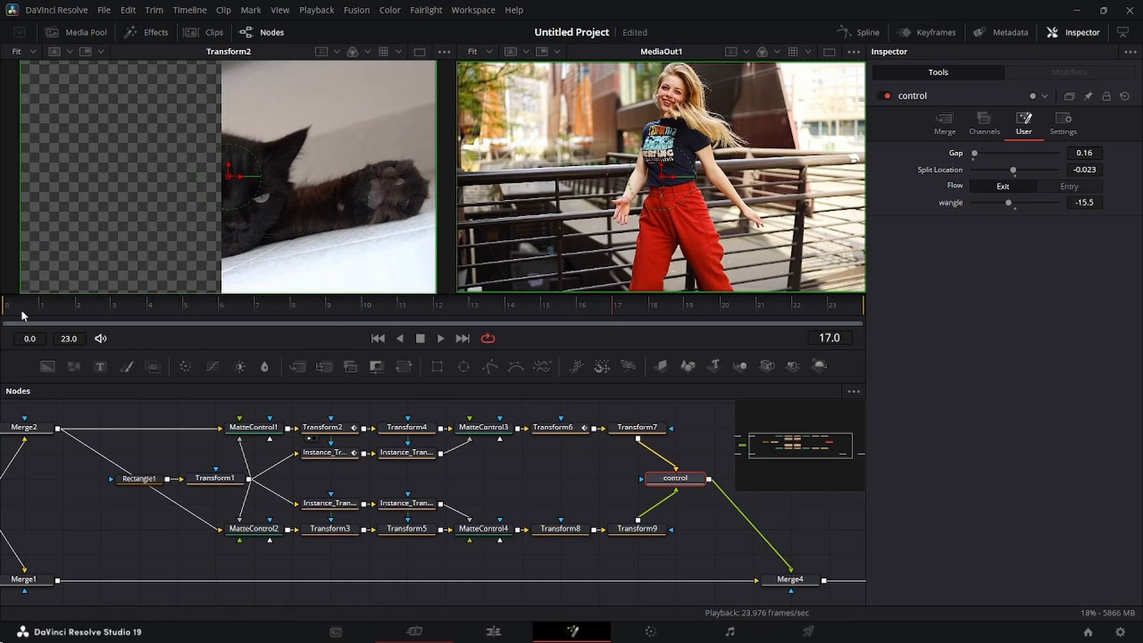
{"action": "left_click_drag", "start_coordinate": [21, 310], "coordinate": [120, 302]}
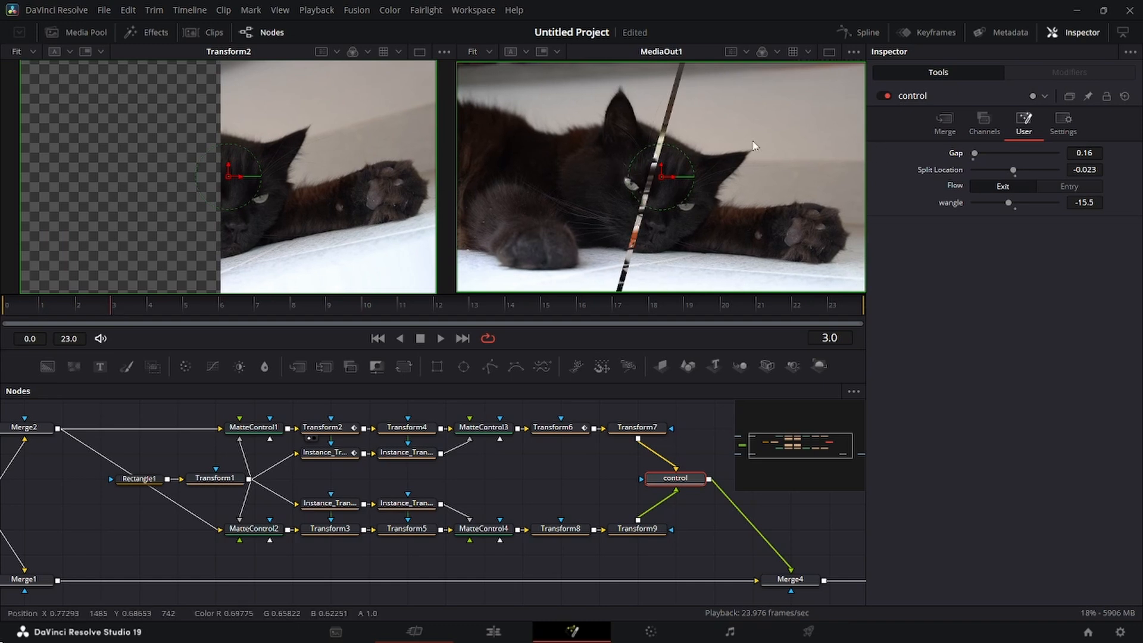
- Move the MediaIn1, MediaIn2, Background1, Merge1 and Merge2 nodes away from the matte nodes to make room after the merges
{"action": "scroll", "coordinate": [407, 511], "scroll_direction": "left", "scroll_amount": 5}
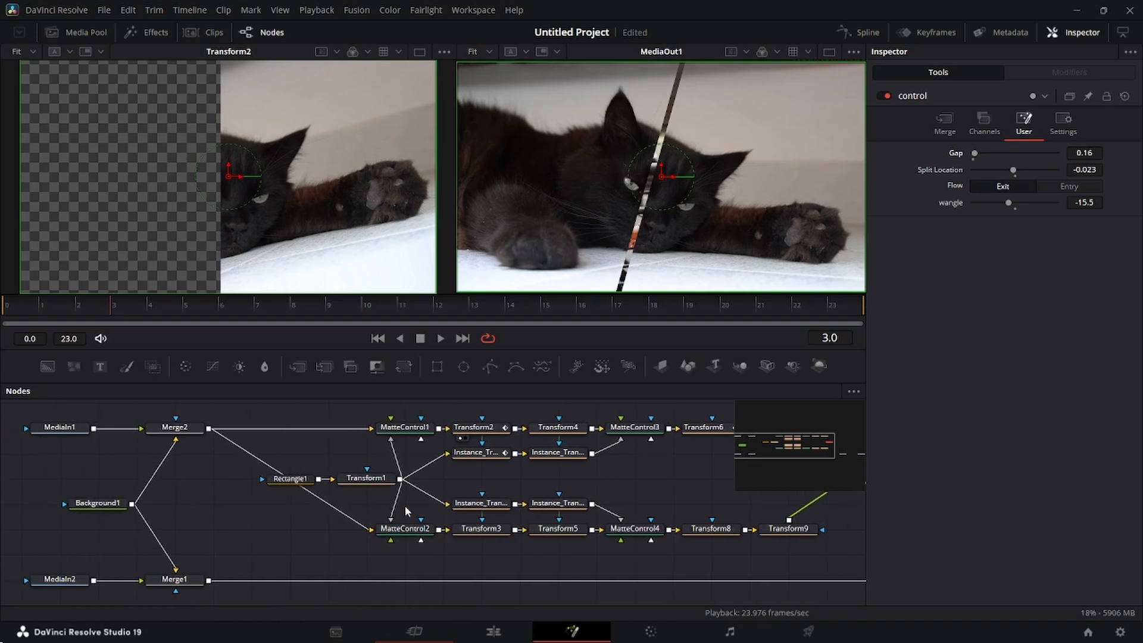
{"action": "scroll", "coordinate": [360, 516], "scroll_direction": "left", "scroll_amount": 3}
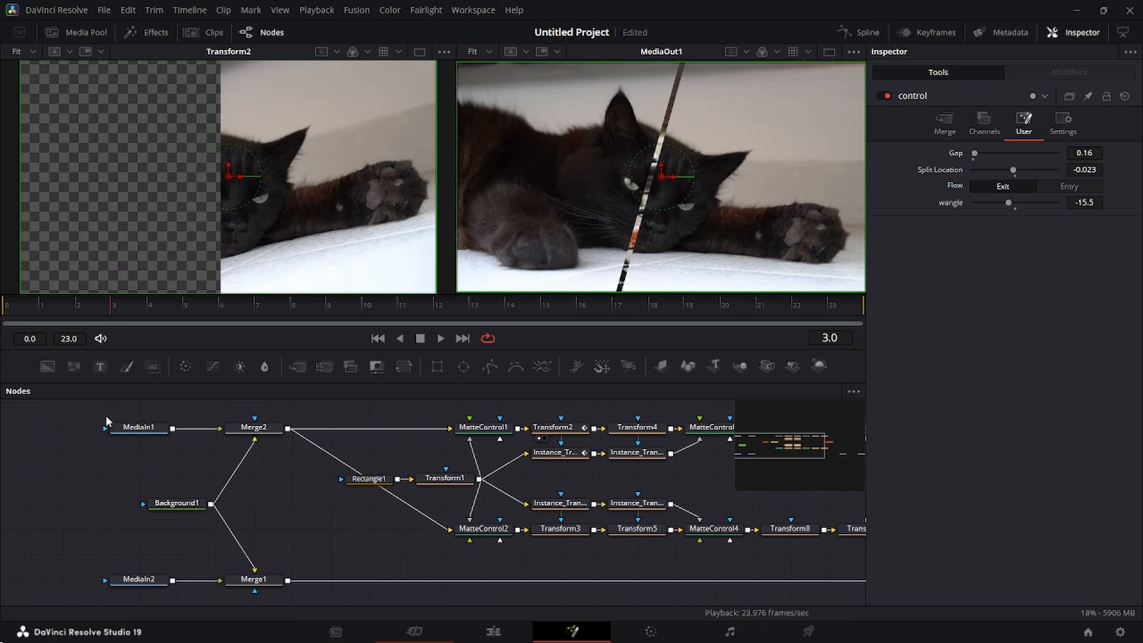
{"action": "left_click_drag", "start_coordinate": [105, 415], "coordinate": [180, 588]}
{"action": "left_click", "coordinate": [277, 537]}
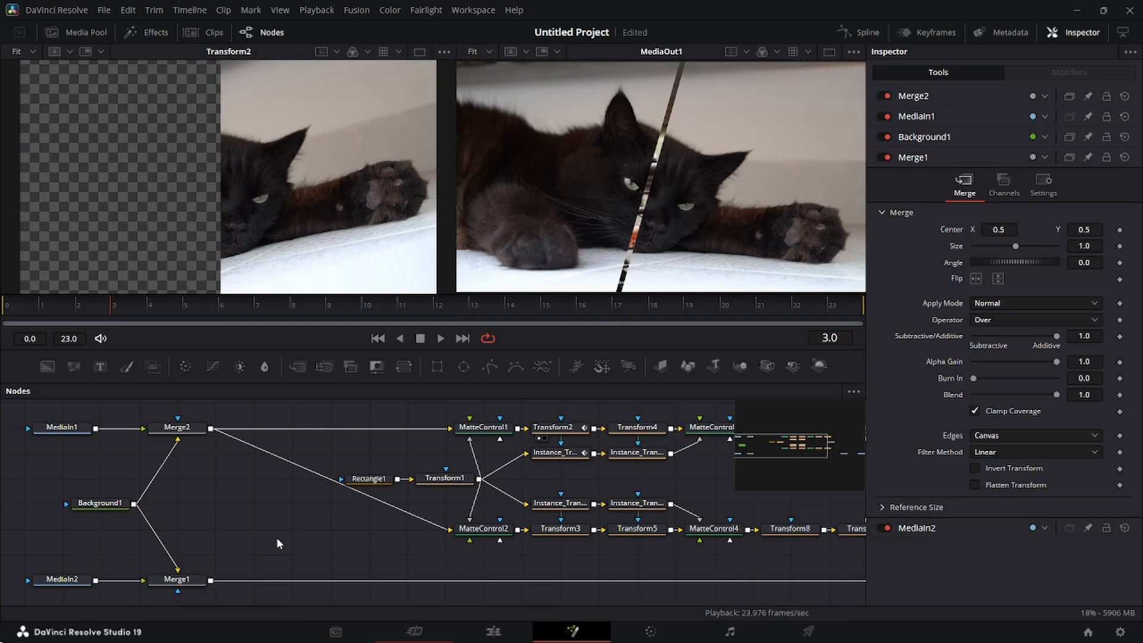
- Insert a Dissolve node directly after Merge2
{"action": "left_click", "coordinate": [189, 429]}
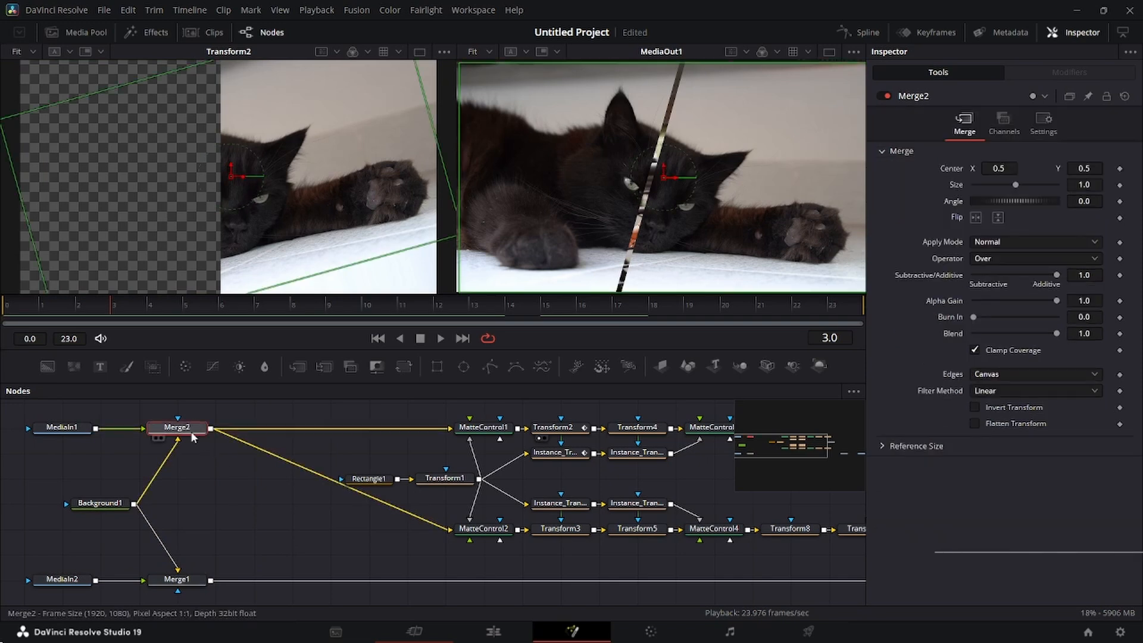
{"action": "key", "text": "shift+space"}
{"action": "type", "text": "d"}
{"action": "type", "text": "issol"}
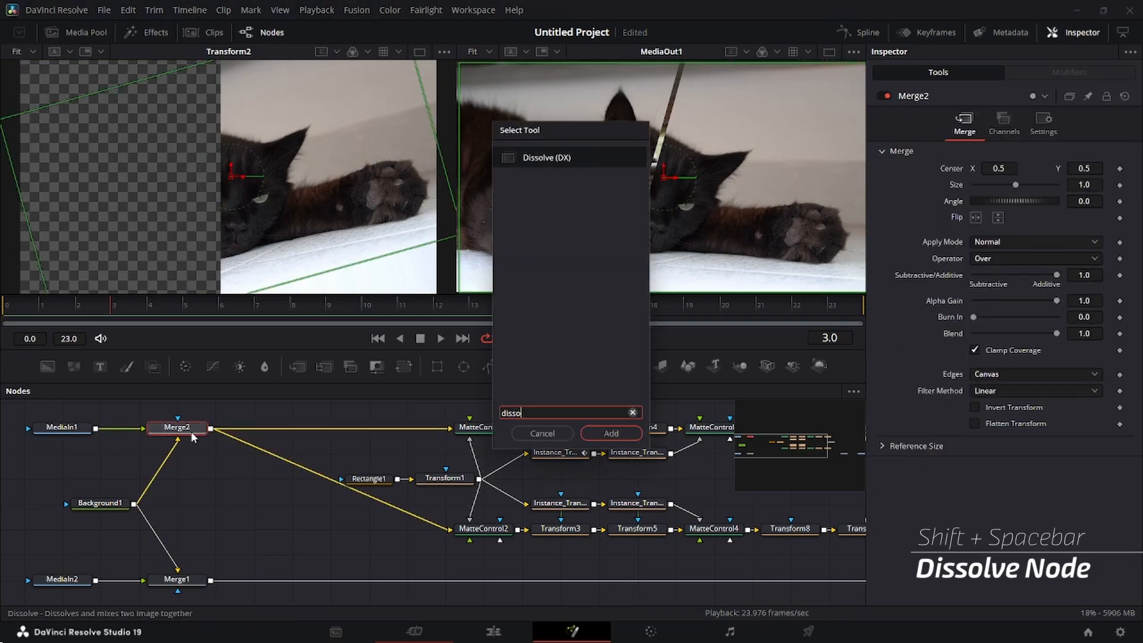
{"action": "key", "text": "Return"}
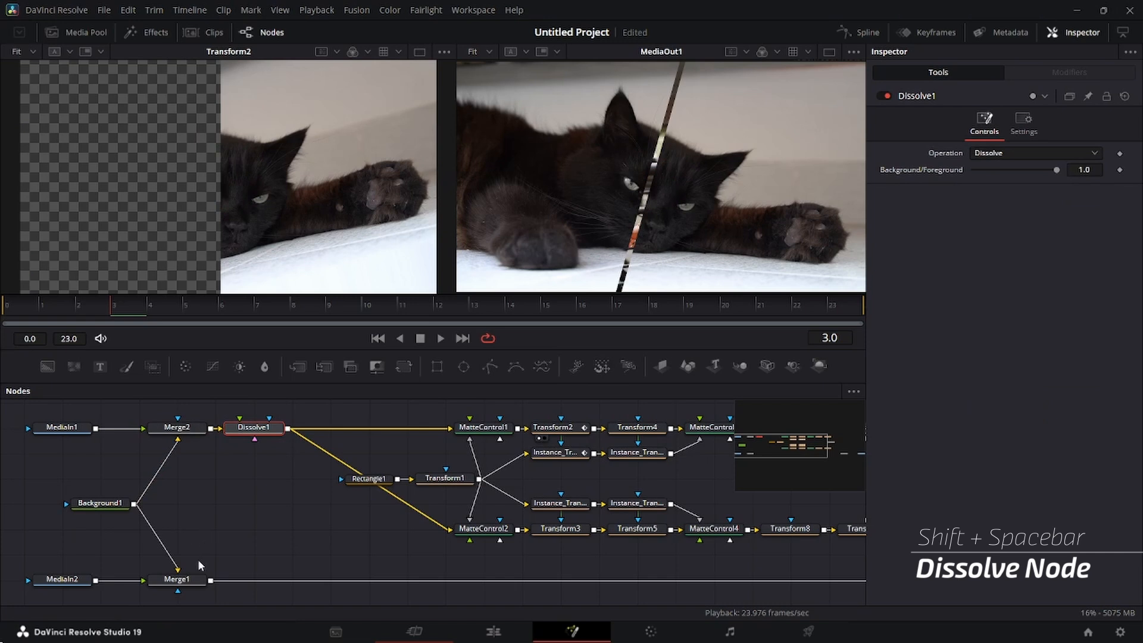
- Insert a second Dissolve node directly after Merge1
{"action": "left_click", "coordinate": [196, 578]}
{"action": "key", "text": "shift+space"}
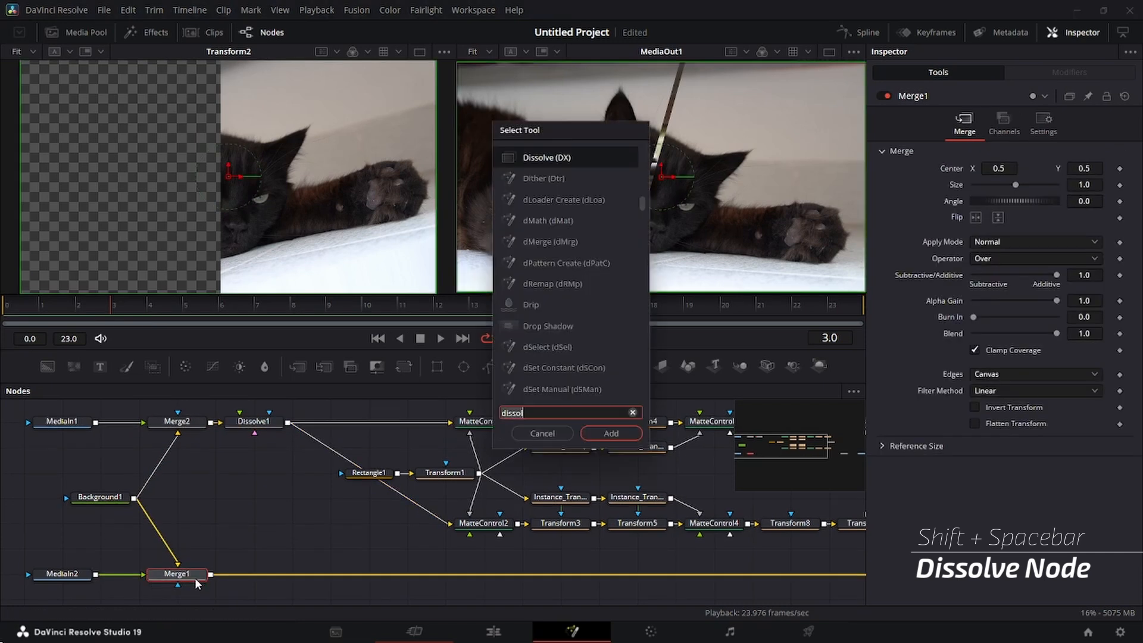
{"action": "type", "text": "disso"}
{"action": "key", "text": "Return"}
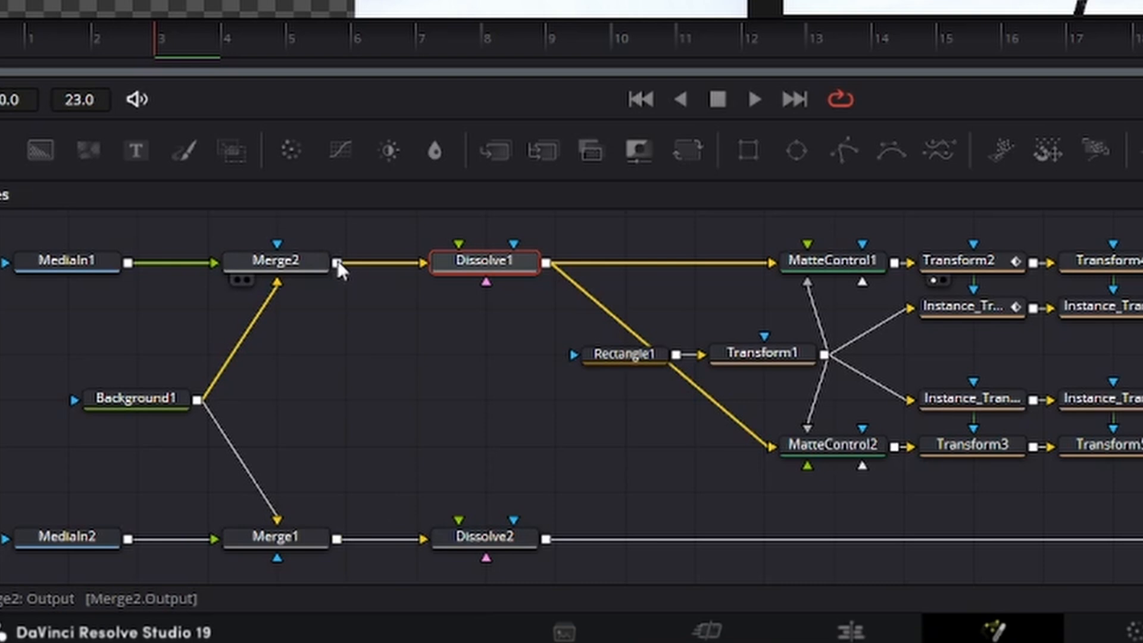
- Cross-connect the merges by linking Merge2's output to Dissolve2's foreground and Merge1's output to Dissolve1's foreground
{"action": "left_click_drag", "start_coordinate": [338, 261], "coordinate": [465, 527]}
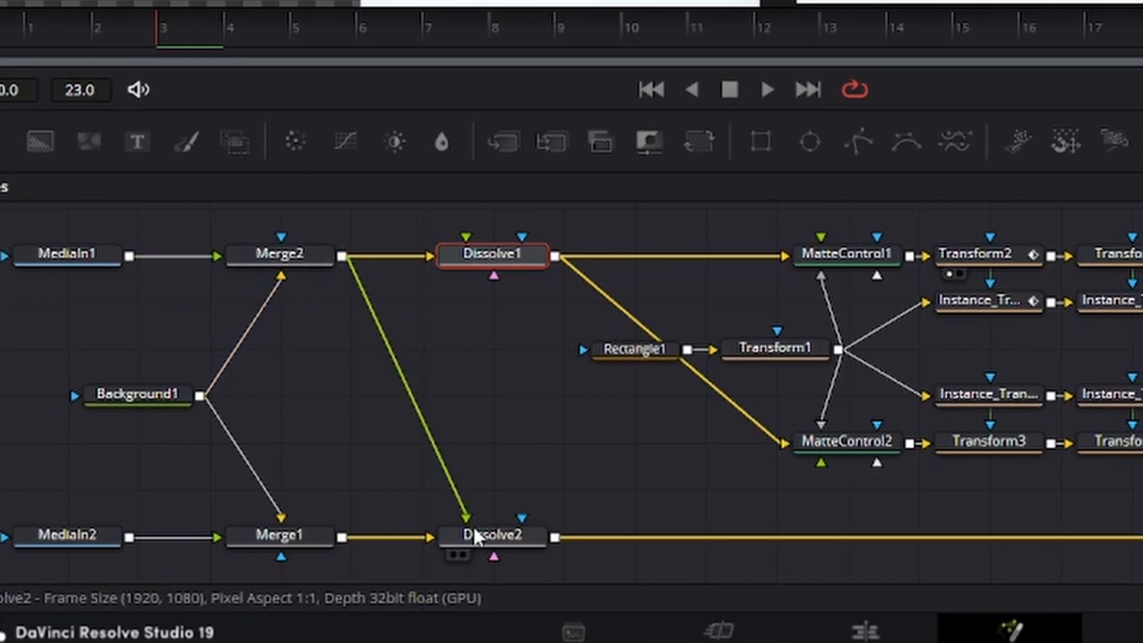
{"action": "left_click", "coordinate": [322, 532]}
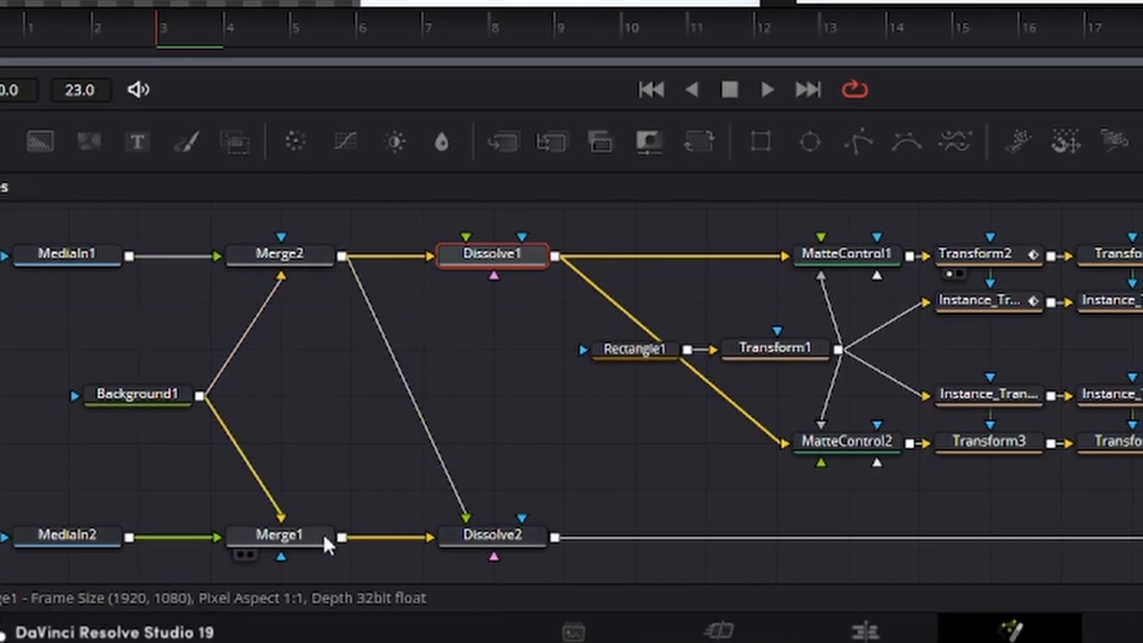
{"action": "left_click_drag", "start_coordinate": [341, 537], "coordinate": [469, 244]}
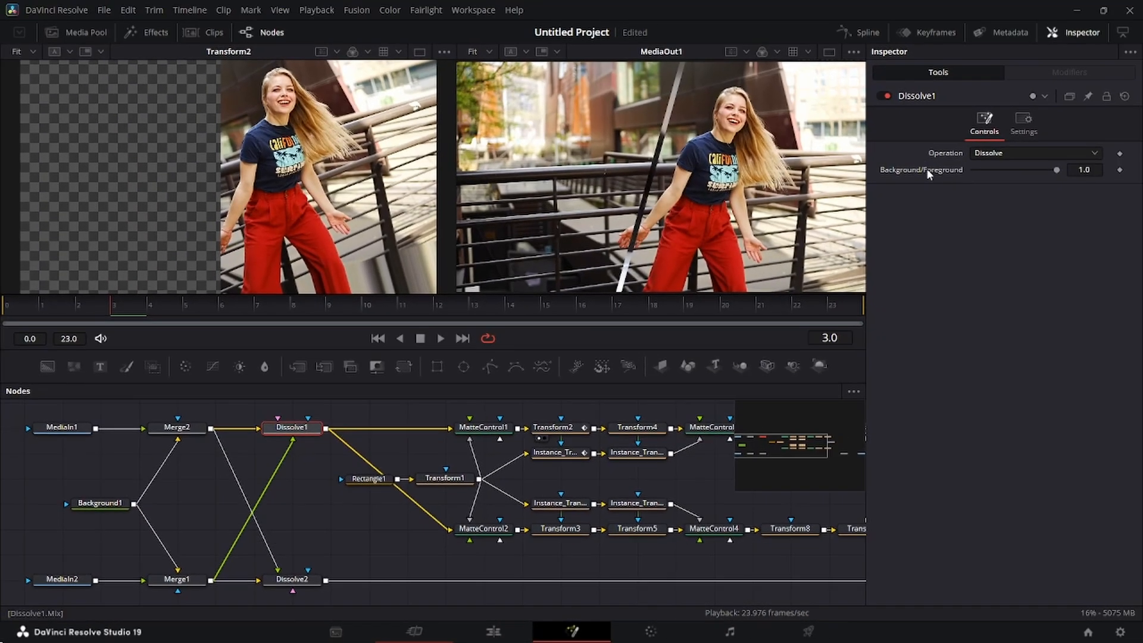
- Drive Dissolve1's Background/Foreground value with the expression control.Flow
{"action": "right_click", "coordinate": [929, 173]}
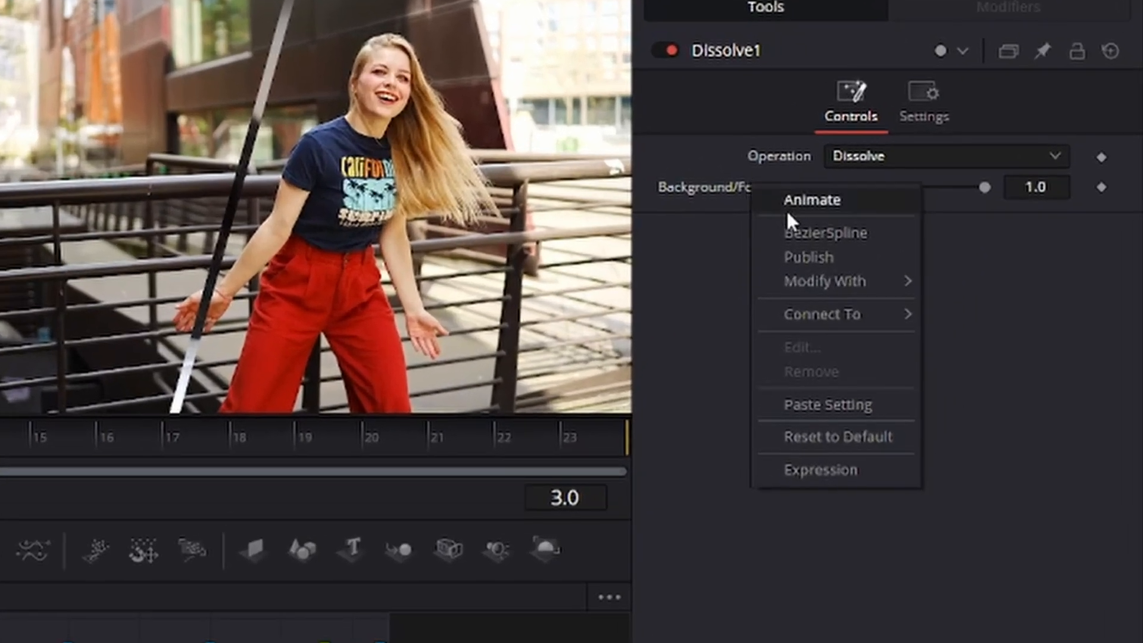
{"action": "left_click", "coordinate": [833, 470]}
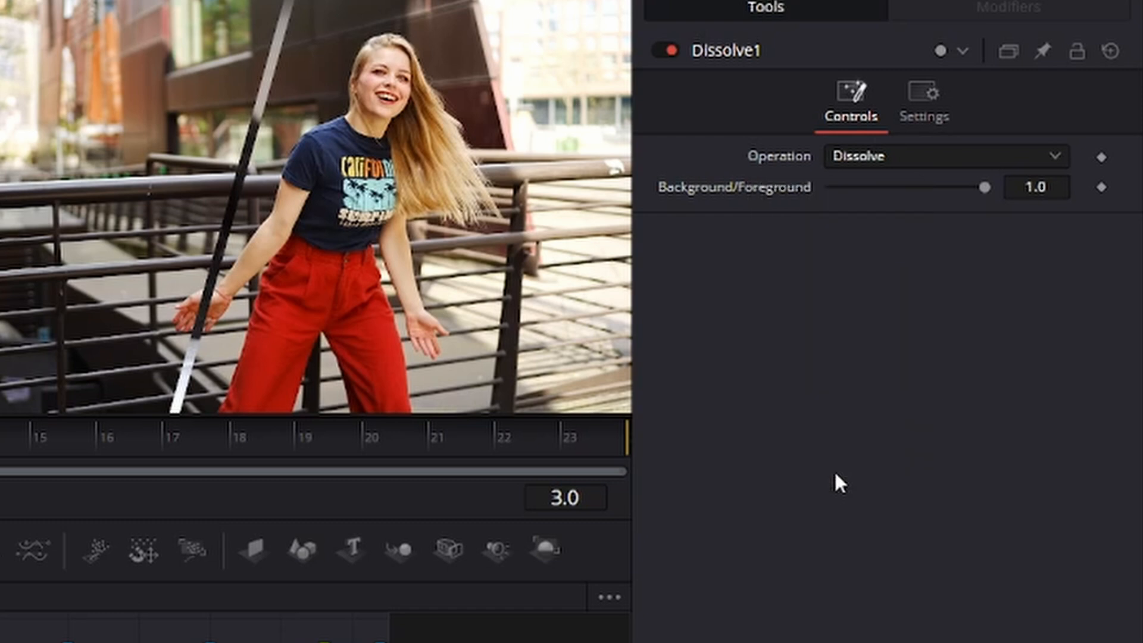
{"action": "left_click", "coordinate": [898, 220]}
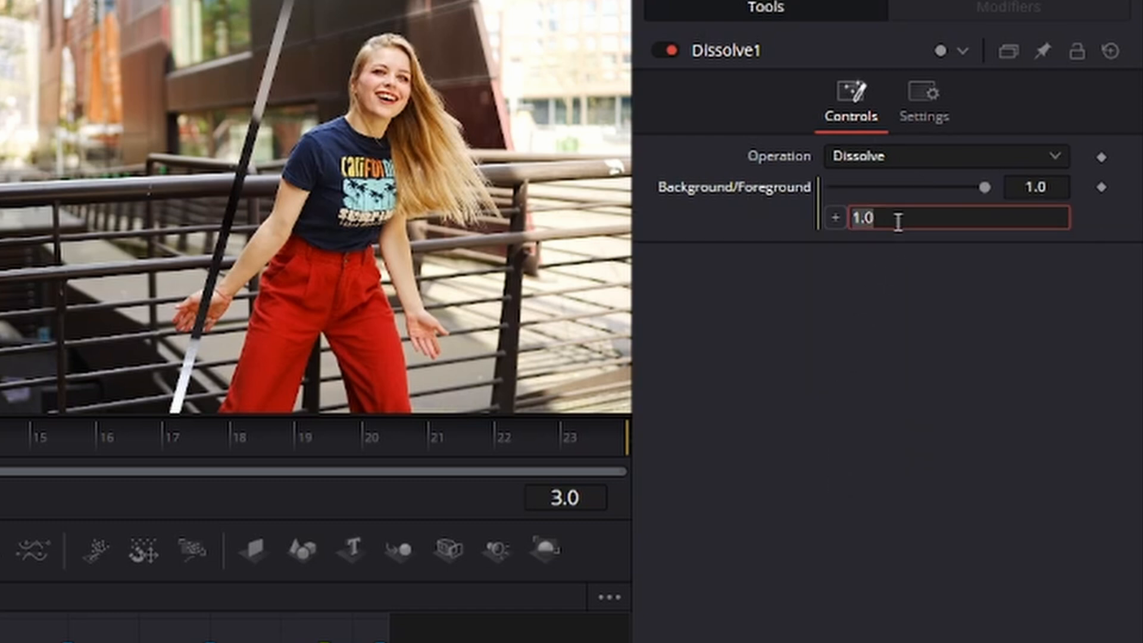
{"action": "type", "text": "control.Flow"}
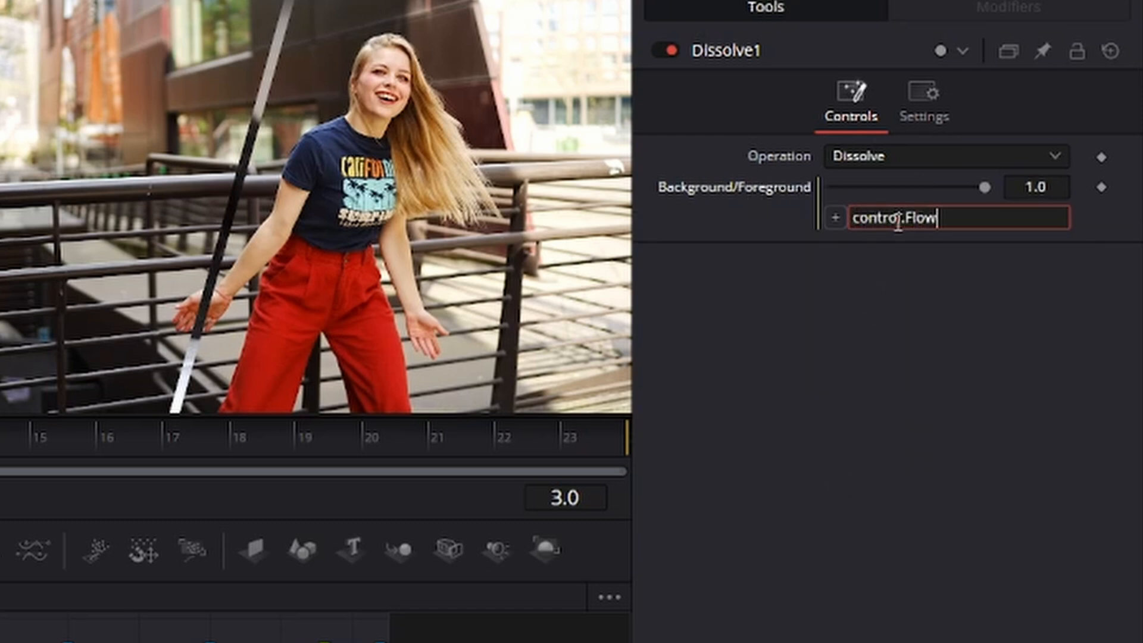
{"action": "key", "text": "Return"}
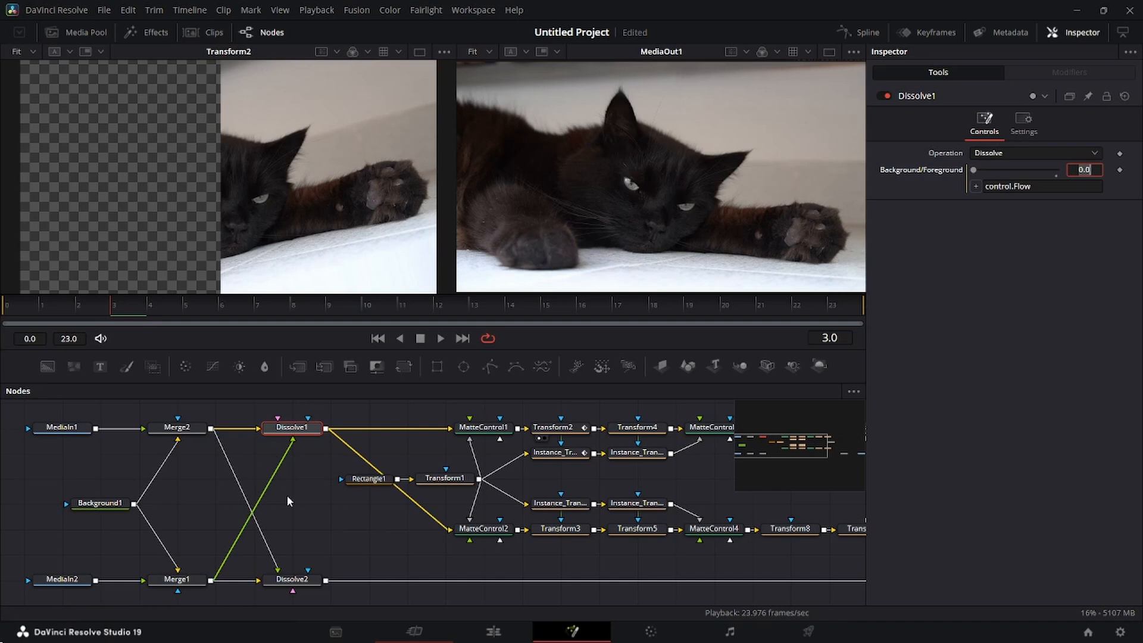
- Drive Dissolve2's Background/Foreground value with the expression control.Flow
{"action": "left_click", "coordinate": [296, 581]}
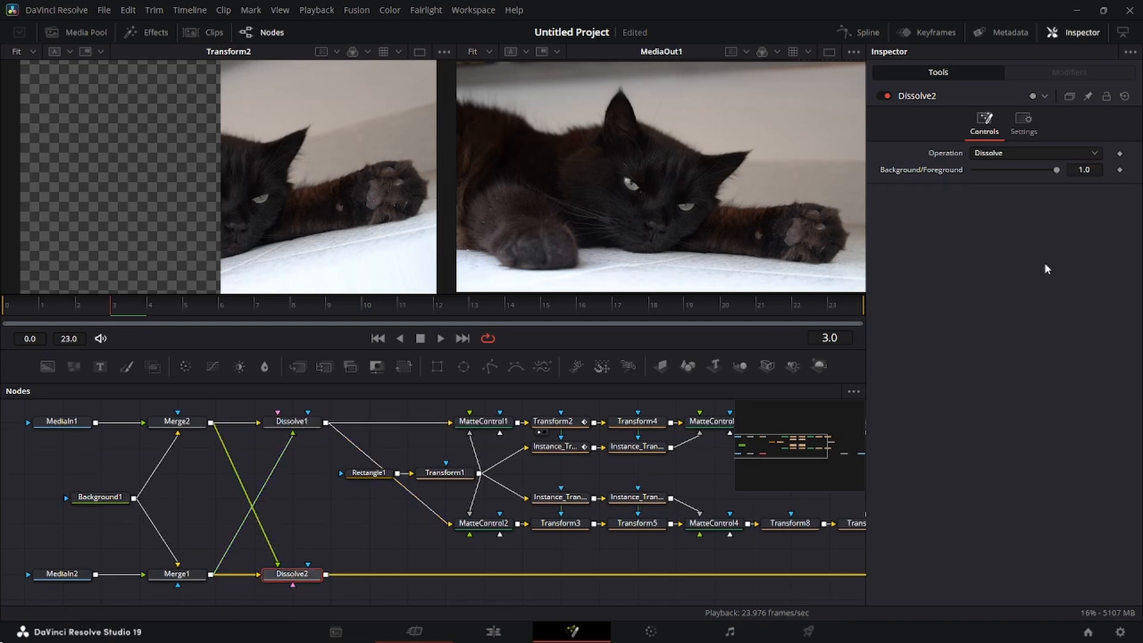
{"action": "right_click", "coordinate": [943, 173]}
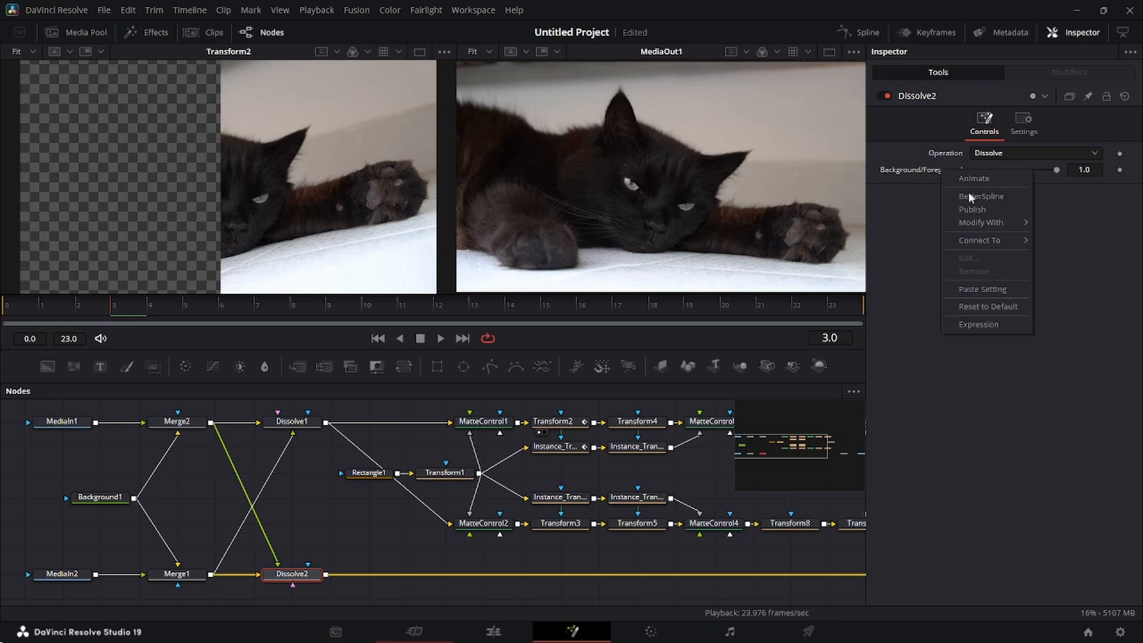
{"action": "left_click", "coordinate": [995, 324]}
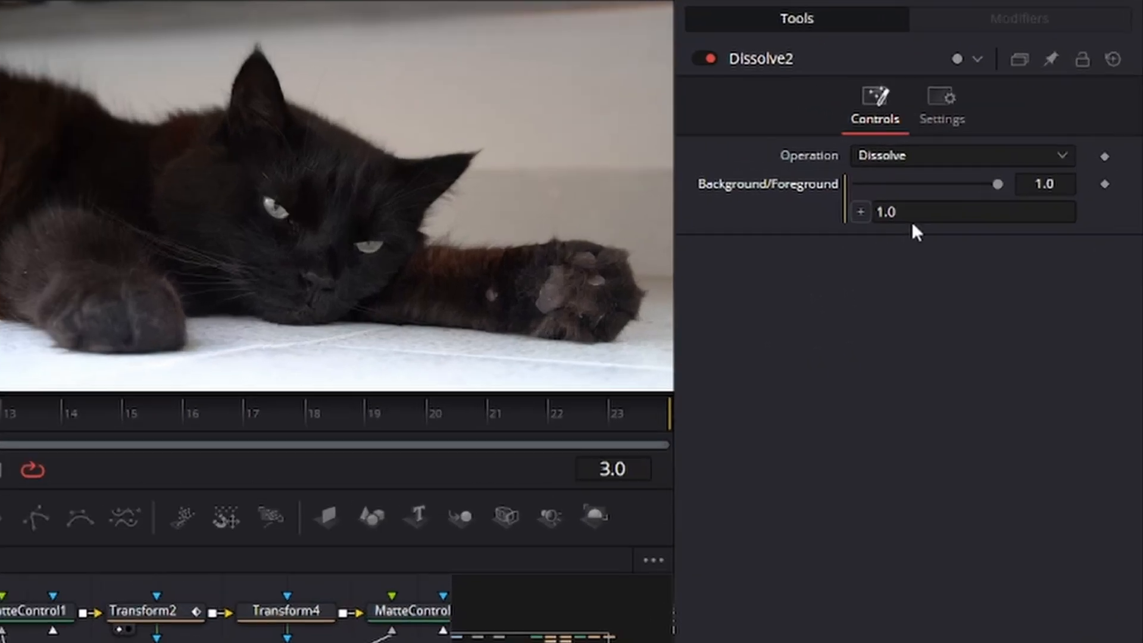
{"action": "left_click", "coordinate": [915, 221]}
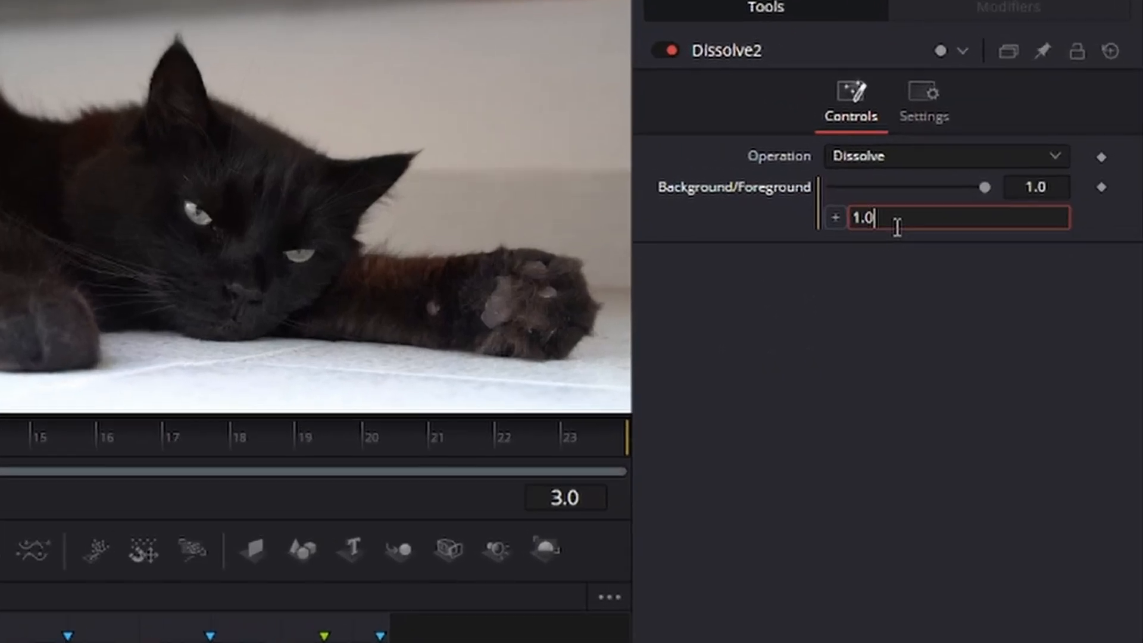
{"action": "key", "text": "ctrl+a"}
{"action": "type", "text": "control.flow"}
{"action": "key", "text": "BackSpace"}
{"action": "key", "text": "BackSpace"}
{"action": "key", "text": "BackSpace"}
{"action": "key", "text": "BackSpace"}
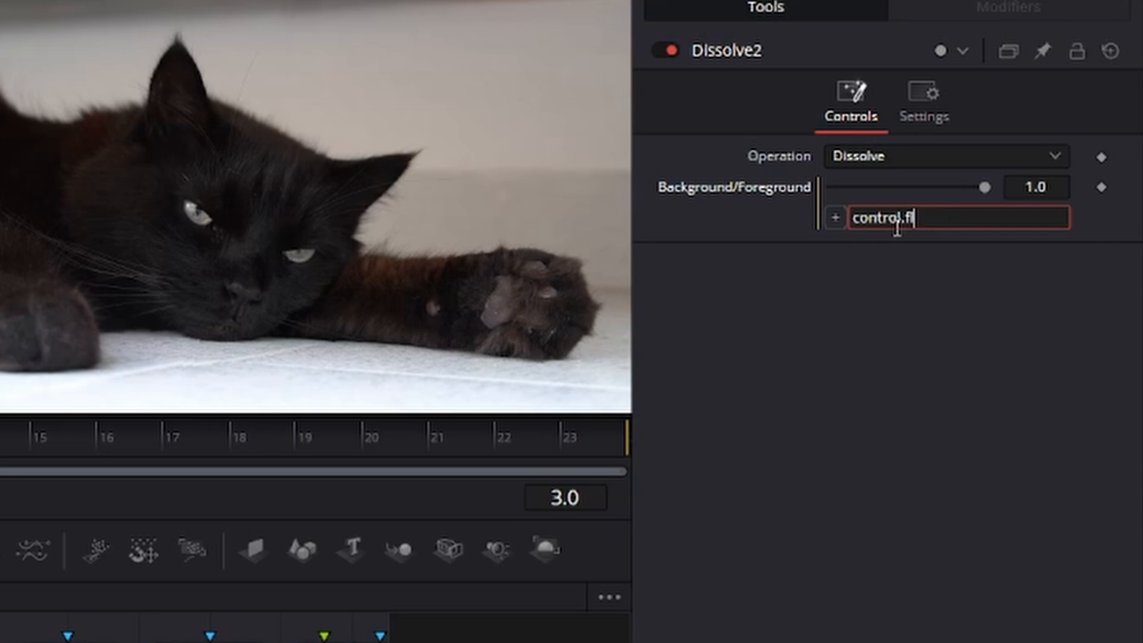
{"action": "type", "text": "Flow"}
{"action": "key", "text": "Return"}
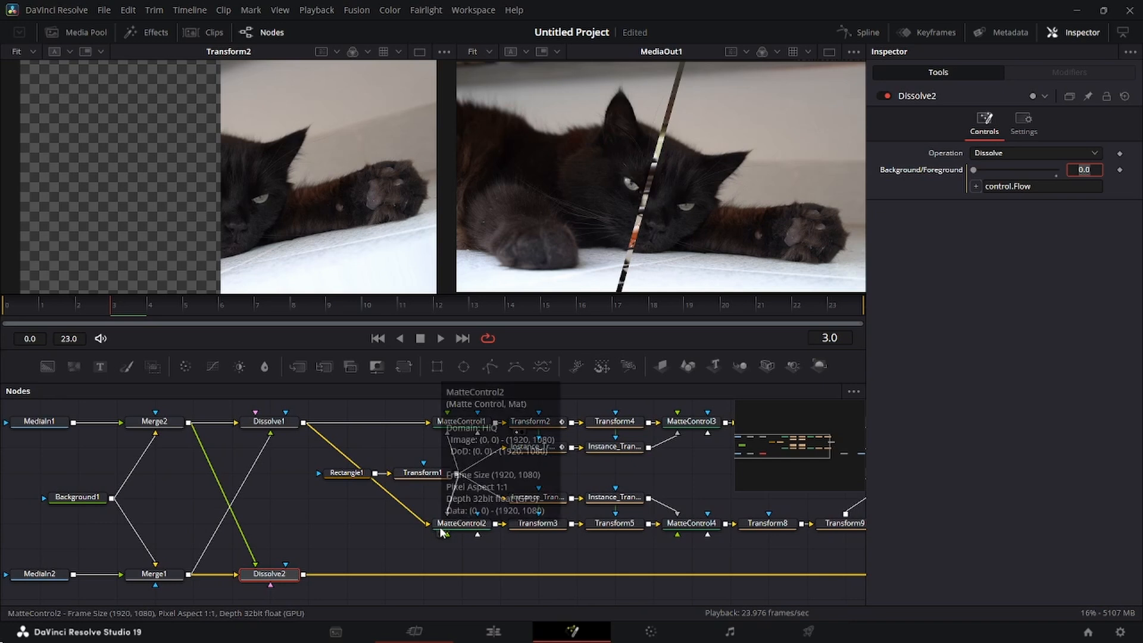
- Set the control node's Flow option to Entry and scrub through the transition to frame 13
{"action": "scroll", "coordinate": [536, 535], "scroll_direction": "right", "scroll_amount": 10}
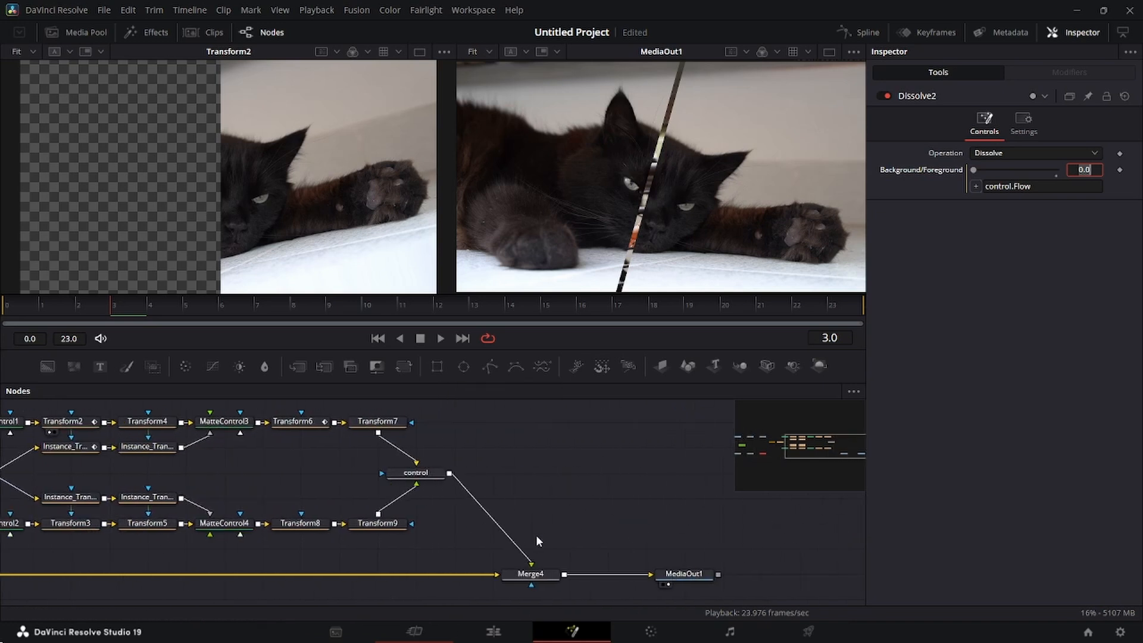
{"action": "left_click", "coordinate": [415, 473]}
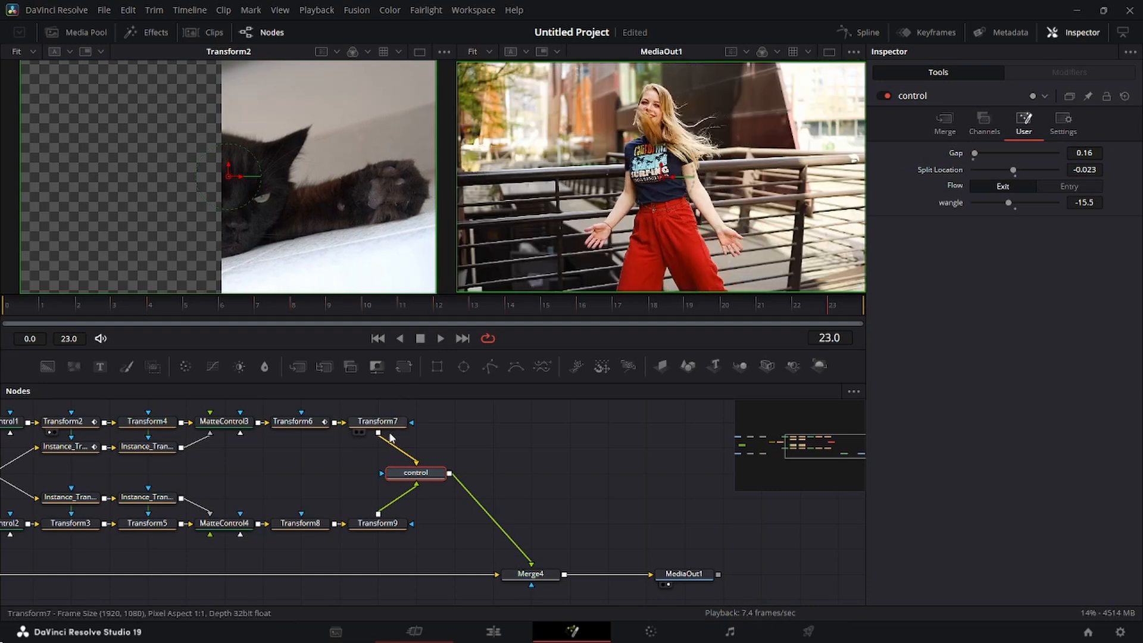
{"action": "left_click", "coordinate": [1070, 186]}
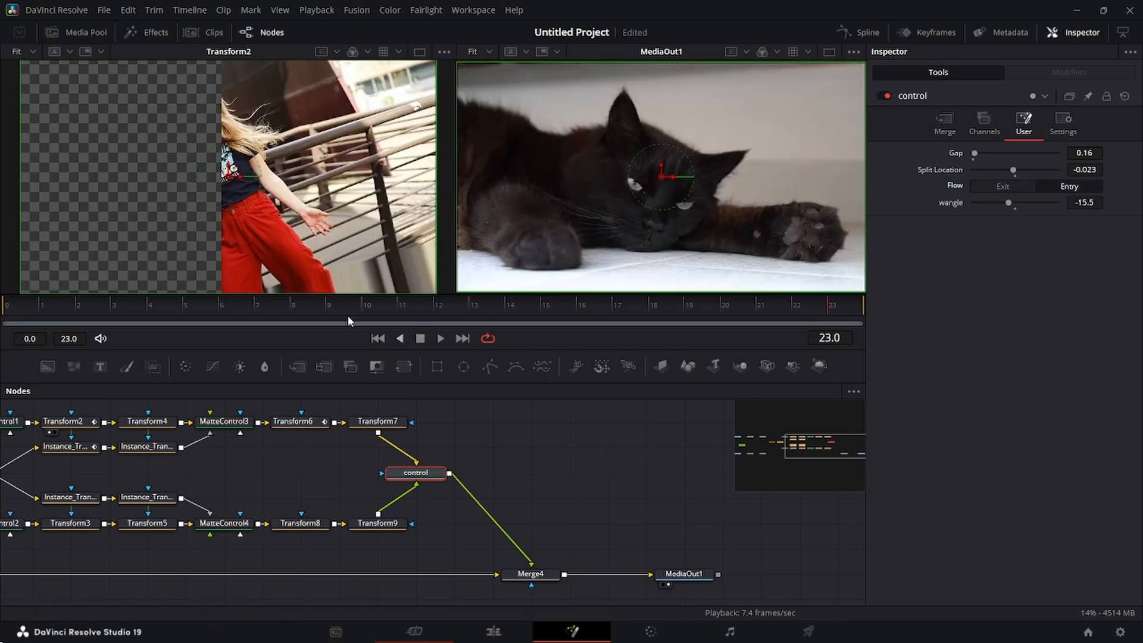
{"action": "left_click_drag", "start_coordinate": [34, 312], "coordinate": [482, 323]}
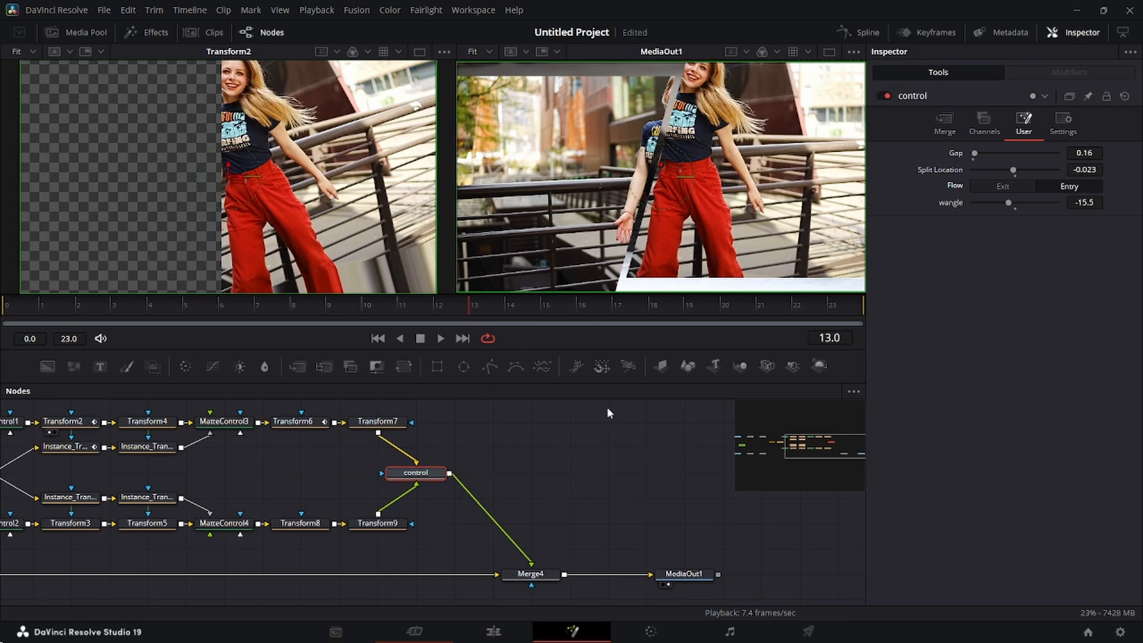
- Show the Anim Curves modifier on Transform2 and save the project
{"action": "scroll", "coordinate": [498, 429], "scroll_direction": "left", "scroll_amount": 6}
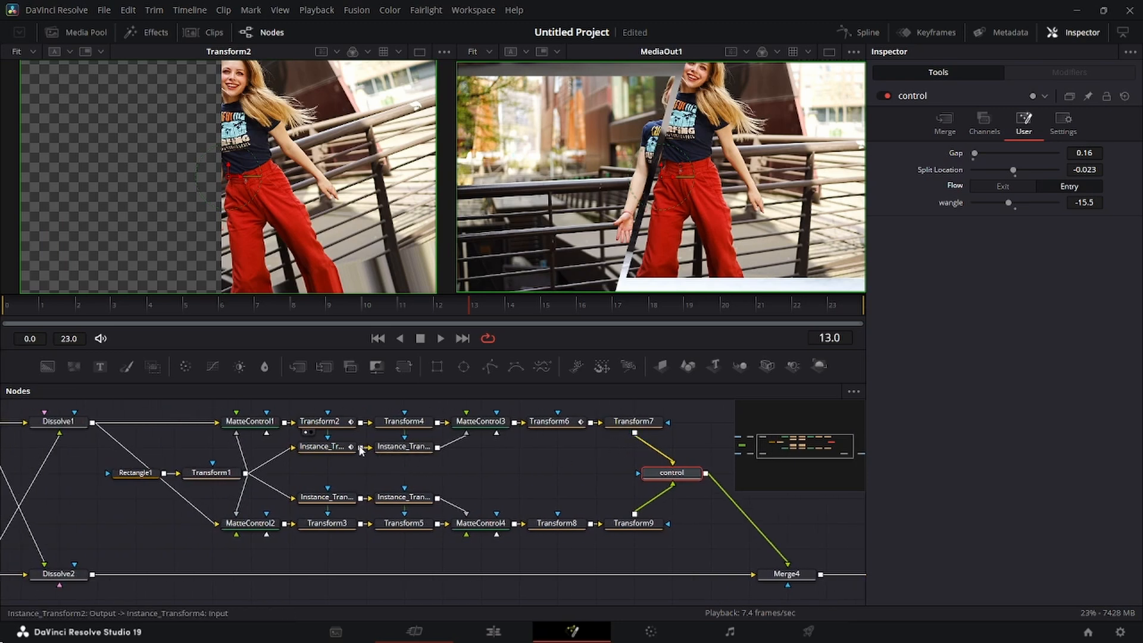
{"action": "left_click", "coordinate": [338, 430]}
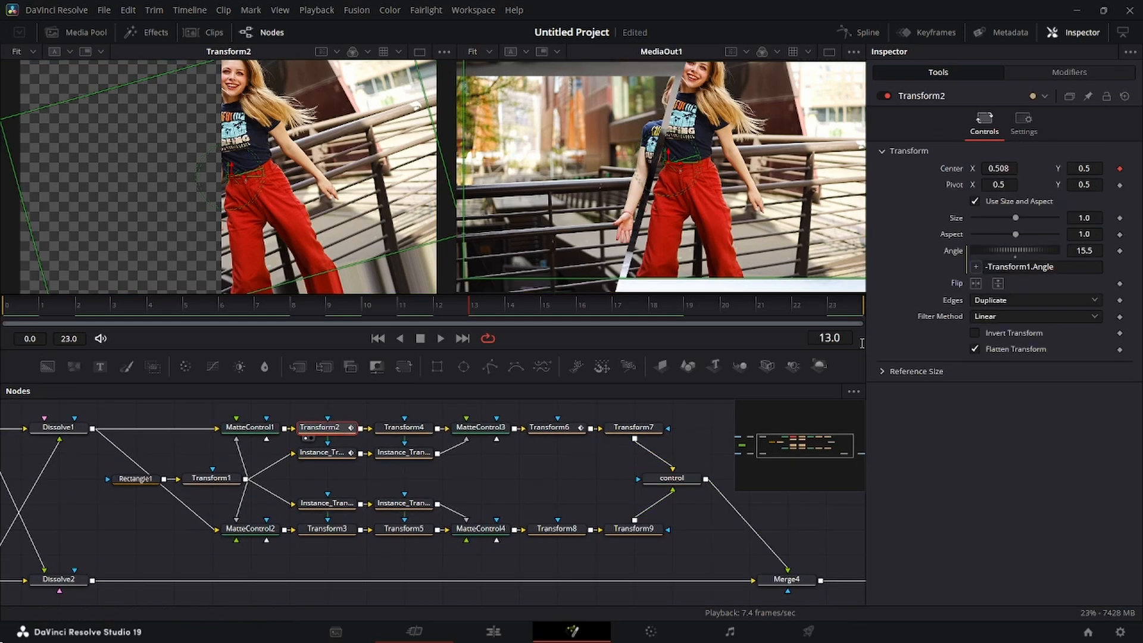
{"action": "left_click", "coordinate": [1077, 72]}
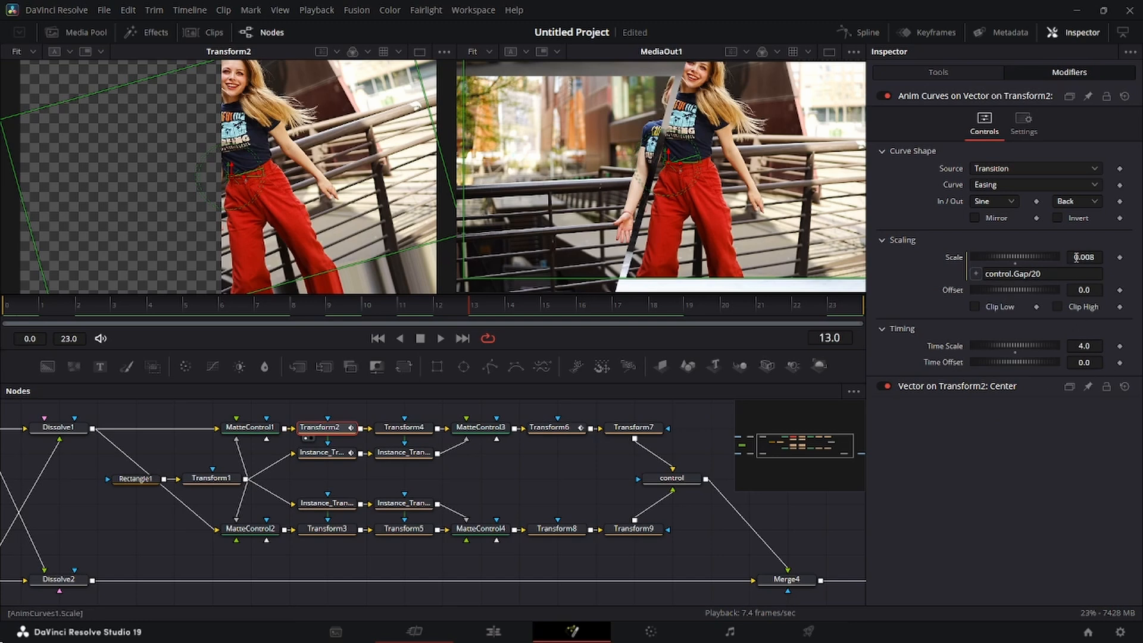
{"action": "key", "text": "ctrl+s"}
- Change the Scale expression of Transform2's Anim Curves modifier to iif(control.Flow==0, control.Gap/20, -control.Gap/20)
{"action": "left_click", "coordinate": [986, 274]}
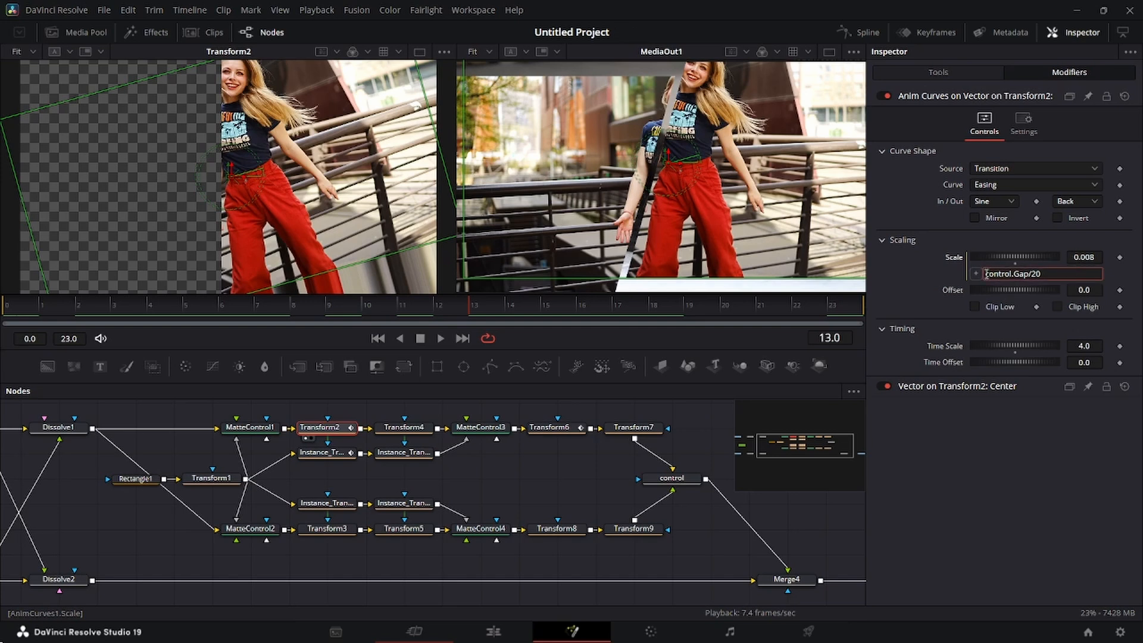
{"action": "type", "text": "if("}
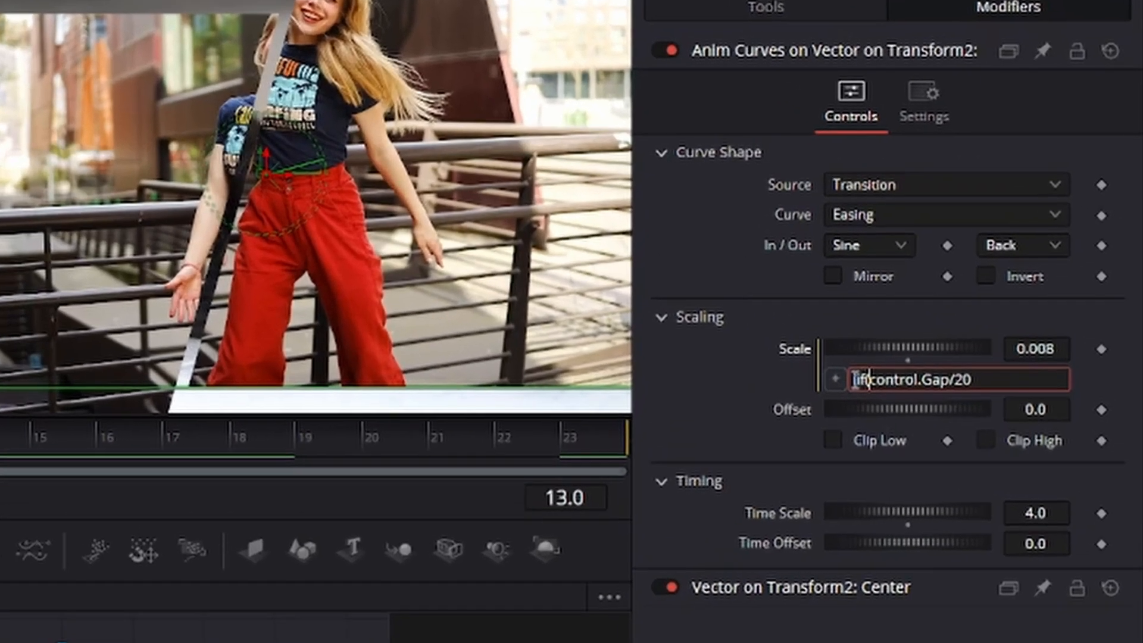
{"action": "type", "text": "control."}
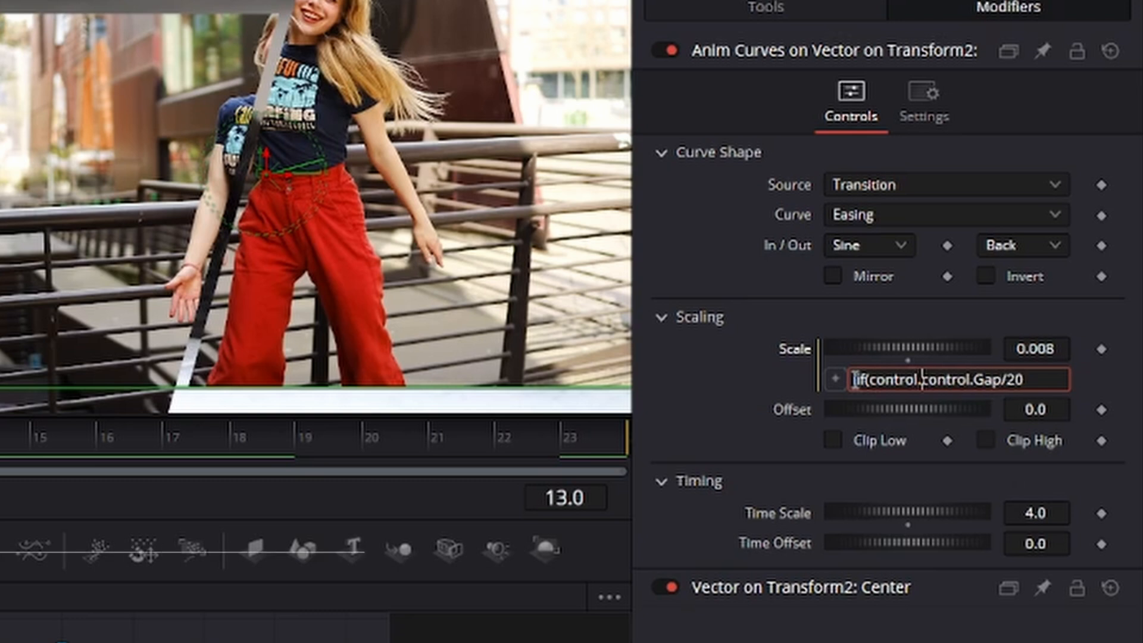
{"action": "type", "text": "Flow==0"}
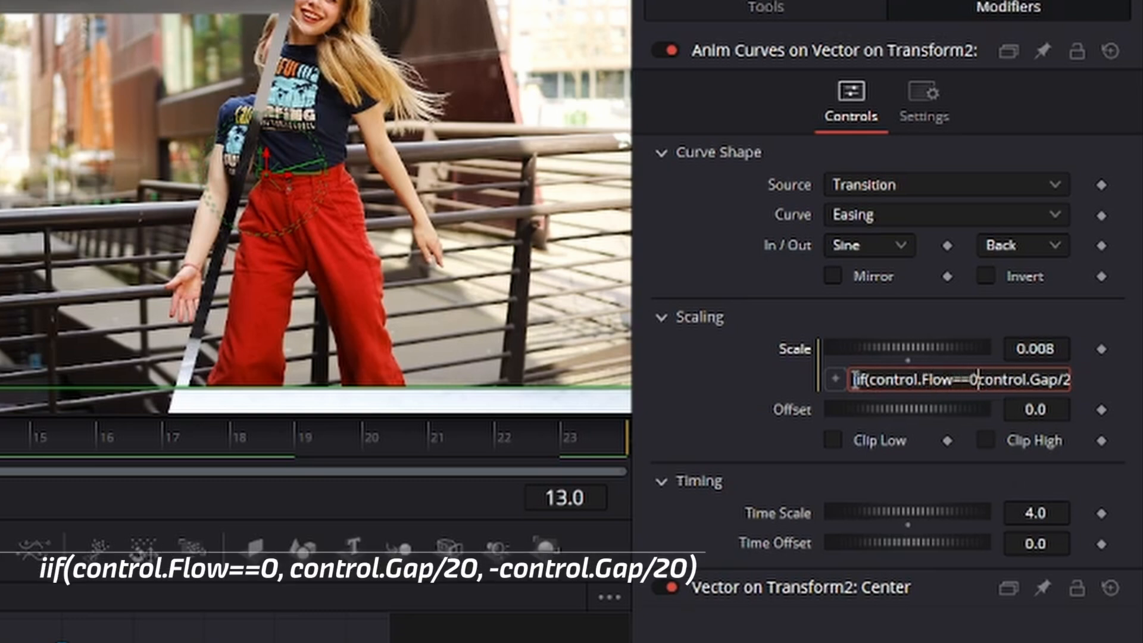
{"action": "type", "text": ","}
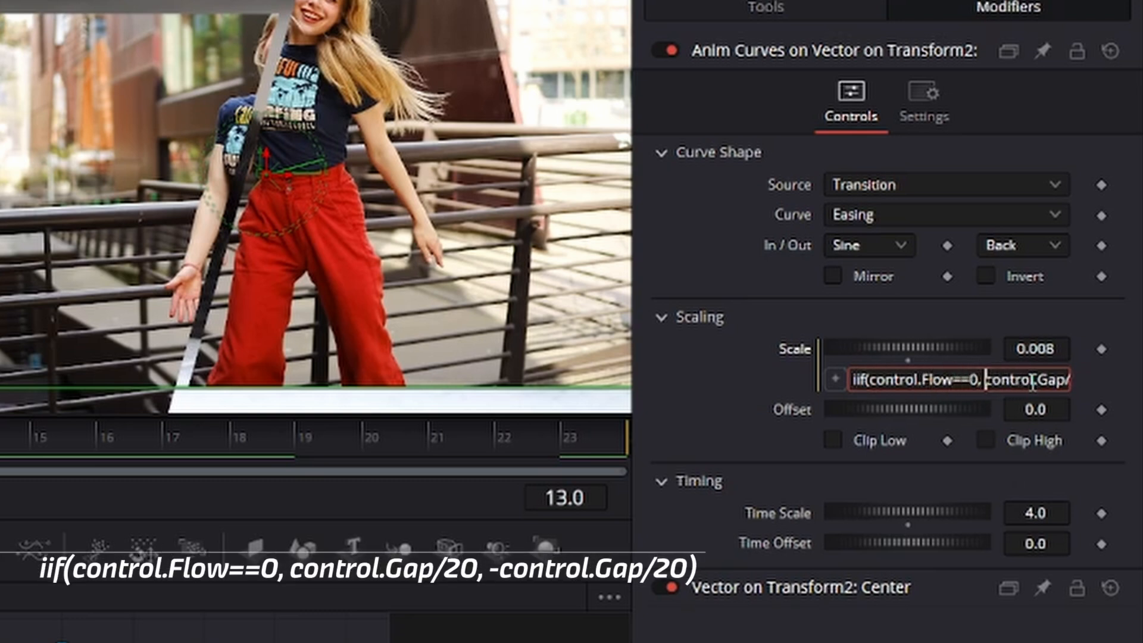
{"action": "left_click_drag", "start_coordinate": [1033, 382], "coordinate": [1105, 373]}
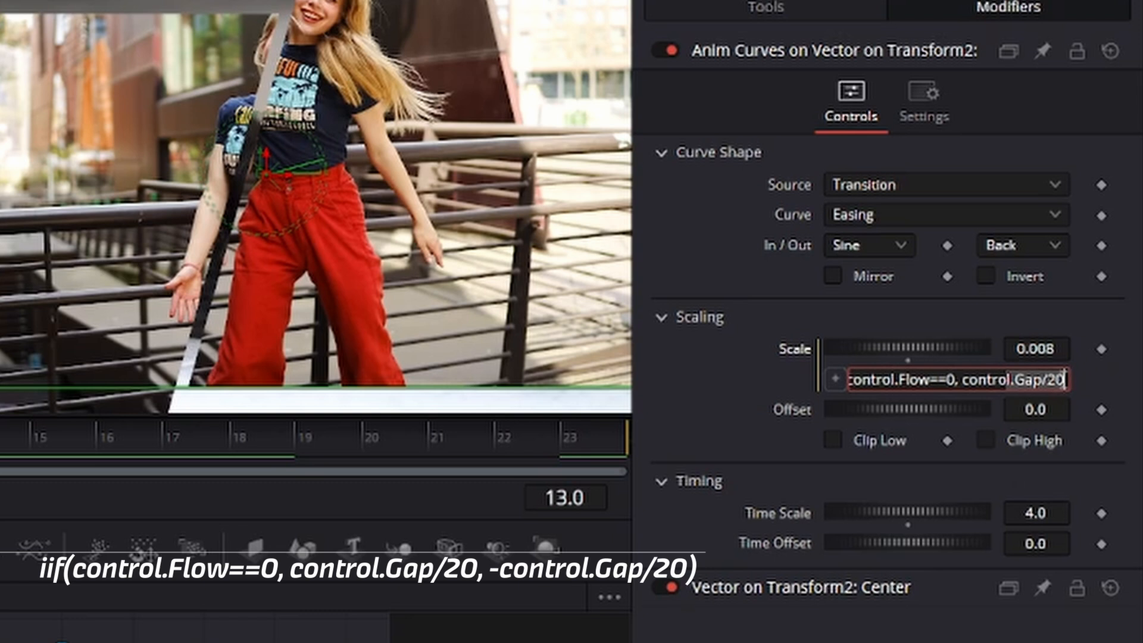
{"action": "left_click", "coordinate": [1069, 380]}
{"action": "type", "text": ","}
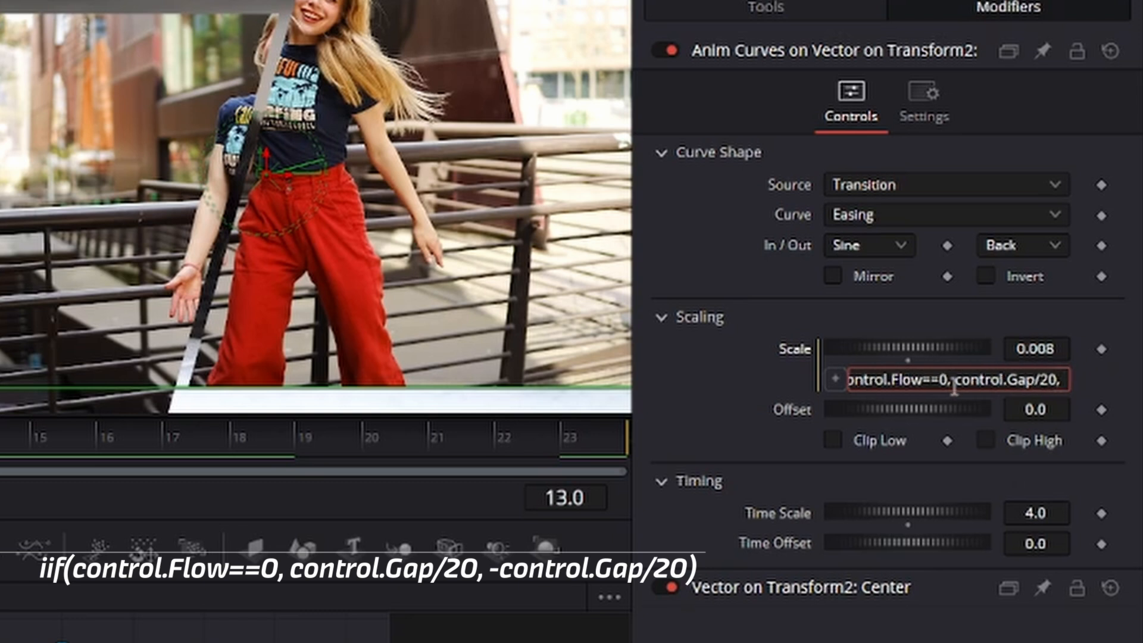
{"action": "left_click_drag", "start_coordinate": [957, 380], "coordinate": [1059, 380]}
{"action": "key", "text": "ctrl+c"}
{"action": "key", "text": "Right"}
{"action": "type", "text": "-"}
{"action": "key", "text": "ctrl+v"}
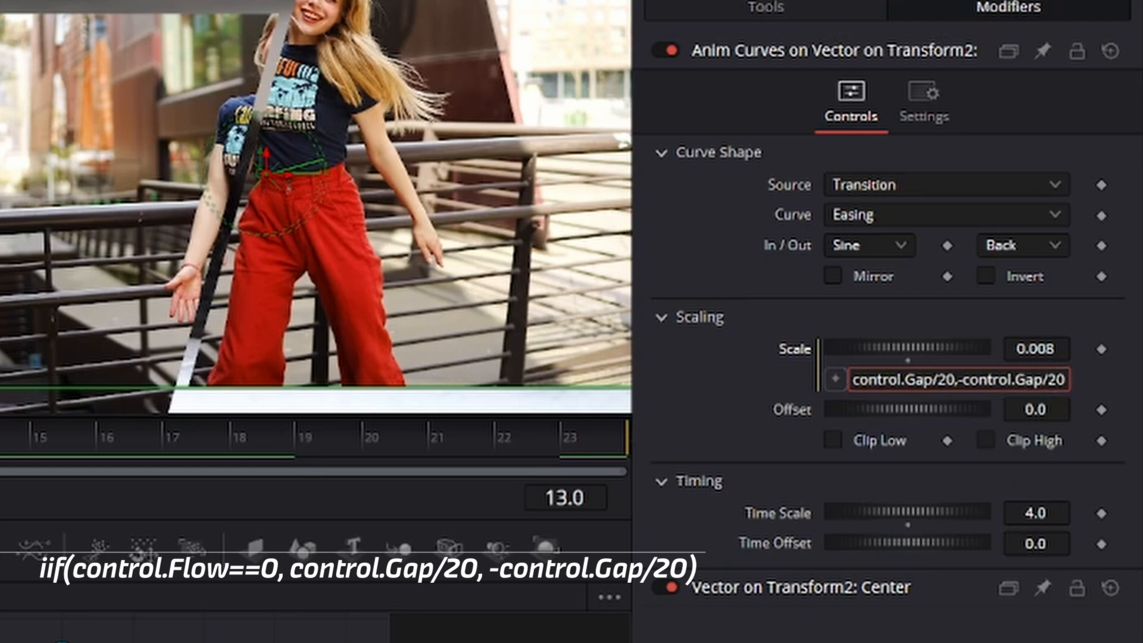
{"action": "left_click", "coordinate": [959, 381]}
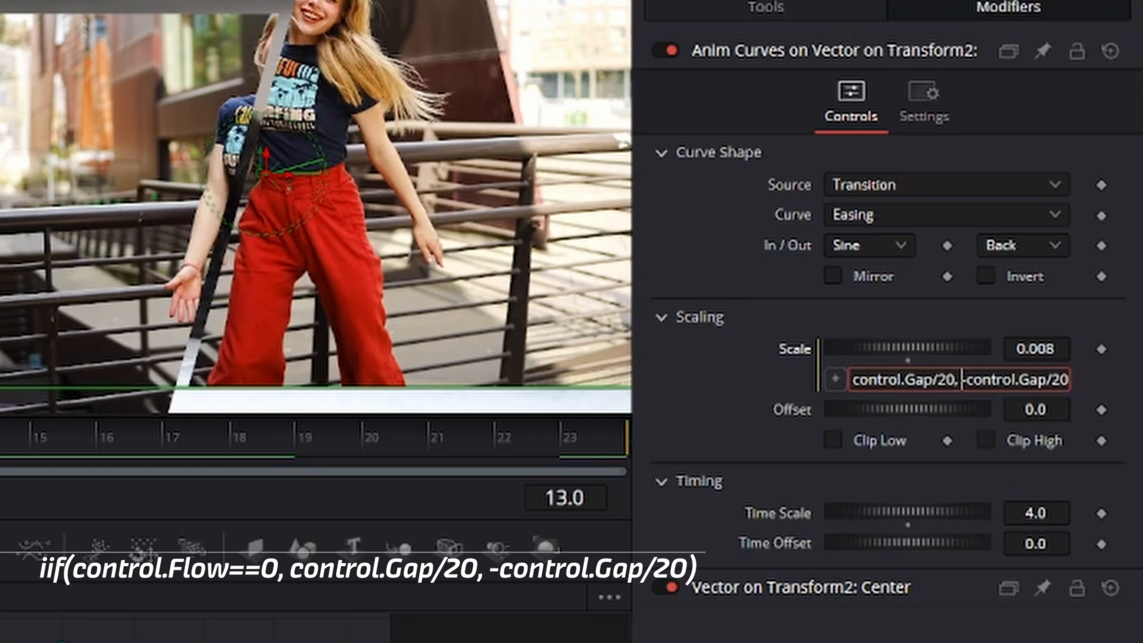
{"action": "key", "text": "Right"}
{"action": "key", "text": "Right"}
{"action": "key", "text": "Right"}
{"action": "key", "text": "Right"}
{"action": "key", "text": "Right"}
{"action": "key", "text": "Right"}
{"action": "key", "text": "Right"}
{"action": "key", "text": "Right"}
{"action": "key", "text": "Right"}
{"action": "key", "text": "Right"}
{"action": "key", "text": "Right"}
{"action": "key", "text": "Right"}
{"action": "key", "text": "Right"}
{"action": "key", "text": "Right"}
{"action": "key", "text": "Right"}
{"action": "key", "text": "Right"}
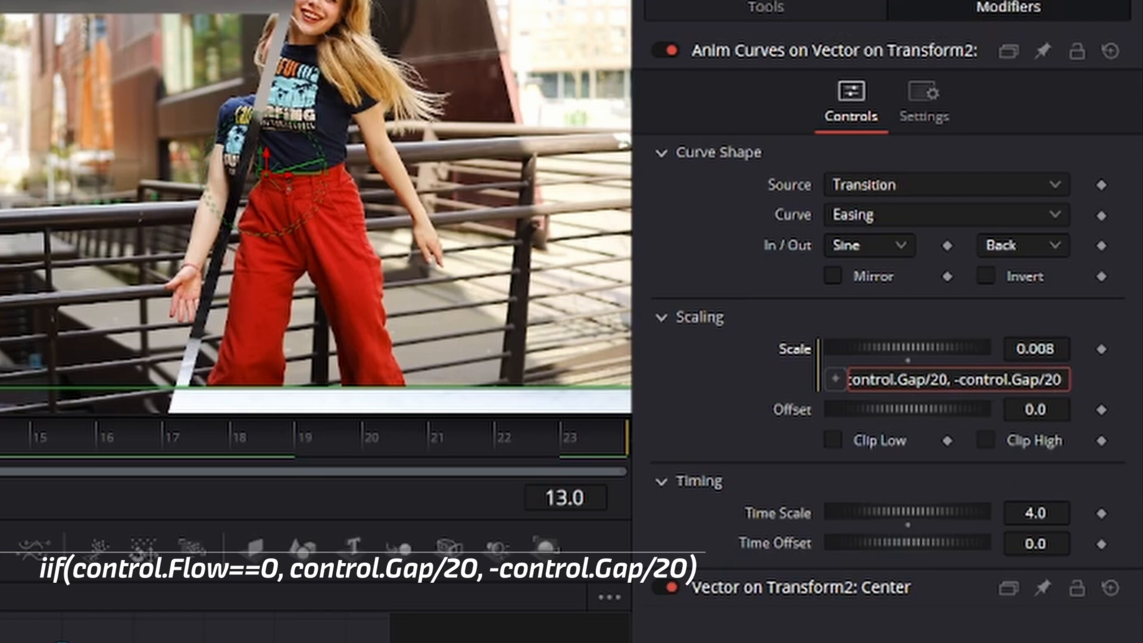
{"action": "key", "text": "BackSpace"}
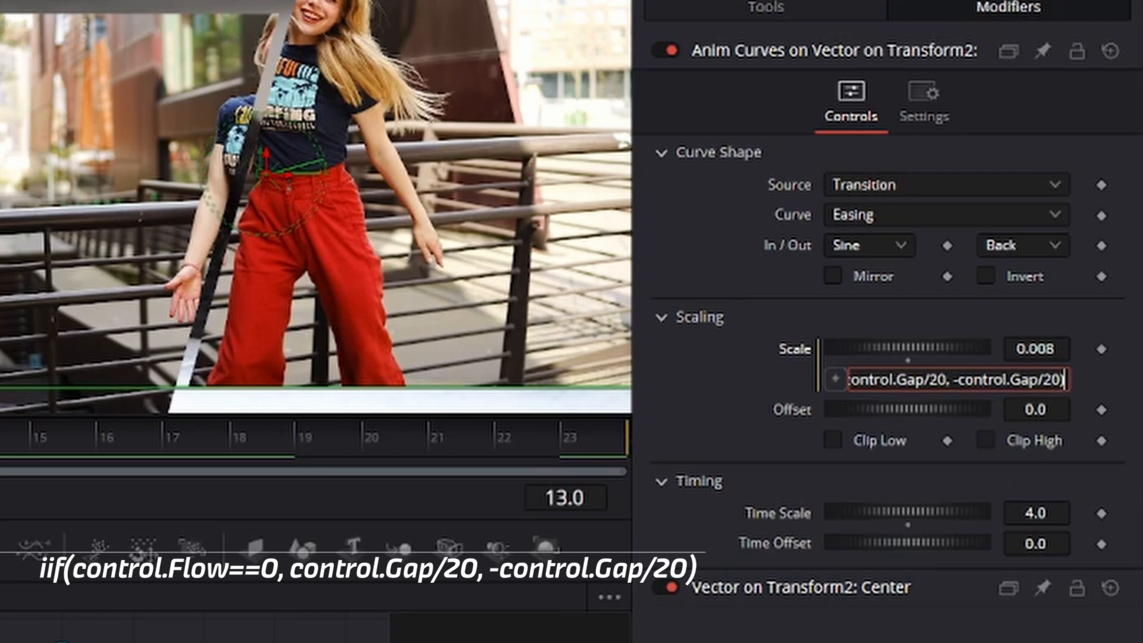
{"action": "key", "text": "Tab"}
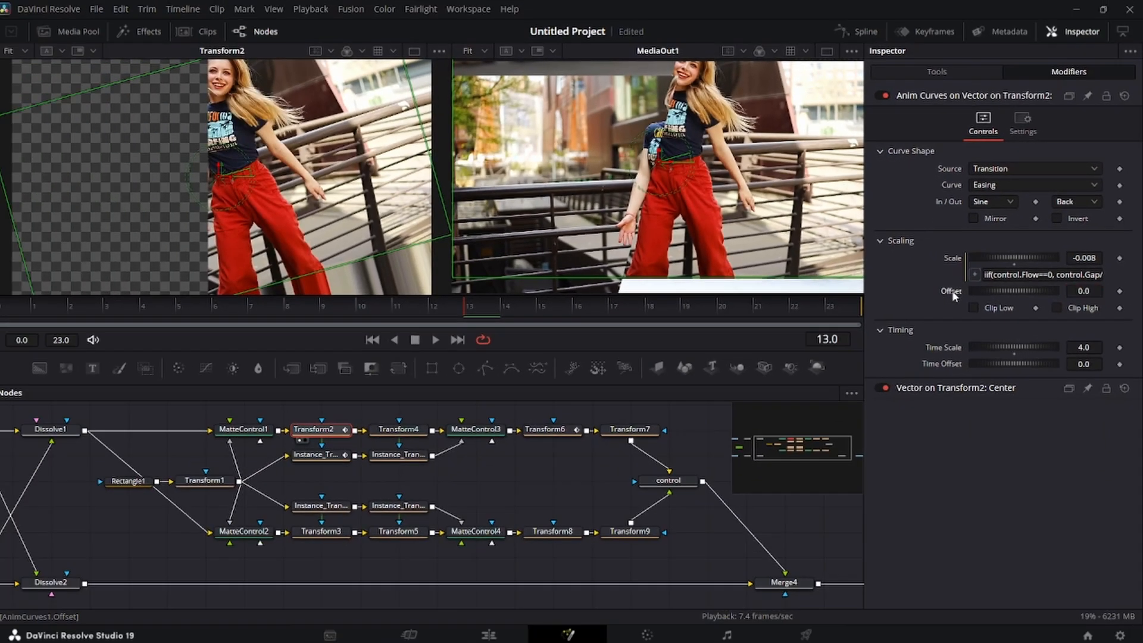
- Drive the Offset of Transform2's Anim Curves modifier with the expression iif(control.Flow==0, 0.0, control.Gap/20)
{"action": "right_click", "coordinate": [798, 412]}
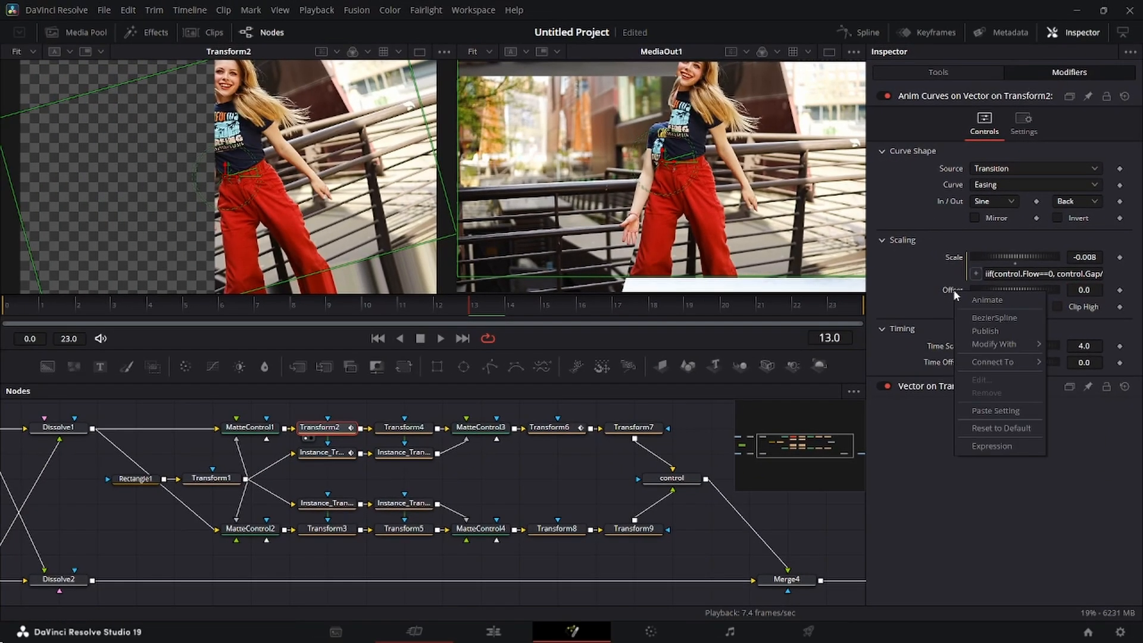
{"action": "left_click", "coordinate": [993, 446]}
{"action": "type", "text": "iif(cont"}
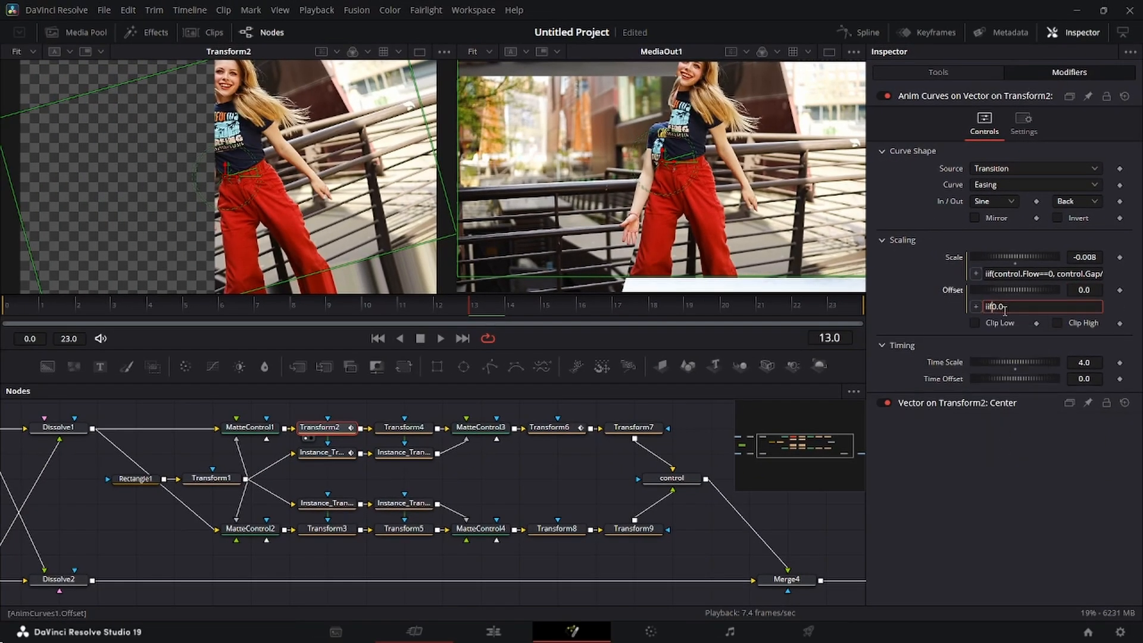
{"action": "type", "text": "rol"}
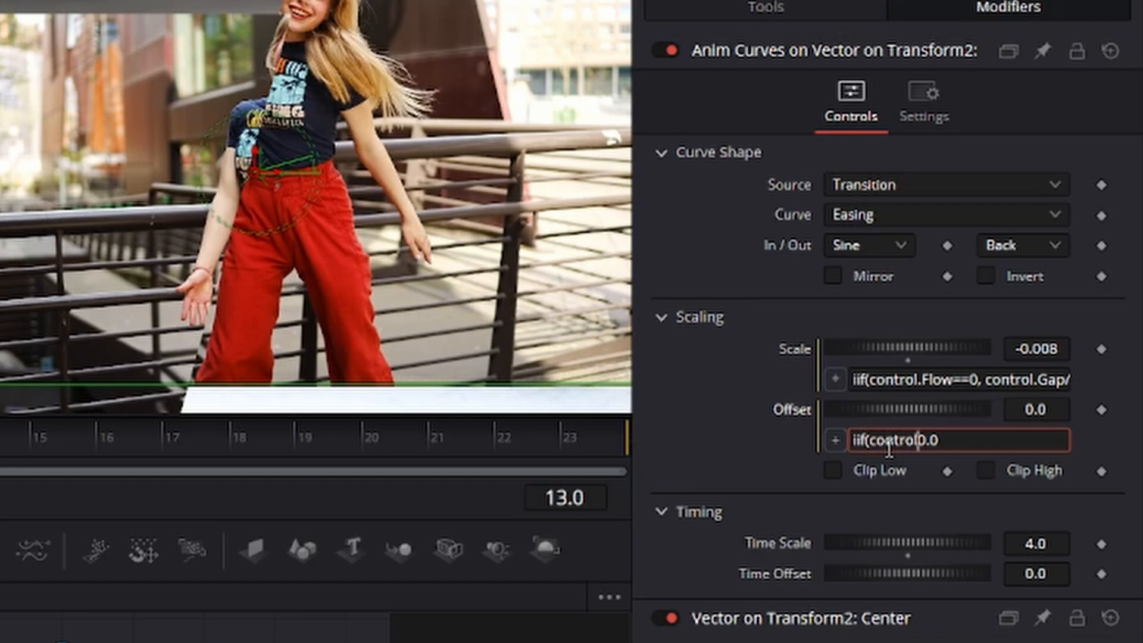
{"action": "type", "text": ".Flow"}
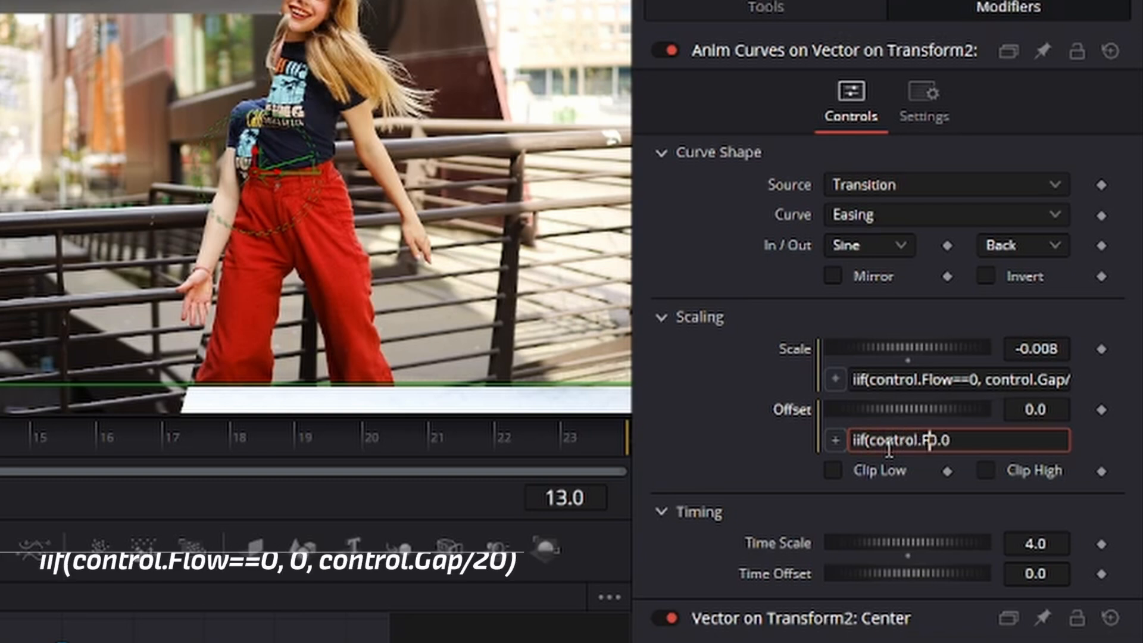
{"action": "type", "text": "==0,"}
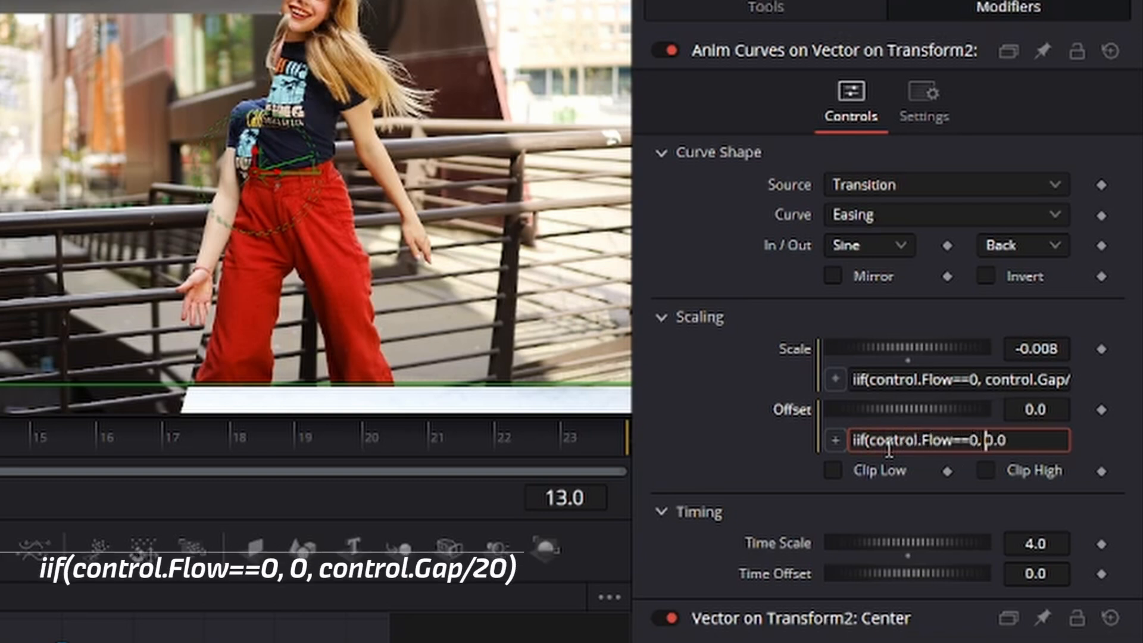
{"action": "key", "text": "Right"}
{"action": "key", "text": "Right"}
{"action": "key", "text": "Right"}
{"action": "type", "text": ","}
{"action": "type", "text": "control.Gap/20"}
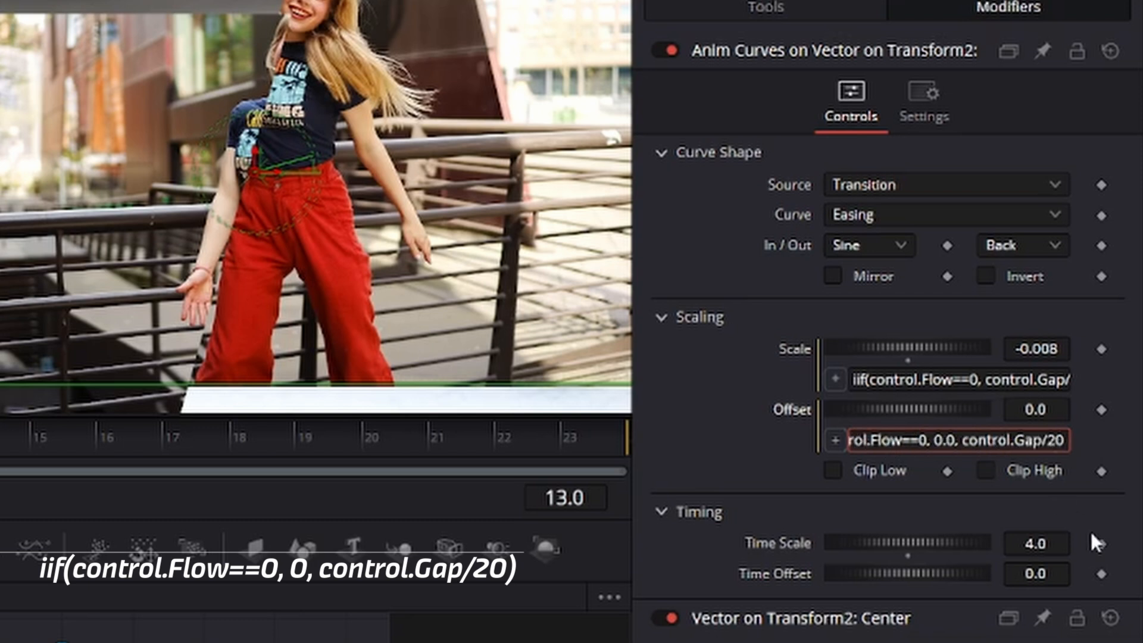
{"action": "type", "text": ")"}
{"action": "key", "text": "Tab"}
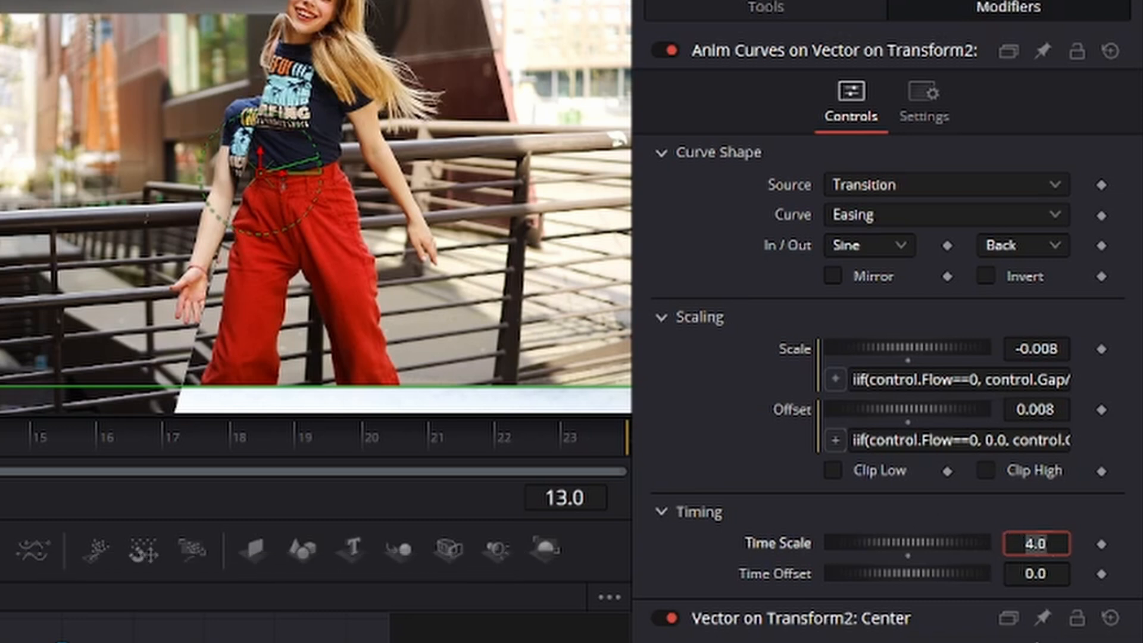
{"action": "key", "text": "Return"}
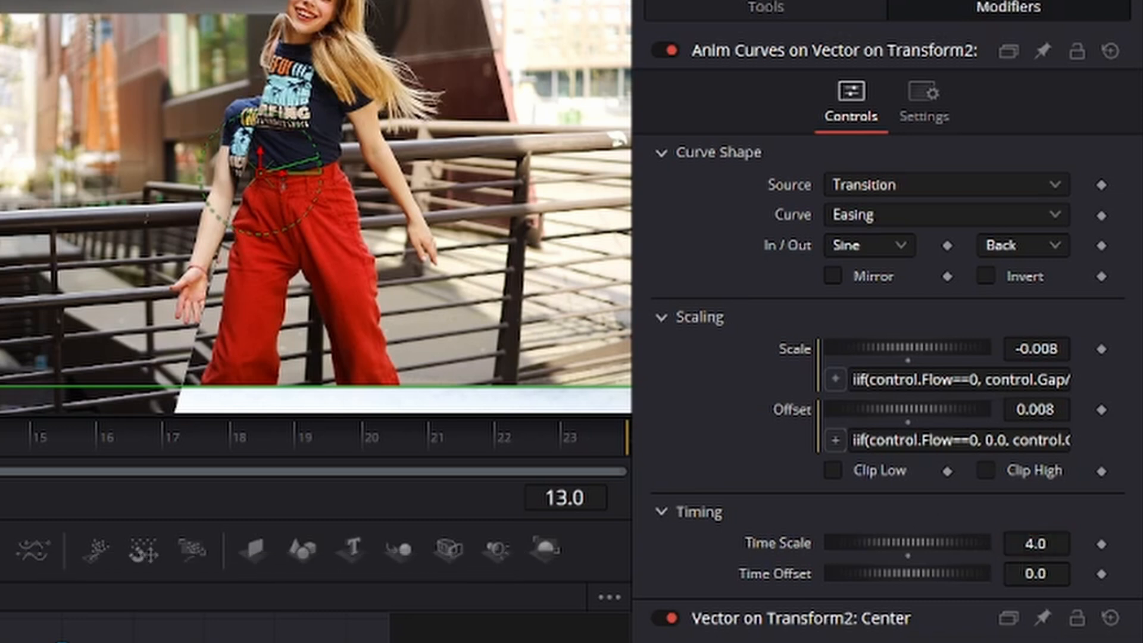
- Set the Time Offset of Transform2's Anim Curves modifier to 0.75
{"action": "left_click", "coordinate": [1049, 575]}
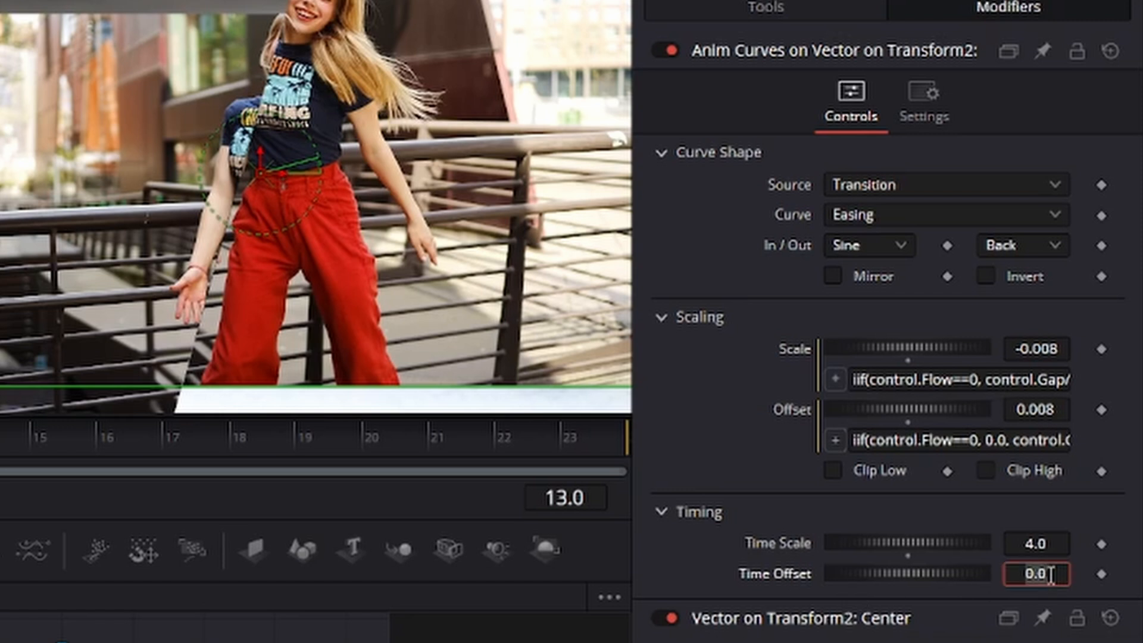
{"action": "type", "text": "0.75"}
{"action": "key", "text": "Return"}
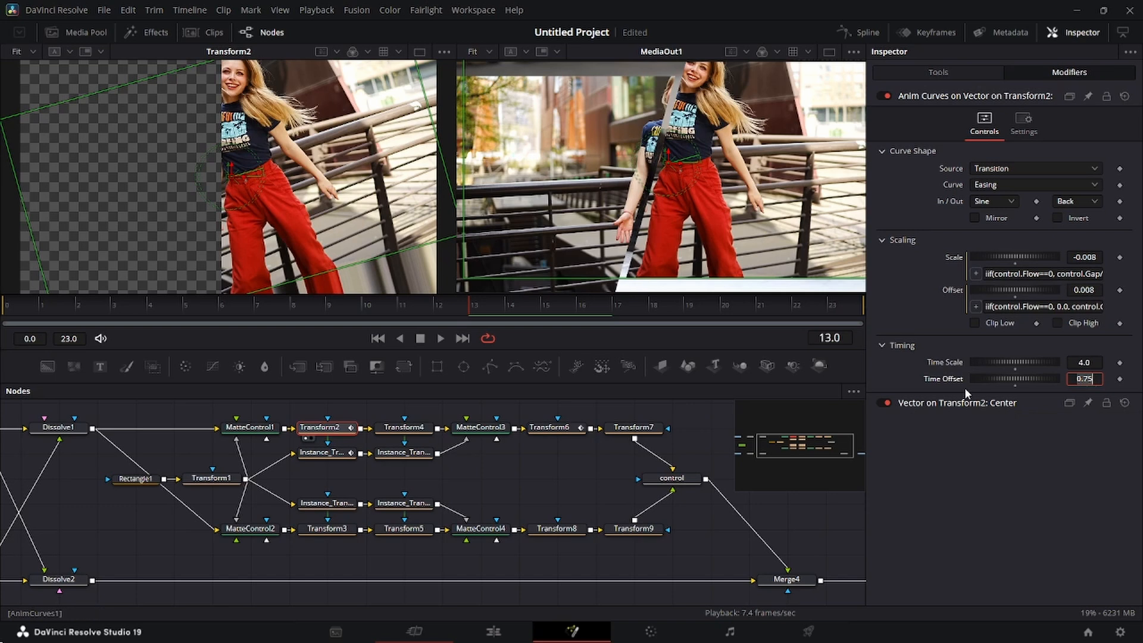
{"action": "key", "text": "Return"}
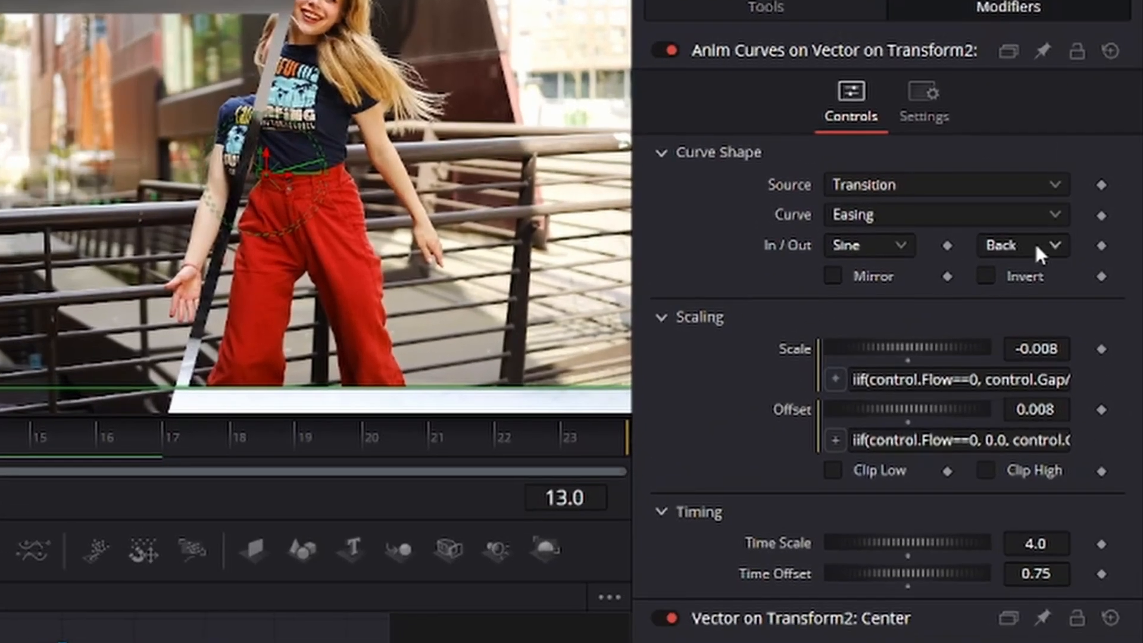
- Drive the In easing of Transform2's Anim Curves modifier with the expression iif(control.Flow==0, "Sine", "Back")
{"action": "right_click", "coordinate": [850, 248]}
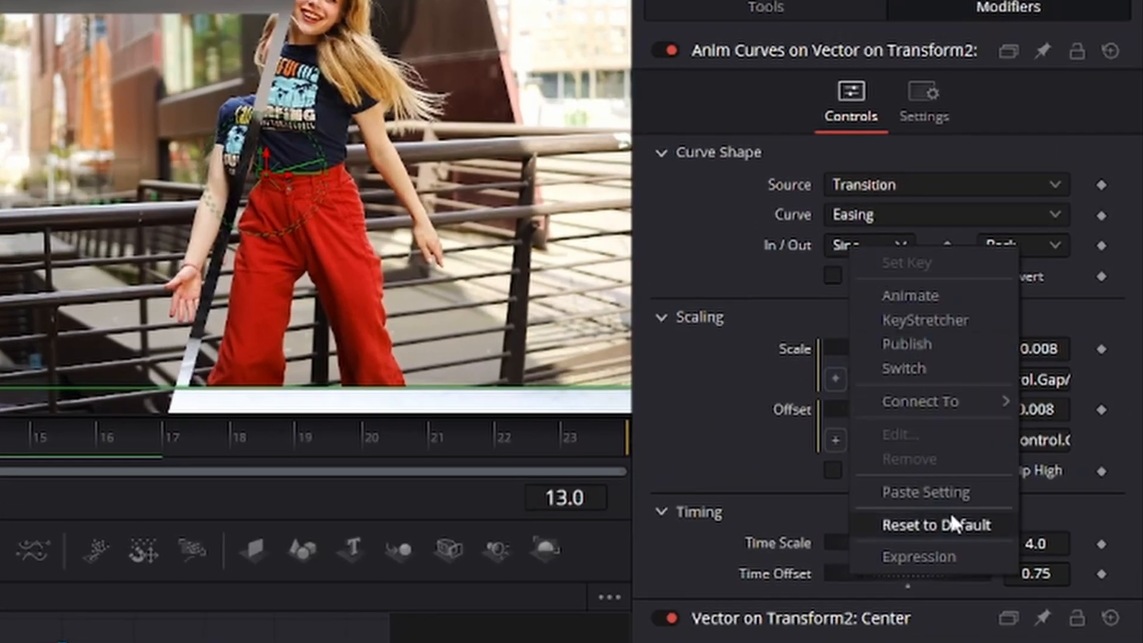
{"action": "left_click", "coordinate": [958, 554]}
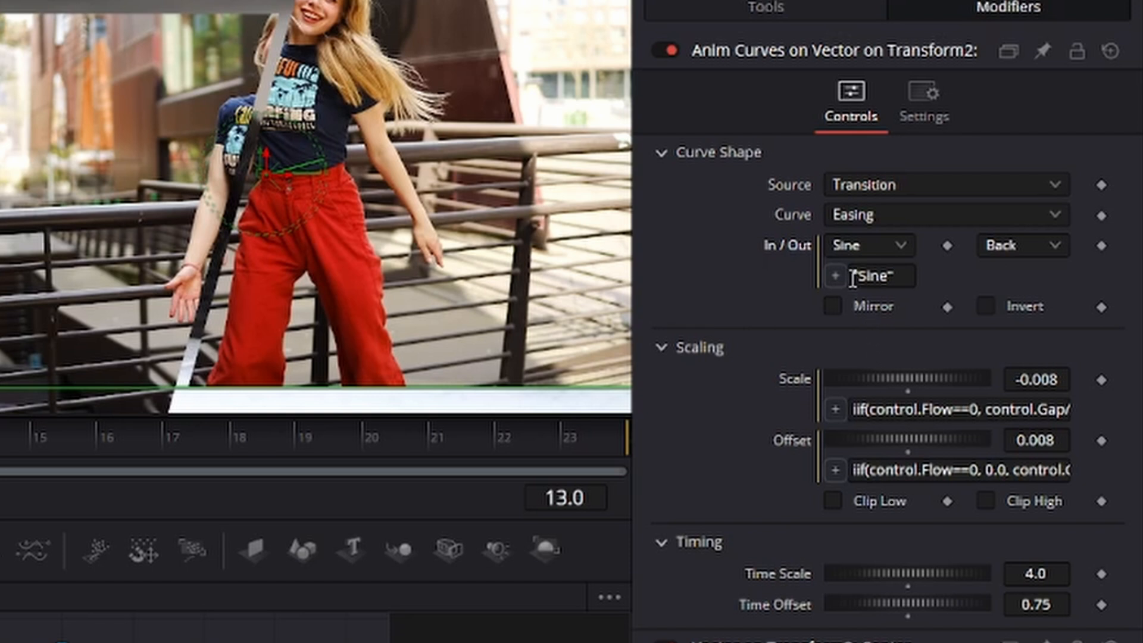
{"action": "left_click", "coordinate": [853, 278]}
{"action": "type", "text": "iif(co"}
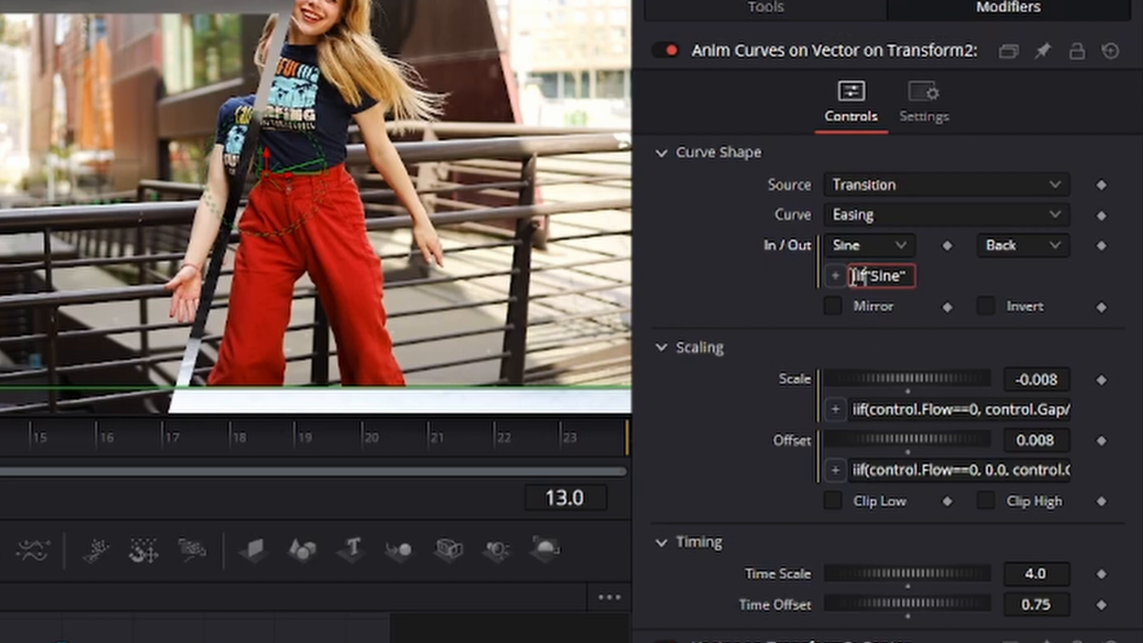
{"action": "type", "text": "ntro"}
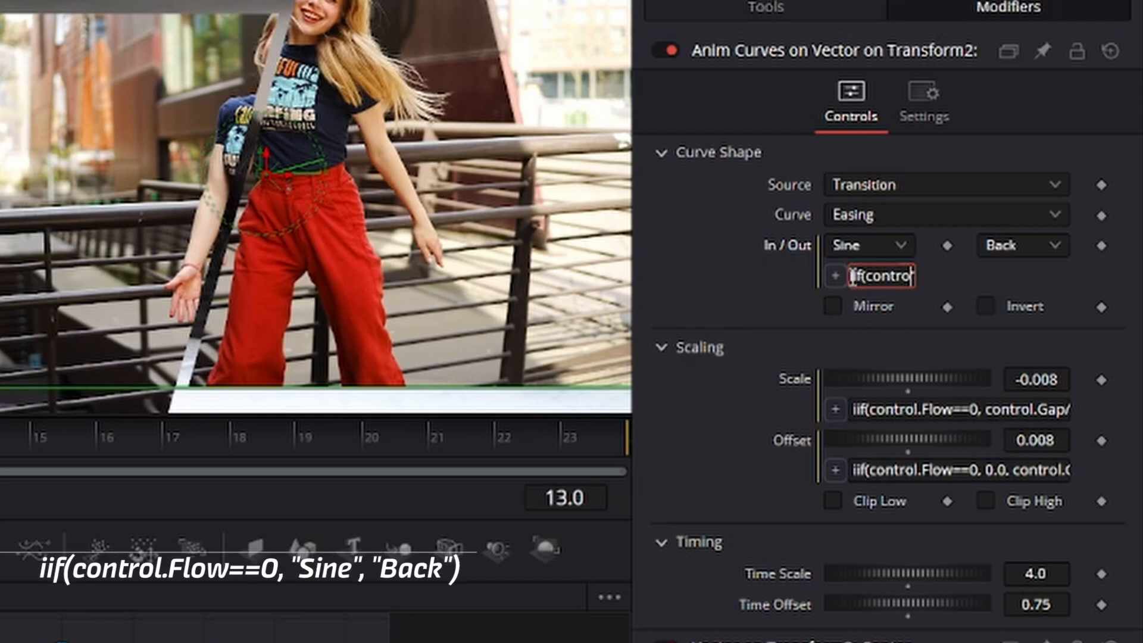
{"action": "type", "text": "l.Flow==0,"}
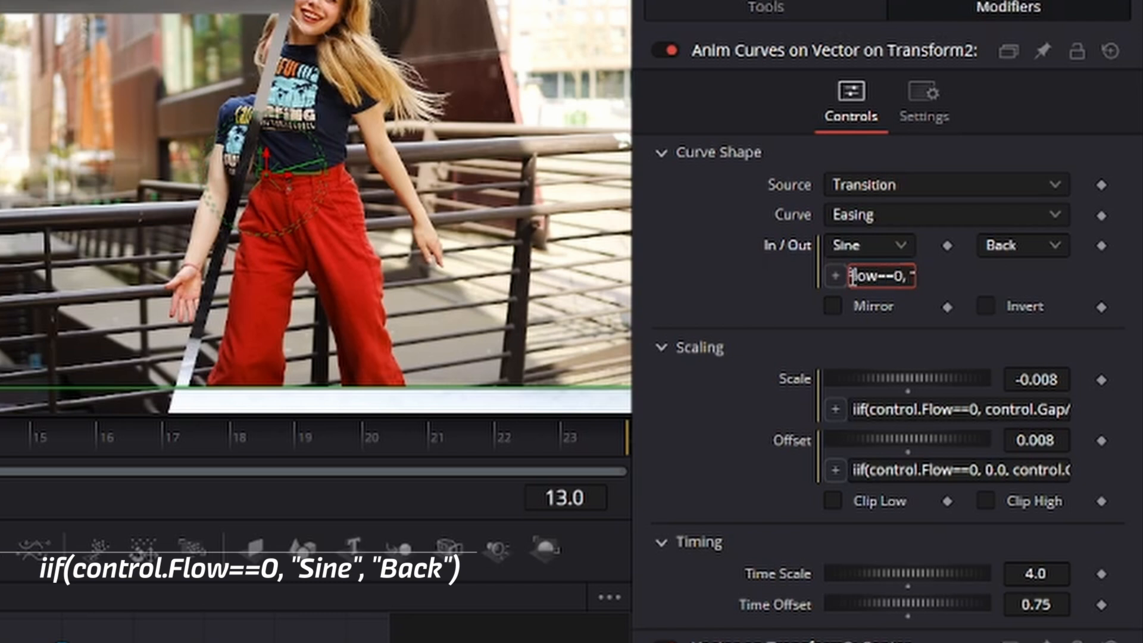
{"action": "type", "text": " \"Sine\""}
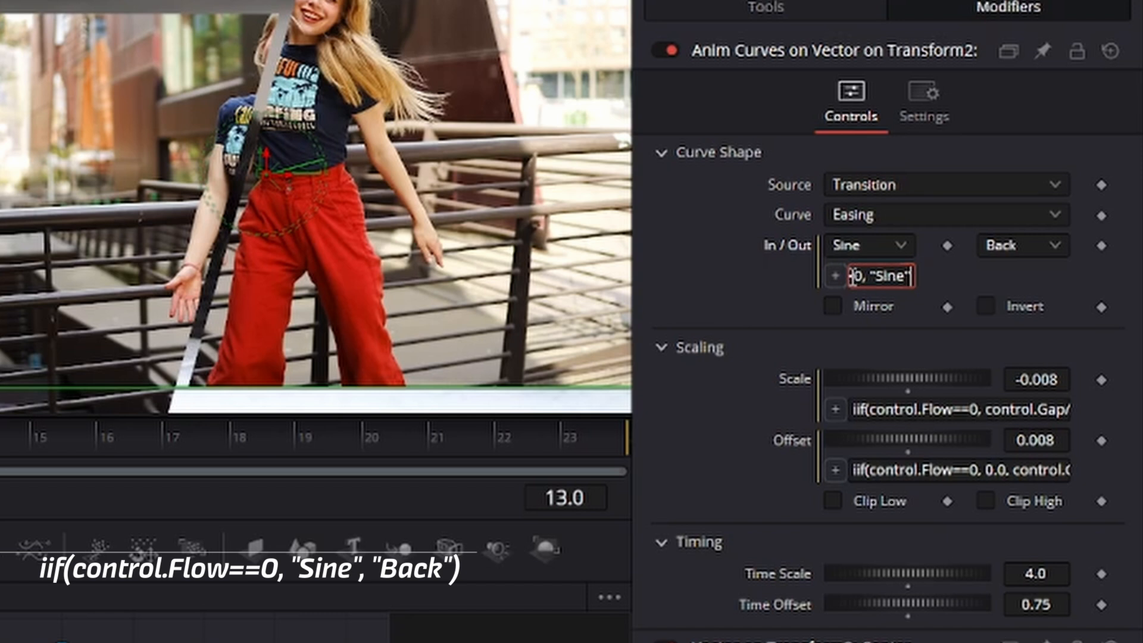
{"action": "type", "text": ", \"Back\")"}
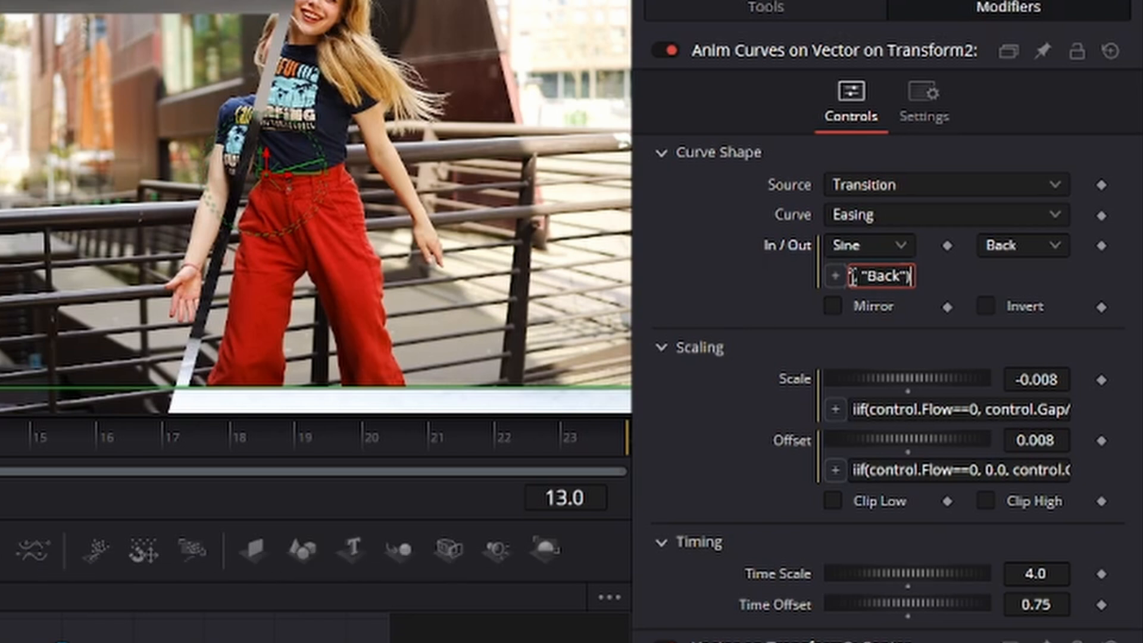
{"action": "key", "text": "Return"}
- Drive the Out easing of Transform2's Anim Curves modifier with iif(control.Flow==0, "Back", "Sine"), using a lowercase control node name
{"action": "right_click", "coordinate": [1035, 238]}
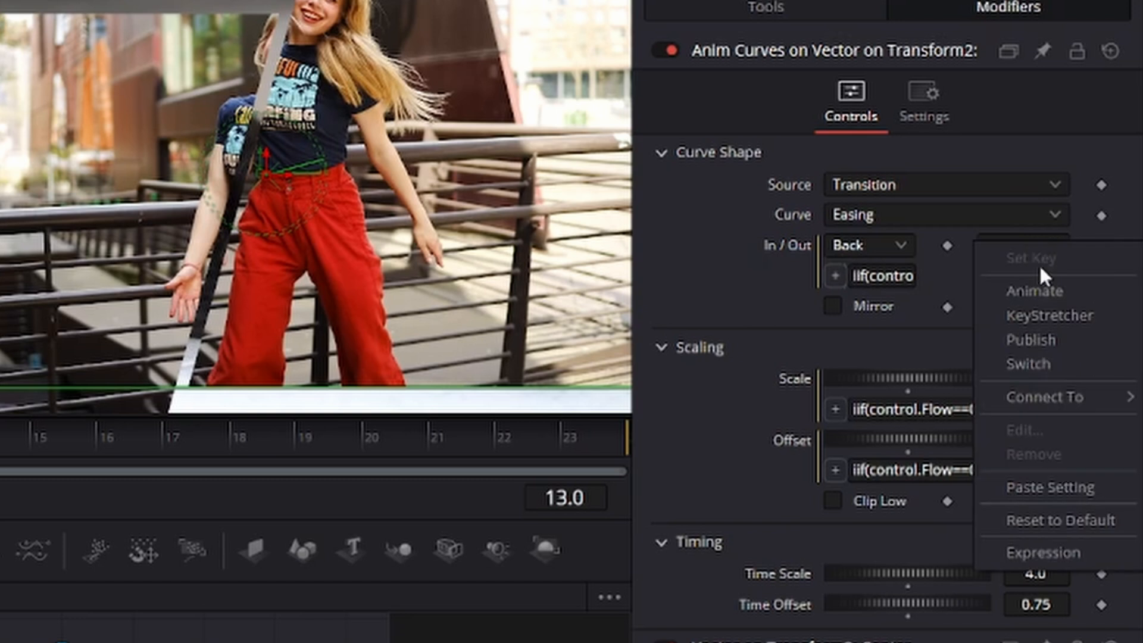
{"action": "left_click", "coordinate": [1061, 553]}
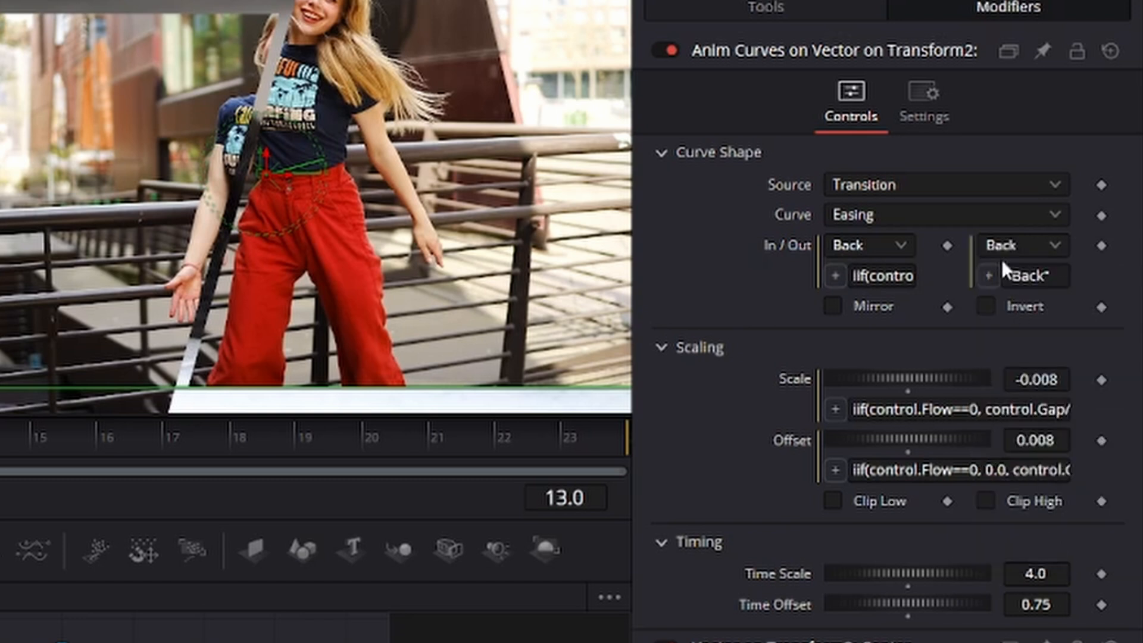
{"action": "left_click", "coordinate": [1006, 275]}
{"action": "type", "text": "iif("}
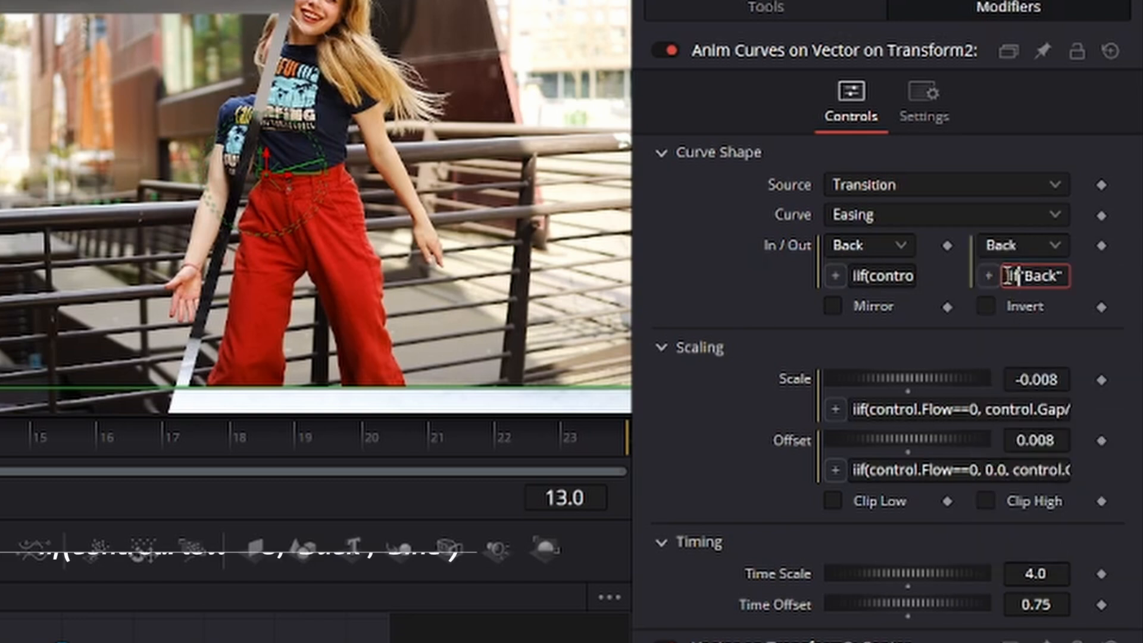
{"action": "type", "text": "Control."}
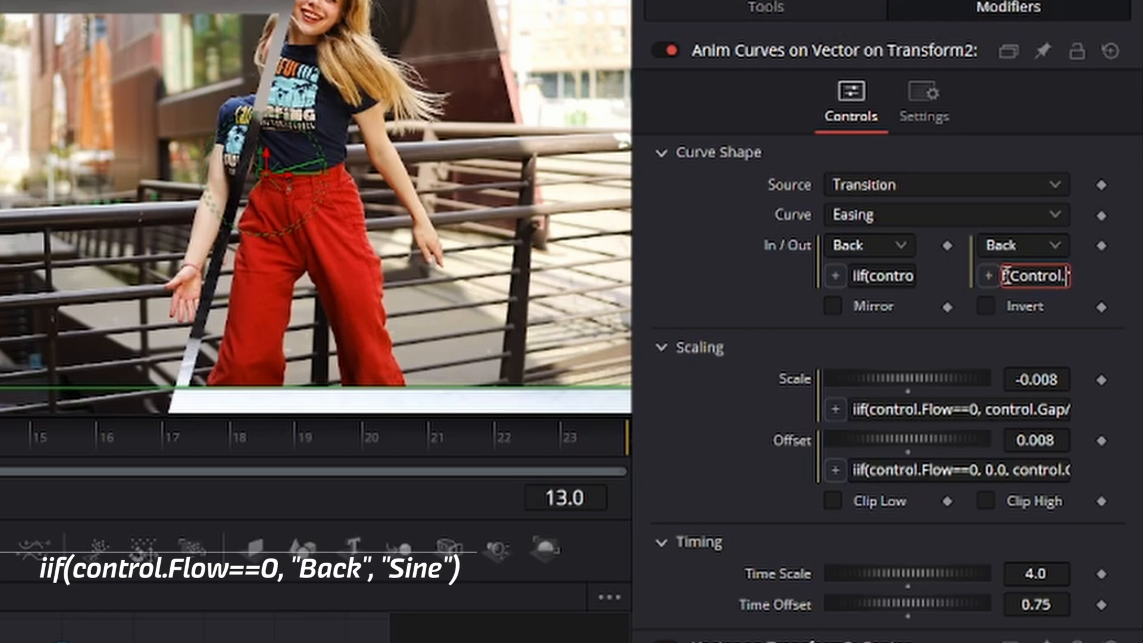
{"action": "type", "text": "Flow=="}
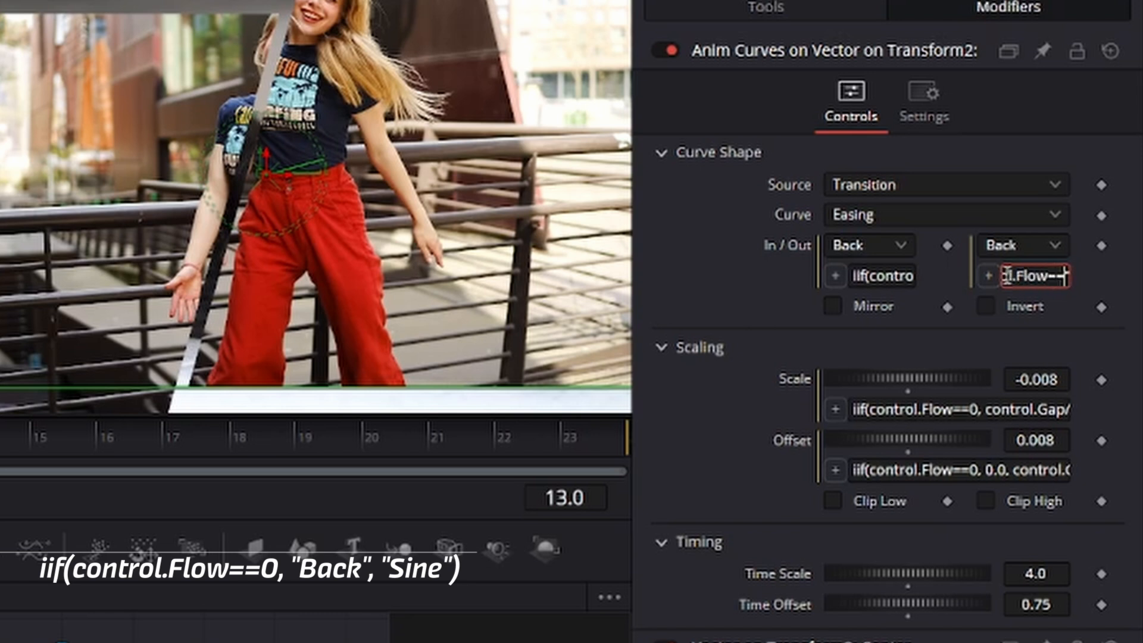
{"action": "type", "text": "0, \""}
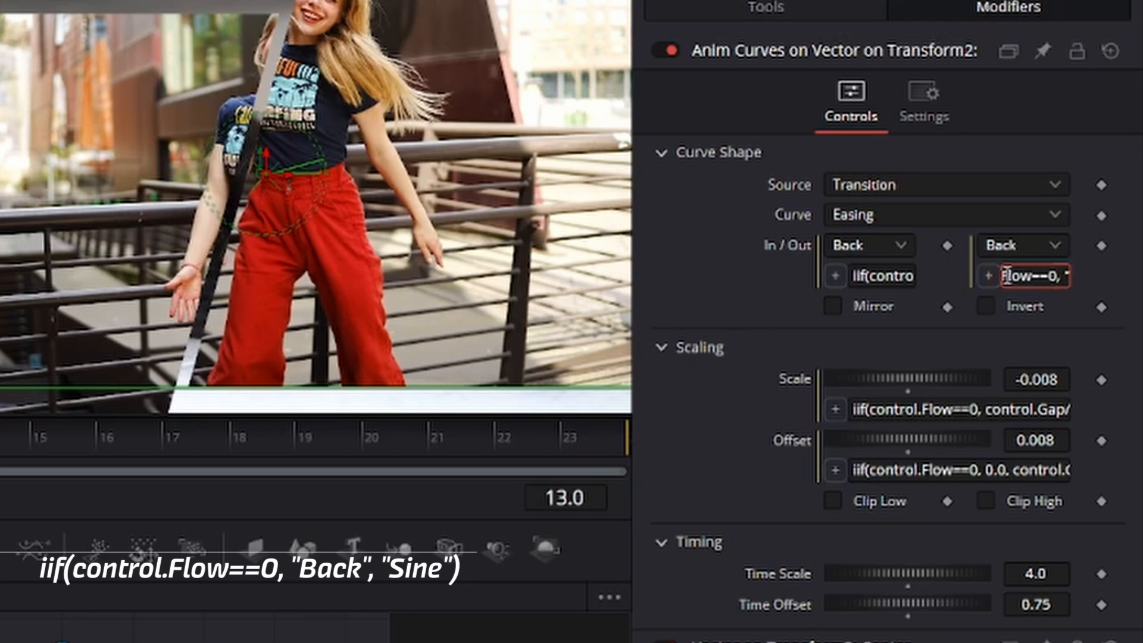
{"action": "type", "text": "Back\","}
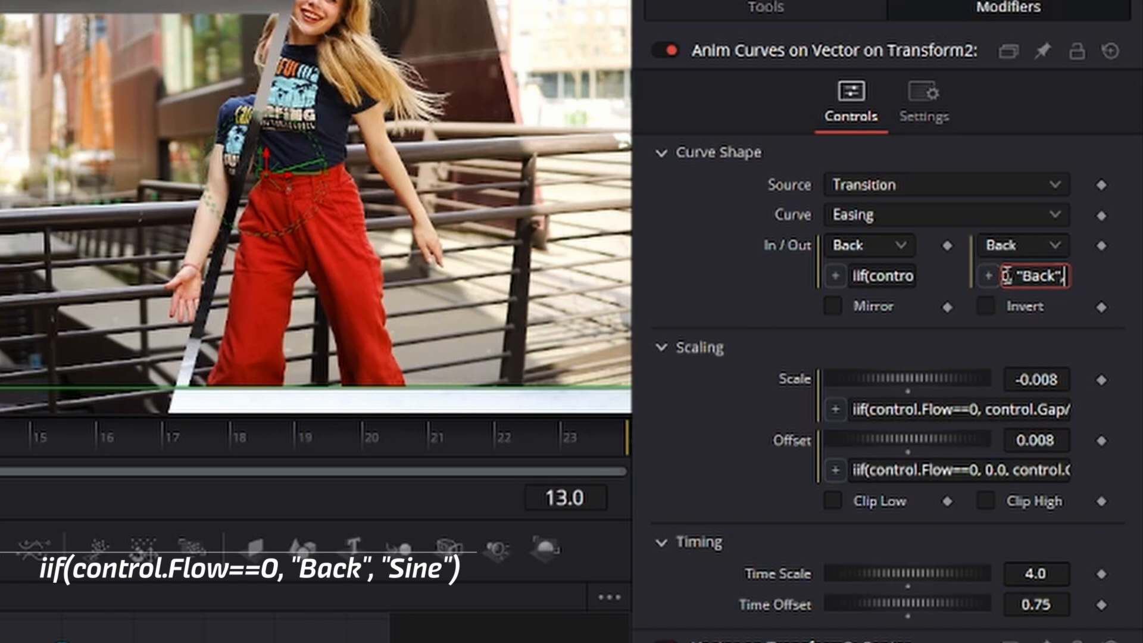
{"action": "type", "text": " \"Sine\")"}
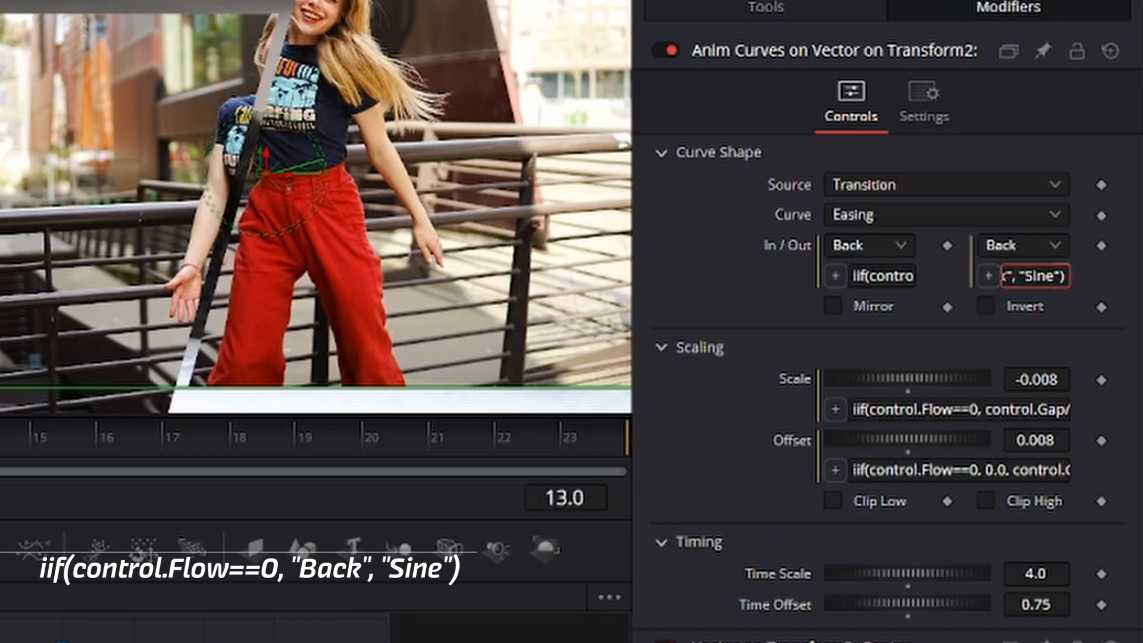
{"action": "key", "text": "Tab"}
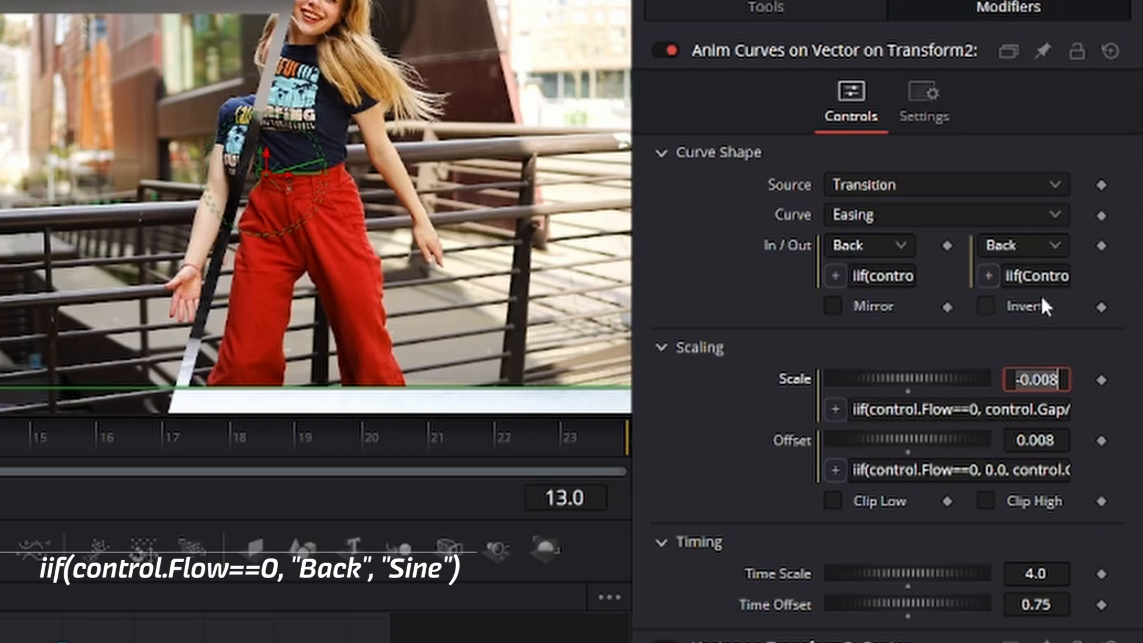
{"action": "left_click", "coordinate": [1036, 277]}
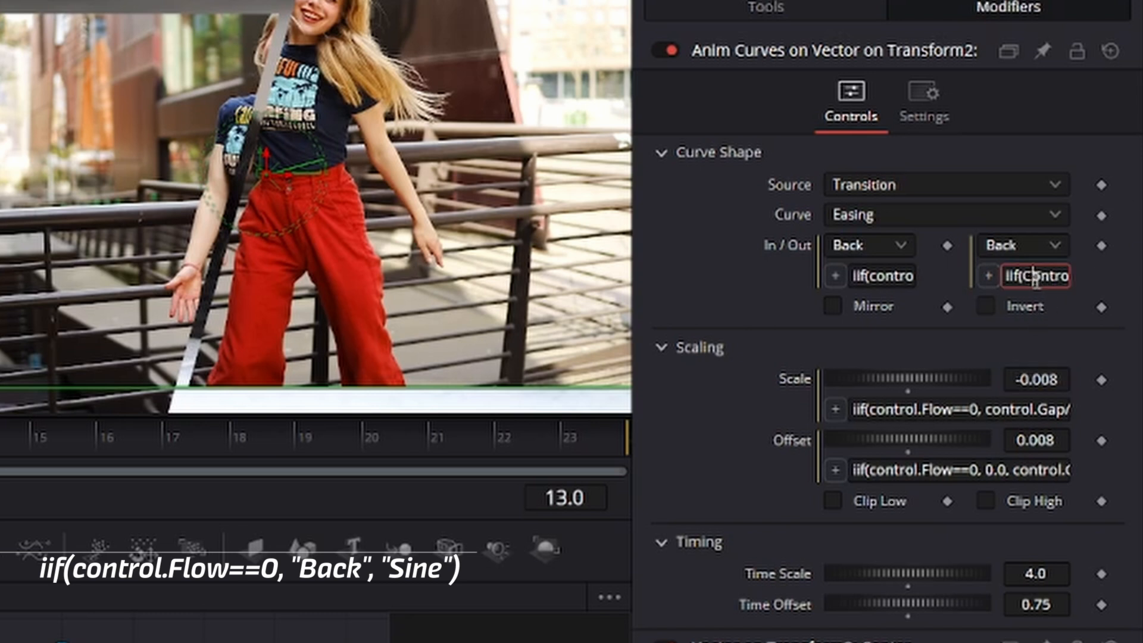
{"action": "key", "text": "Tab"}
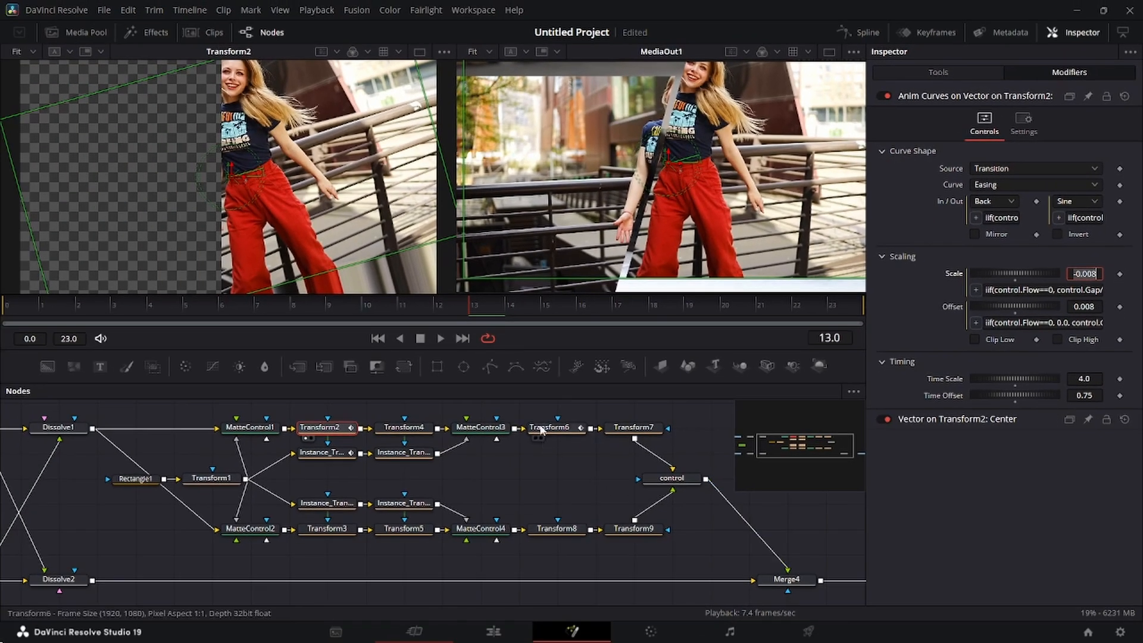
- Drive the In easing of Transform6's Anim Curves modifier with the expression iif(control.Flow==0, "Back", "Expo")
{"action": "left_click", "coordinate": [552, 429]}
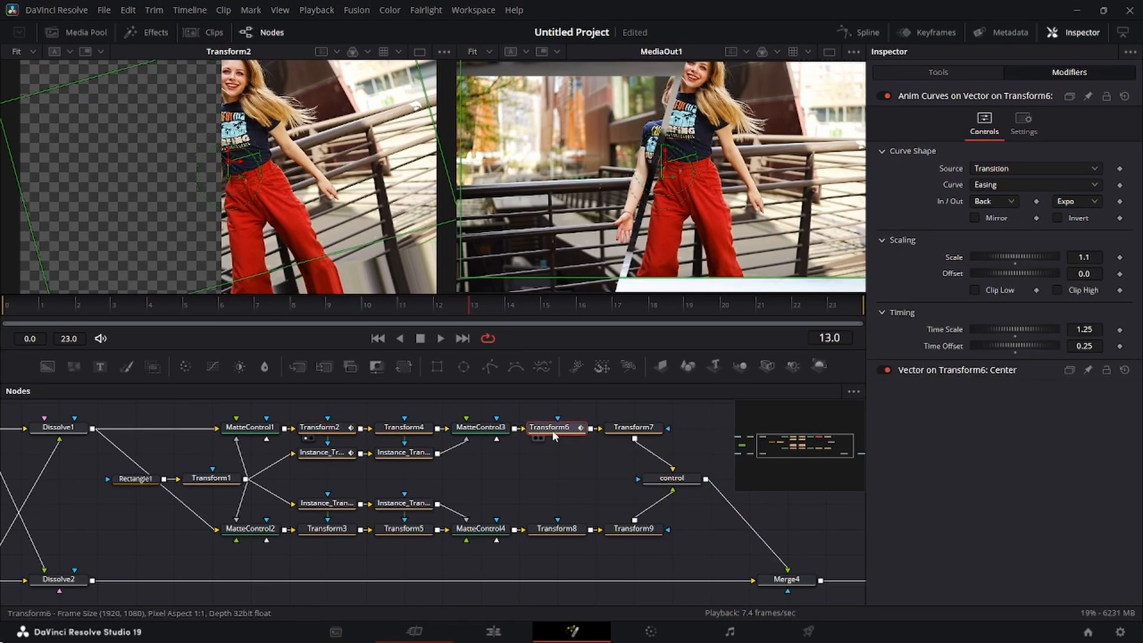
{"action": "right_click", "coordinate": [991, 201]}
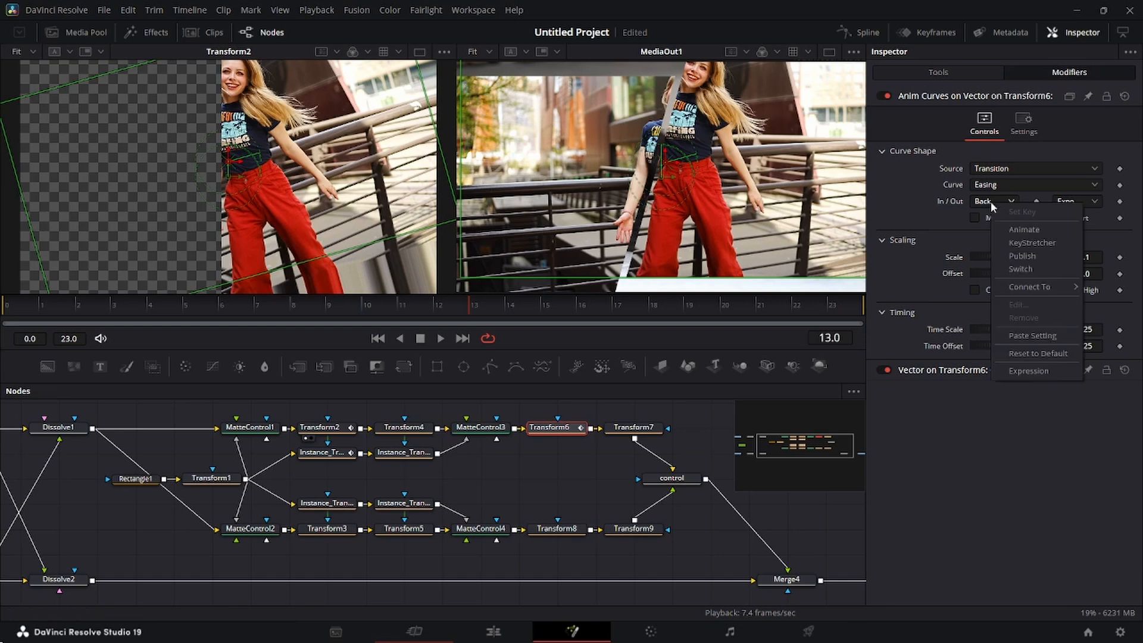
{"action": "left_click", "coordinate": [1030, 371]}
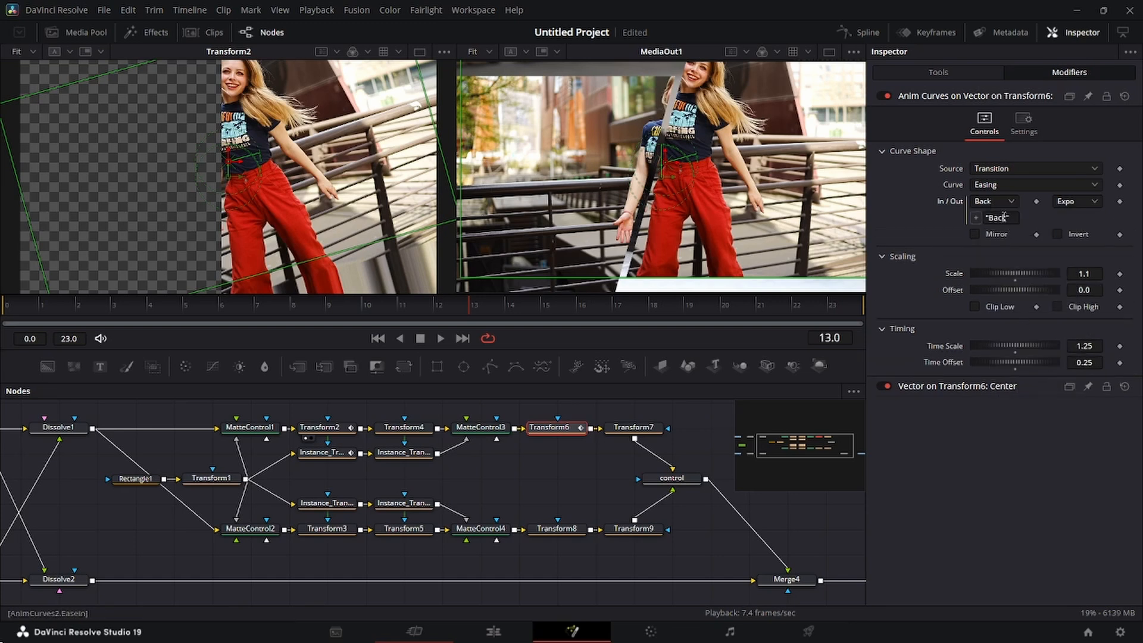
{"action": "type", "text": "iif"}
{"action": "type", "text": "(control"}
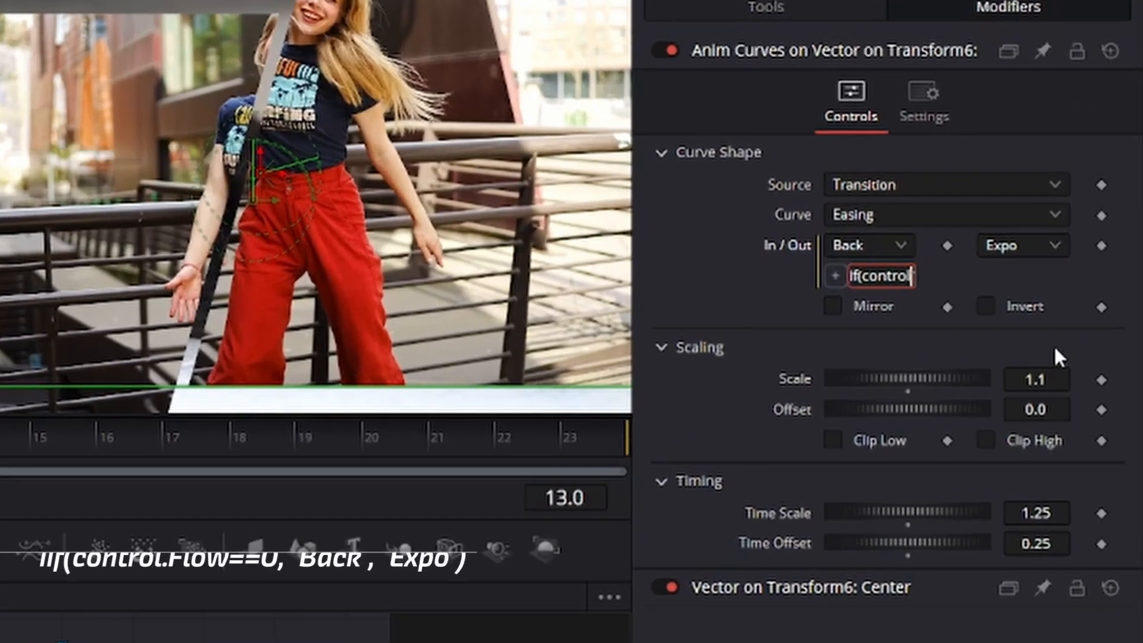
{"action": "type", "text": ".Flow=="}
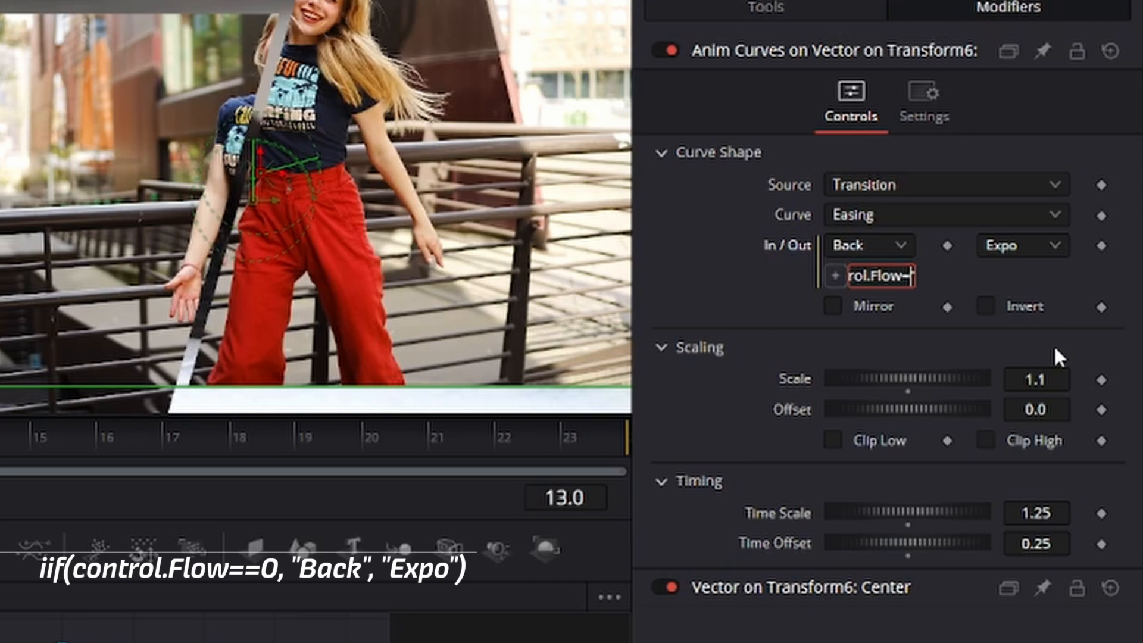
{"action": "type", "text": "0, \""}
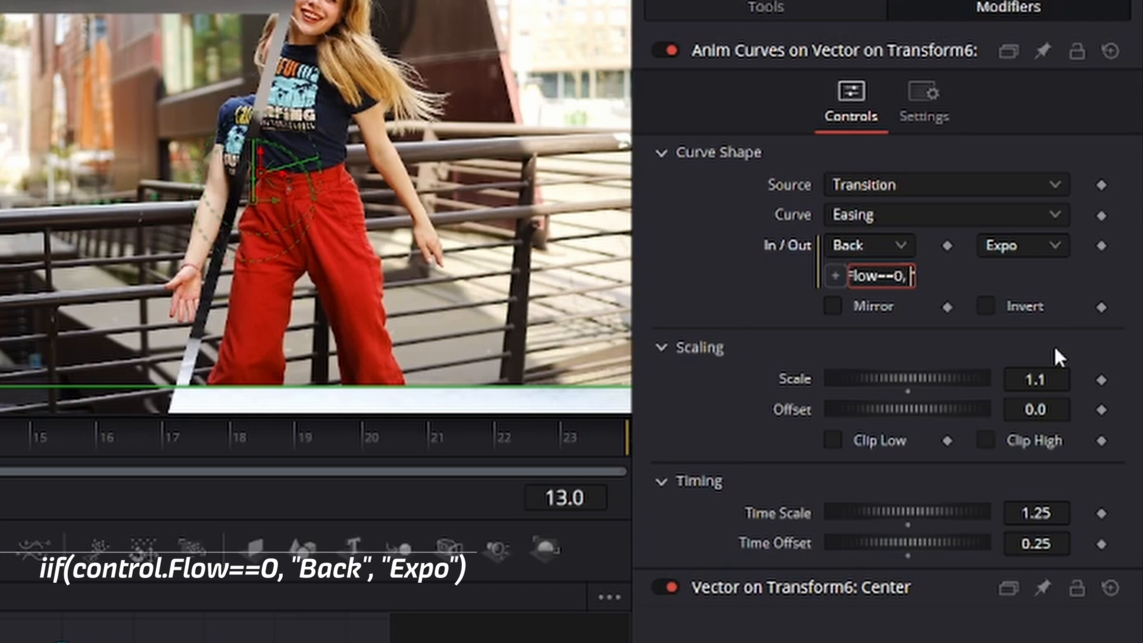
{"action": "type", "text": "Back\""}
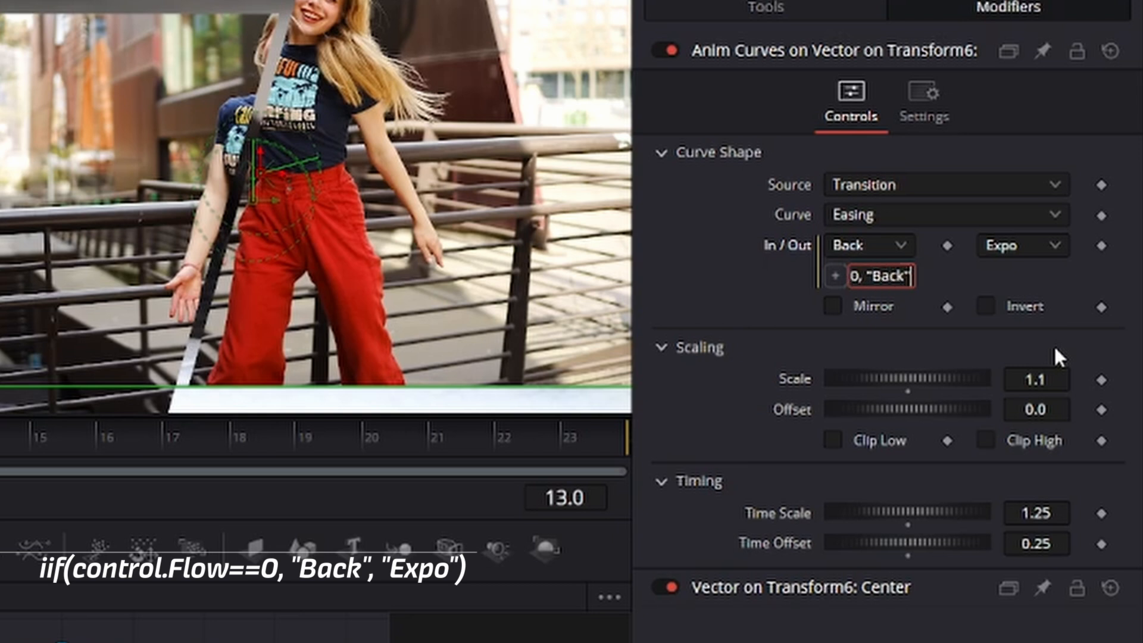
{"action": "type", "text": ", "}
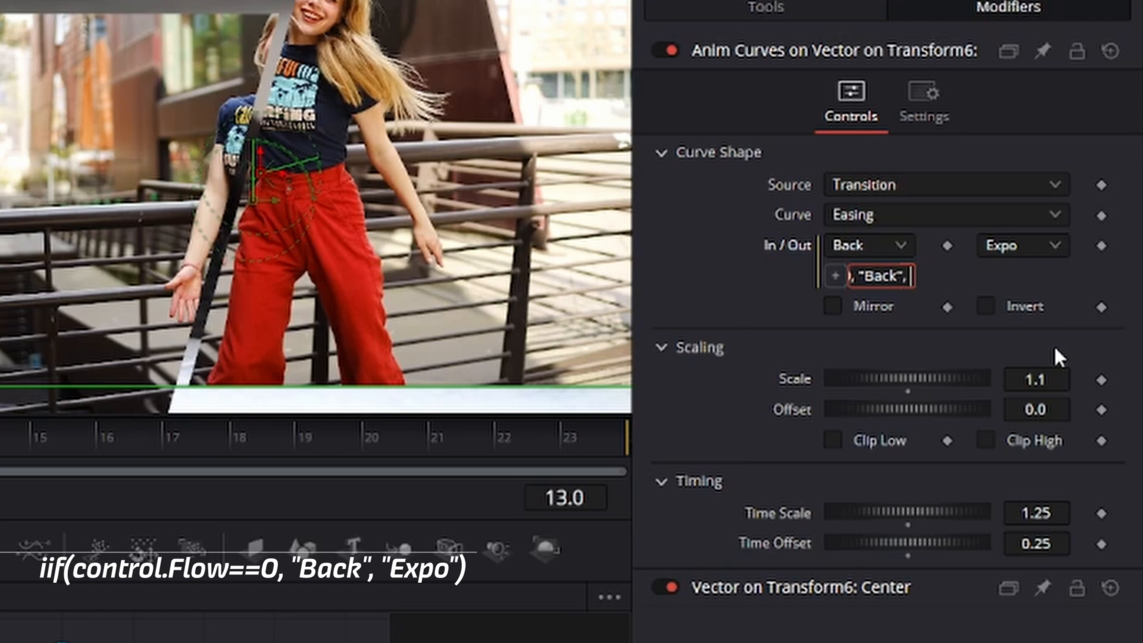
{"action": "type", "text": "\"Expo"}
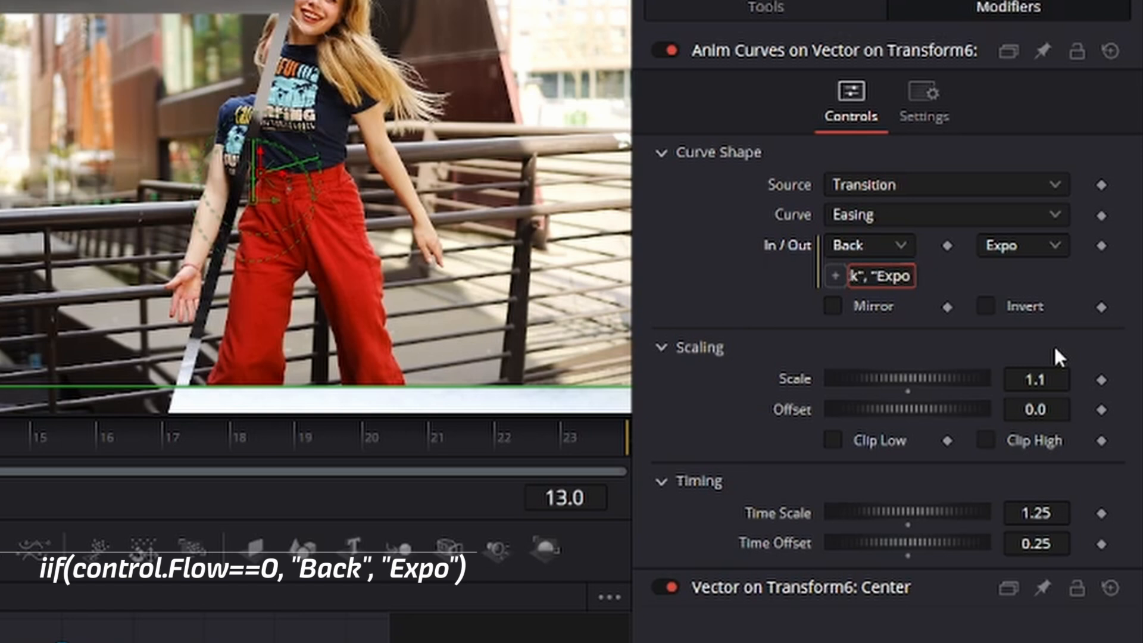
{"action": "type", "text": "\""}
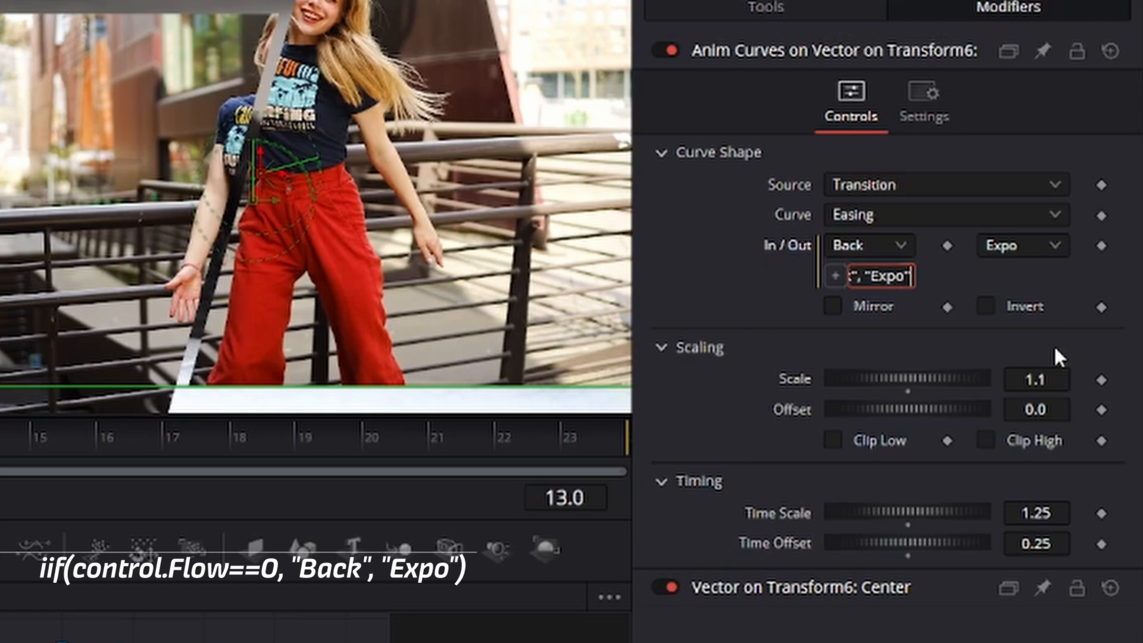
{"action": "type", "text": ")"}
{"action": "key", "text": "Tab"}
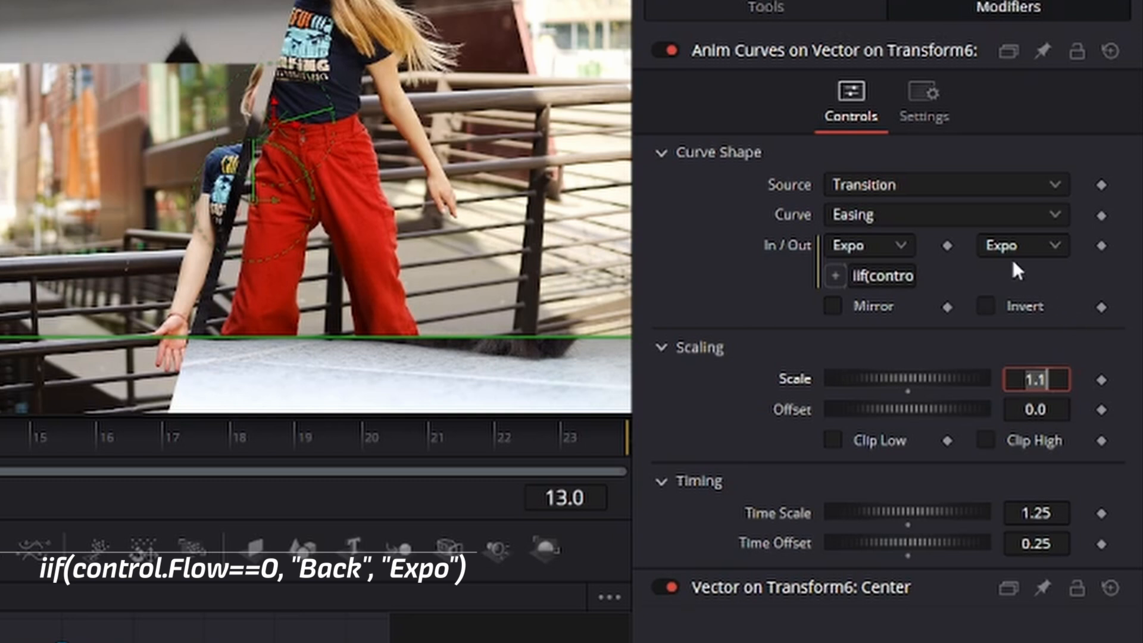
- Drive the Out easing of Transform6's Anim Curves modifier with the expression iif(control.Flow==0, "Expo", "Back")
{"action": "right_click", "coordinate": [1003, 232]}
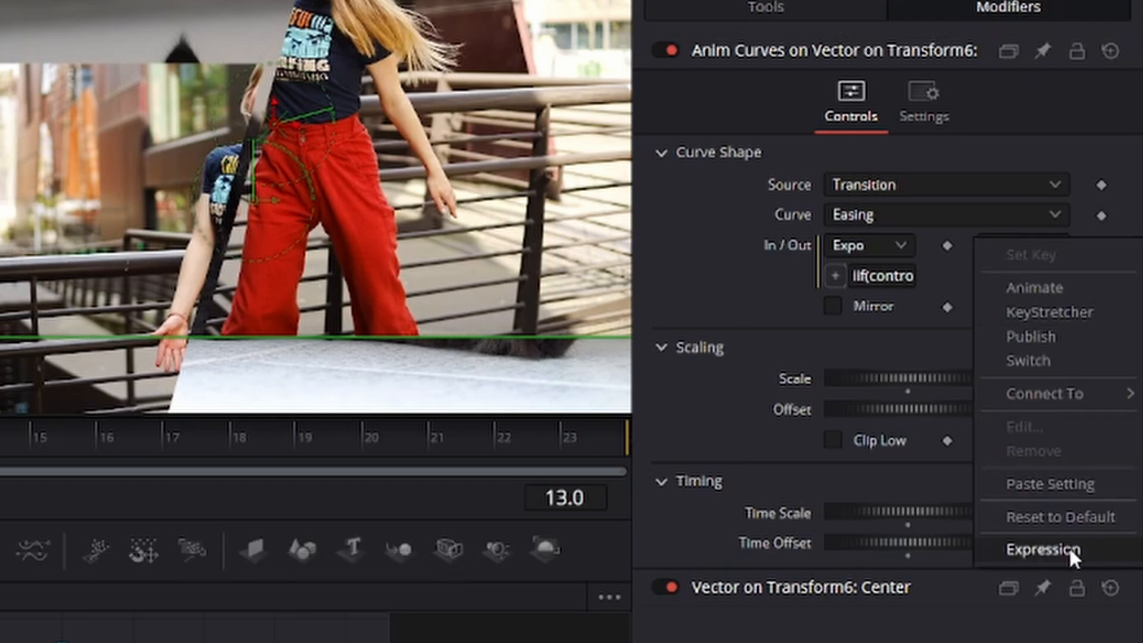
{"action": "left_click", "coordinate": [1043, 549]}
{"action": "left_click", "coordinate": [1011, 277]}
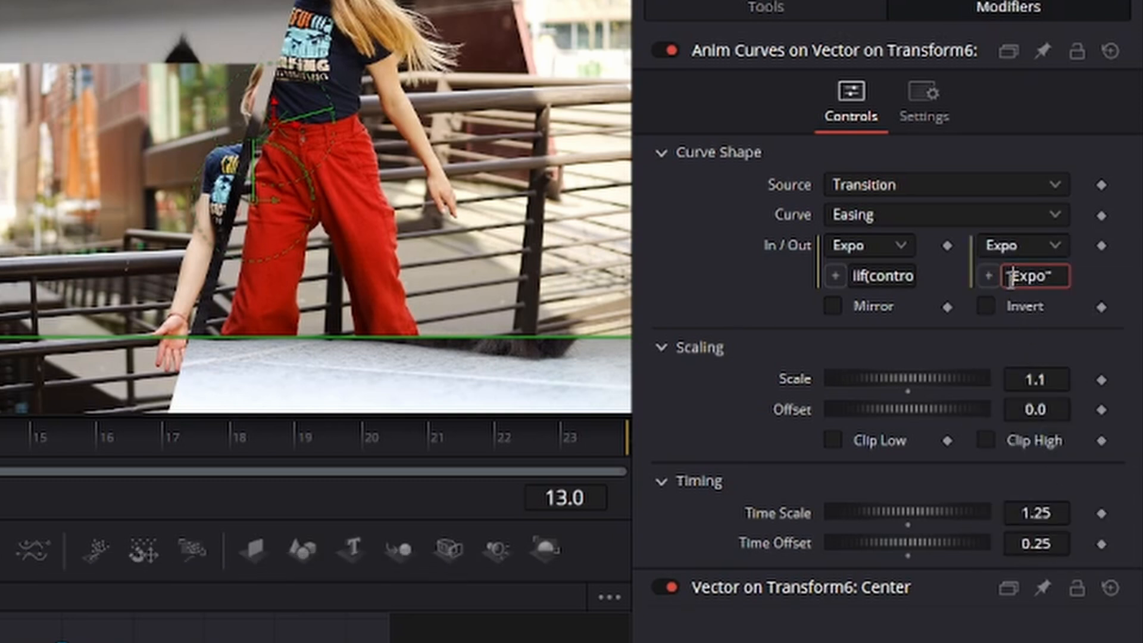
{"action": "type", "text": "iif(c"}
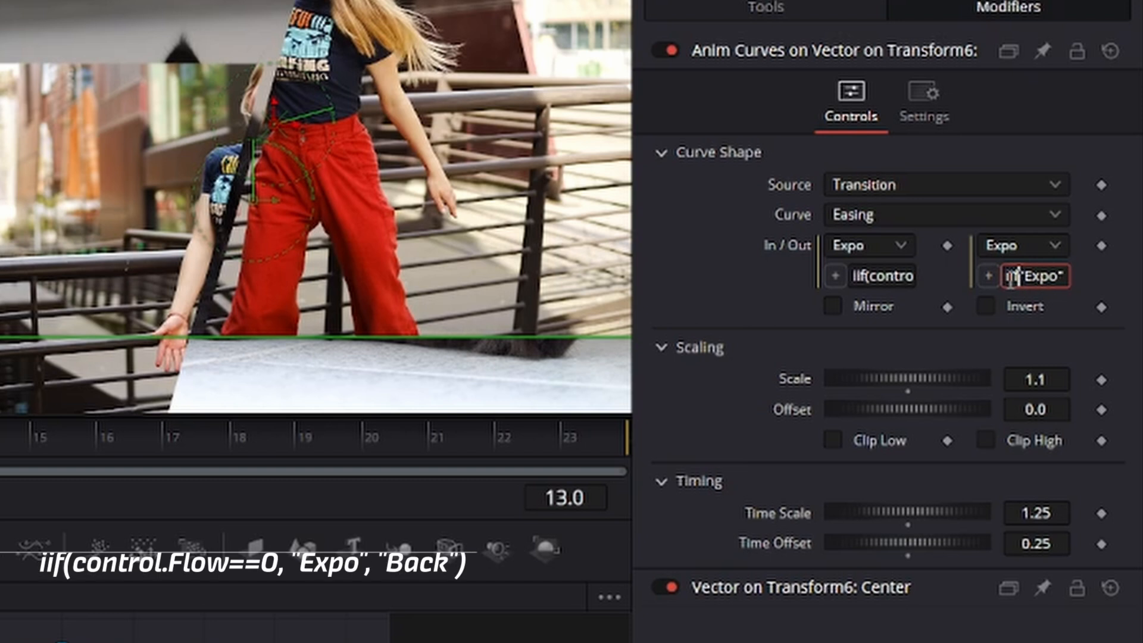
{"action": "type", "text": "ontrol"}
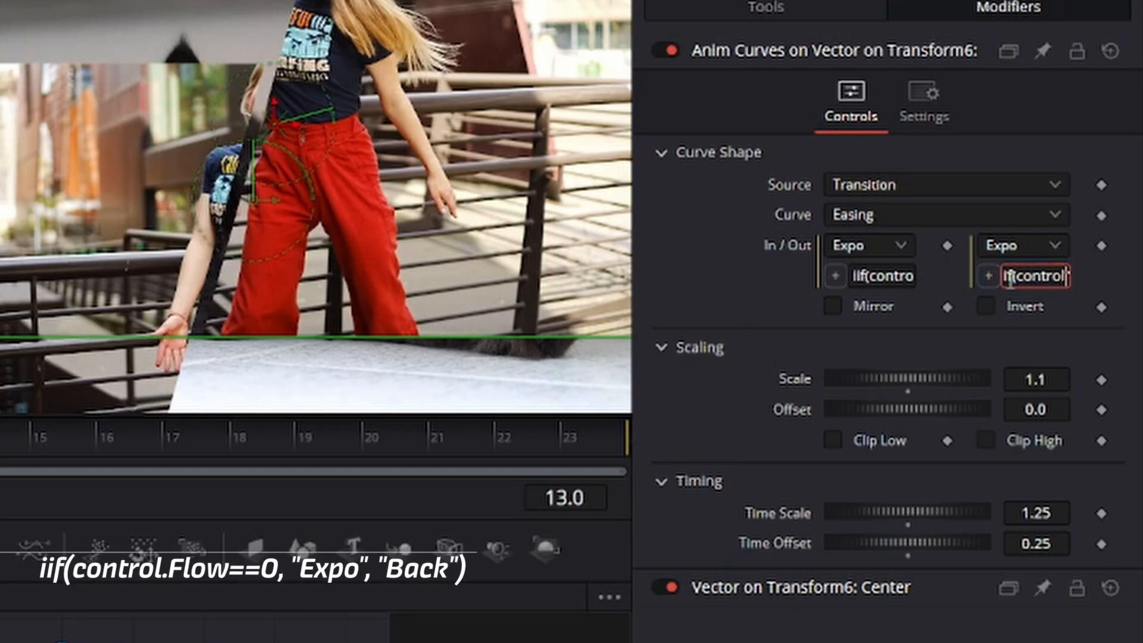
{"action": "type", "text": ".Flow"}
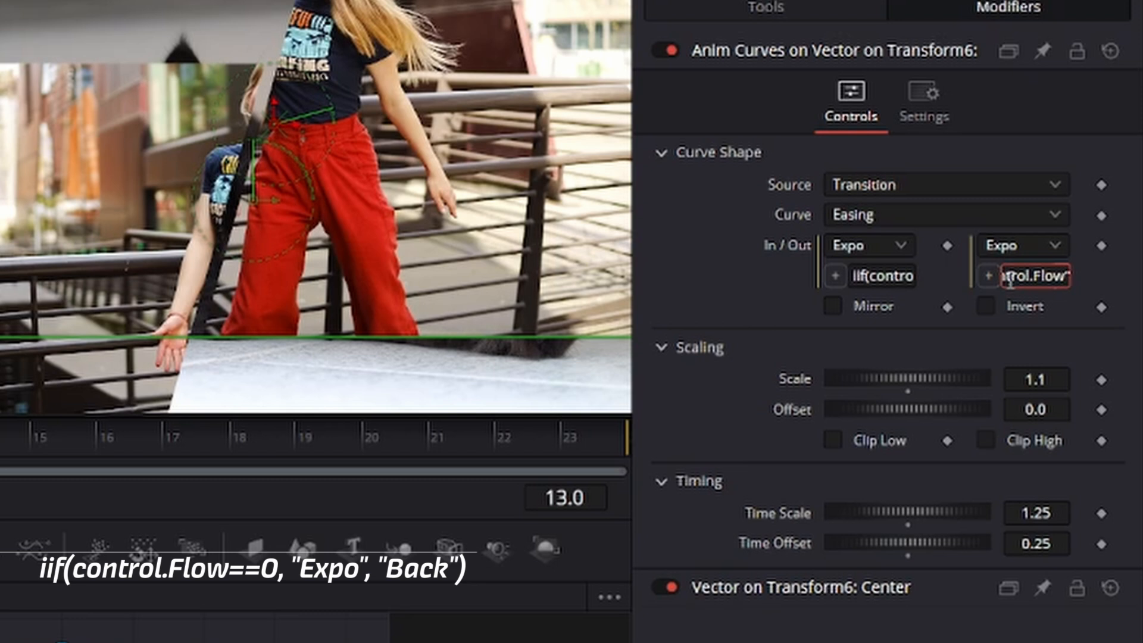
{"action": "type", "text": "==0"}
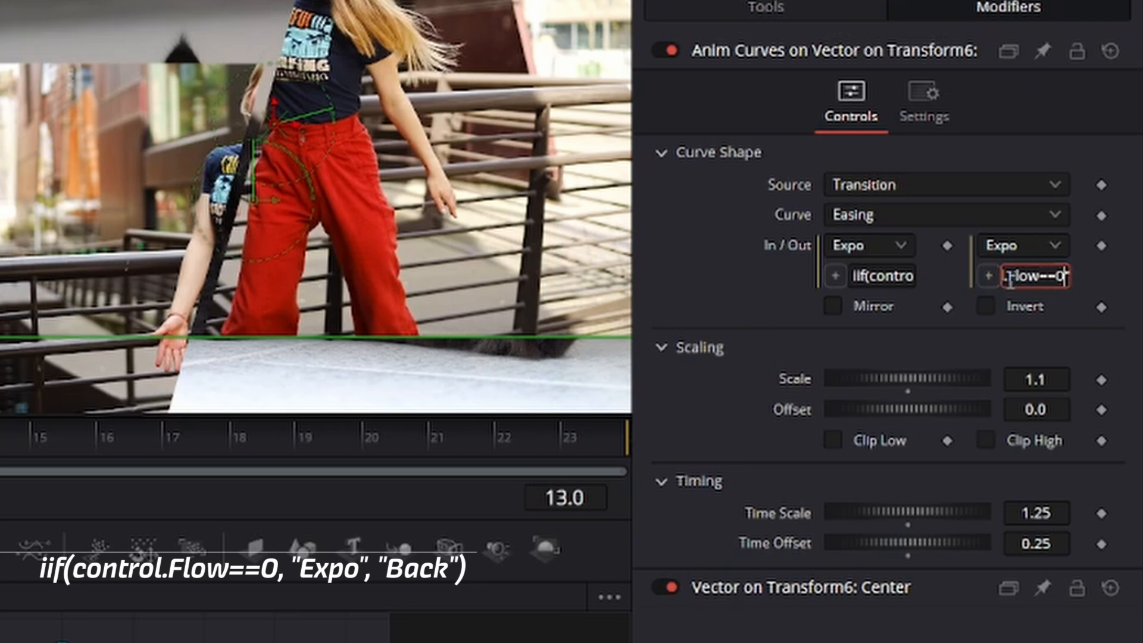
{"action": "type", "text": ", \"Expo"}
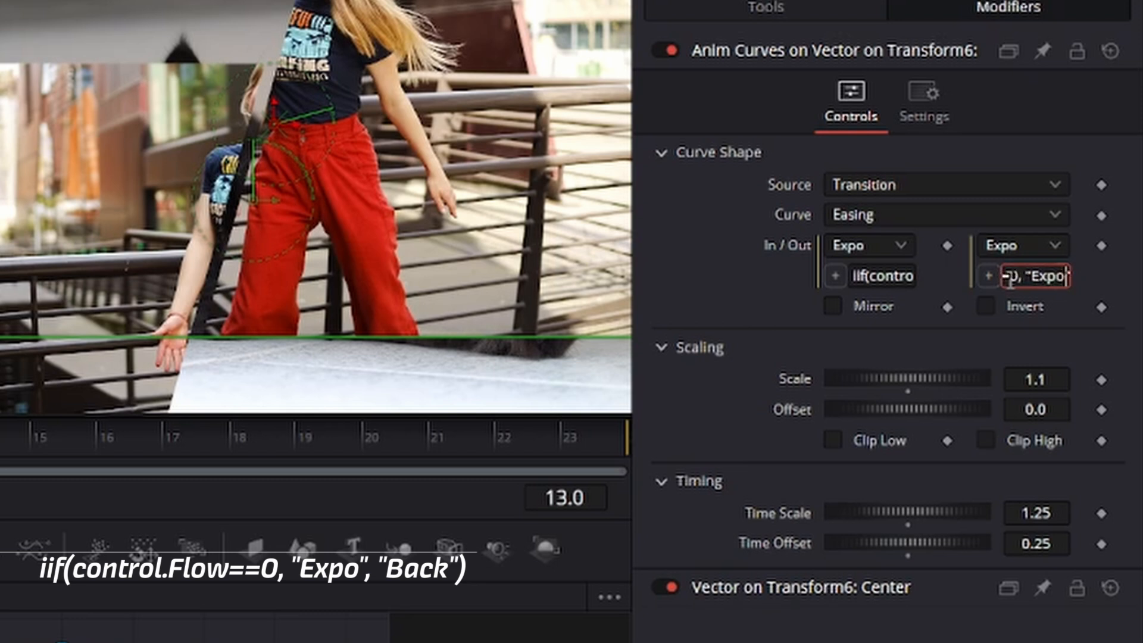
{"action": "type", "text": "\","}
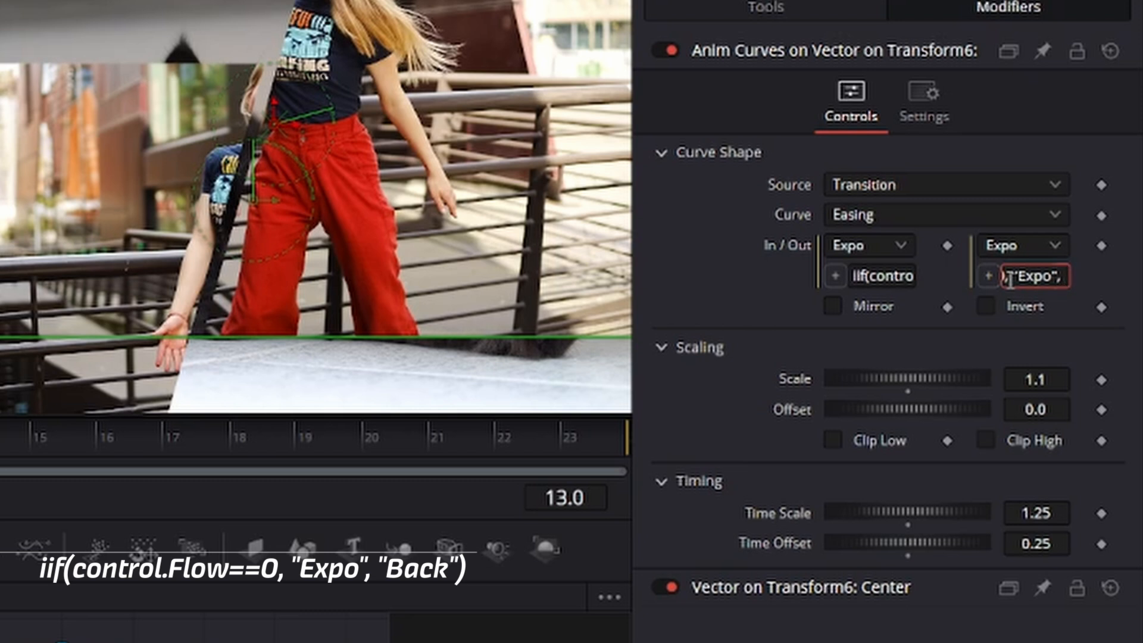
{"action": "type", "text": " \"Back\""}
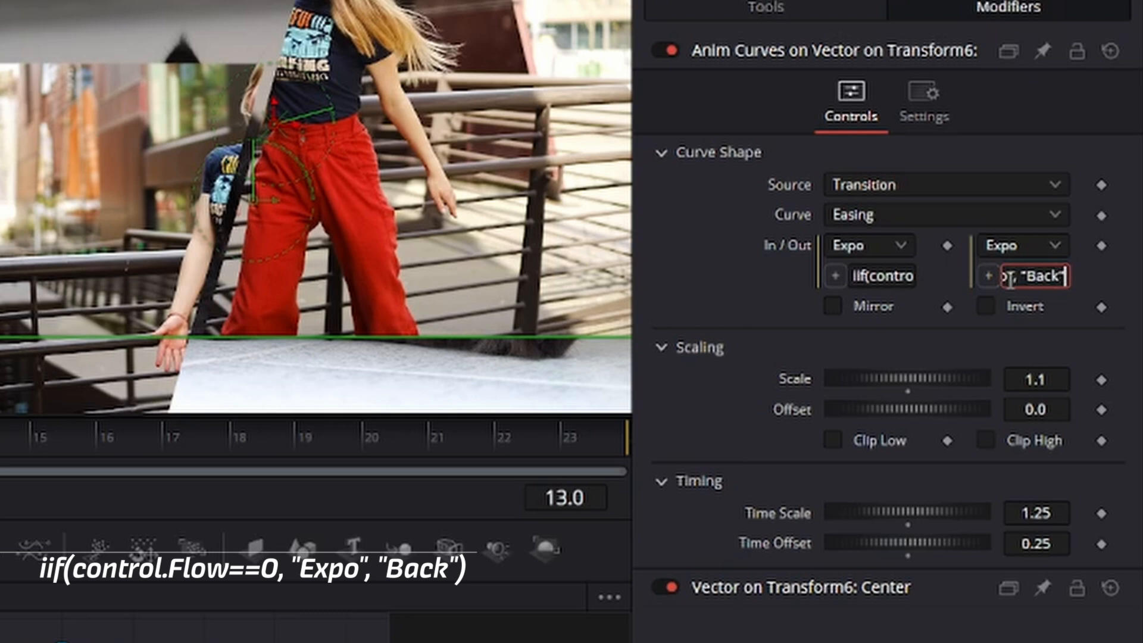
{"action": "type", "text": ")"}
{"action": "key", "text": "Tab"}
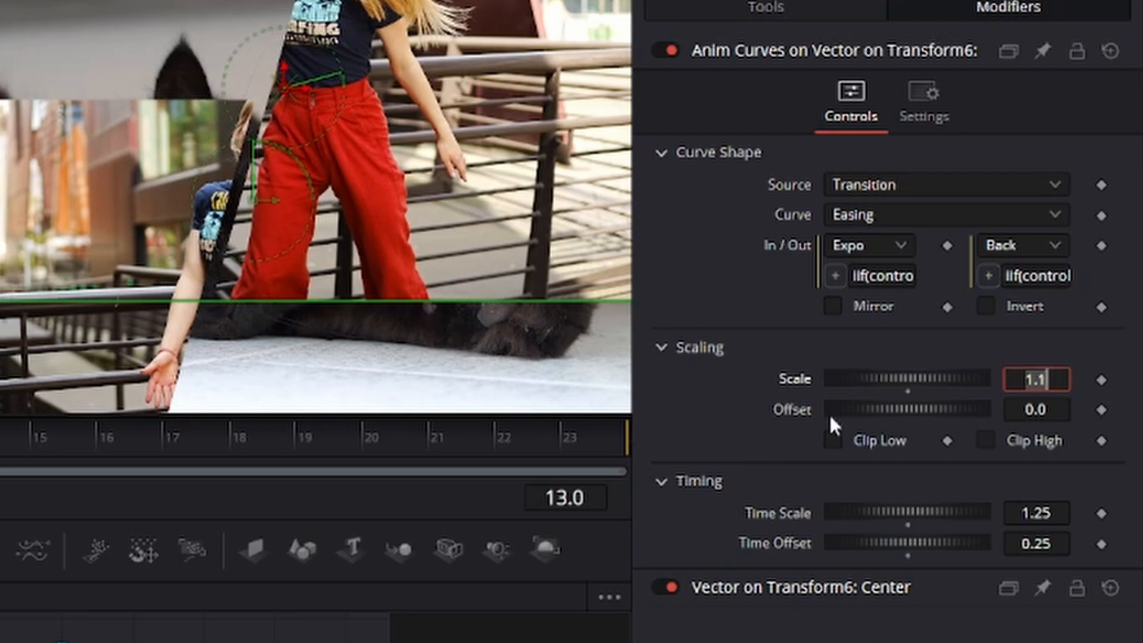
- Drive the Offset of Transform6's Anim Curves modifier with the expression iif(control.Flow==0, 0.0, 1.1)
{"action": "right_click", "coordinate": [794, 408]}
{"action": "left_click", "coordinate": [857, 642]}
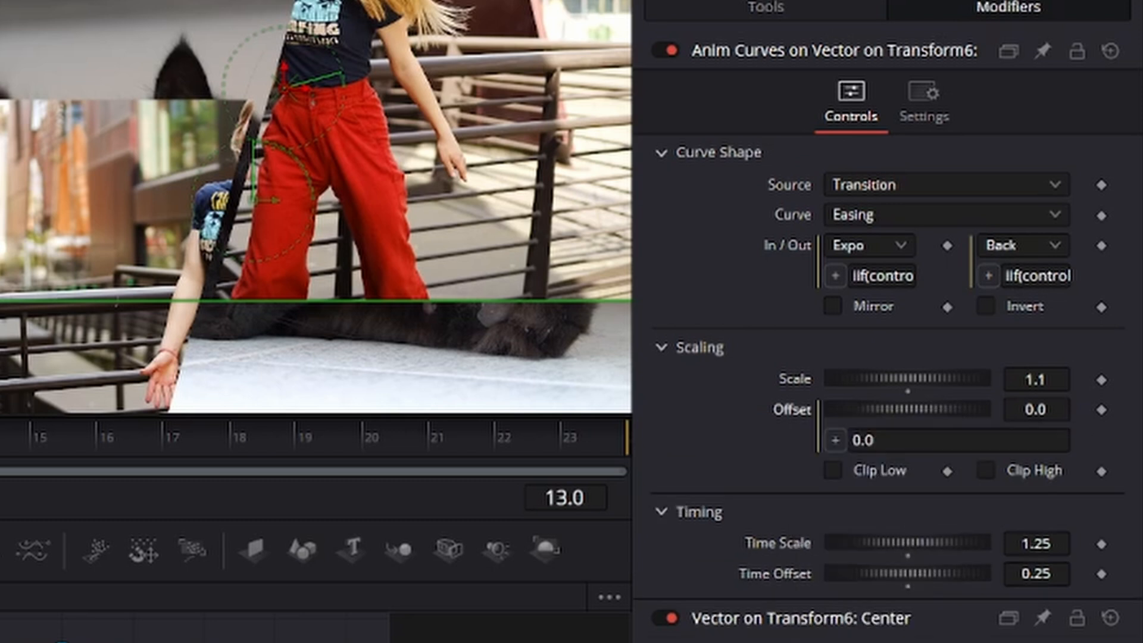
{"action": "left_click", "coordinate": [855, 440]}
{"action": "type", "text": "iif"}
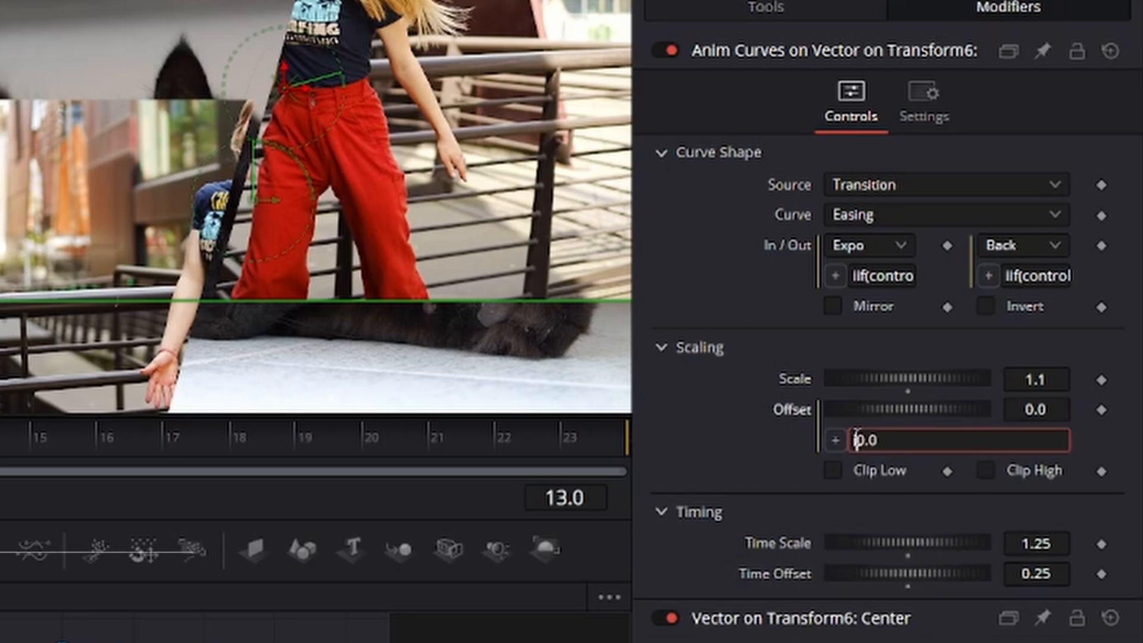
{"action": "type", "text": "("}
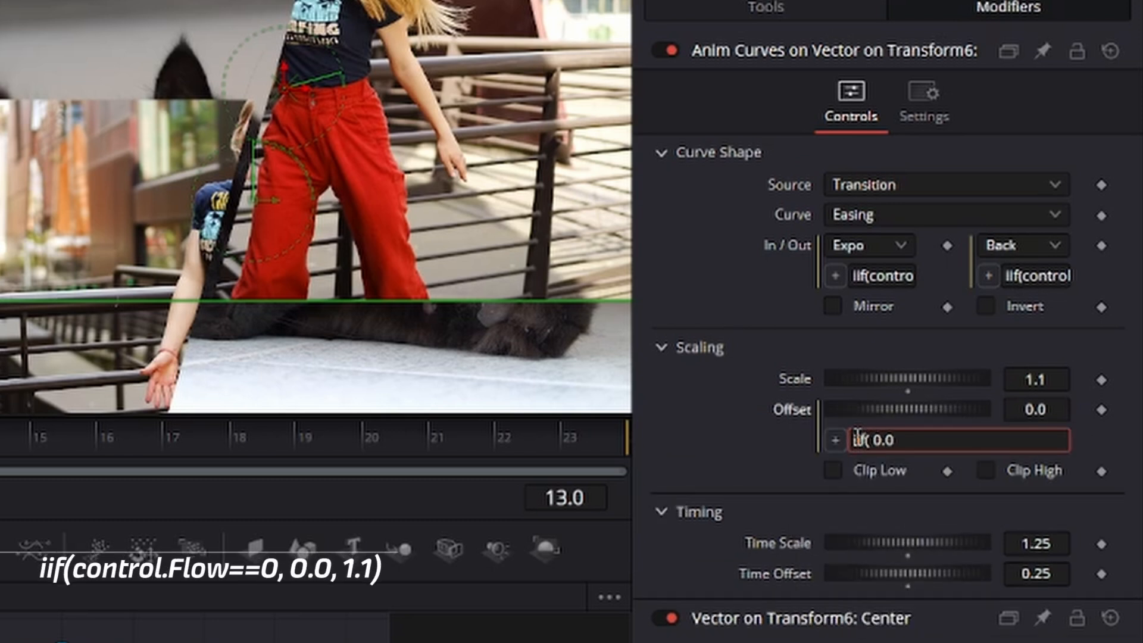
{"action": "type", "text": "control/F"}
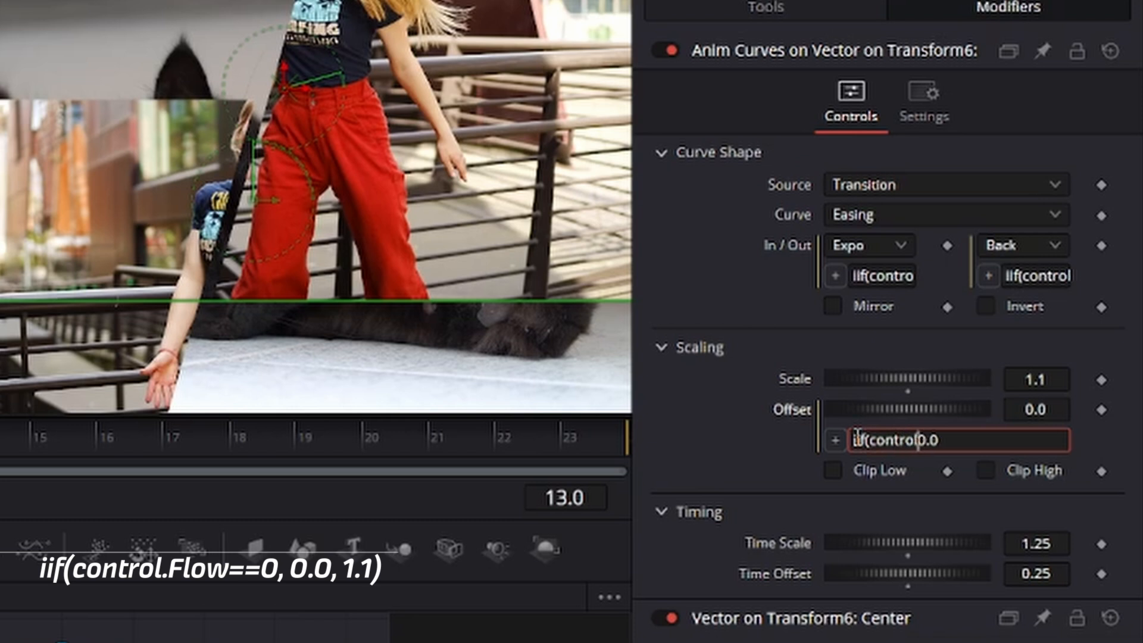
{"action": "type", "text": "low==0,"}
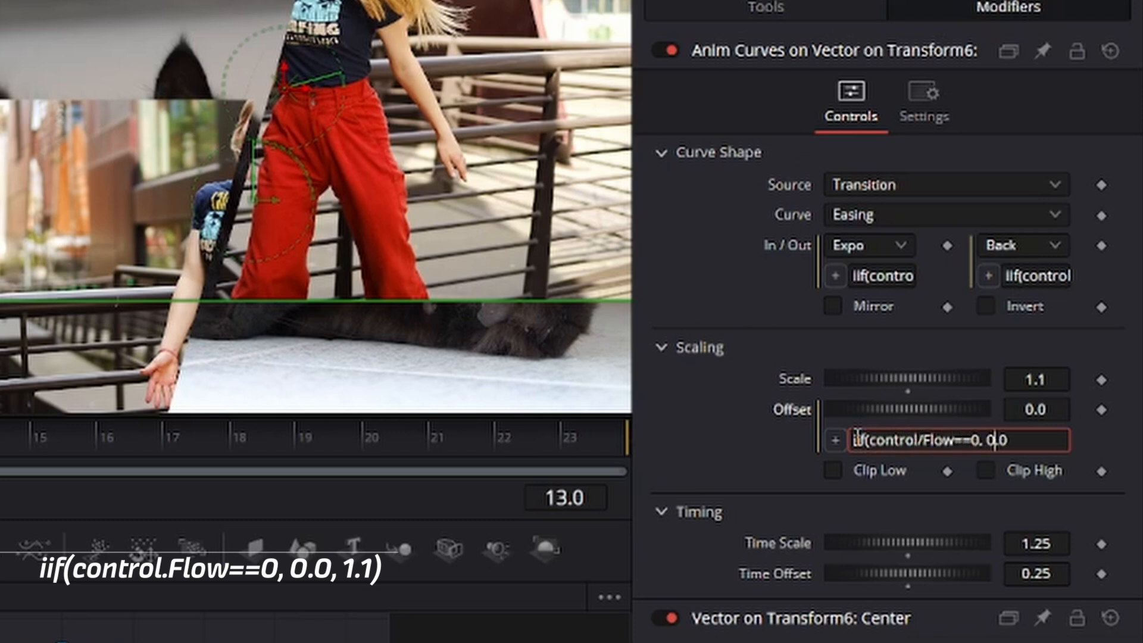
{"action": "key", "text": "End"}
{"action": "type", "text": ", 1.1"}
{"action": "key", "text": "Tab"}
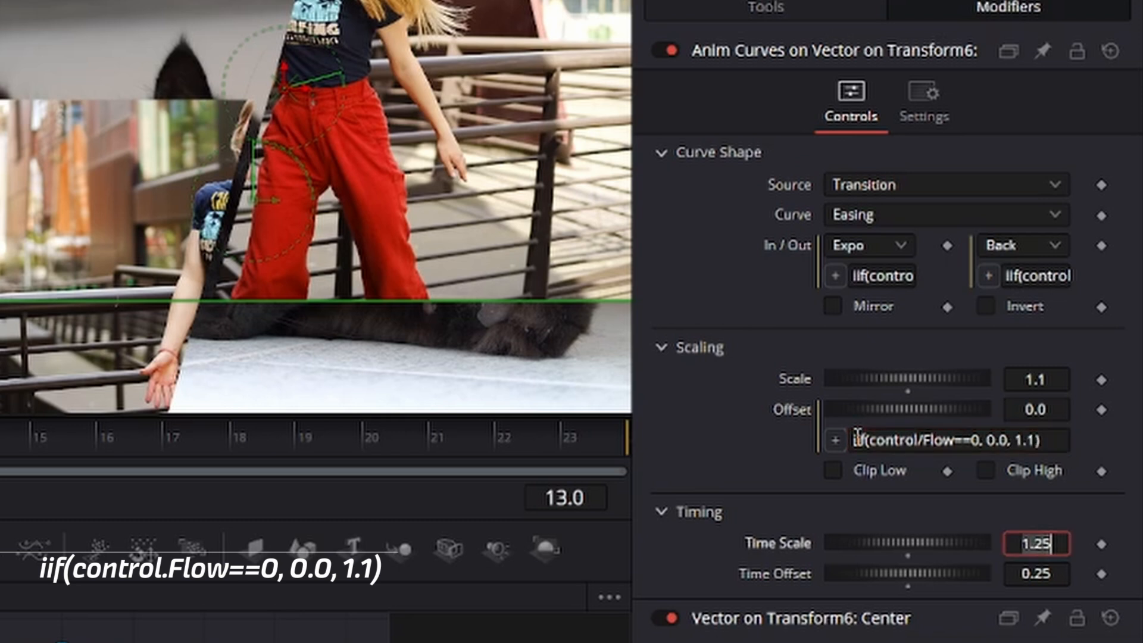
{"action": "left_click", "coordinate": [923, 441]}
{"action": "key", "text": "BackSpace"}
{"action": "type", "text": "."}
{"action": "key", "text": "Tab"}
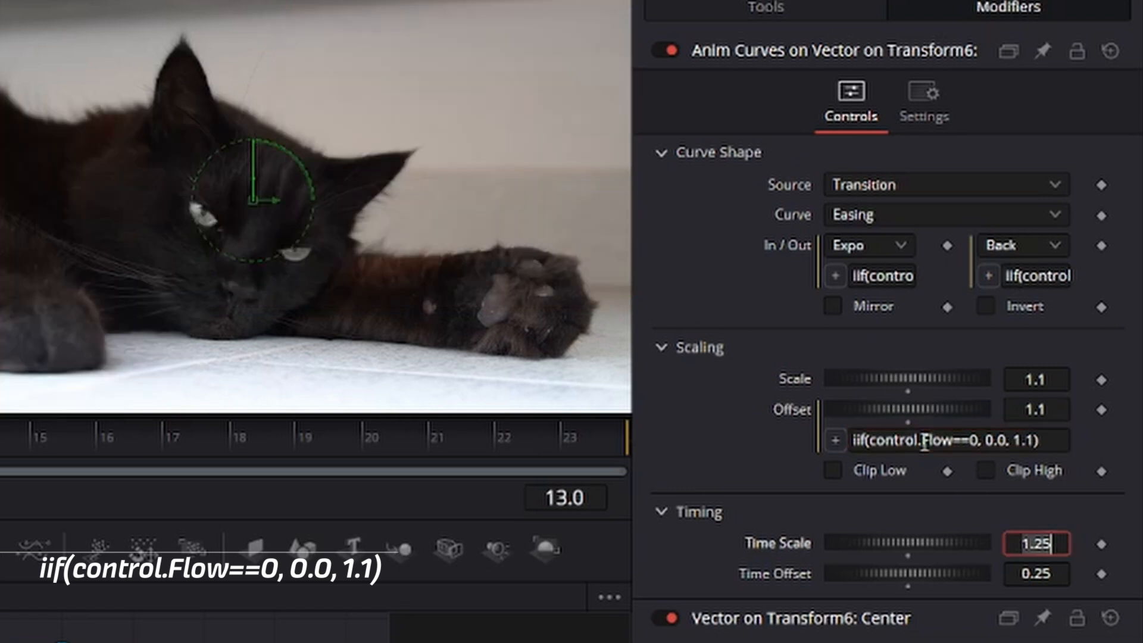
- Drive the Scale of Transform6's Anim Curves modifier with the expression iif(control.Flow==0, 1.1, -1.1)
{"action": "right_click", "coordinate": [798, 377]}
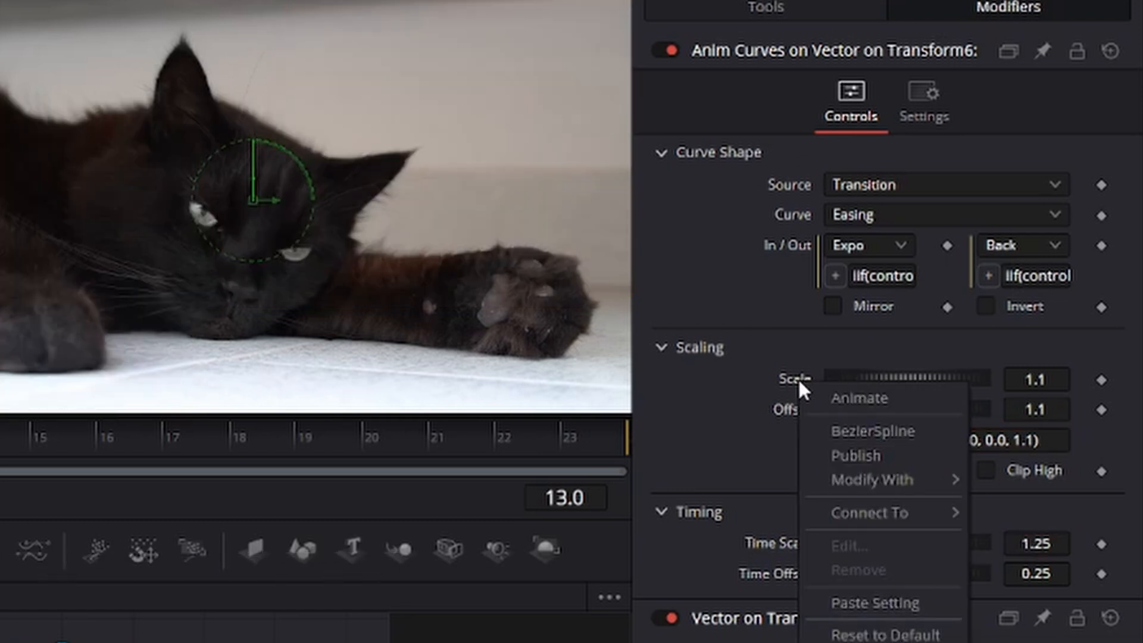
{"action": "left_click", "coordinate": [857, 641]}
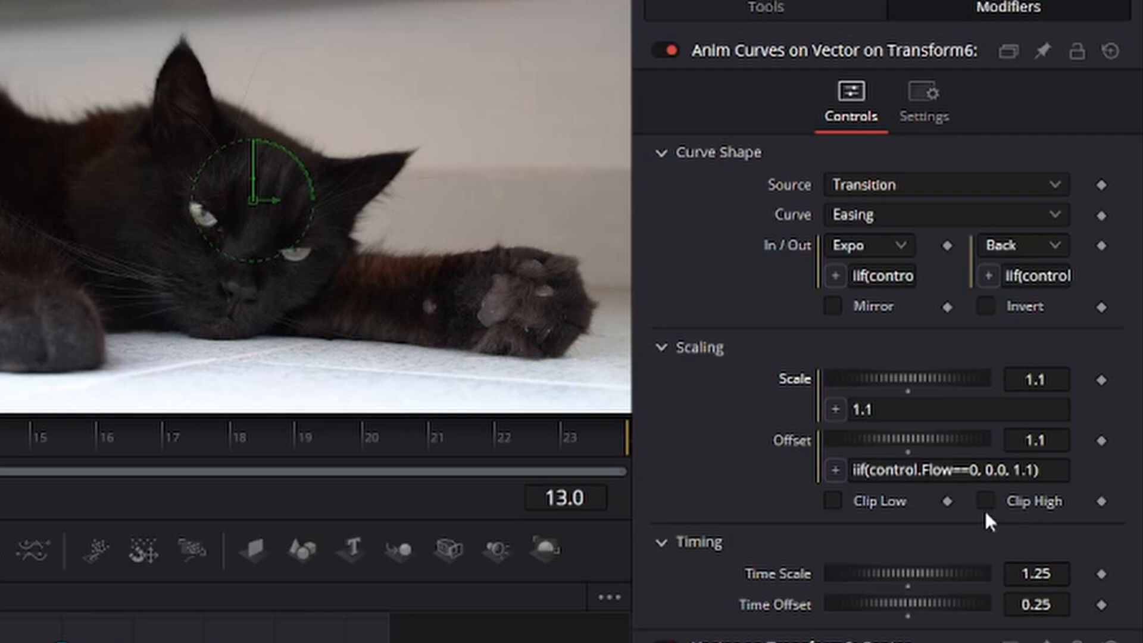
{"action": "left_click", "coordinate": [858, 409]}
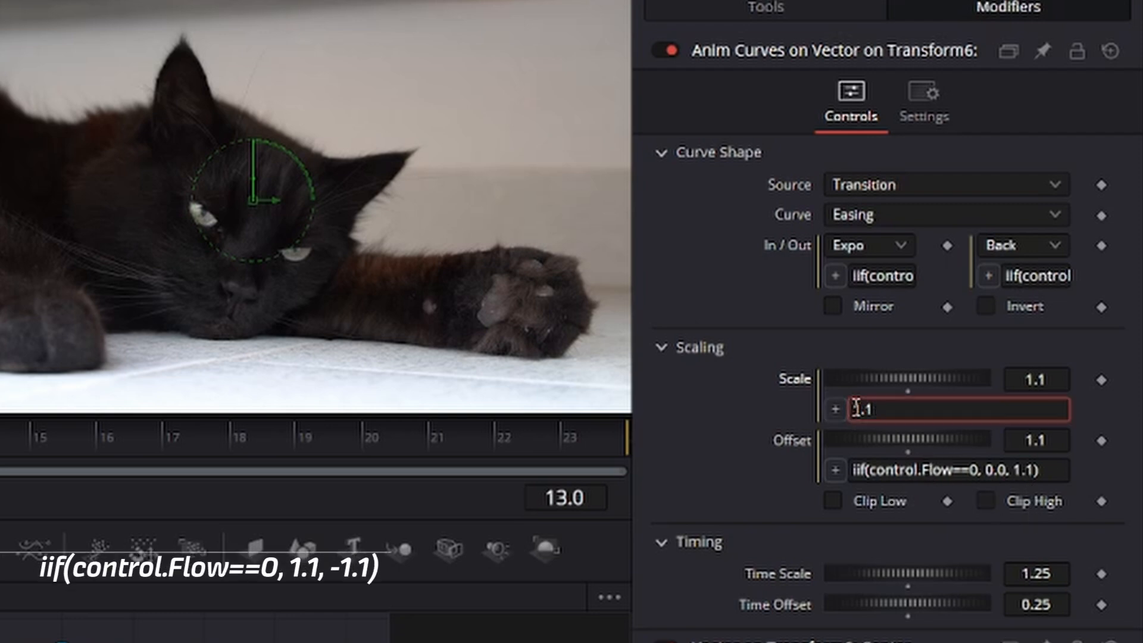
{"action": "type", "text": "iif(control."}
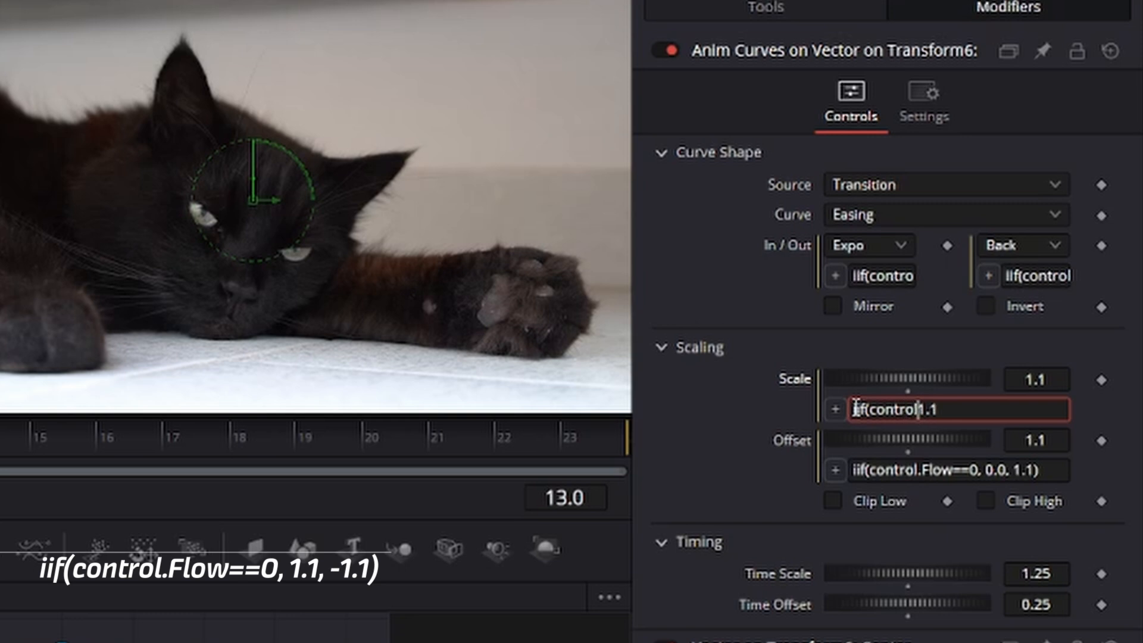
{"action": "type", "text": "Flow==0,"}
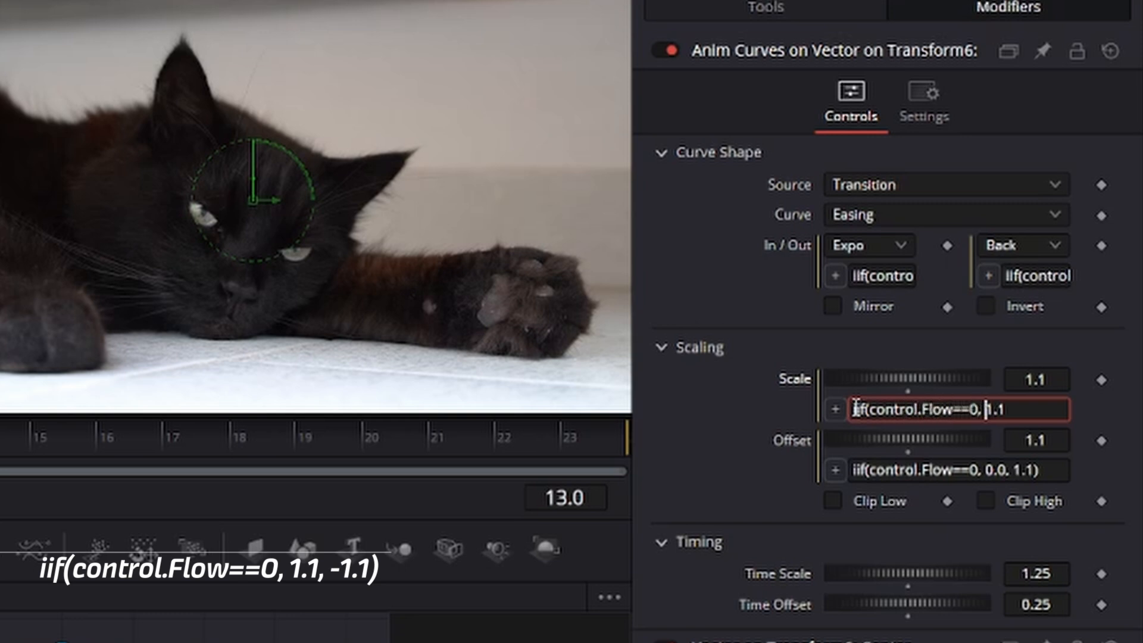
{"action": "key", "text": "Right"}
{"action": "key", "text": "Right"}
{"action": "type", "text": ", -1.1"}
{"action": "key", "text": "Tab"}
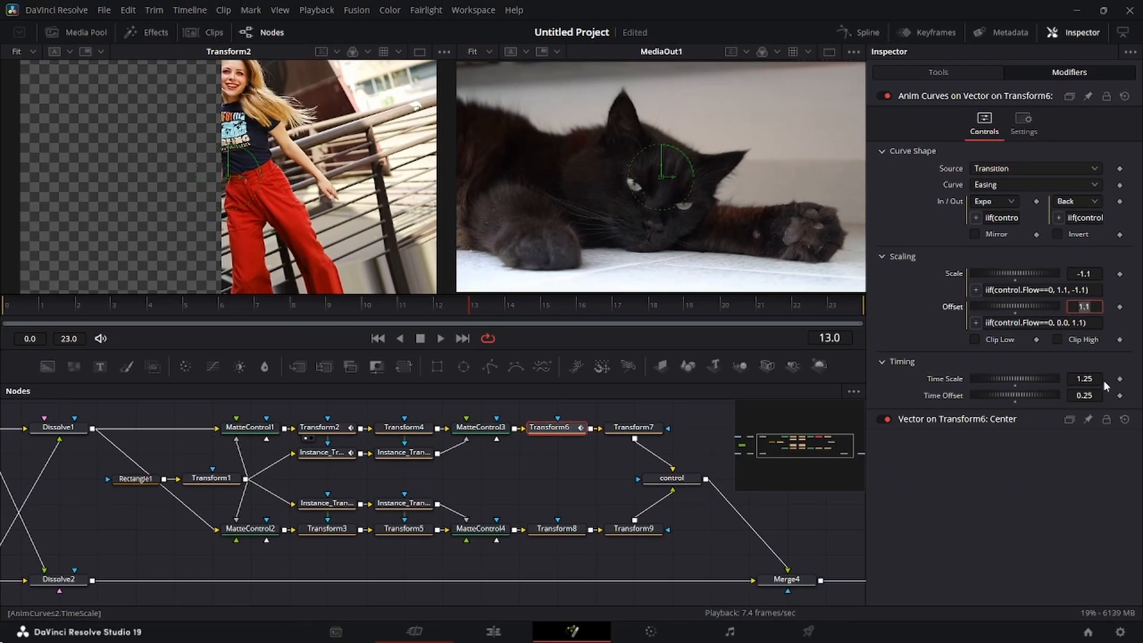
- Drive the Time Offset of Transform6's Anim Curves modifier with the expression iif(control.Flow==0, 0.25, 0)
{"action": "right_click", "coordinate": [942, 400]}
{"action": "left_click", "coordinate": [978, 551]}
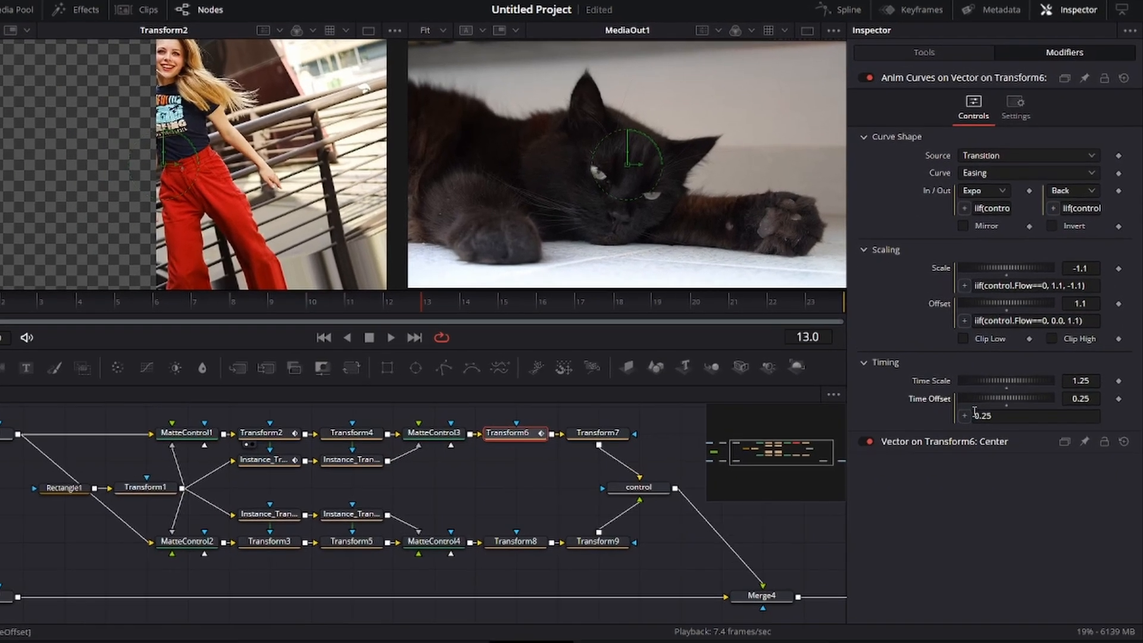
{"action": "left_click", "coordinate": [985, 411]}
{"action": "type", "text": "iif"}
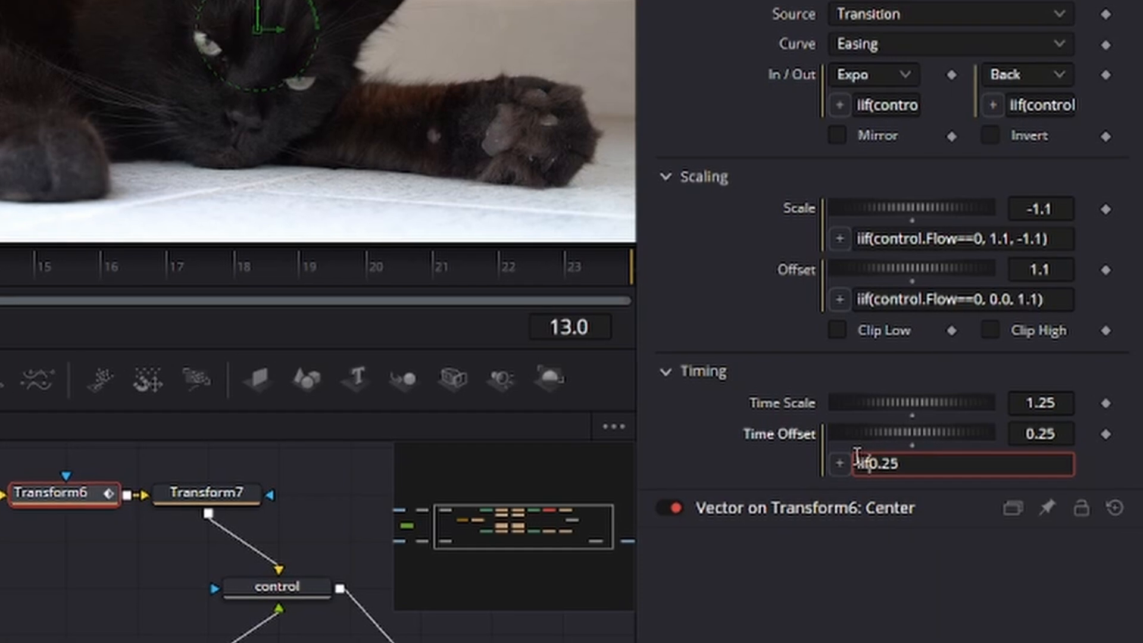
{"action": "type", "text": "(control."}
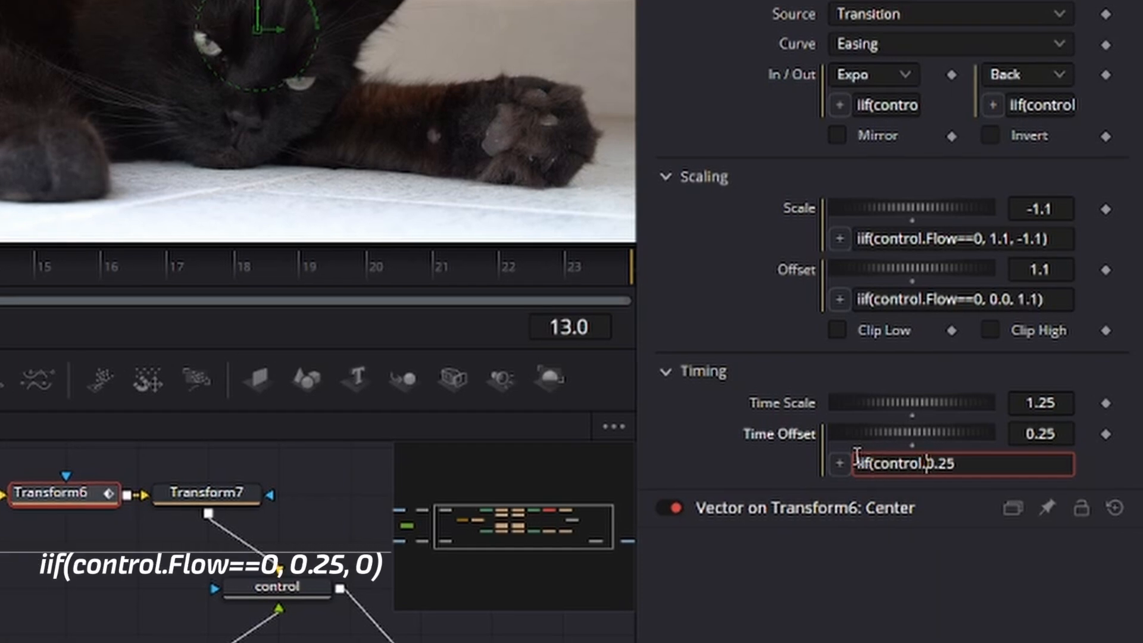
{"action": "type", "text": "Flow==0,"}
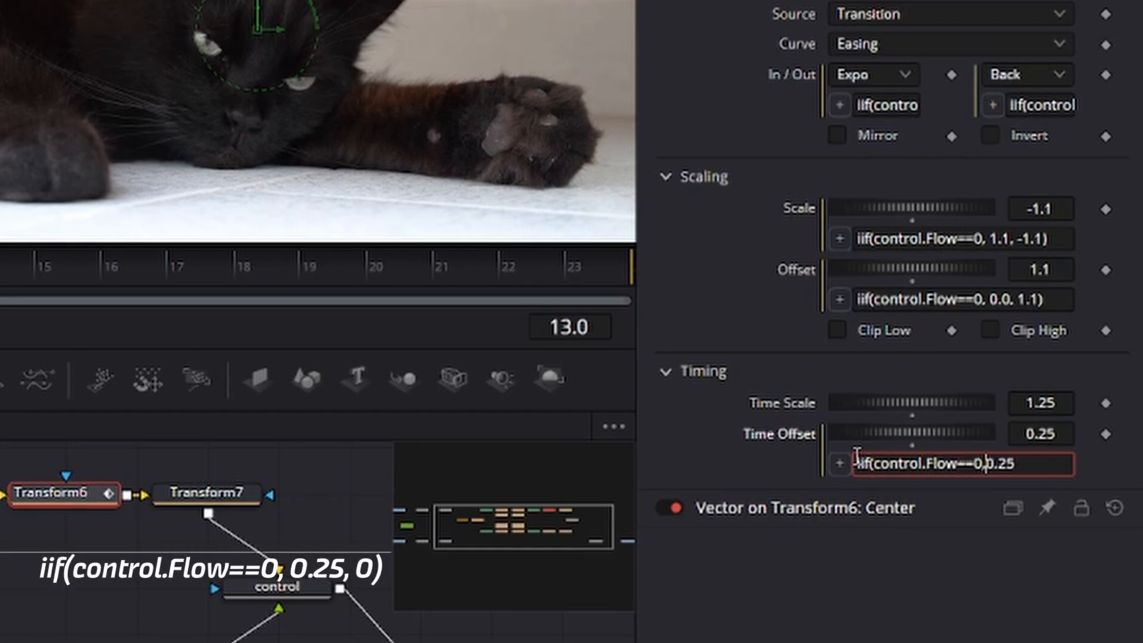
{"action": "key", "text": "Right"}
{"action": "key", "text": "Right"}
{"action": "key", "text": "Right"}
{"action": "key", "text": "Right"}
{"action": "type", "text": ", 0)"}
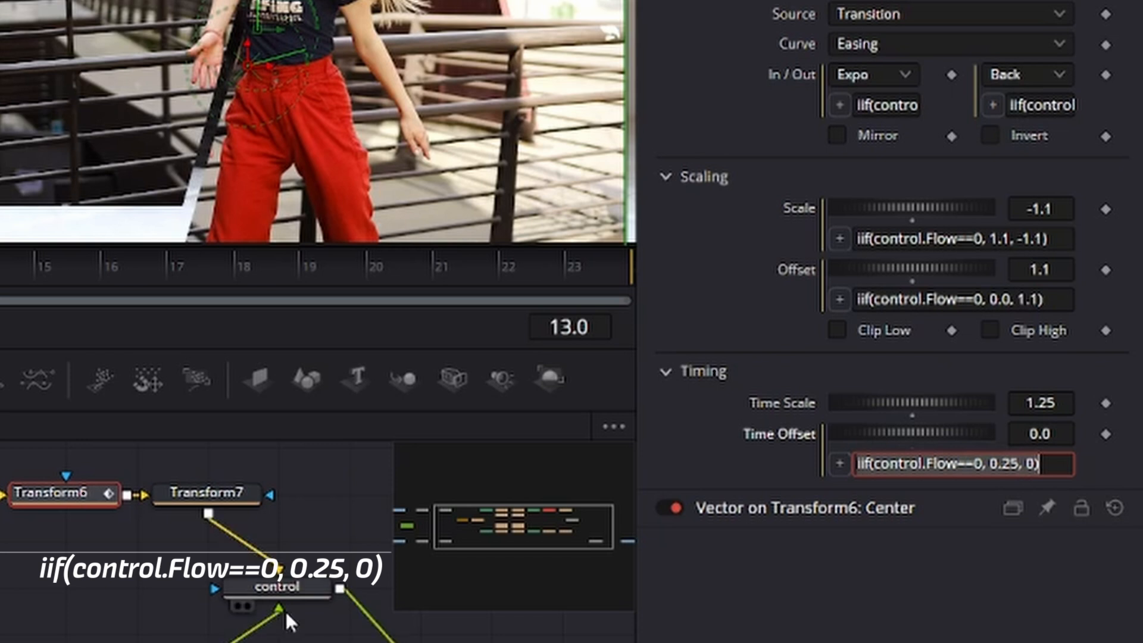
- Play the composition from the start to check the transition's entry motion, then stop playback
{"action": "scroll", "coordinate": [301, 631], "scroll_direction": "right", "scroll_amount": 5}
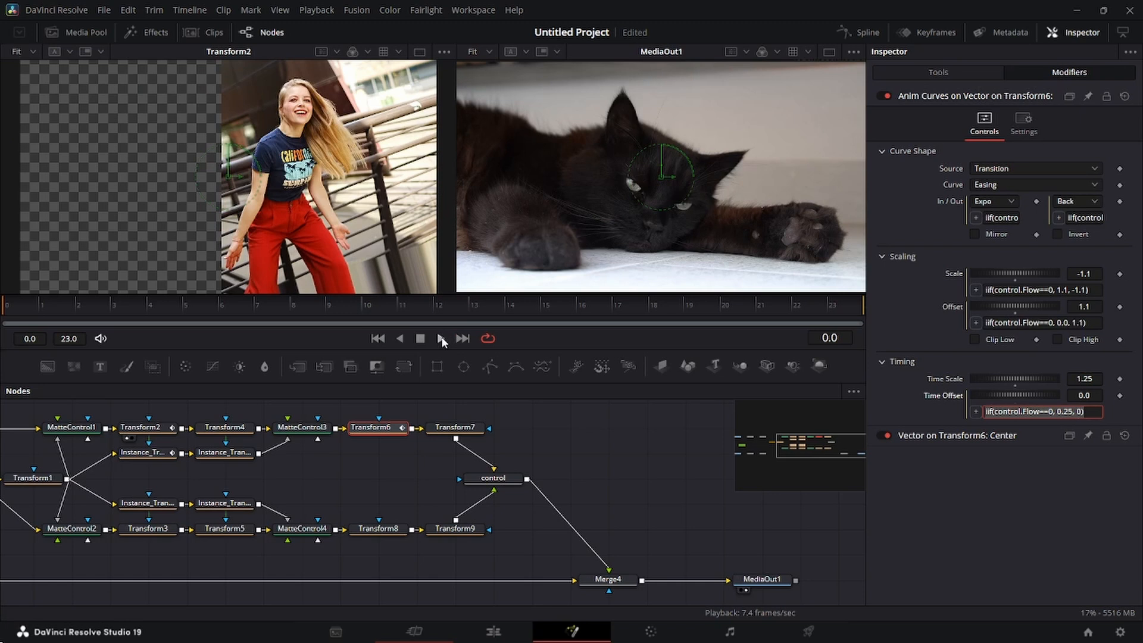
{"action": "left_click", "coordinate": [441, 338]}
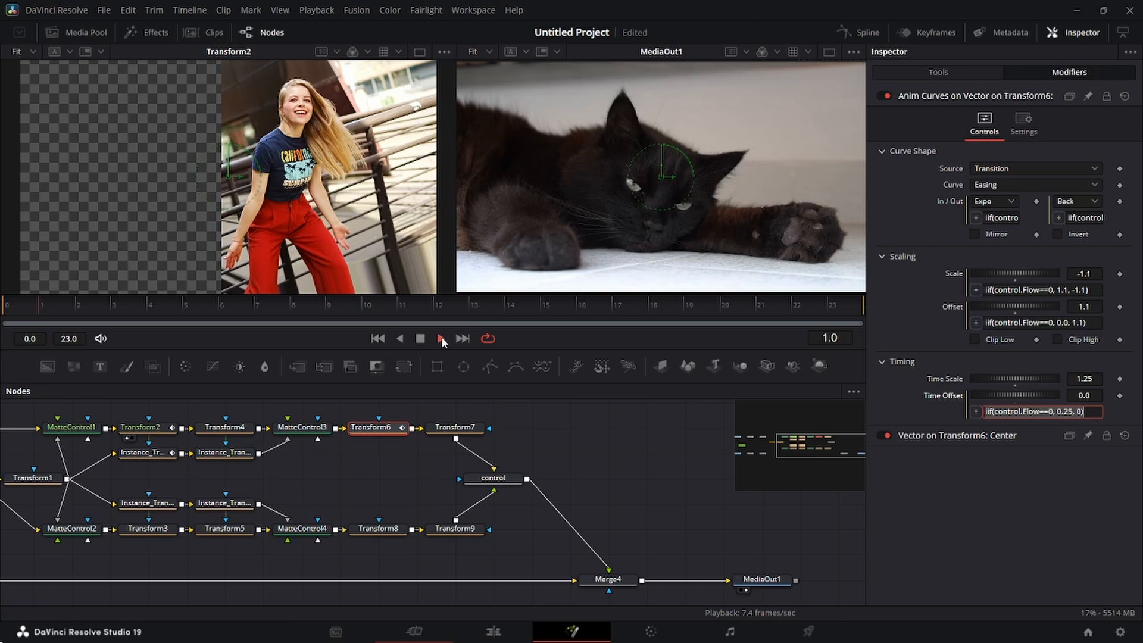
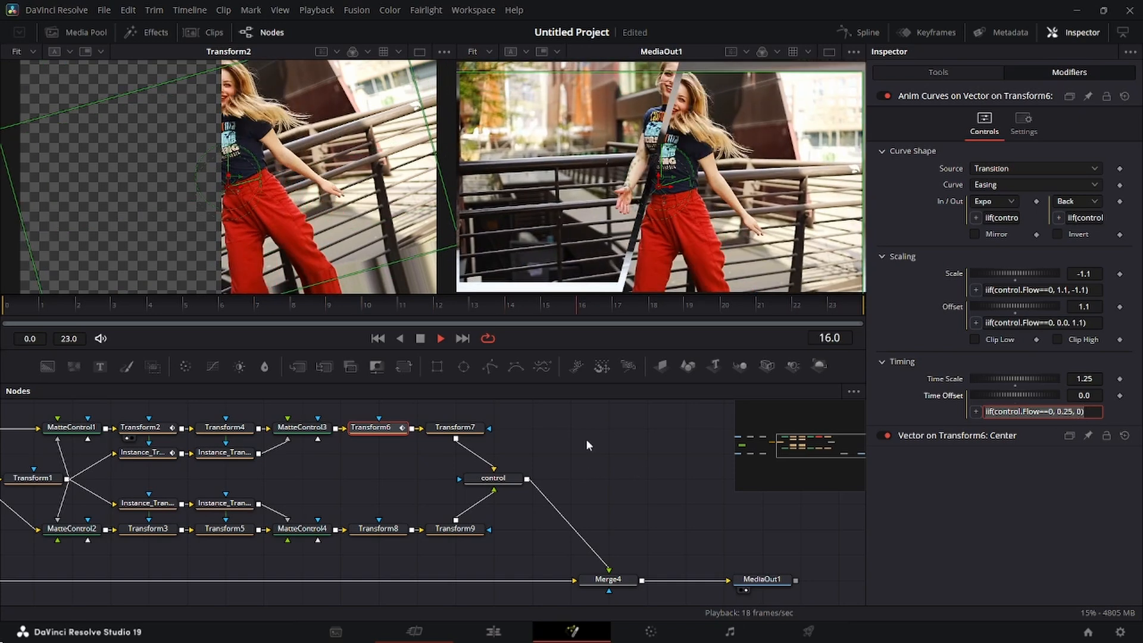
{"action": "left_click", "coordinate": [423, 340]}
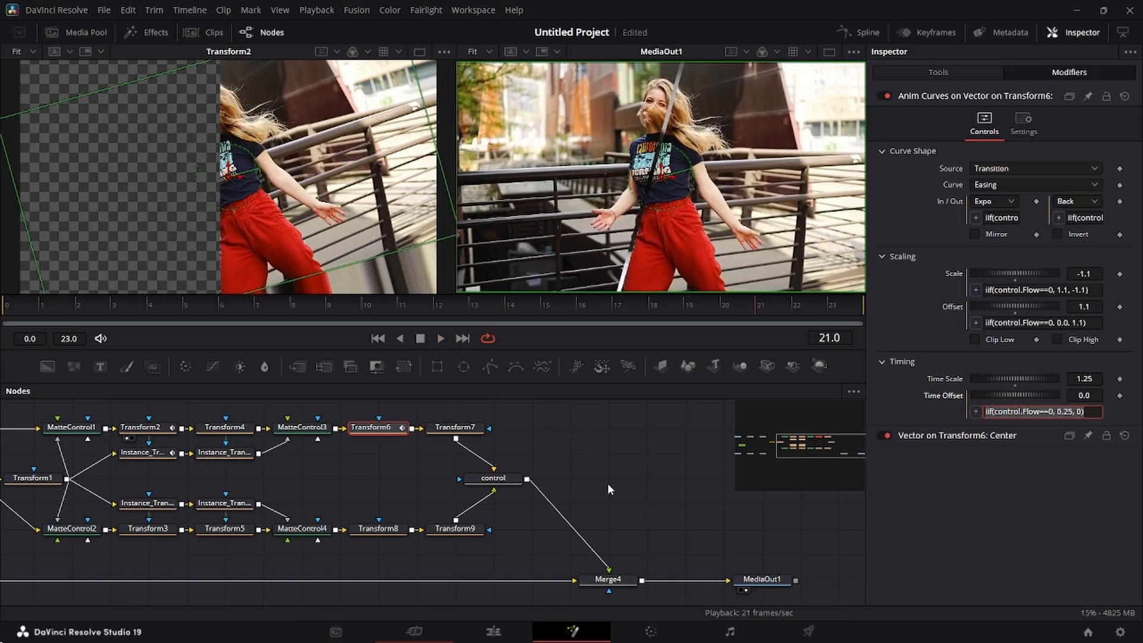
- Hide the Inspector and move the Background1 node slightly closer to Merge1 and Merge2
{"action": "scroll", "coordinate": [608, 485], "scroll_direction": "left", "scroll_amount": 5}
{"action": "scroll", "coordinate": [608, 485], "scroll_direction": "down", "scroll_amount": 1}
{"action": "left_click", "coordinate": [1078, 33]}
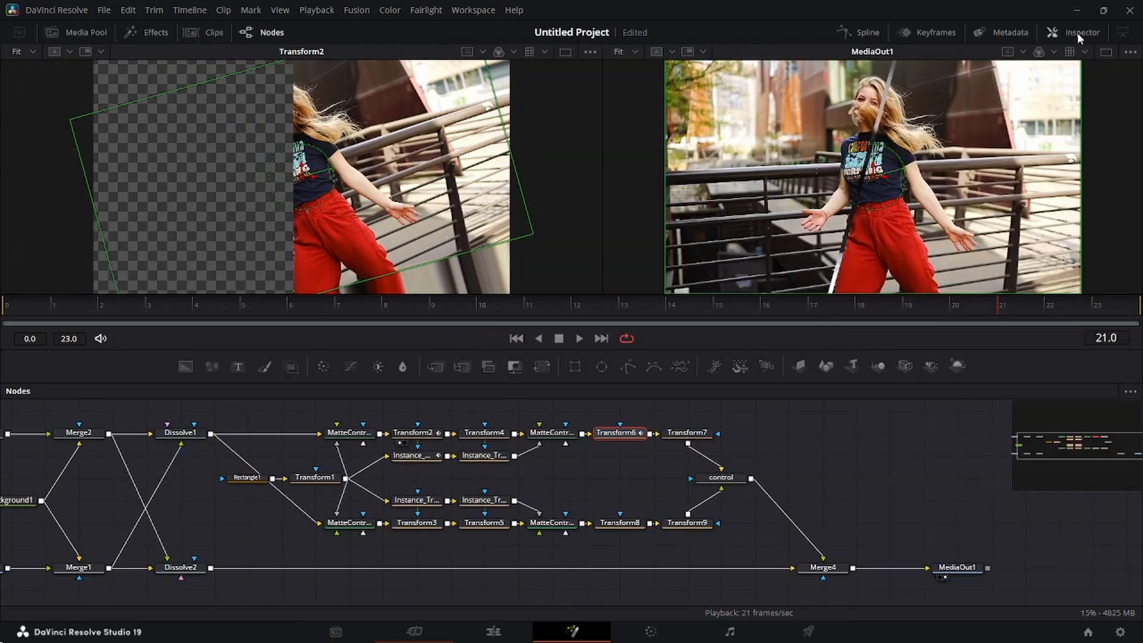
{"action": "scroll", "coordinate": [814, 506], "scroll_direction": "left", "scroll_amount": 5}
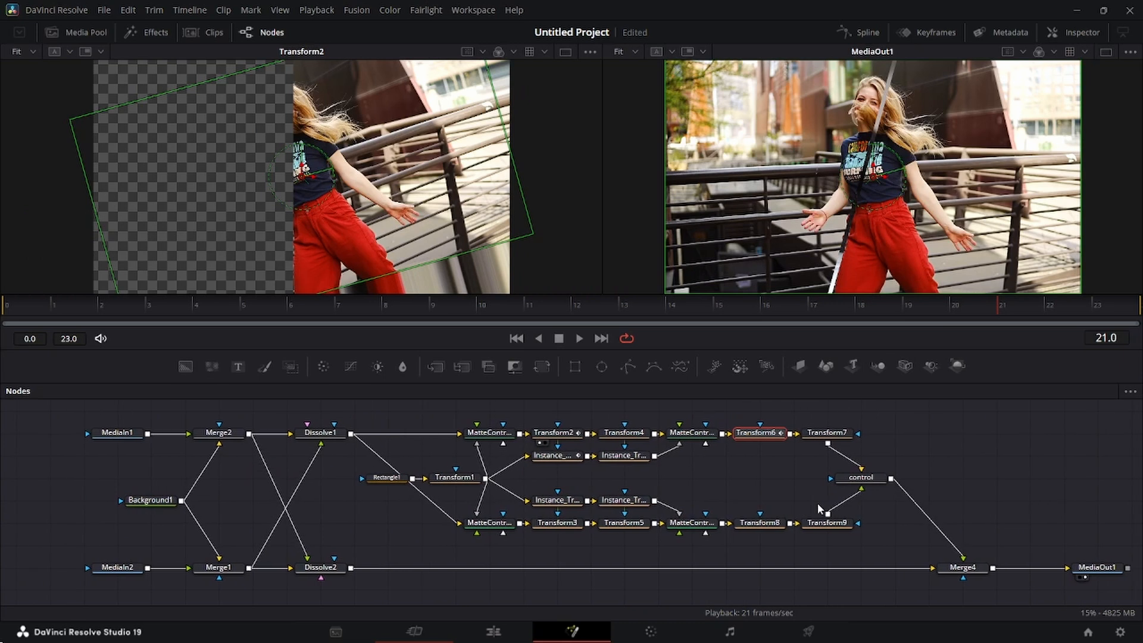
{"action": "left_click_drag", "start_coordinate": [146, 501], "coordinate": [180, 503]}
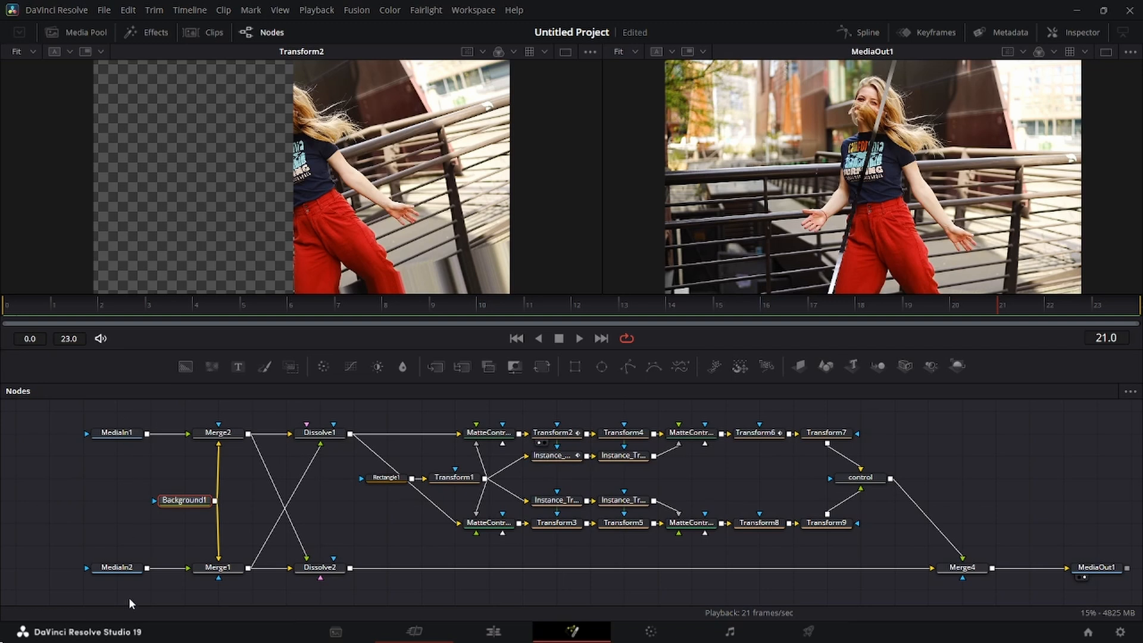
- Select every node except MediaIn1, MediaIn2 and MediaOut1, and start creating a macro from them
{"action": "left_click_drag", "start_coordinate": [173, 419], "coordinate": [967, 606]}
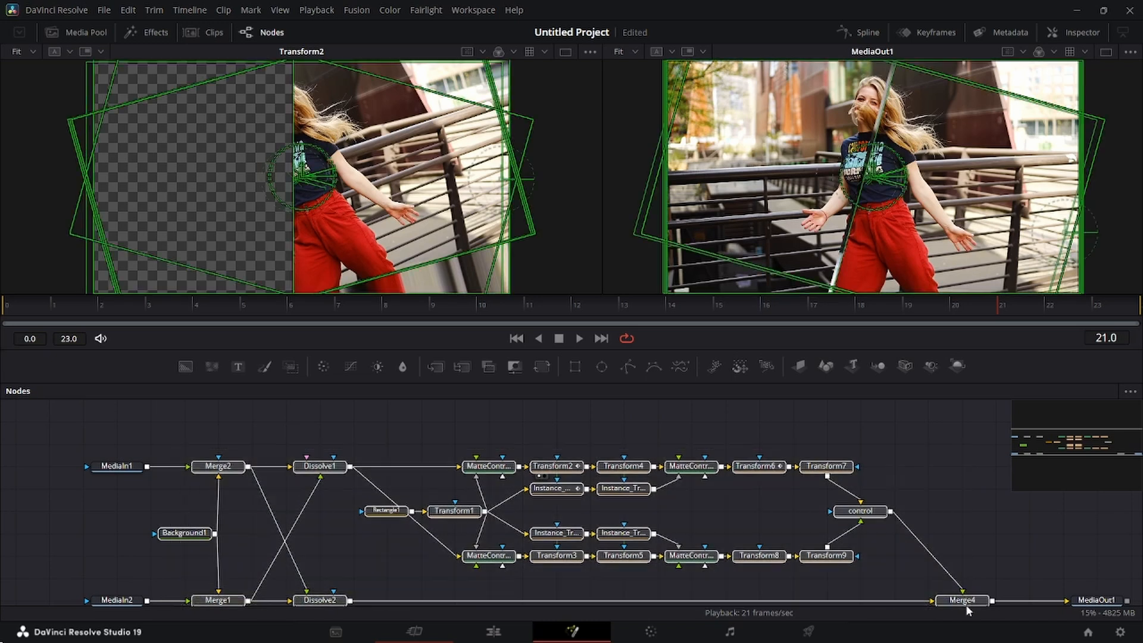
{"action": "right_click", "coordinate": [968, 604]}
{"action": "right_click", "coordinate": [770, 530]}
{"action": "right_click", "coordinate": [771, 530]}
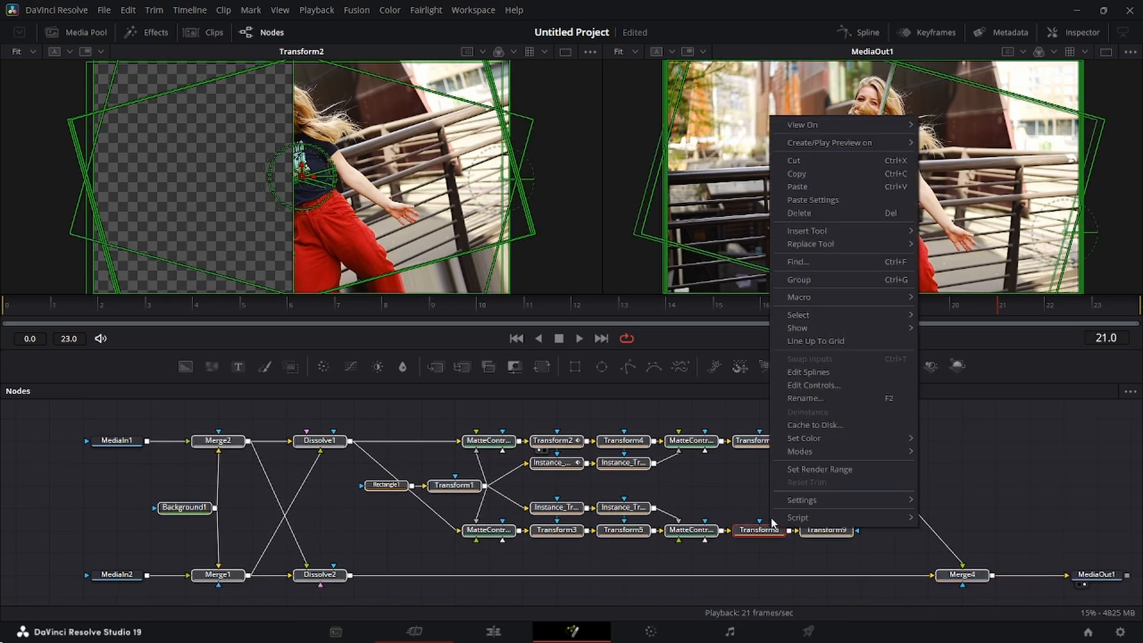
{"action": "mouse_move", "coordinate": [874, 296]}
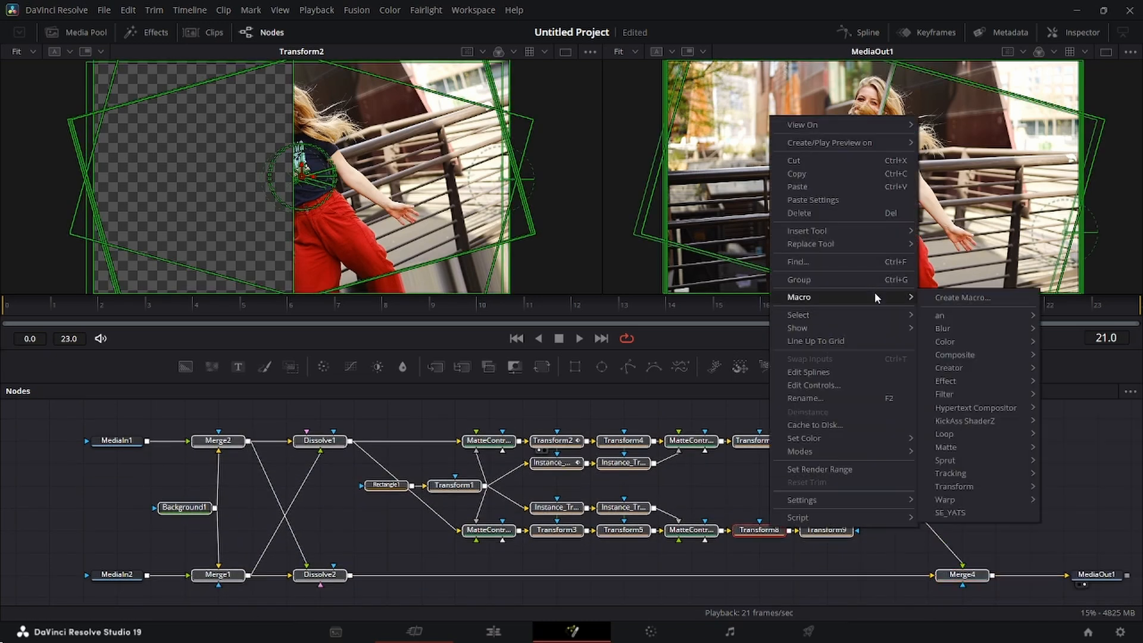
{"action": "left_click", "coordinate": [959, 298]}
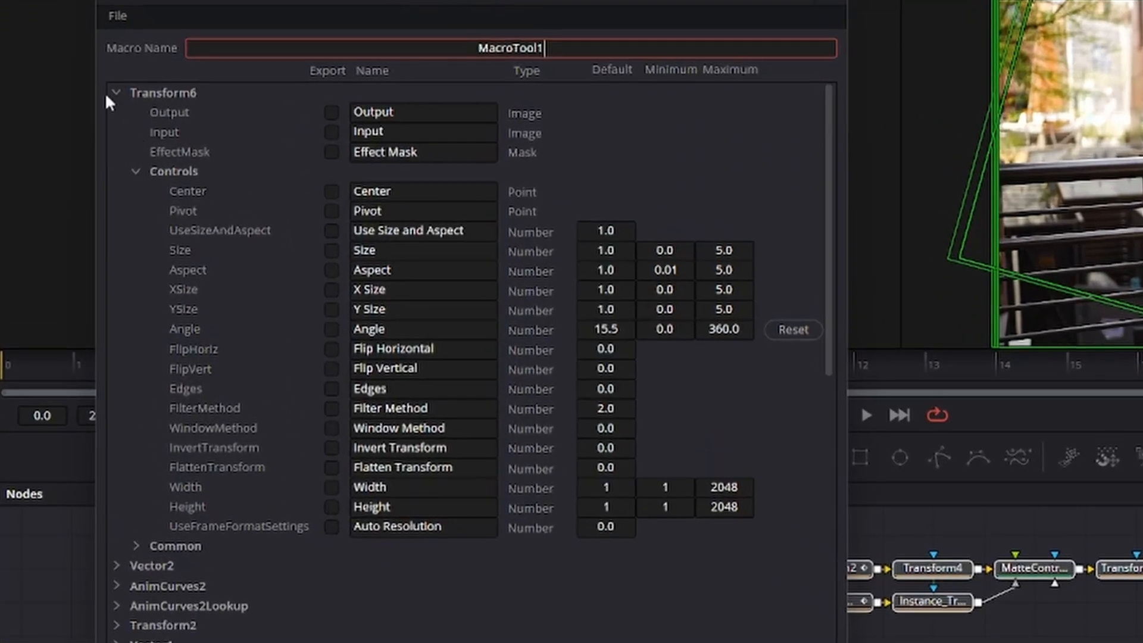
- Export the control node's user parameters Gap, Split Location, Flow and wangle from the macro
{"action": "left_click", "coordinate": [113, 94]}
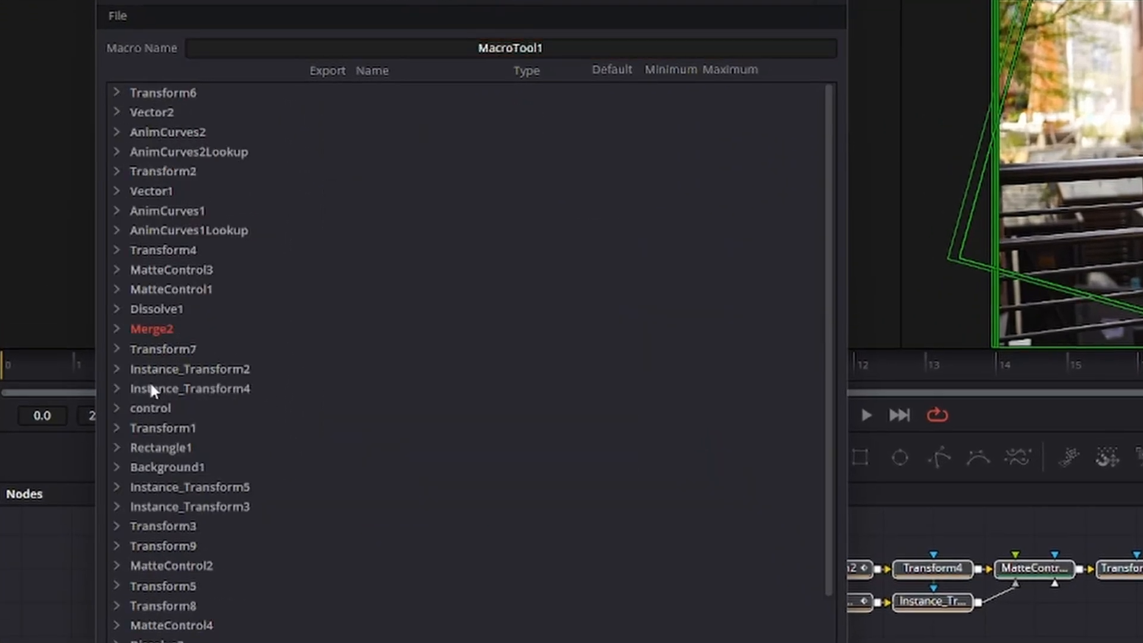
{"action": "left_click", "coordinate": [118, 409]}
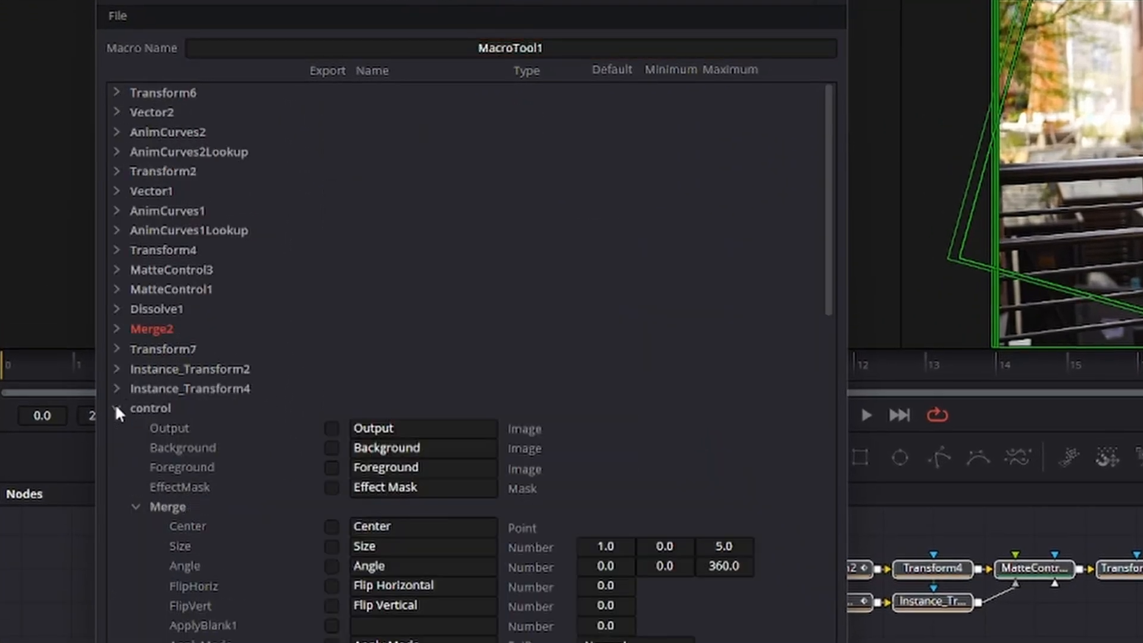
{"action": "left_click", "coordinate": [131, 507]}
{"action": "scroll", "coordinate": [265, 560], "scroll_direction": "down", "scroll_amount": 4}
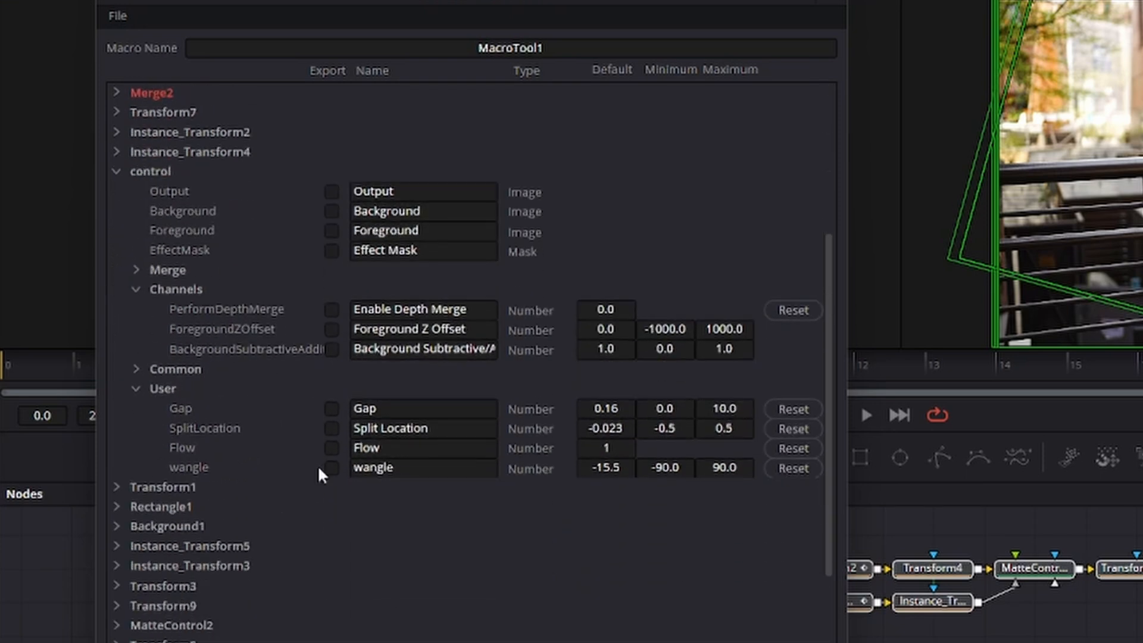
{"action": "left_click", "coordinate": [332, 409]}
- Rename the exported wangle parameter as Angle
{"action": "left_click", "coordinate": [370, 466]}
{"action": "key", "text": "BackSpace"}
{"action": "key", "text": "BackSpace"}
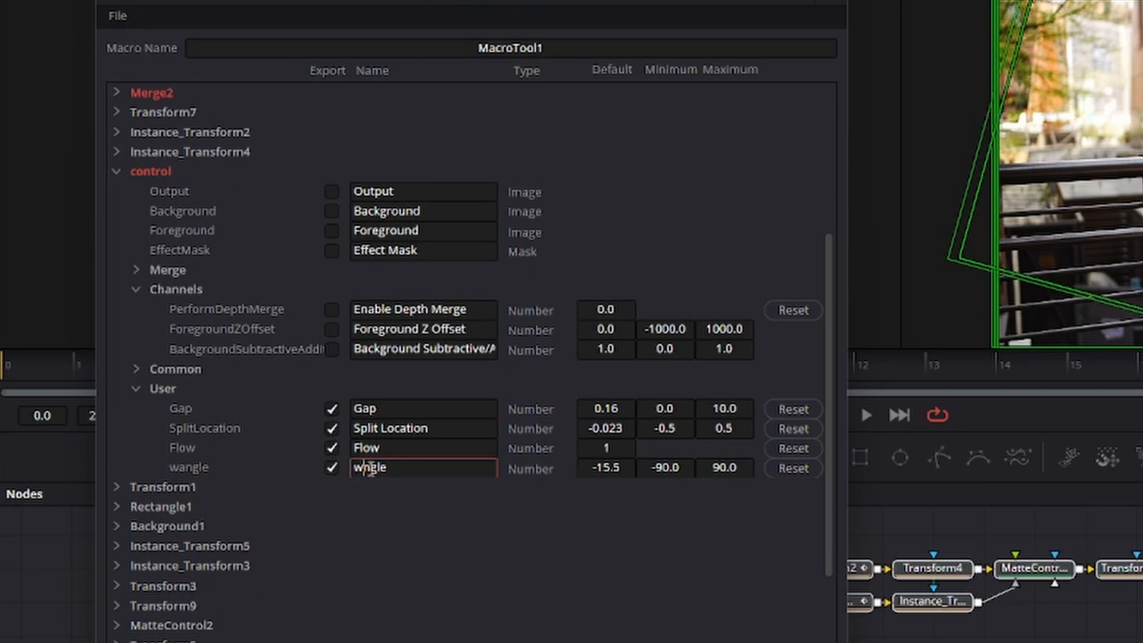
{"action": "type", "text": "A"}
- Save the macro as a group, choosing the Fusion folder Templates > Edit > Transitions > Mad Resolve as its location
{"action": "left_click", "coordinate": [114, 16]}
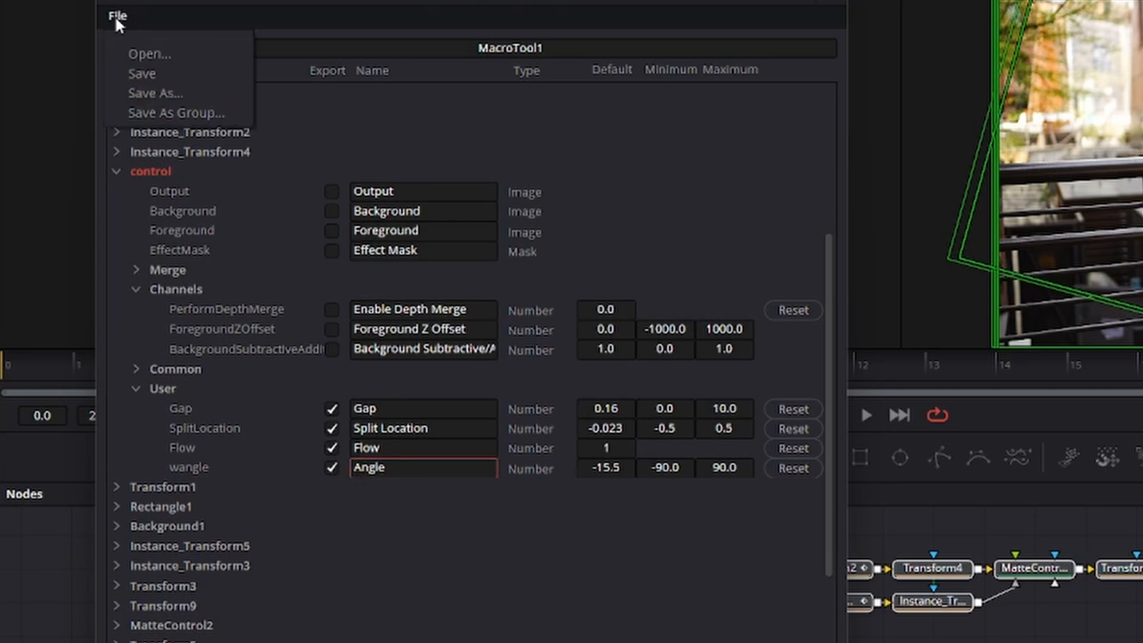
{"action": "left_click", "coordinate": [212, 113]}
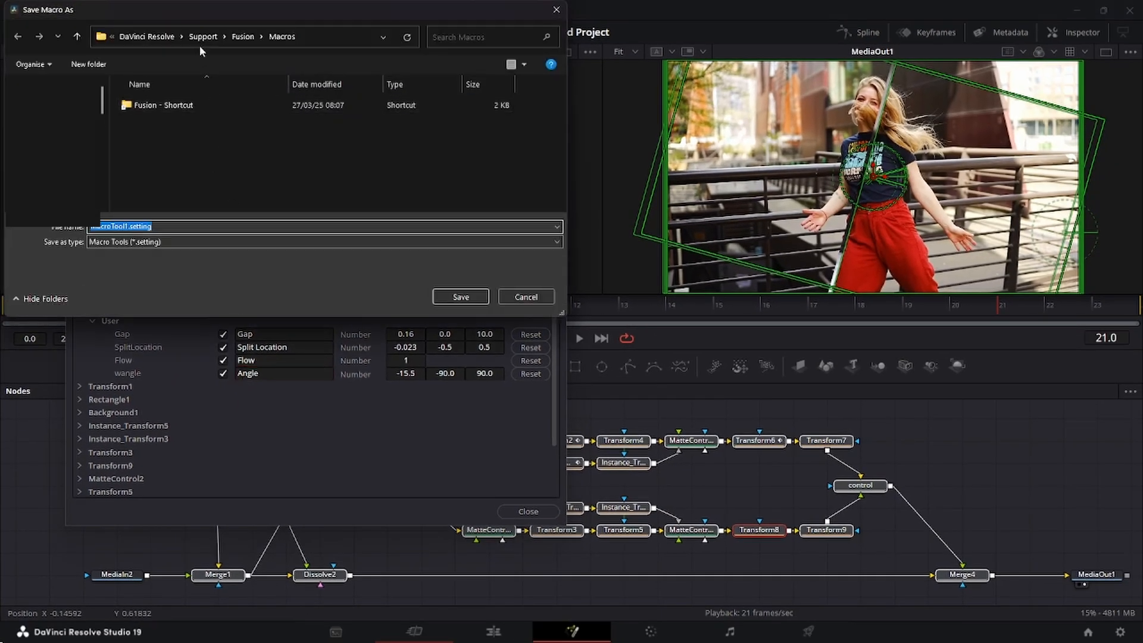
{"action": "left_click", "coordinate": [241, 36]}
{"action": "scroll", "coordinate": [274, 137], "scroll_direction": "down", "scroll_amount": 3}
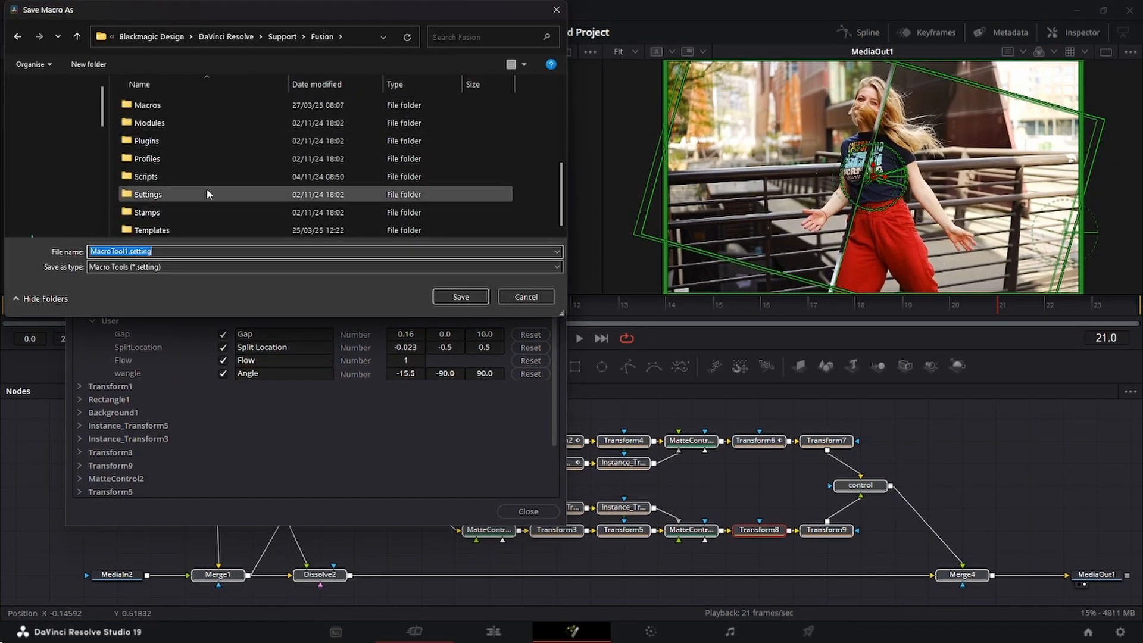
{"action": "double_click", "coordinate": [186, 226]}
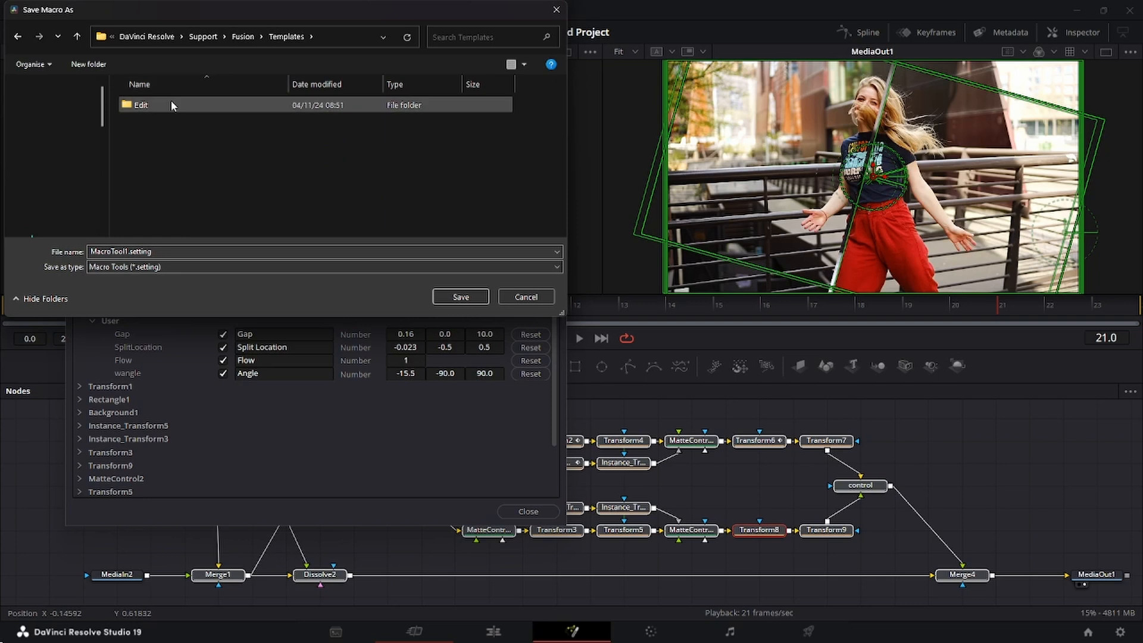
{"action": "double_click", "coordinate": [170, 104]}
{"action": "double_click", "coordinate": [174, 159]}
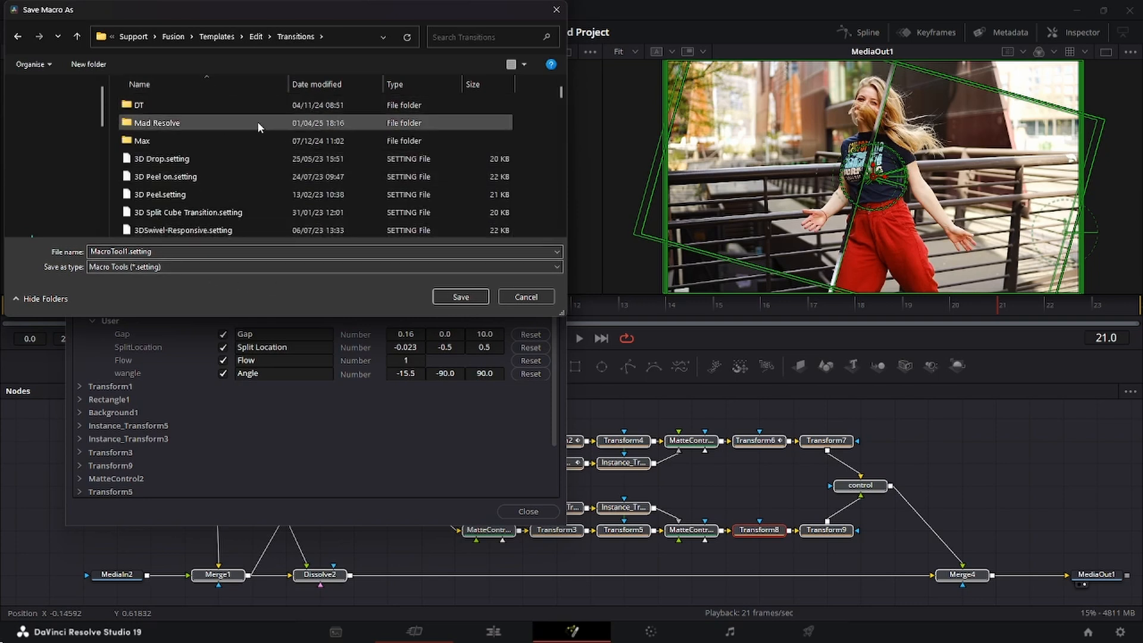
{"action": "double_click", "coordinate": [181, 125]}
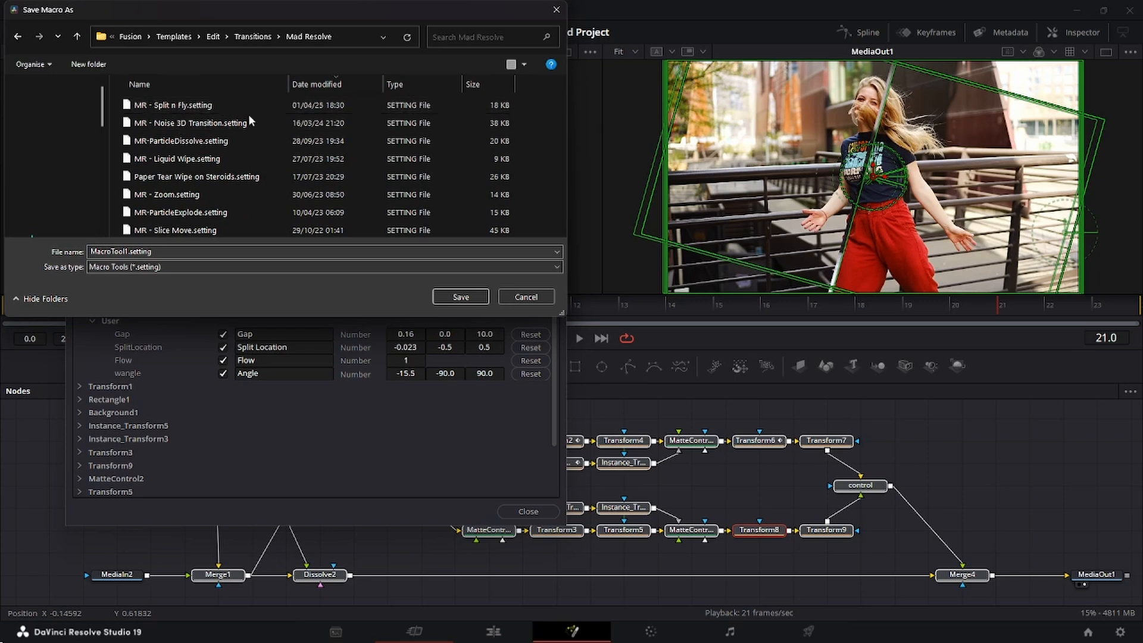
- Name the file MR - Split n Flyv2.setting, save it and close the macro editor
{"action": "left_click", "coordinate": [196, 106]}
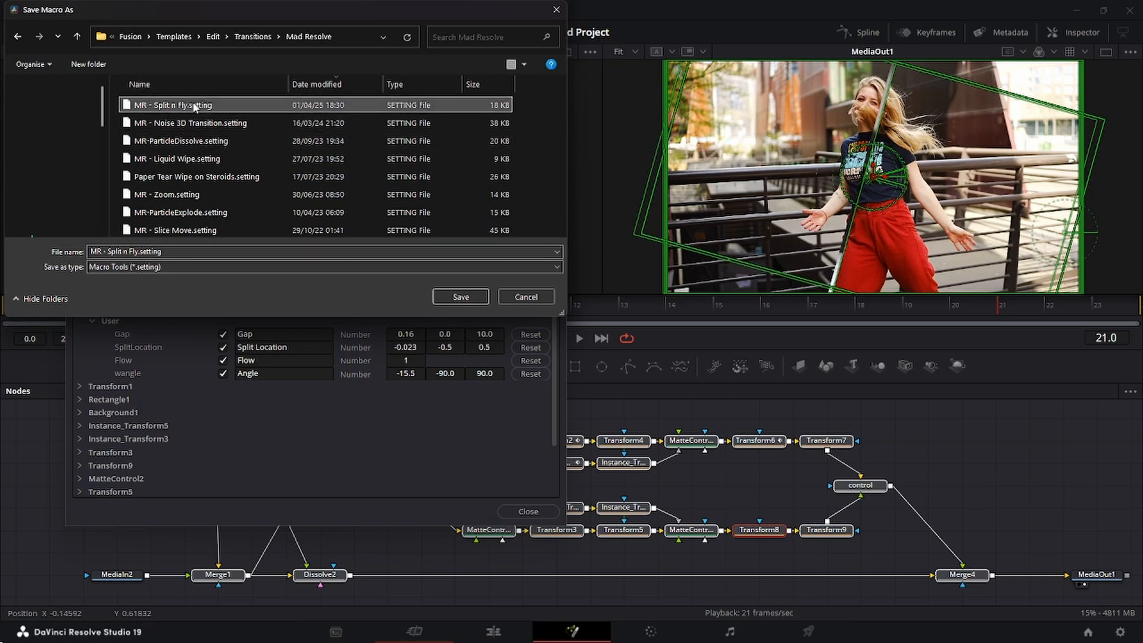
{"action": "double_click", "coordinate": [138, 253]}
{"action": "left_click", "coordinate": [139, 252]}
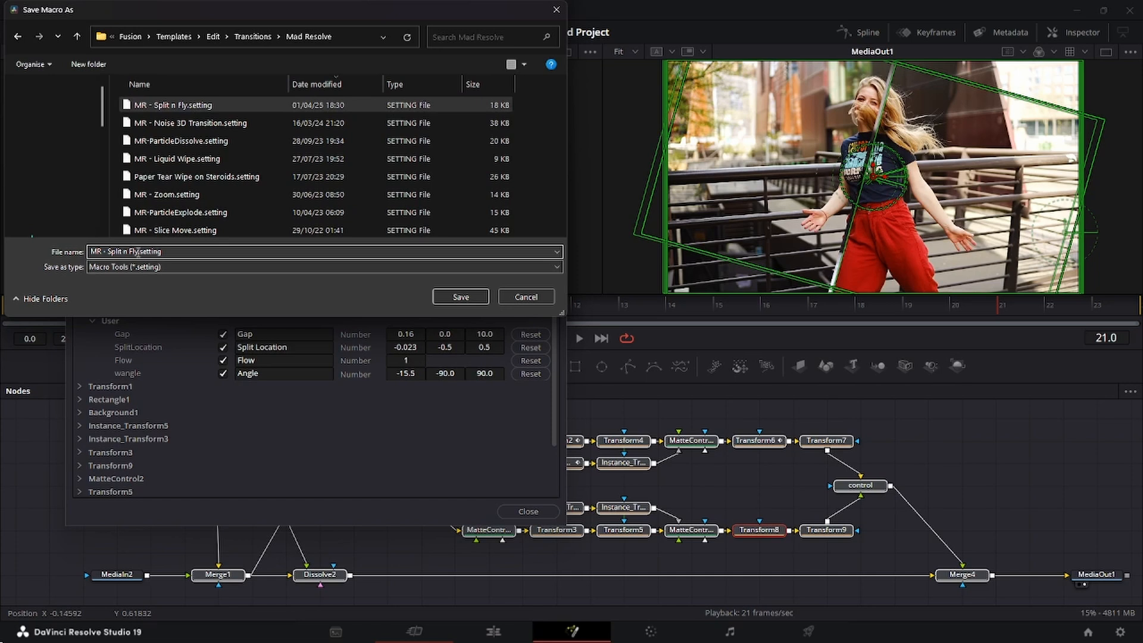
{"action": "type", "text": "v2"}
{"action": "key", "text": "Return"}
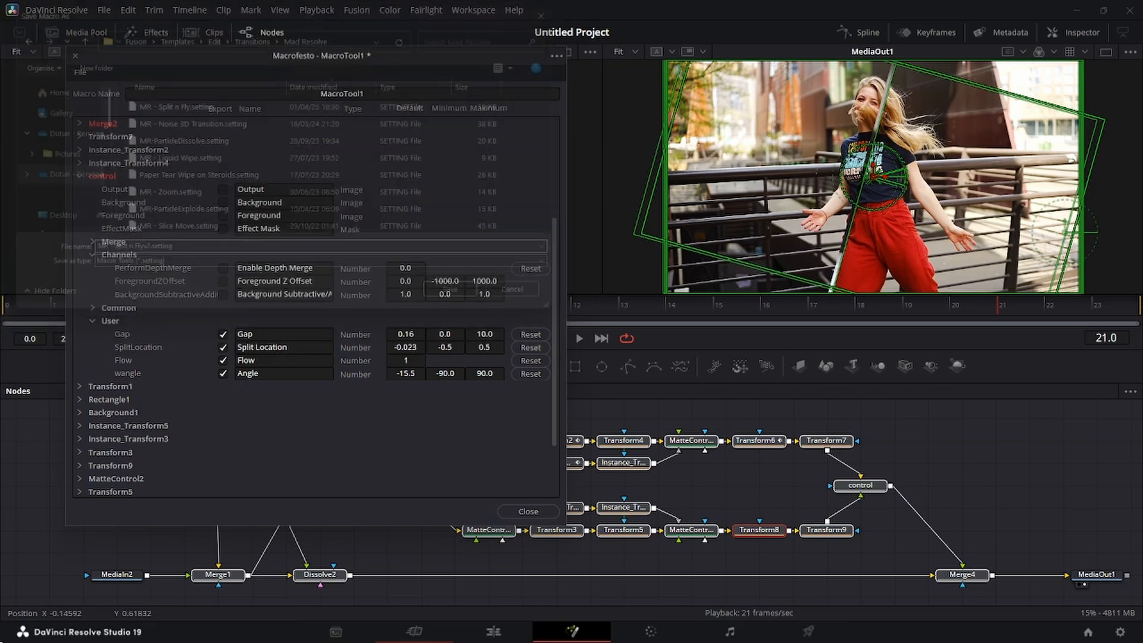
{"action": "left_click", "coordinate": [525, 513]}
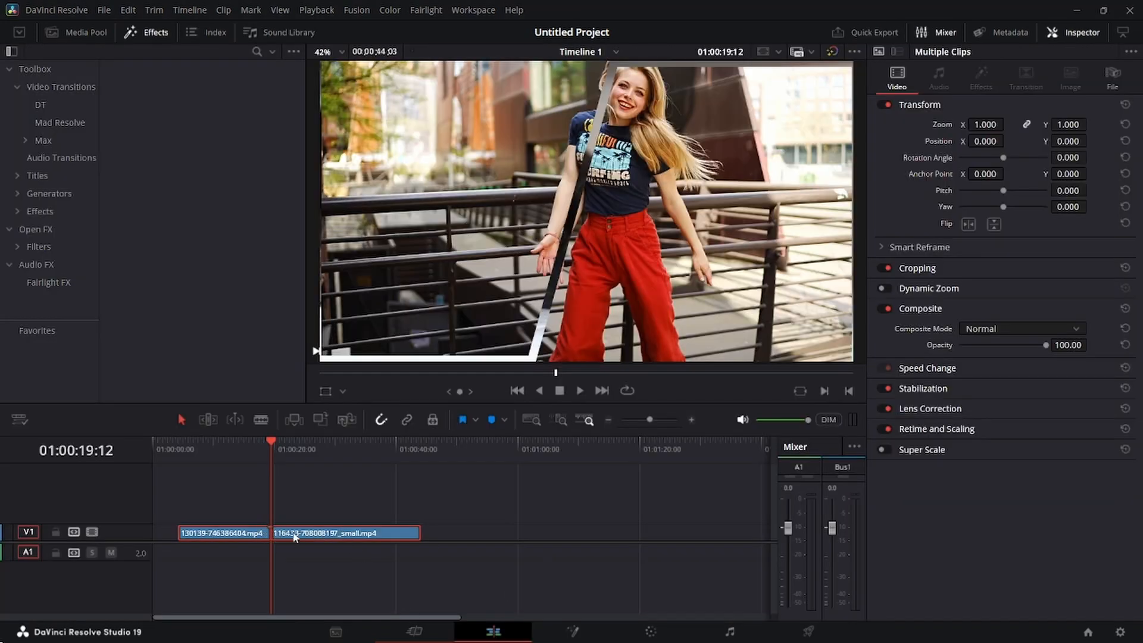
- On the Edit page, duplicate both V1 clips to about 01:01:00:00 and delete the Cross Dissolve between the copies
{"action": "left_click_drag", "start_coordinate": [305, 534], "coordinate": [651, 534]}
{"action": "left_click", "coordinate": [621, 527]}
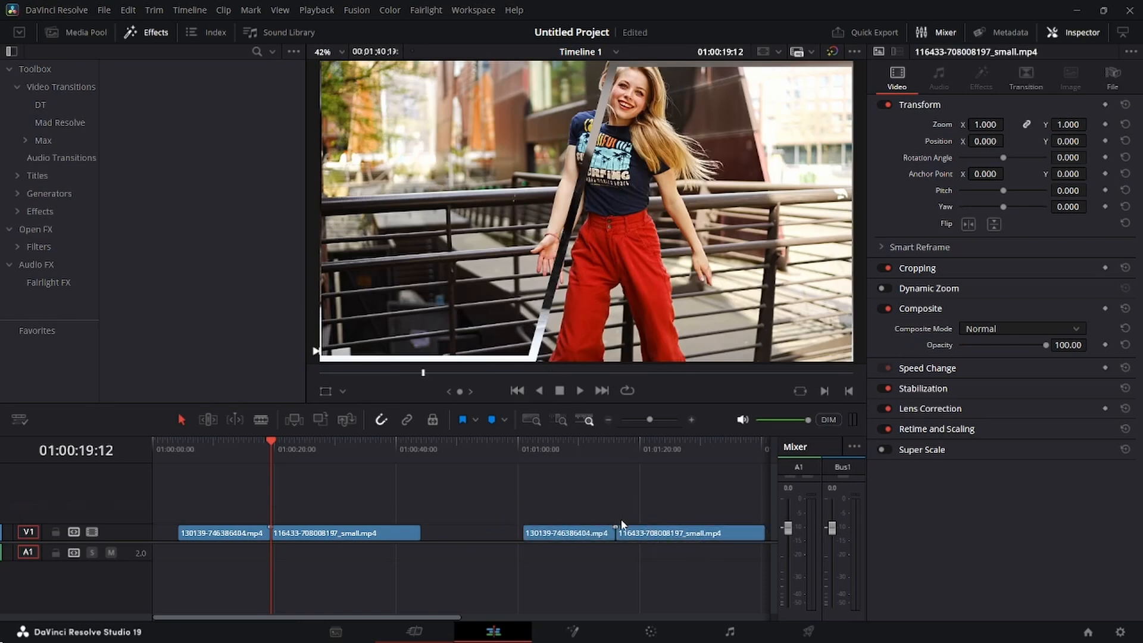
{"action": "left_click", "coordinate": [619, 526]}
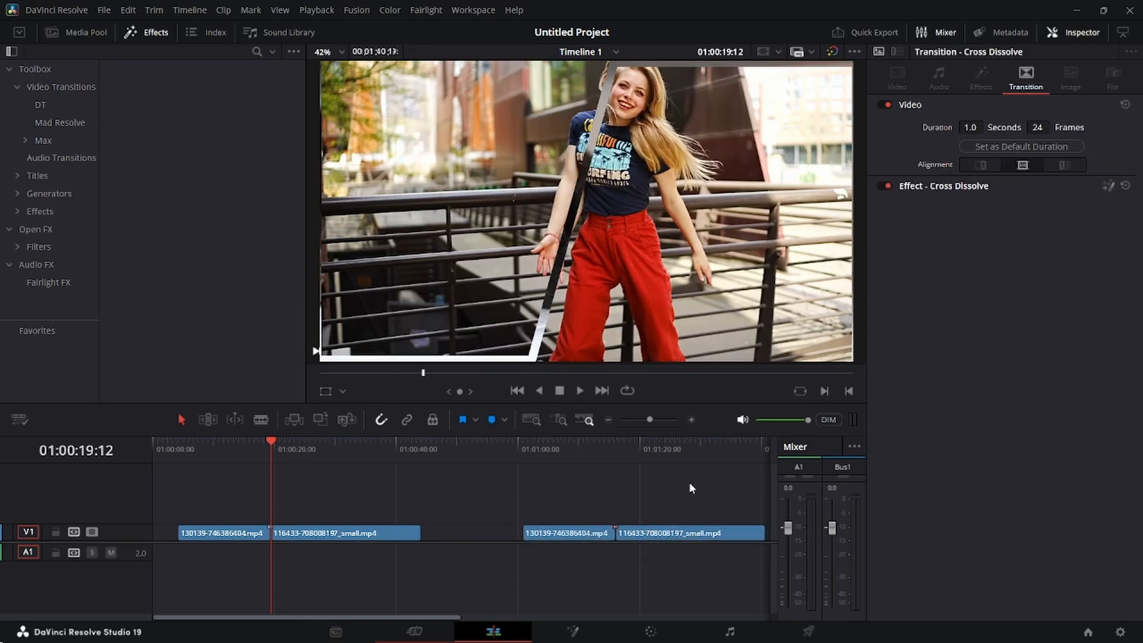
- Apply the Mad Resolve transition MR - Split n Flyv2 to the cut between the two duplicated clips
{"action": "left_click", "coordinate": [616, 448]}
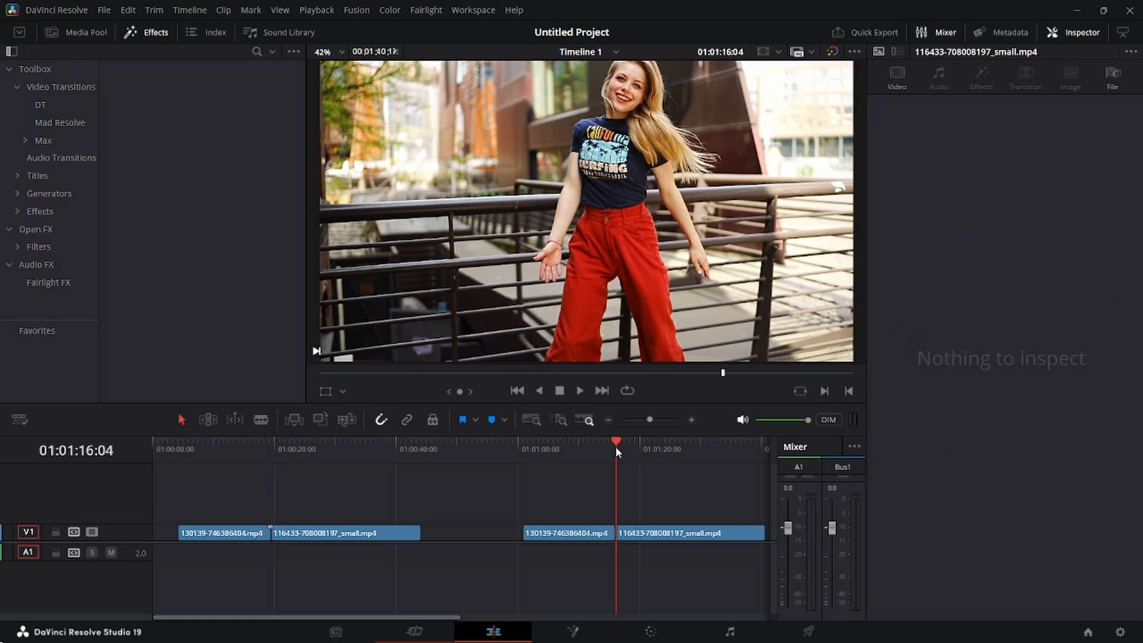
{"action": "scroll", "coordinate": [616, 448], "scroll_direction": "up", "scroll_amount": 8}
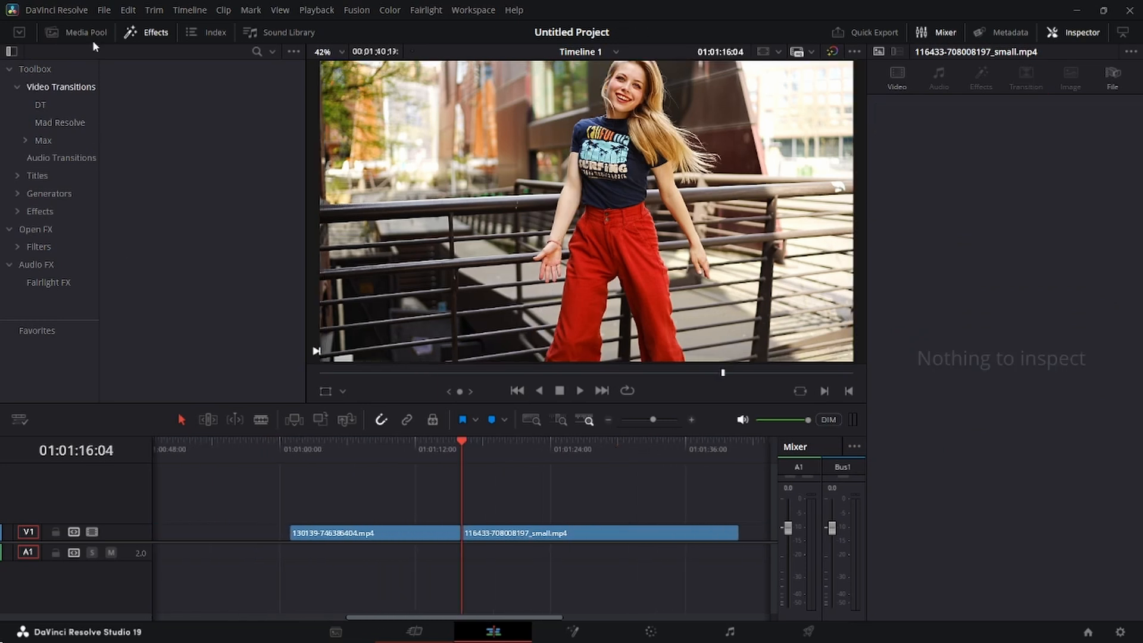
{"action": "left_click", "coordinate": [70, 124]}
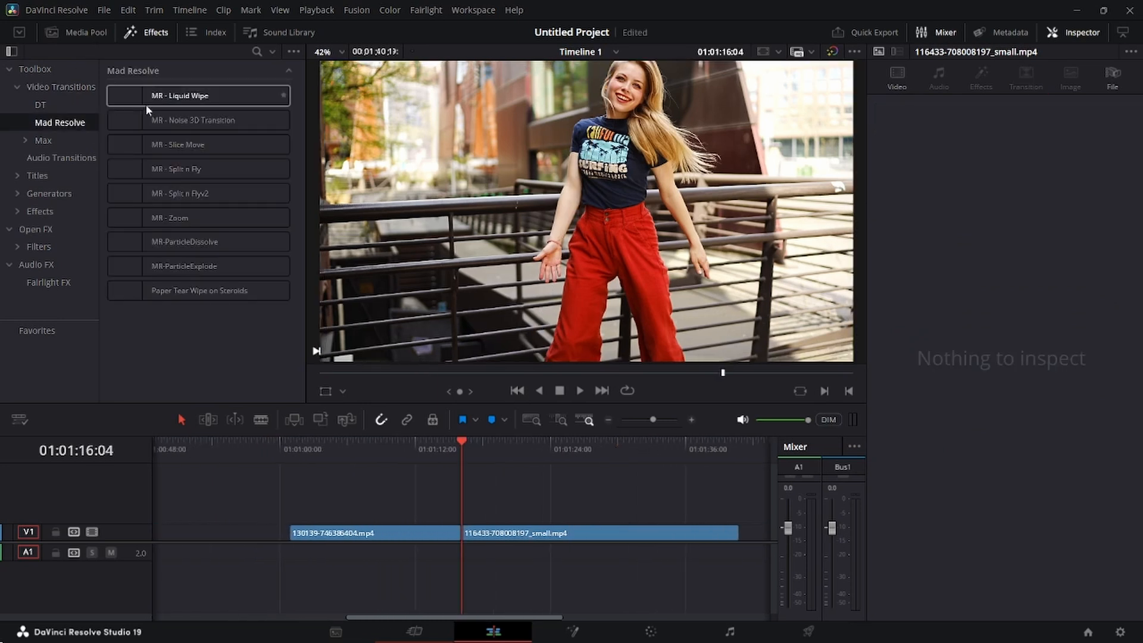
{"action": "left_click_drag", "start_coordinate": [203, 193], "coordinate": [458, 534]}
- Play through the cut between the duplicated clips, then select its MR - Split n Flyv2 transition to inspect the controls
{"action": "left_click", "coordinate": [447, 442]}
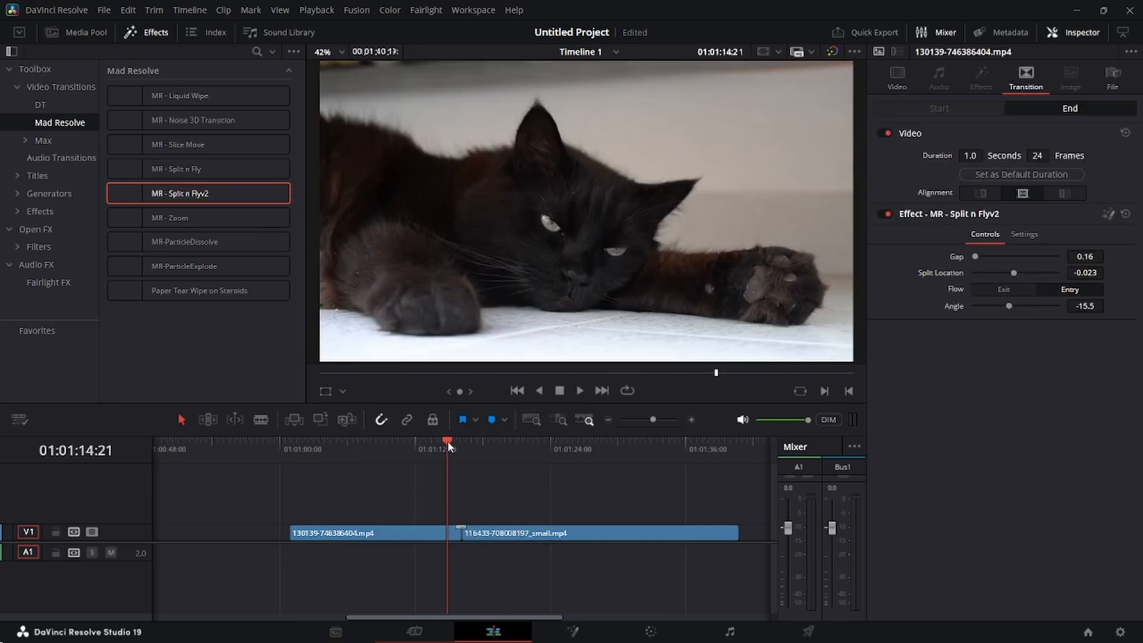
{"action": "key", "text": "space"}
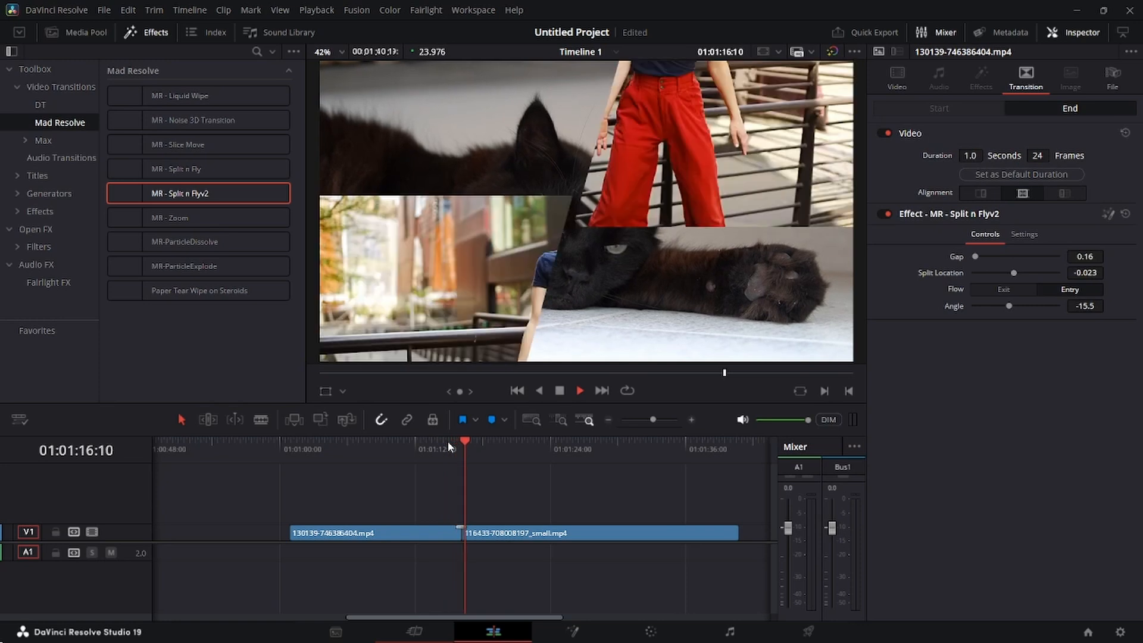
{"action": "key", "text": "space"}
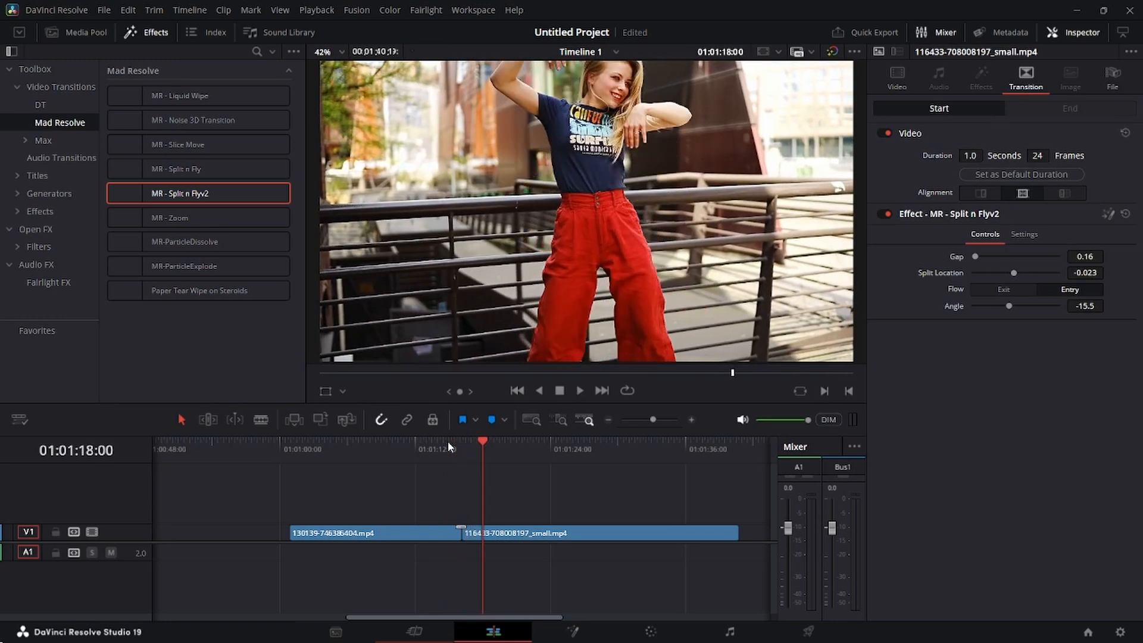
{"action": "left_click", "coordinate": [466, 527]}
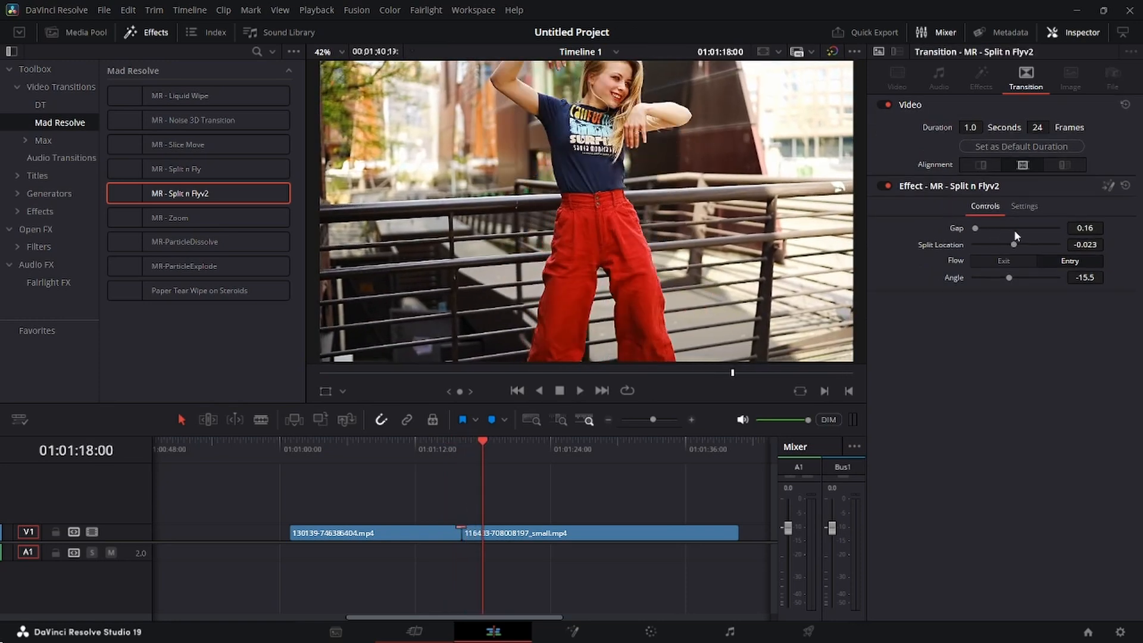